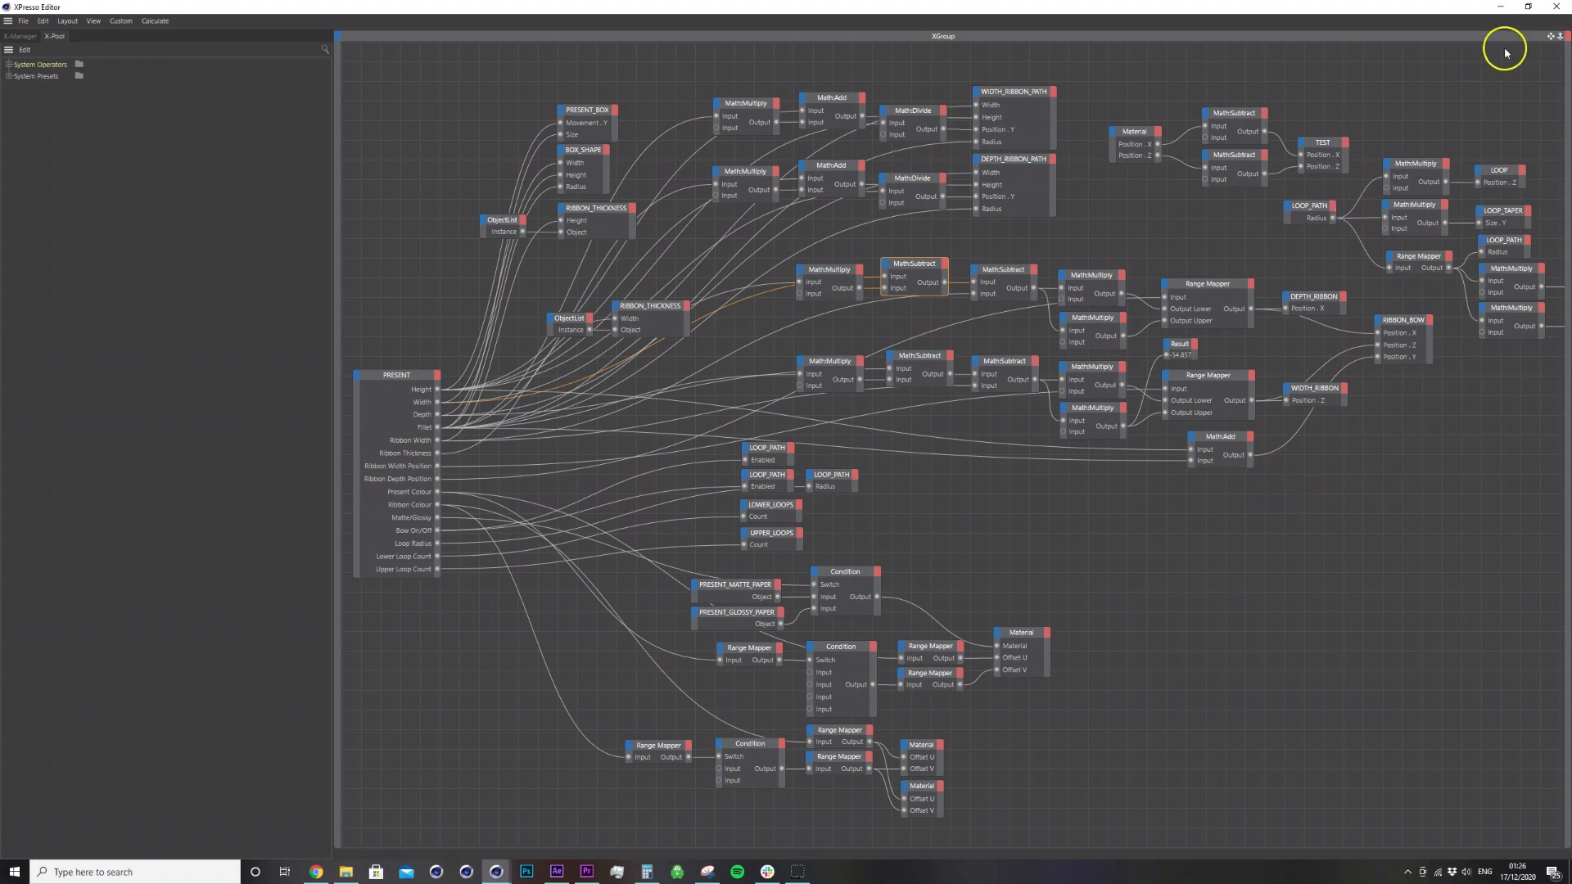
Close the XPresso Editor of the finished present scene and create a new empty project.
{"action": "left_click", "coordinate": [1556, 6]}
{"action": "left_click", "coordinate": [1345, 228]}
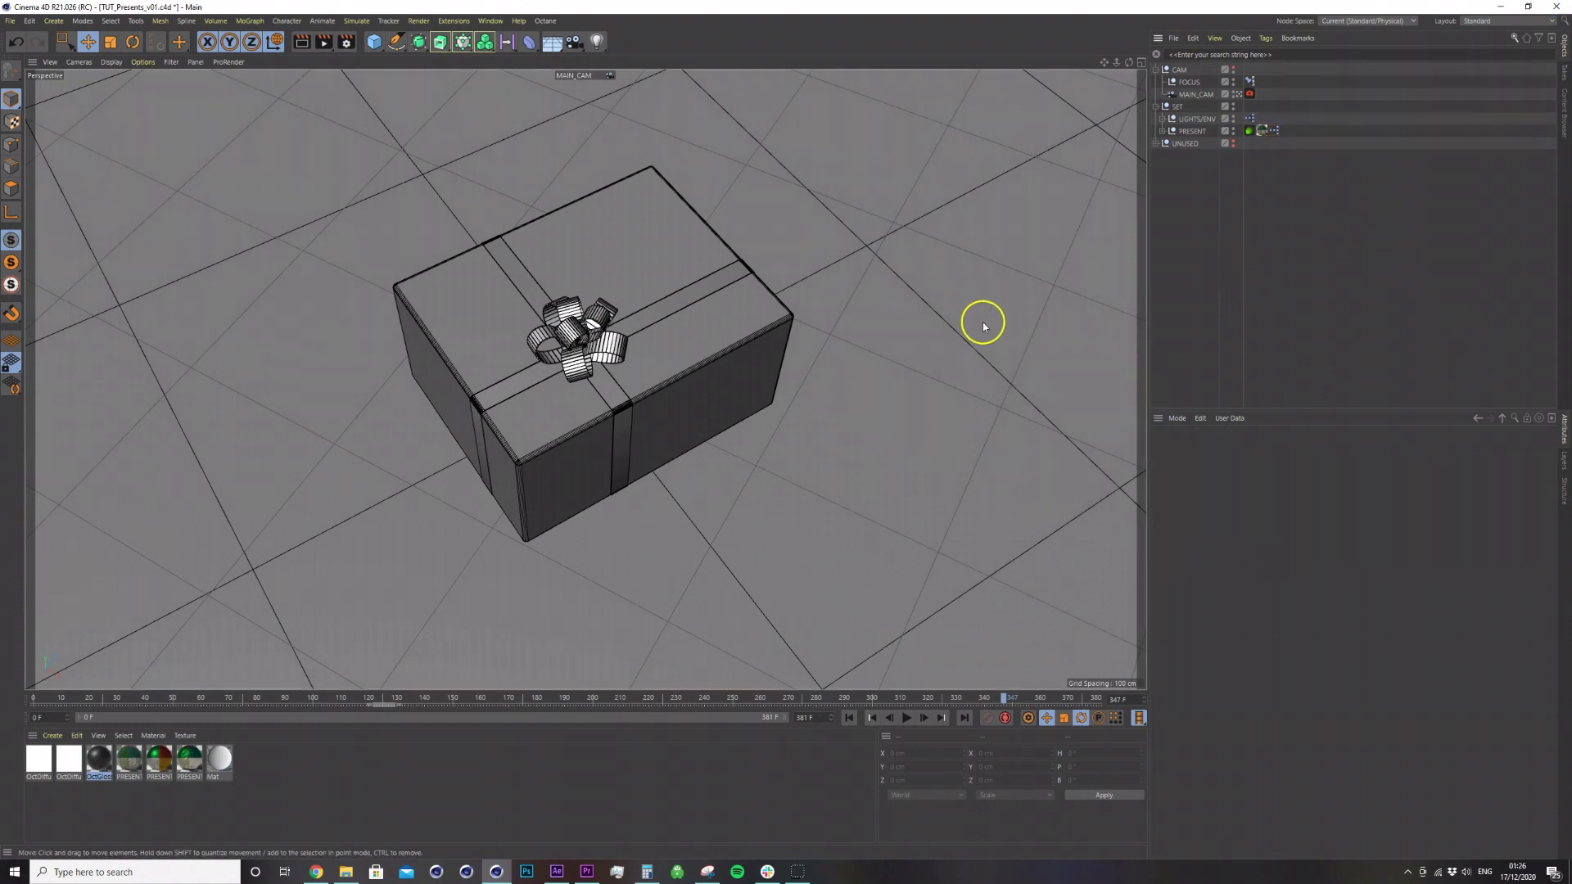
{"action": "key", "text": "ctrl+n"}
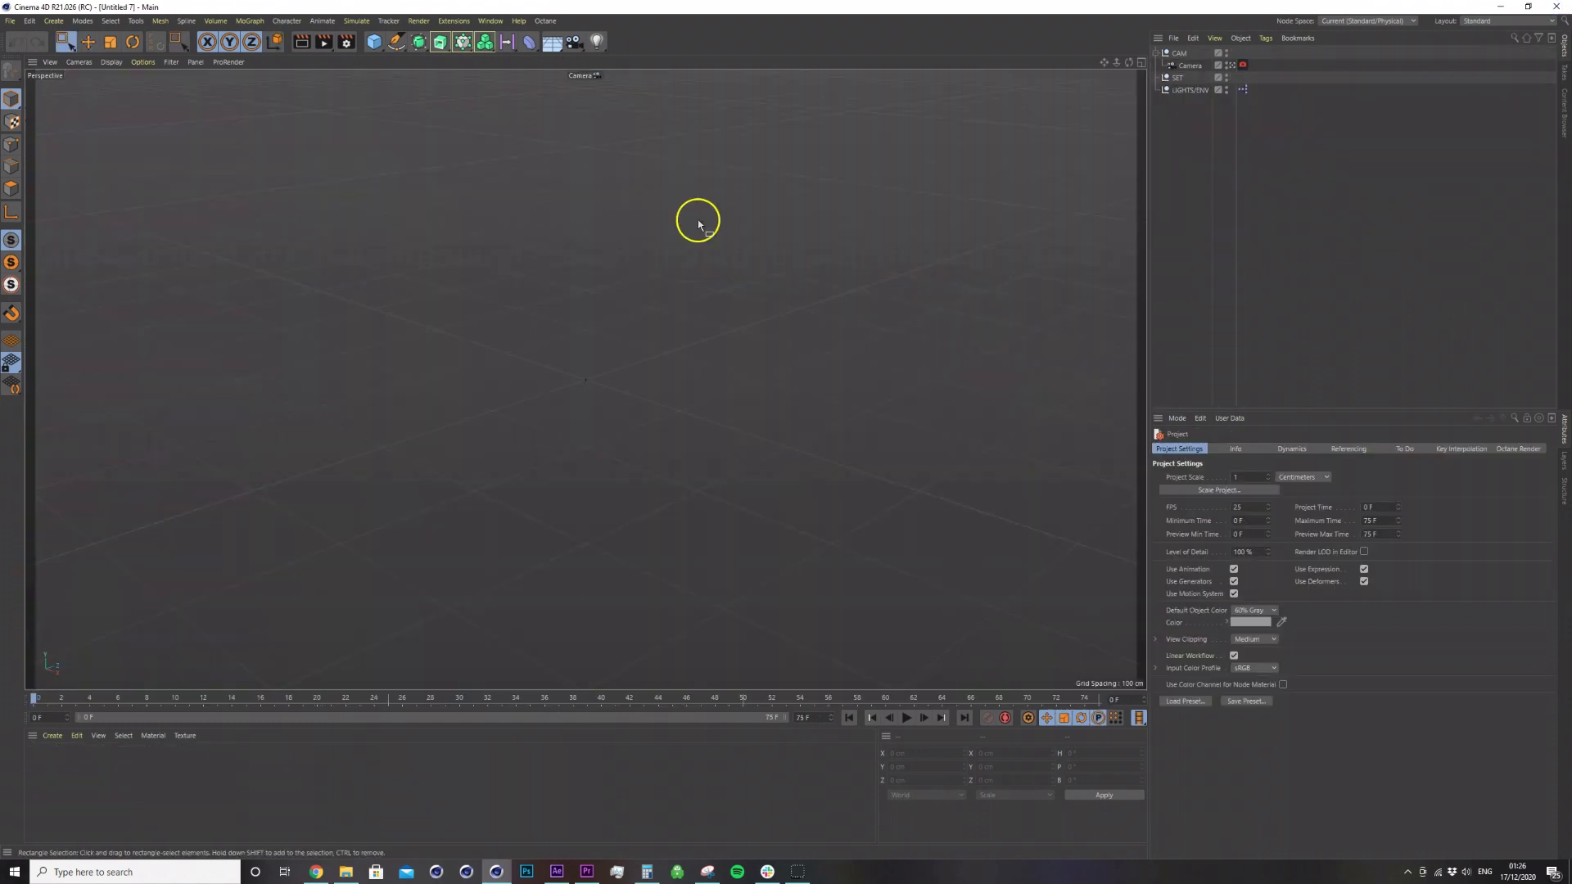
Add a rectangle spline on the XZ plane with a width and height of 80 cm.
{"action": "left_click", "coordinate": [396, 41]}
{"action": "left_click", "coordinate": [532, 147]}
{"action": "left_click", "coordinate": [1304, 530]}
{"action": "left_click", "coordinate": [1285, 570]}
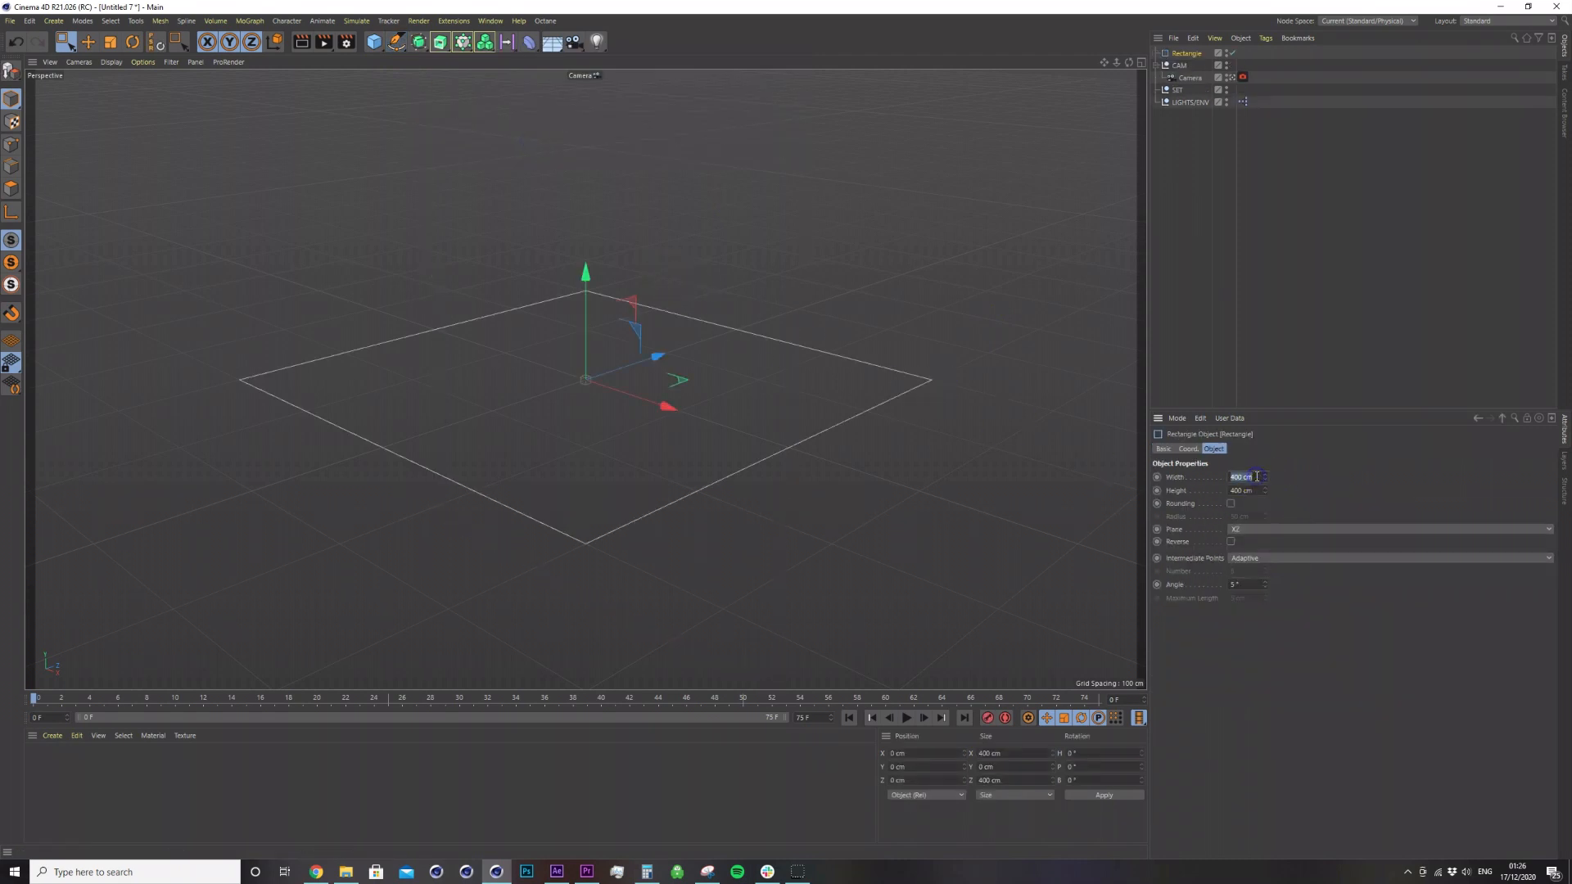
{"action": "key", "text": "Tab"}
{"action": "type", "text": "80"}
{"action": "key", "text": "Return"}
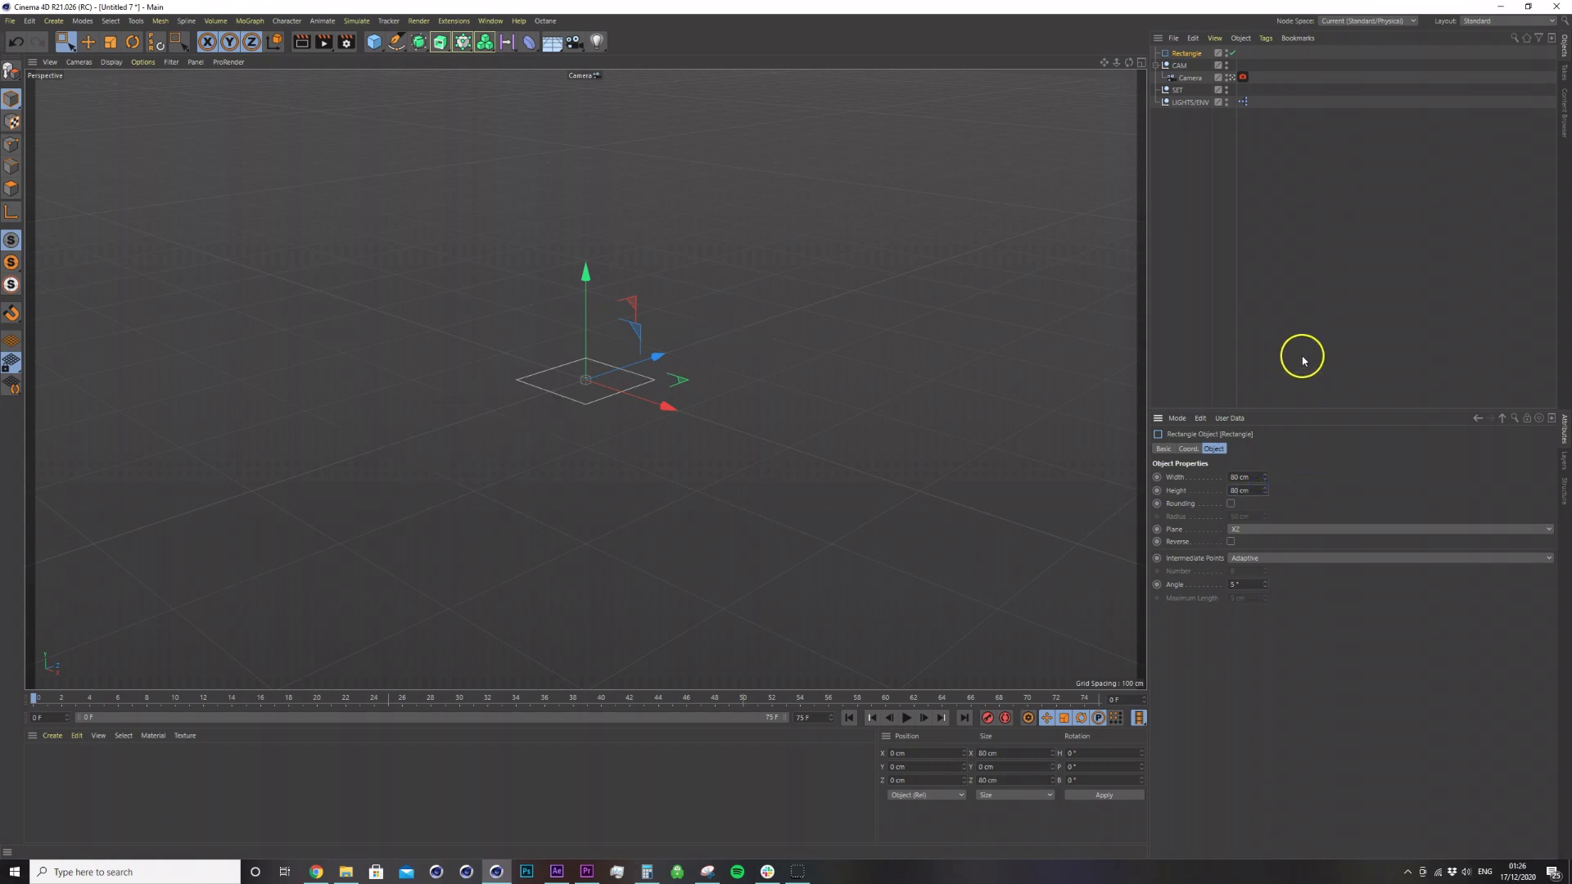
{"action": "left_click", "coordinate": [1296, 260]}
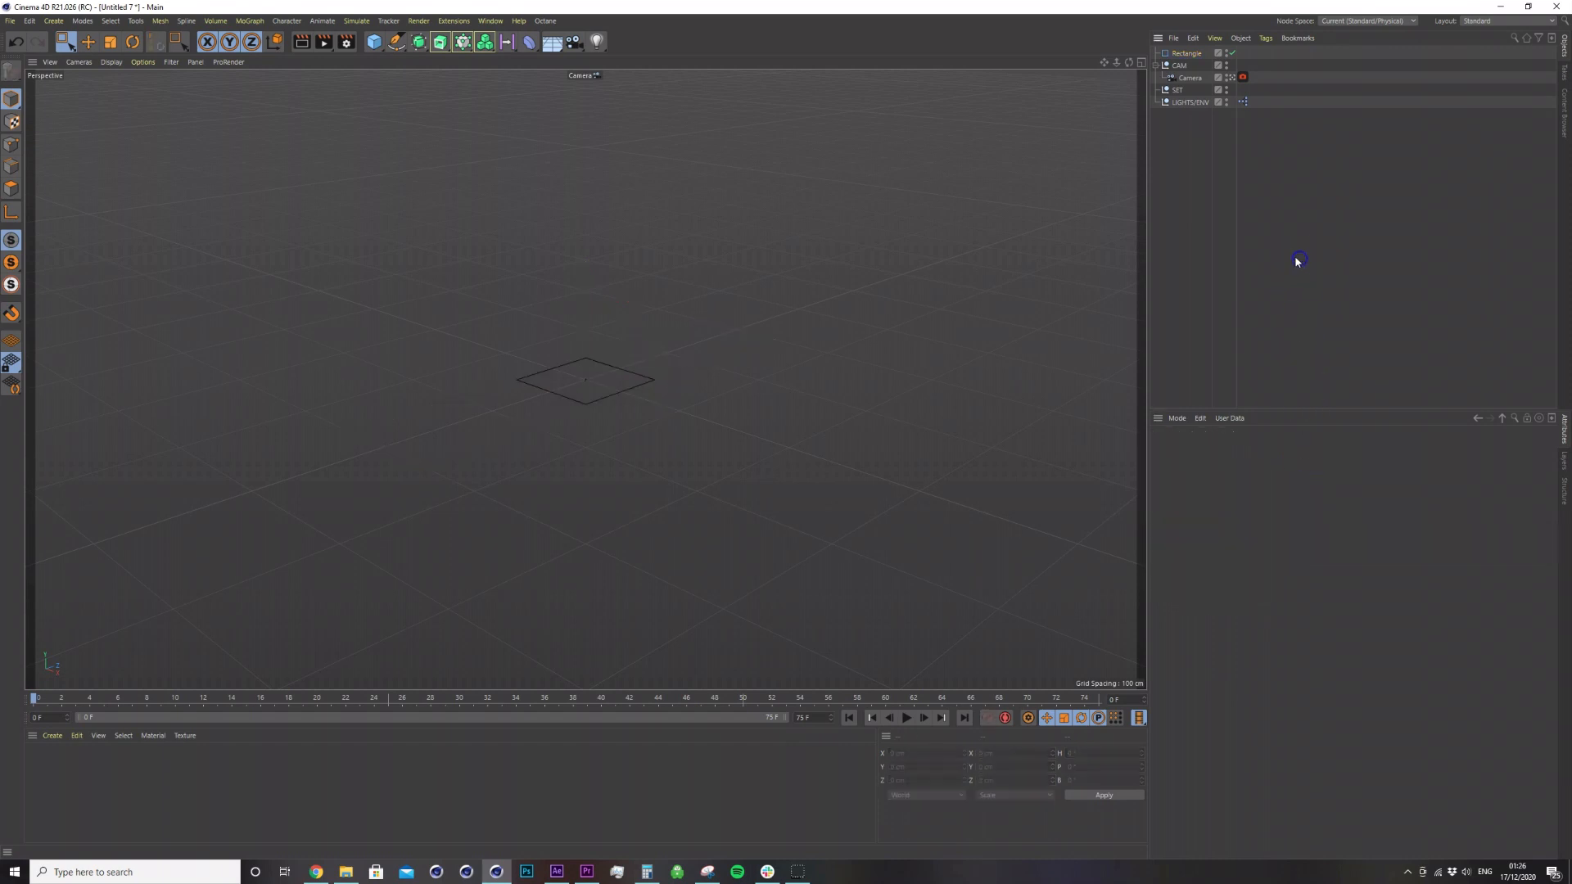
Put the rectangle into an Extrude generator with a movement of 0 cm in X, 80 cm in Y and 0 cm in Z.
{"action": "left_click", "coordinate": [1187, 53]}
{"action": "left_click", "coordinate": [439, 42], "text": "alt"}
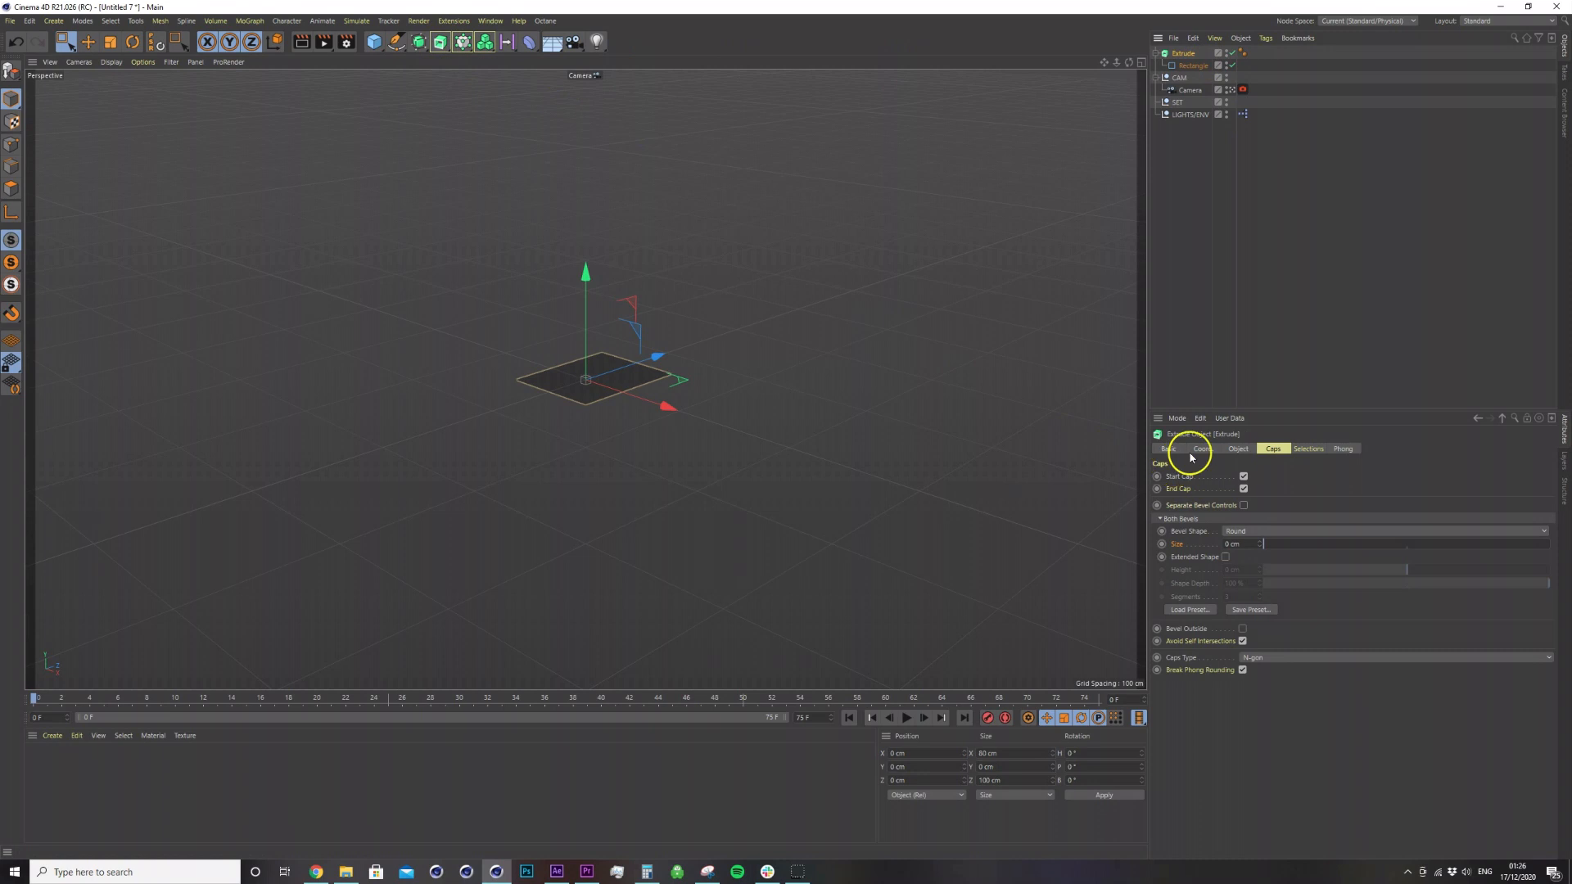
{"action": "left_click", "coordinate": [1239, 450]}
{"action": "type", "text": "0"}
{"action": "left_click", "coordinate": [1293, 478]}
{"action": "type", "text": "80"}
{"action": "key", "text": "Return"}
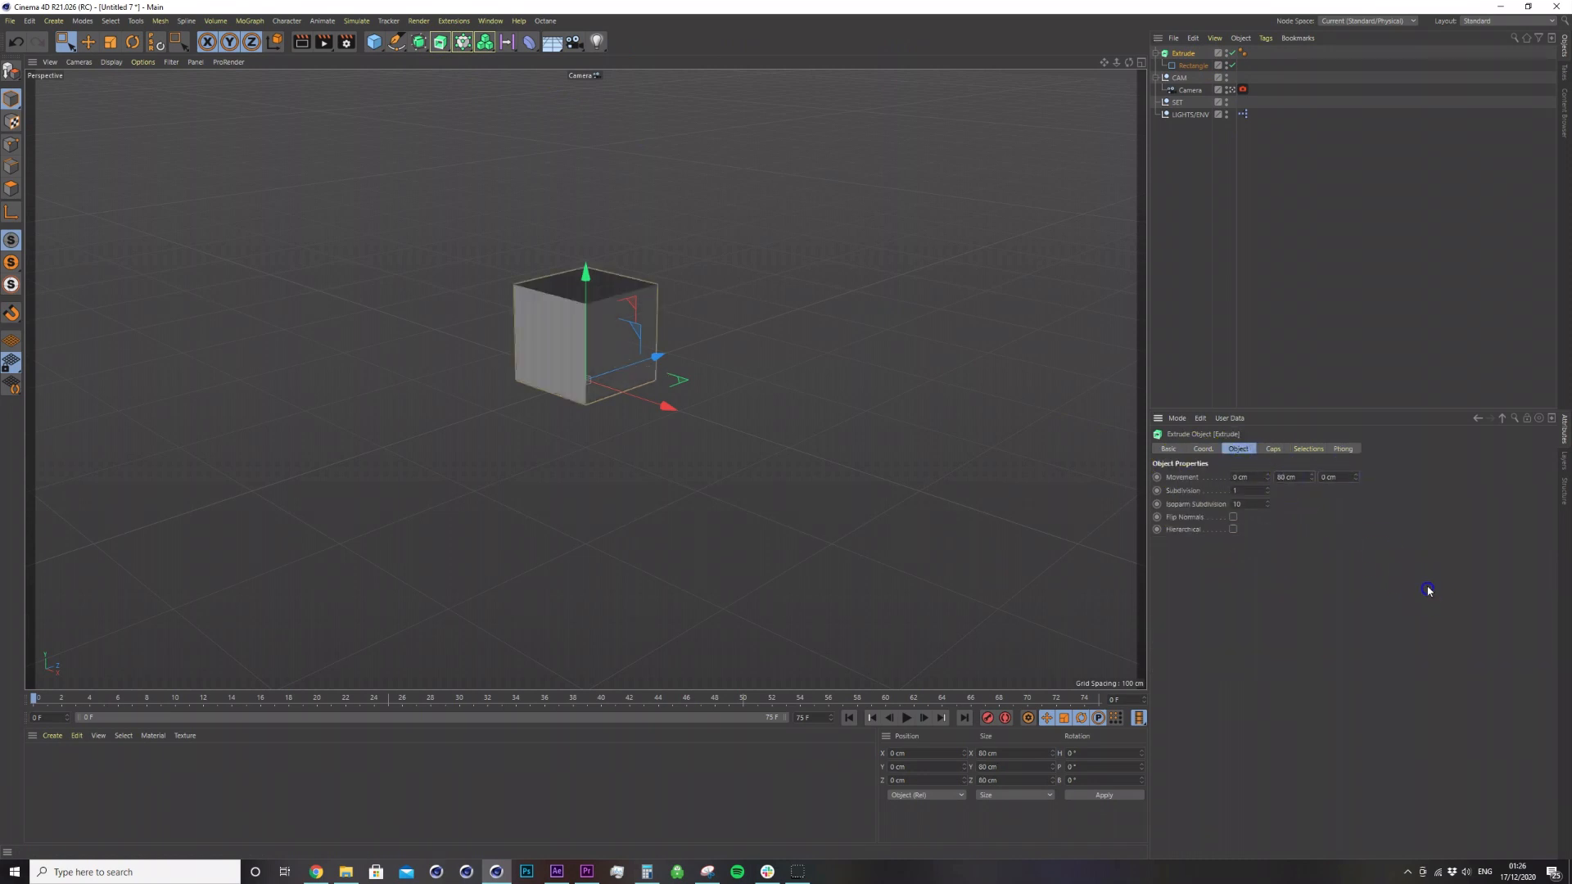
Add a null object named PRESENT and make the Extrude its child.
{"action": "left_click", "coordinate": [1302, 242]}
{"action": "left_click_drag", "start_coordinate": [375, 43], "coordinate": [406, 59]}
{"action": "left_click", "coordinate": [407, 59]}
{"action": "double_click", "coordinate": [1178, 54]}
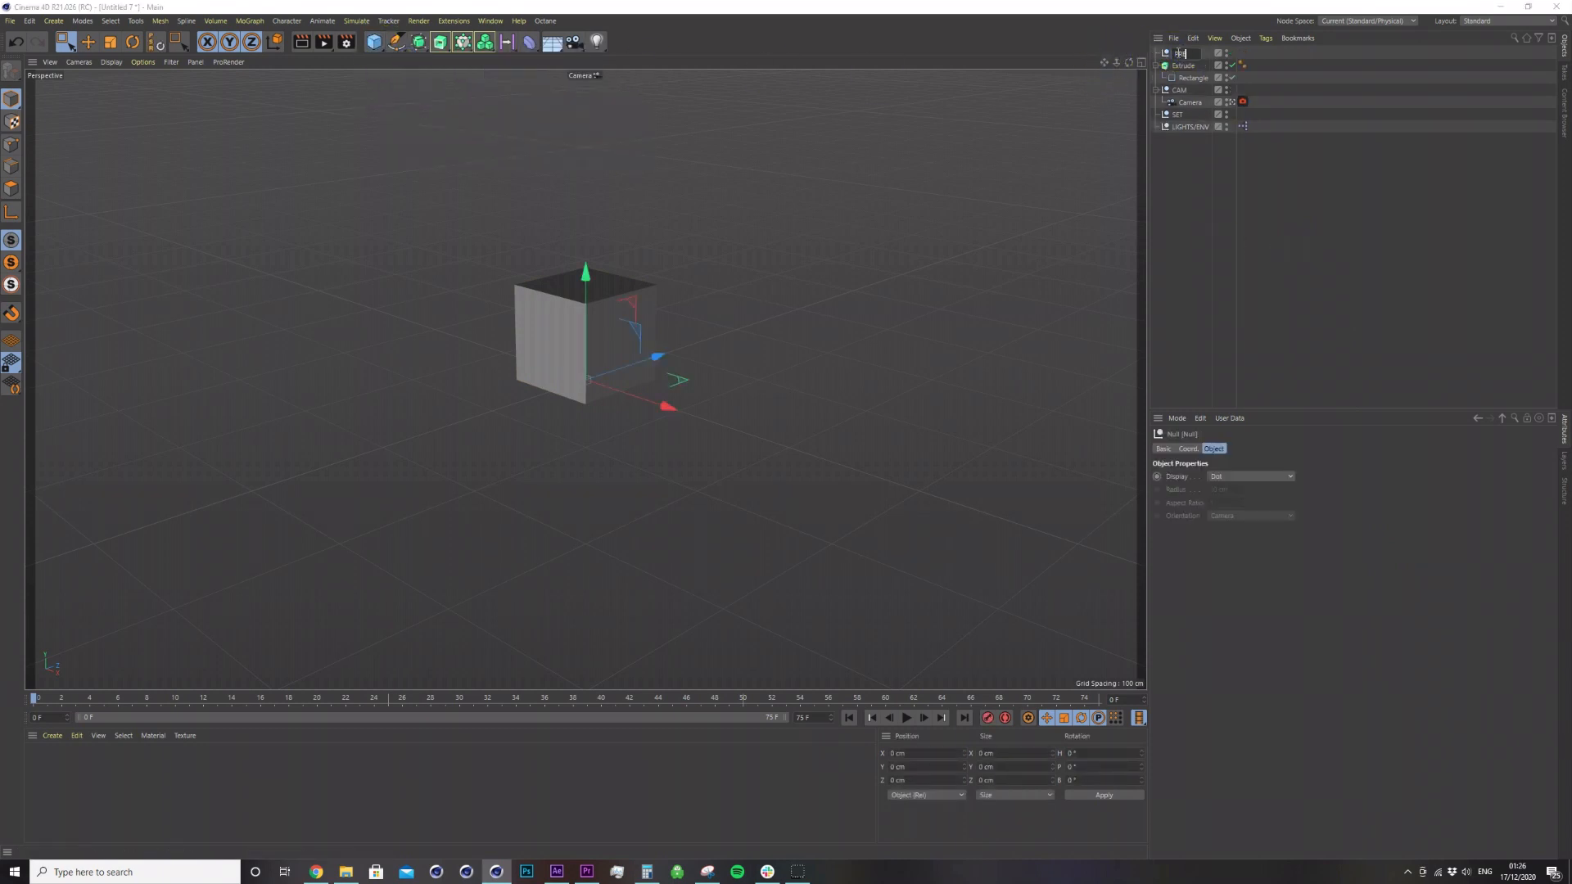
{"action": "type", "text": "PRESENT"}
{"action": "key", "text": "Return"}
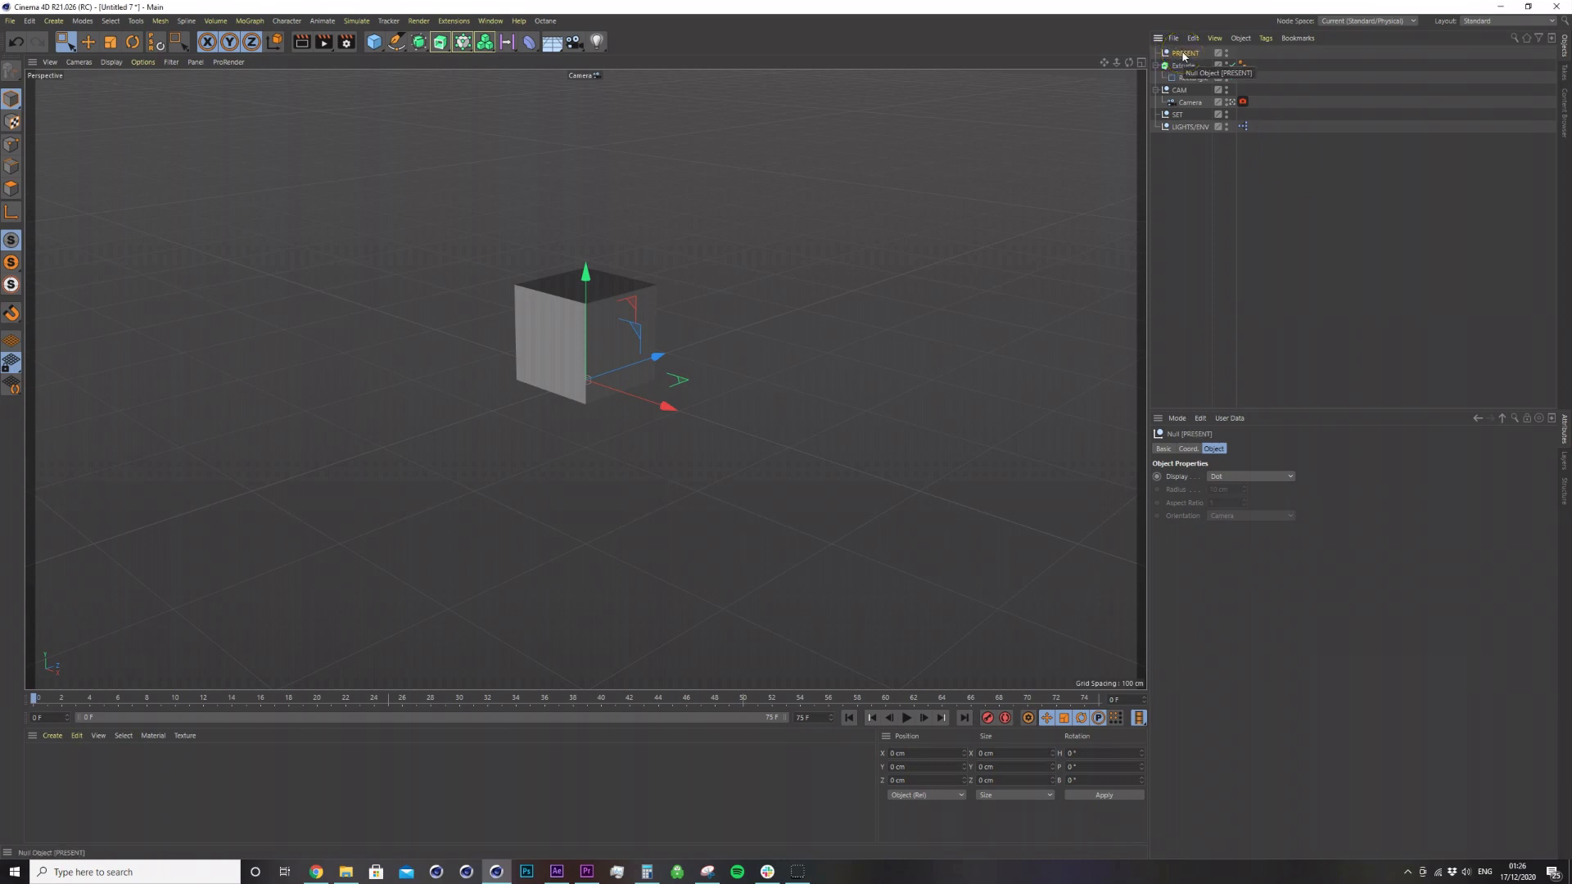
{"action": "left_click_drag", "start_coordinate": [1190, 54], "coordinate": [1187, 54]}
{"action": "left_click", "coordinate": [1177, 52]}
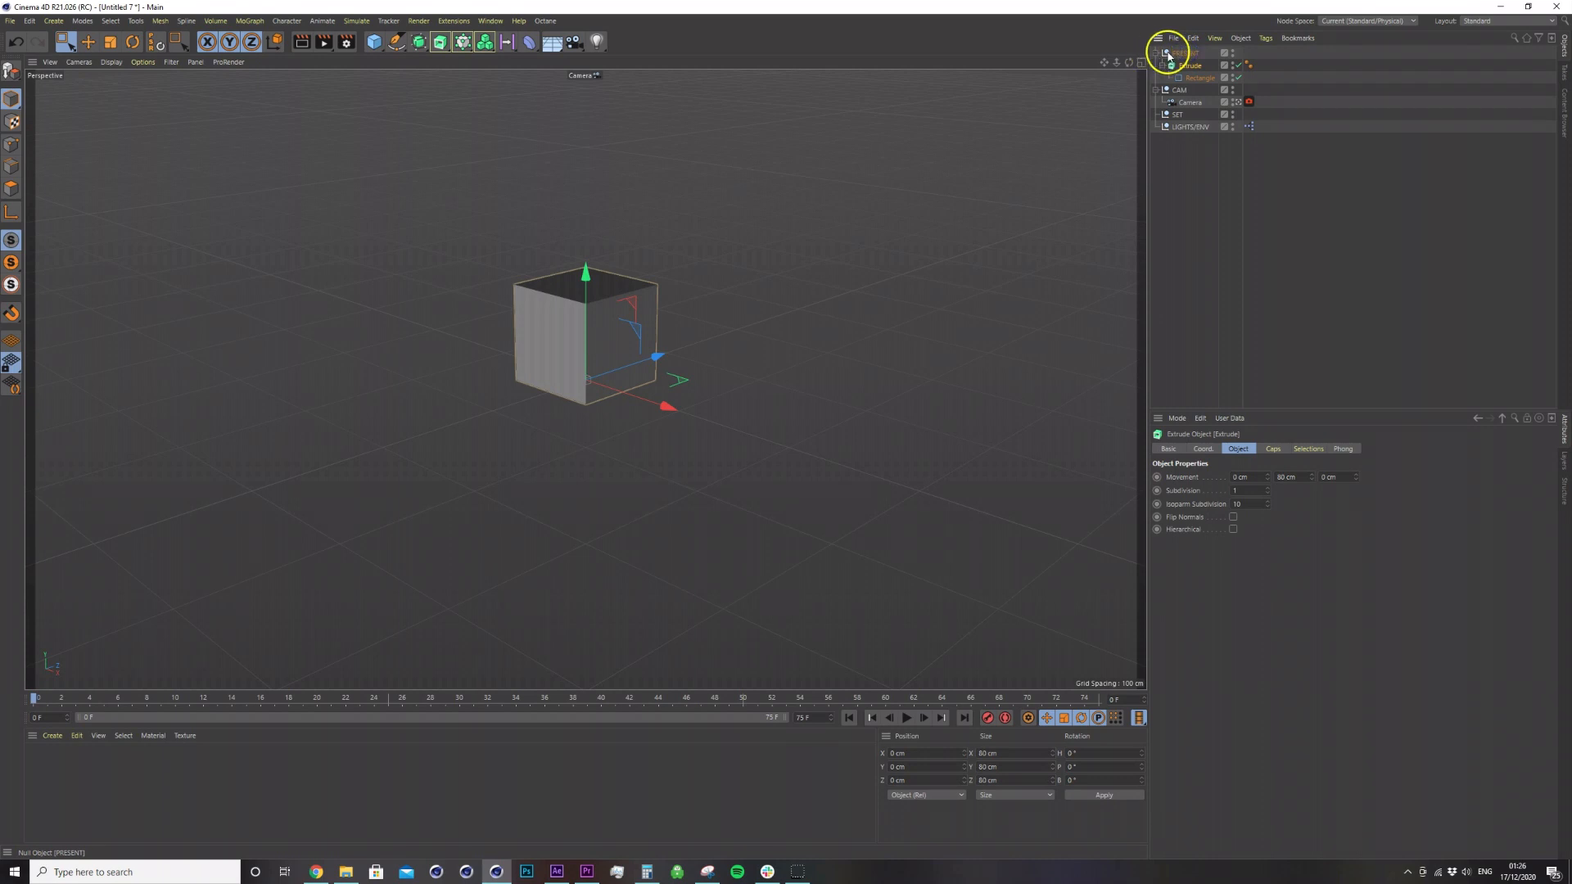
Add user data to the PRESENT null and place its data entry inside a new group named Present Controls.
{"action": "left_click", "coordinate": [1237, 419]}
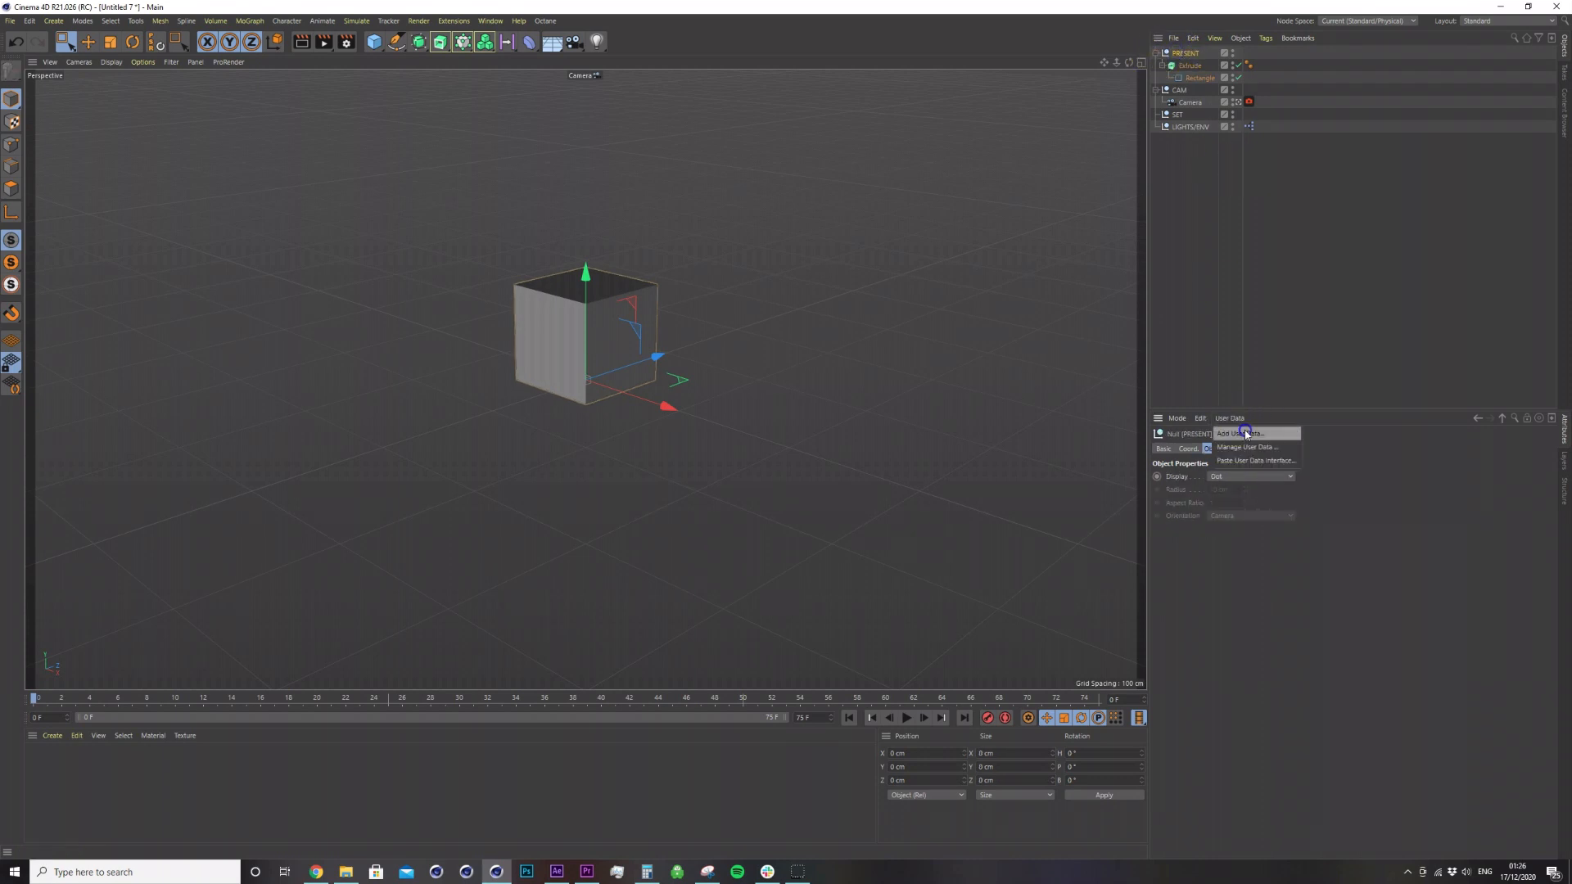
{"action": "left_click", "coordinate": [1246, 434]}
{"action": "left_click_drag", "start_coordinate": [1220, 261], "coordinate": [872, 266]}
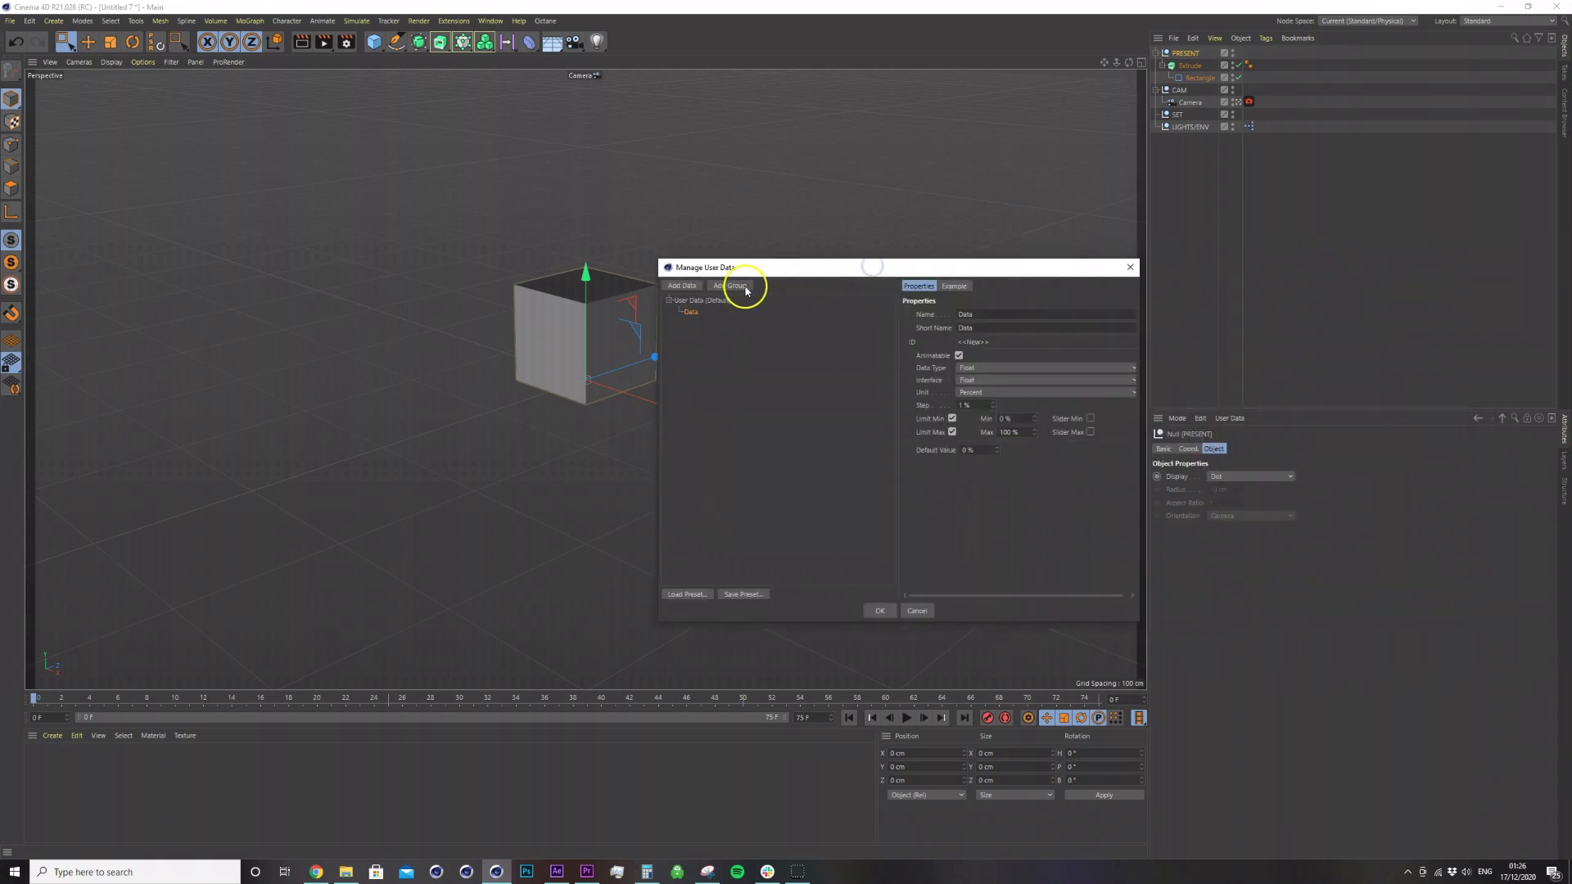
{"action": "left_click", "coordinate": [745, 289]}
{"action": "left_click_drag", "start_coordinate": [684, 349], "coordinate": [682, 347]}
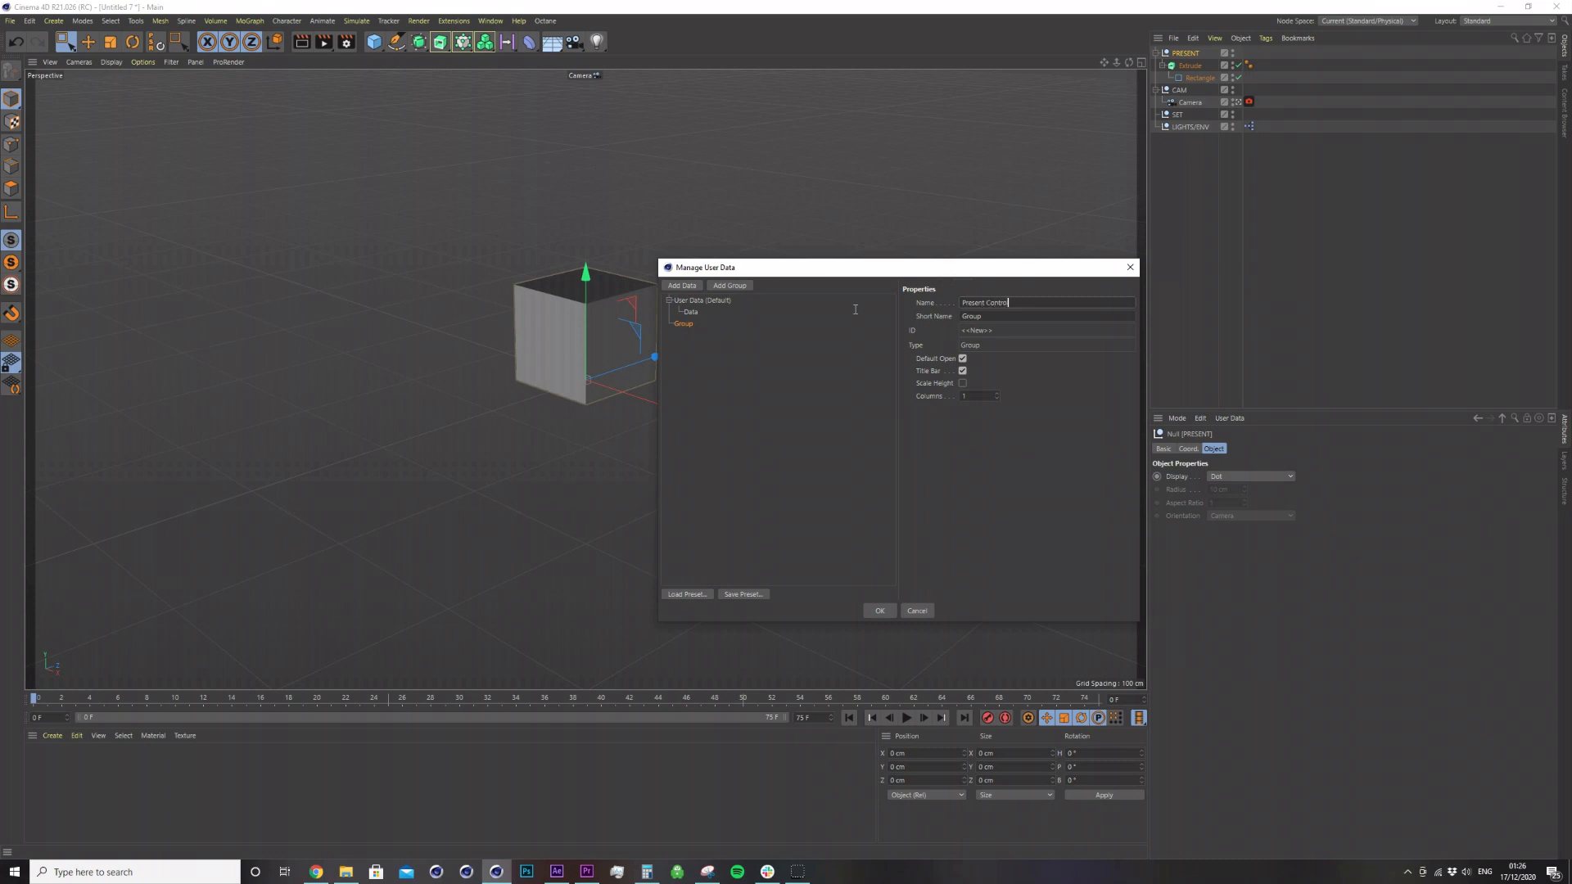
{"action": "left_click", "coordinate": [1024, 435]}
{"action": "left_click_drag", "start_coordinate": [693, 325], "coordinate": [694, 326]}
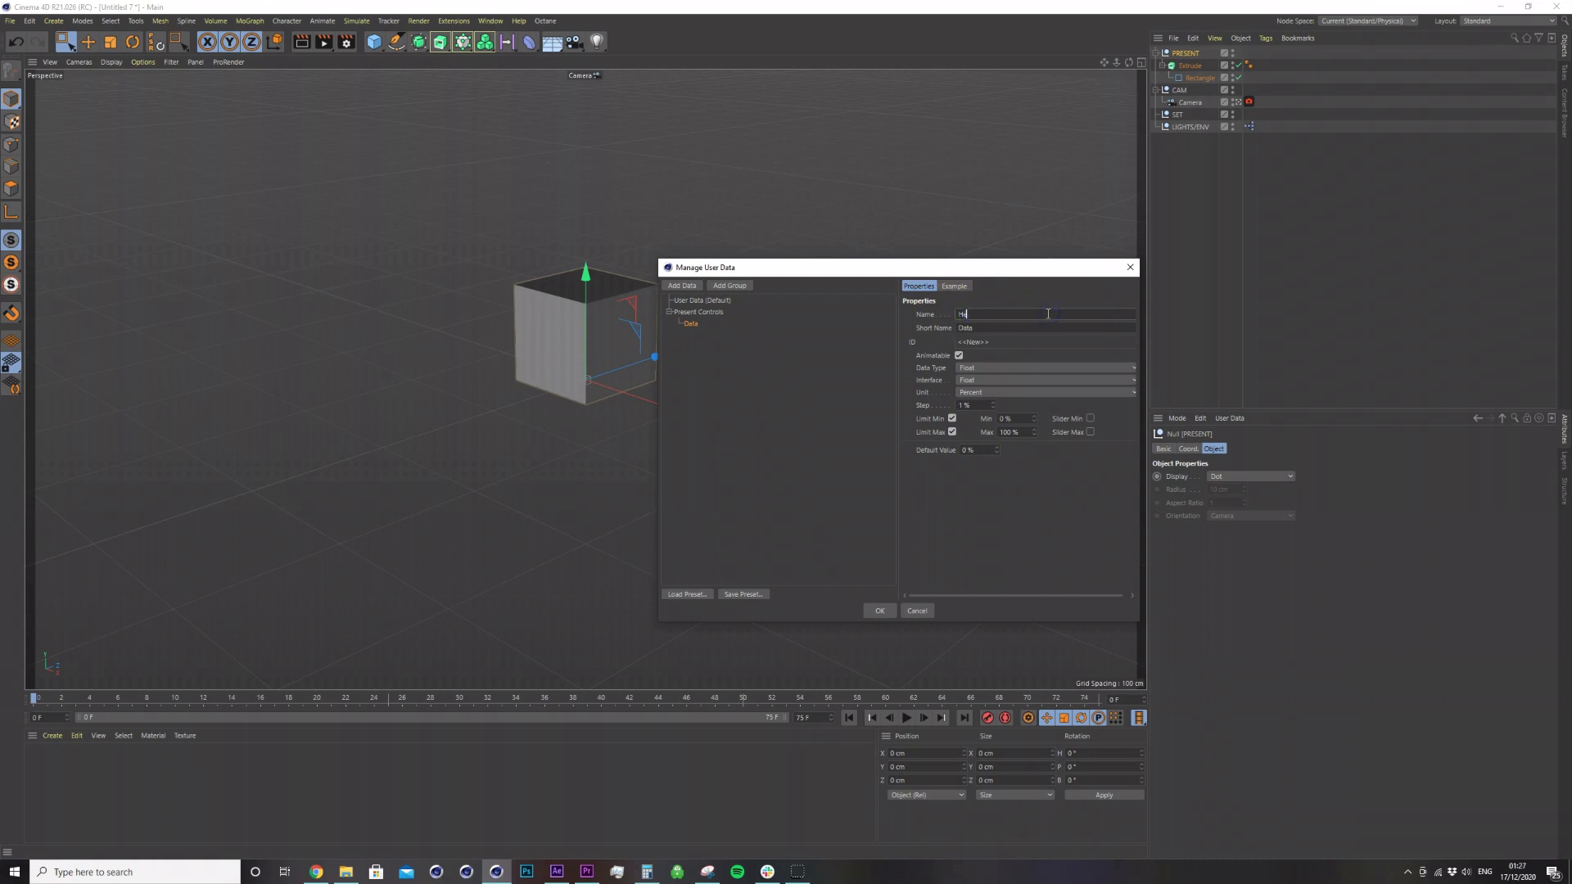
Name the data entry Height and make it a Float Slider with the unit Real and a maximum limit of 400.
{"action": "left_click", "coordinate": [996, 378]}
{"action": "left_click", "coordinate": [996, 380]}
{"action": "left_click", "coordinate": [993, 407]}
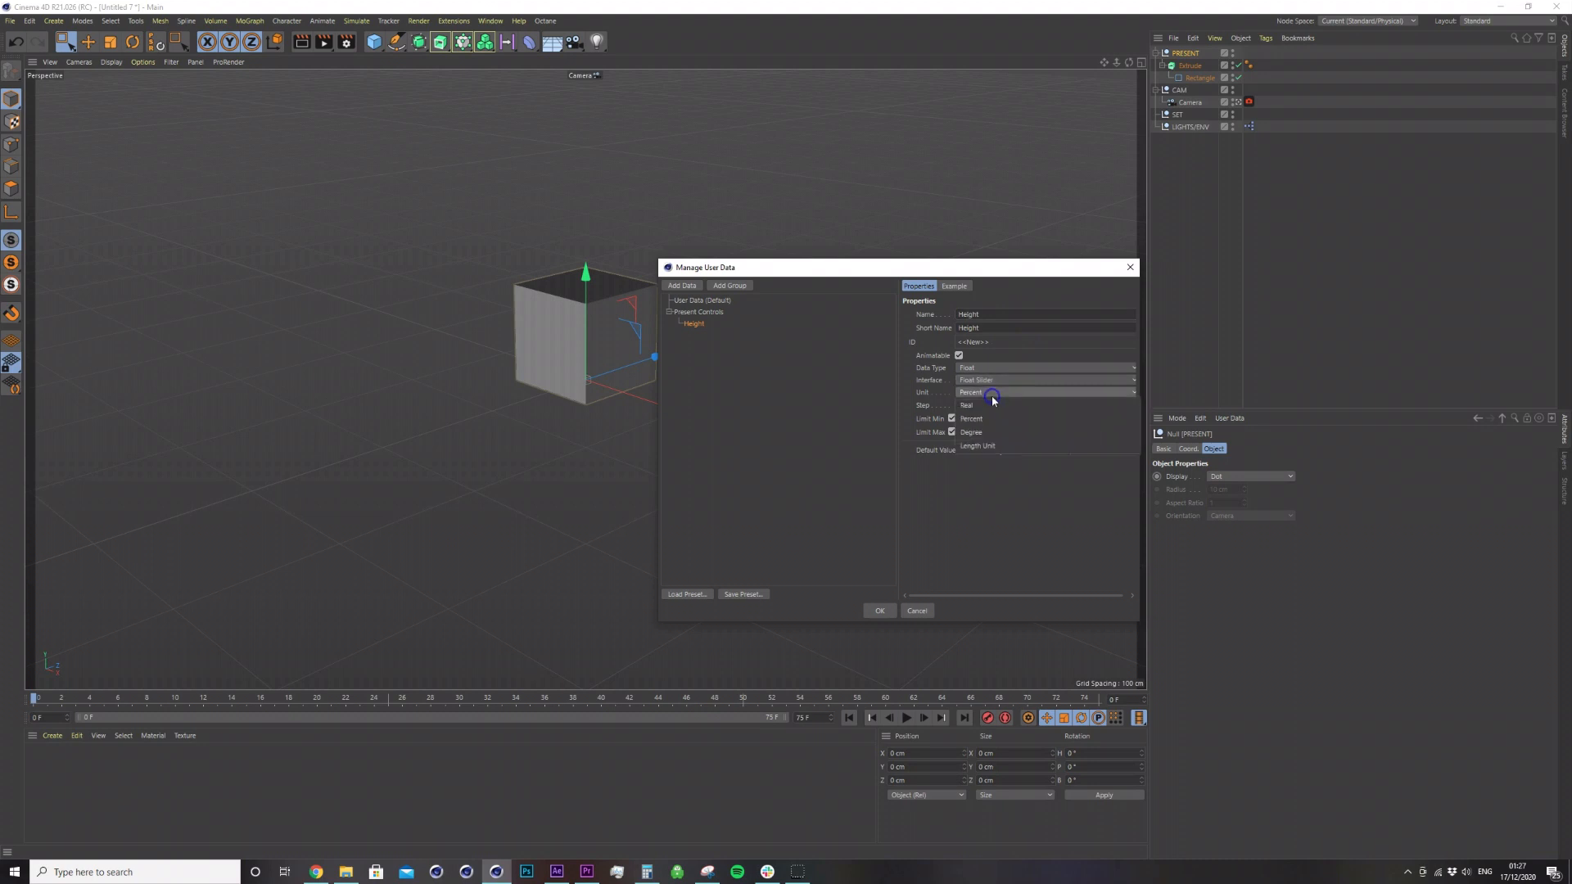
{"action": "left_click", "coordinate": [1026, 433]}
{"action": "left_click_drag", "start_coordinate": [1025, 433], "coordinate": [932, 431]}
{"action": "type", "text": "400"}
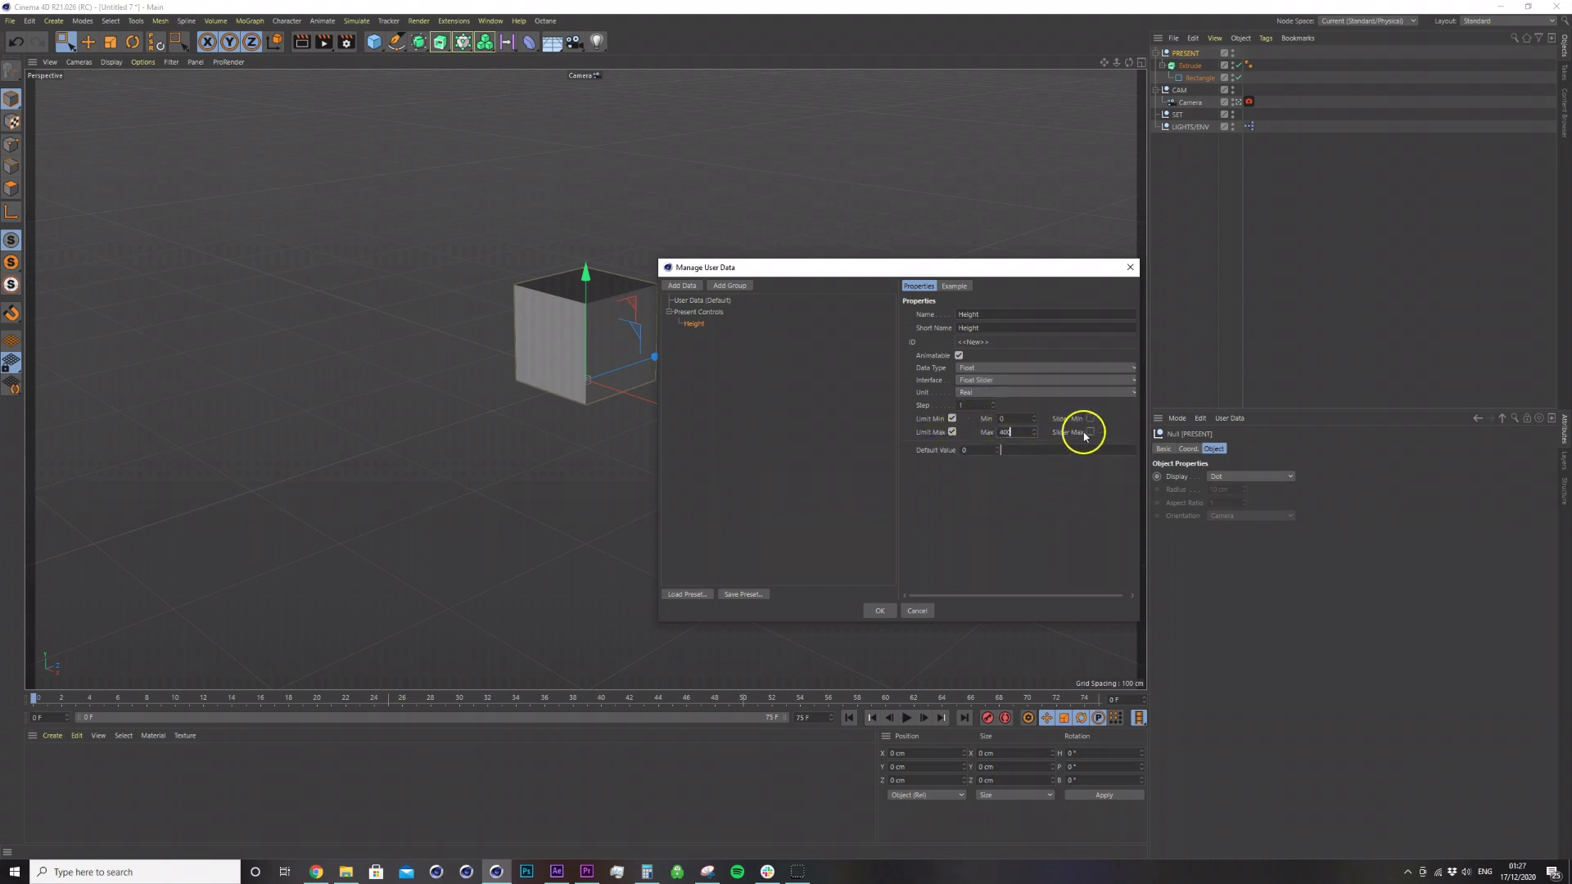
Enable a slider maximum of 4000 for the Height entry and set its default value to 80.
{"action": "left_click_drag", "start_coordinate": [1140, 516], "coordinate": [1372, 508]}
{"action": "left_click", "coordinate": [1296, 434]}
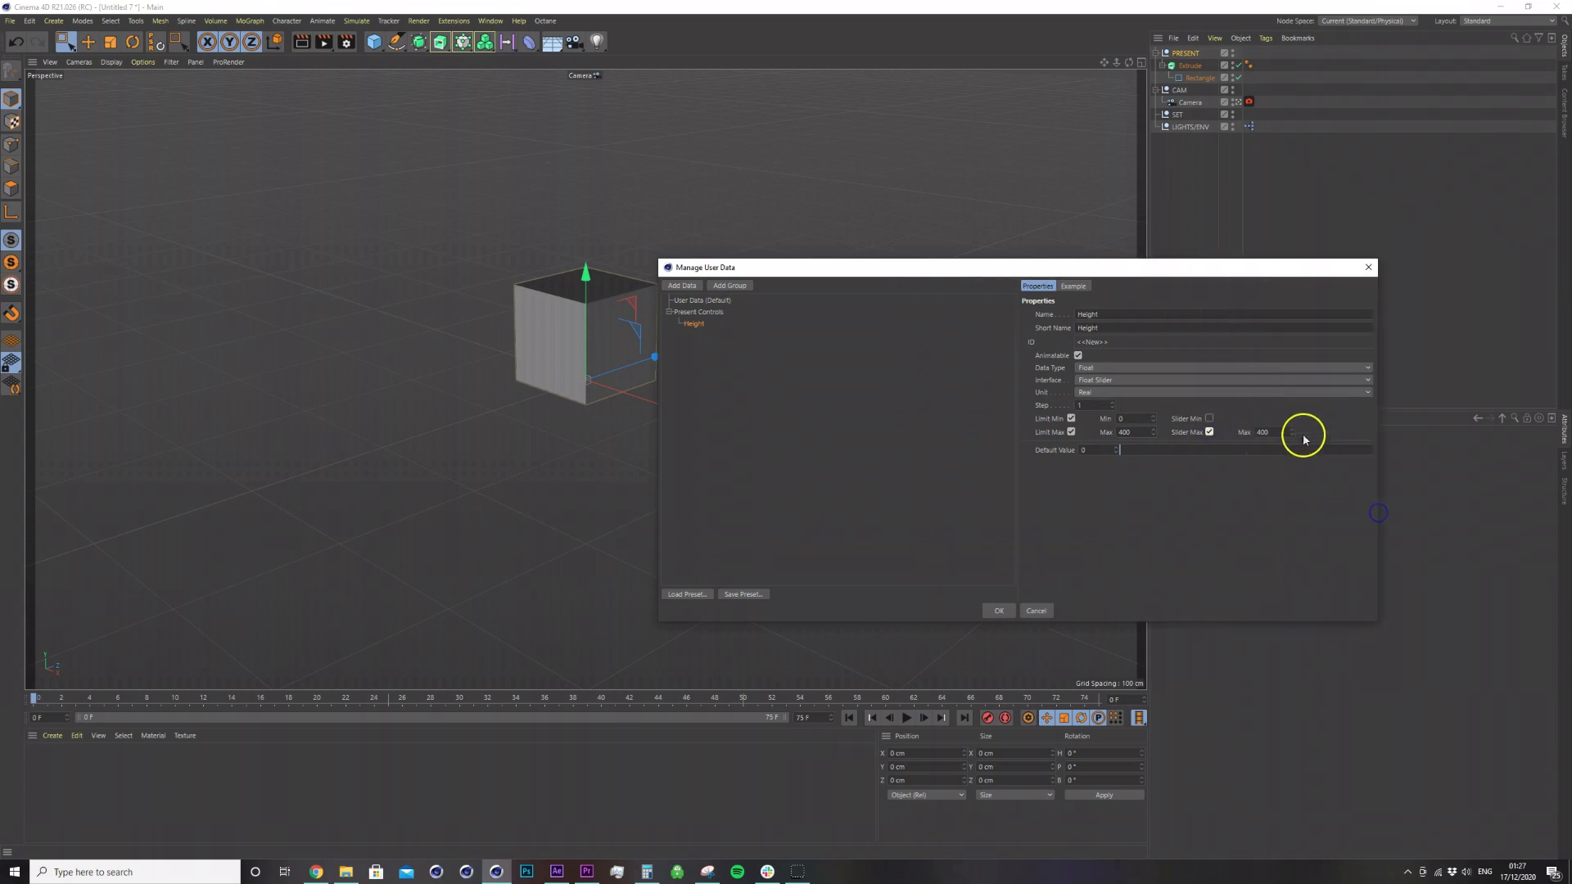
{"action": "left_click", "coordinate": [1100, 451]}
{"action": "type", "text": "80"}
{"action": "key", "text": "Return"}
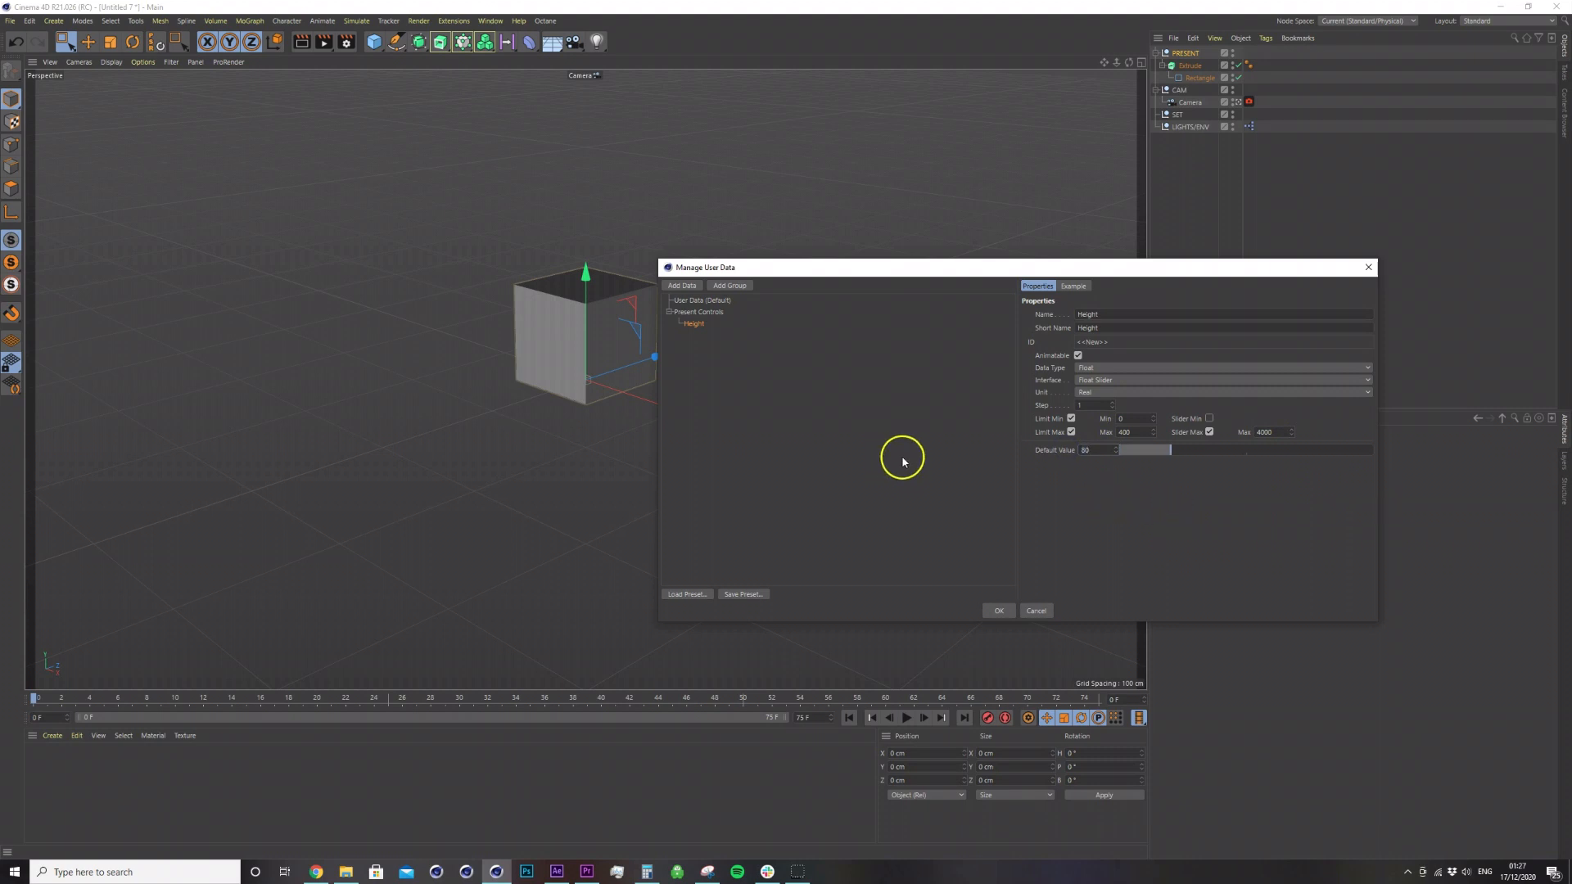
Duplicate the Height entry twice and rename the copies Width and Depth.
{"action": "right_click", "coordinate": [693, 328]}
{"action": "left_click", "coordinate": [710, 354]}
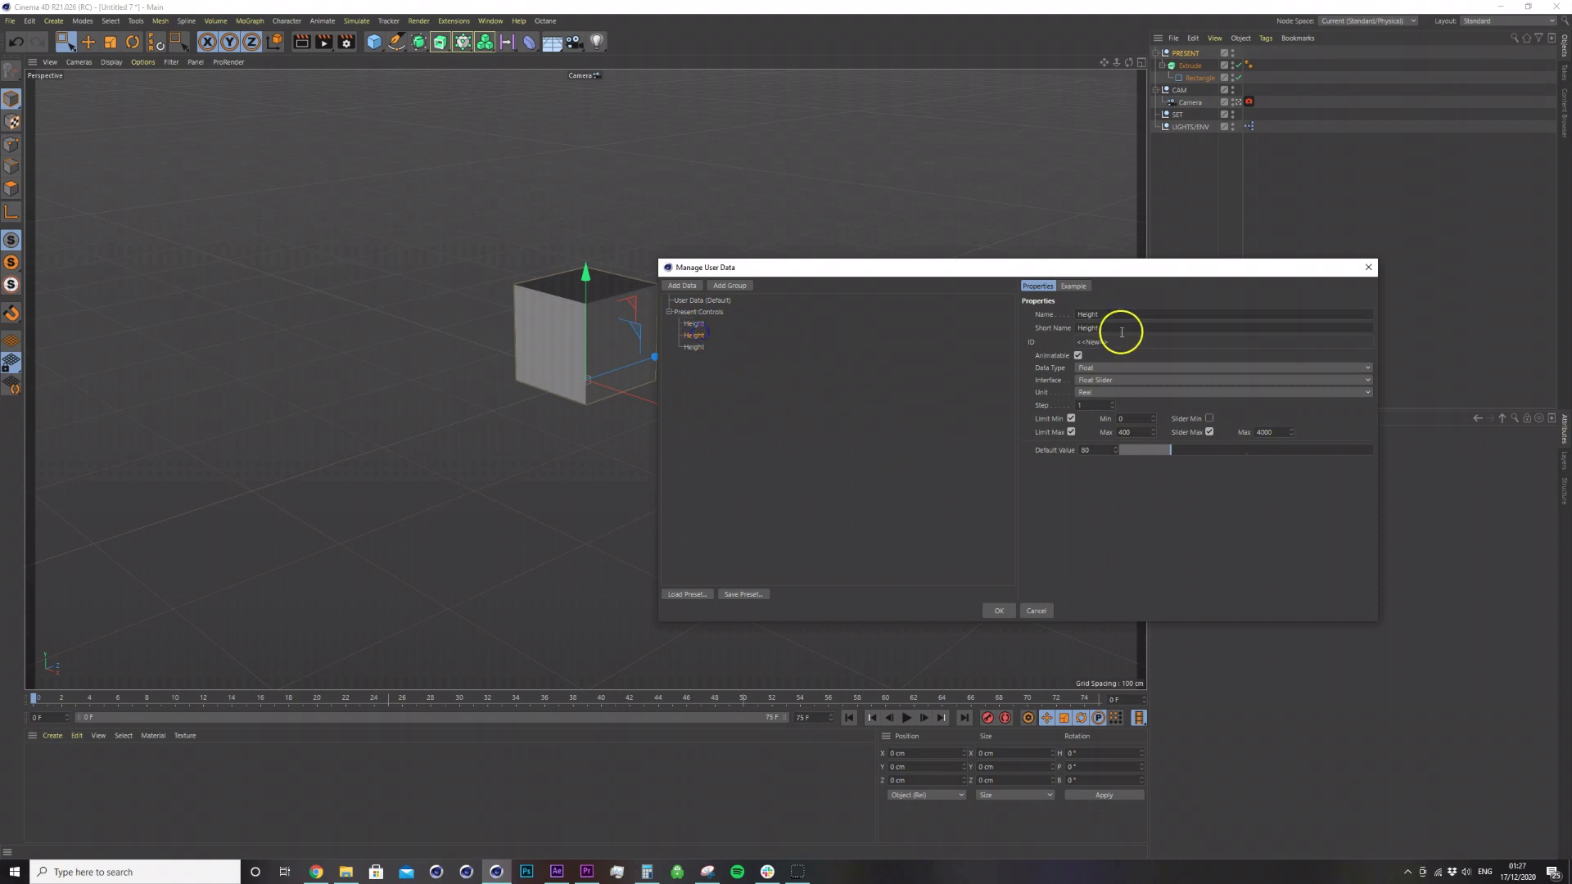
{"action": "type", "text": "Width"}
{"action": "left_click_drag", "start_coordinate": [1131, 314], "coordinate": [1074, 328]}
Add a data entry named Fillet to Present Controls as a Float Slider with the unit Real.
{"action": "left_click", "coordinate": [682, 285]}
{"action": "left_click_drag", "start_coordinate": [1112, 314], "coordinate": [1068, 314]}
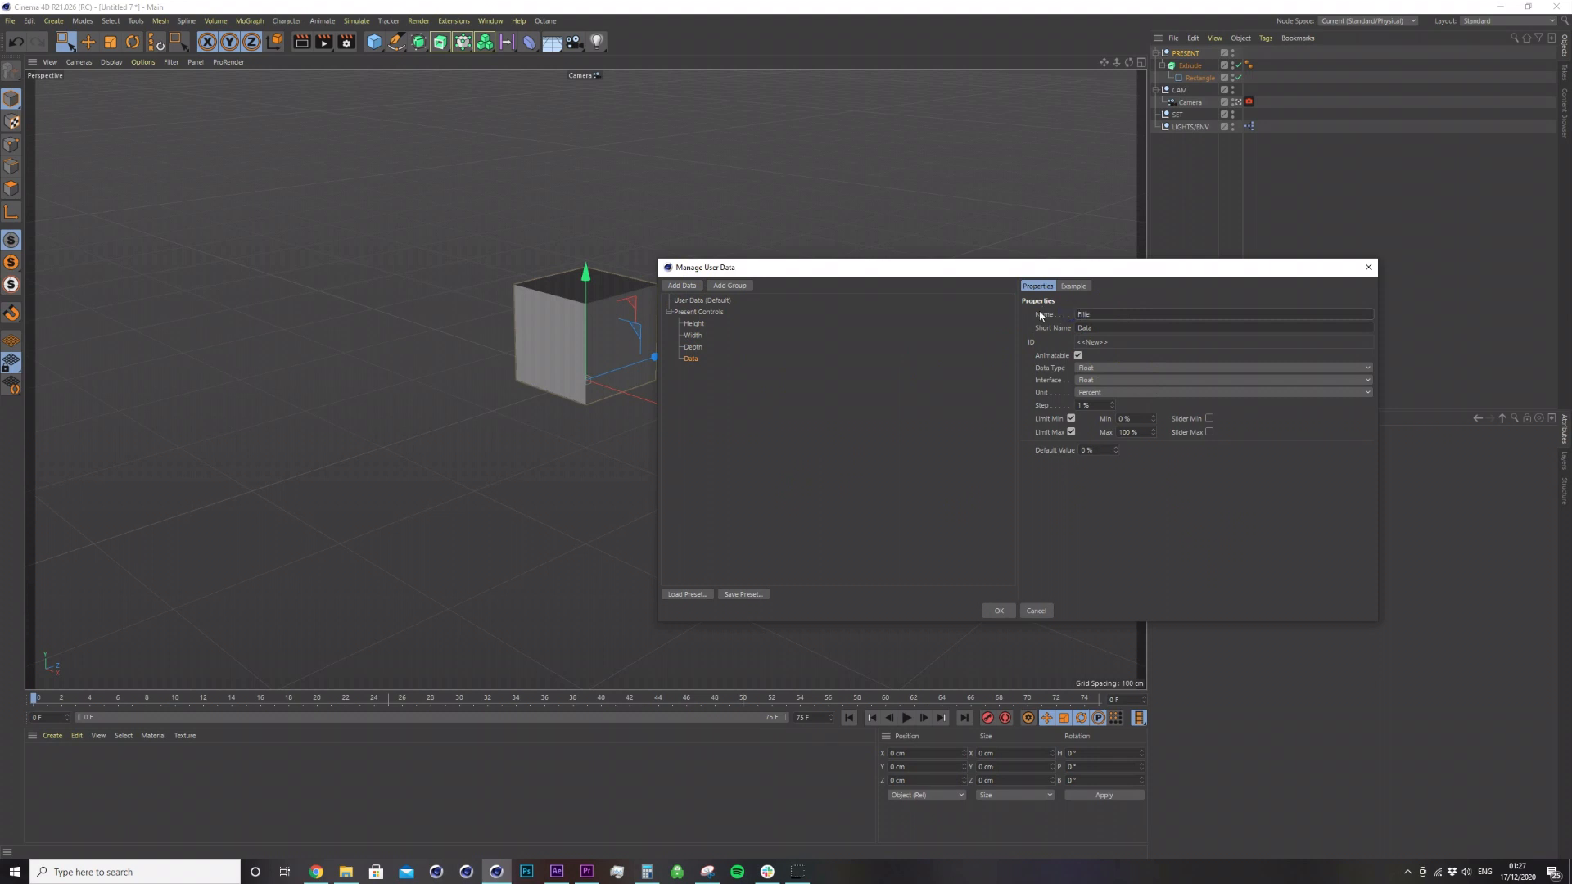
{"action": "left_click", "coordinate": [1101, 381]}
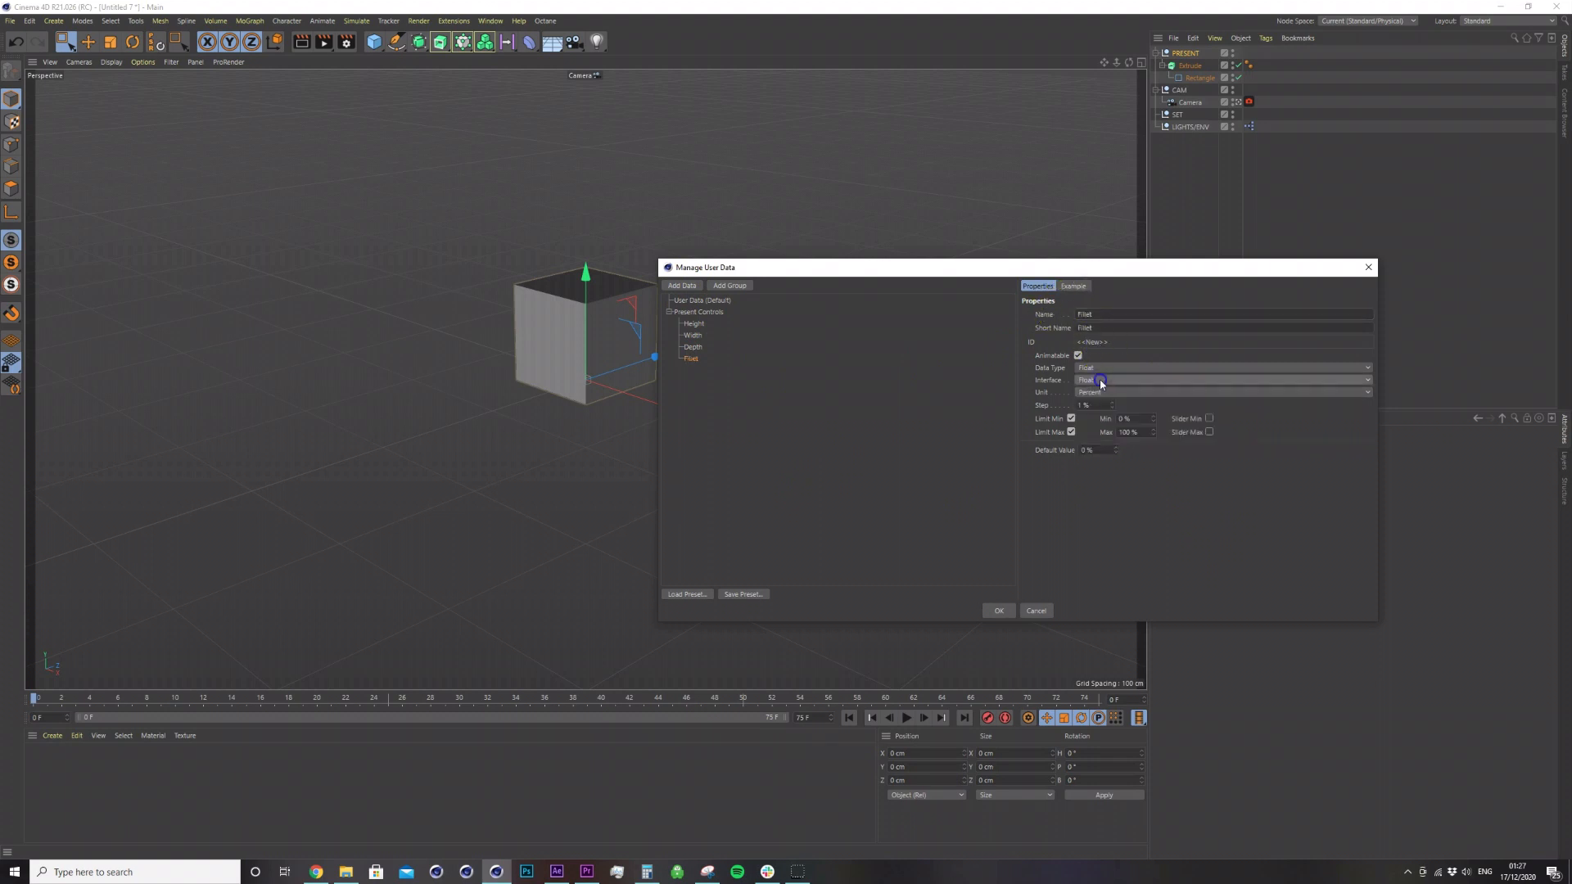
{"action": "left_click", "coordinate": [1105, 408]}
{"action": "left_click", "coordinate": [1107, 393]}
{"action": "left_click", "coordinate": [1105, 403]}
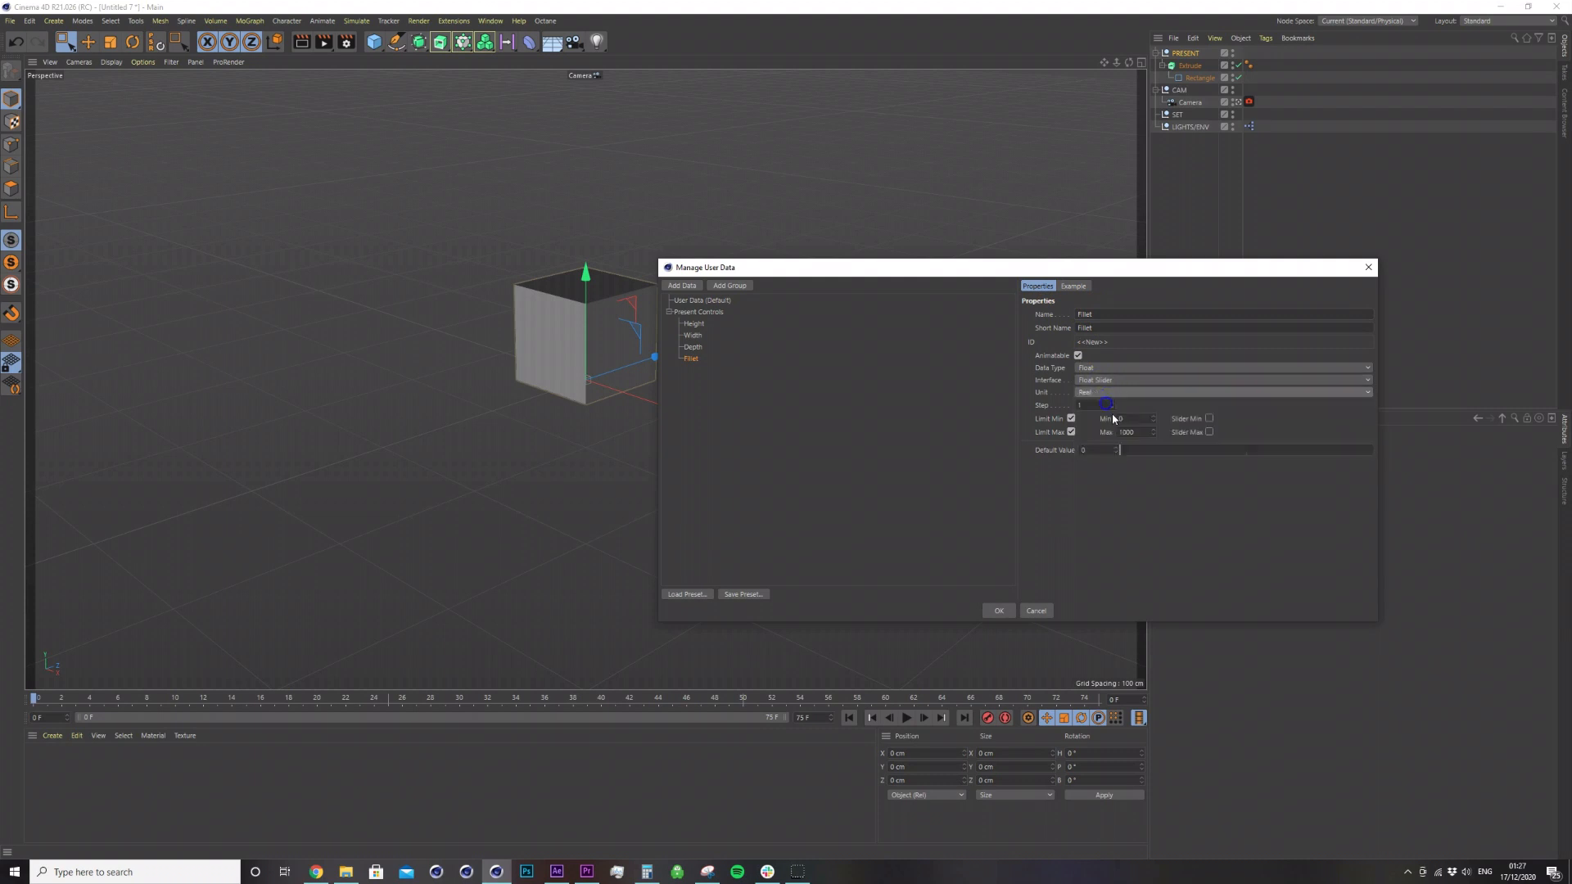
Give the Fillet entry a maximum limit of 20, a slider maximum of 200 and a default of 5, and accept the user data.
{"action": "double_click", "coordinate": [1122, 433]}
{"action": "type", "text": "20"}
{"action": "left_click", "coordinate": [1208, 432]}
{"action": "type", "text": "0"}
{"action": "left_click", "coordinate": [1099, 452]}
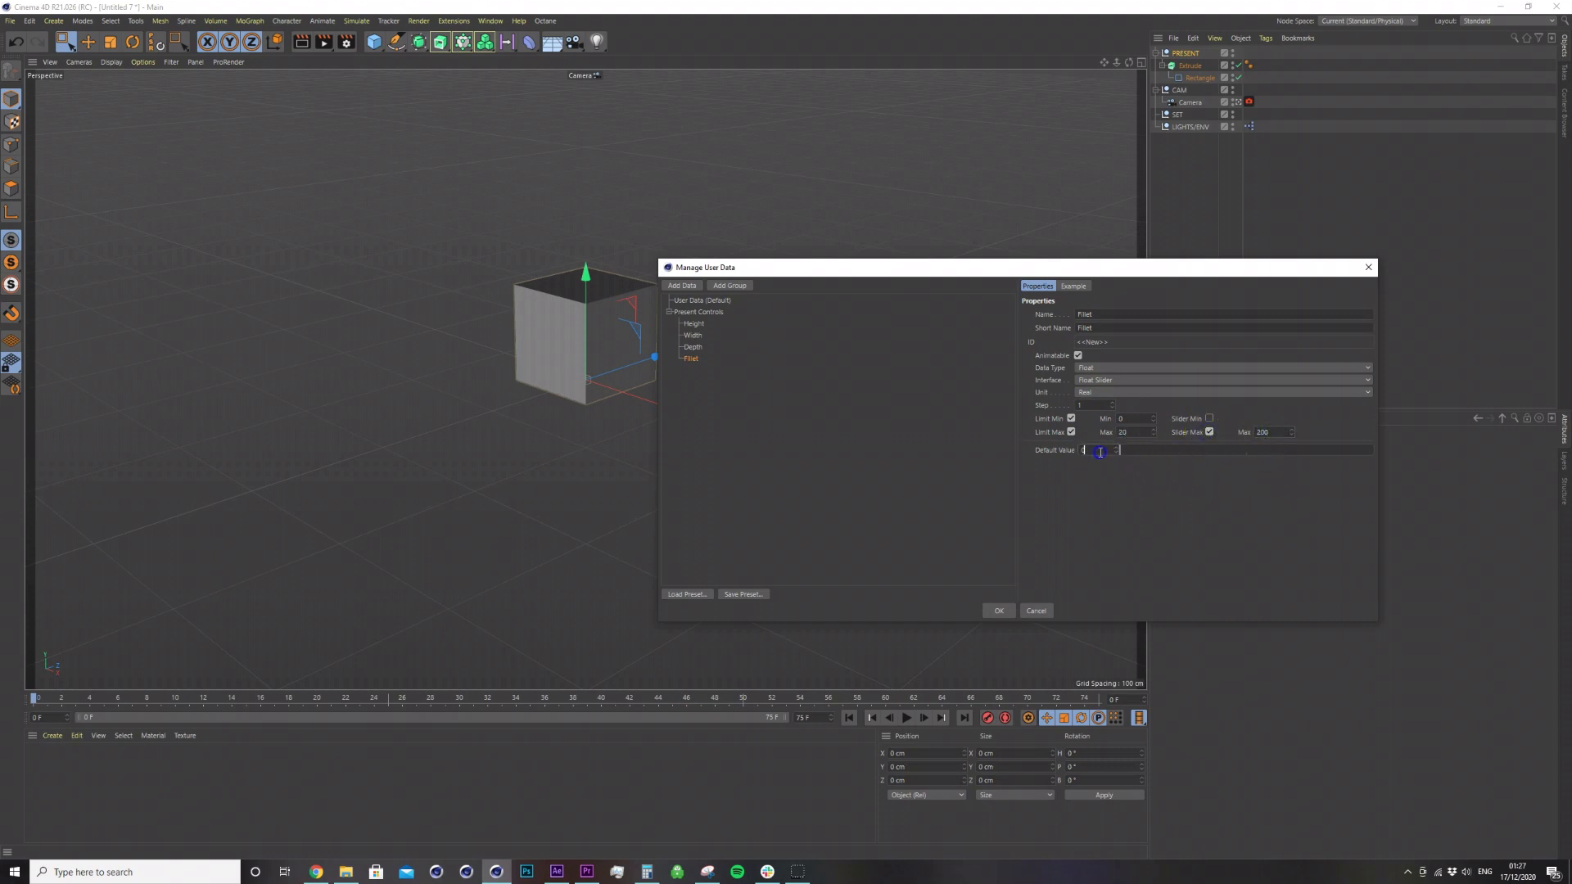
{"action": "type", "text": "5"}
{"action": "key", "text": "Return"}
{"action": "left_click", "coordinate": [999, 611]}
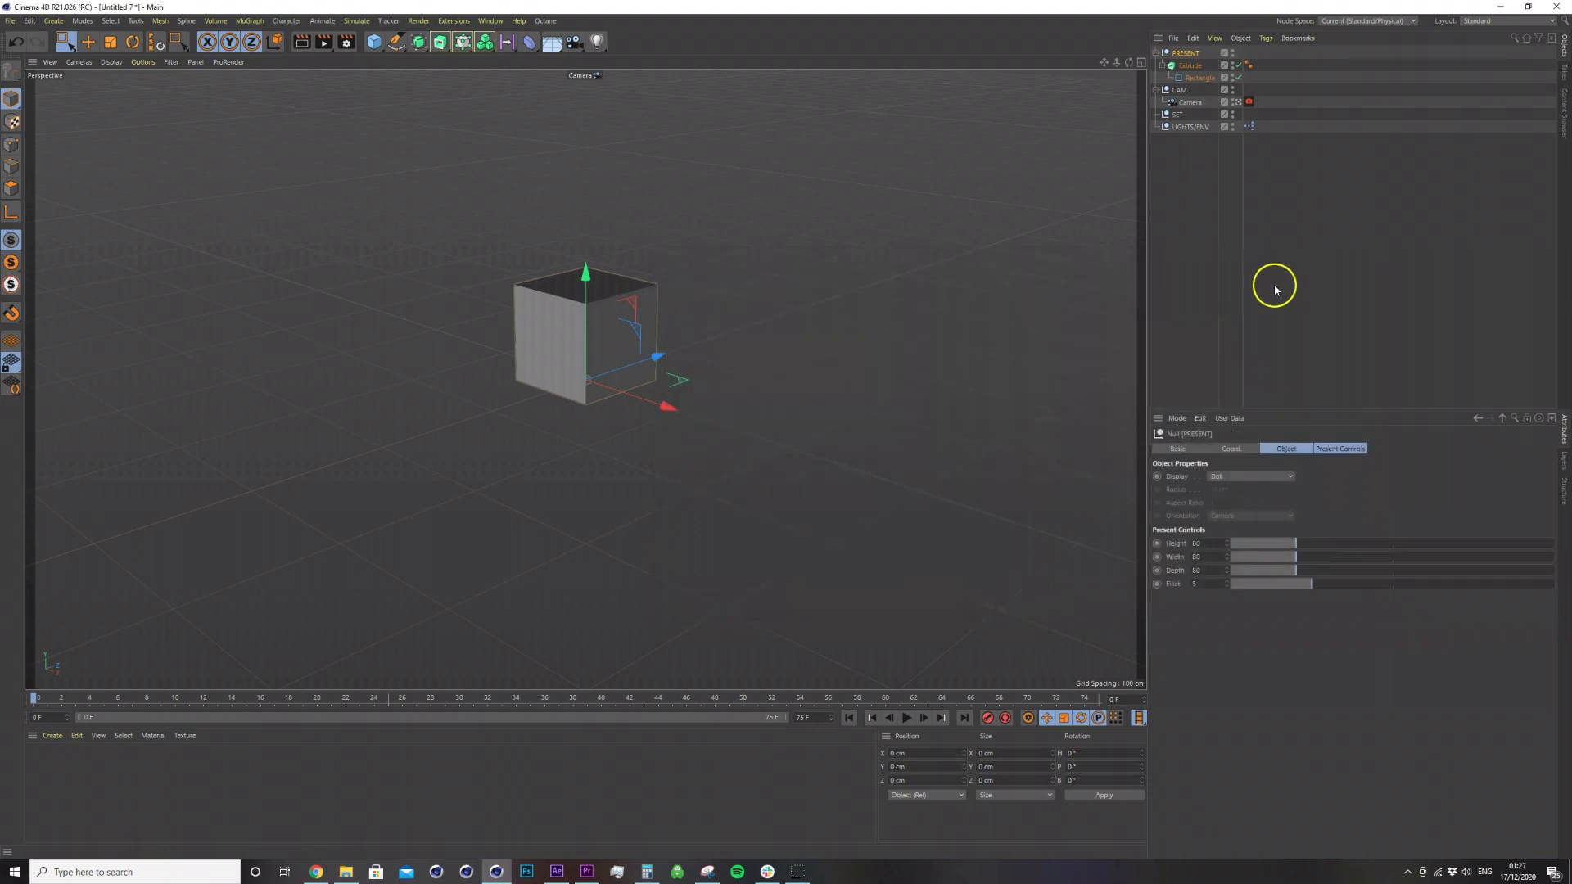
Add an XPresso tag to the PRESENT null.
{"action": "left_click", "coordinate": [1274, 256]}
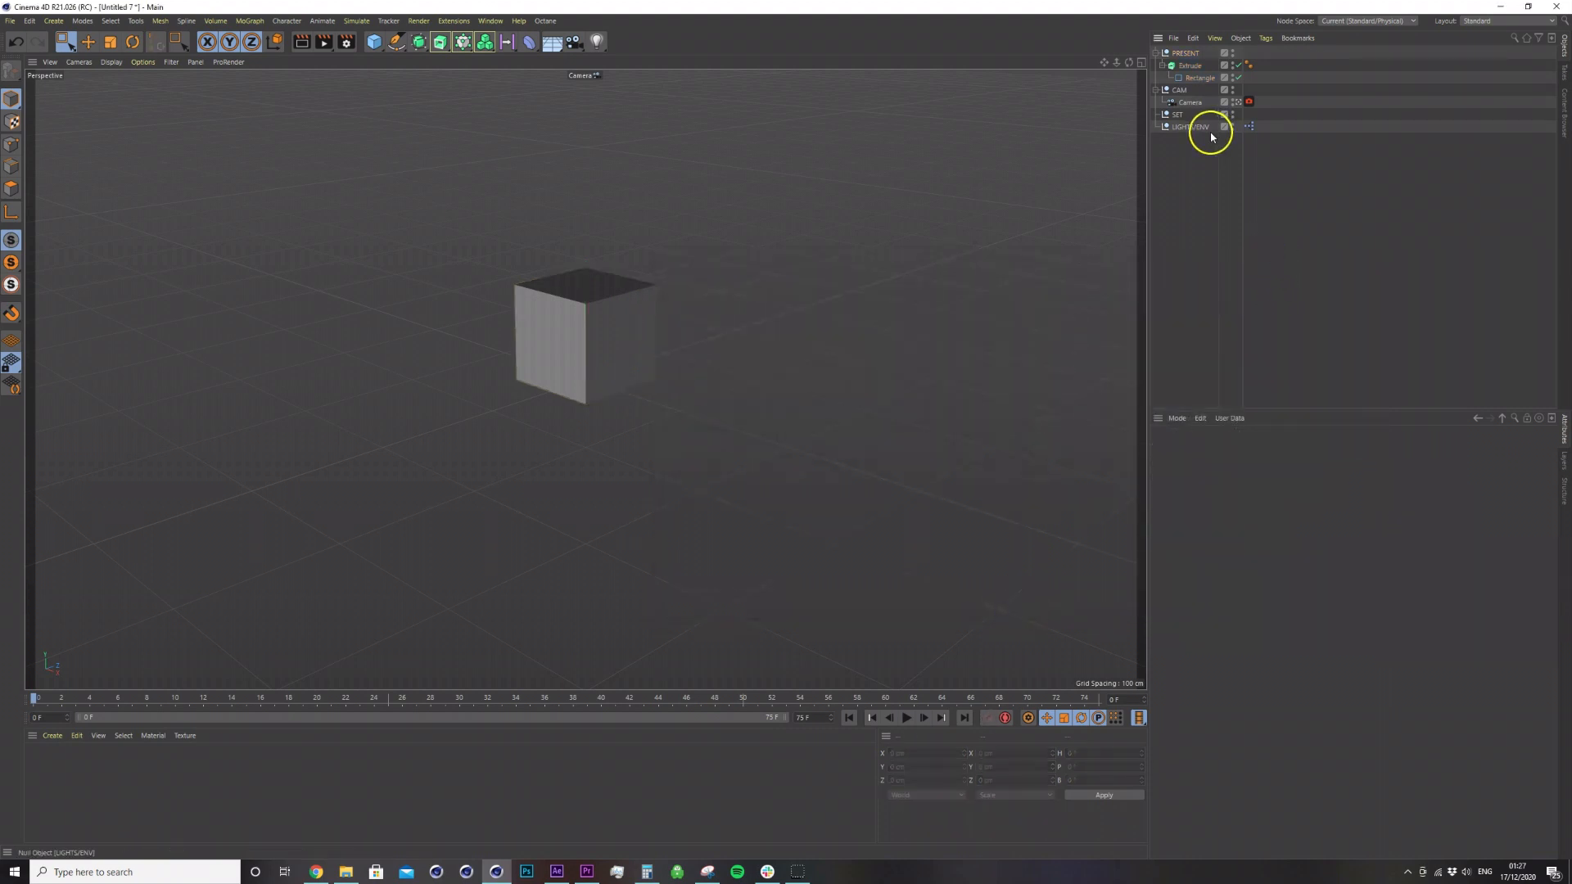
{"action": "right_click", "coordinate": [1190, 54]}
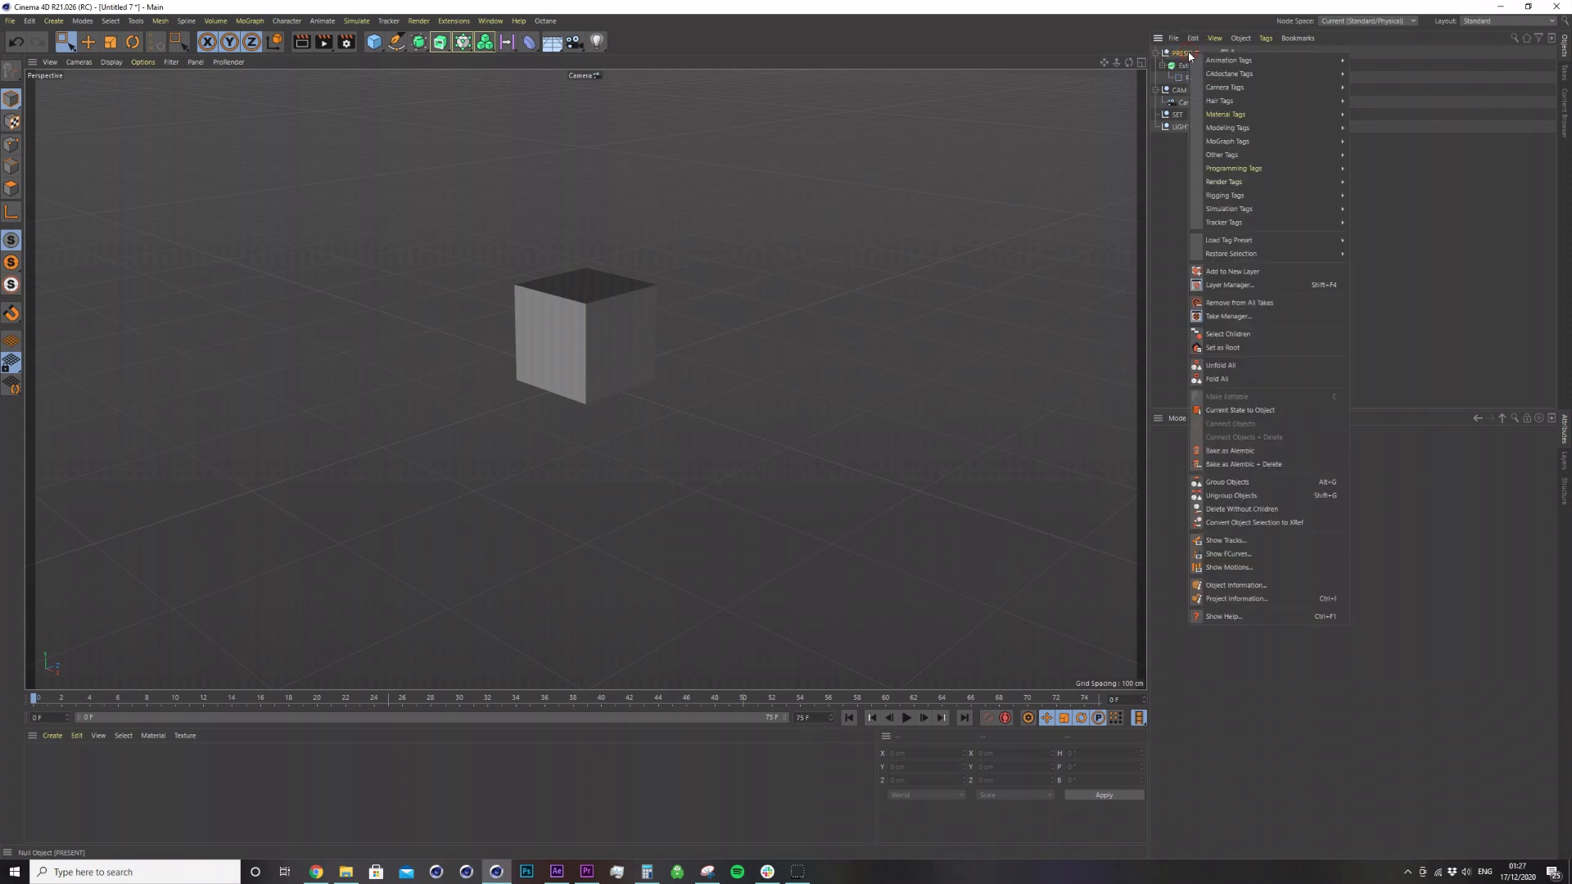
{"action": "left_click", "coordinate": [1187, 54]}
{"action": "right_click", "coordinate": [1187, 55]}
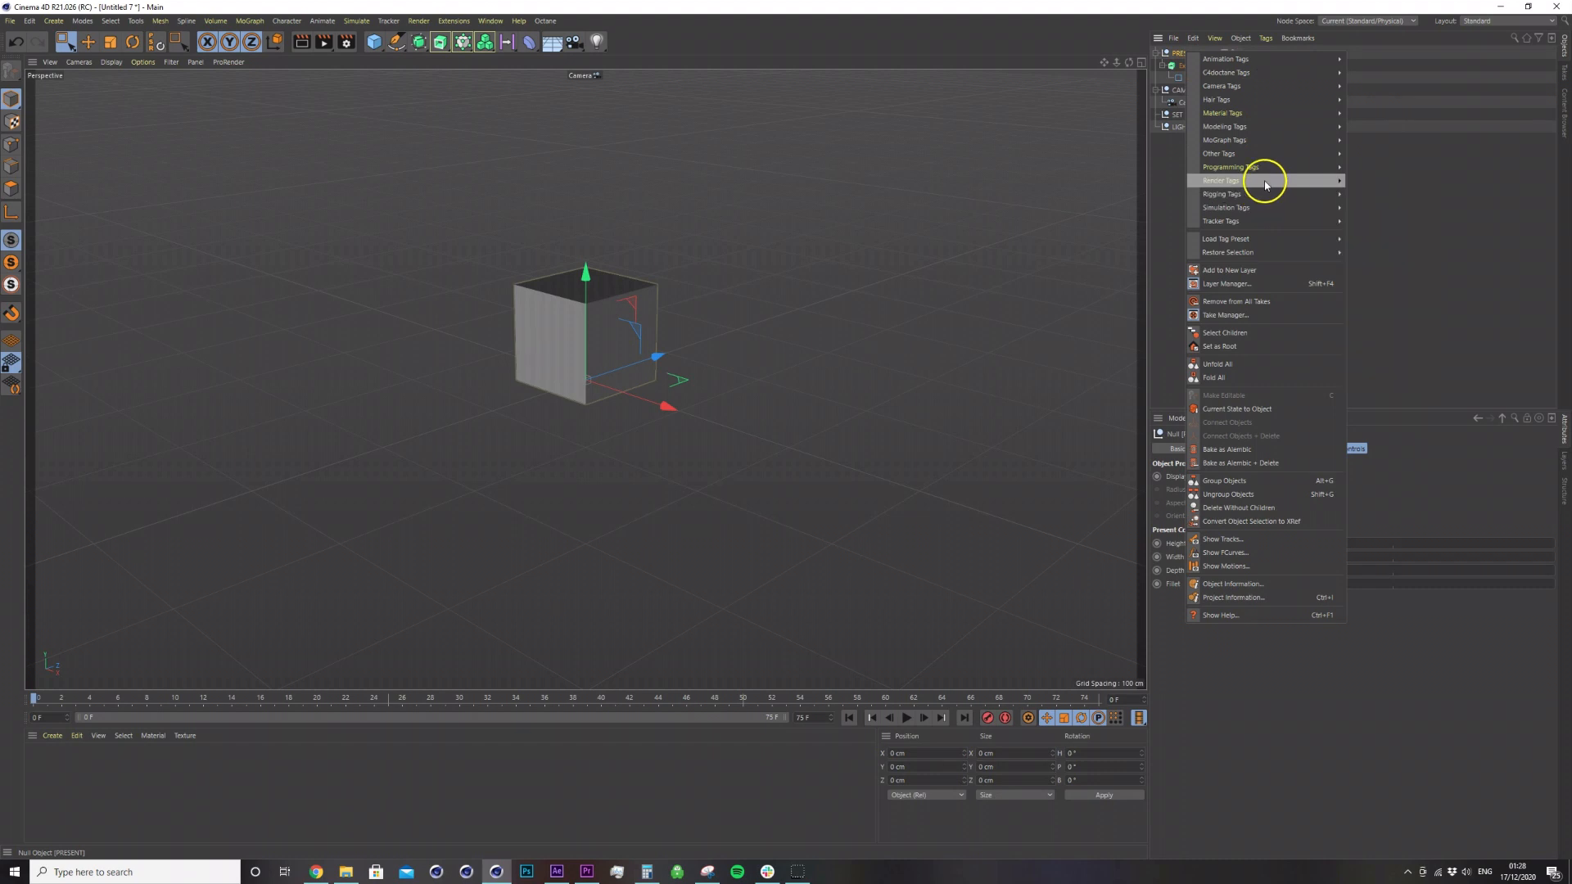
{"action": "mouse_move", "coordinate": [1273, 172]}
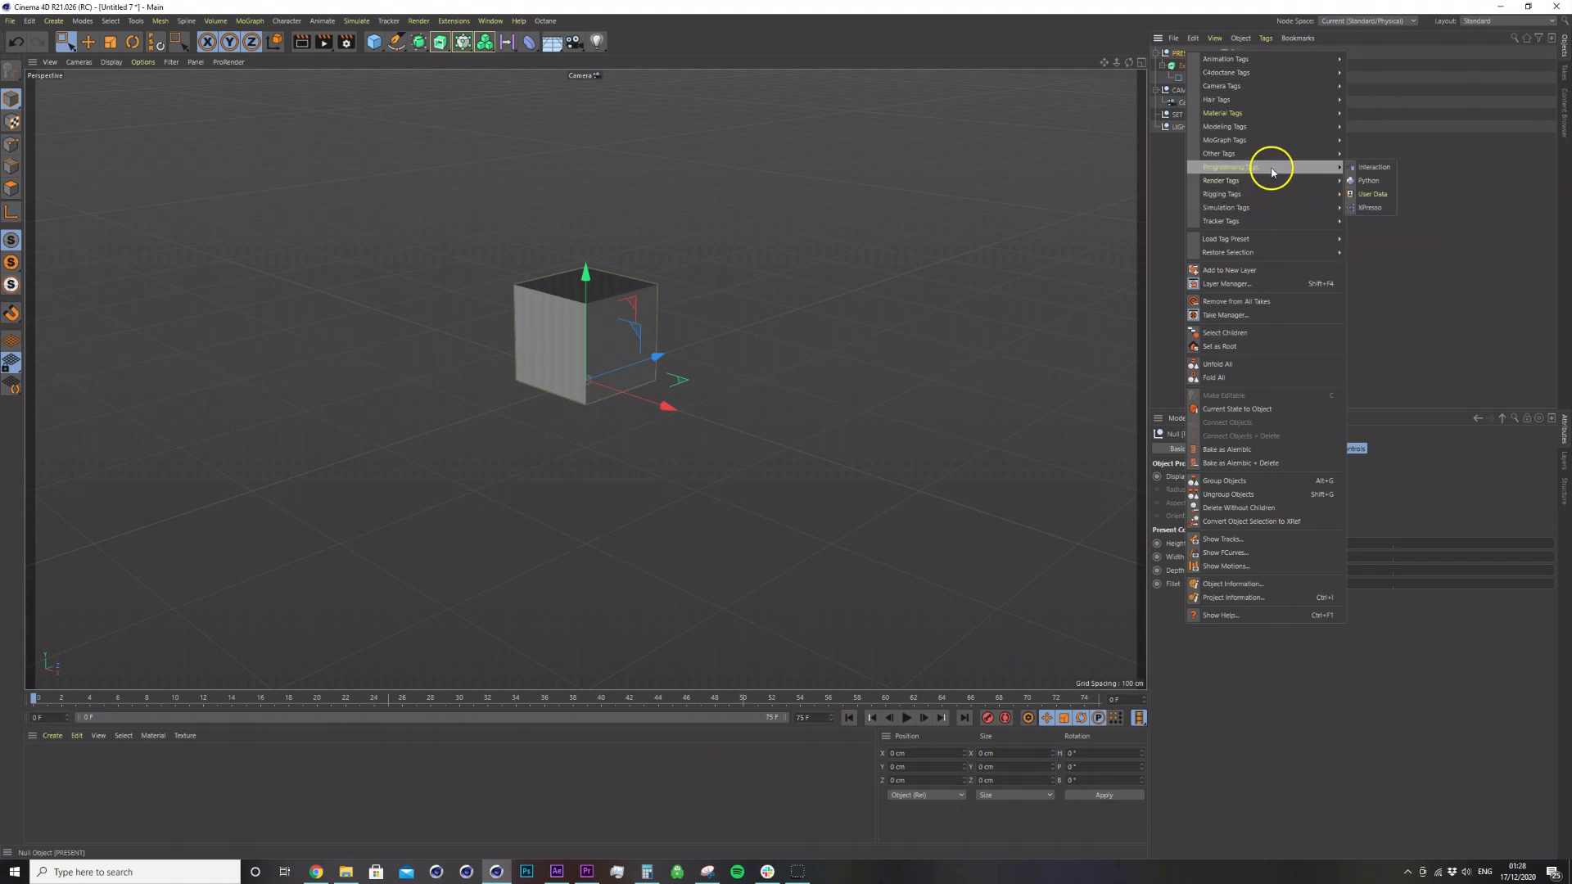
{"action": "left_click", "coordinate": [1383, 207]}
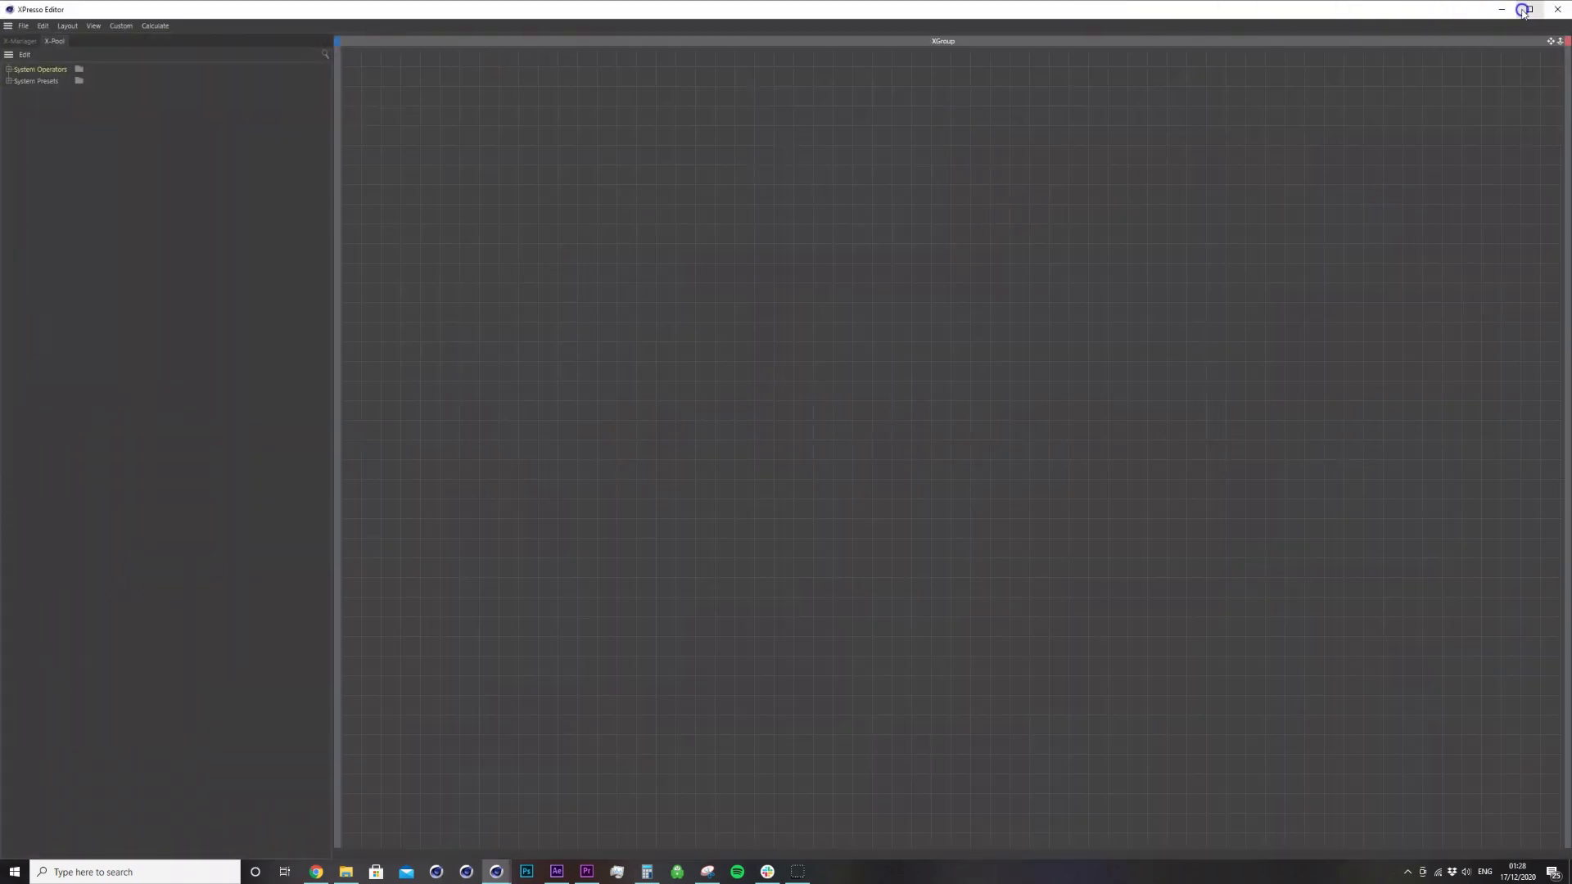
Shrink and reposition the XPresso Editor to uncover the object list, and bring the PRESENT null into the graph as a node.
{"action": "left_click_drag", "start_coordinate": [1228, 3], "coordinate": [1154, 105]}
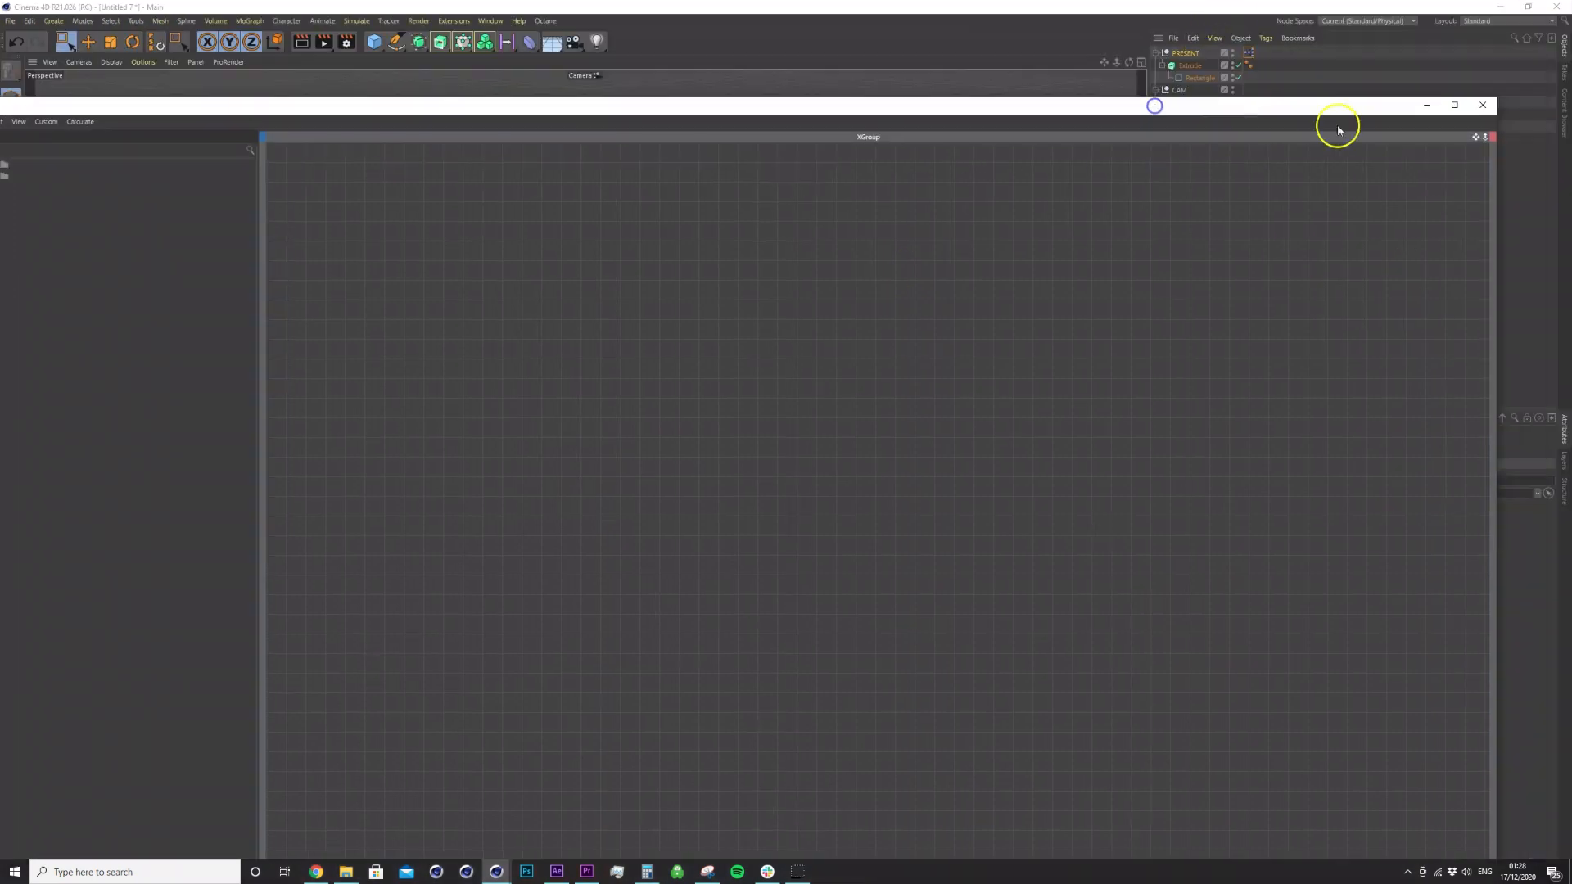
{"action": "left_click", "coordinate": [1455, 105]}
{"action": "left_click", "coordinate": [1527, 6]}
{"action": "left_click_drag", "start_coordinate": [1143, 112], "coordinate": [1230, 190]}
{"action": "left_click_drag", "start_coordinate": [1185, 53], "coordinate": [633, 310]}
Add output ports for the Height, Width and Fillet user data to the PRESENT node.
{"action": "left_click", "coordinate": [638, 299]}
{"action": "mouse_move", "coordinate": [665, 398]}
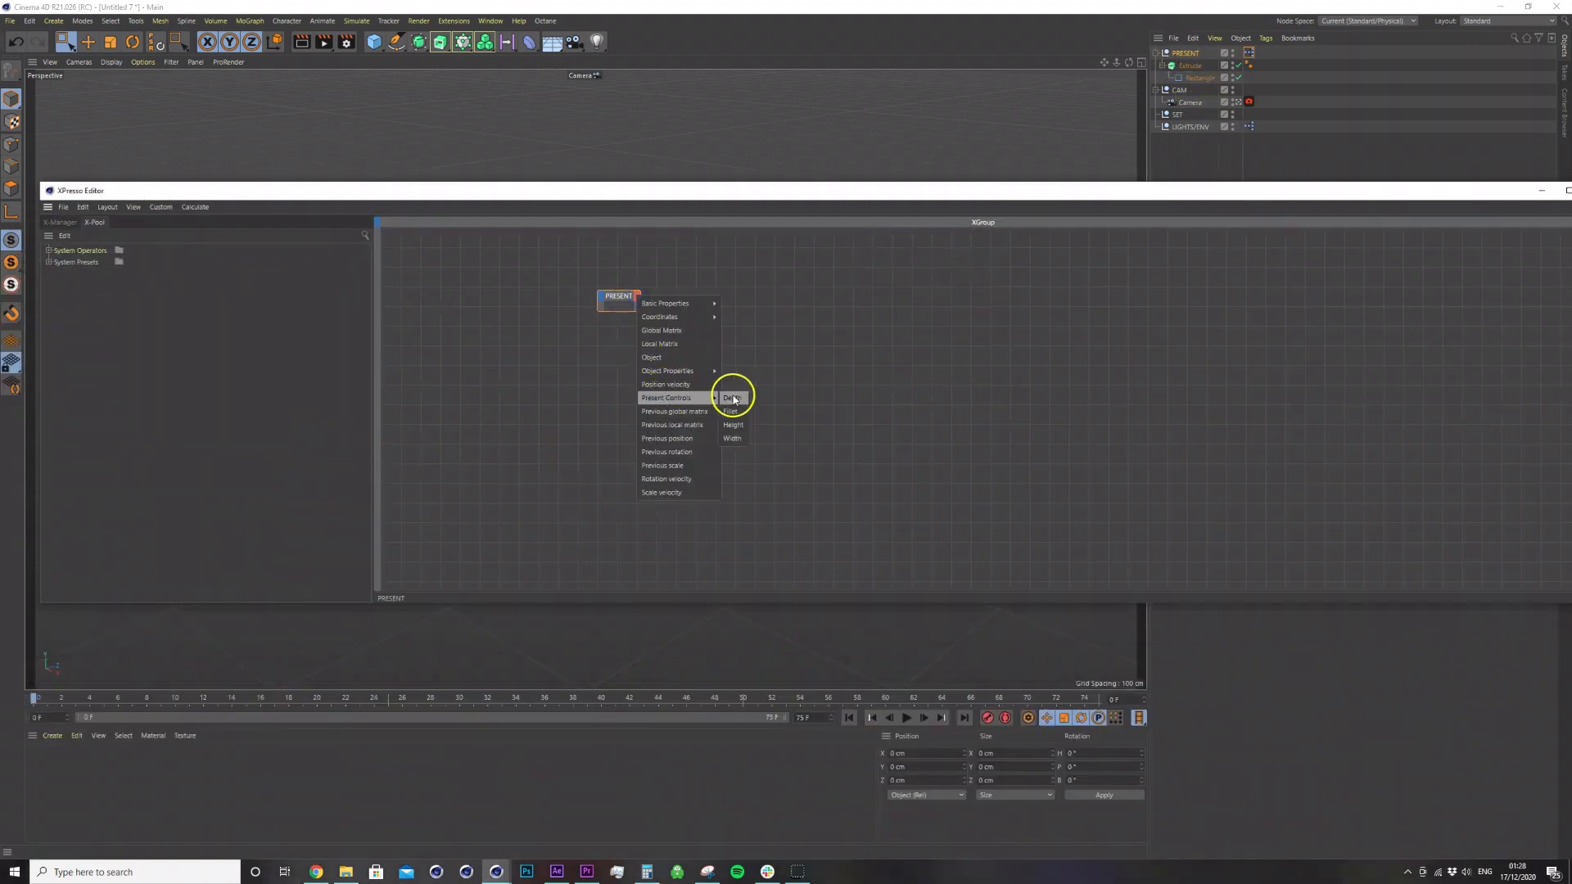
{"action": "left_click", "coordinate": [732, 425]}
{"action": "left_click", "coordinate": [639, 296]}
{"action": "mouse_move", "coordinate": [700, 398]}
{"action": "left_click", "coordinate": [733, 439]}
{"action": "left_click", "coordinate": [638, 300]}
{"action": "left_click", "coordinate": [740, 414]}
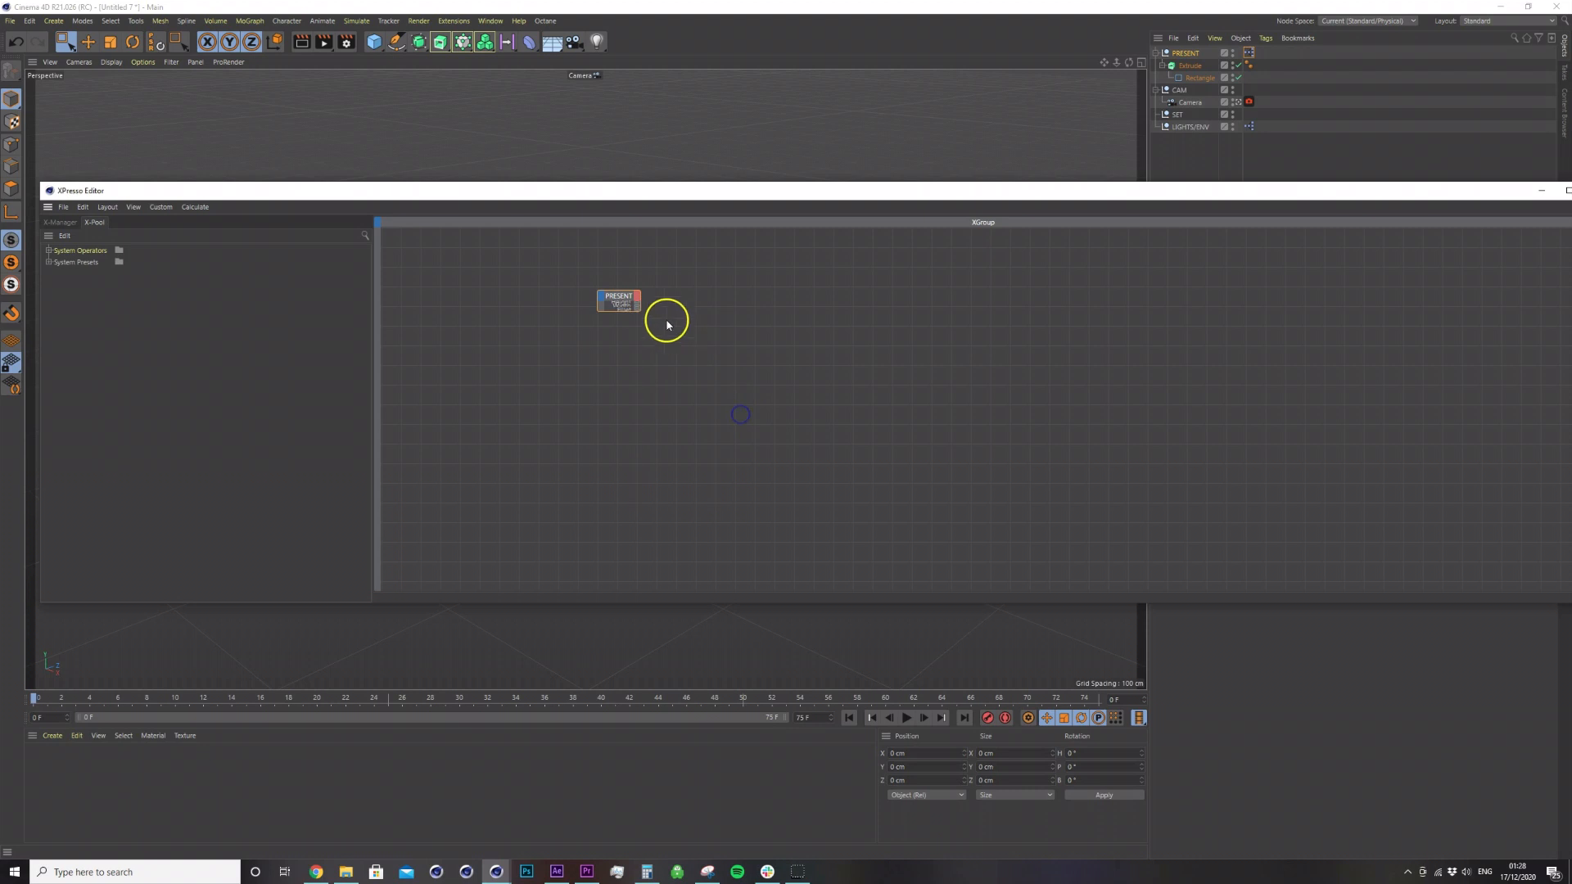
Add a Depth output port to the PRESENT node, expand the node to fit its ports and move Depth above Fillet.
{"action": "left_click", "coordinate": [639, 297]}
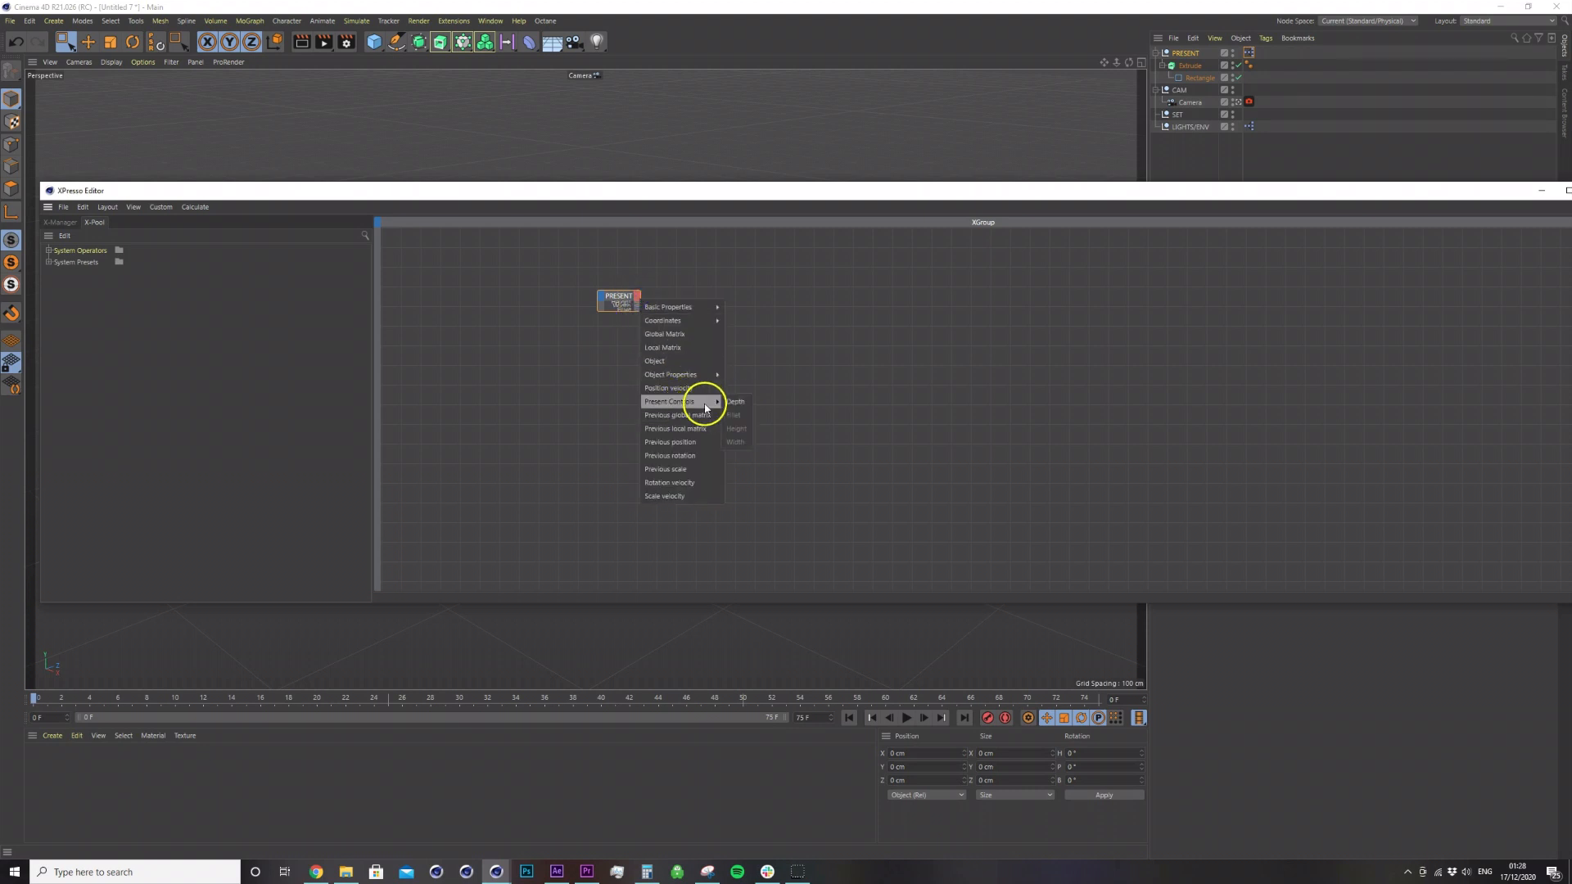
{"action": "left_click", "coordinate": [735, 402]}
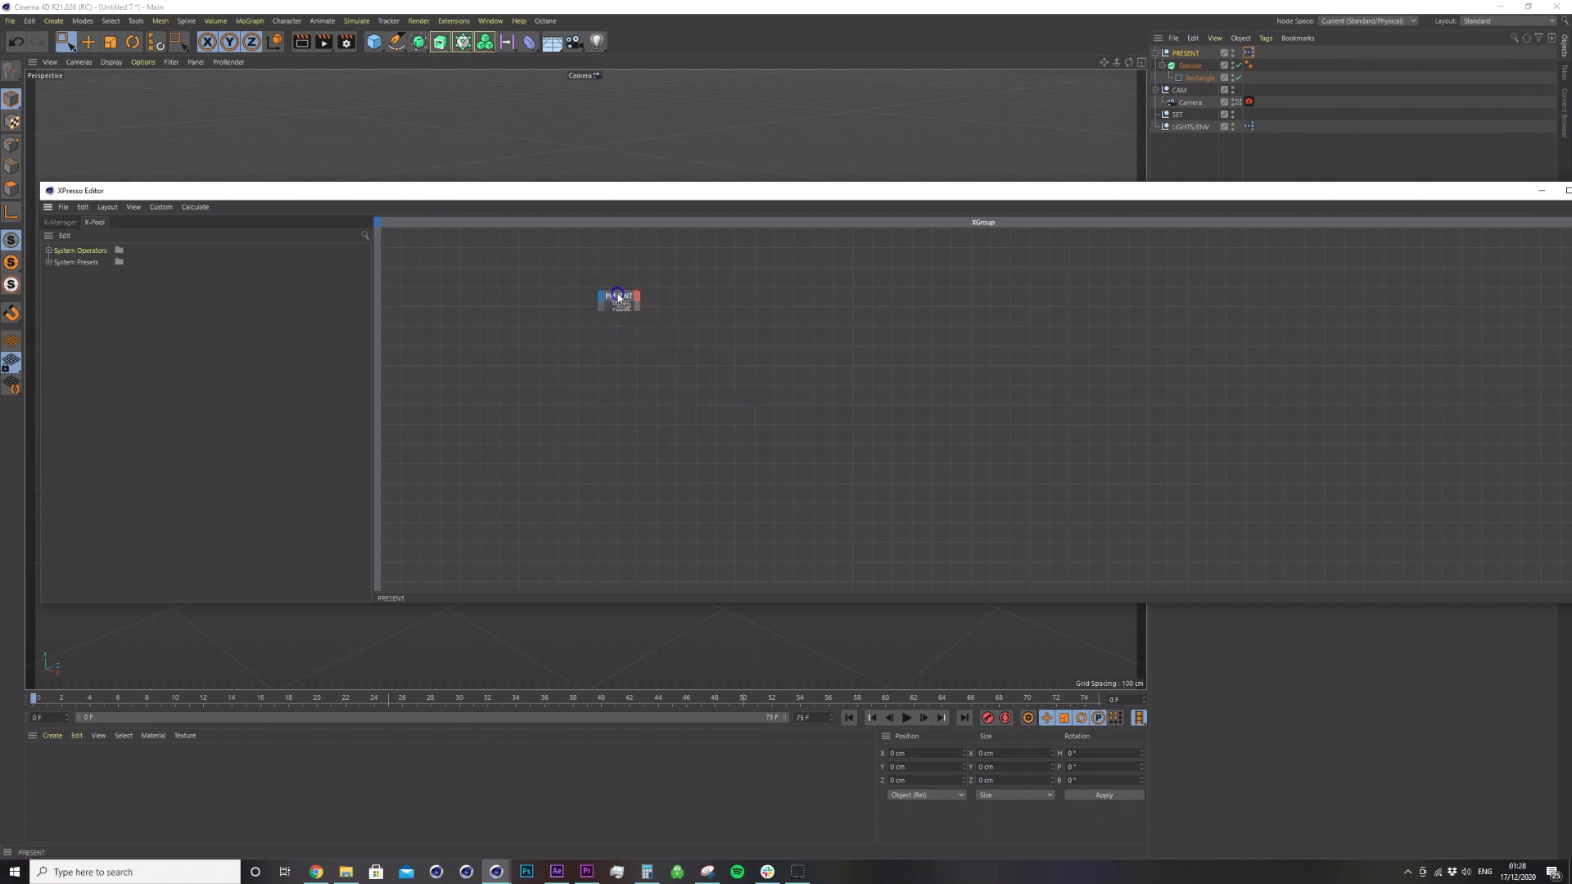
{"action": "left_click_drag", "start_coordinate": [625, 347], "coordinate": [624, 333]}
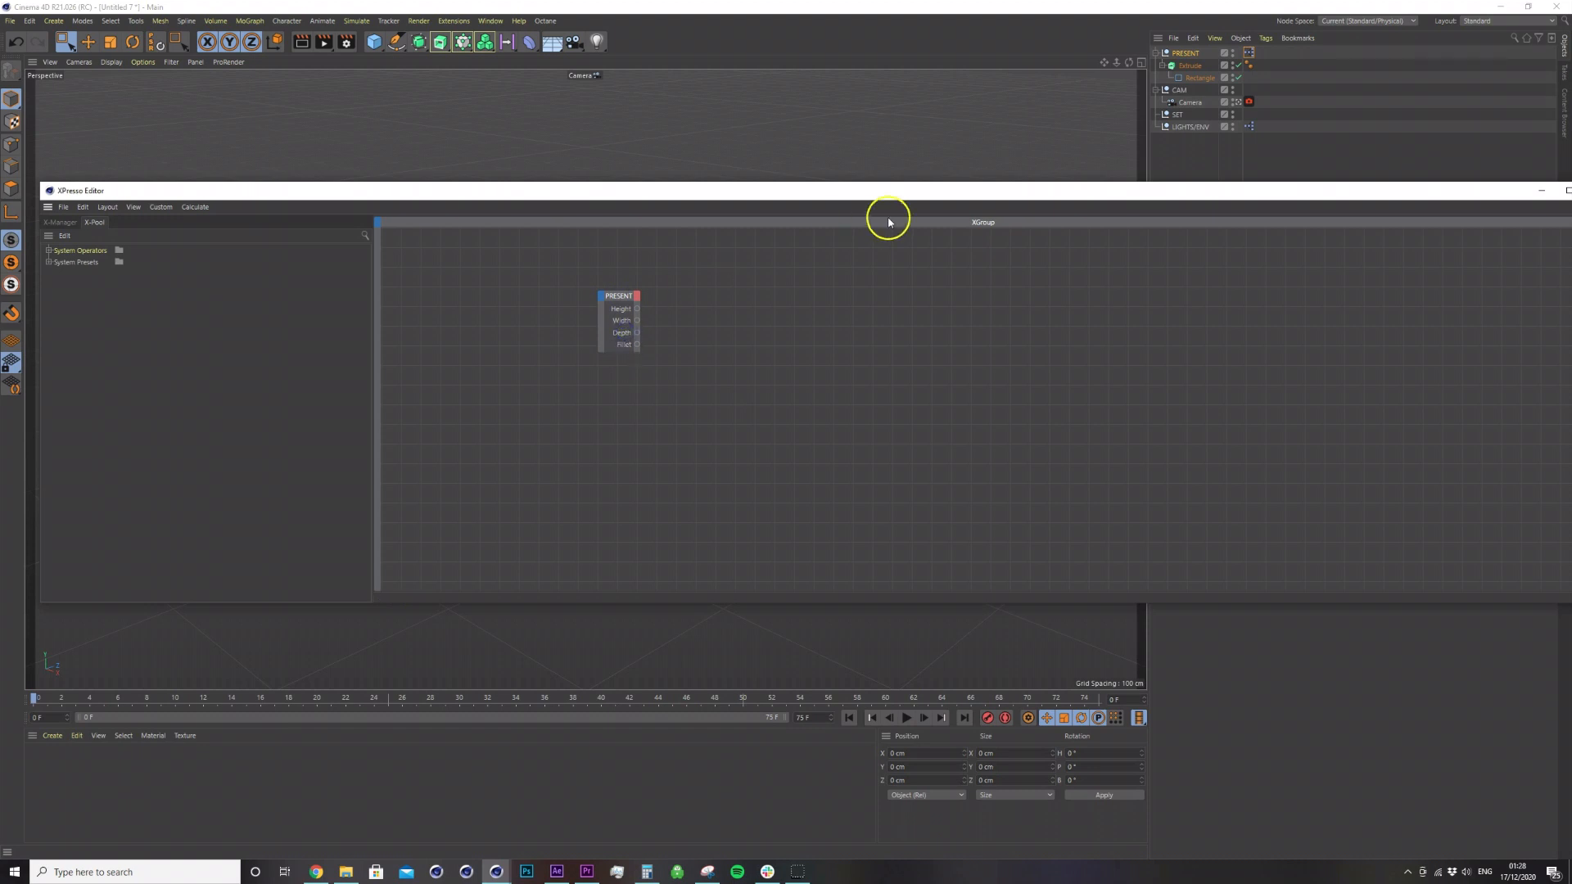
Move the XPresso Editor below the object list, bring the Extrude object into the graph, and give its node a Movement . Y input port.
{"action": "left_click_drag", "start_coordinate": [915, 190], "coordinate": [748, 384]}
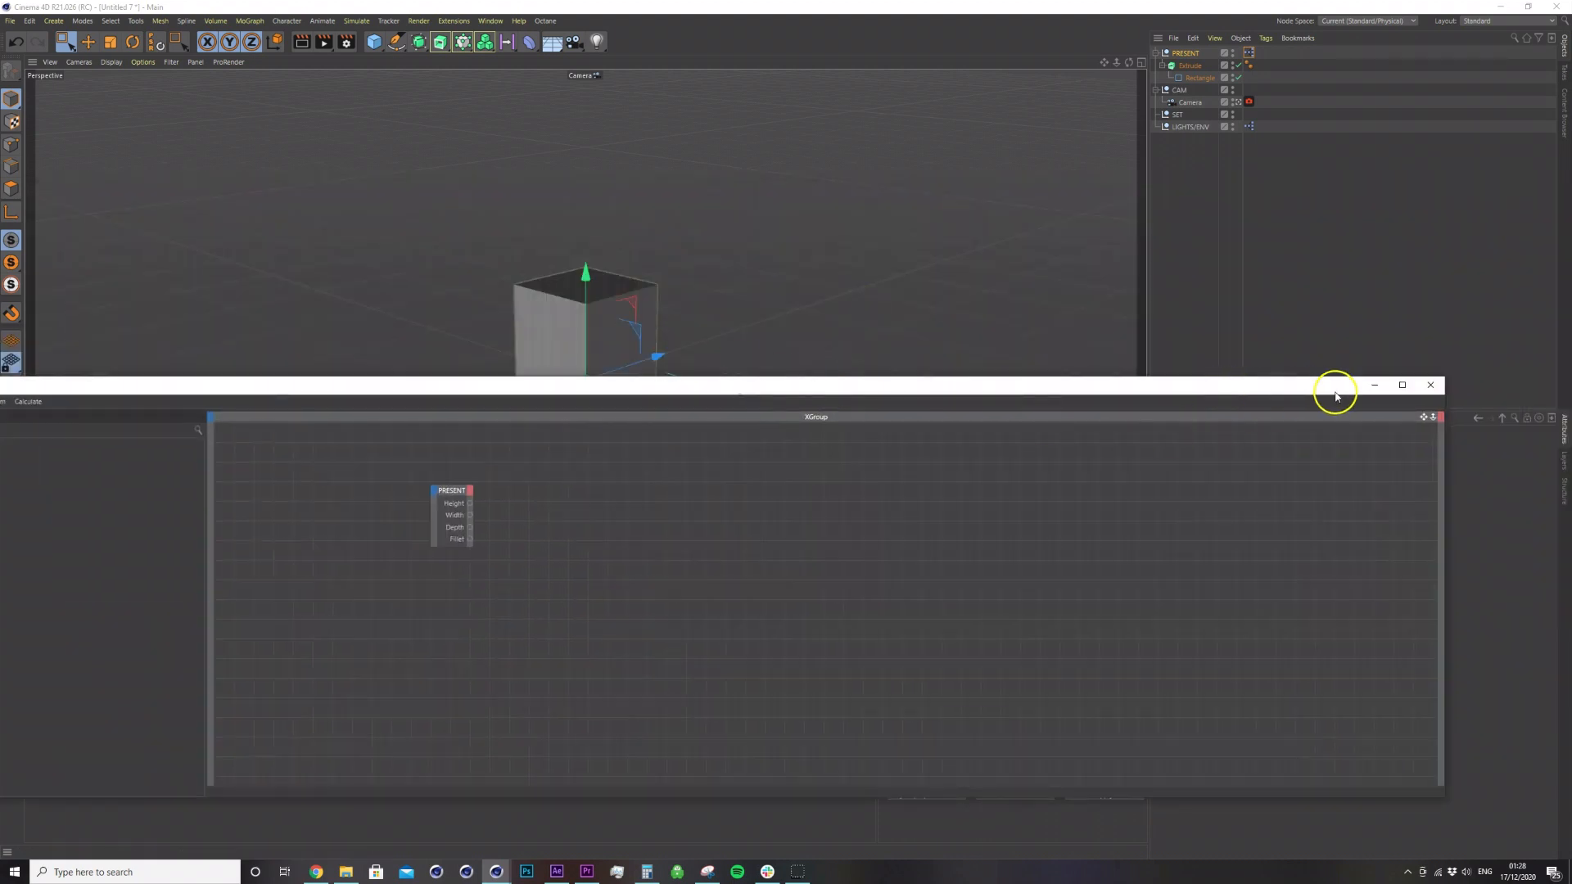
{"action": "left_click_drag", "start_coordinate": [1189, 65], "coordinate": [935, 499]}
{"action": "left_click_drag", "start_coordinate": [653, 484], "coordinate": [653, 482]}
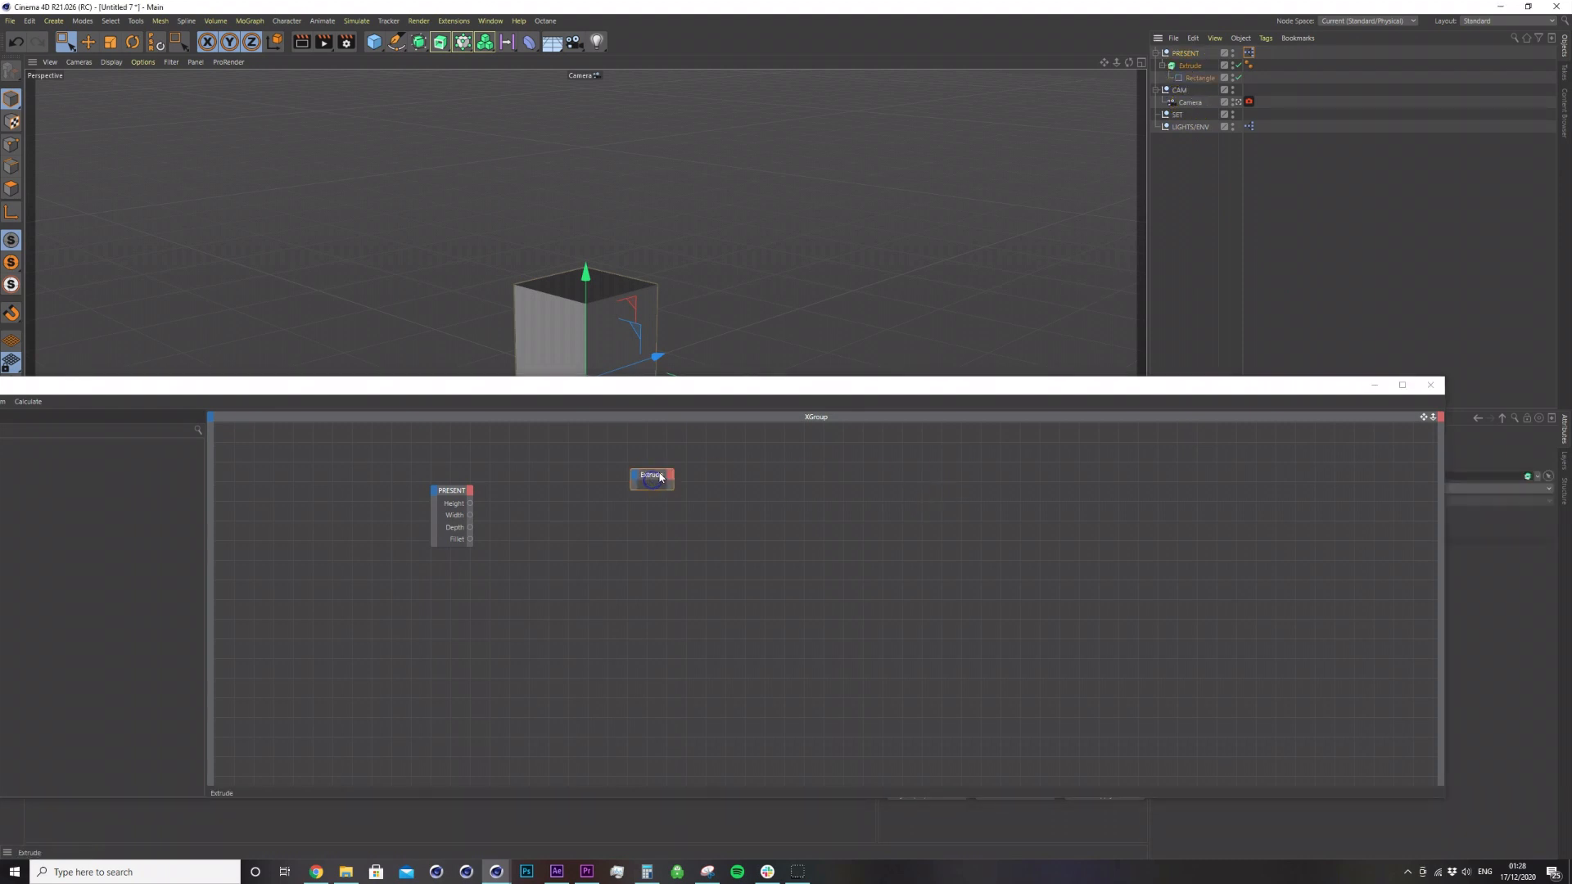
{"action": "left_click", "coordinate": [635, 477]}
{"action": "mouse_move", "coordinate": [676, 578]}
{"action": "mouse_move", "coordinate": [748, 616]}
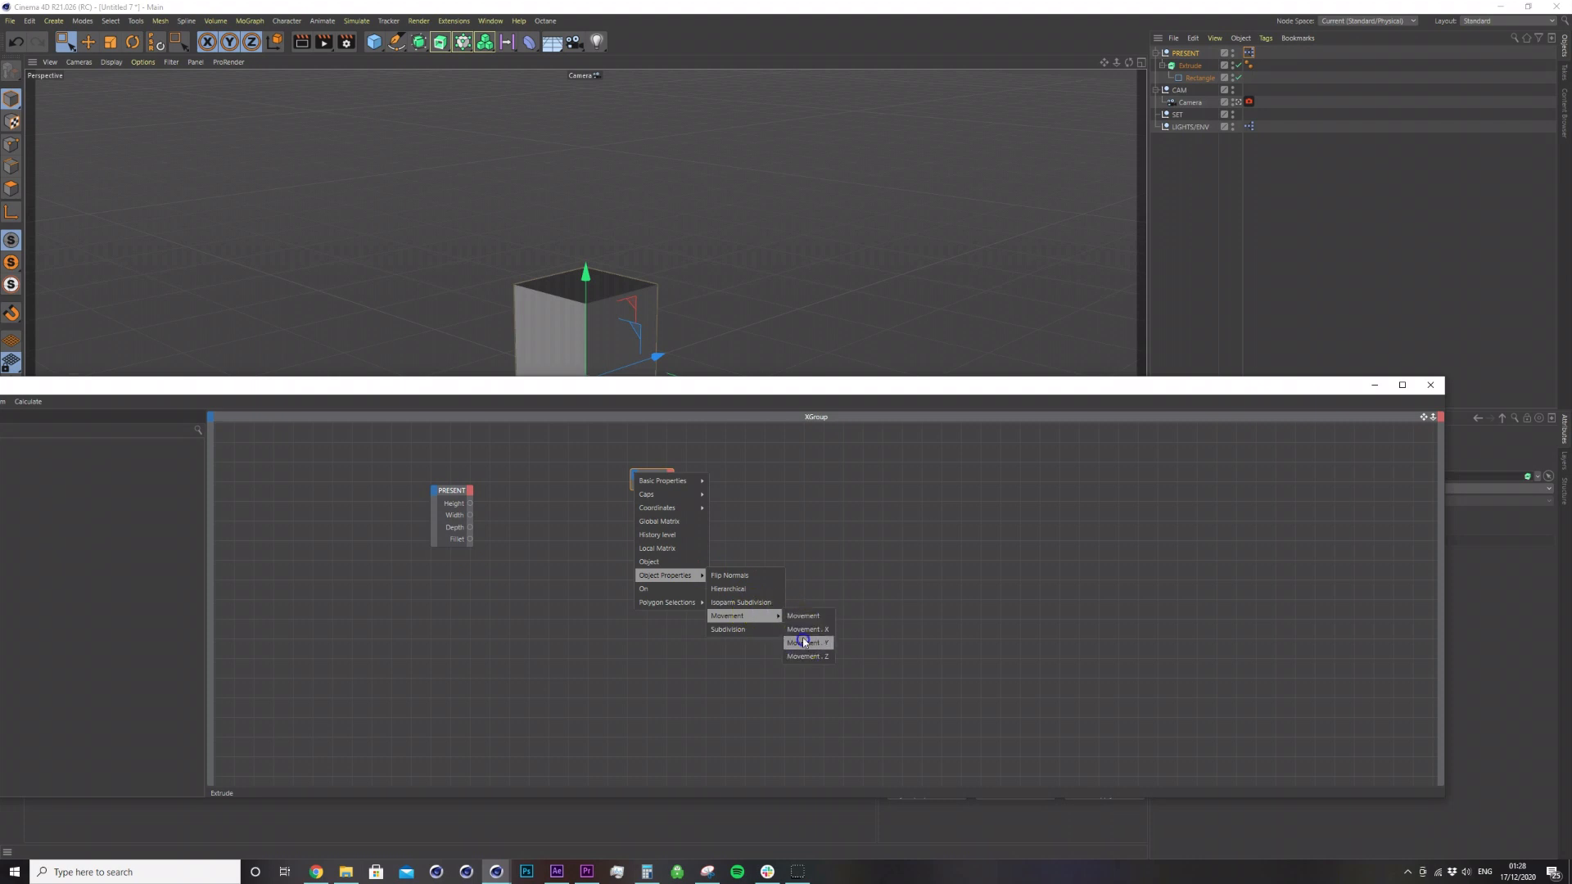
{"action": "left_click", "coordinate": [806, 642]}
Expand the Extrude node and connect the PRESENT node's Height output to its Movement . Y input.
{"action": "double_click", "coordinate": [654, 478]}
{"action": "left_click_drag", "start_coordinate": [471, 503], "coordinate": [471, 504]}
{"action": "left_click_drag", "start_coordinate": [636, 488], "coordinate": [641, 464]}
Bring the Rectangle spline into the graph with Width and Height inputs, and link PRESENT's Width and Depth outputs to them.
{"action": "left_click_drag", "start_coordinate": [1199, 77], "coordinate": [655, 507]}
{"action": "left_click", "coordinate": [639, 508]}
{"action": "mouse_move", "coordinate": [650, 514]}
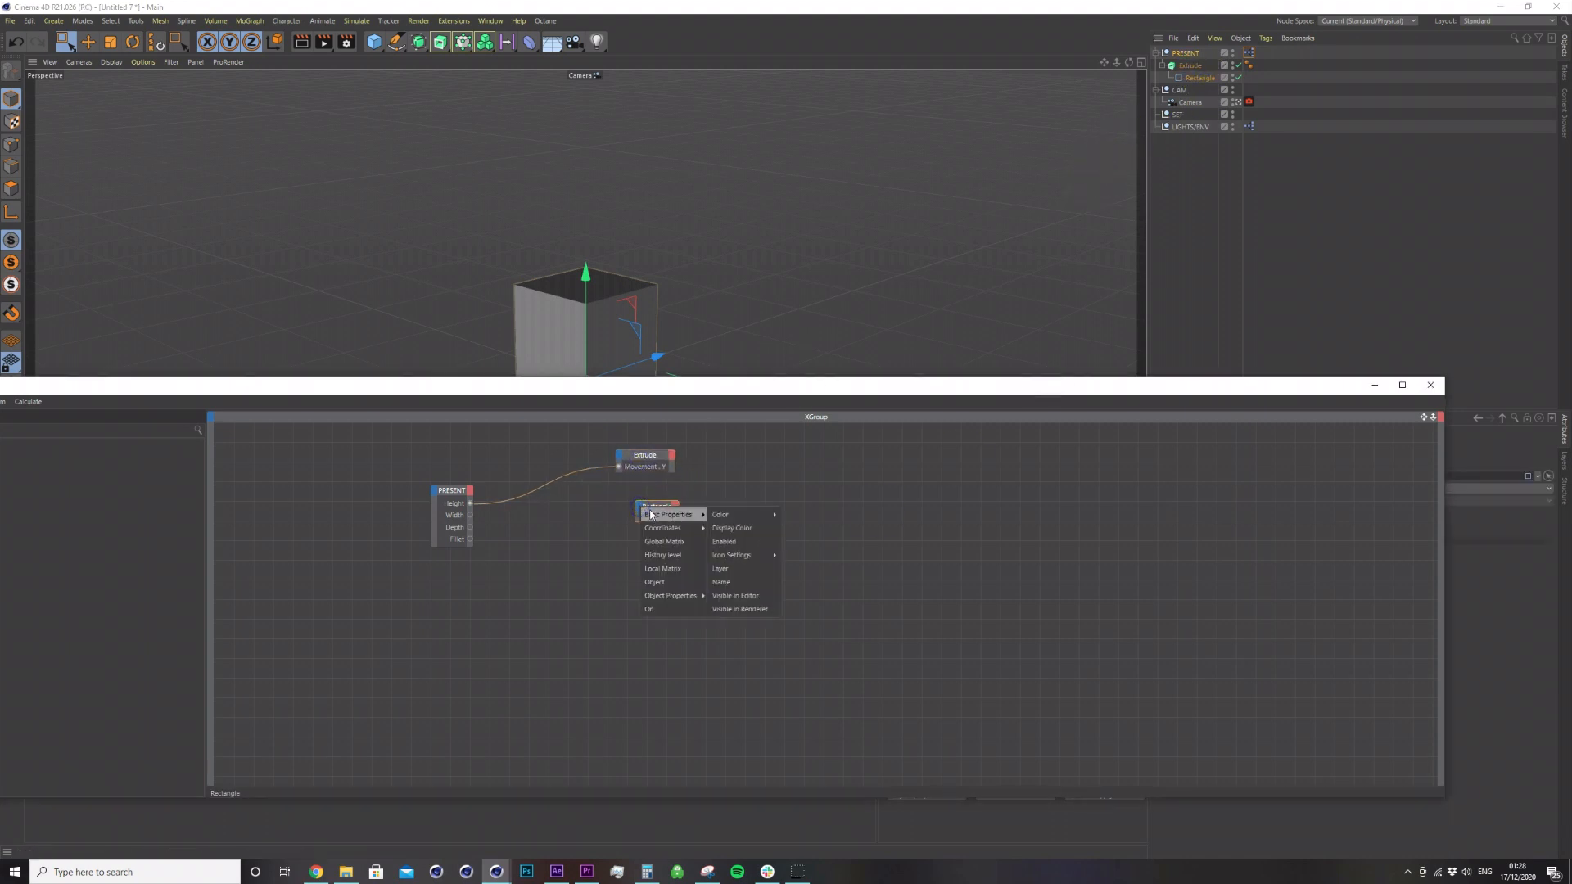
{"action": "mouse_move", "coordinate": [666, 596]}
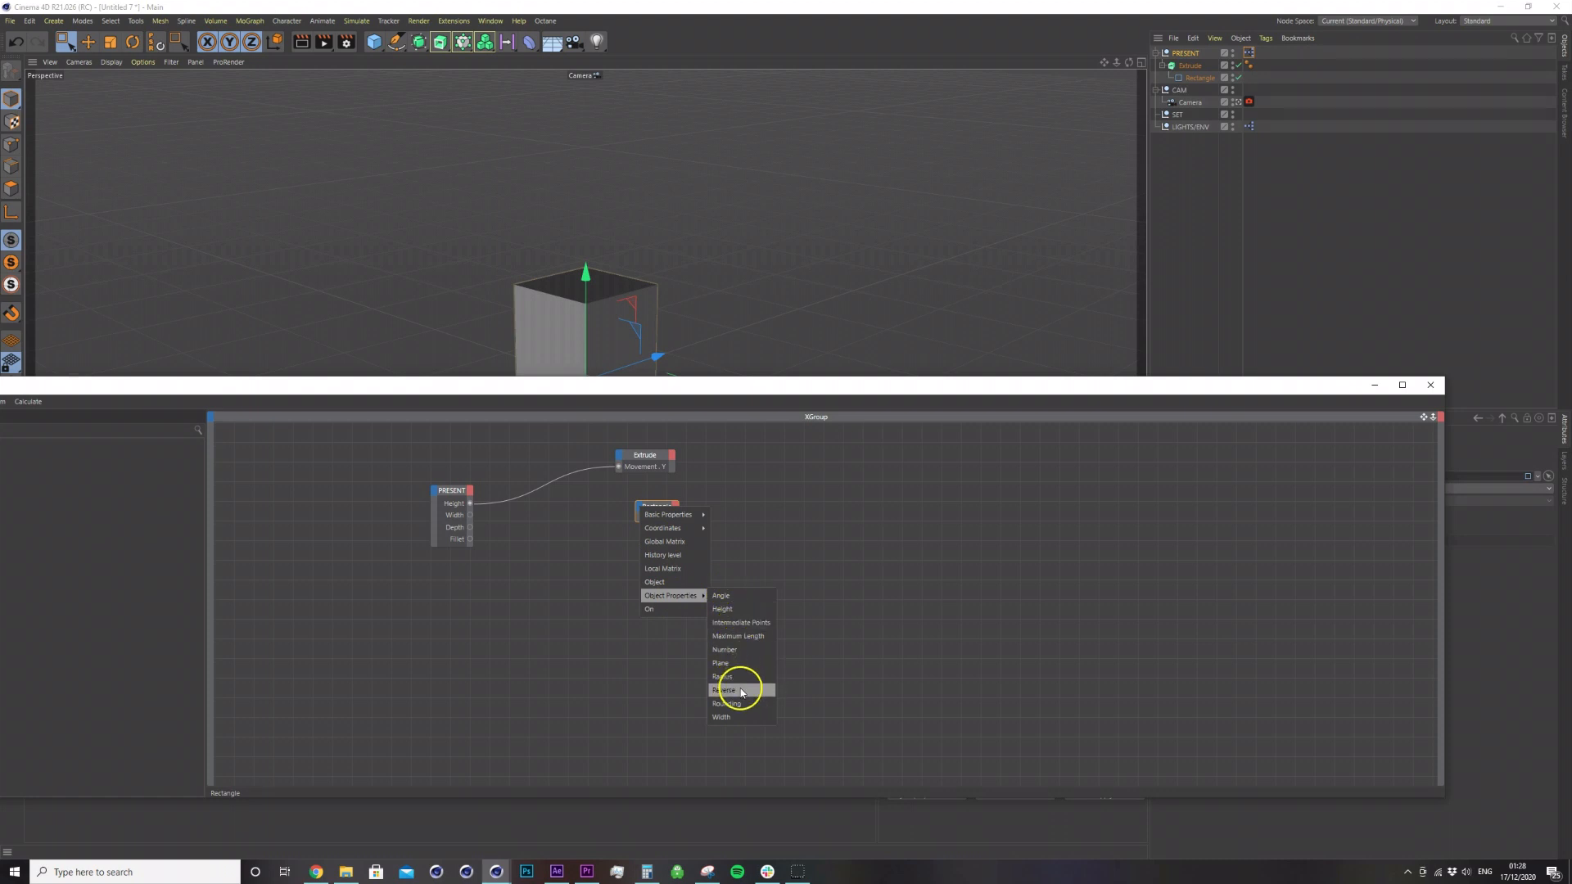
{"action": "left_click", "coordinate": [729, 716]}
{"action": "left_click", "coordinate": [638, 508]}
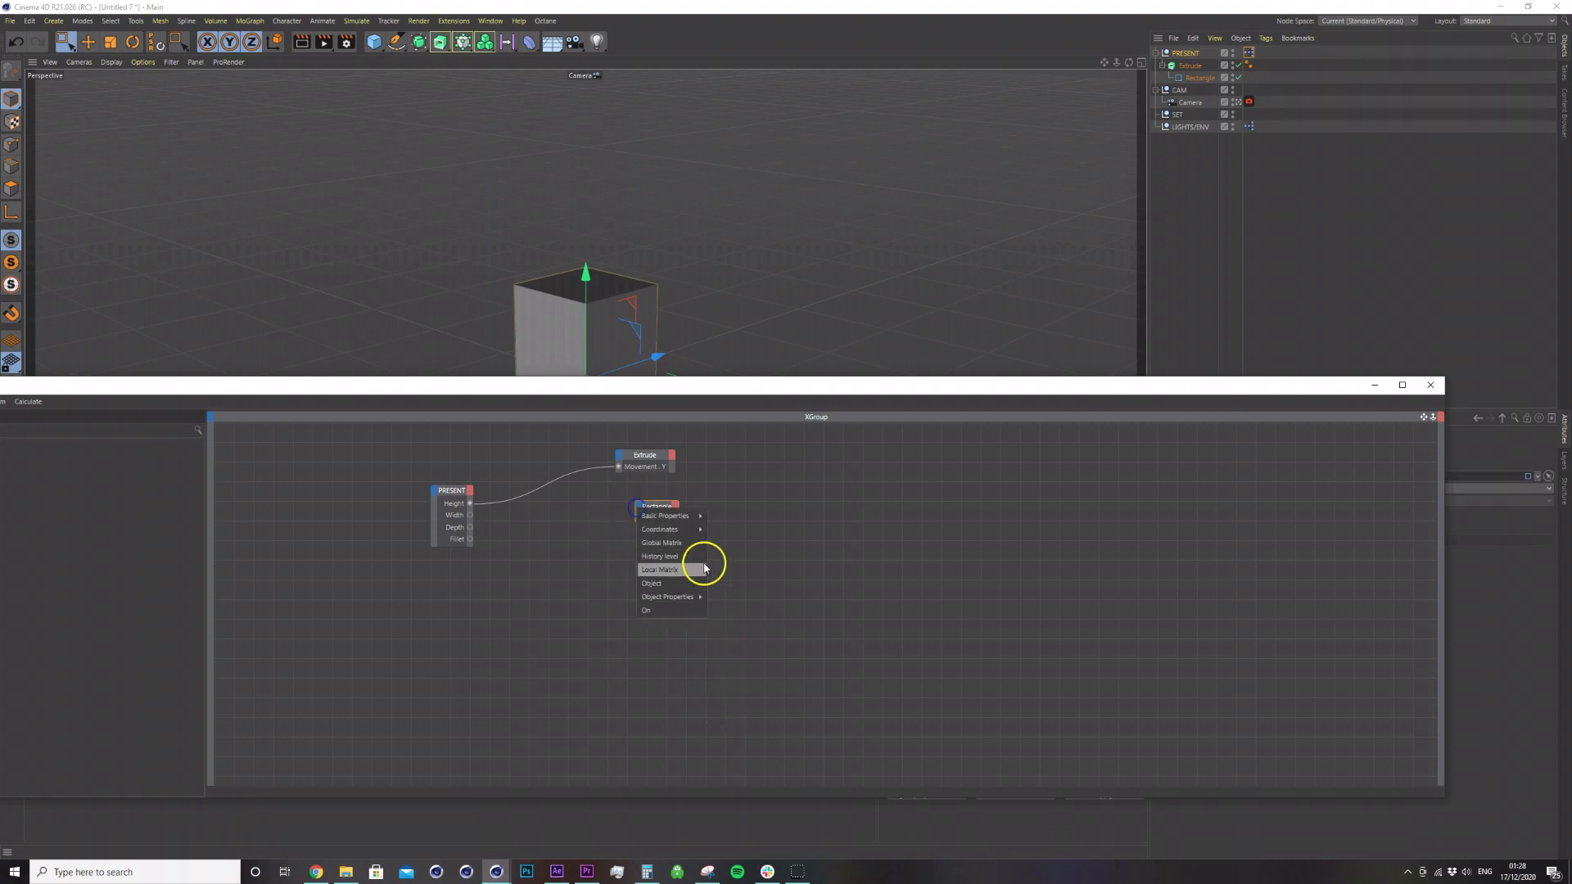
{"action": "left_click", "coordinate": [724, 610]}
{"action": "mouse_move", "coordinate": [659, 507]}
{"action": "left_mouse_down"}
{"action": "mouse_move", "coordinate": [638, 488]}
{"action": "mouse_move", "coordinate": [467, 513]}
{"action": "mouse_move", "coordinate": [591, 514]}
{"action": "left_mouse_up"}
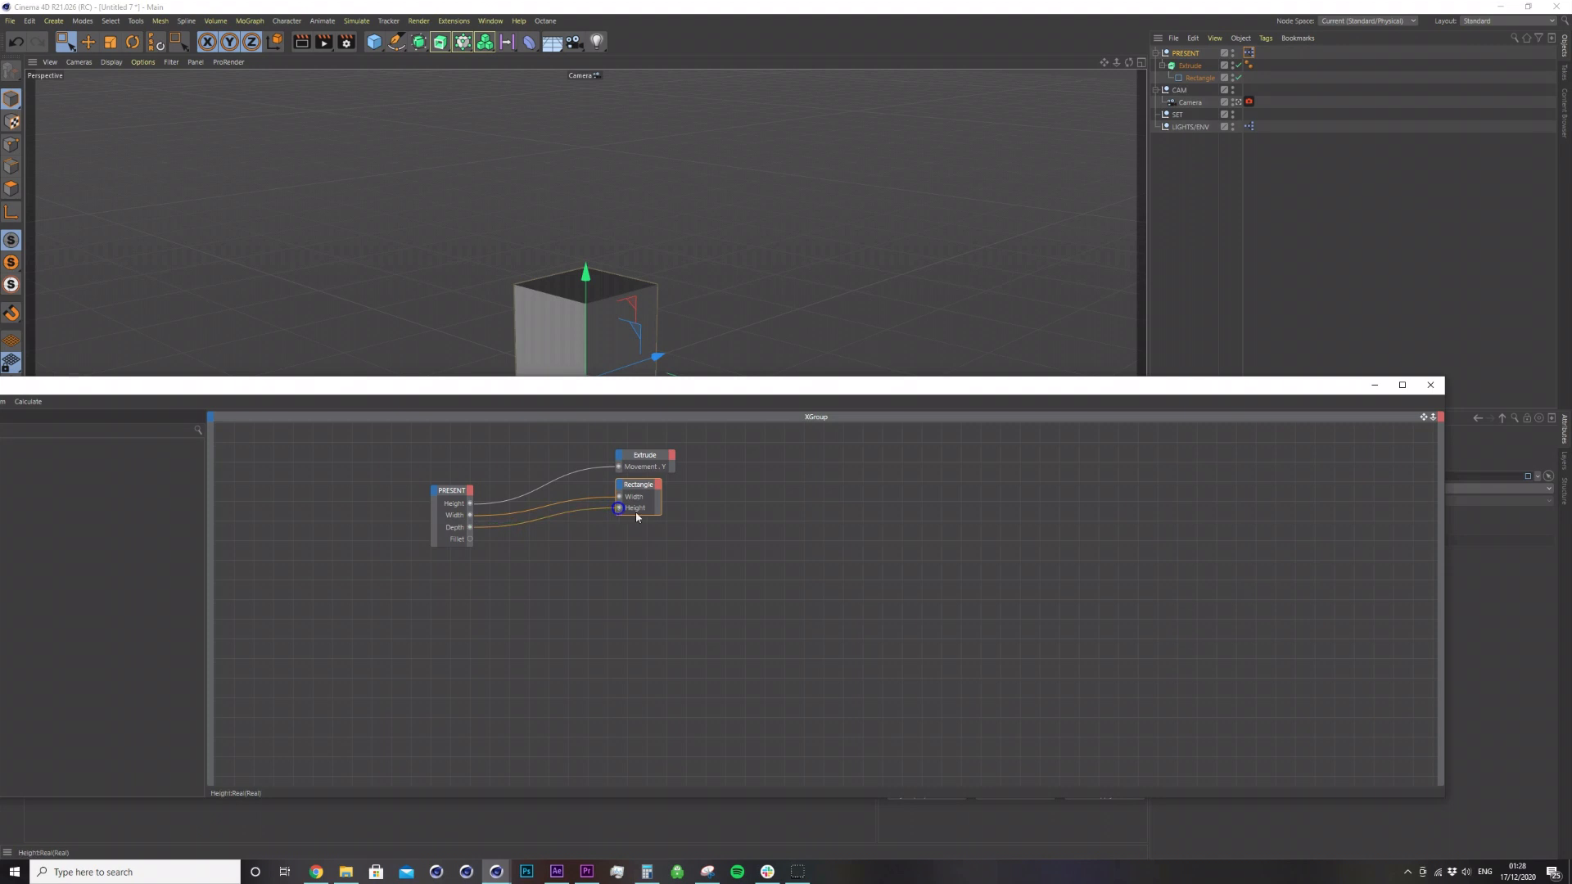
Uncover the PRESENT null's controls and try different Height, Width and Depth values on the box.
{"action": "left_click_drag", "start_coordinate": [1379, 382], "coordinate": [911, 439]}
{"action": "left_click", "coordinate": [1184, 52]}
{"action": "left_click_drag", "start_coordinate": [1301, 547], "coordinate": [1361, 570]}
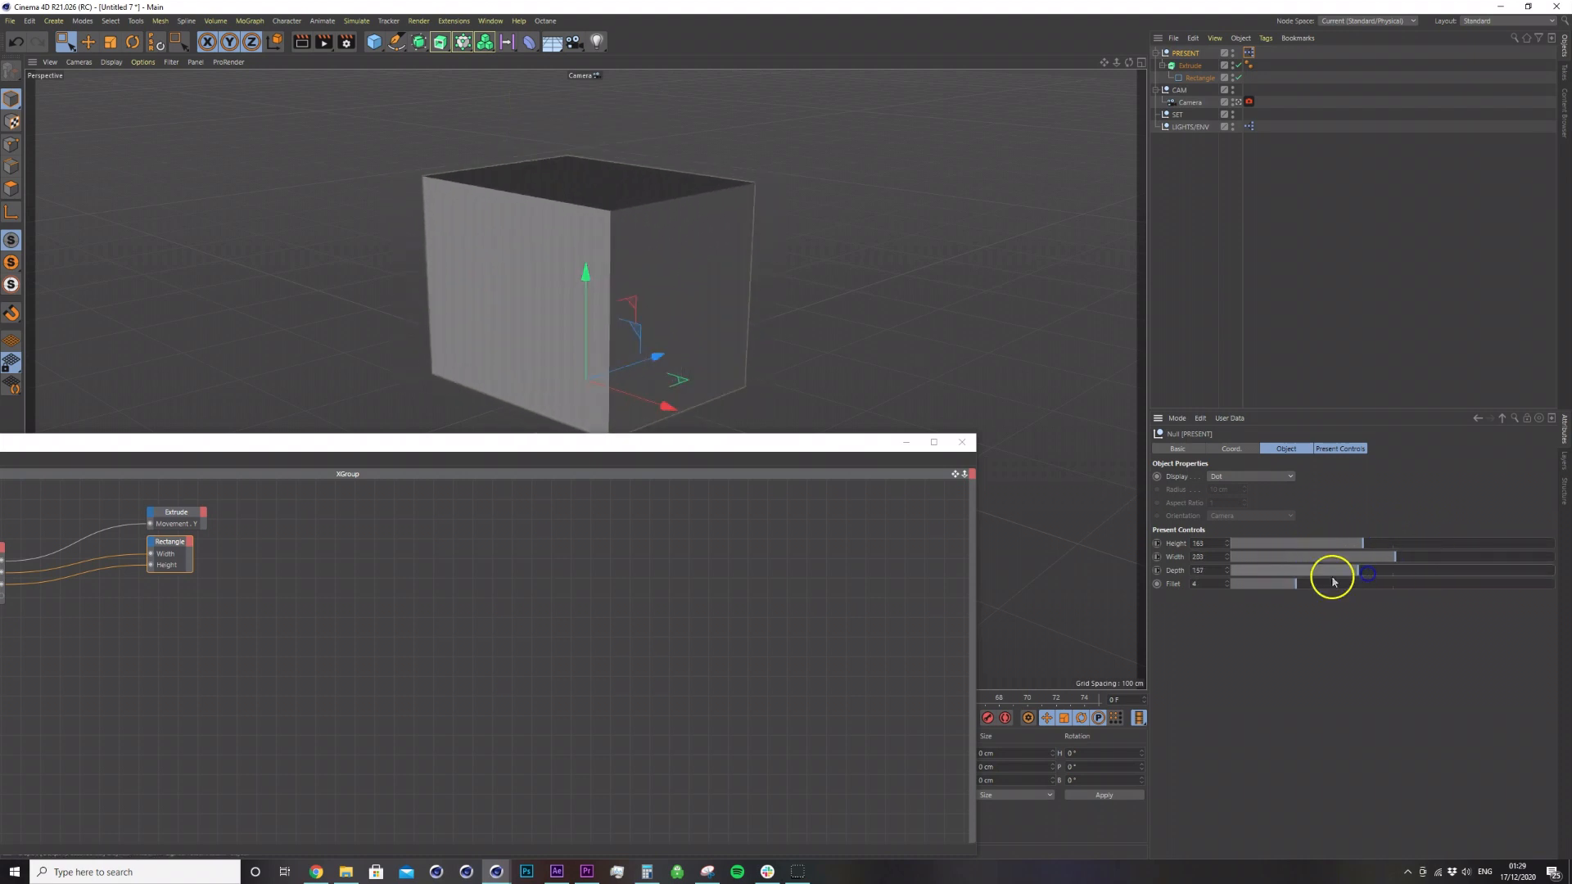
Set the PRESENT null's Depth and Width to 80 and its Height to 400.
{"action": "double_click", "coordinate": [1219, 569]}
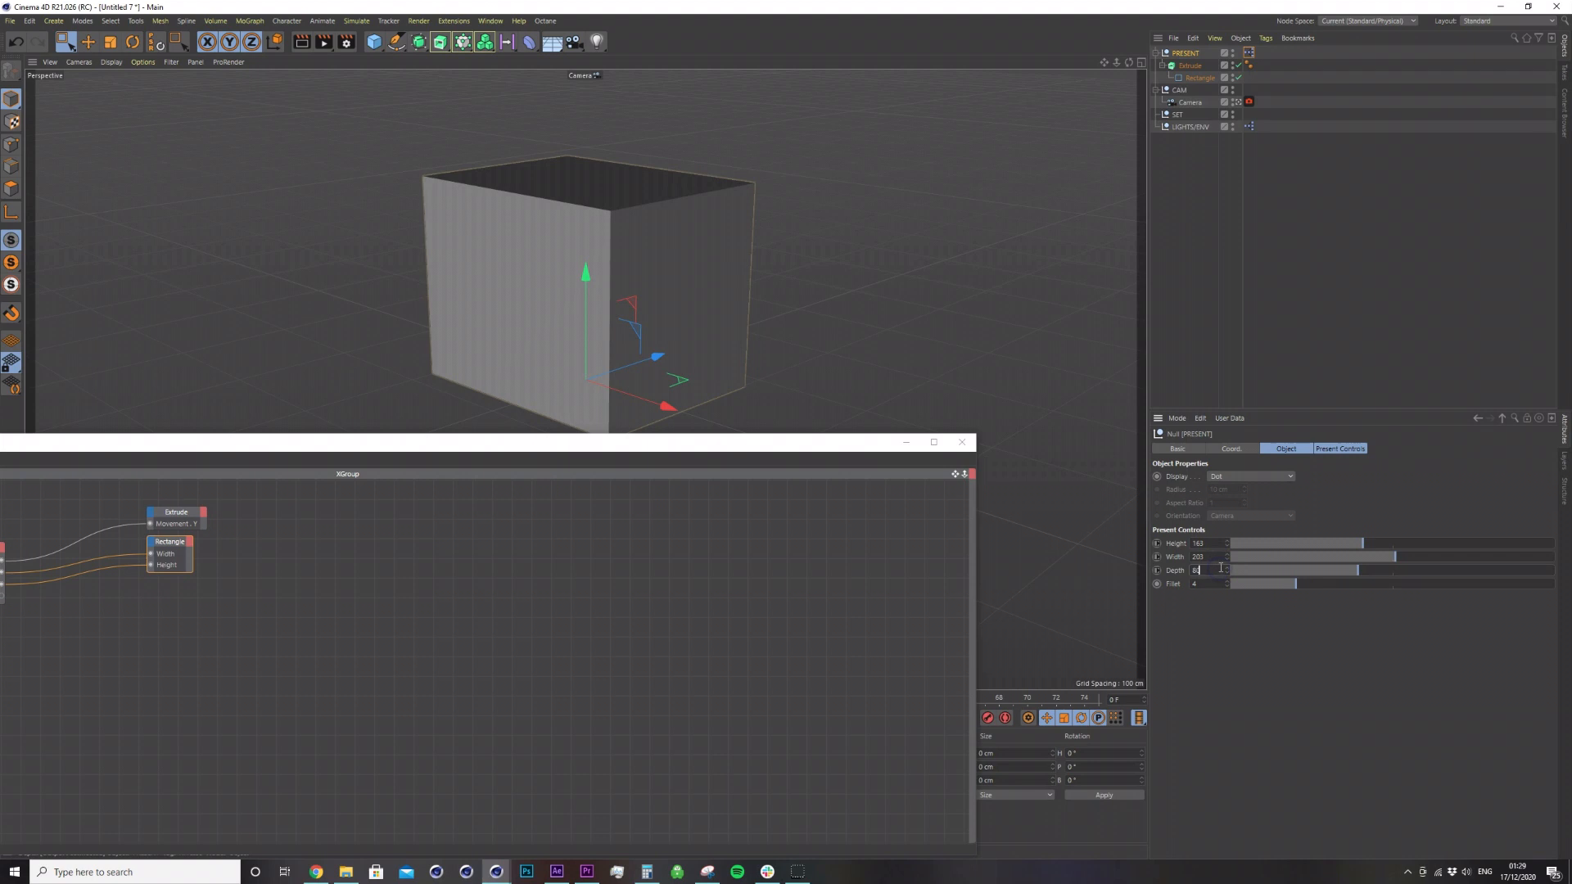
{"action": "double_click", "coordinate": [1221, 558]}
{"action": "type", "text": "80"}
{"action": "double_click", "coordinate": [1219, 546]}
{"action": "type", "text": "400"}
{"action": "left_click", "coordinate": [1261, 625]}
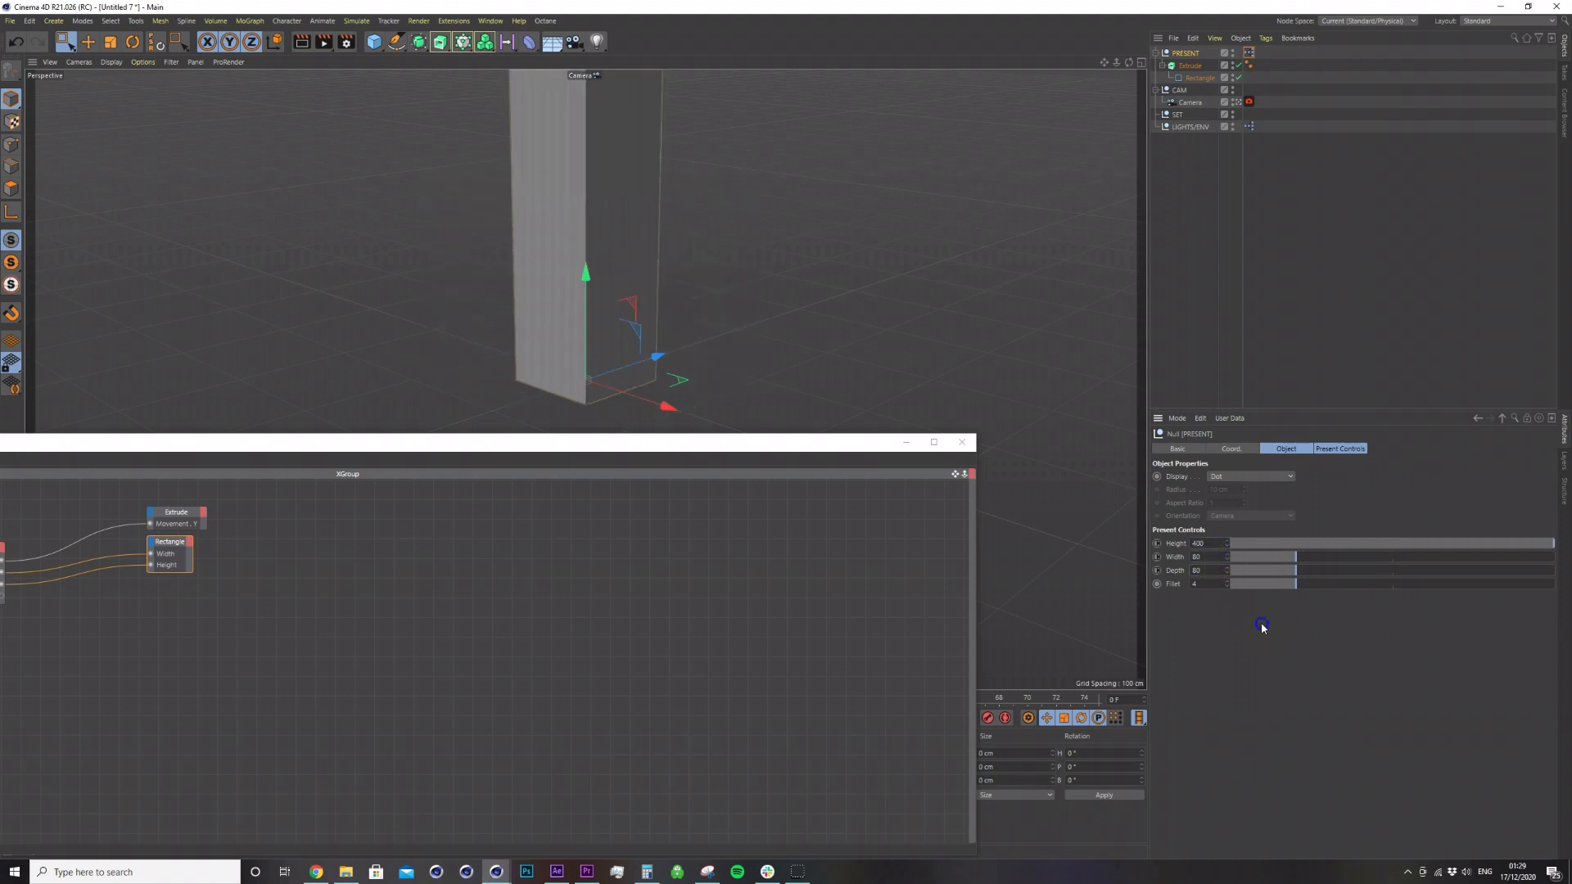
Set the PRESENT null's Height to 80 and keep its Fillet at 4.
{"action": "left_click", "coordinate": [1238, 613]}
{"action": "key", "text": "BackSpace"}
{"action": "left_click", "coordinate": [1239, 605]}
{"action": "left_click_drag", "start_coordinate": [1369, 592], "coordinate": [1289, 593]}
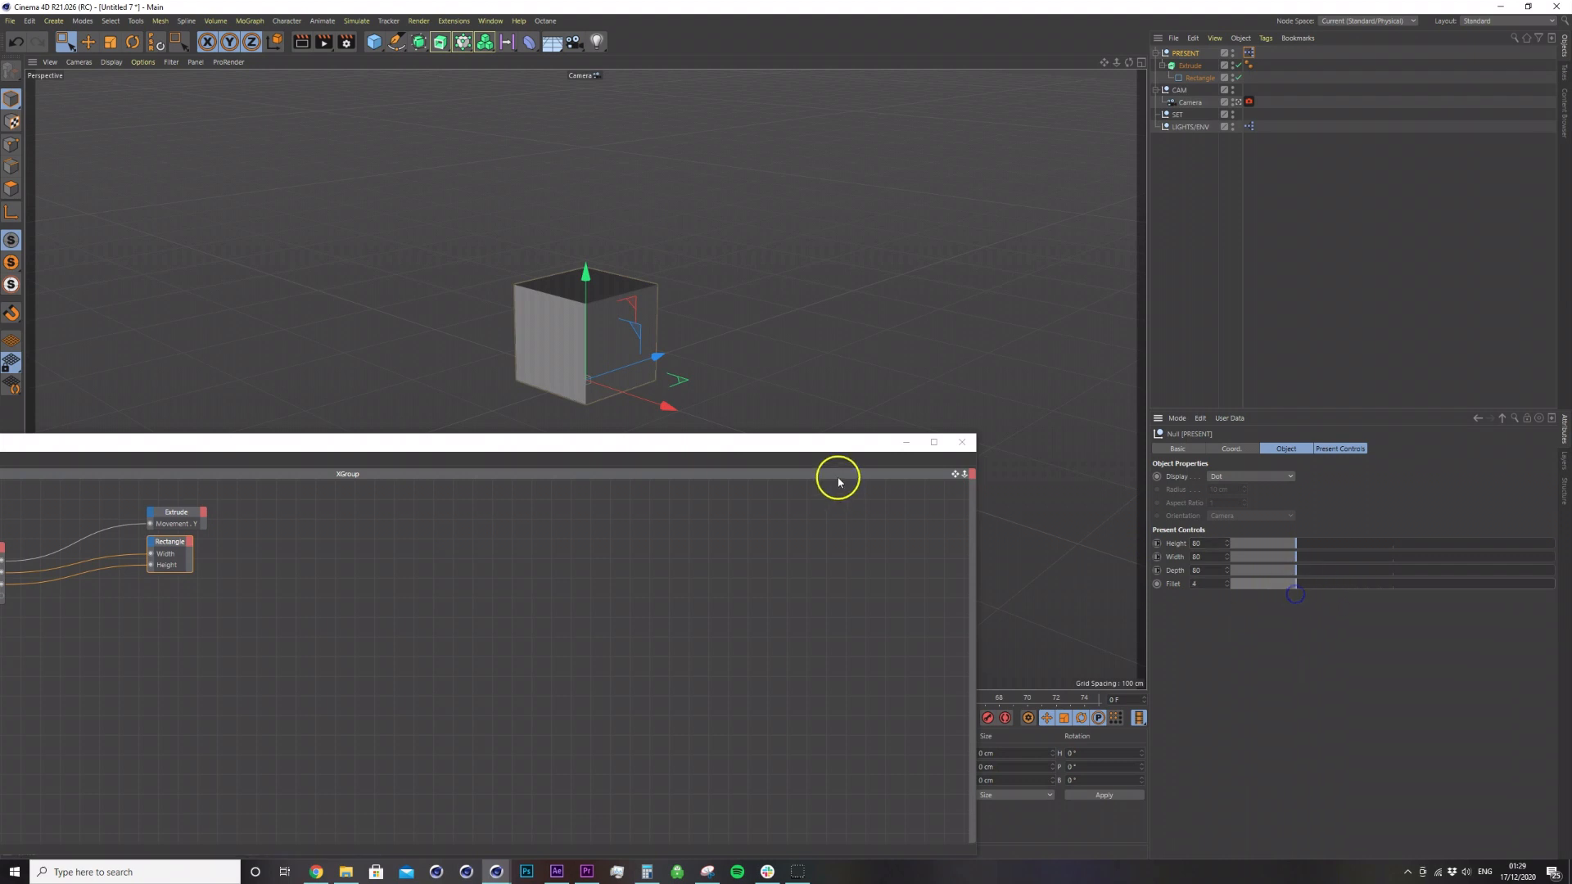
Space out the Rectangle node, add the Extrude's cap bevel Size as an input port, and connect PRESENT's Fillet output to it.
{"action": "left_click_drag", "start_coordinate": [805, 450], "coordinate": [1331, 397]}
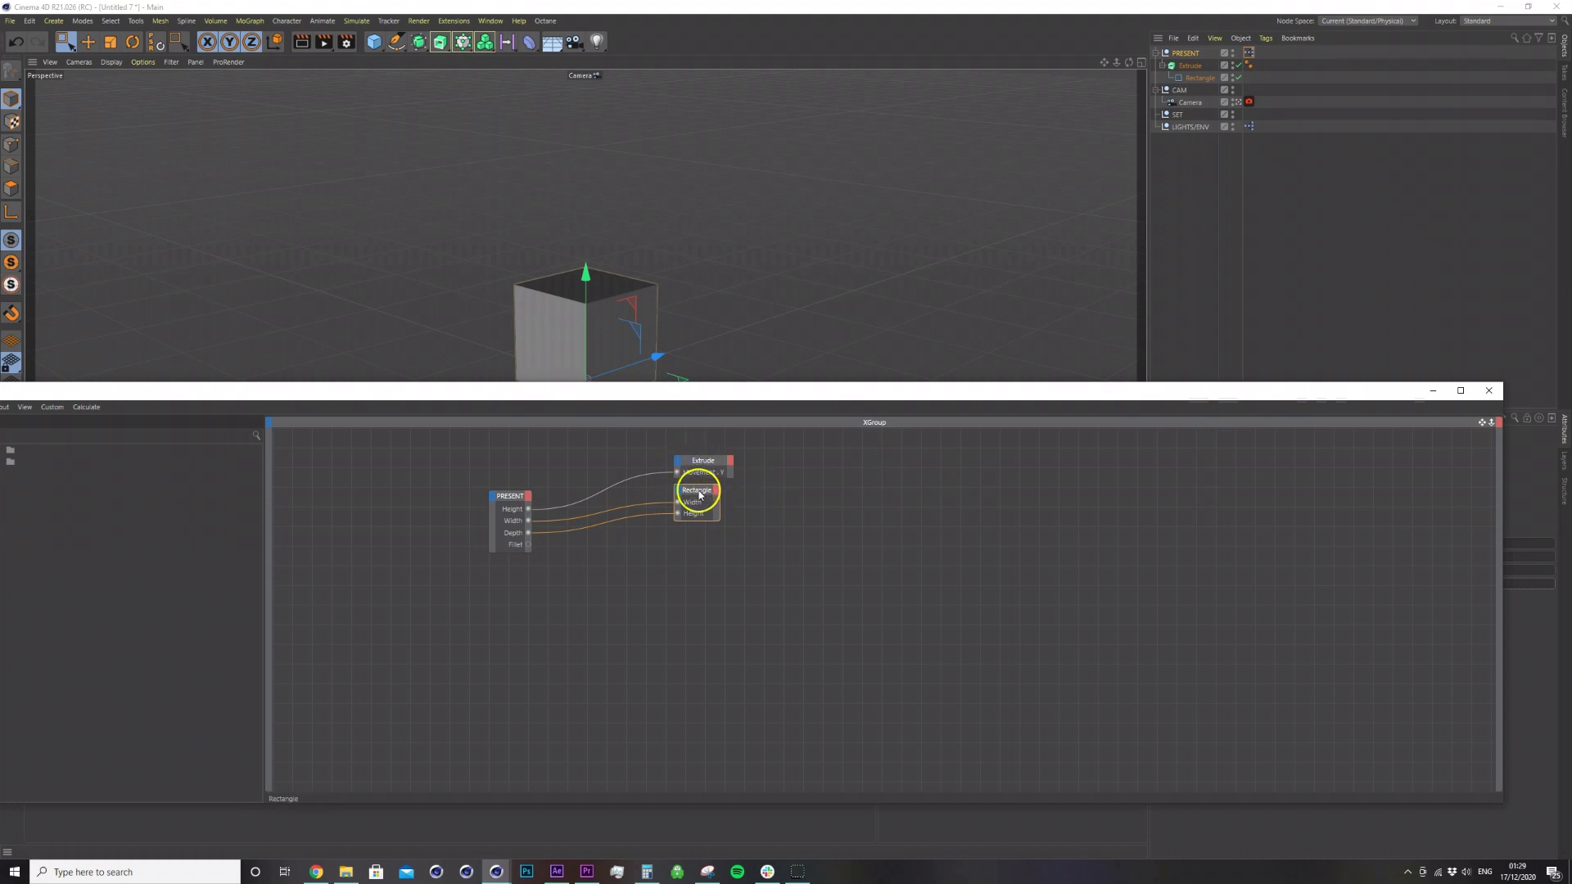
{"action": "left_click_drag", "start_coordinate": [695, 491], "coordinate": [704, 531]}
{"action": "left_click", "coordinate": [704, 460]}
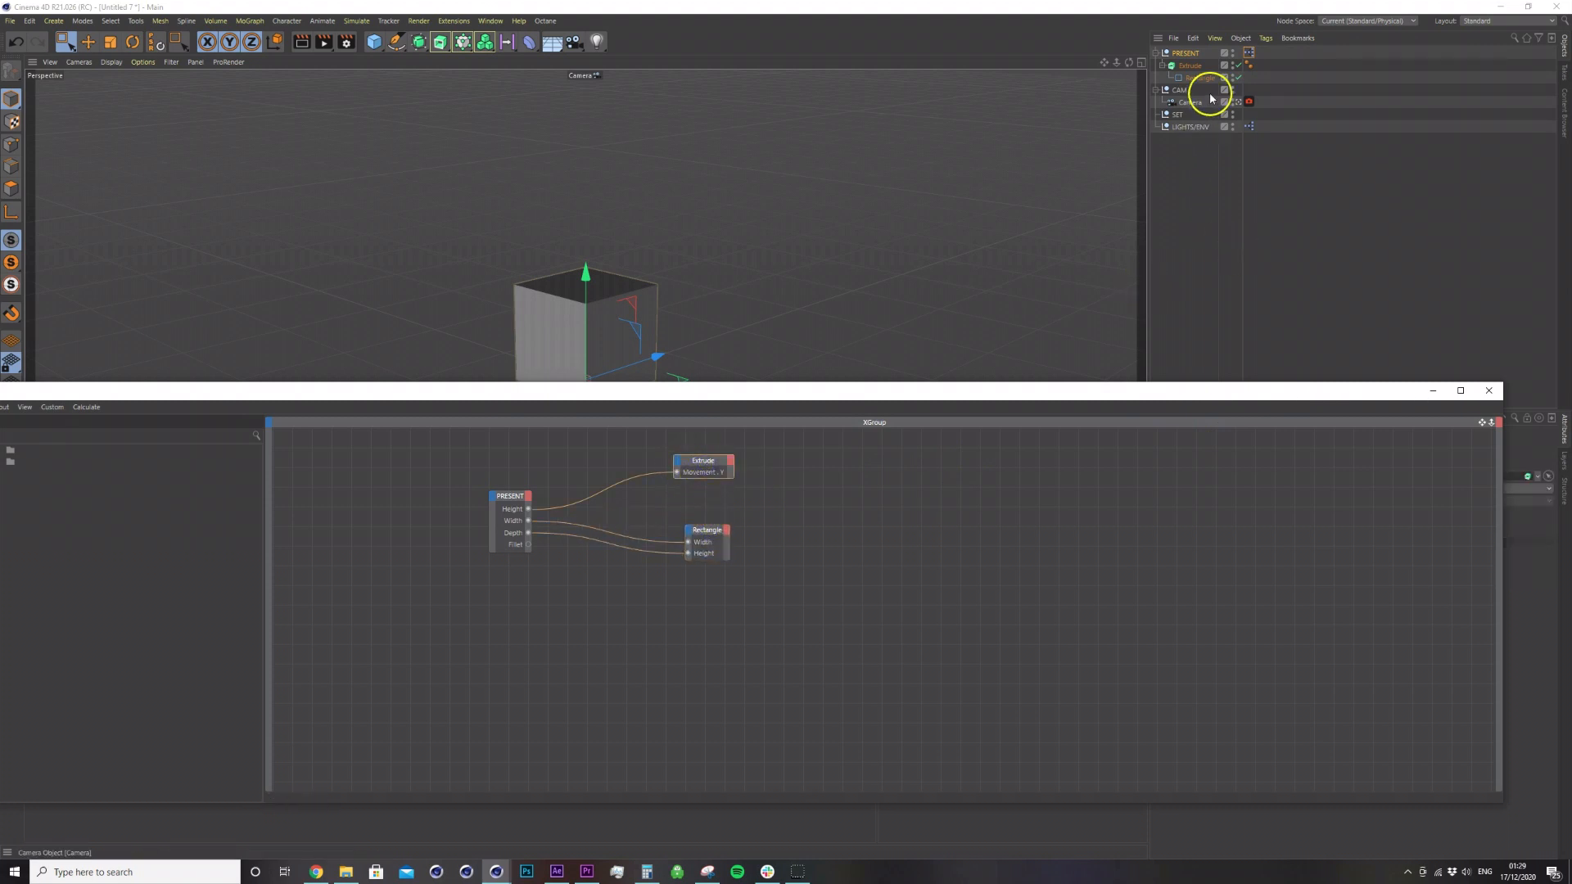
{"action": "left_click", "coordinate": [1194, 68]}
{"action": "left_click", "coordinate": [1273, 448]}
{"action": "left_click_drag", "start_coordinate": [1180, 546], "coordinate": [329, 476]}
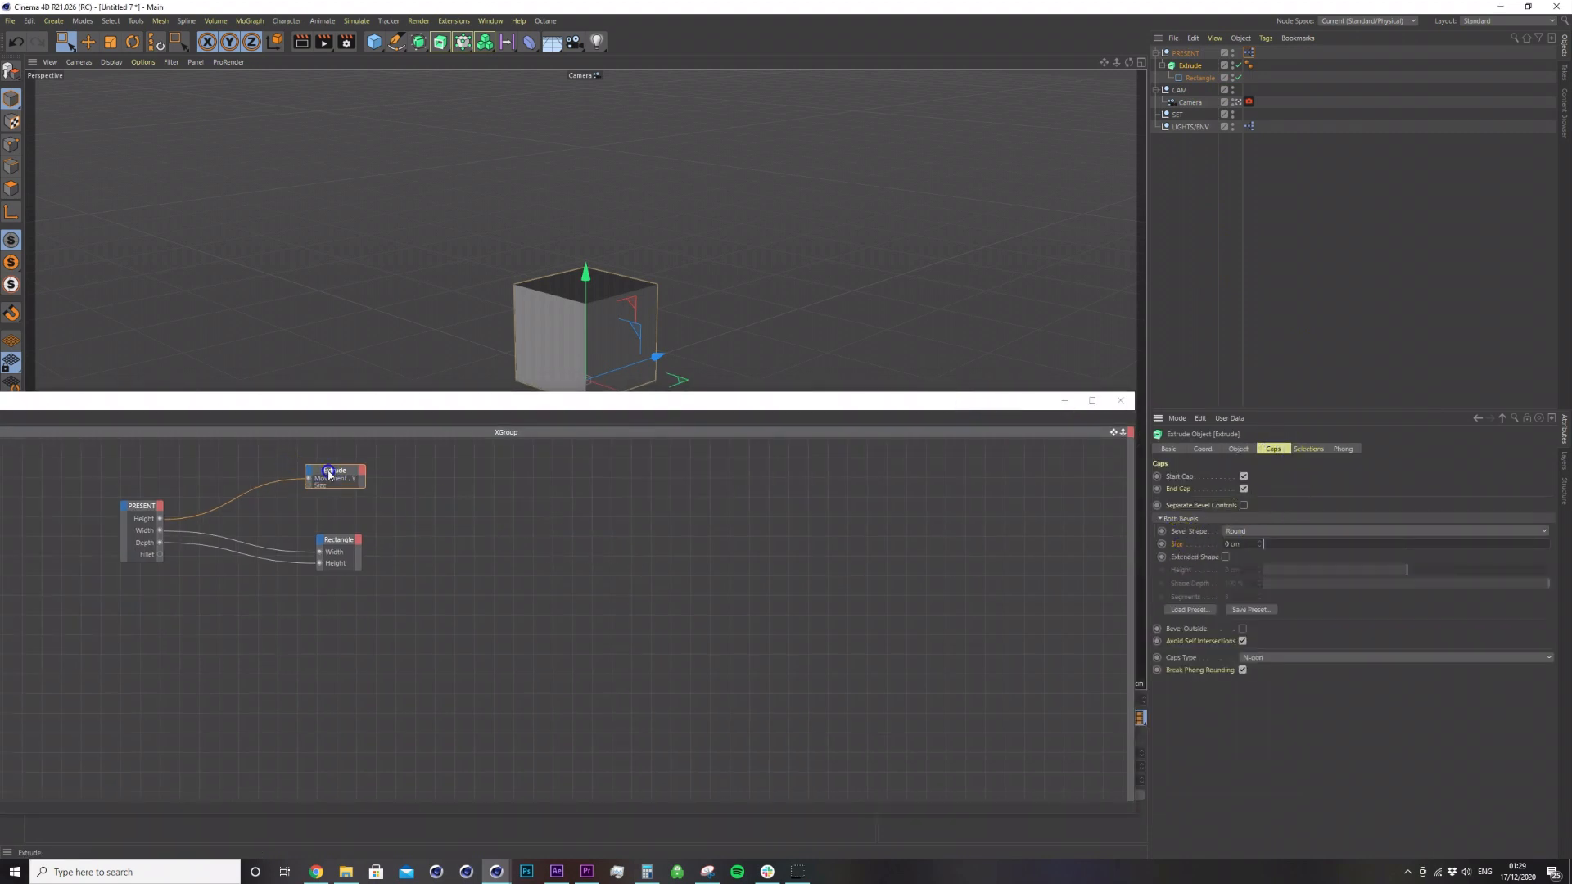
{"action": "left_click_drag", "start_coordinate": [160, 554], "coordinate": [308, 494]}
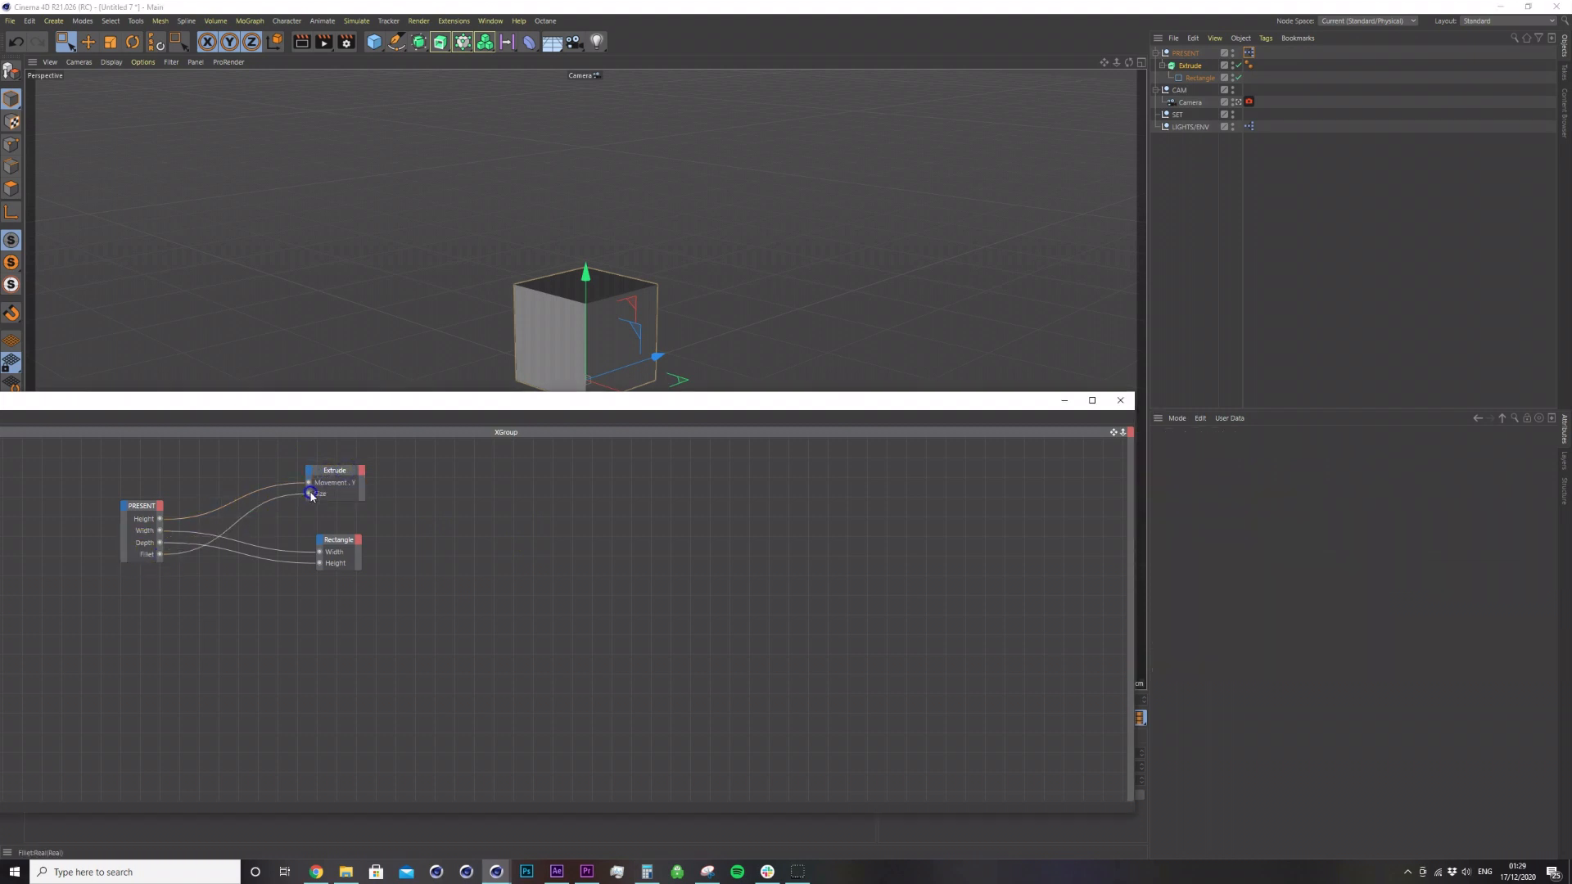
Try the PRESENT null's Fillet control on the box's bevelled edges, ending at 4.
{"action": "left_click", "coordinate": [1187, 54]}
{"action": "scroll", "coordinate": [618, 360], "scroll_direction": "up", "scroll_amount": 5}
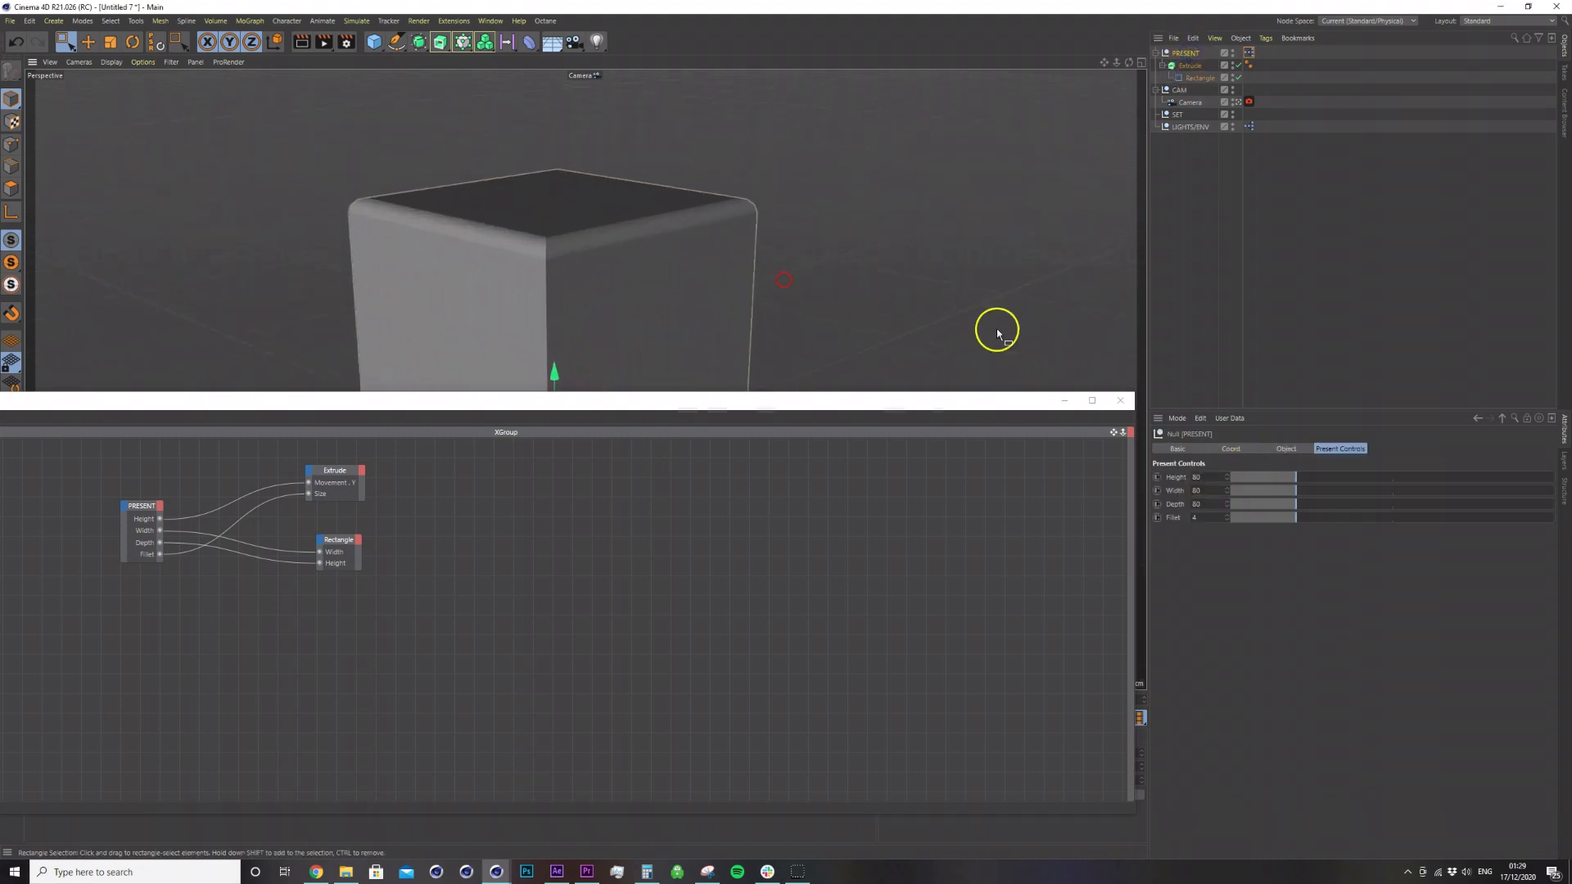
{"action": "mouse_move", "coordinate": [1284, 519]}
{"action": "left_mouse_down"}
{"action": "mouse_move", "coordinate": [1250, 519]}
{"action": "mouse_move", "coordinate": [1354, 517]}
{"action": "mouse_move", "coordinate": [1256, 517]}
{"action": "mouse_move", "coordinate": [1340, 521]}
{"action": "mouse_move", "coordinate": [1263, 519]}
{"action": "mouse_move", "coordinate": [1299, 517]}
{"action": "left_mouse_up"}
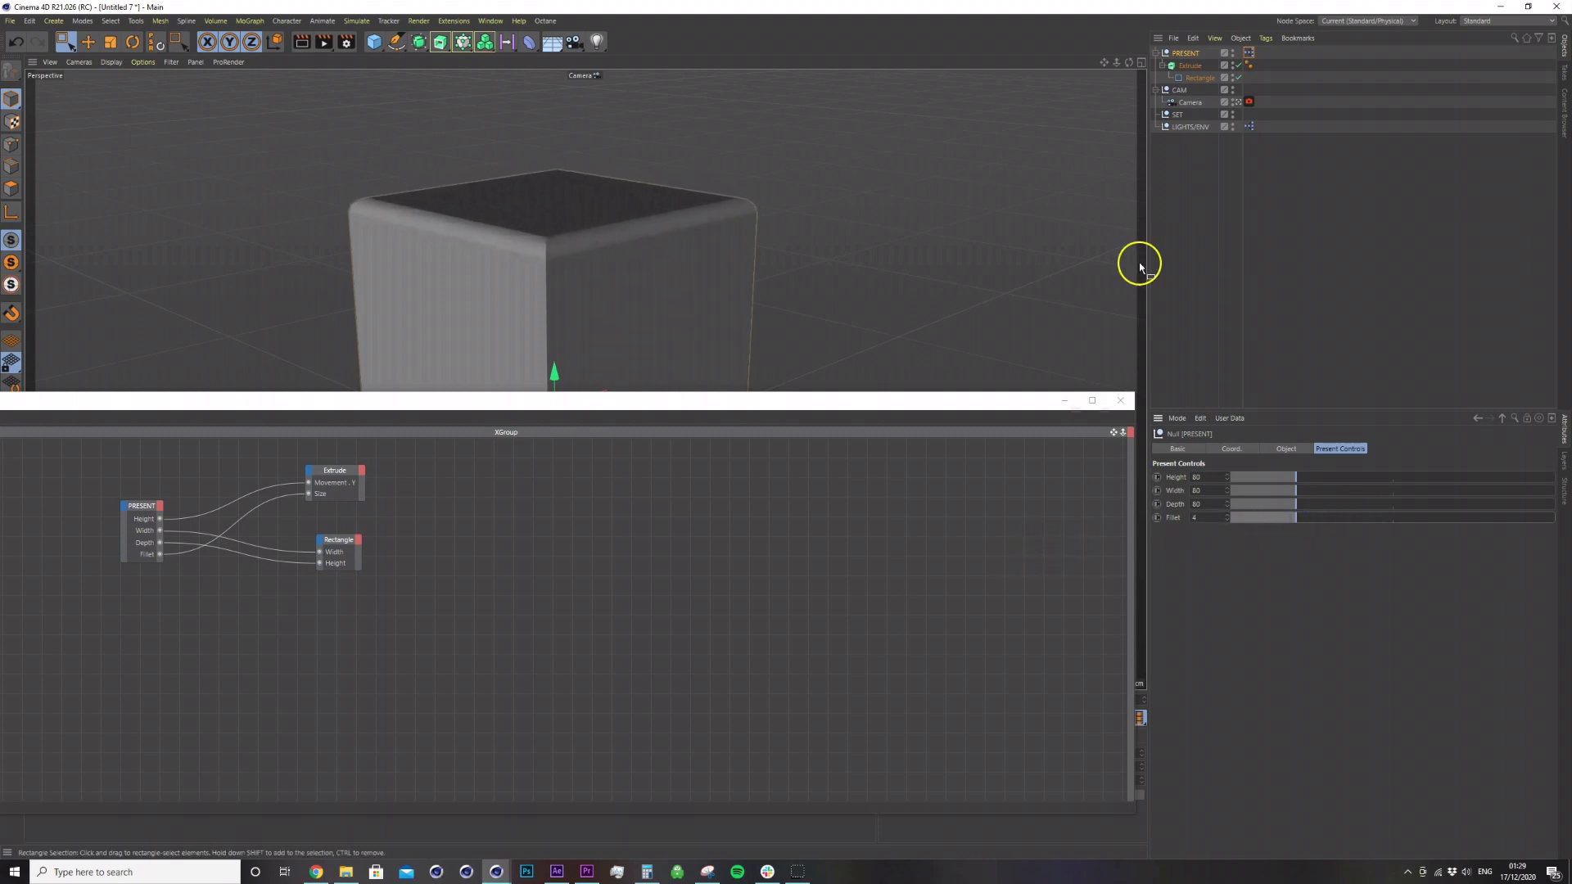
Enable Rounding on the Rectangle spline, add a Radius input port to its node, and connect PRESENT's Fillet output to it.
{"action": "left_click", "coordinate": [1203, 76]}
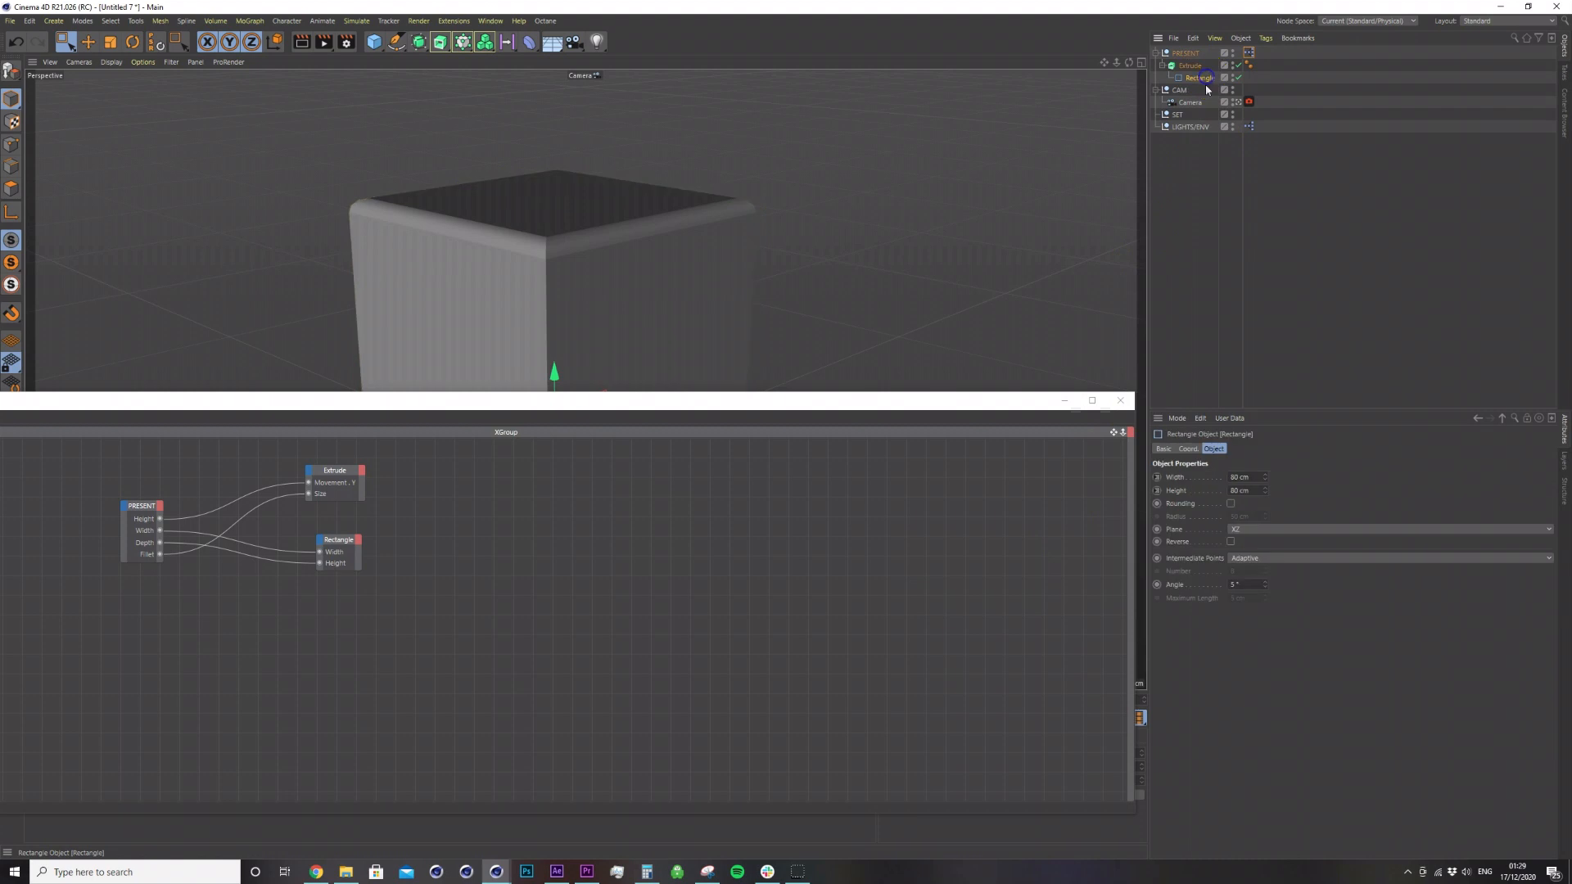
{"action": "left_click", "coordinate": [1230, 502]}
{"action": "left_click", "coordinate": [320, 541]}
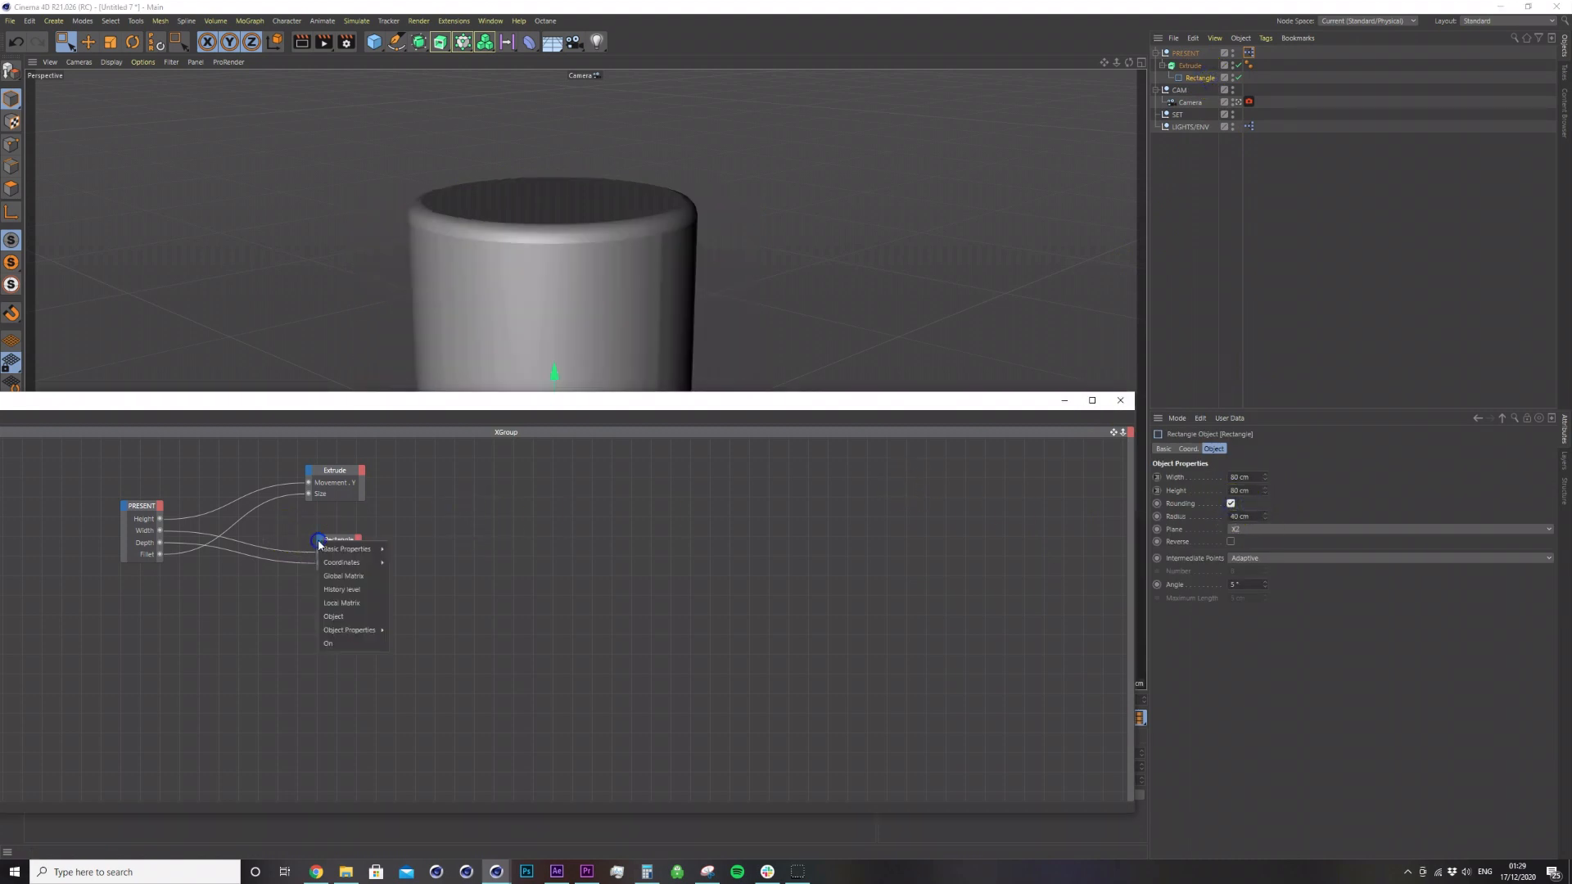
{"action": "mouse_move", "coordinate": [350, 631]}
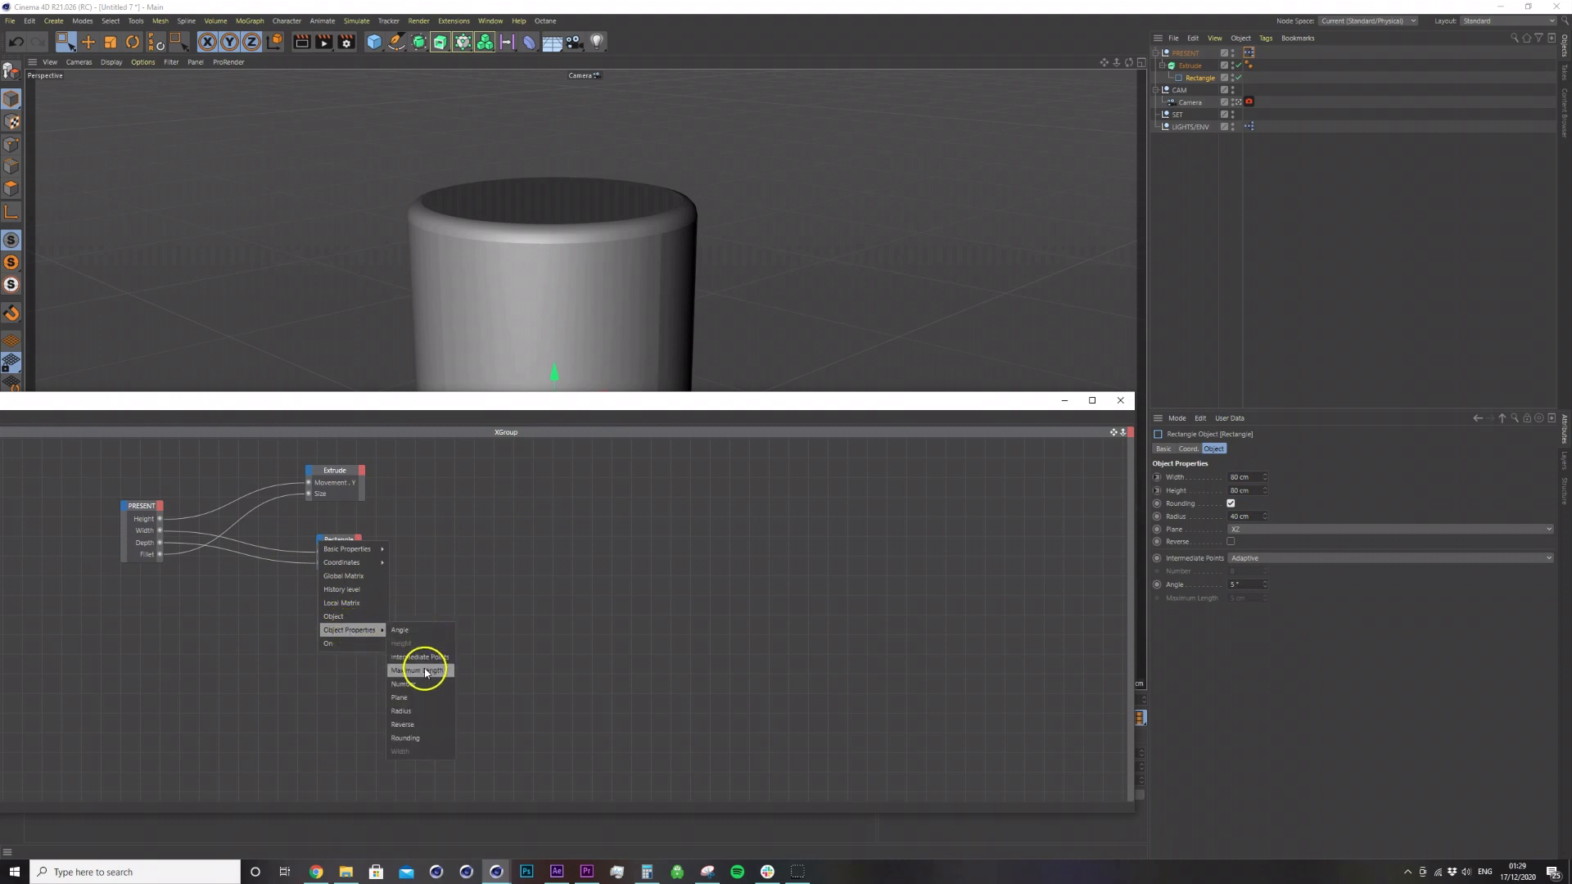
{"action": "left_click", "coordinate": [418, 713]}
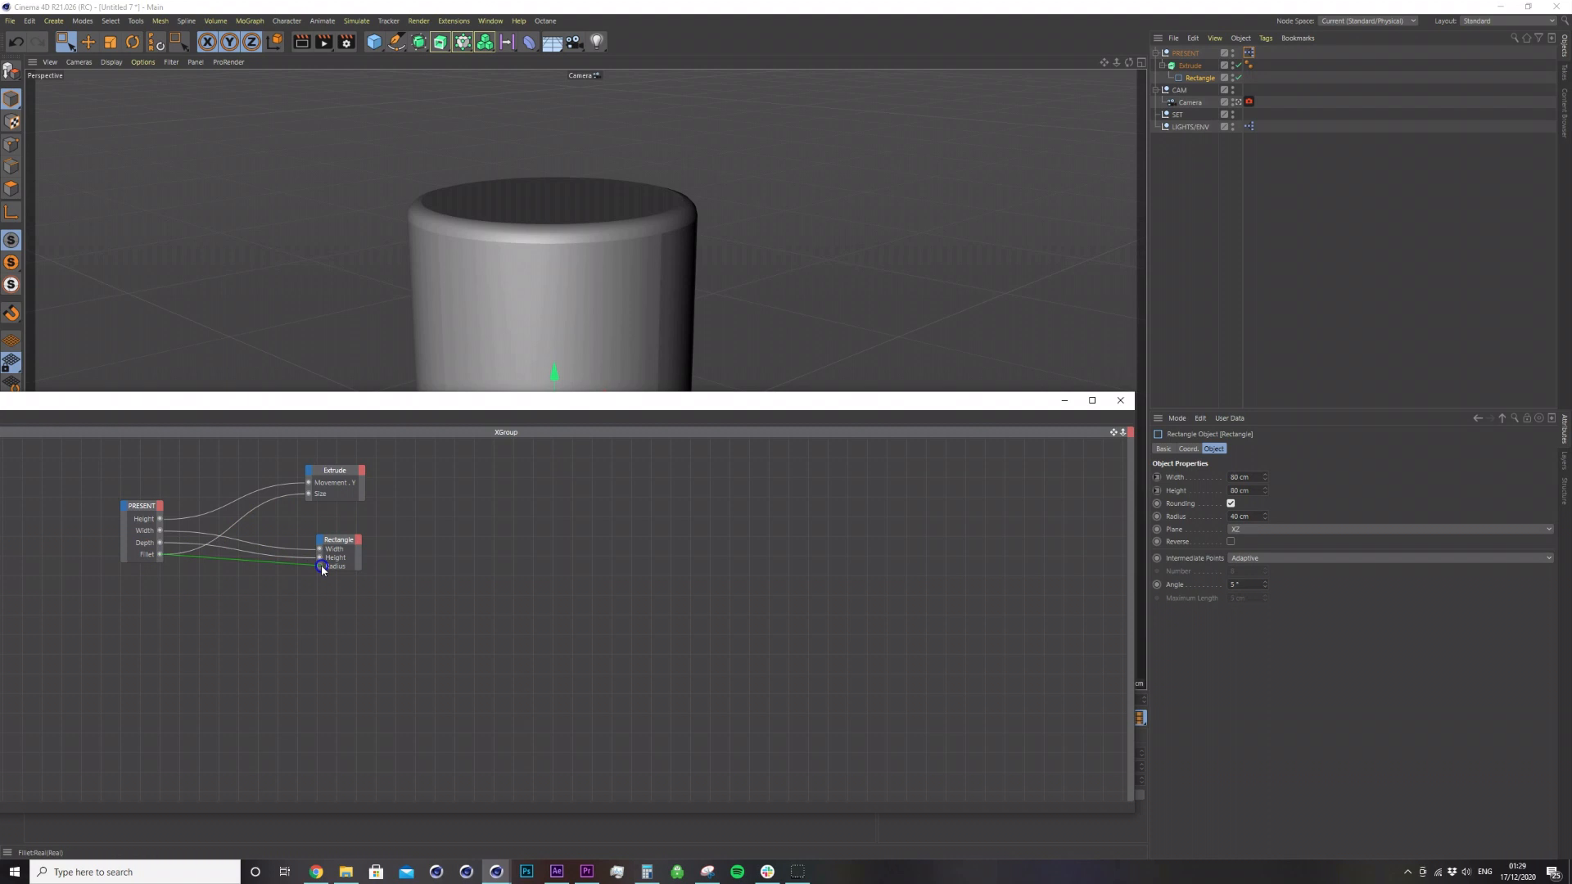
{"action": "left_click_drag", "start_coordinate": [321, 565], "coordinate": [321, 566]}
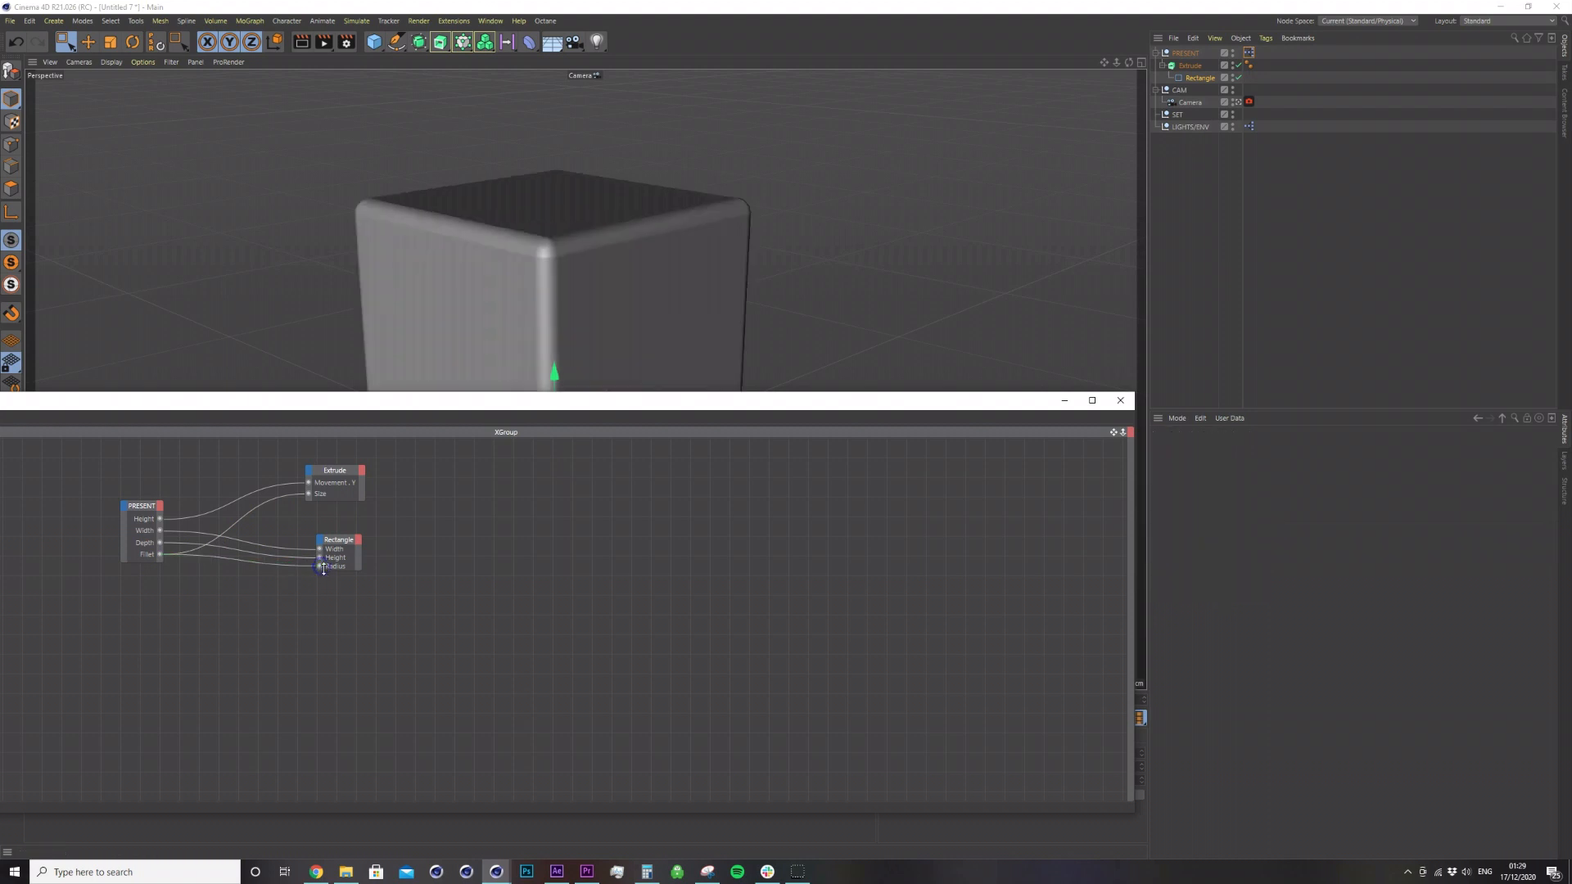
Set the PRESENT null's Fillet to 2 and lower the XPresso Editor to show the whole box in the viewport.
{"action": "left_click", "coordinate": [1186, 52]}
{"action": "mouse_move", "coordinate": [1244, 522]}
{"action": "left_mouse_down"}
{"action": "mouse_move", "coordinate": [1293, 521]}
{"action": "mouse_move", "coordinate": [1254, 517]}
{"action": "mouse_move", "coordinate": [1269, 523]}
{"action": "left_mouse_up"}
{"action": "left_click_drag", "start_coordinate": [934, 405], "coordinate": [1001, 537]}
{"action": "middle_click_drag", "start_coordinate": [706, 345], "coordinate": [763, 303], "text": "alt"}
{"action": "right_click_drag", "start_coordinate": [764, 303], "coordinate": [720, 386], "text": "alt"}
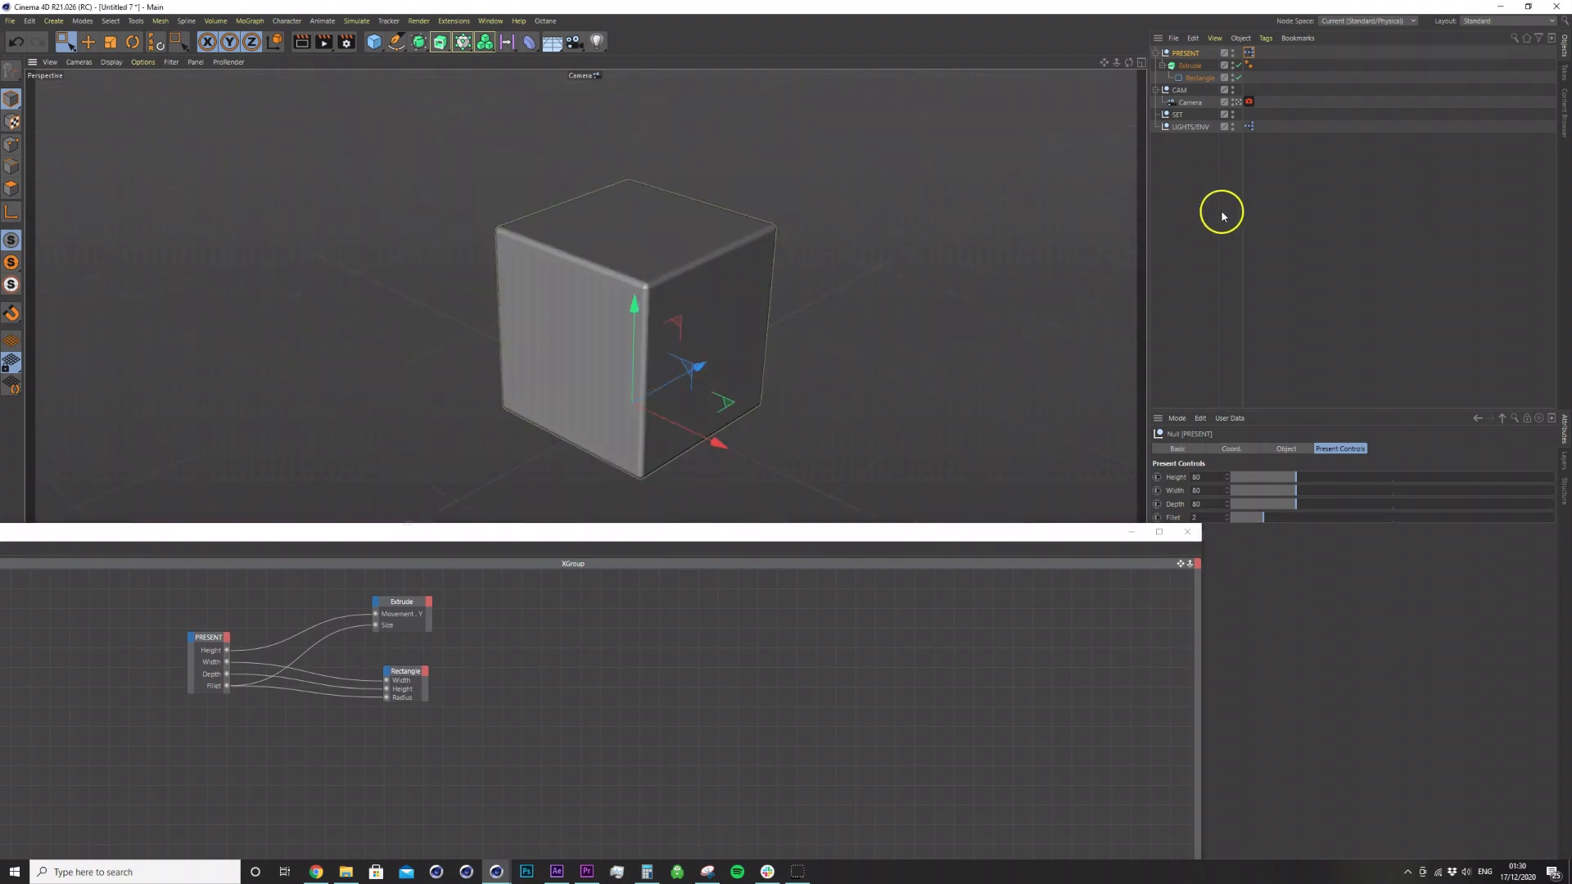
Rename the Rectangle spline as PRESENT_SHAPE and the Extrude object as PRESENT_HEIGHT.
{"action": "left_click", "coordinate": [1200, 78]}
{"action": "double_click", "coordinate": [1203, 78]}
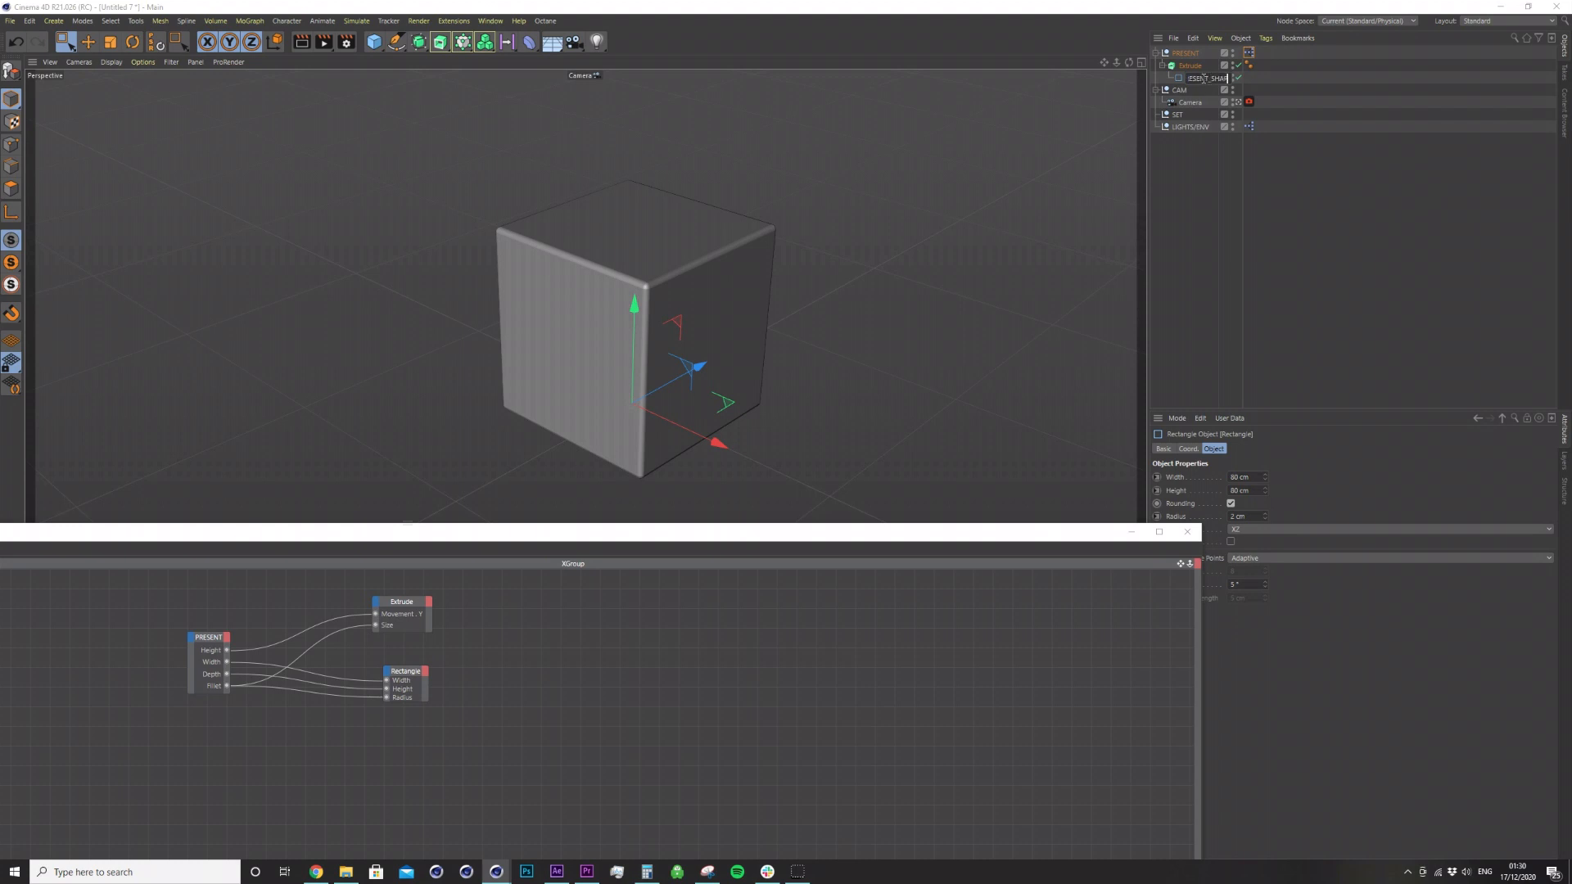
{"action": "type", "text": "PRESENT_SHAPE"}
{"action": "left_click", "coordinate": [1191, 65]}
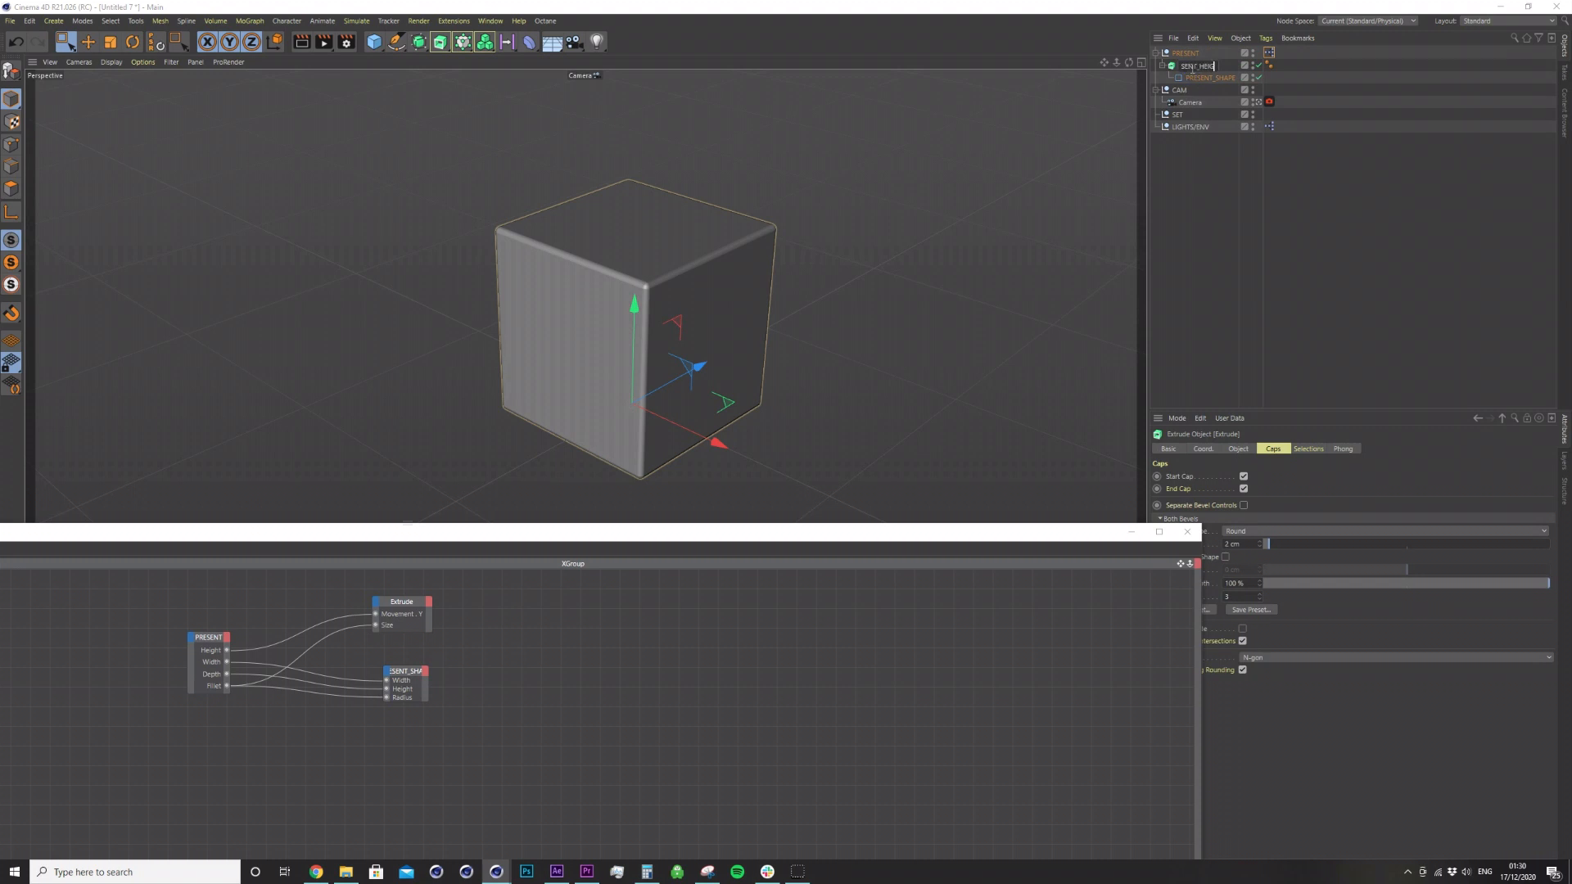
{"action": "key", "text": "Return"}
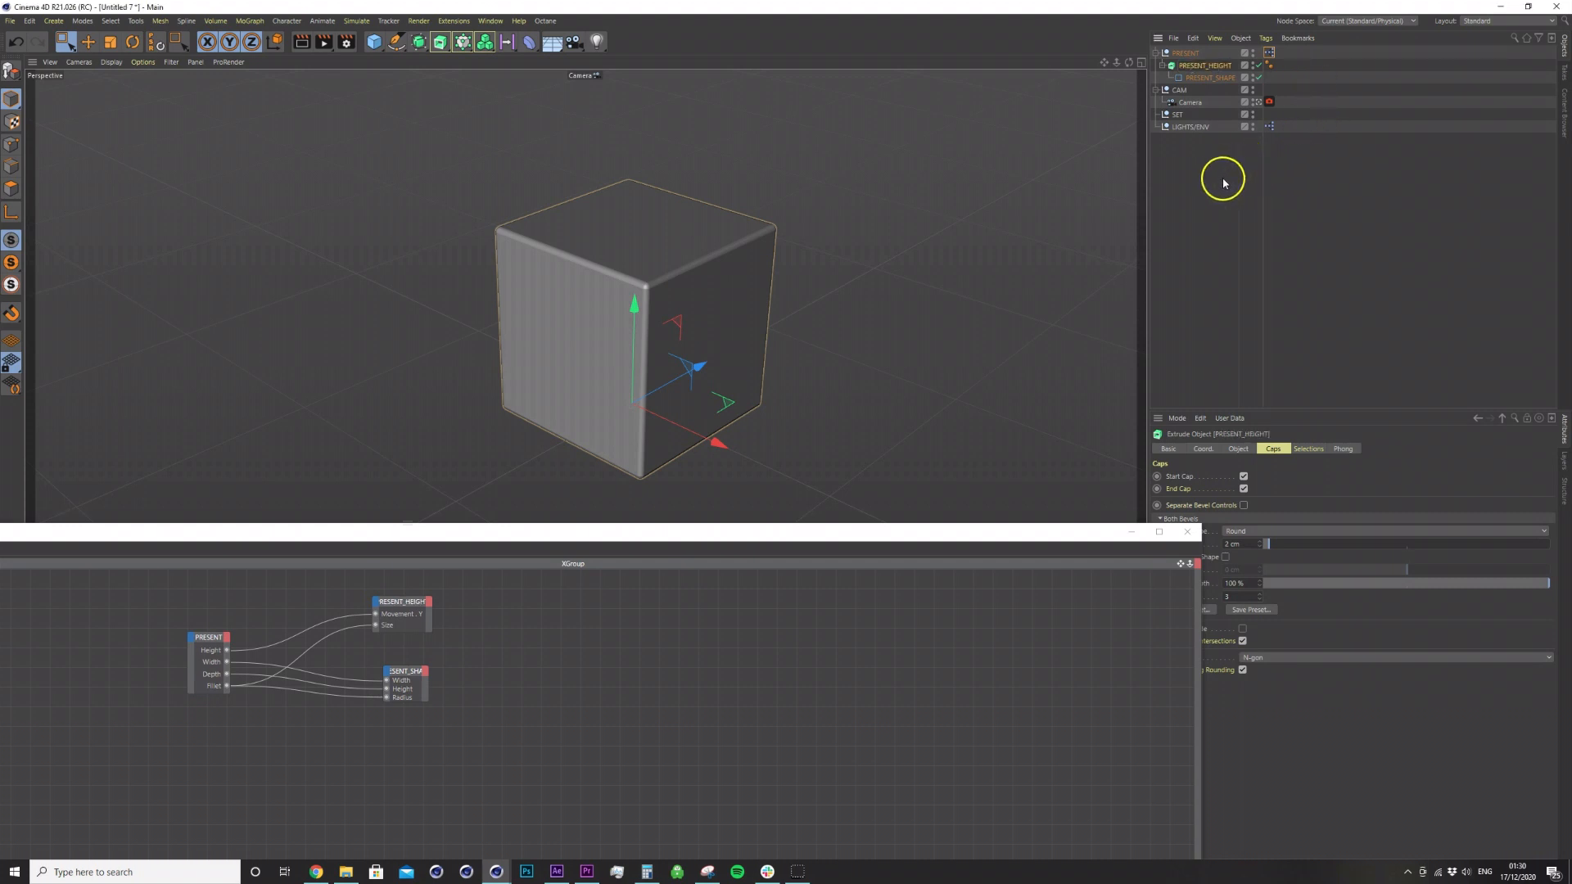
{"action": "left_click", "coordinate": [1005, 475]}
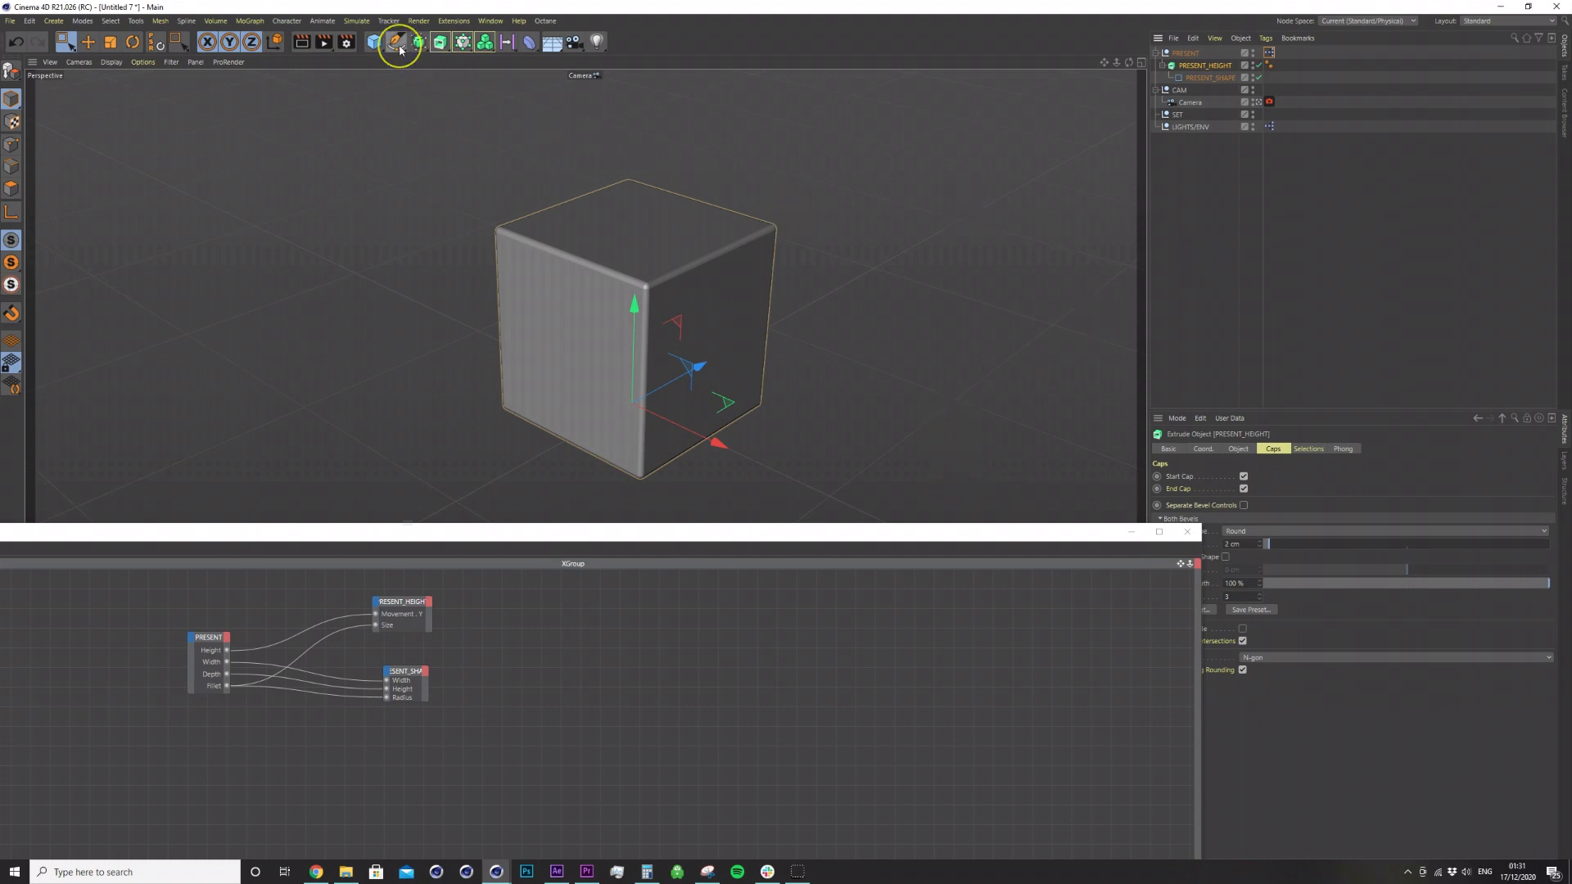
Add a new Rectangle spline and set its width and height to 80 cm.
{"action": "left_click_drag", "start_coordinate": [400, 50], "coordinate": [525, 147]}
{"action": "left_click", "coordinate": [1259, 477]}
{"action": "type", "text": "80"}
{"action": "left_click", "coordinate": [1252, 490]}
{"action": "type", "text": "80"}
{"action": "left_click", "coordinate": [1323, 489]}
{"action": "left_click", "coordinate": [1350, 325]}
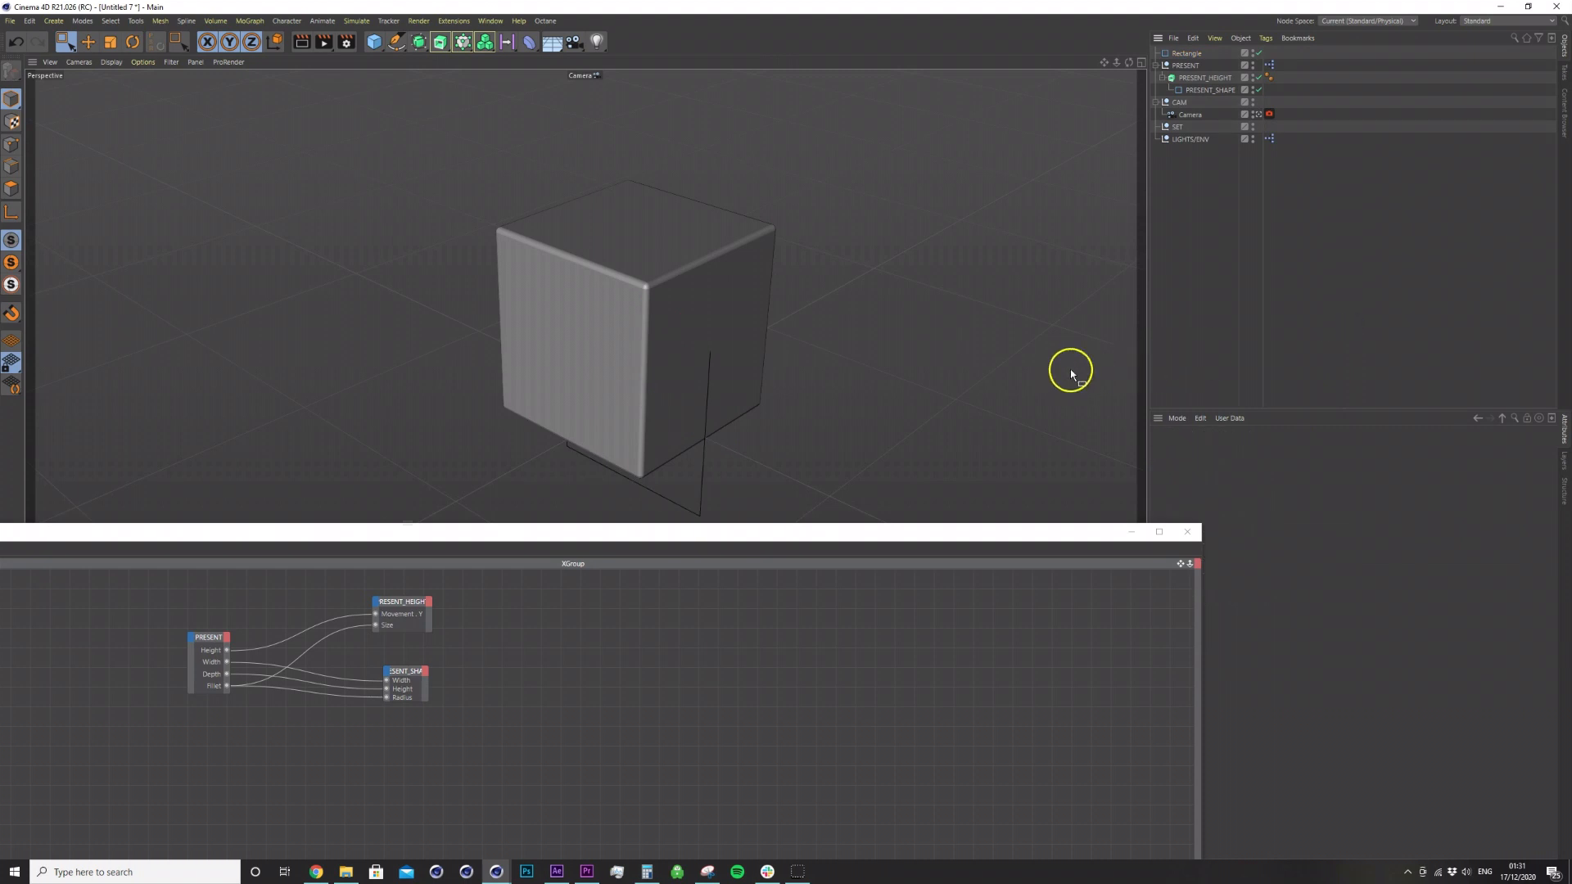
Rename the new Rectangle spline as RIBBON_WIDTH_PATH.
{"action": "left_click", "coordinate": [1187, 58]}
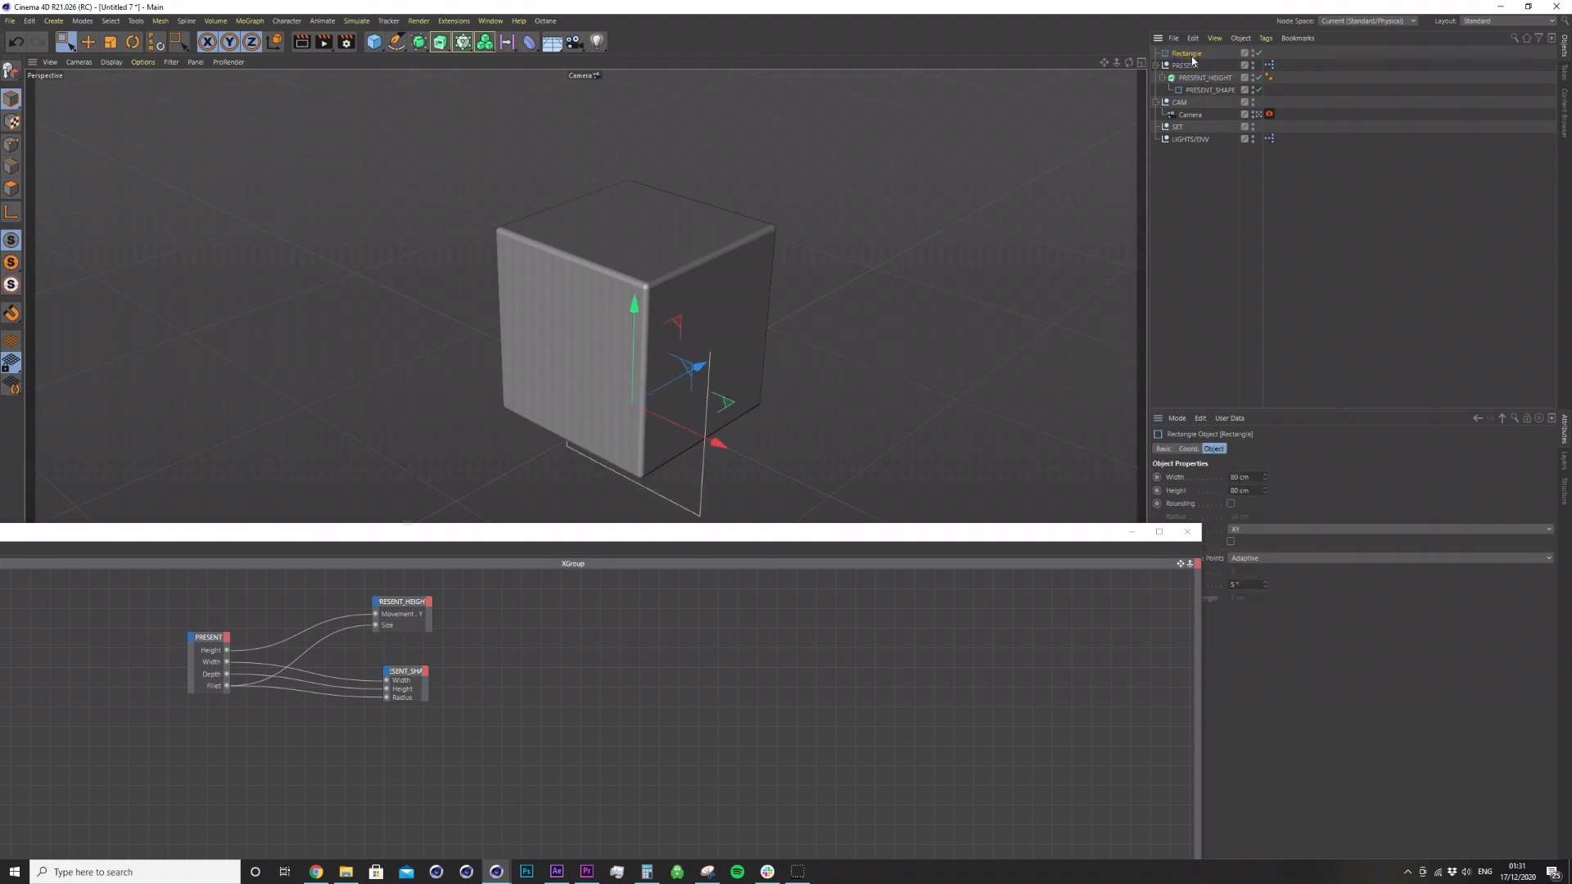
{"action": "double_click", "coordinate": [1192, 54]}
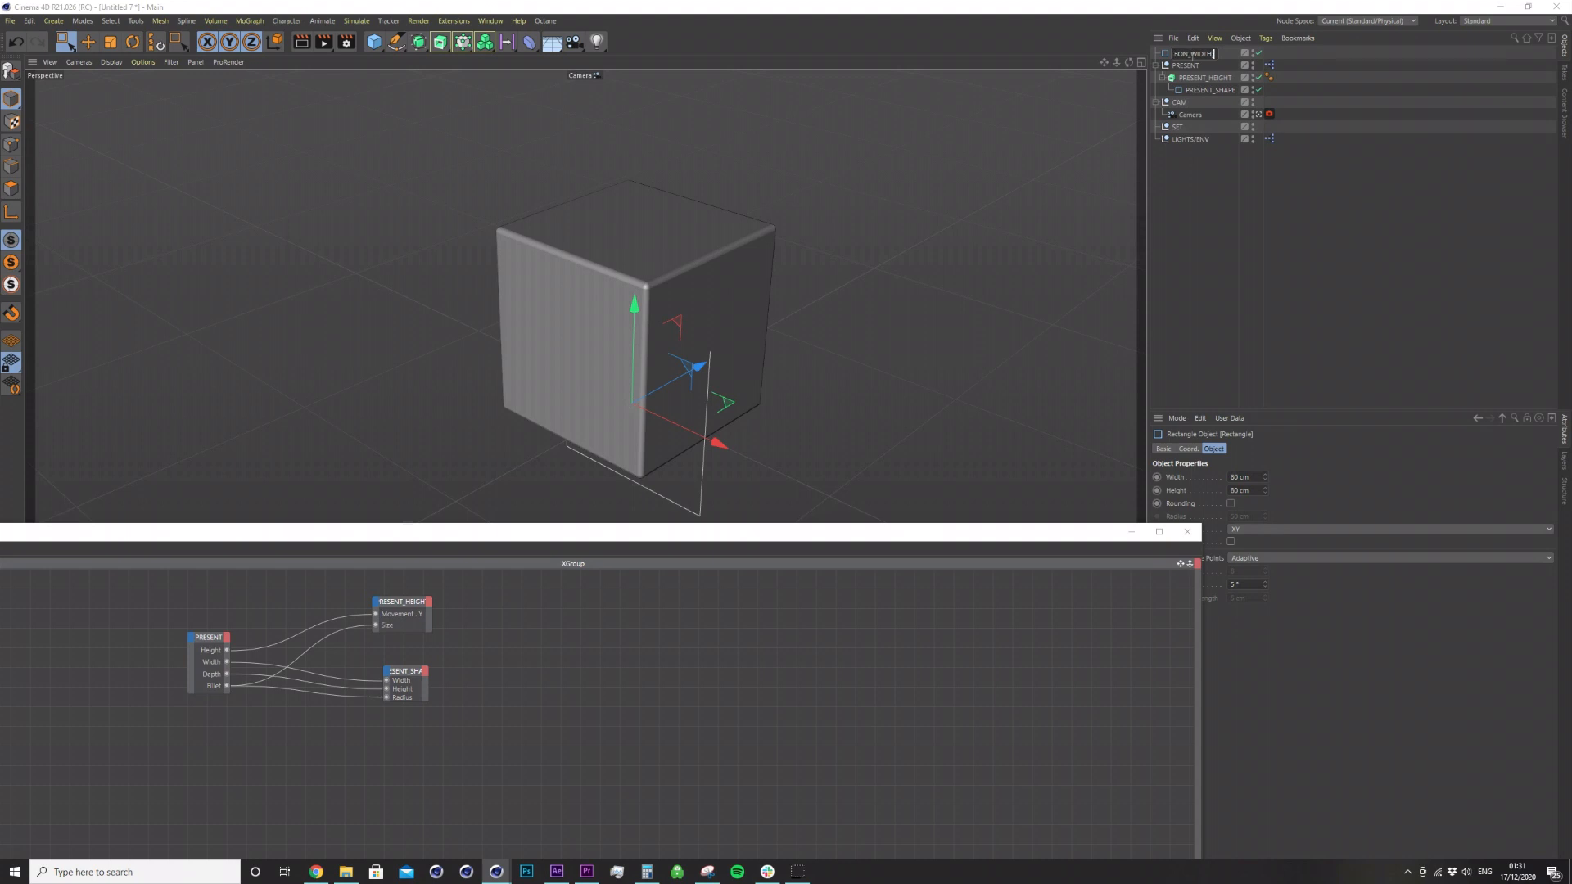
{"action": "key", "text": "Return"}
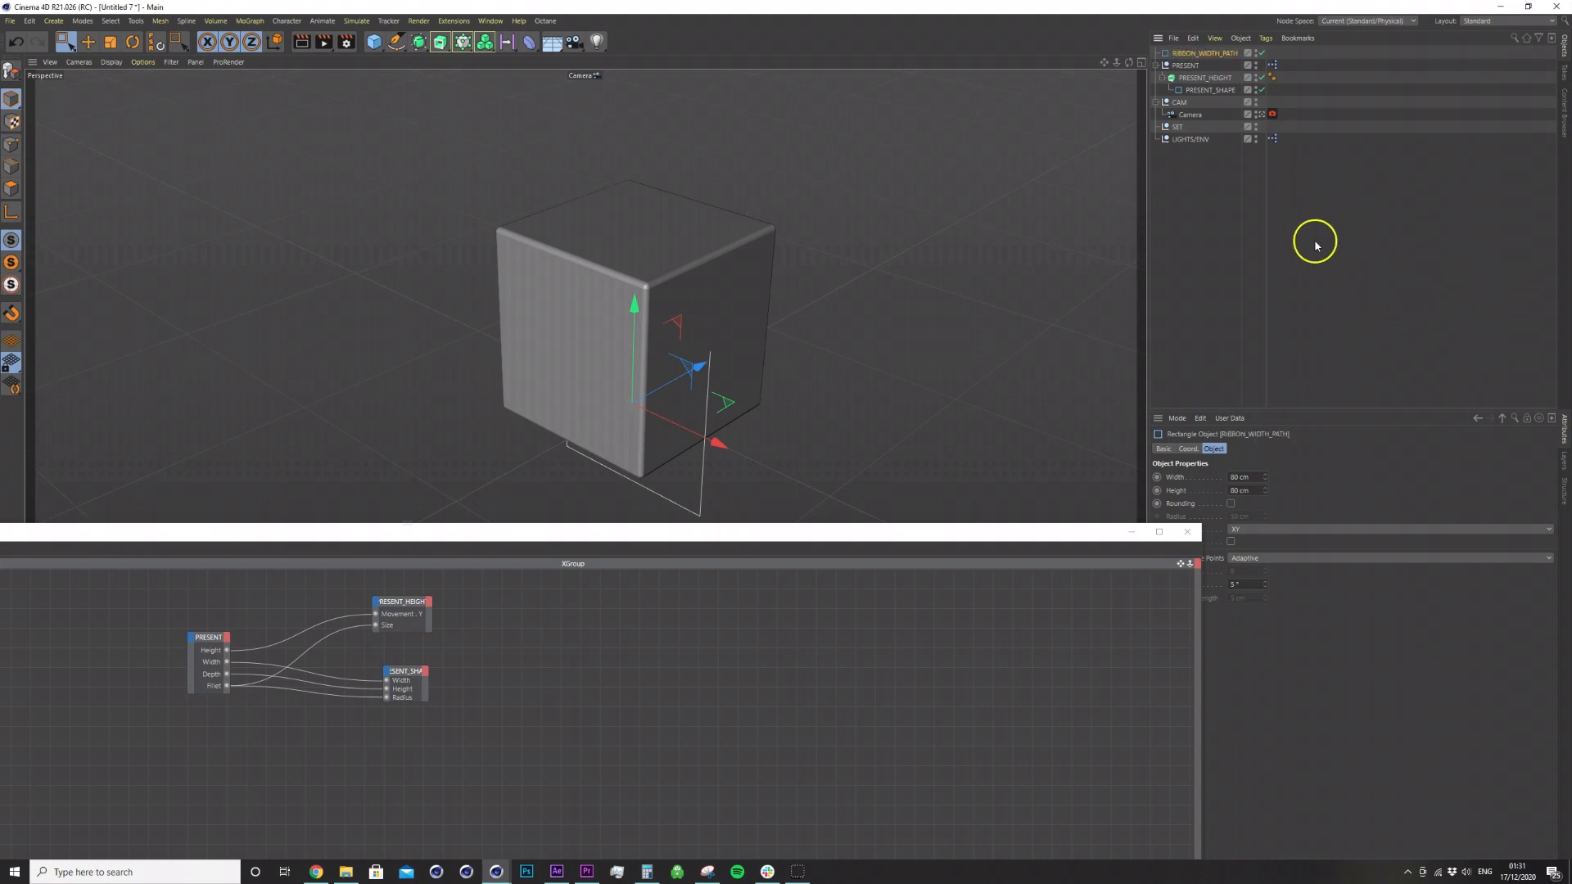
Place RIBBON_WIDTH_PATH inside a new Sweep object and add another Rectangle spline above it as a child of the Sweep.
{"action": "left_click", "coordinate": [1190, 53]}
{"action": "left_click", "coordinate": [440, 41]}
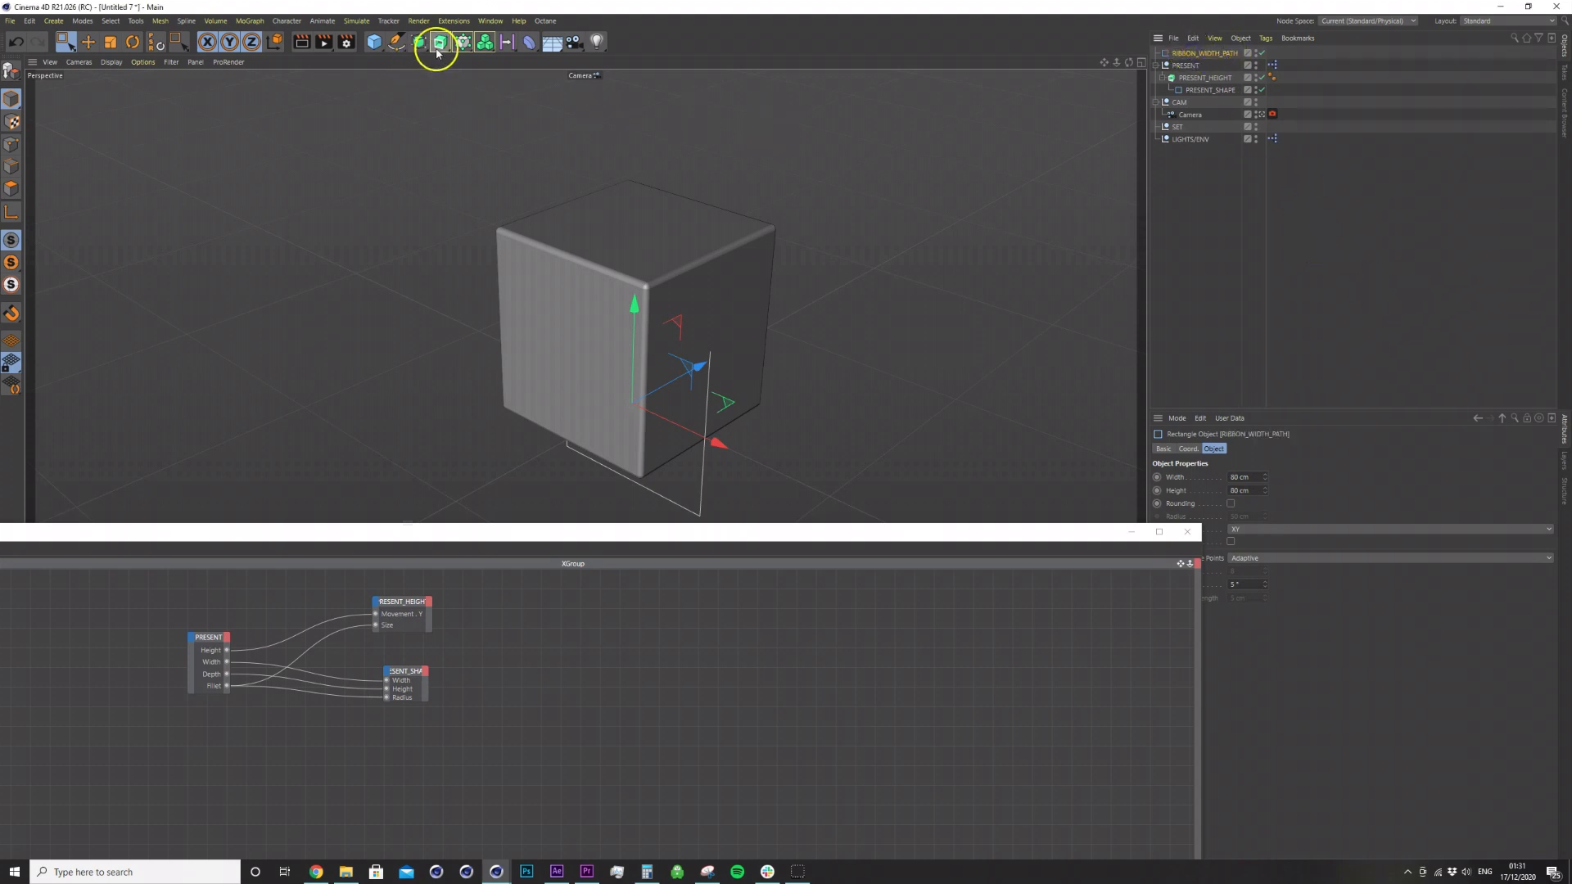
{"action": "left_click", "coordinate": [492, 126], "text": "alt"}
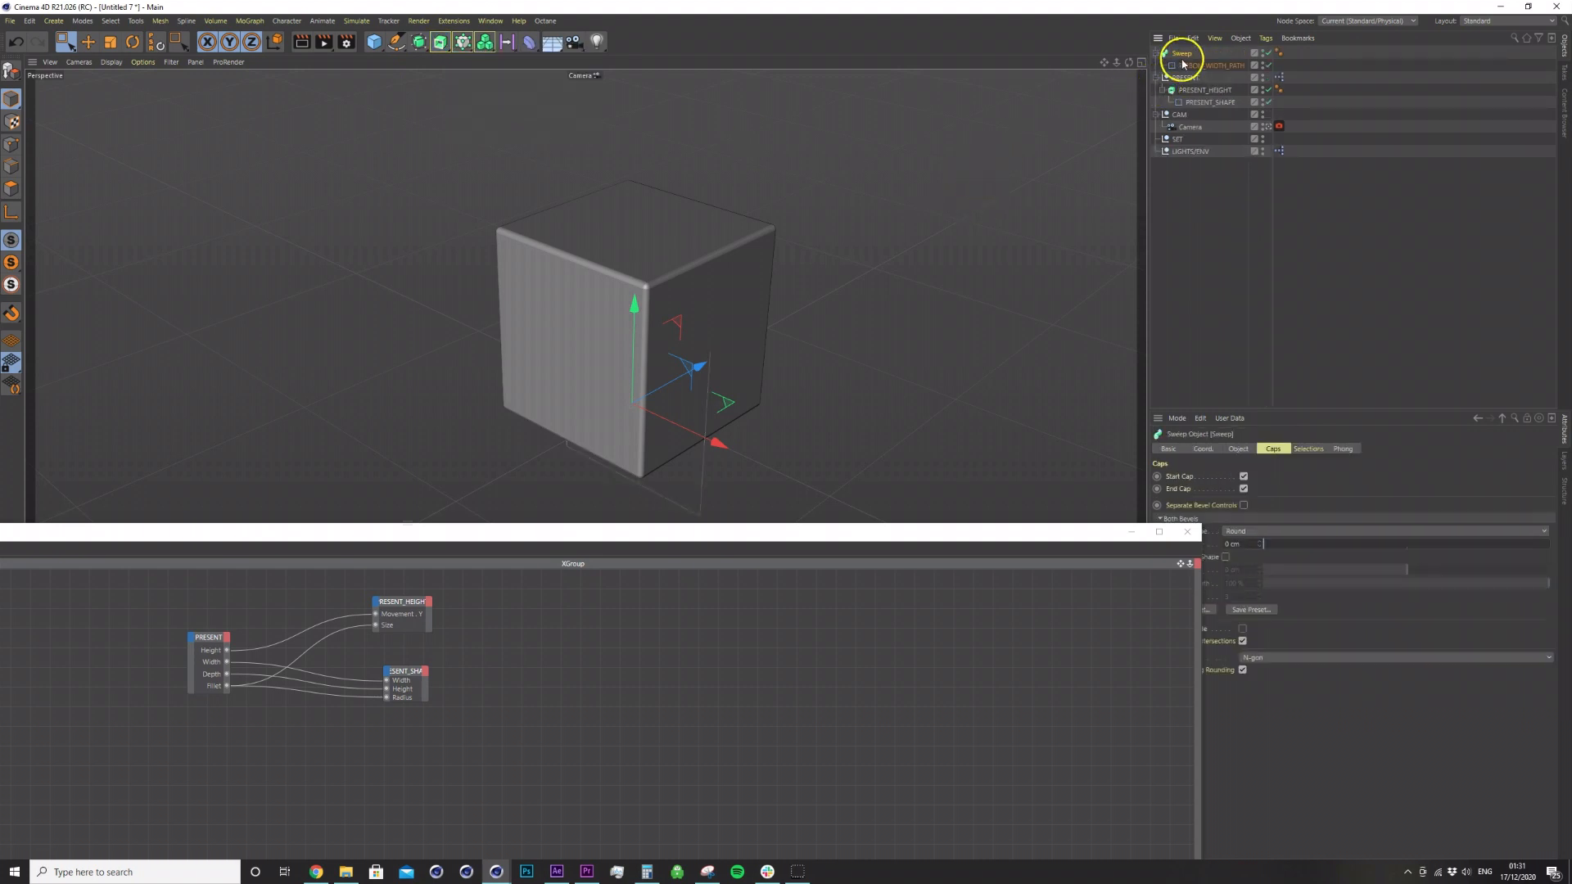
{"action": "left_click", "coordinate": [399, 43]}
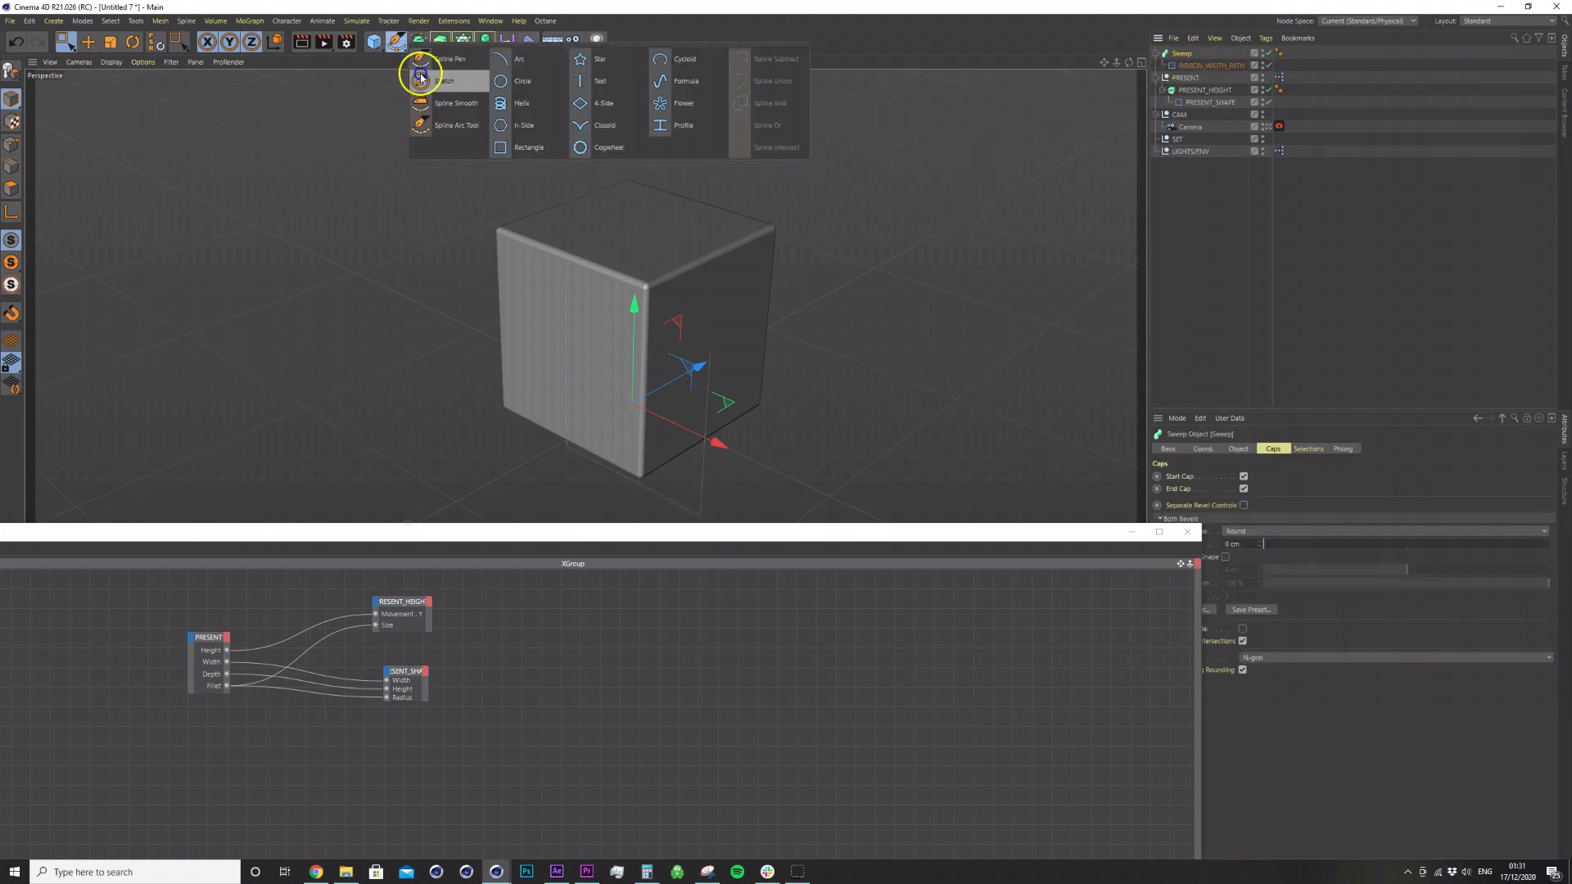
{"action": "left_click", "coordinate": [526, 141], "text": "shift"}
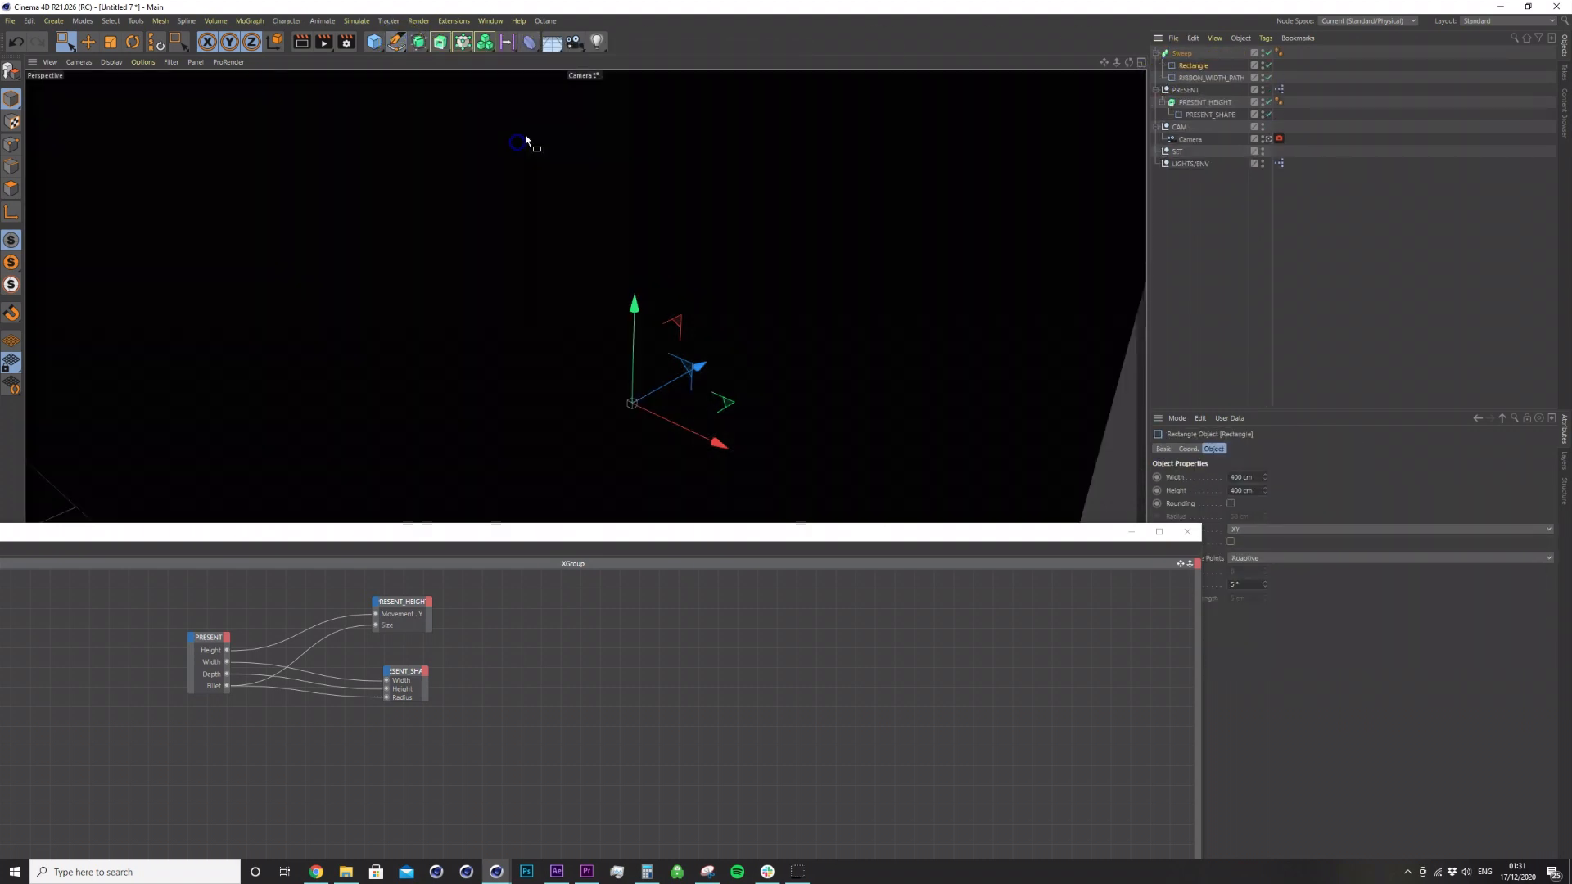
{"action": "left_click", "coordinate": [1256, 479]}
{"action": "type", "text": "1"}
{"action": "left_click", "coordinate": [1256, 490]}
{"action": "type", "text": "2"}
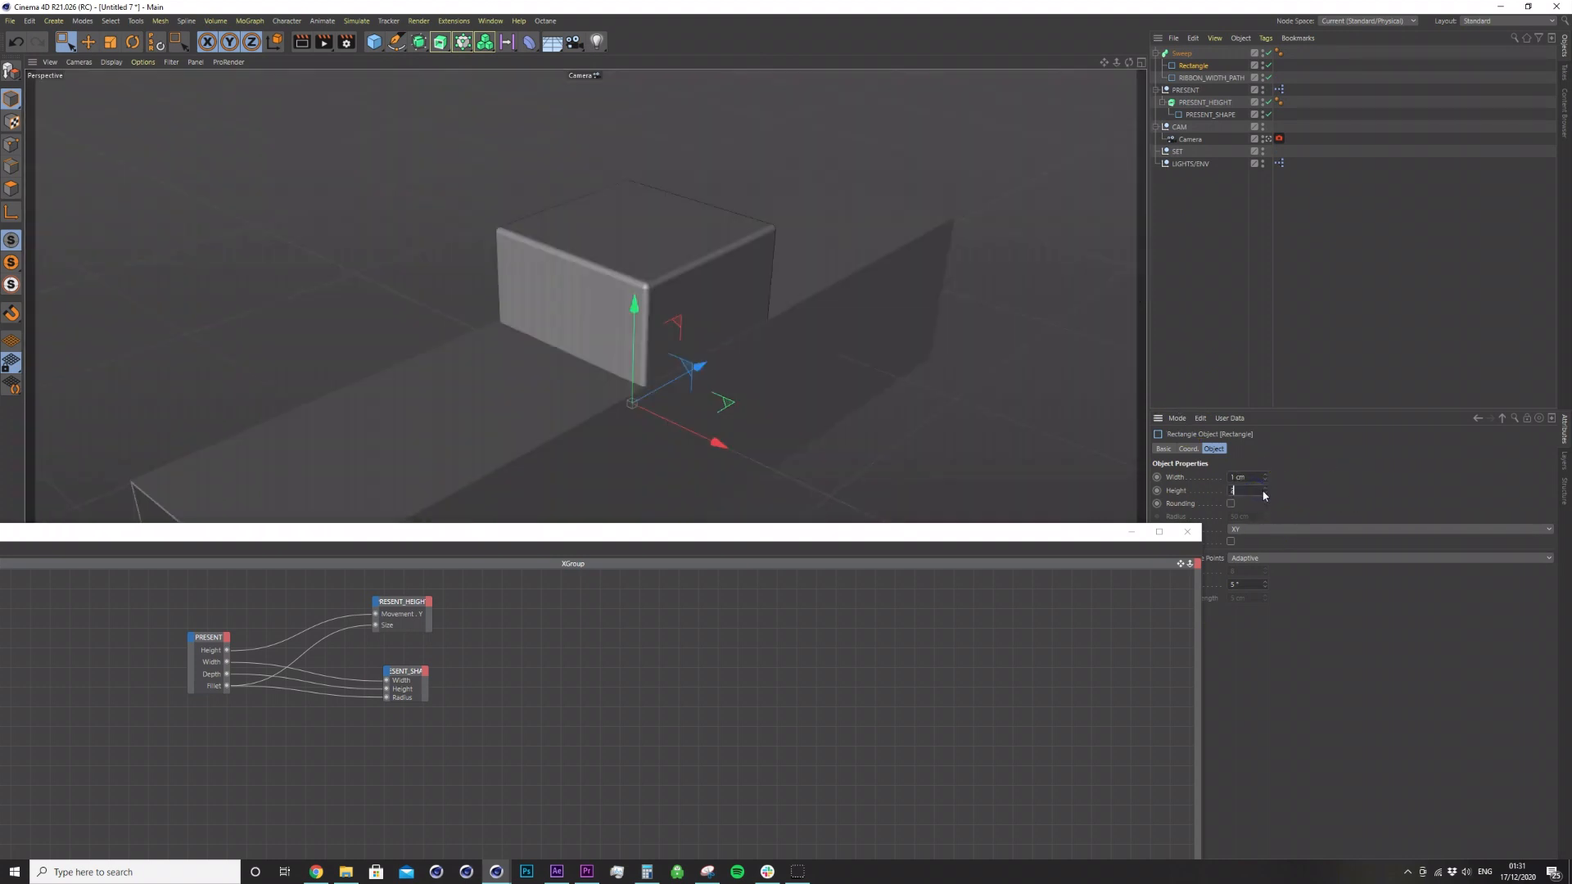
{"action": "type", "text": "0"}
{"action": "left_click", "coordinate": [1347, 498]}
{"action": "left_click_drag", "start_coordinate": [691, 421], "coordinate": [1144, 100], "text": "alt"}
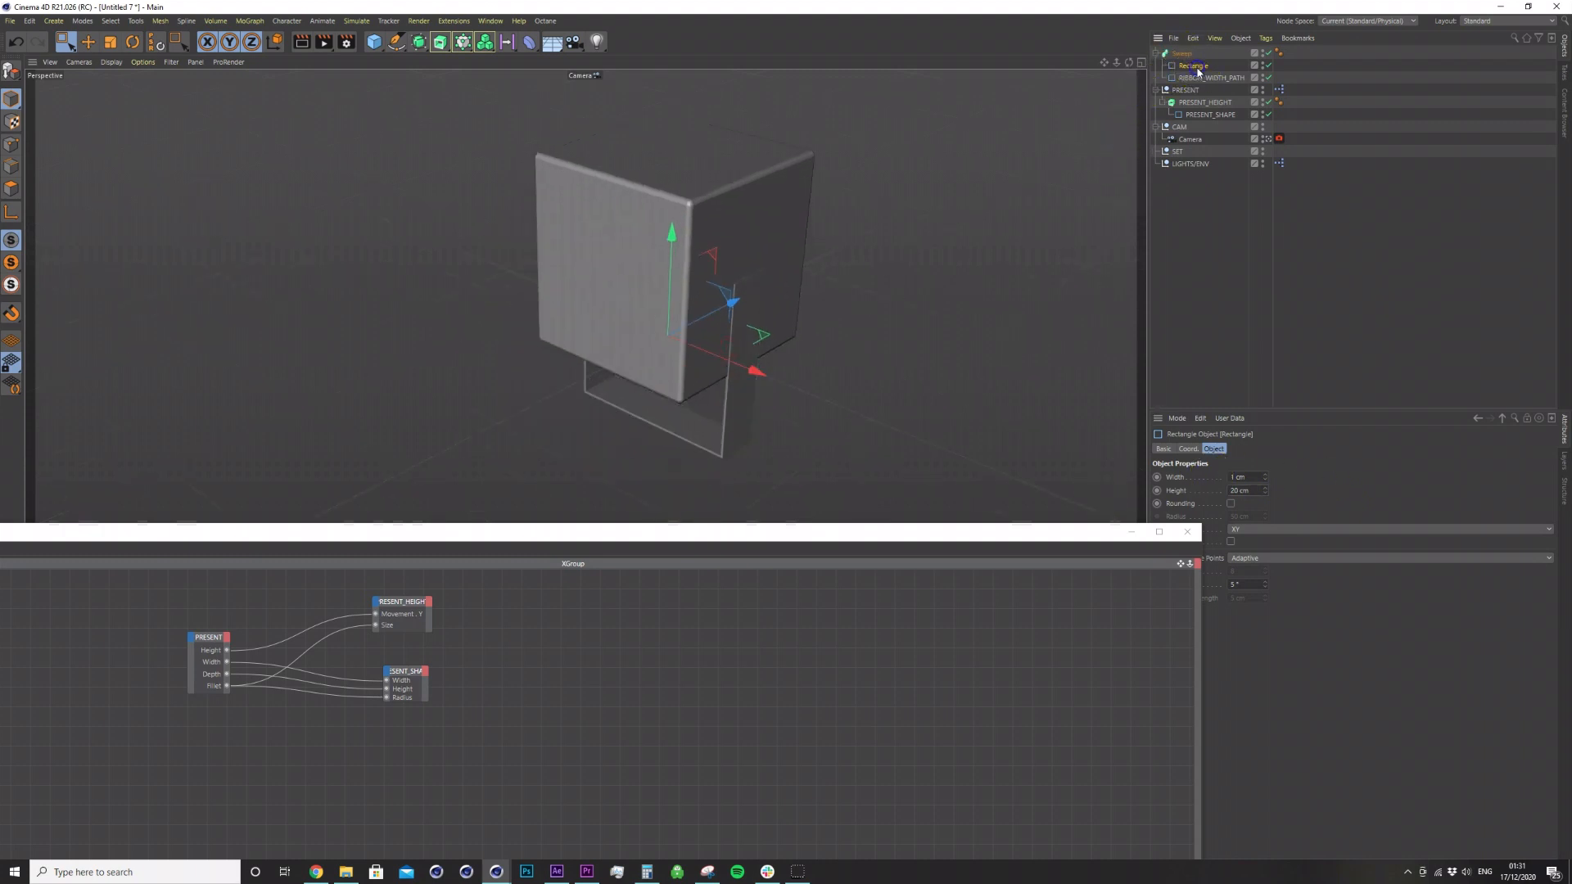
Rename the profile Rectangle as RIBBON_THICKNESS and the Sweep object as RIBBON_WIDTH.
{"action": "left_click", "coordinate": [1198, 449]}
{"action": "left_click", "coordinate": [1165, 450]}
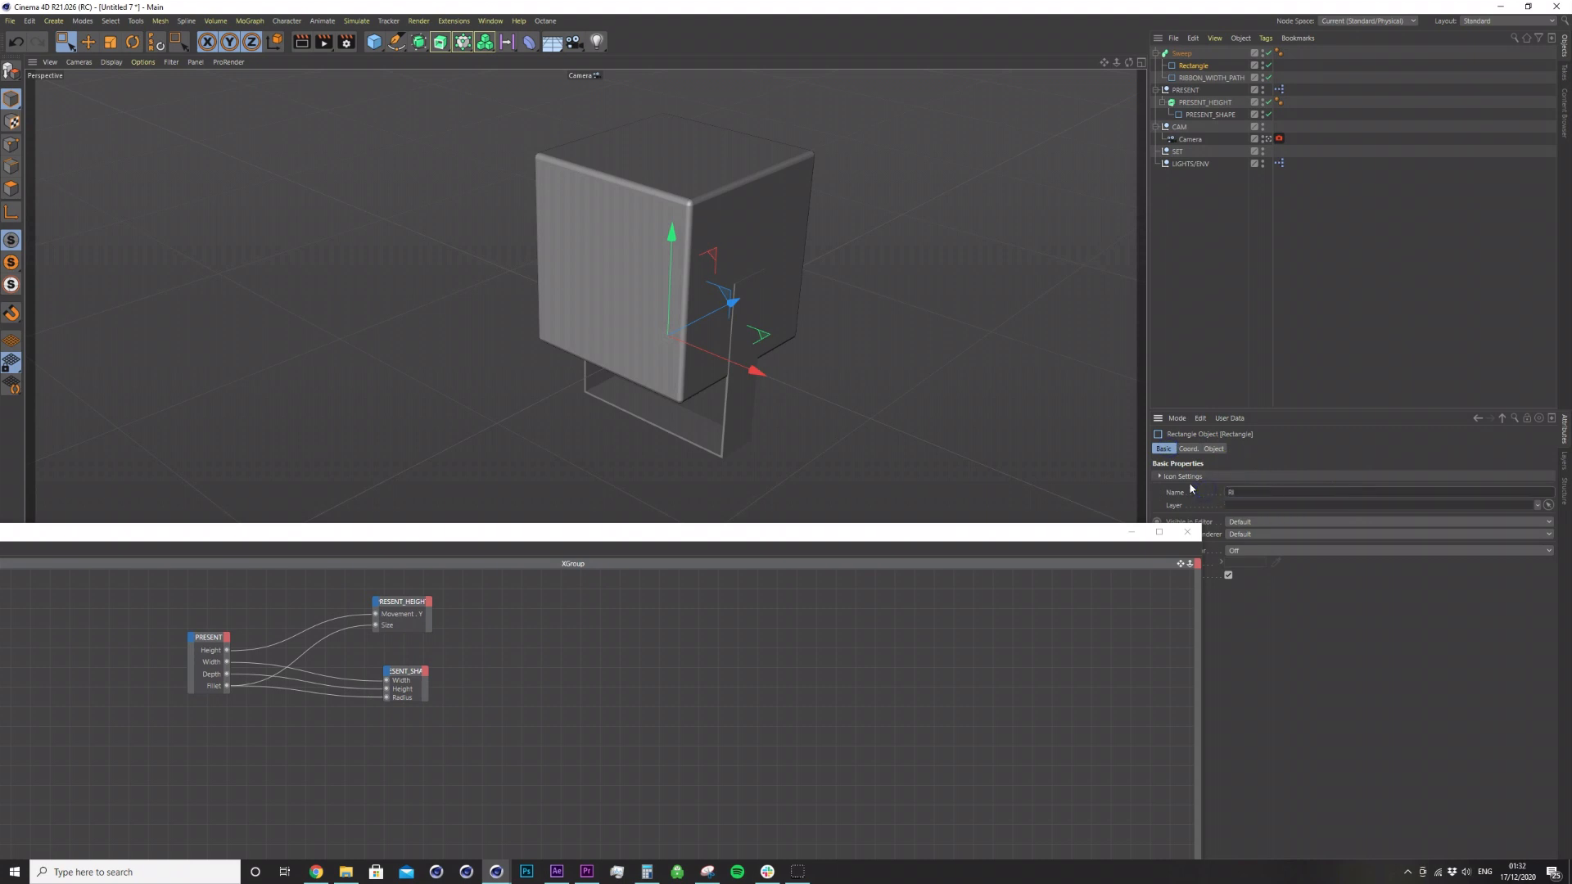
{"action": "type", "text": "RIBBON_THICKNESS"}
{"action": "left_click", "coordinate": [1244, 228]}
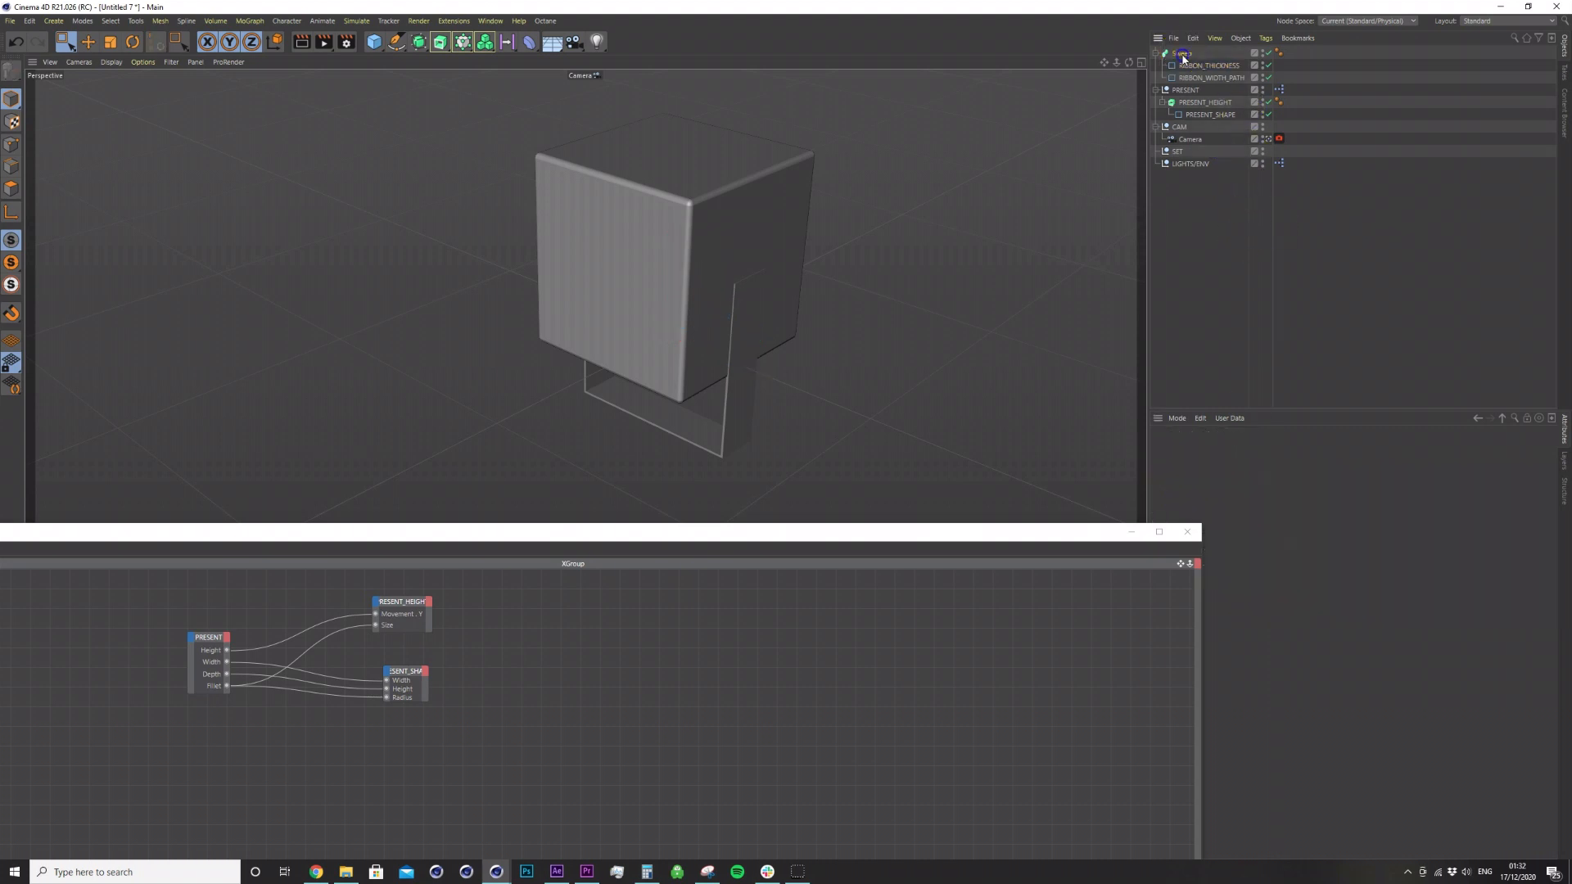
{"action": "double_click", "coordinate": [1183, 54]}
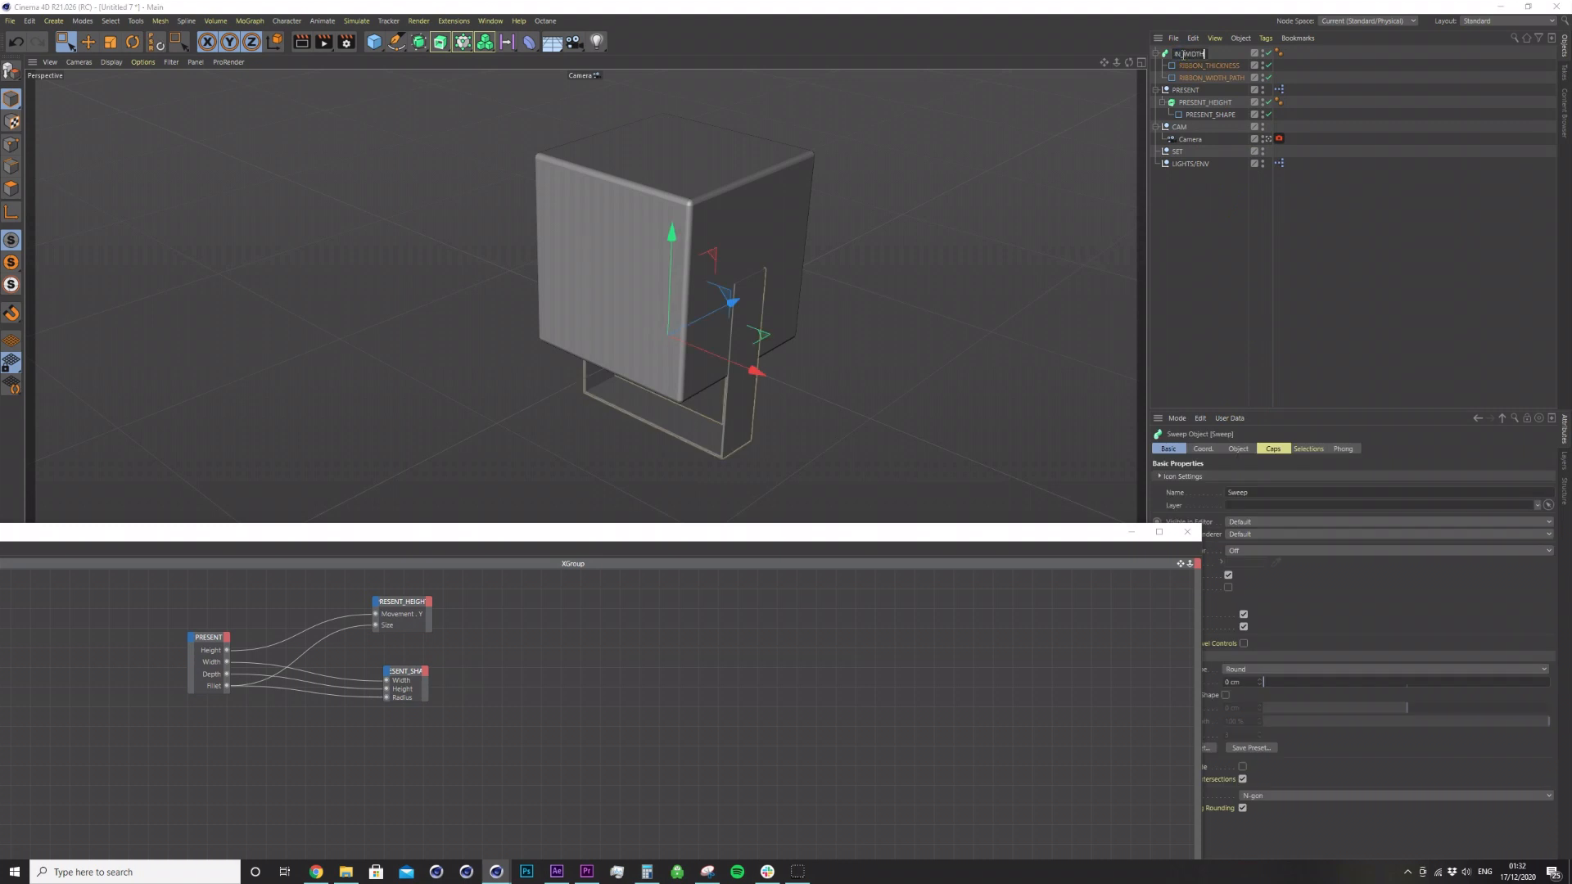
{"action": "left_click", "coordinate": [1398, 326]}
Duplicate the RIBBON_WIDTH sweep and rename the copy as RIBBON_DEPTH and its path spline as RIBBON_DEPTH_PATH.
{"action": "left_click", "coordinate": [1196, 55]}
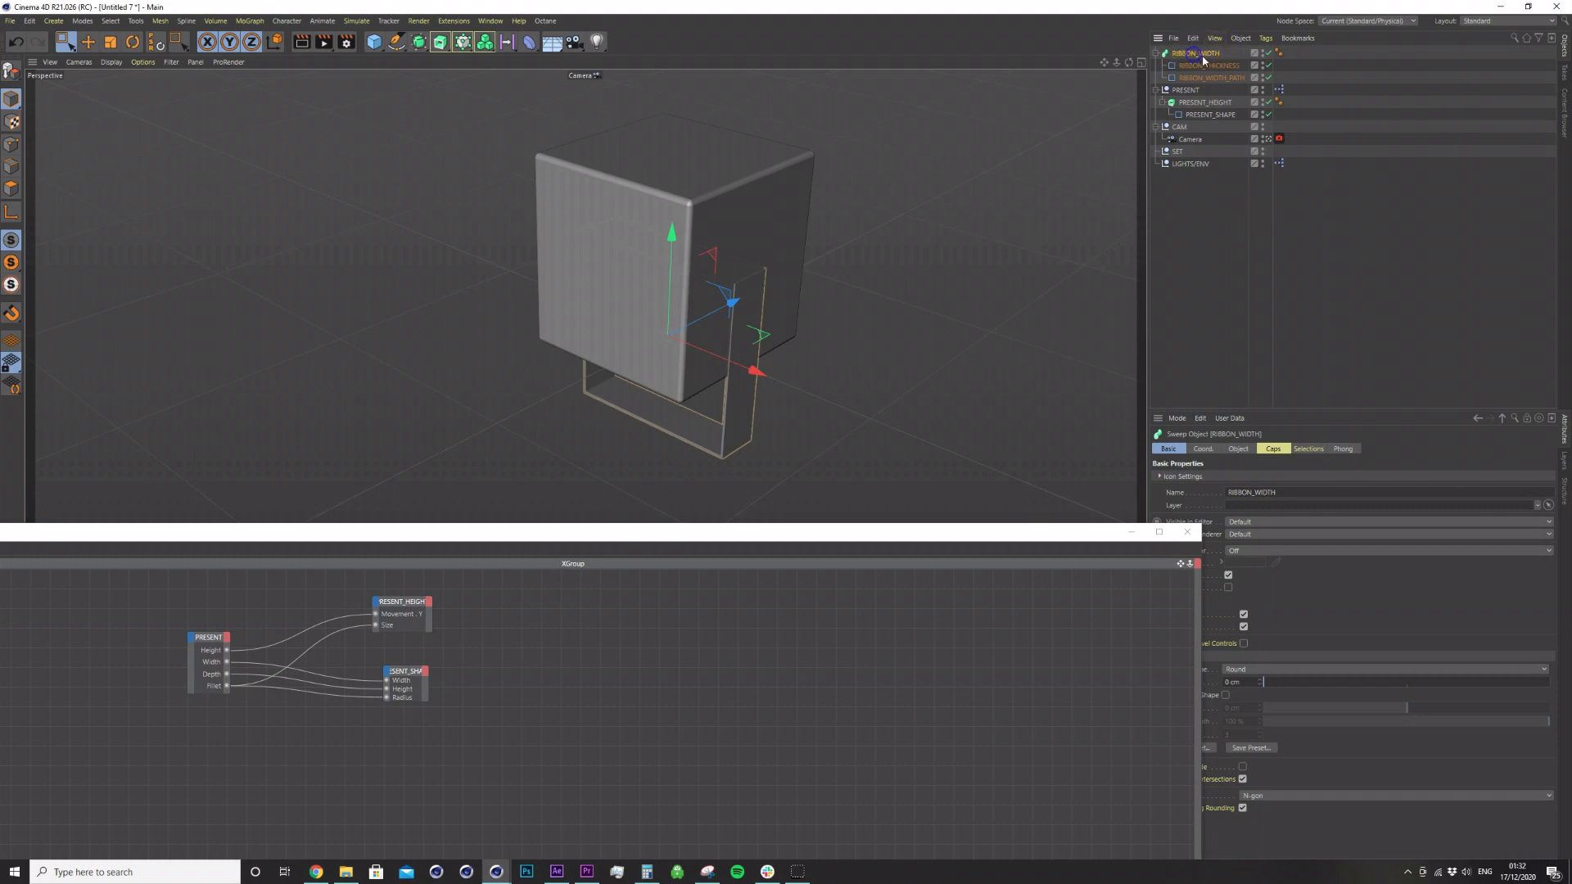
{"action": "left_click_drag", "start_coordinate": [1196, 51], "coordinate": [1196, 52], "text": "ctrl"}
{"action": "double_click", "coordinate": [1197, 53]}
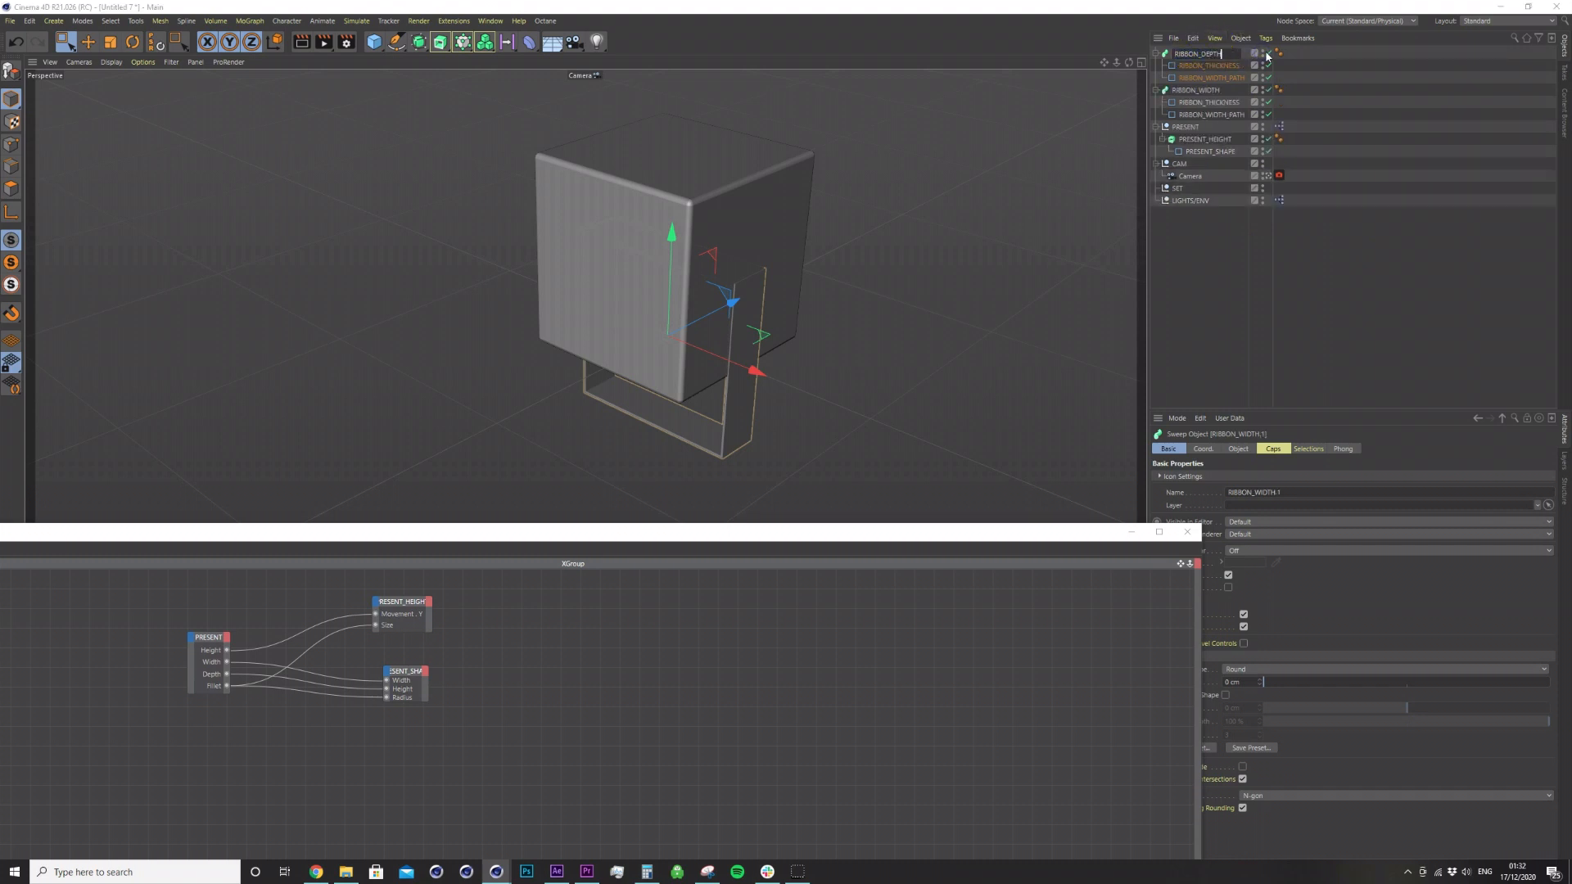
{"action": "left_click", "coordinate": [1231, 77]}
{"action": "double_click", "coordinate": [1210, 77]}
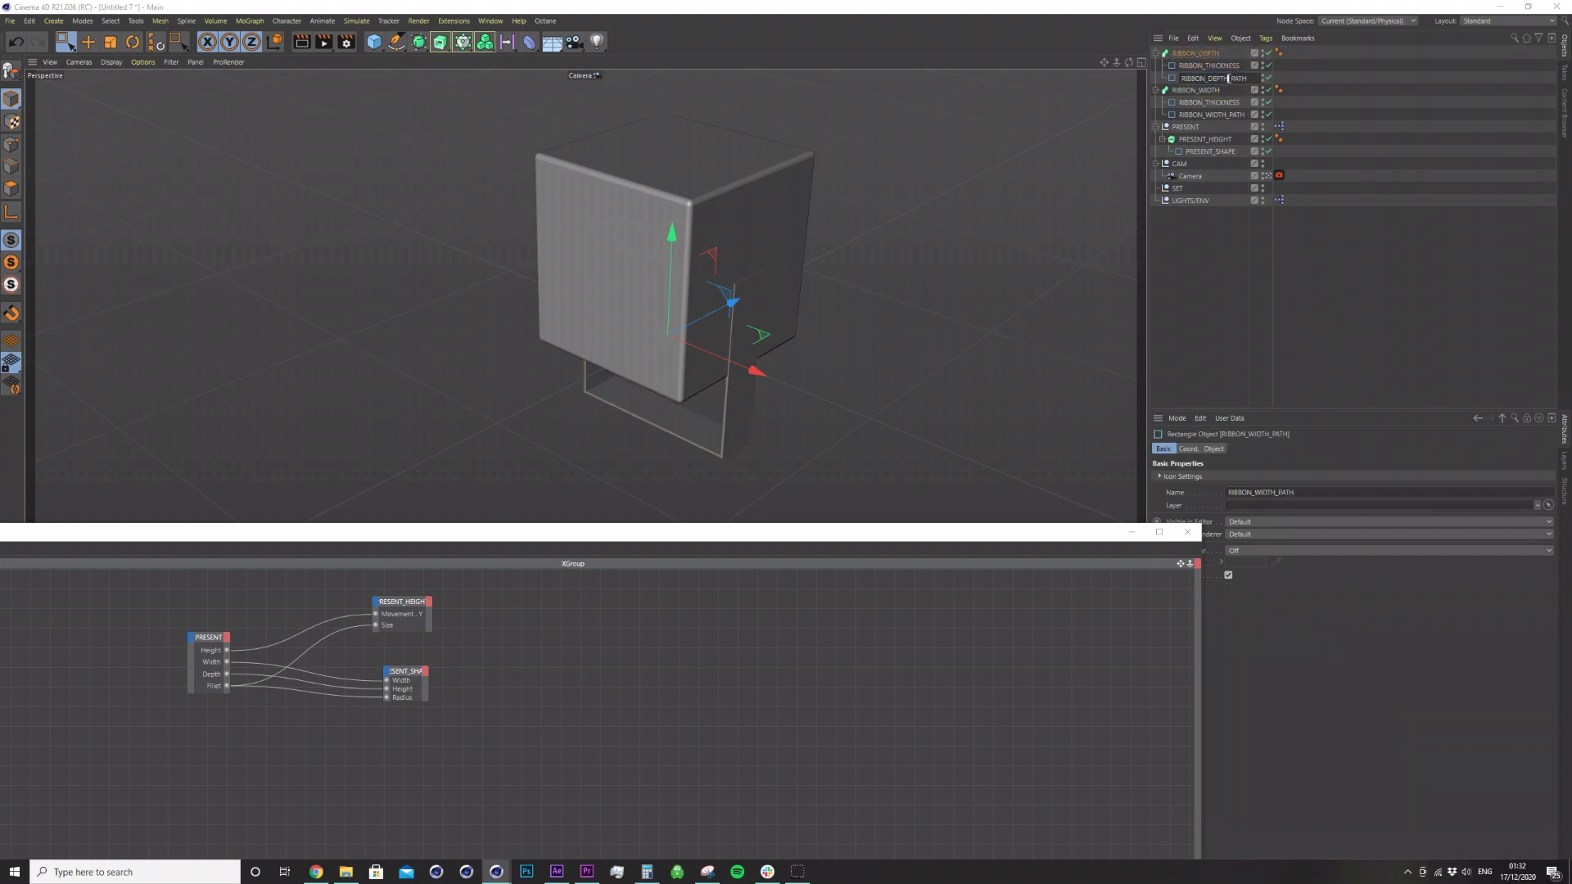
{"action": "left_click", "coordinate": [1339, 104]}
Set the plane of the RIBBON_DEPTH_PATH spline to ZY.
{"action": "left_click", "coordinate": [1210, 82]}
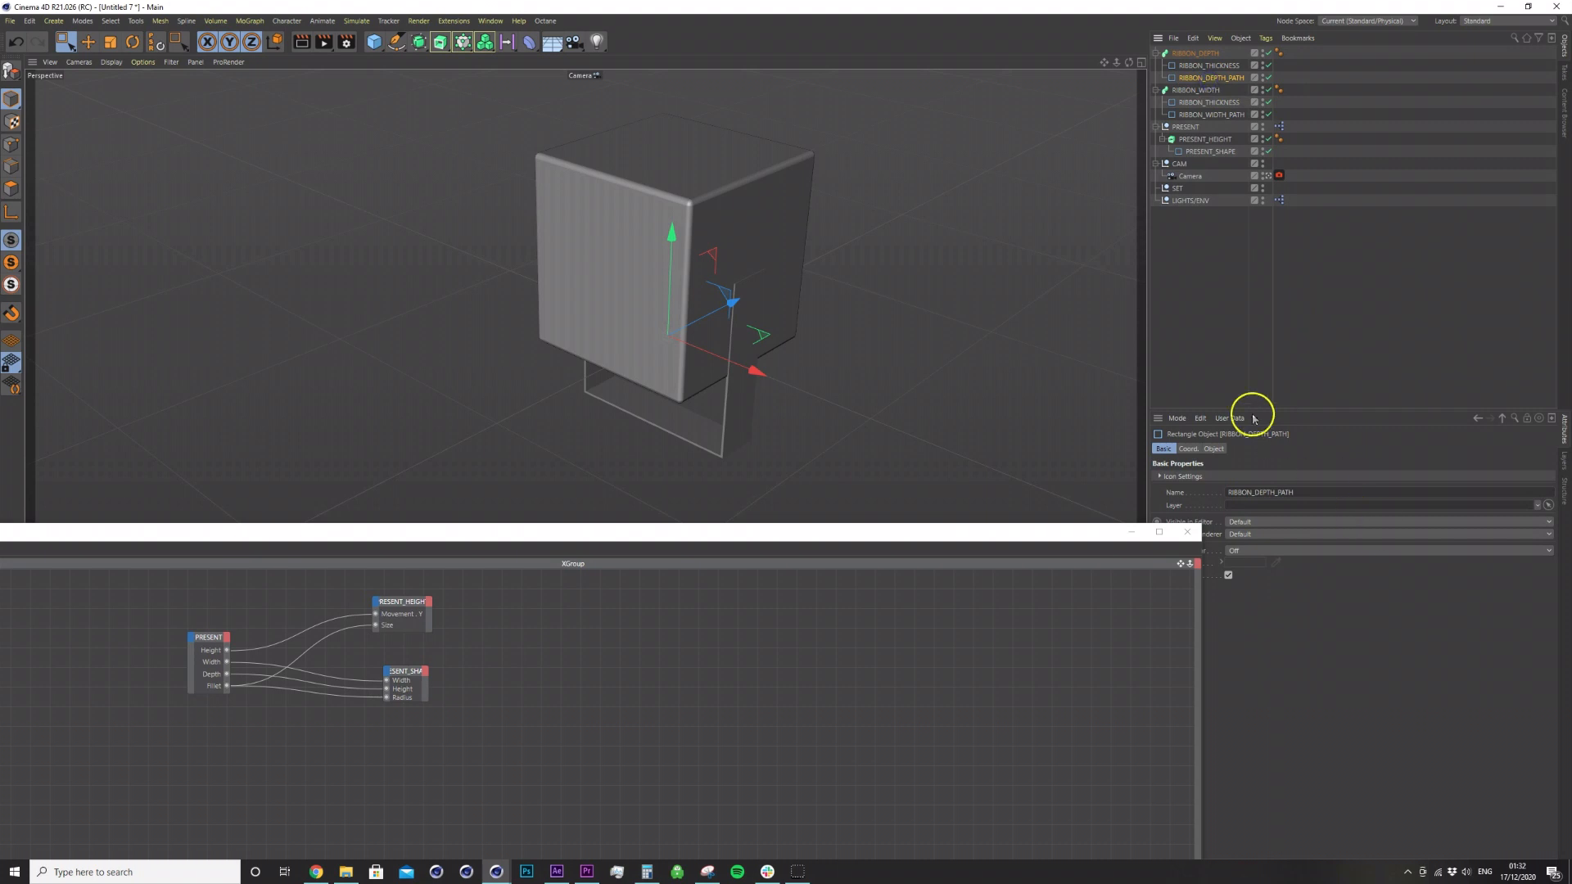
{"action": "left_click", "coordinate": [1214, 448]}
{"action": "left_click", "coordinate": [1277, 530]}
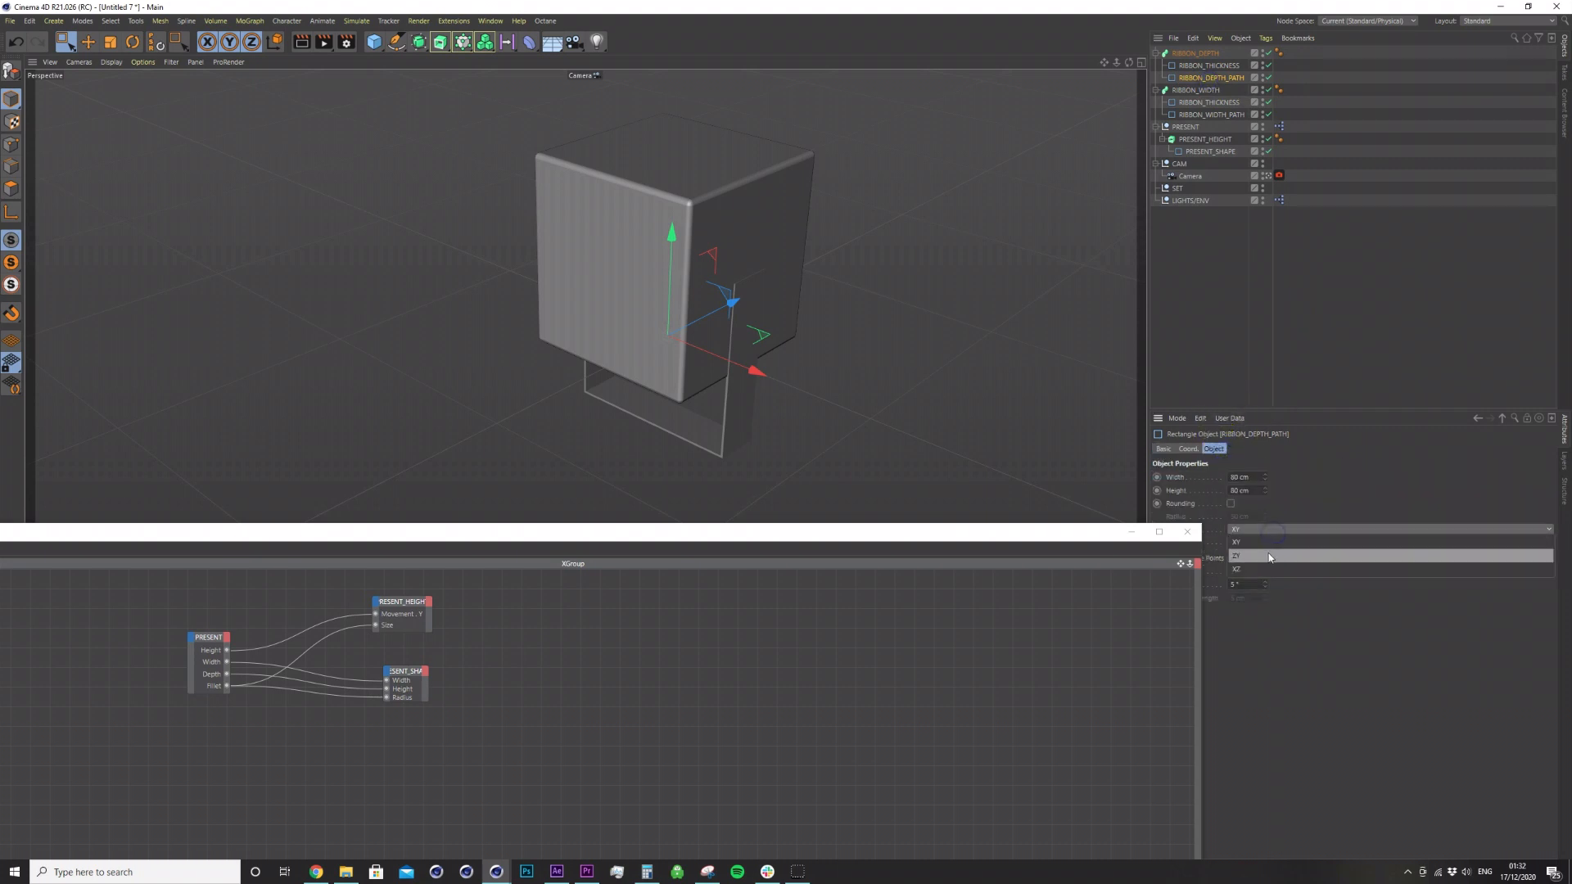
{"action": "left_click", "coordinate": [1268, 556]}
{"action": "left_click_drag", "start_coordinate": [975, 537], "coordinate": [1091, 512]}
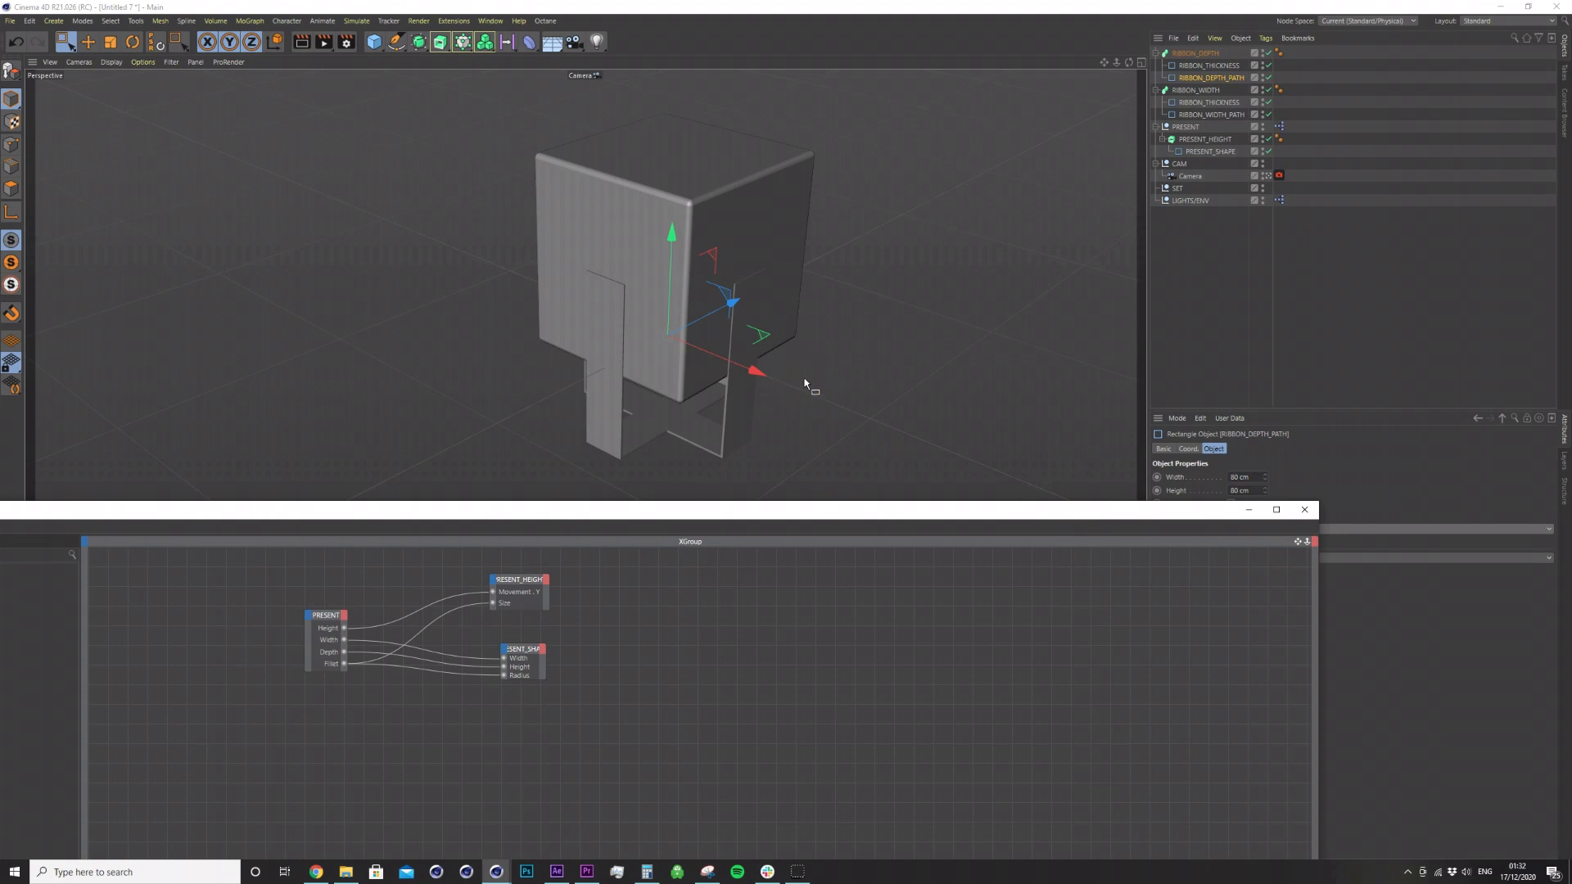
{"action": "left_click", "coordinate": [1358, 311]}
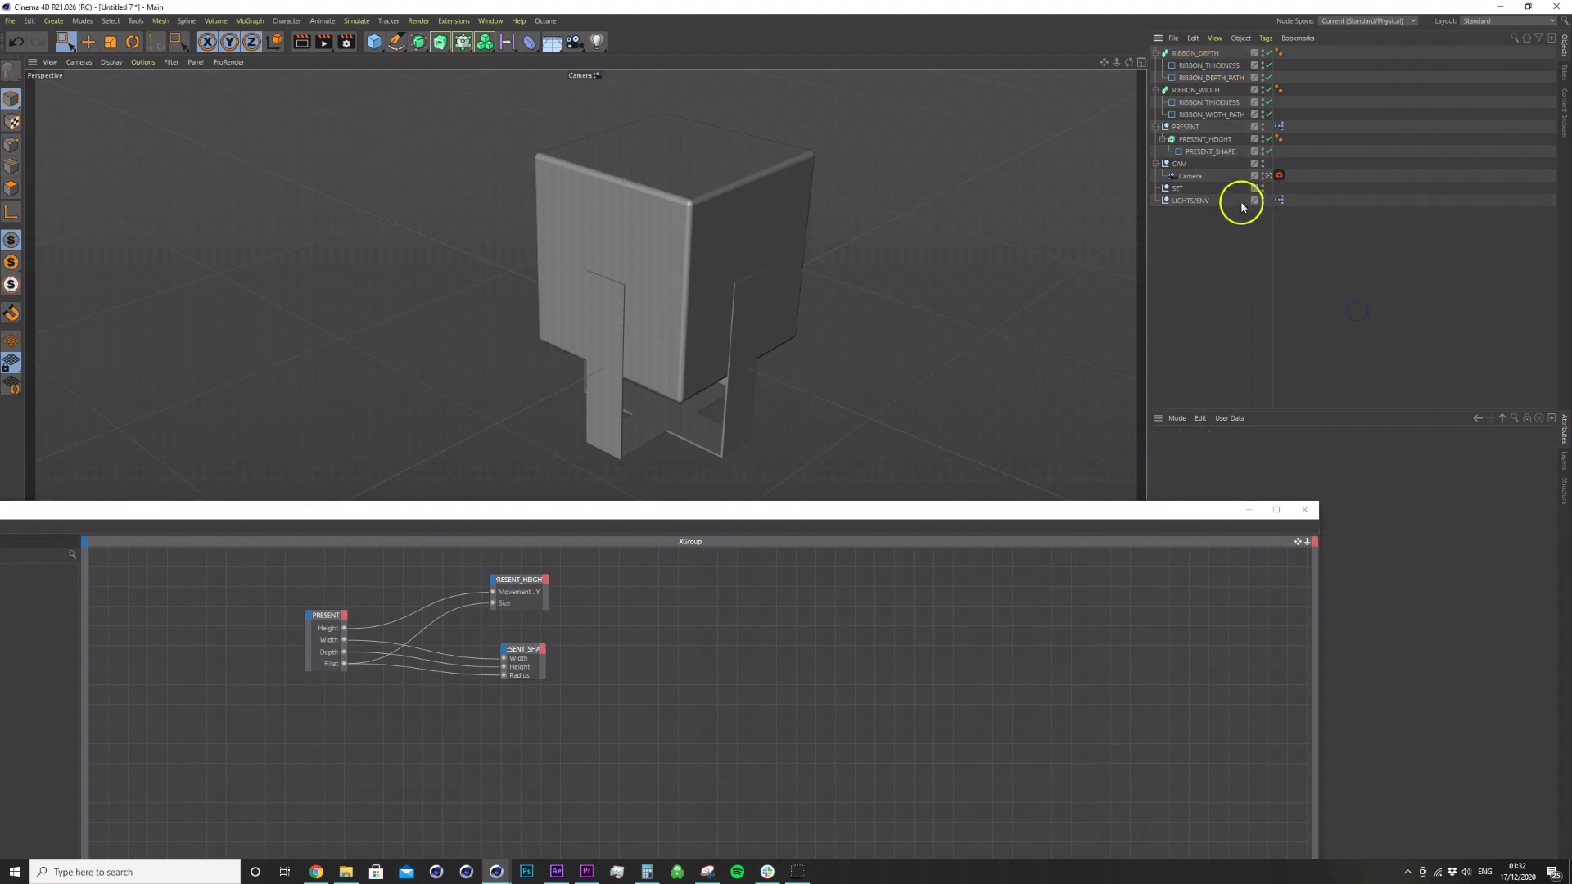
Collapse both ribbon sweeps and create a null named RIBBON inside the PRESENT group.
{"action": "left_click", "coordinate": [1154, 53]}
{"action": "left_click", "coordinate": [1155, 65]}
{"action": "left_click", "coordinate": [1197, 65]}
{"action": "left_click", "coordinate": [1201, 54], "text": "shift"}
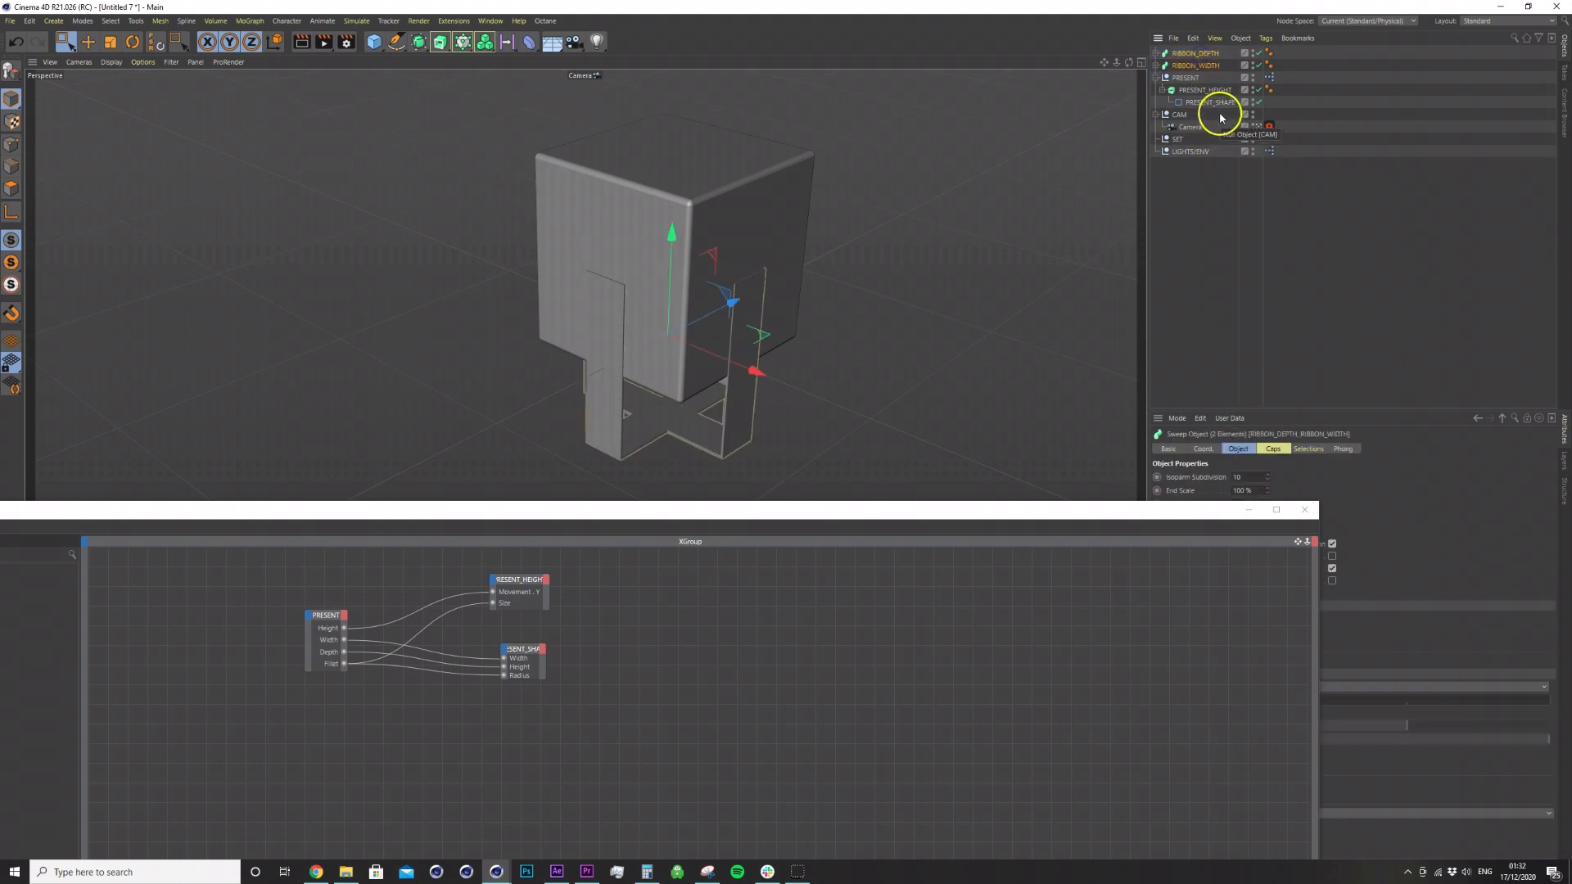
{"action": "left_click", "coordinate": [1185, 78]}
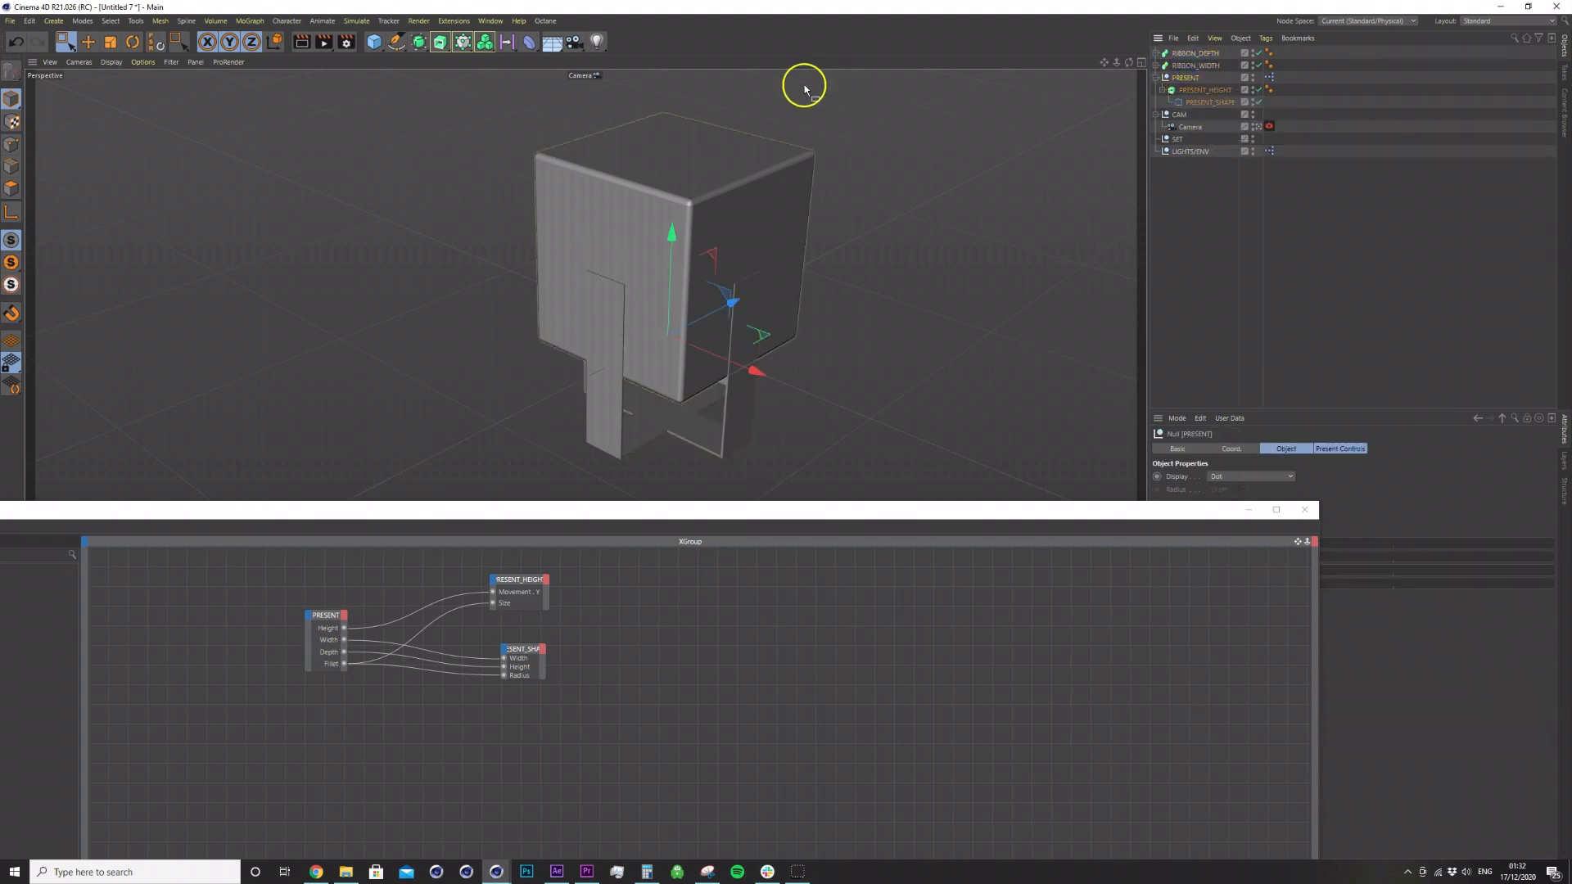
{"action": "left_click_drag", "start_coordinate": [374, 42], "coordinate": [417, 58]}
{"action": "left_click", "coordinate": [418, 59]}
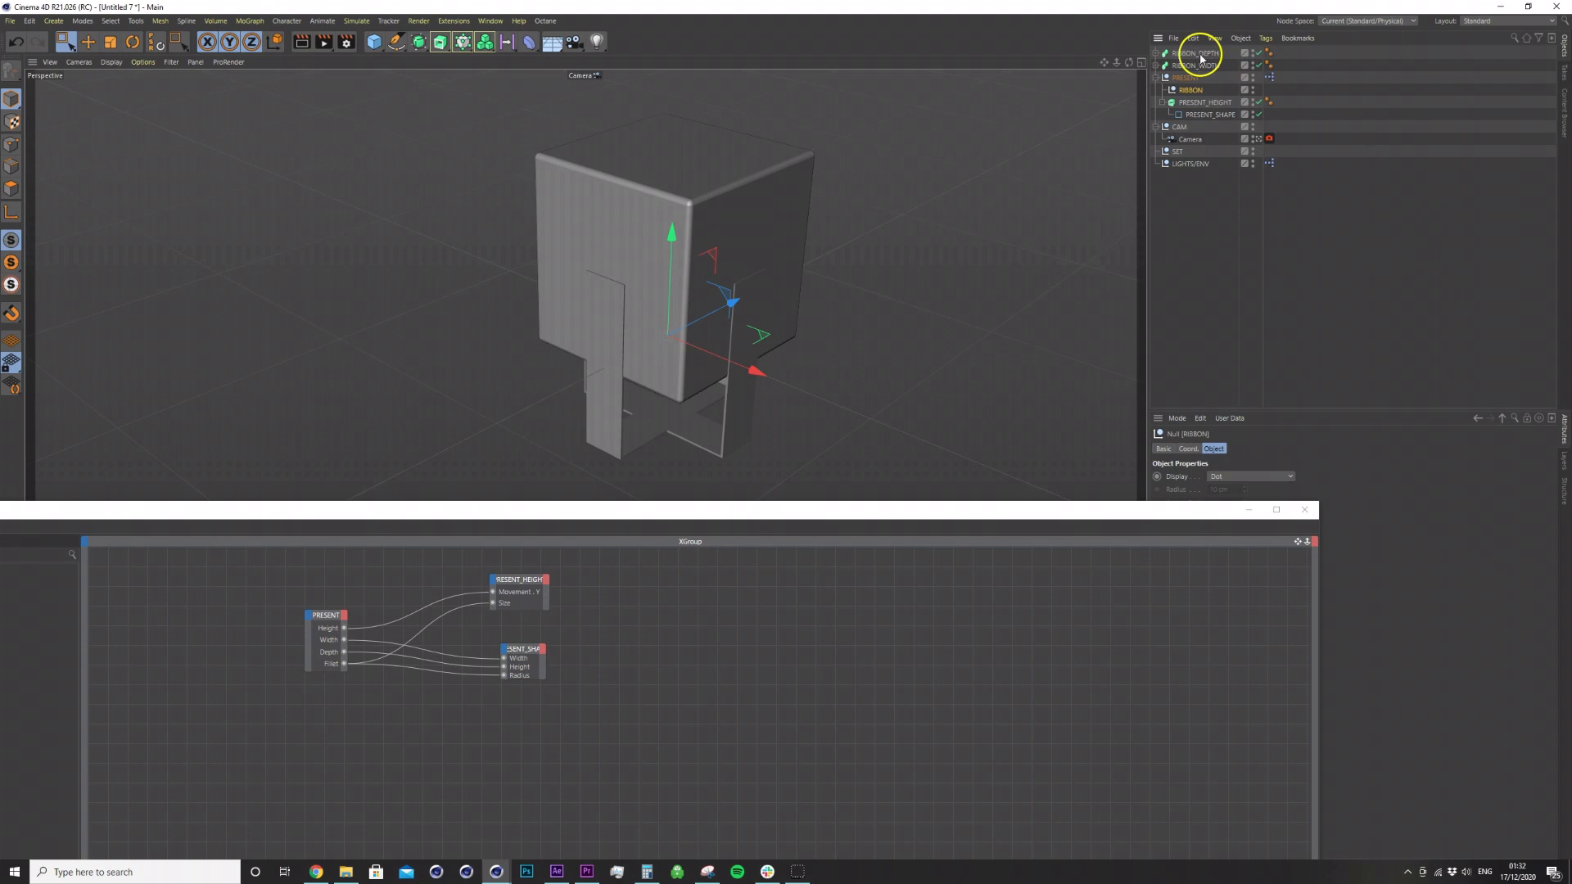
Move the RIBBON_DEPTH and RIBBON_WIDTH sweeps into the RIBBON null.
{"action": "left_click", "coordinate": [1195, 53]}
{"action": "left_click", "coordinate": [1195, 65], "text": "shift"}
{"action": "left_click_drag", "start_coordinate": [1197, 65], "coordinate": [1198, 90]}
{"action": "left_click", "coordinate": [1442, 238]}
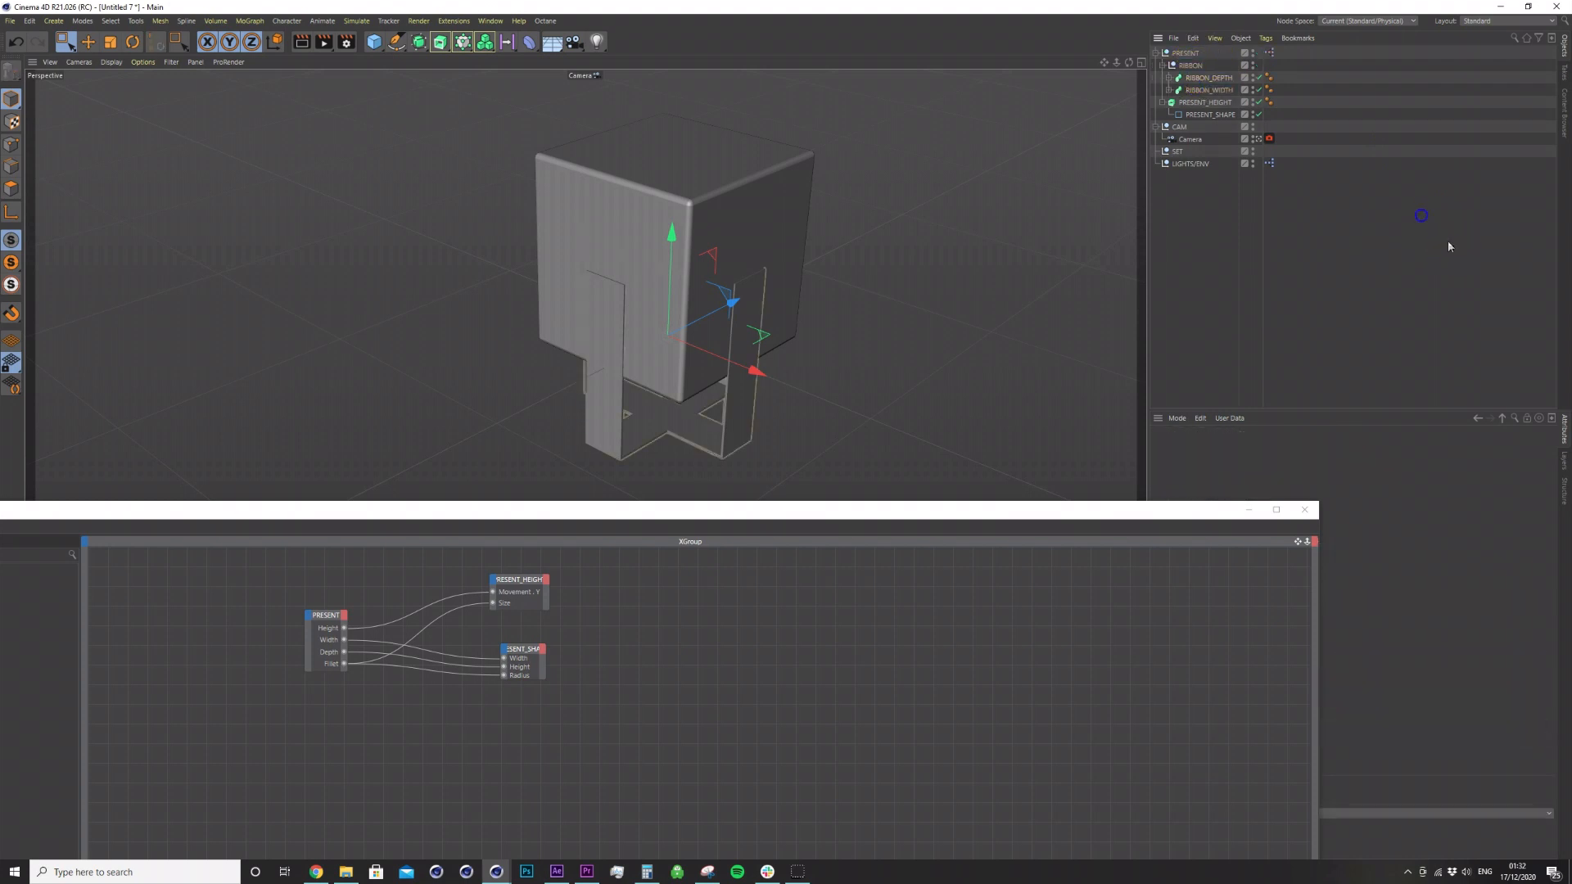
Add a user data separator named Ribbon Controls below Fillet in the Present Controls group of the PRESENT null.
{"action": "left_click", "coordinate": [1191, 56]}
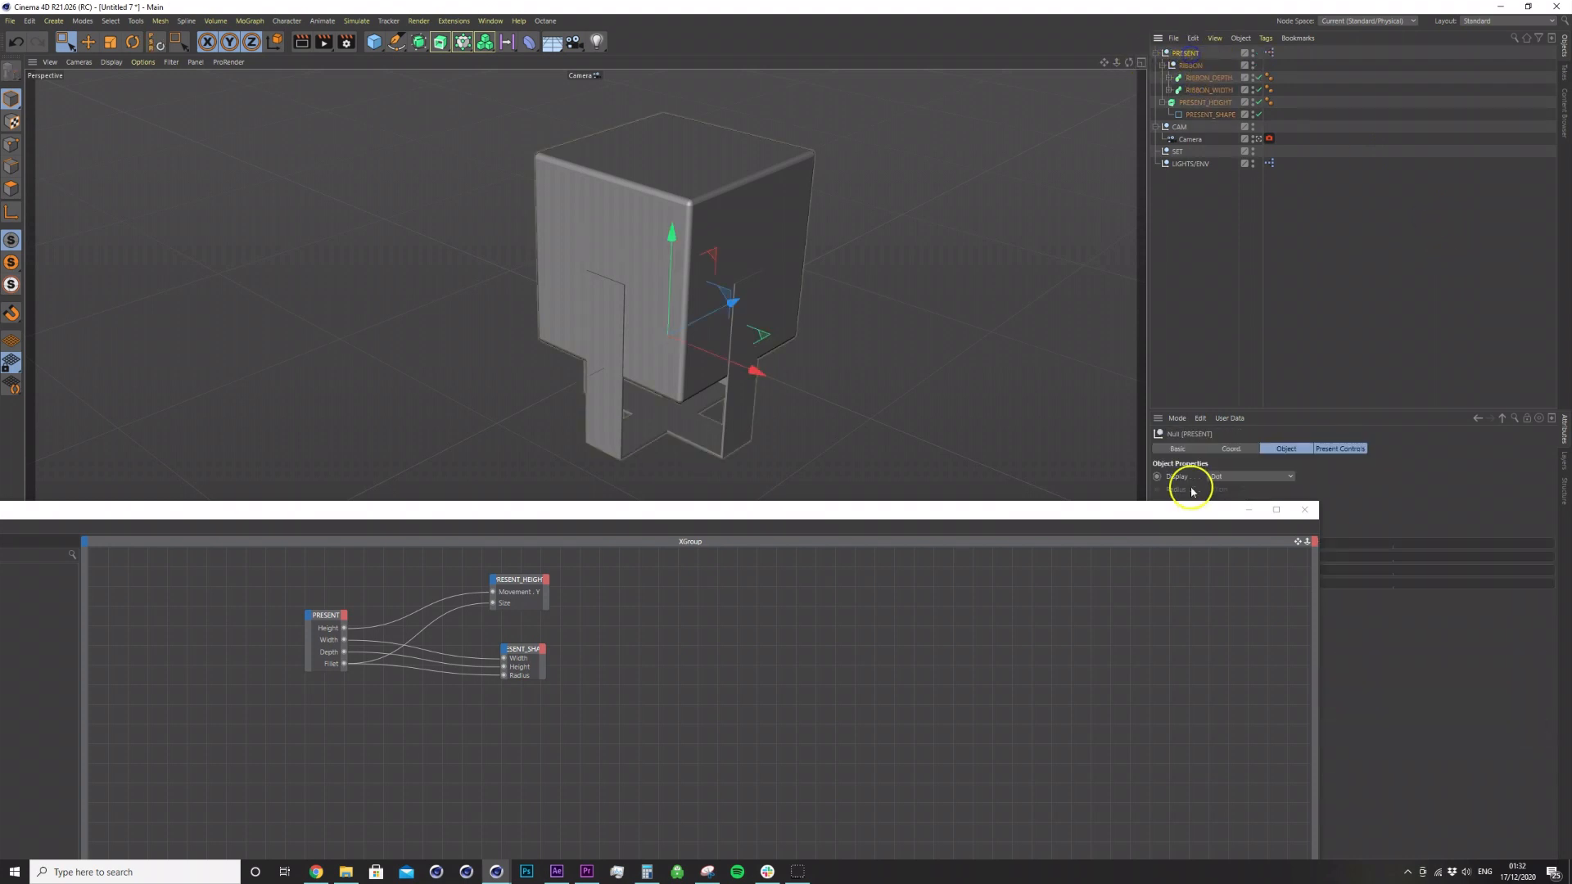
{"action": "left_click_drag", "start_coordinate": [1192, 514], "coordinate": [828, 337]}
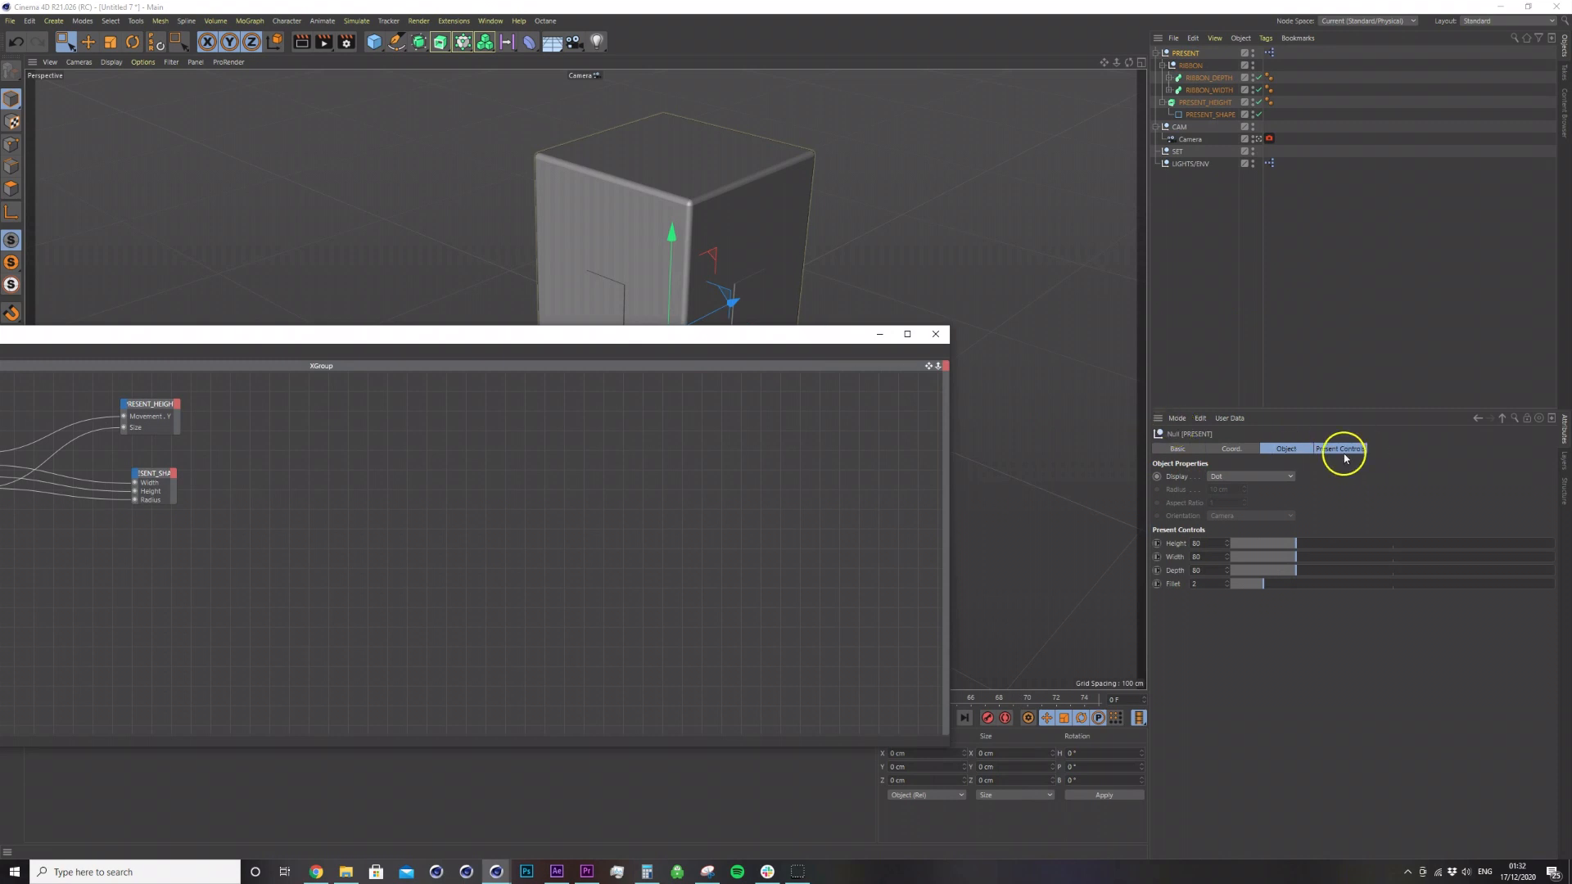
{"action": "left_click", "coordinate": [1356, 448]}
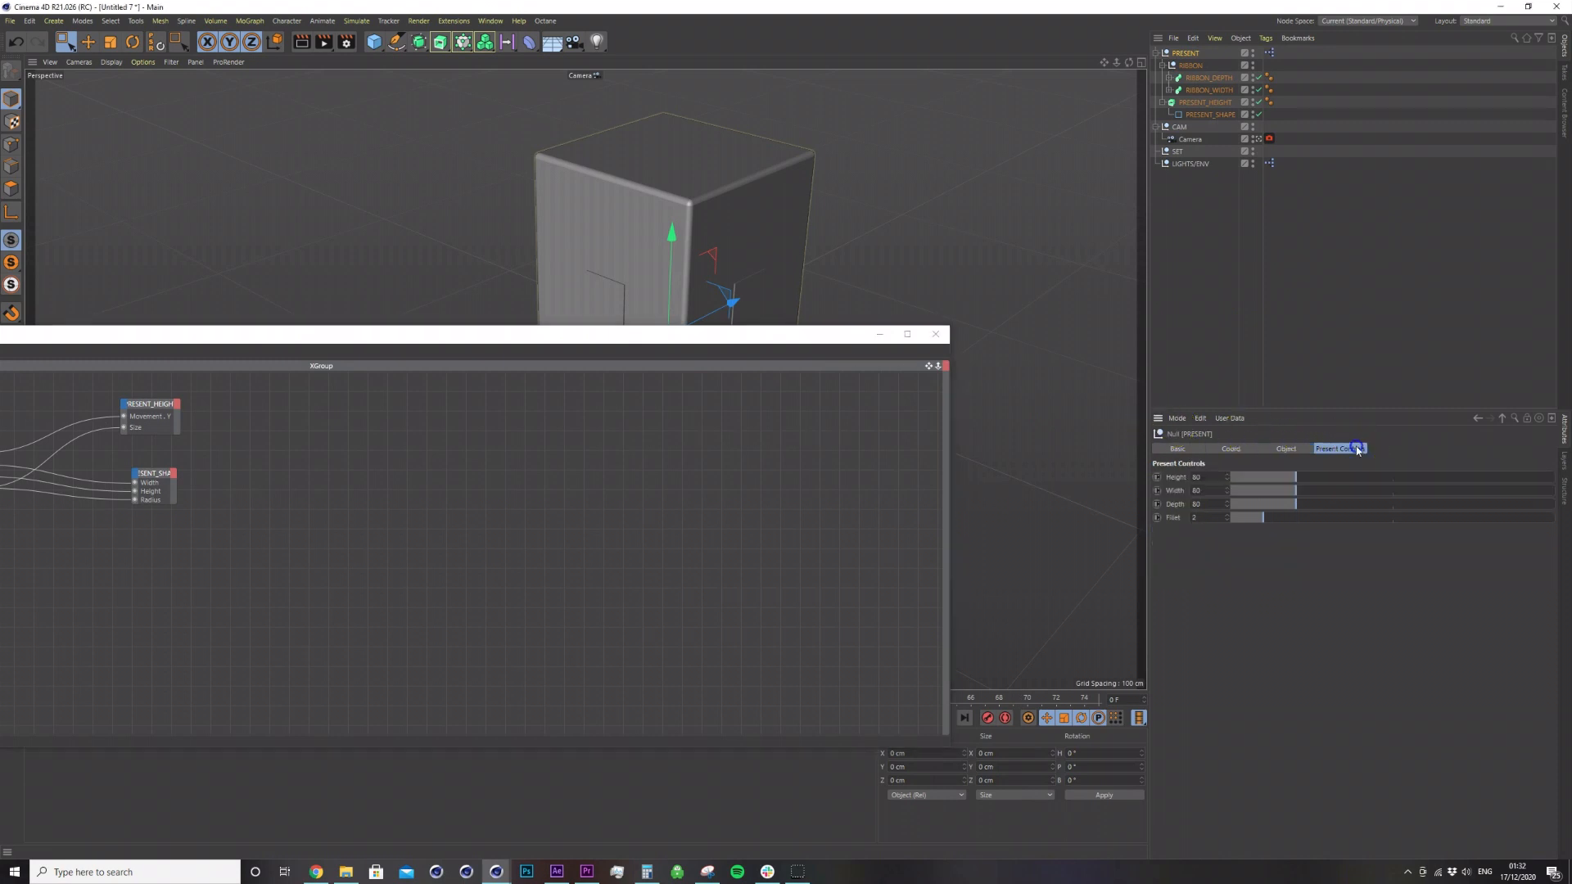
{"action": "left_click", "coordinate": [1228, 418]}
{"action": "left_click", "coordinate": [1244, 447]}
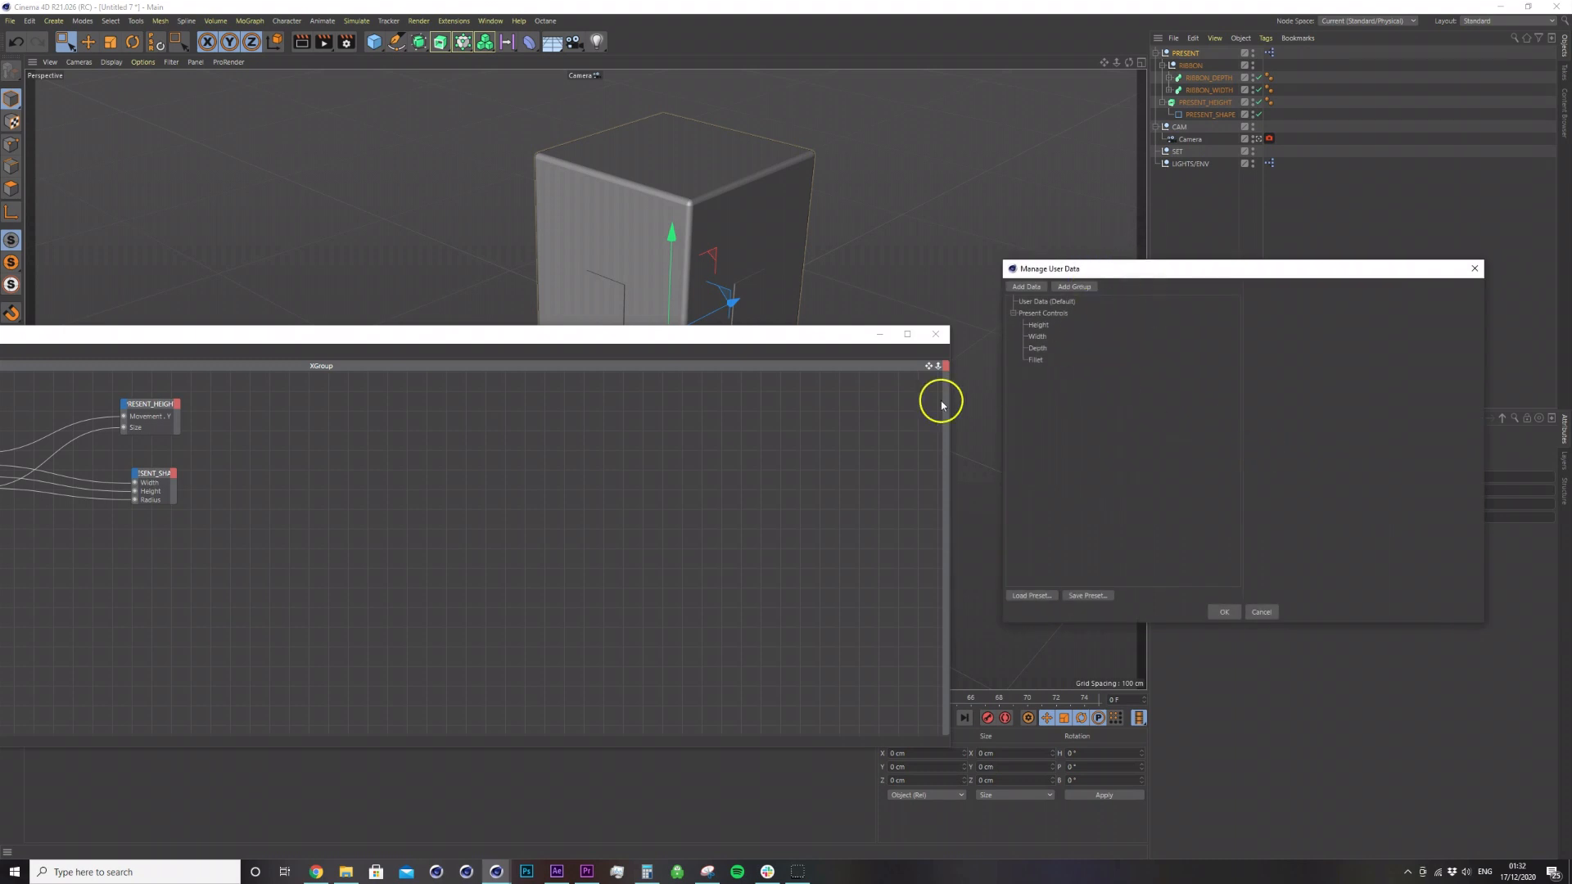
{"action": "left_click", "coordinate": [1026, 287]}
{"action": "left_click_drag", "start_coordinate": [1033, 318], "coordinate": [1036, 372]}
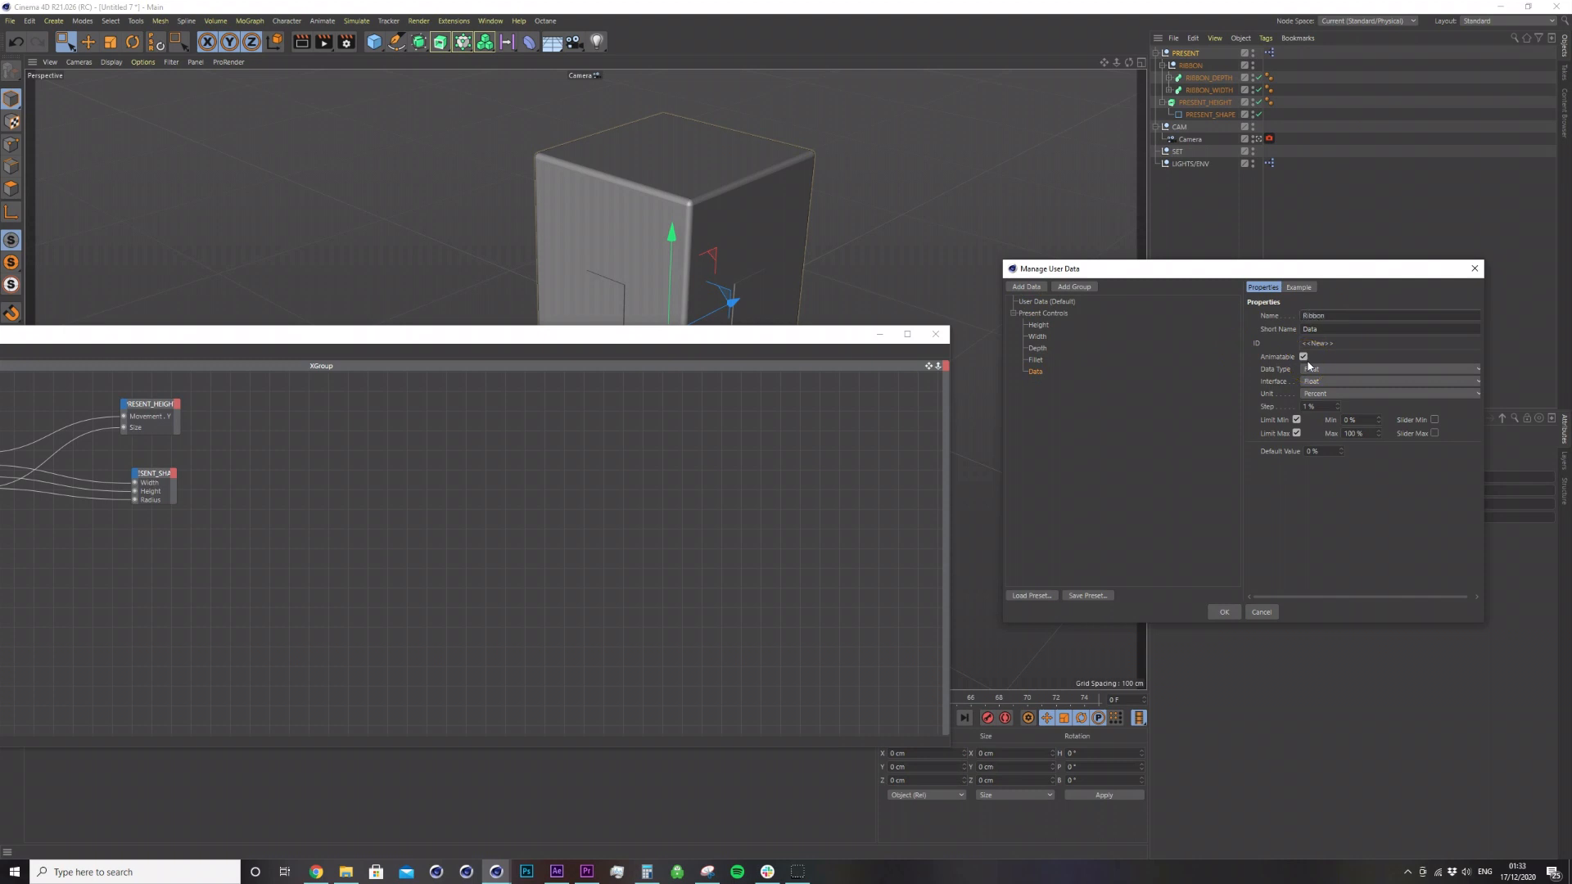
{"action": "type", "text": "Ribbon Controls"}
{"action": "left_click", "coordinate": [1322, 369]}
{"action": "left_click", "coordinate": [1317, 768]}
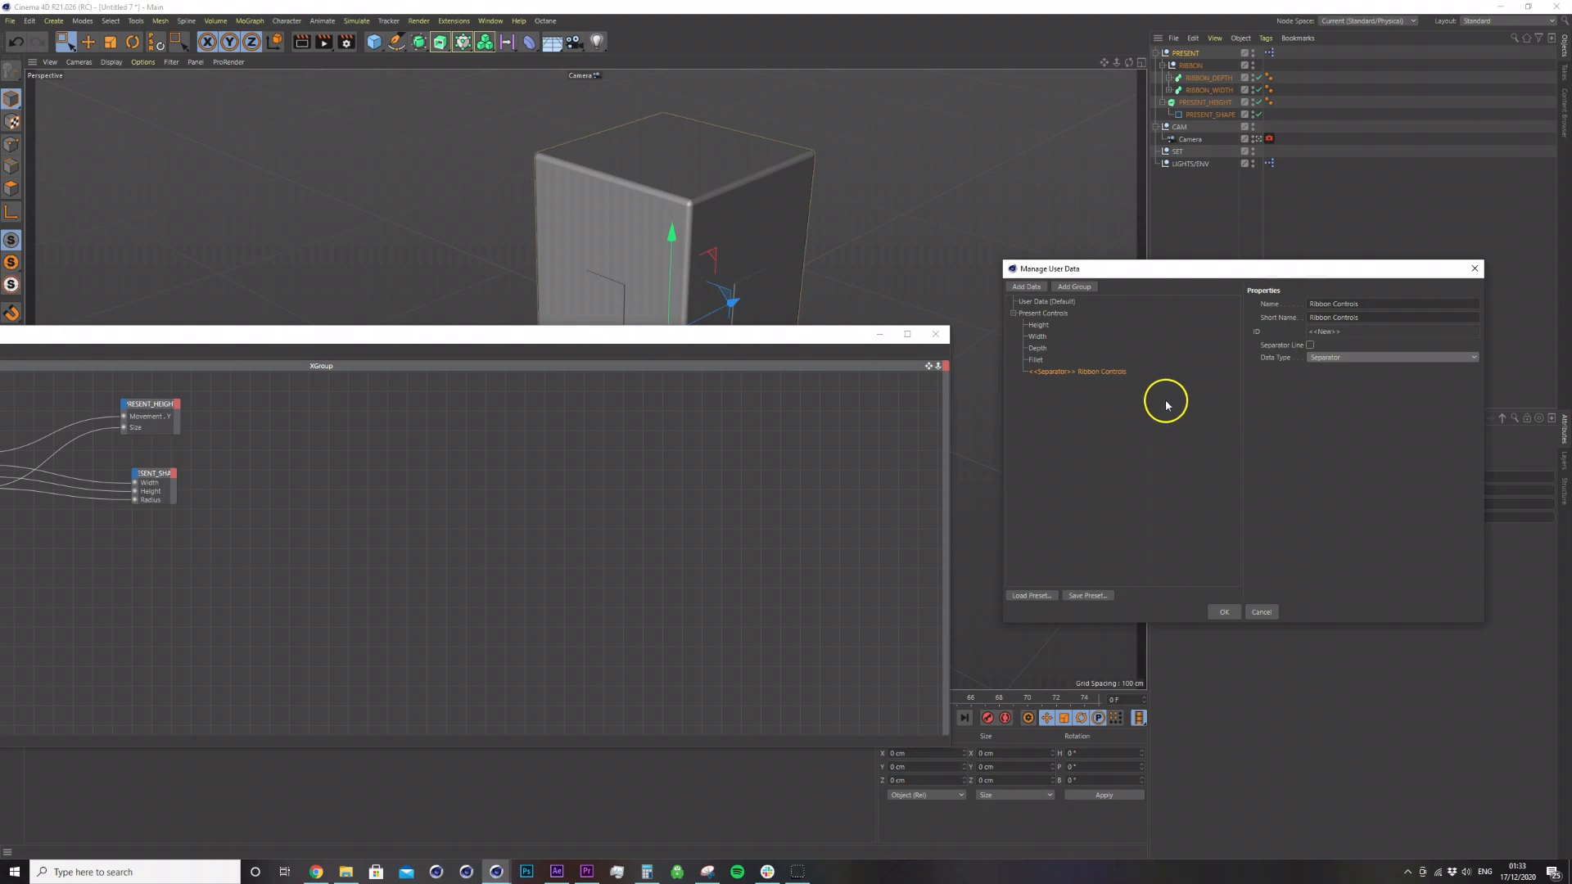
Add a Ribbon Thickness user data entry as a Float Slider with unit Real, maximum 20, slider maximum enabled and default value 1.
{"action": "left_click", "coordinate": [1024, 286]}
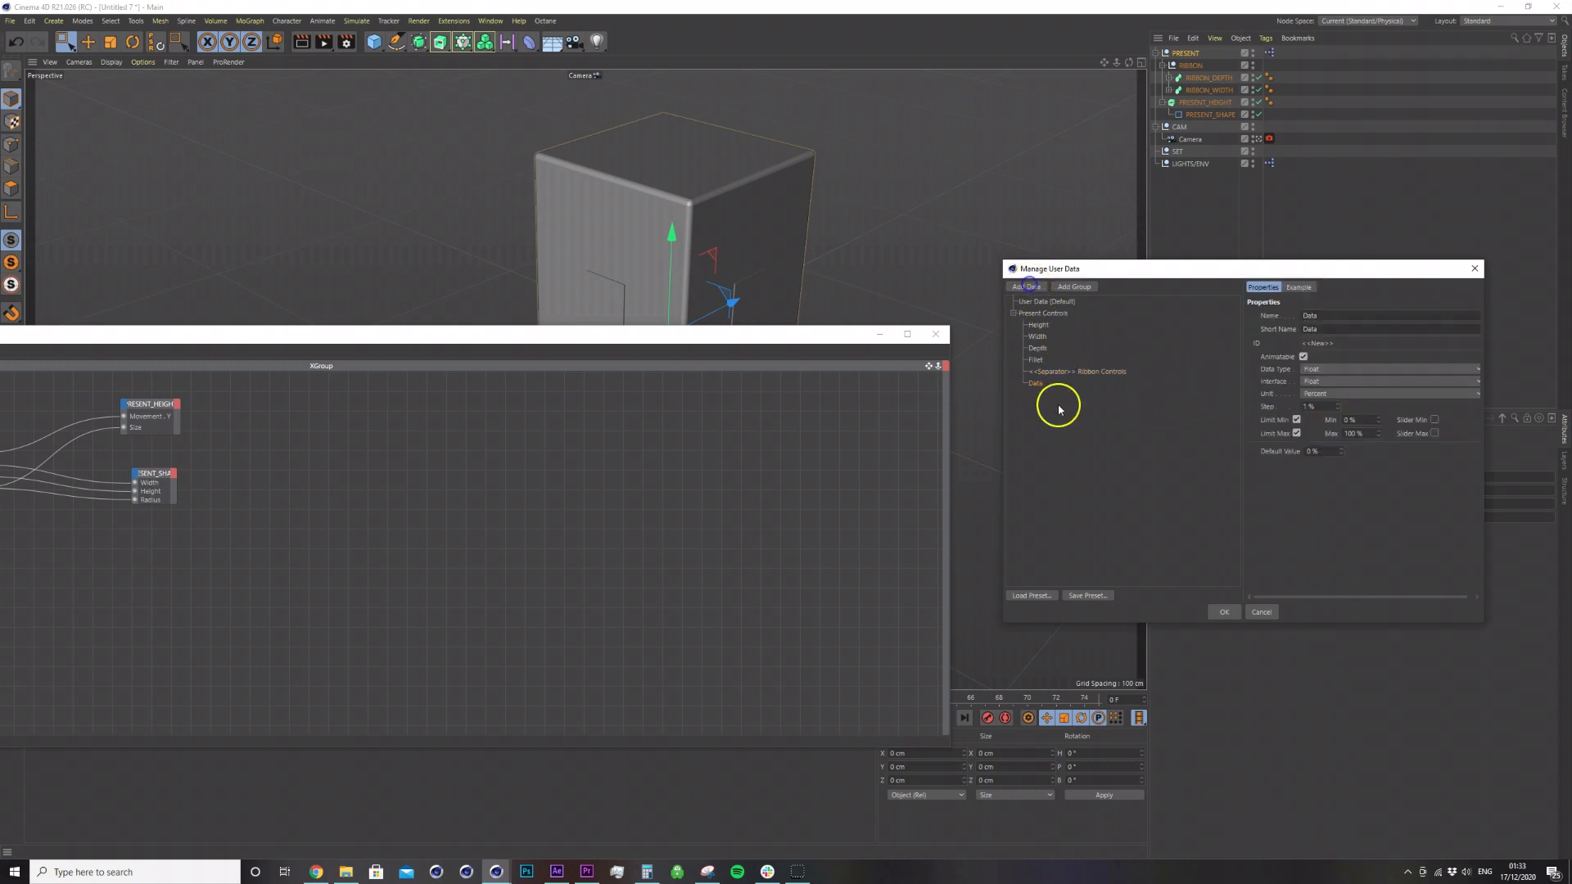
{"action": "left_click", "coordinate": [1333, 317]}
{"action": "left_click", "coordinate": [1324, 382]}
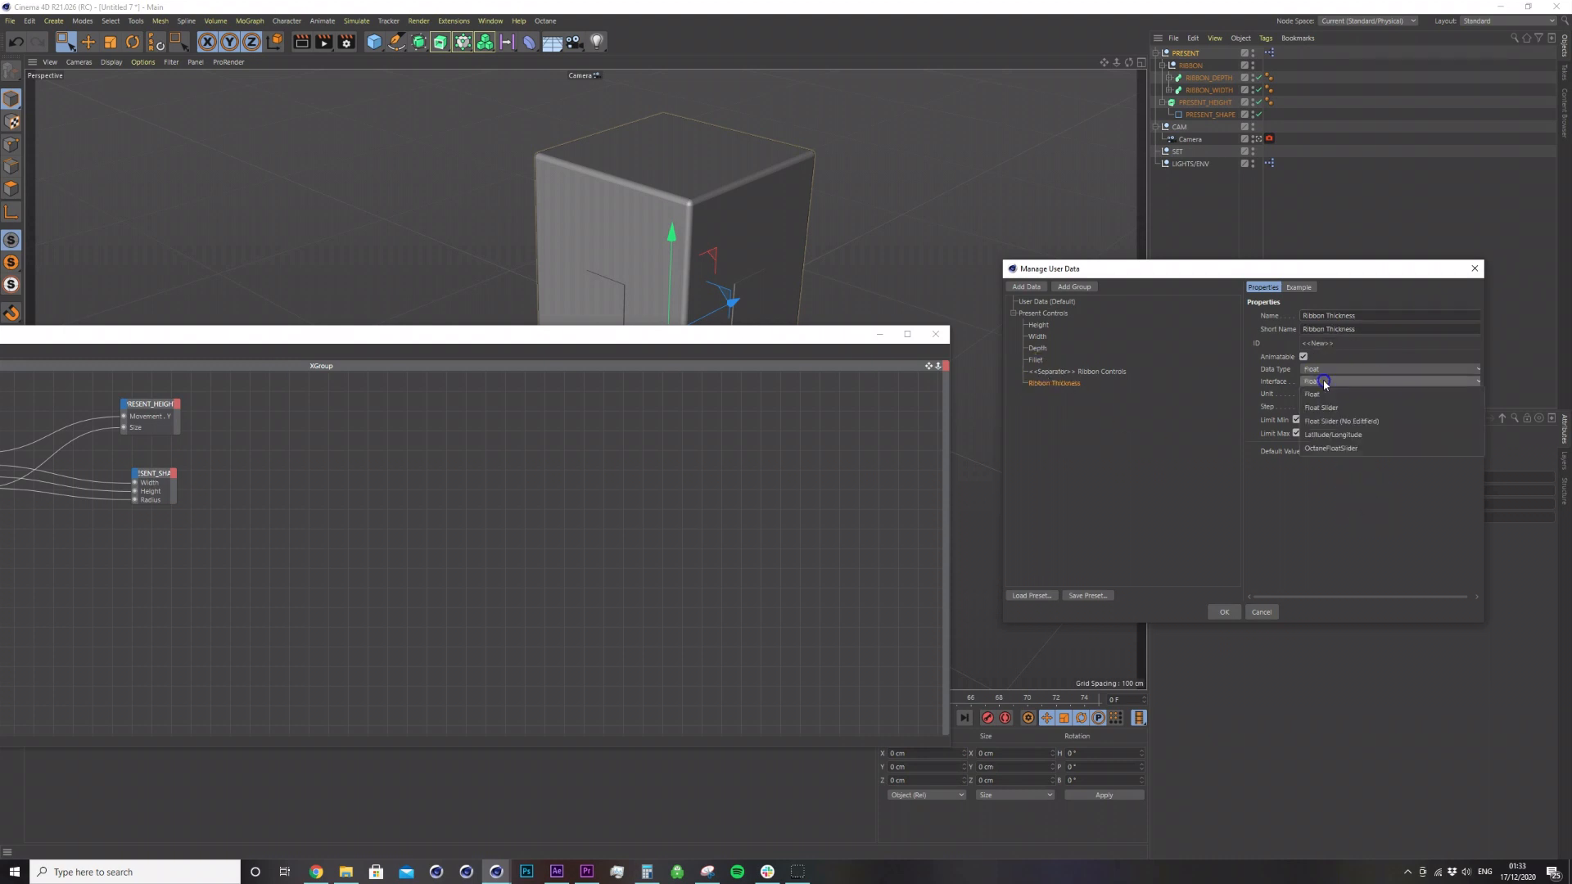
{"action": "left_click", "coordinate": [1321, 407]}
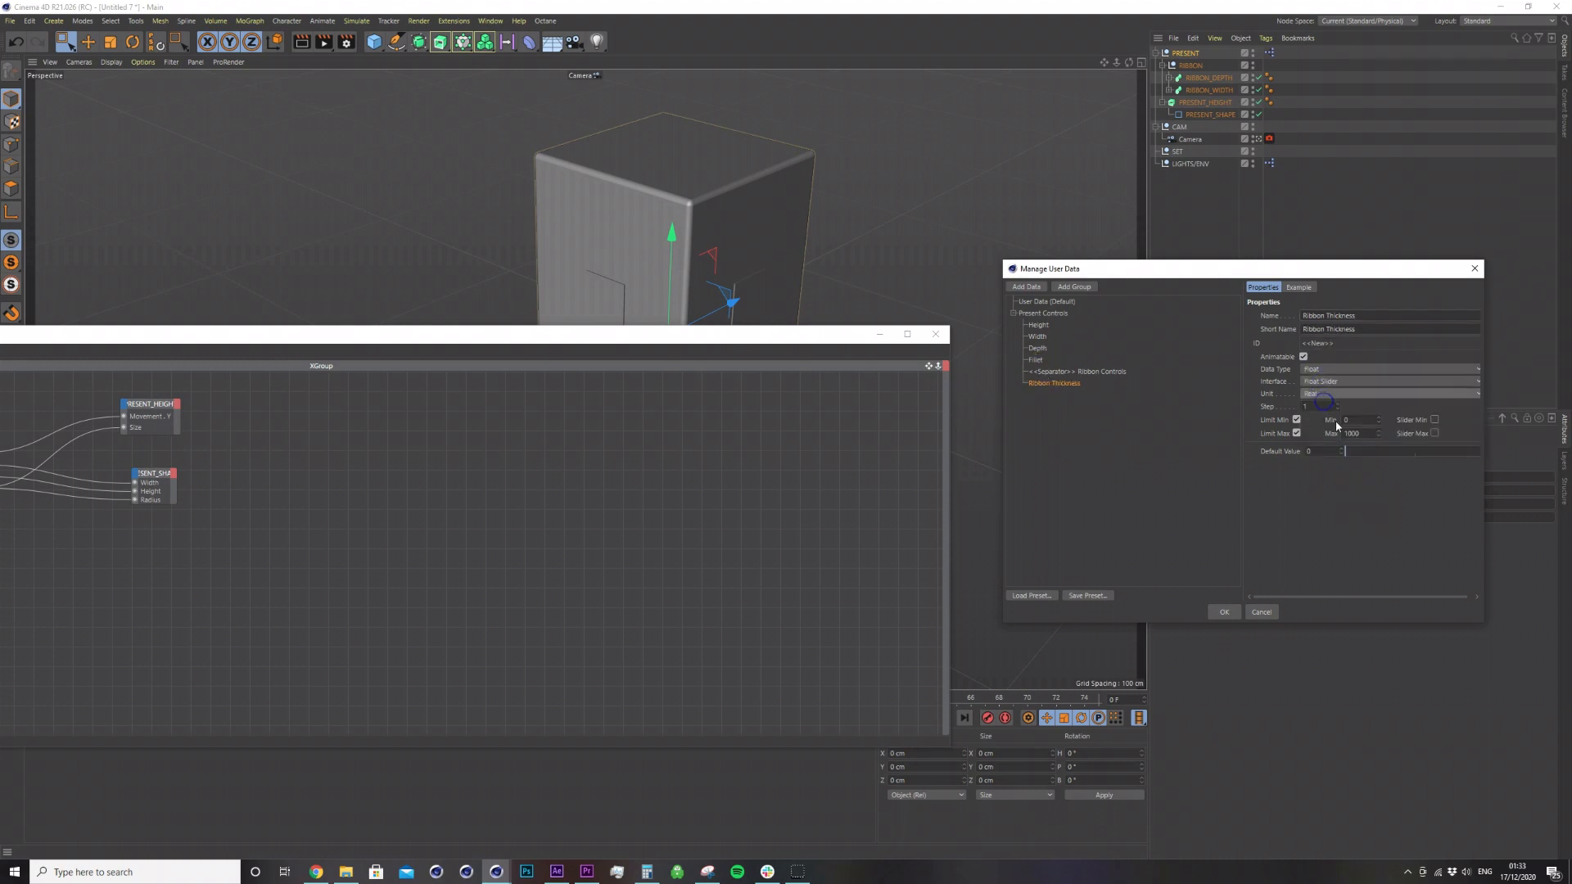
{"action": "left_click_drag", "start_coordinate": [1348, 275], "coordinate": [1223, 300]}
{"action": "double_click", "coordinate": [1072, 487]}
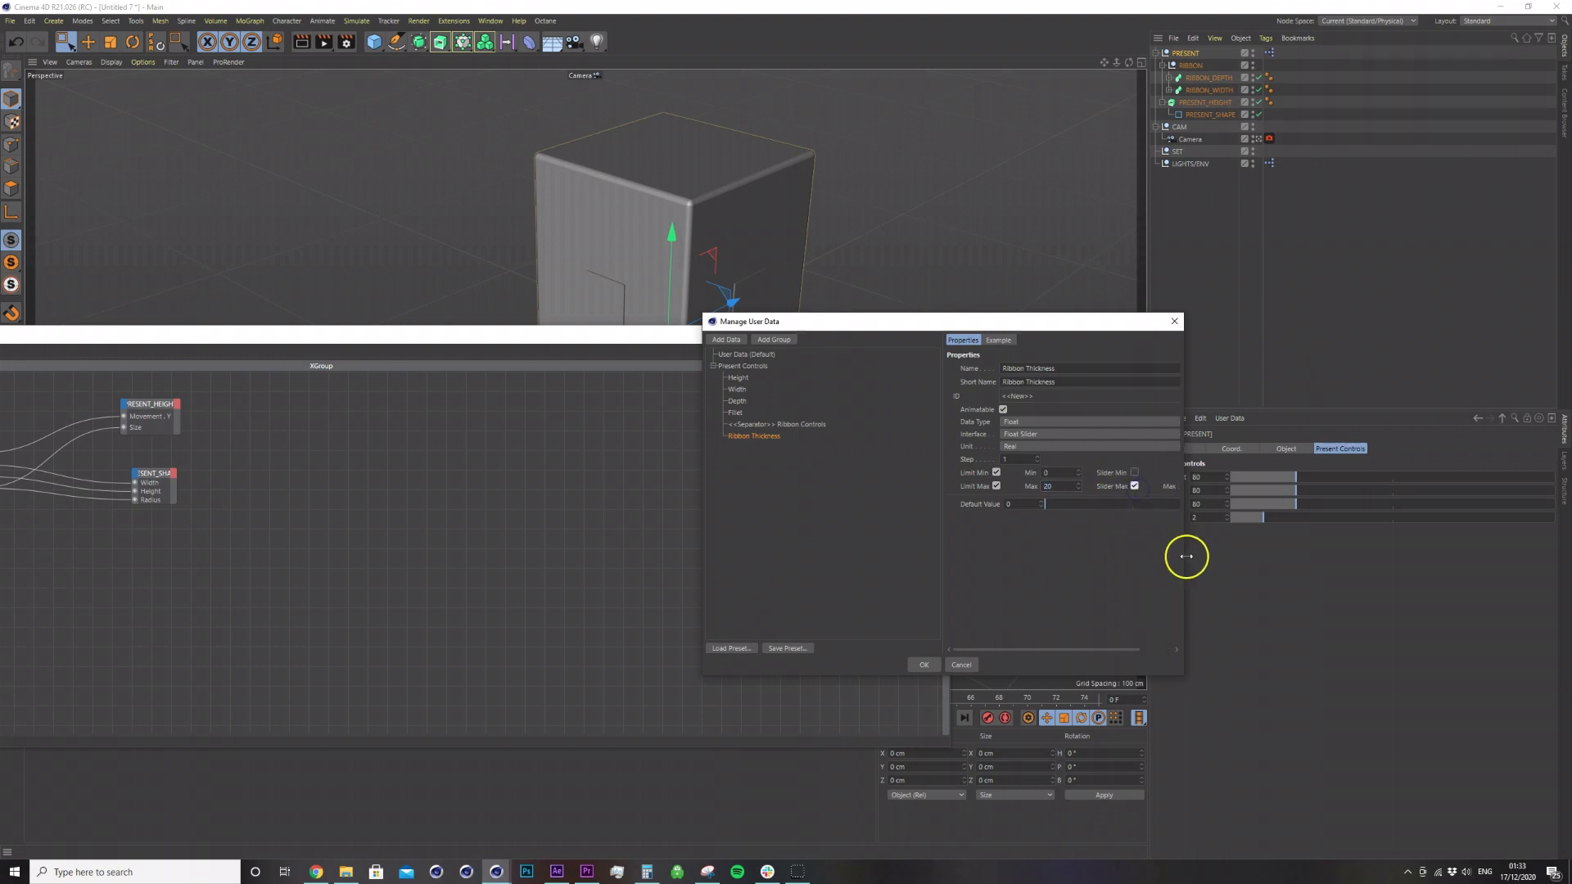
{"action": "left_click_drag", "start_coordinate": [1186, 556], "coordinate": [1303, 557]}
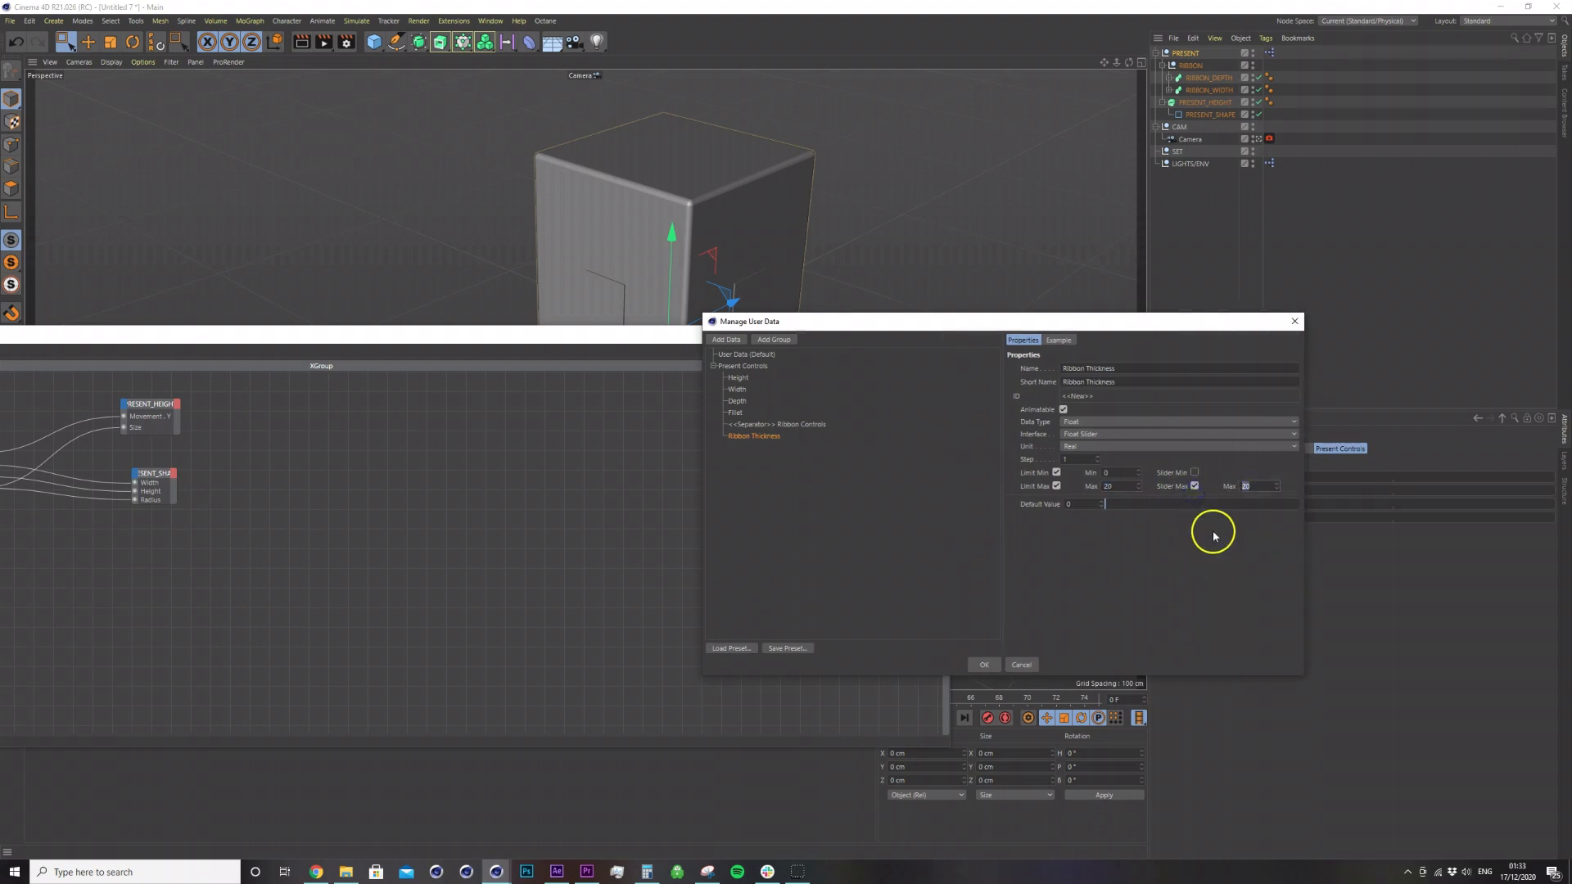
{"action": "type", "text": "0"}
{"action": "left_click", "coordinate": [1067, 503]}
Duplicate the Ribbon Thickness entry, name the copy Ribbon Width with a default value of 5, and accept the user data.
{"action": "right_click", "coordinate": [756, 438]}
{"action": "left_click_drag", "start_coordinate": [1086, 369], "coordinate": [1195, 370]}
{"action": "key", "text": "Return"}
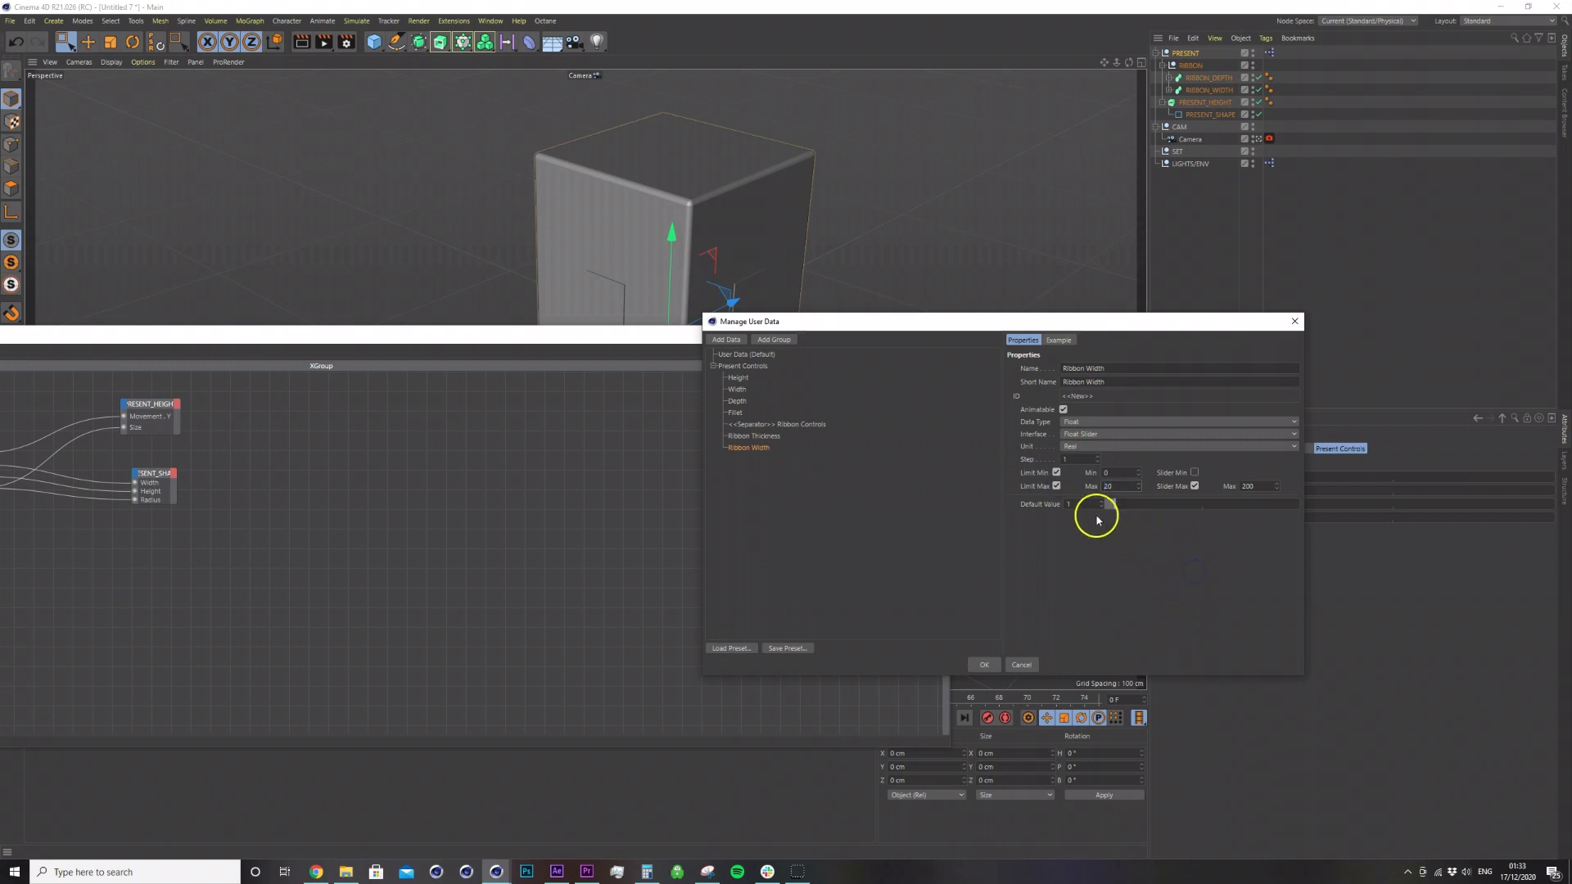
{"action": "type", "text": "5"}
{"action": "left_click", "coordinate": [1175, 593]}
{"action": "left_click", "coordinate": [986, 665]}
Add Ribbon Thickness and Ribbon Width output ports to the PRESENT node in the XPresso graph.
{"action": "double_click", "coordinate": [720, 339]}
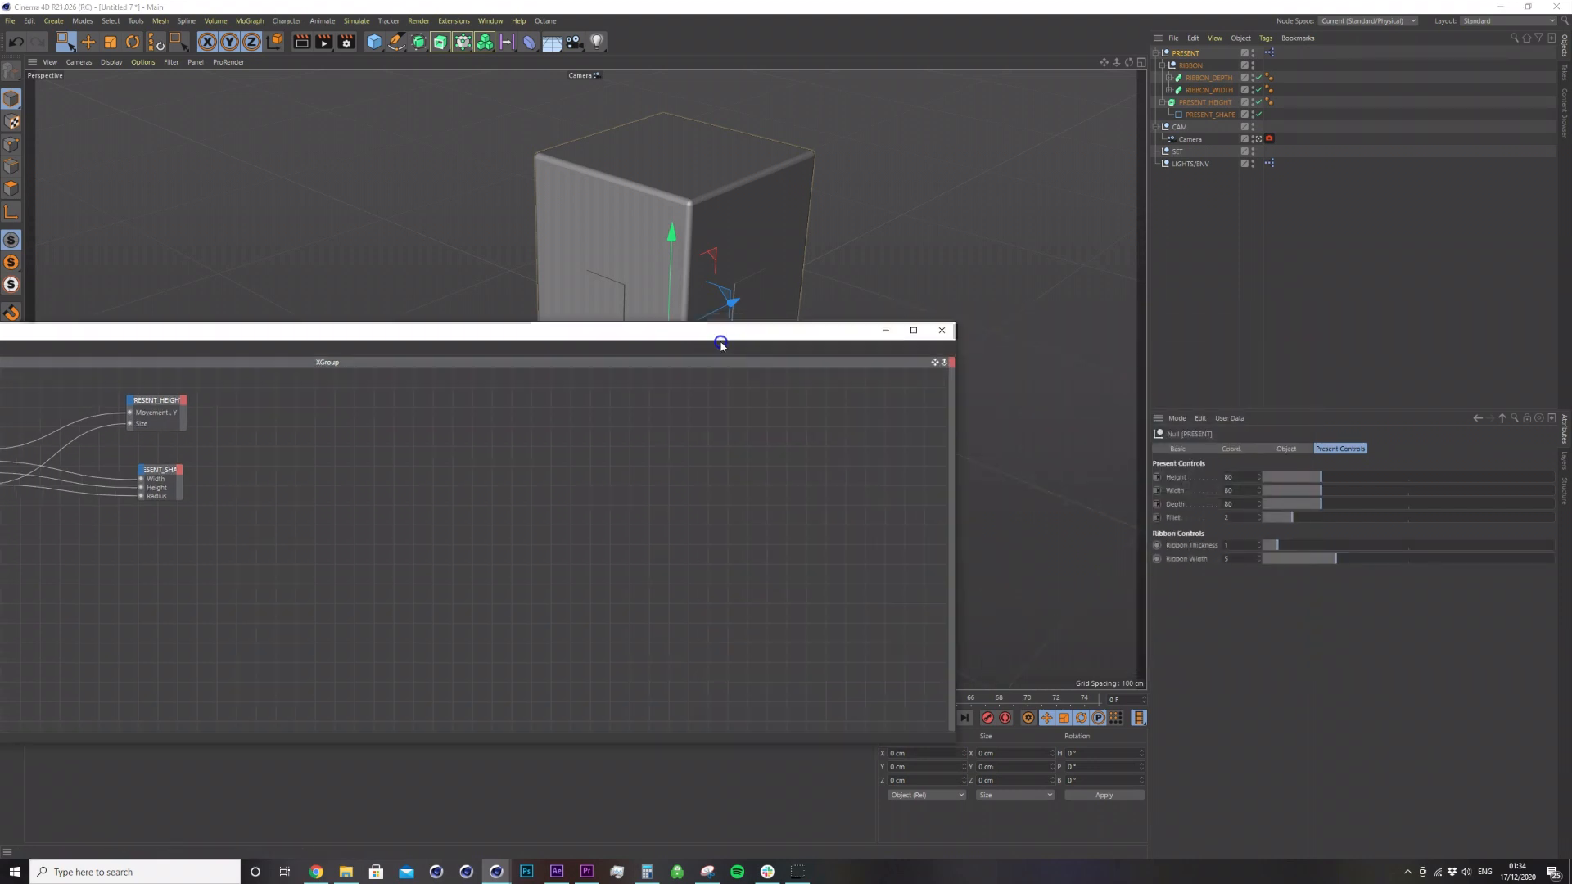
{"action": "left_click", "coordinate": [401, 417]}
{"action": "mouse_move", "coordinate": [428, 524]}
{"action": "left_click", "coordinate": [515, 561]}
{"action": "left_click", "coordinate": [403, 418]}
{"action": "mouse_move", "coordinate": [451, 497]}
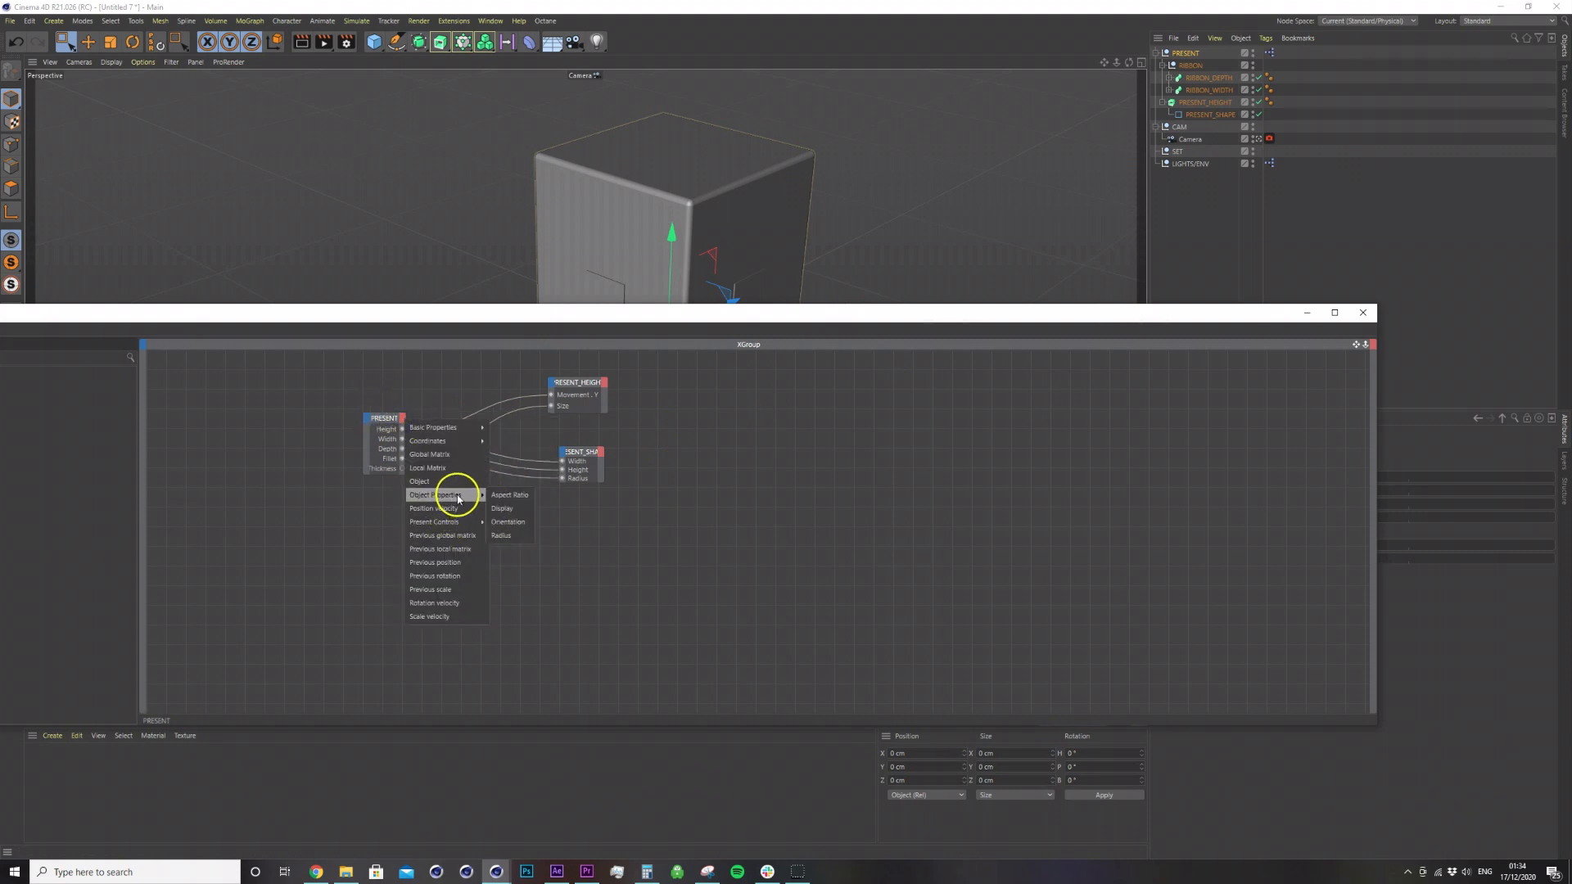
{"action": "left_click", "coordinate": [525, 575]}
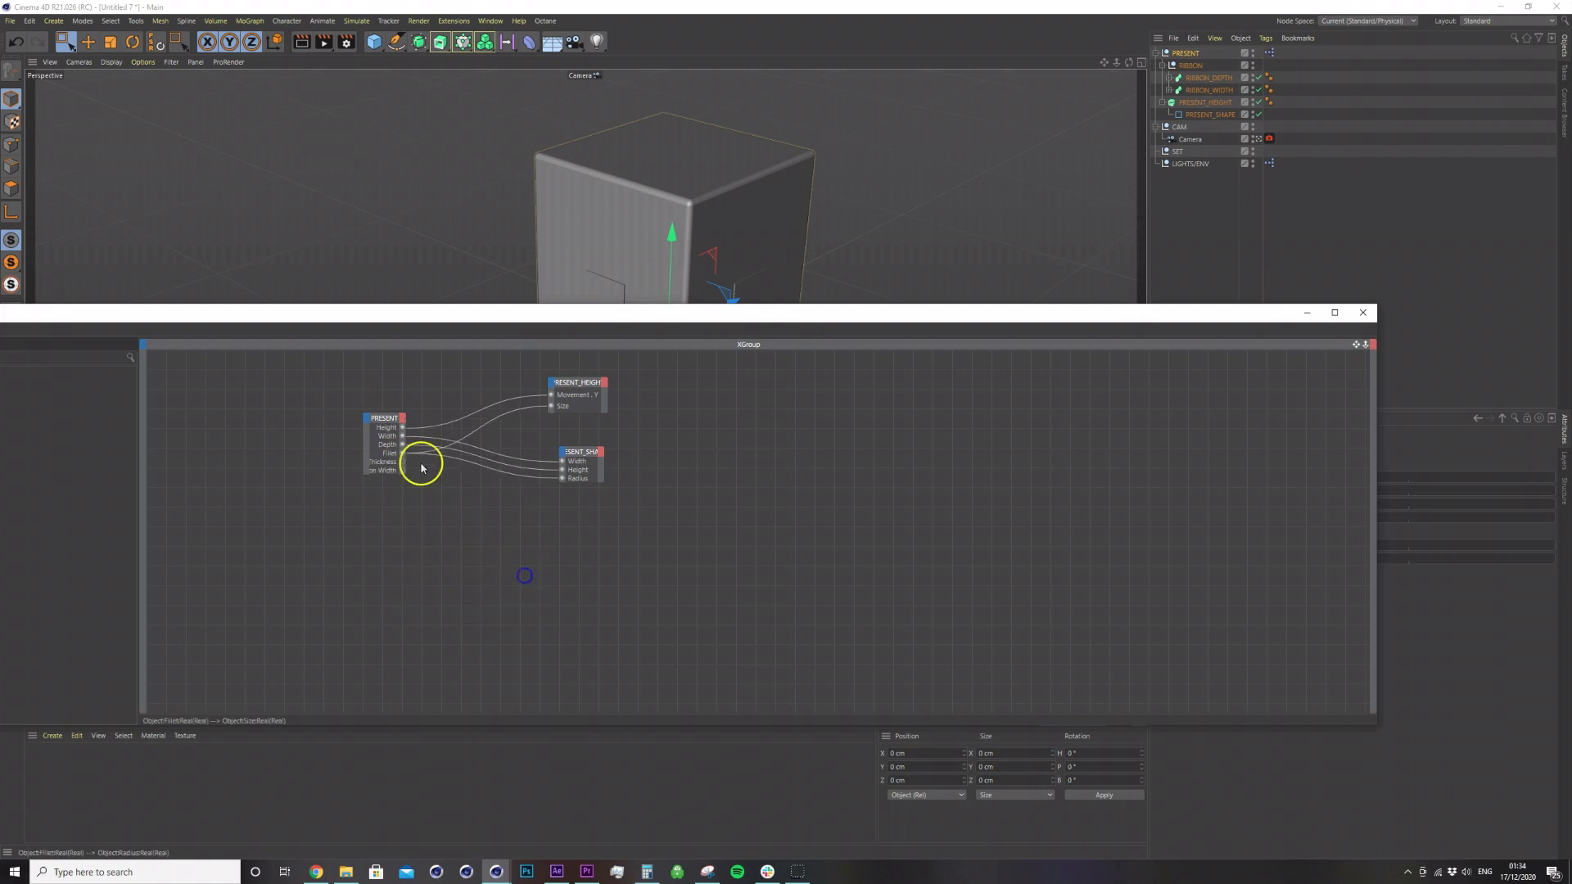
Enlarge the PRESENT, PRESENT_HEIGHT and PRESENT_SHAPE nodes to fit their full names and arrange them neatly.
{"action": "left_click", "coordinate": [387, 420]}
{"action": "left_click_drag", "start_coordinate": [403, 423], "coordinate": [327, 402]}
{"action": "left_click", "coordinate": [585, 455]}
{"action": "left_click_drag", "start_coordinate": [585, 455], "coordinate": [574, 383]}
{"action": "left_click", "coordinate": [571, 383]}
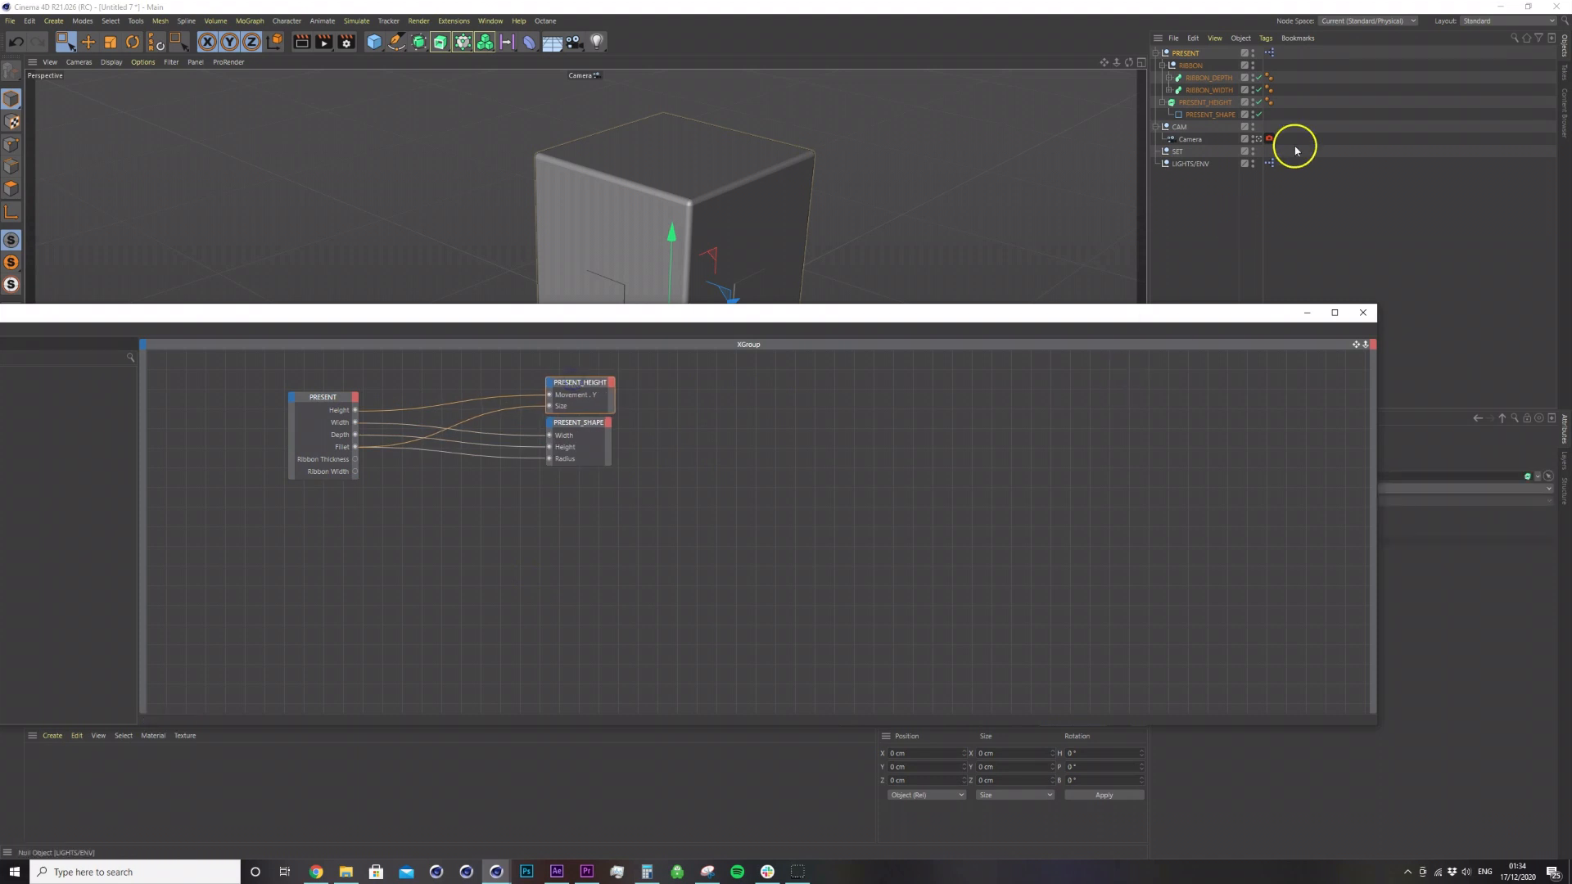
Add the RIBBON_THICKNESS spline of the RIBBON_WIDTH sweep as an XPresso node and try to link PRESENT's Ribbon Thickness output to it.
{"action": "left_click", "coordinate": [1169, 90]}
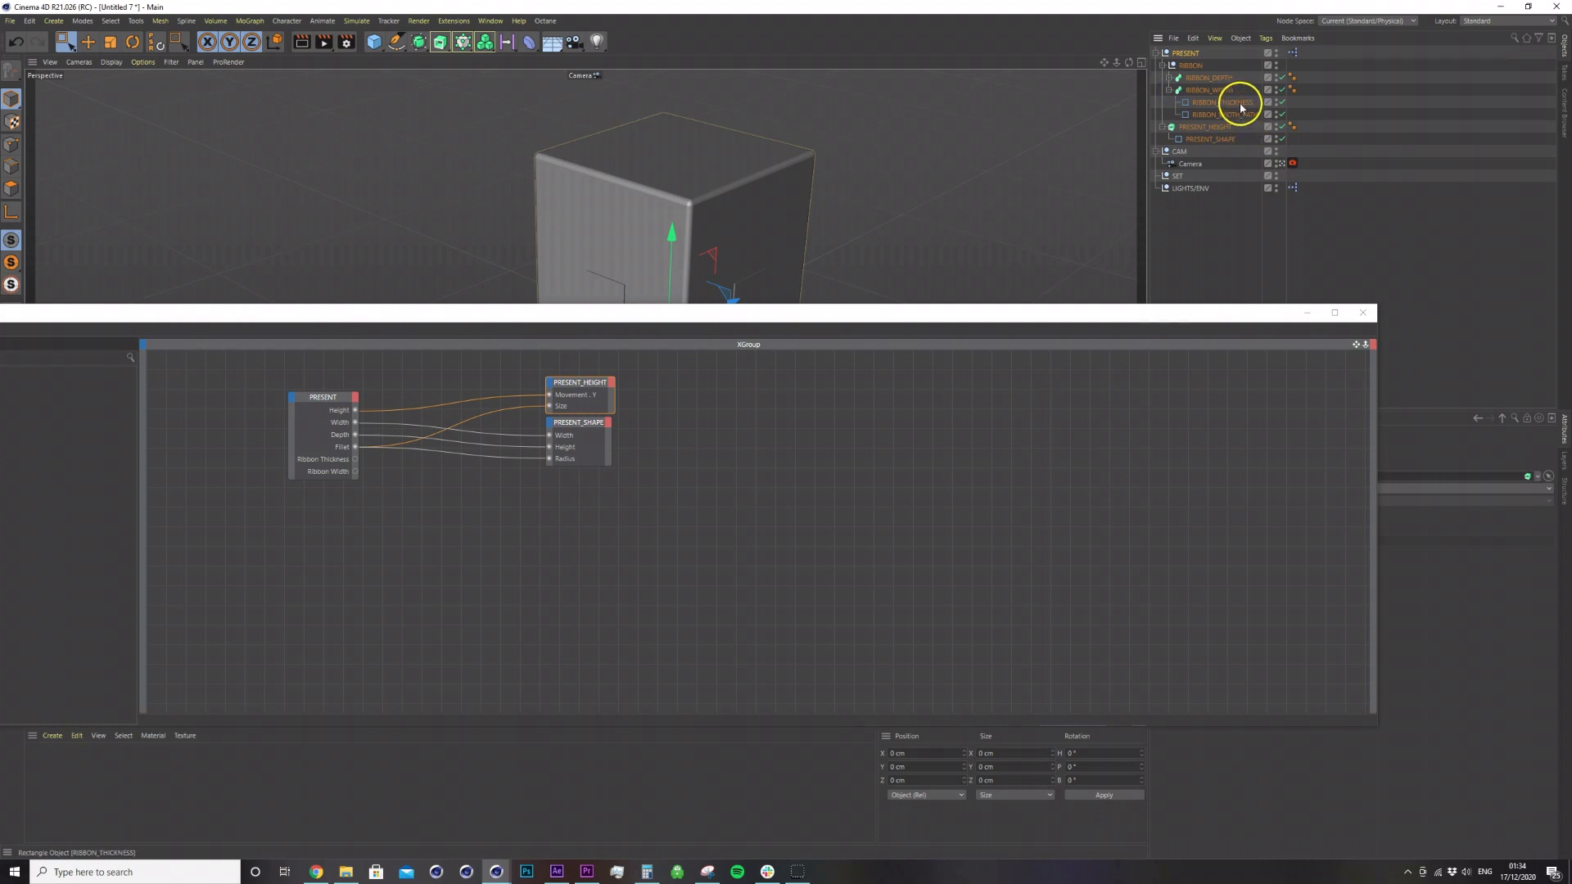
{"action": "left_click_drag", "start_coordinate": [1240, 106], "coordinate": [857, 390]}
{"action": "left_click_drag", "start_coordinate": [643, 542], "coordinate": [632, 536]}
{"action": "left_click", "coordinate": [633, 538]}
{"action": "left_click", "coordinate": [337, 464]}
{"action": "left_click_drag", "start_coordinate": [354, 459], "coordinate": [621, 540]}
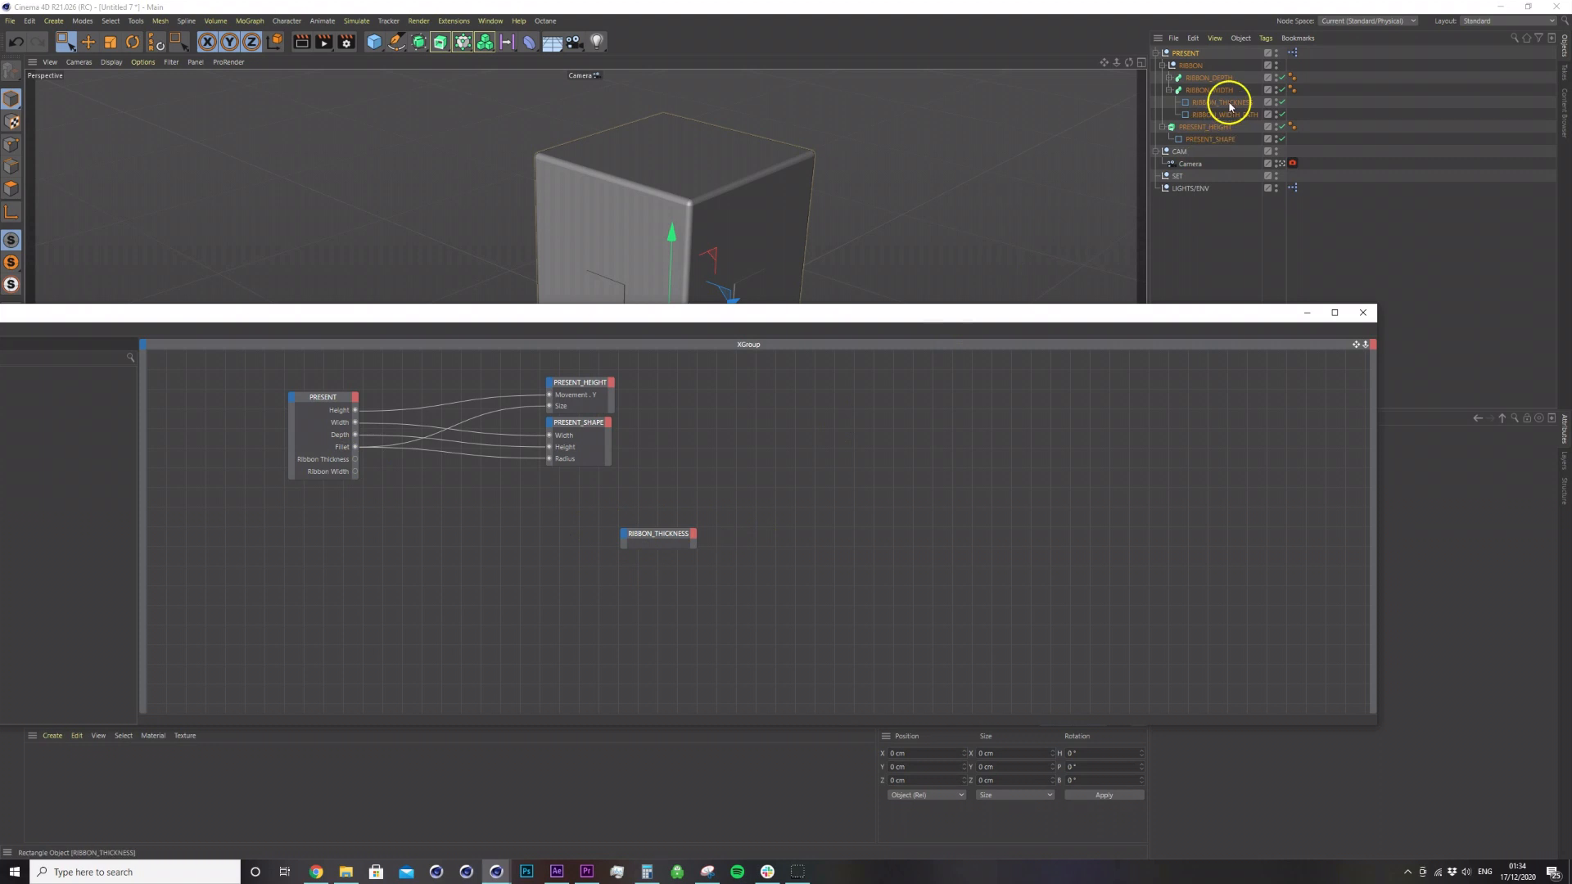
{"action": "right_click", "coordinate": [488, 546]}
{"action": "left_click", "coordinate": [405, 534]}
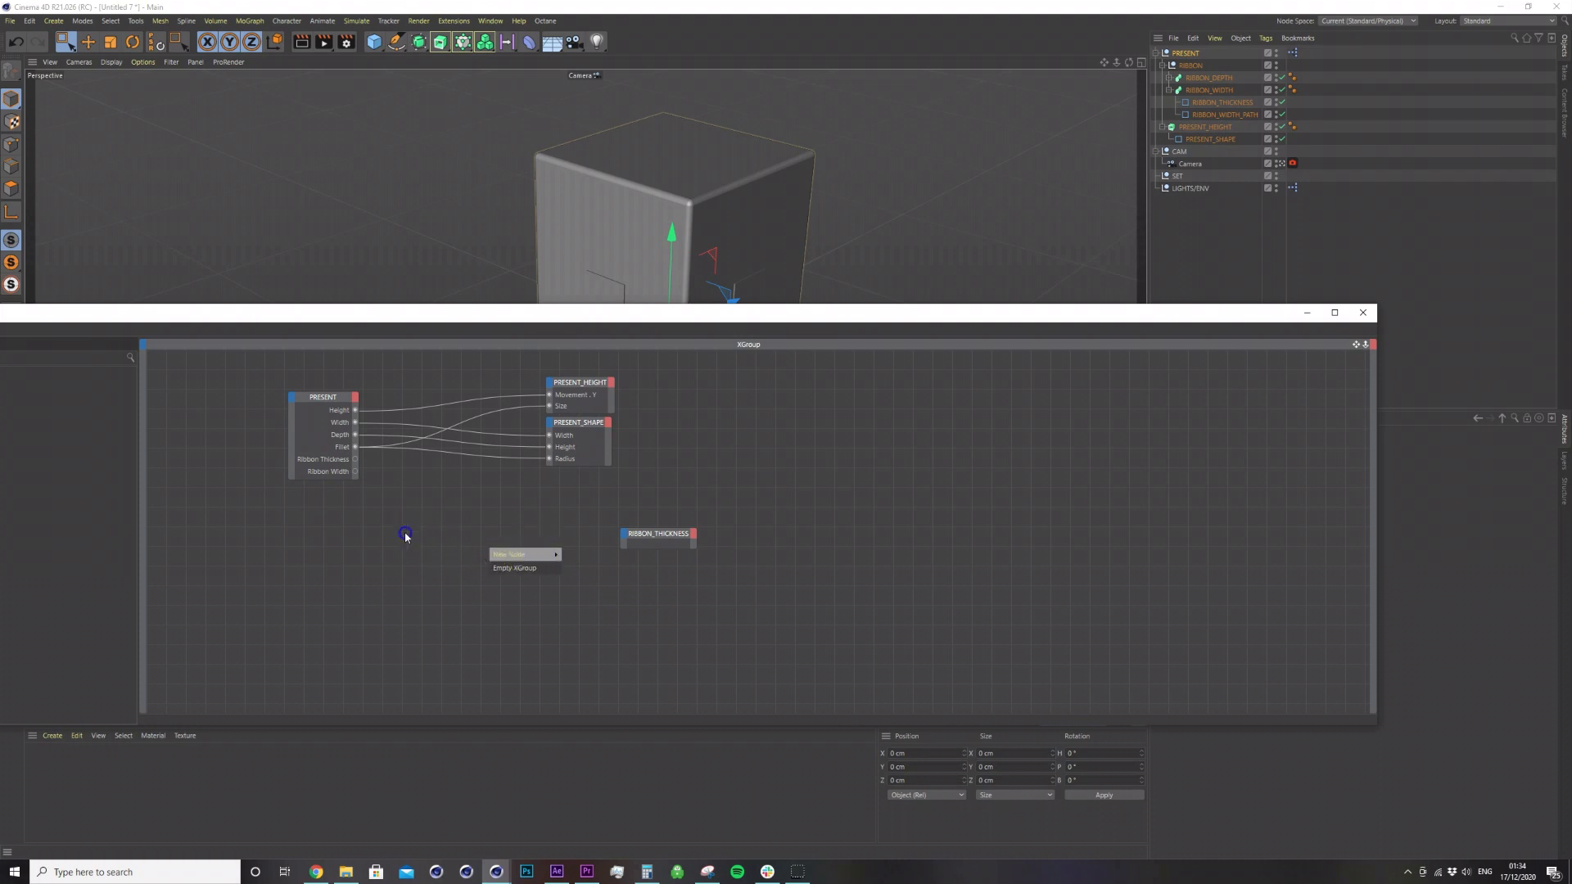
Add an ObjectList iterator node to the XPresso graph beside the RIBBON_THICKNESS node.
{"action": "left_click_drag", "start_coordinate": [506, 332], "coordinate": [702, 279]}
{"action": "left_click", "coordinate": [592, 497]}
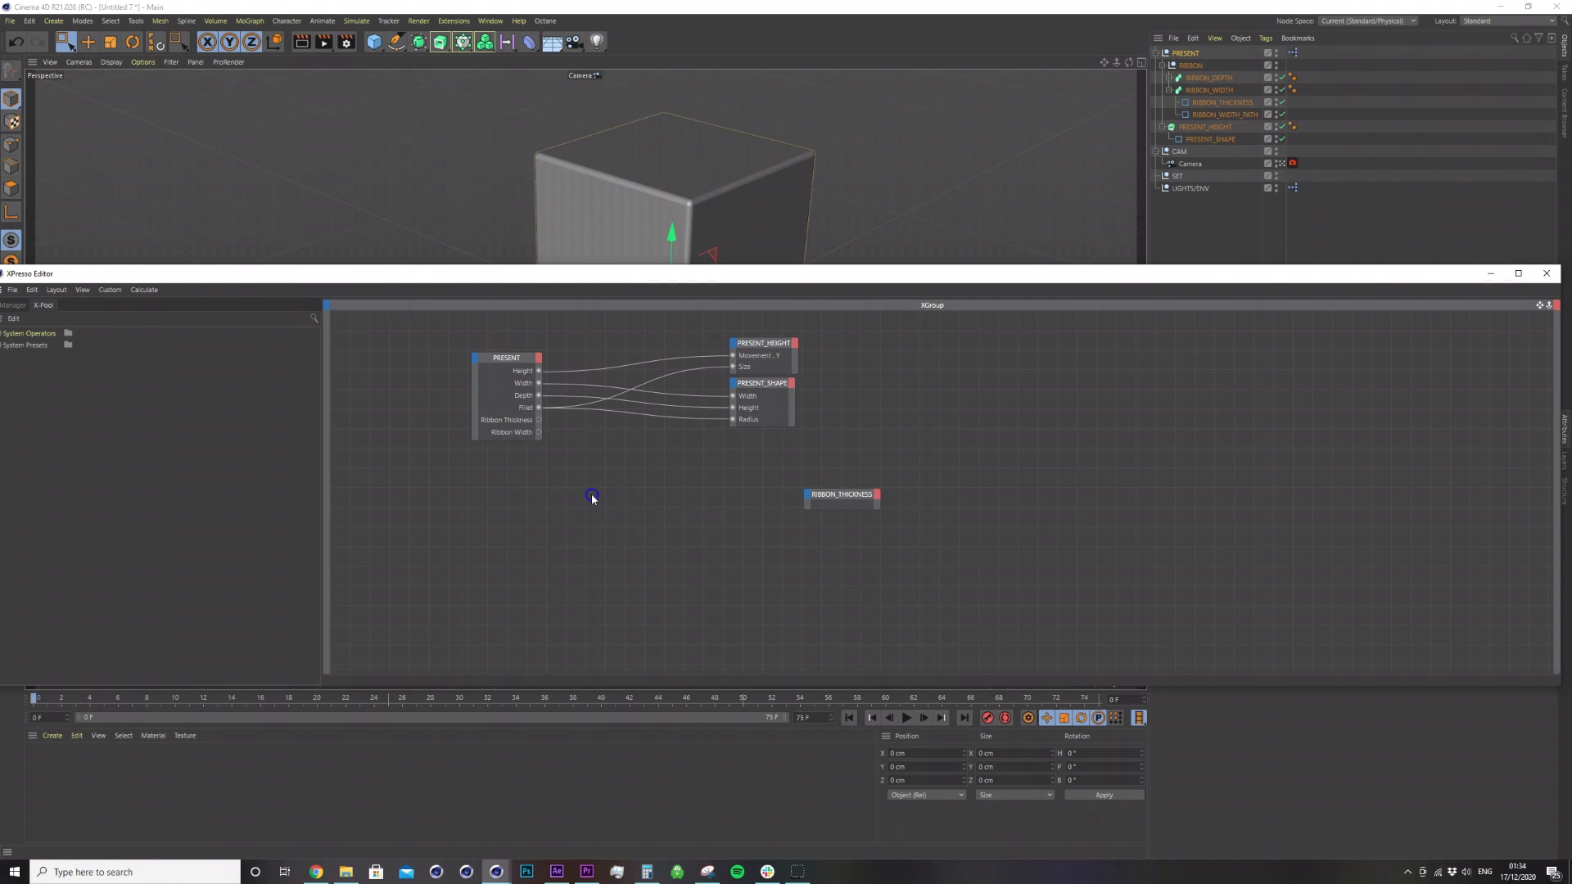
{"action": "right_click", "coordinate": [722, 494]}
{"action": "mouse_move", "coordinate": [886, 585]}
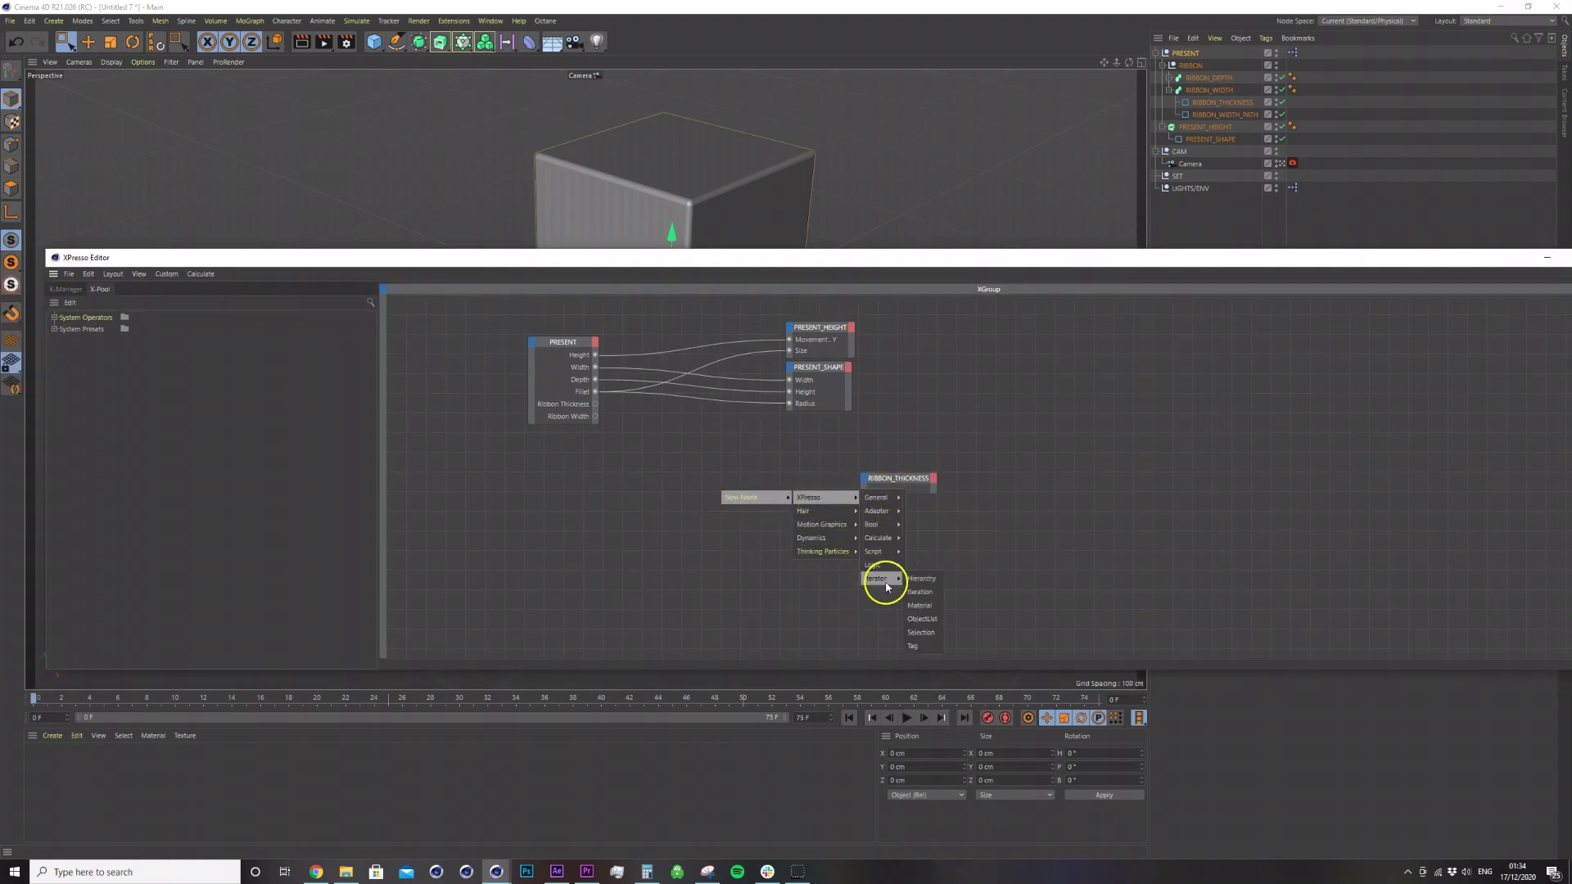
{"action": "left_click", "coordinate": [921, 619]}
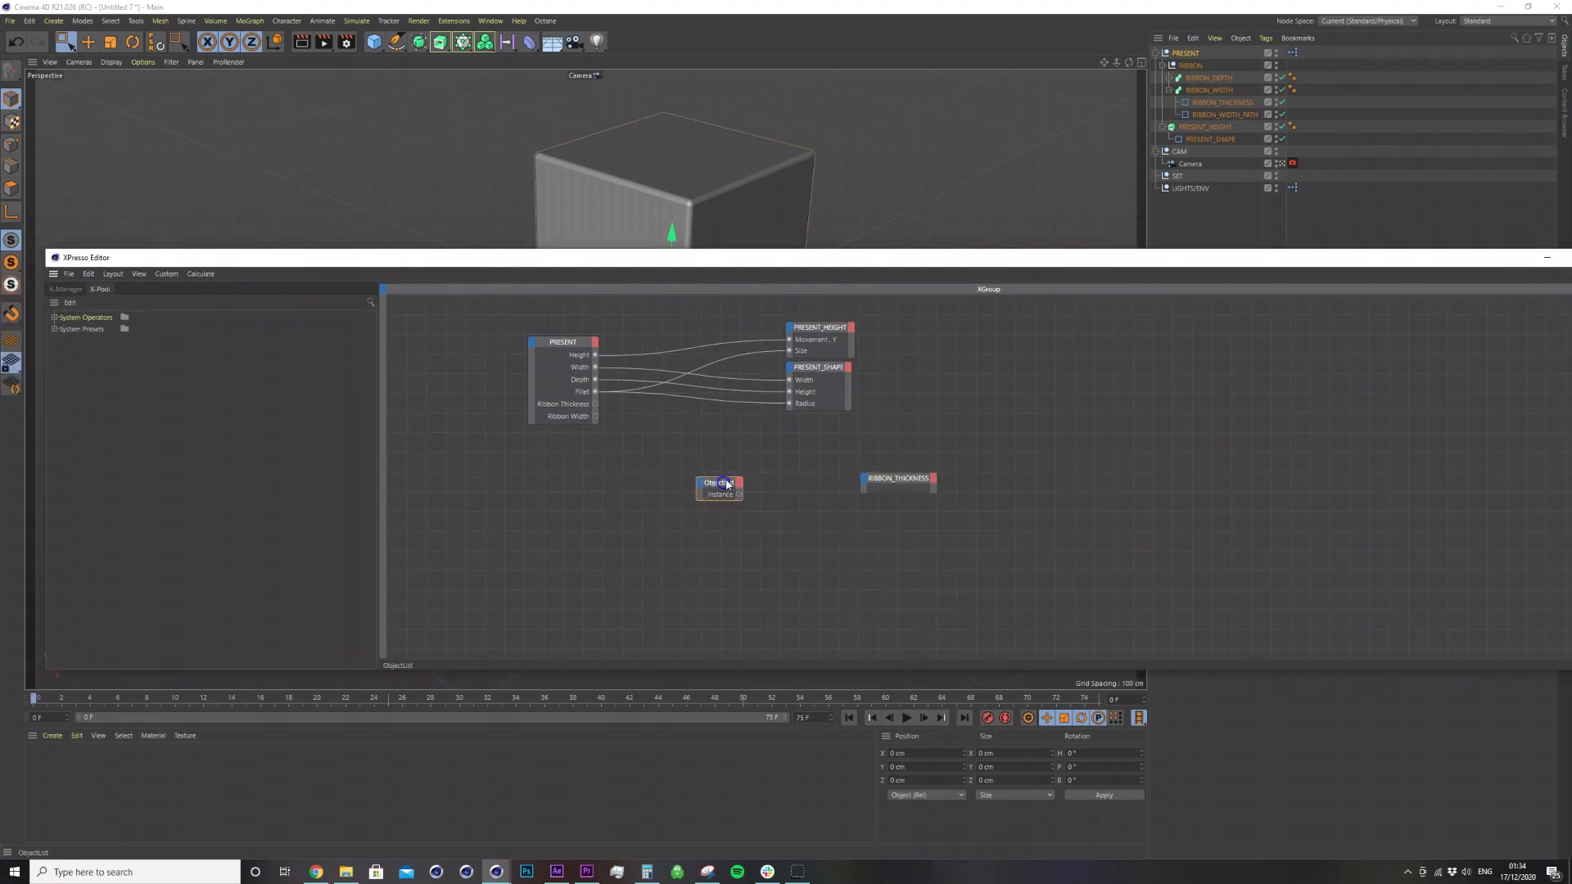
Add the RIBBON_THICKNESS splines of both the RIBBON_WIDTH and RIBBON_DEPTH sweeps to the ObjectList node's iteration list.
{"action": "left_click_drag", "start_coordinate": [1297, 256], "coordinate": [798, 240]}
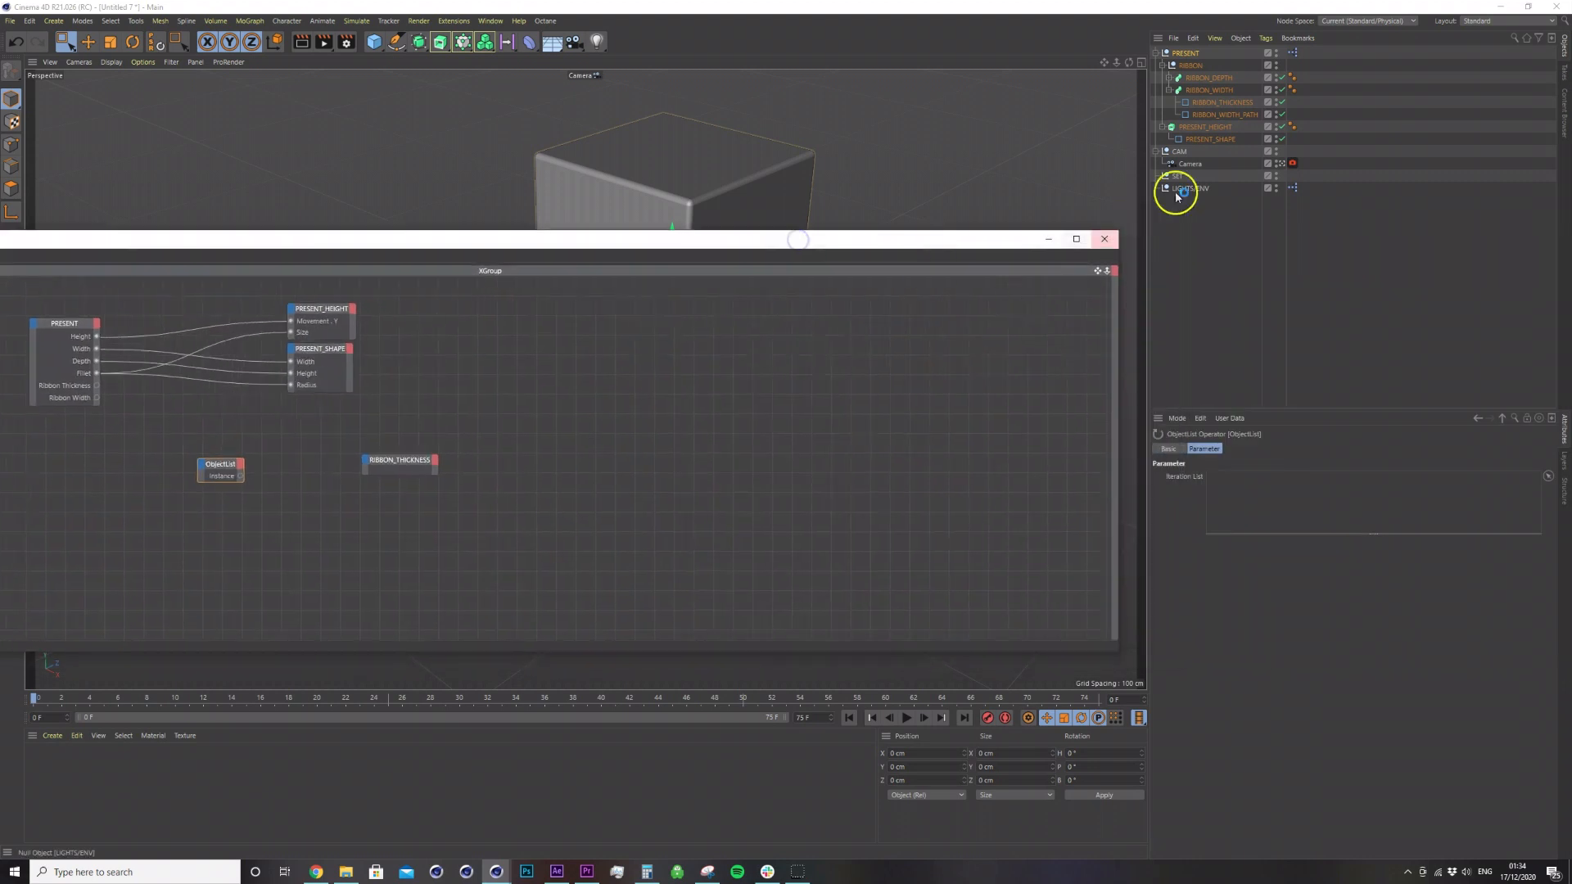
{"action": "left_click", "coordinate": [1179, 77]}
{"action": "left_click", "coordinate": [1168, 78]}
{"action": "left_click_drag", "start_coordinate": [1222, 127], "coordinate": [1288, 514]}
{"action": "left_click_drag", "start_coordinate": [1211, 90], "coordinate": [1271, 508]}
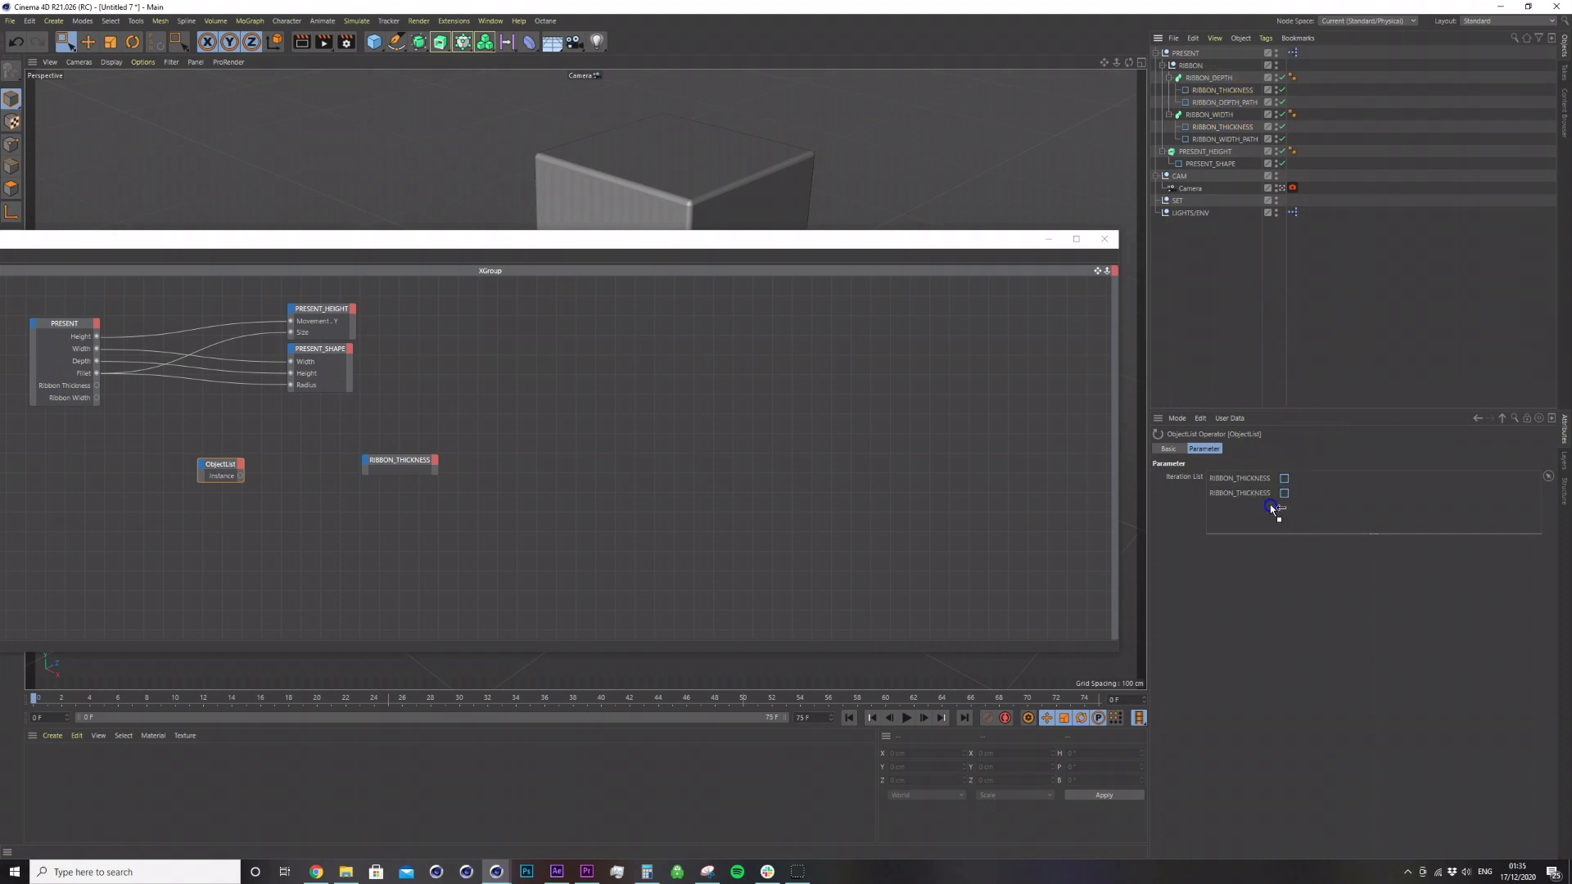
Give the RIBBON_THICKNESS node an Object input, link the ObjectList's Instance output to it, and tidy the two nodes.
{"action": "left_click", "coordinate": [365, 460]}
{"action": "left_click", "coordinate": [390, 527]}
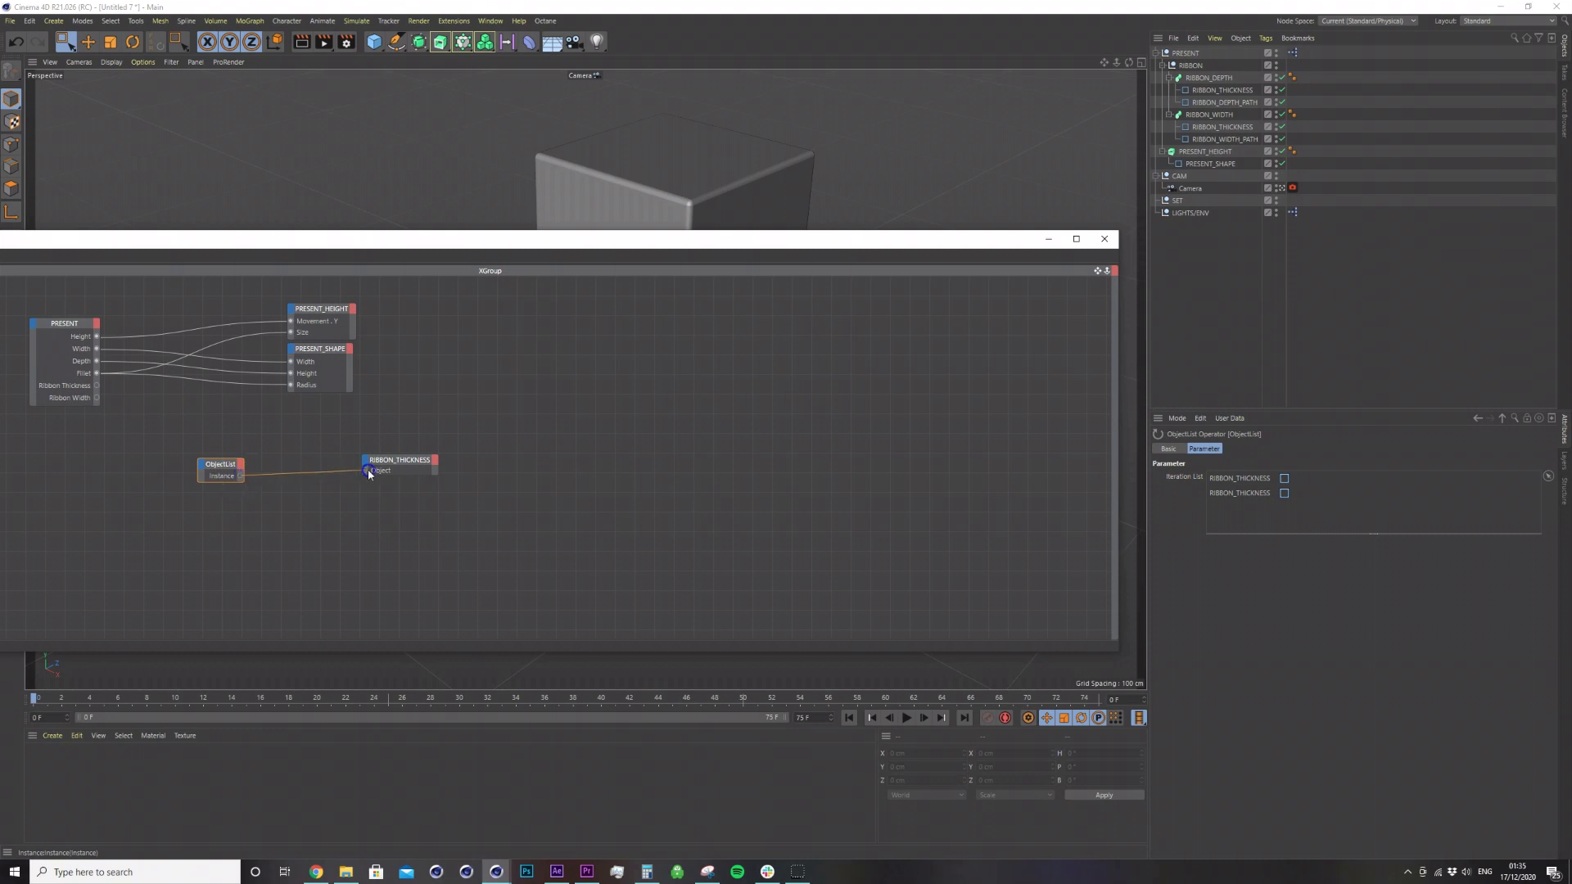
{"action": "left_click_drag", "start_coordinate": [388, 465], "coordinate": [374, 451]}
{"action": "left_click", "coordinate": [378, 436]}
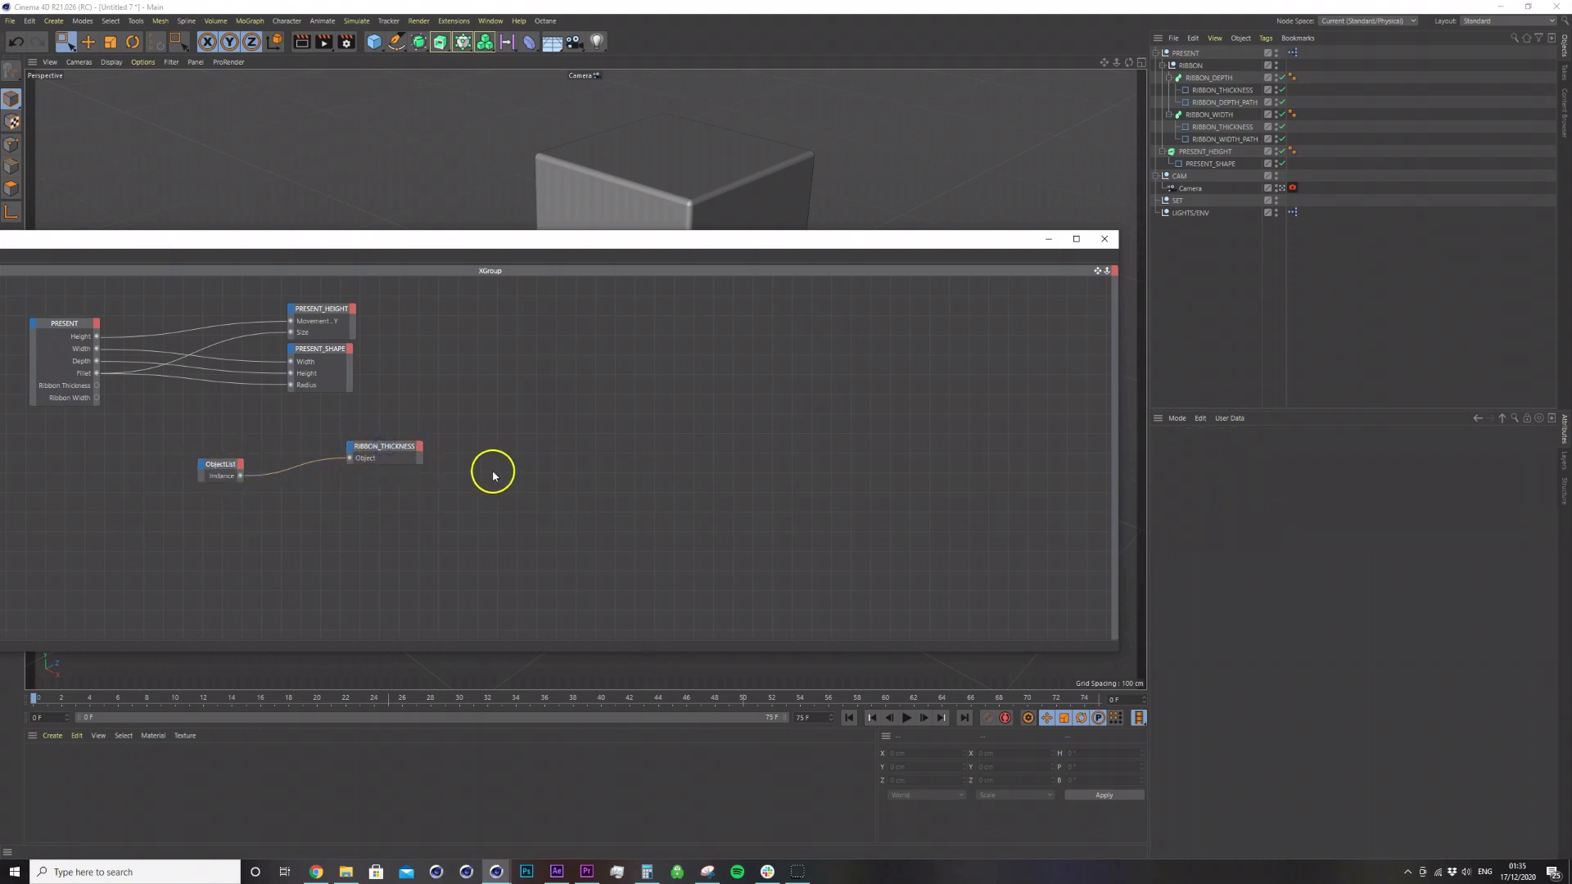
{"action": "left_click", "coordinate": [218, 465]}
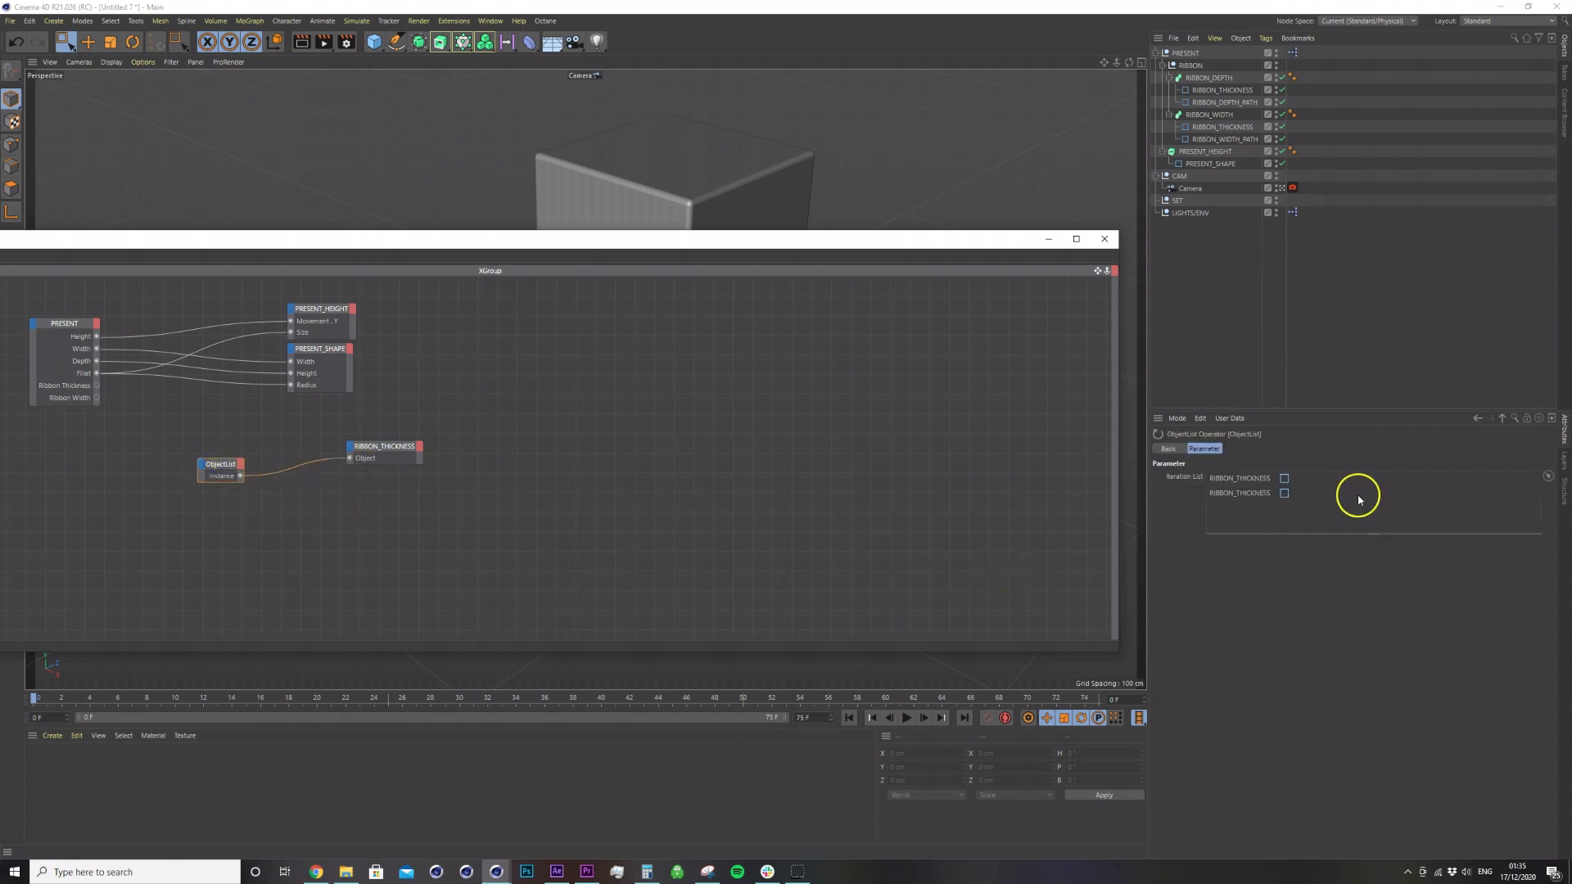
{"action": "left_click", "coordinate": [381, 449]}
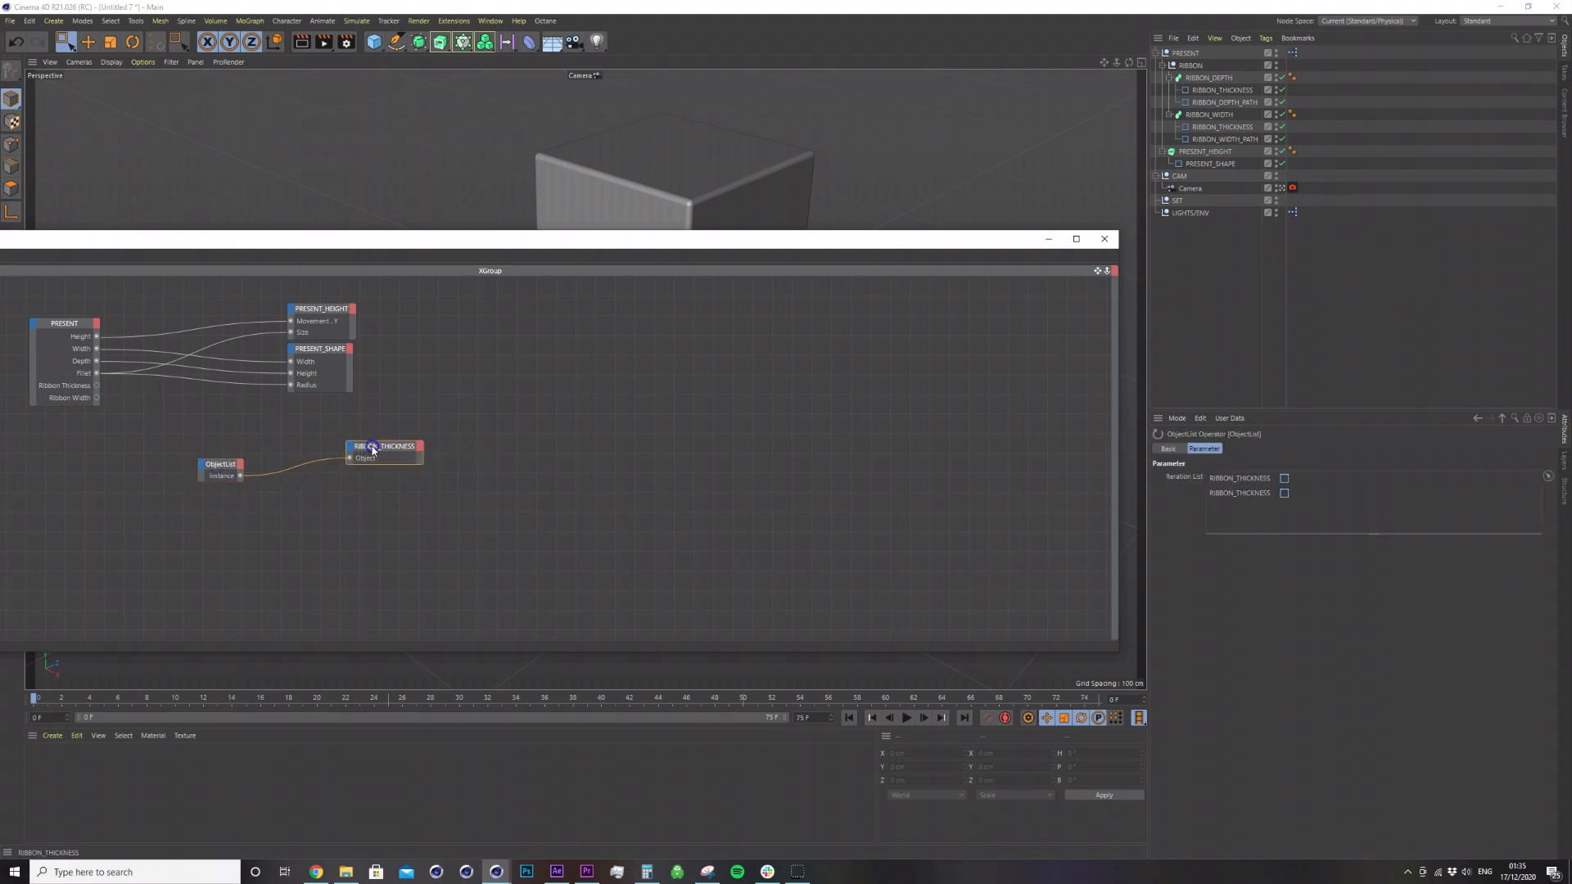
{"action": "left_click_drag", "start_coordinate": [209, 464], "coordinate": [209, 472]}
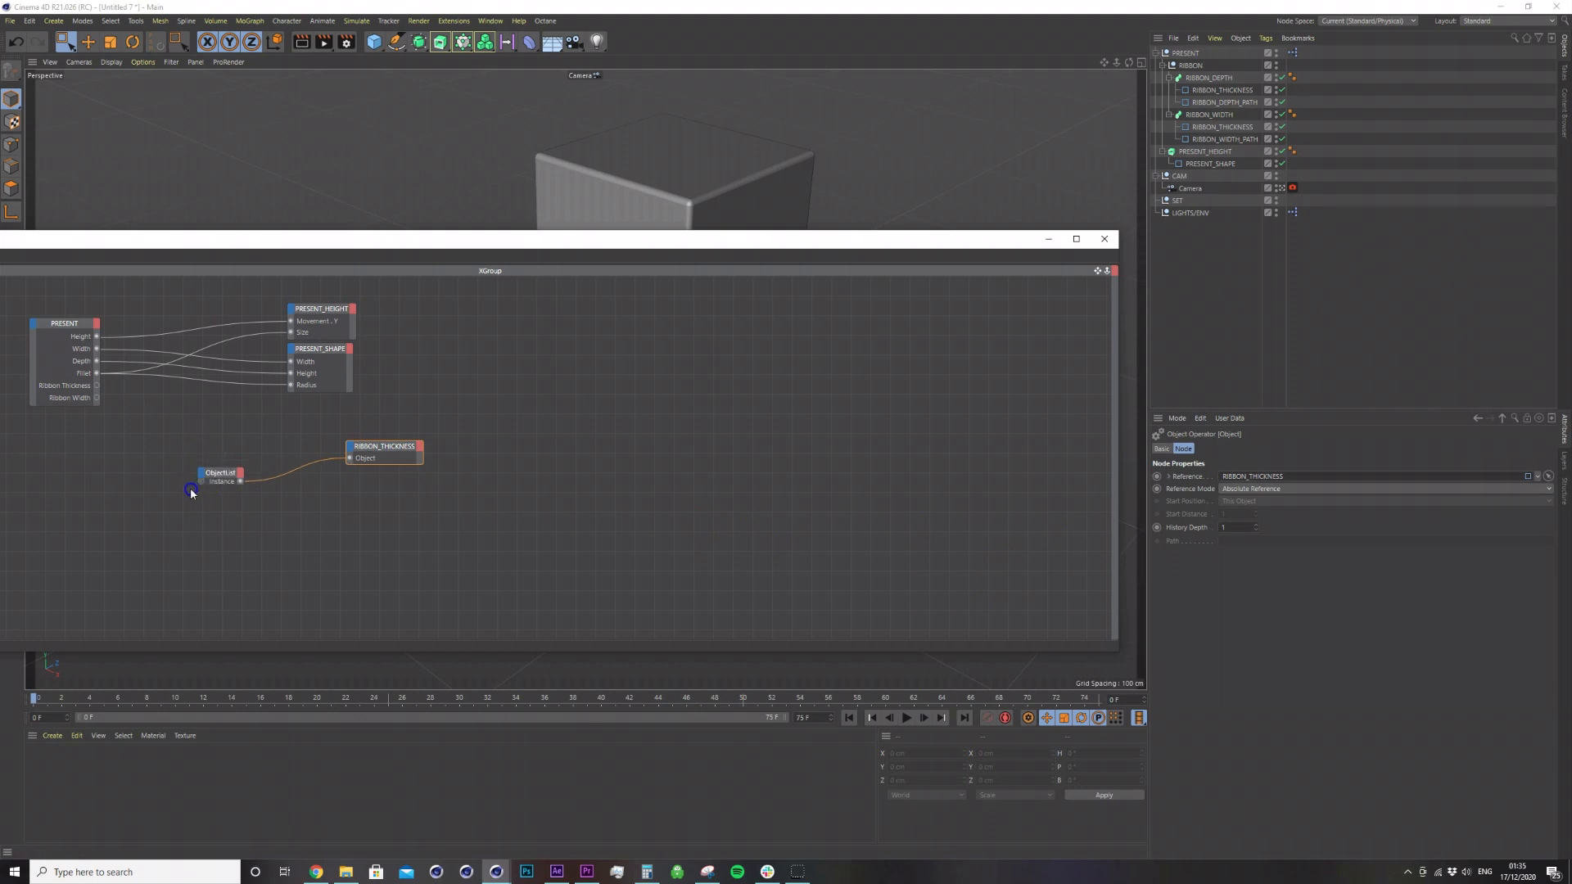
Add Height and Width input ports to the RIBBON_THICKNESS node.
{"action": "left_click", "coordinate": [350, 444]}
{"action": "mouse_move", "coordinate": [379, 519]}
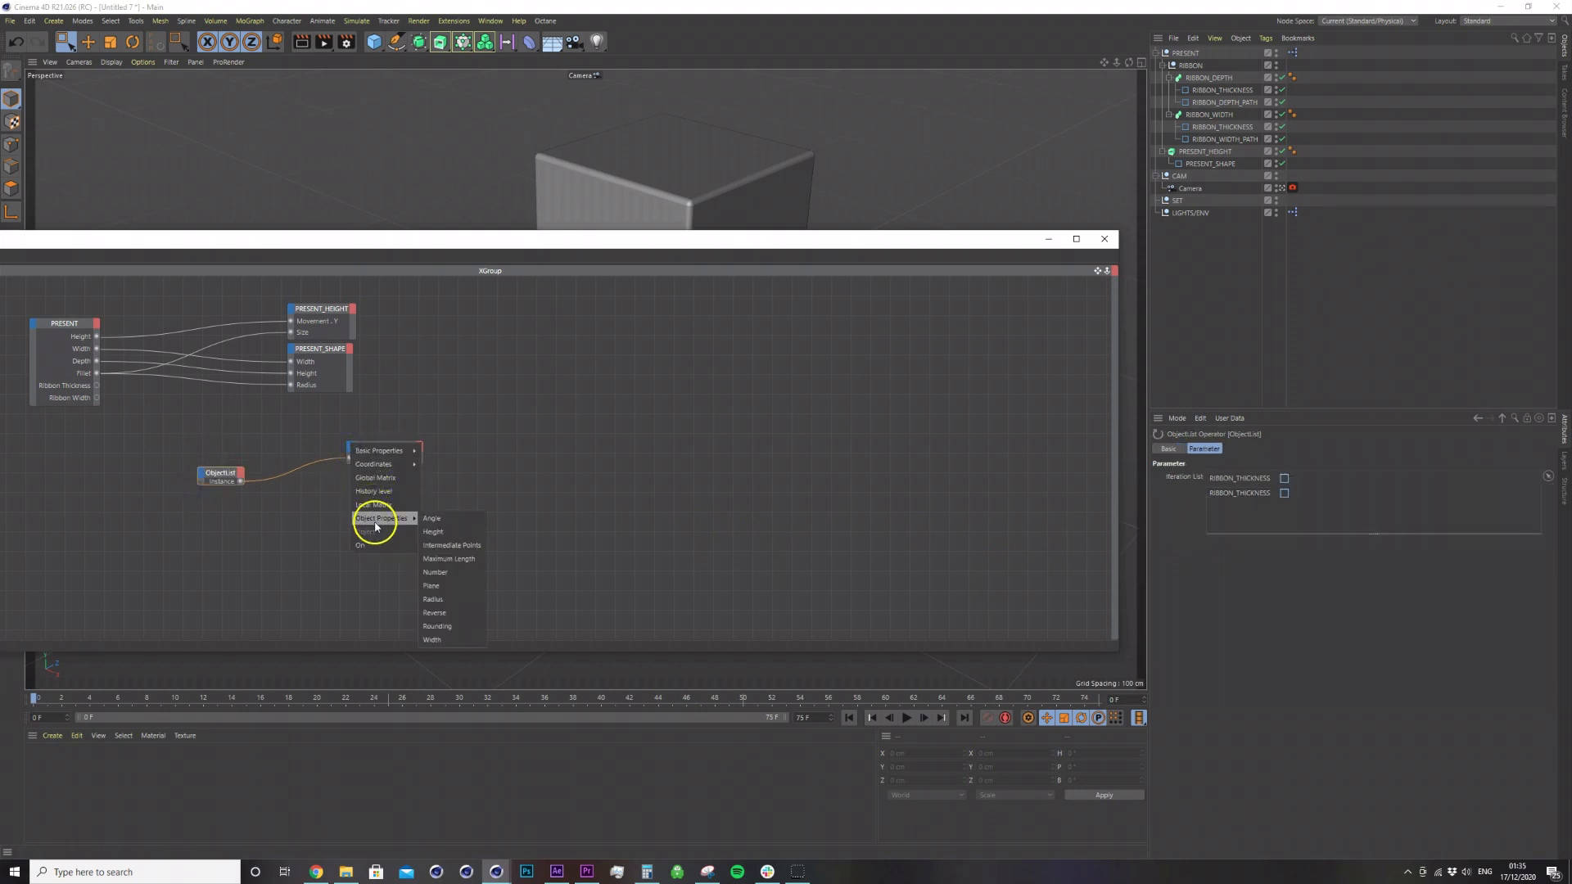
{"action": "left_click", "coordinate": [435, 530]}
{"action": "left_click", "coordinate": [350, 446]}
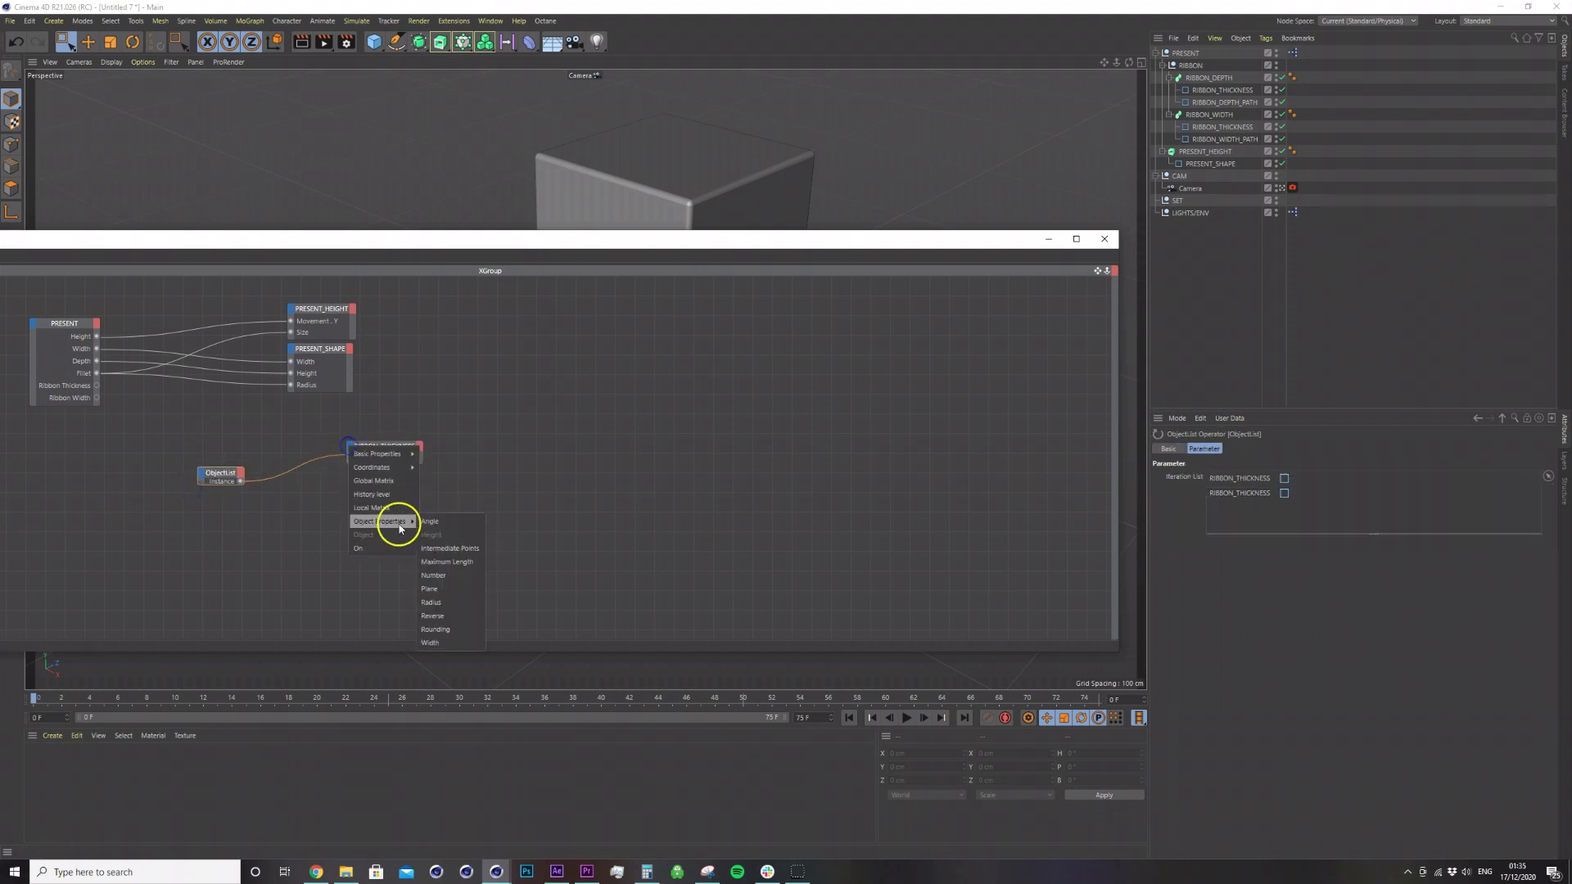
{"action": "left_click", "coordinate": [445, 642]}
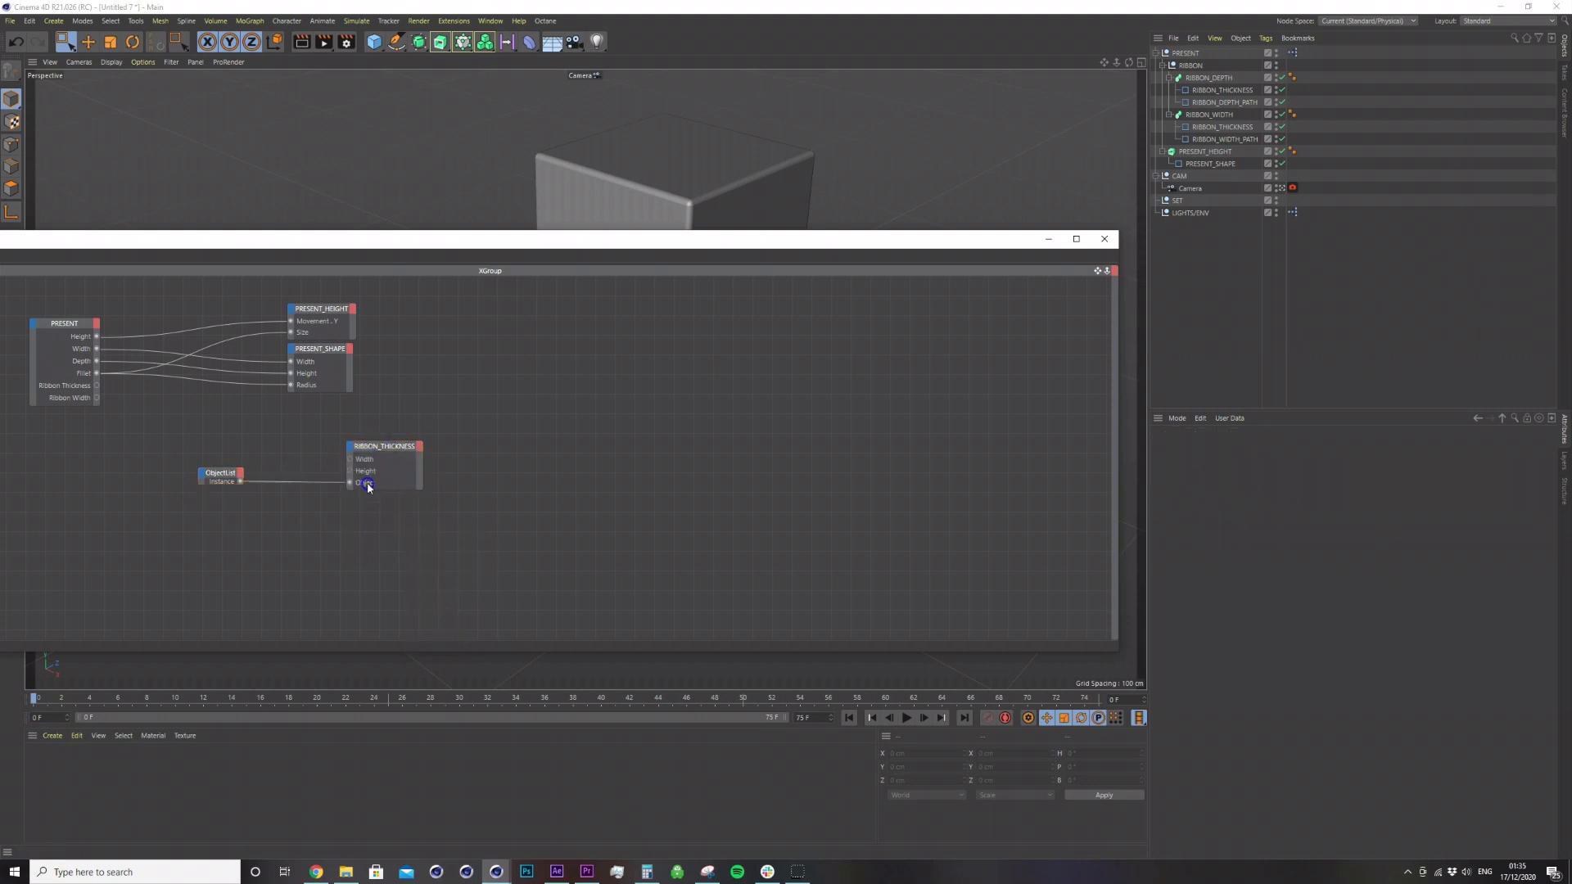
{"action": "left_click", "coordinate": [225, 481]}
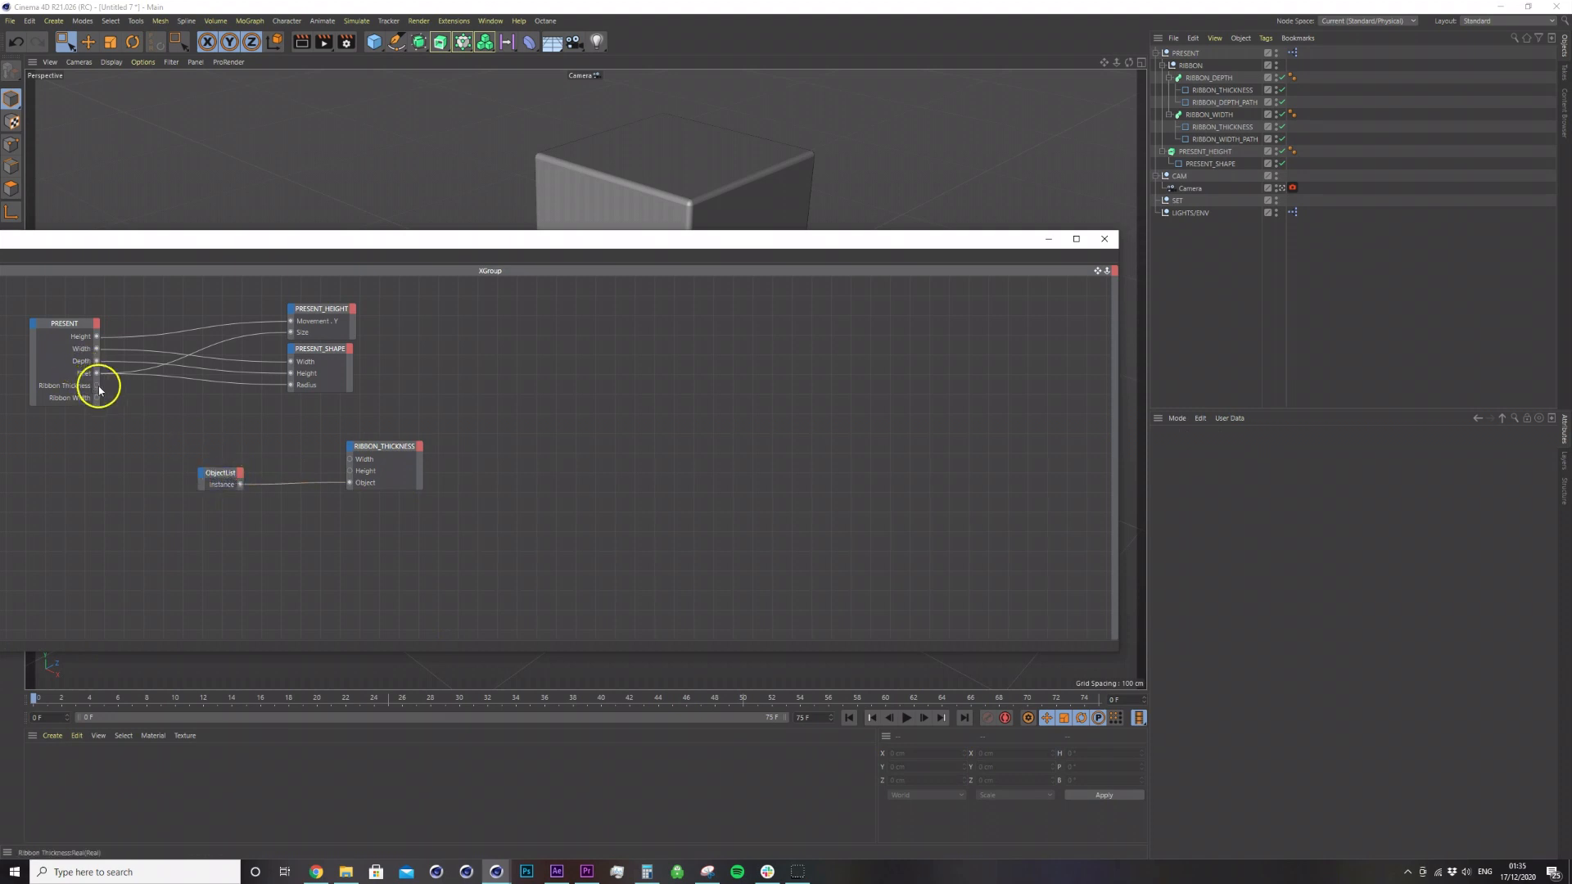
Link PRESENT's Ribbon Thickness to RIBBON_THICKNESS's Width and Ribbon Width to its Height, and close the XPresso editor.
{"action": "left_click_drag", "start_coordinate": [97, 386], "coordinate": [354, 473]}
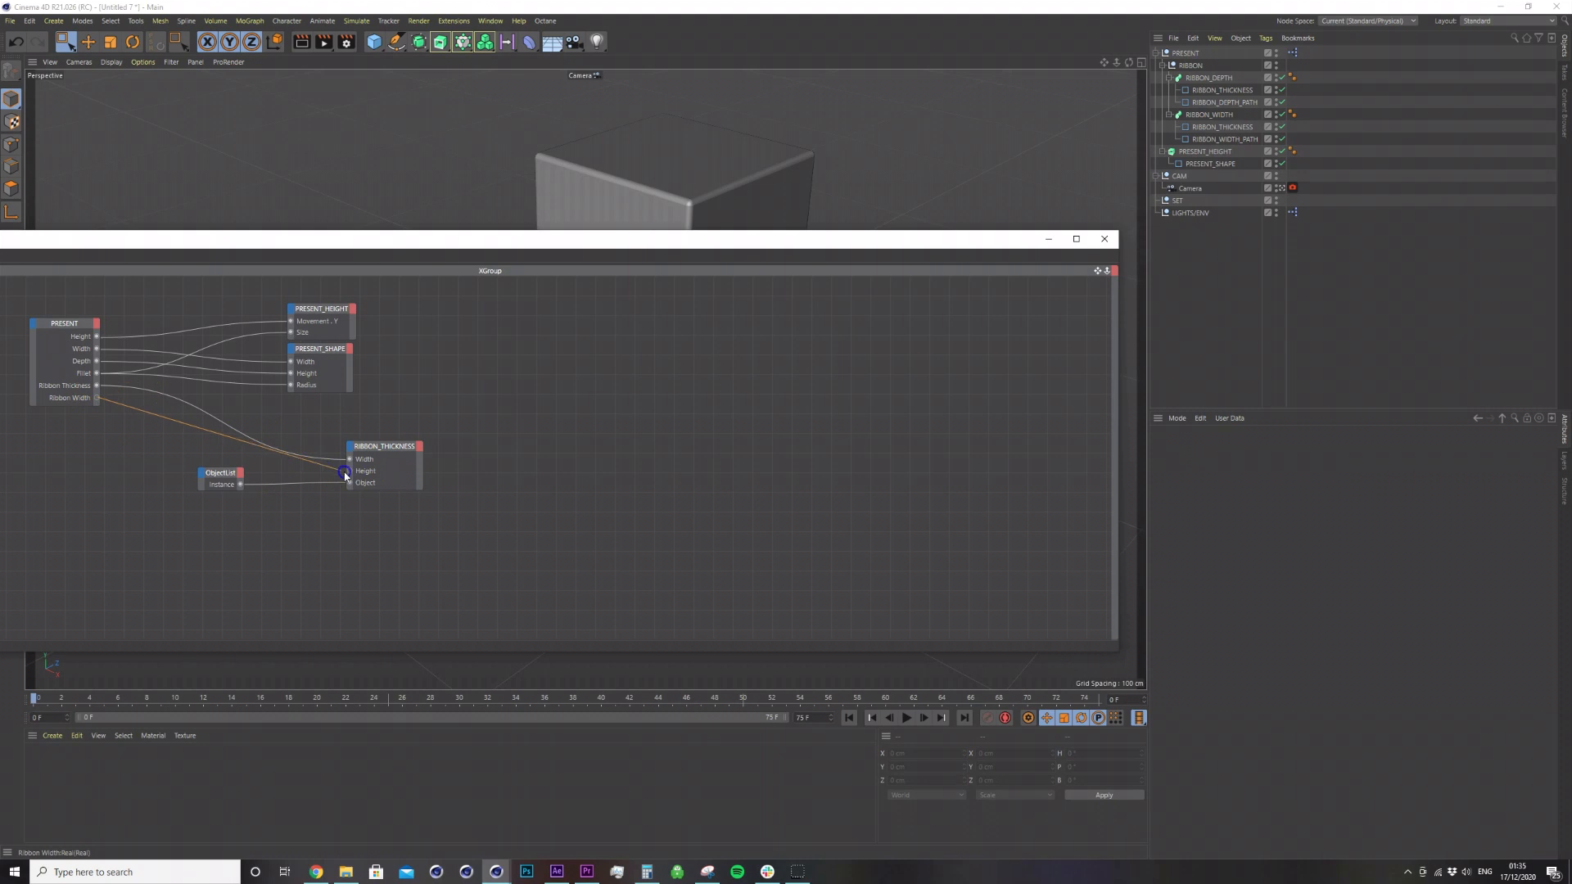
{"action": "left_click_drag", "start_coordinate": [352, 474], "coordinate": [351, 473]}
{"action": "left_click", "coordinate": [407, 470]}
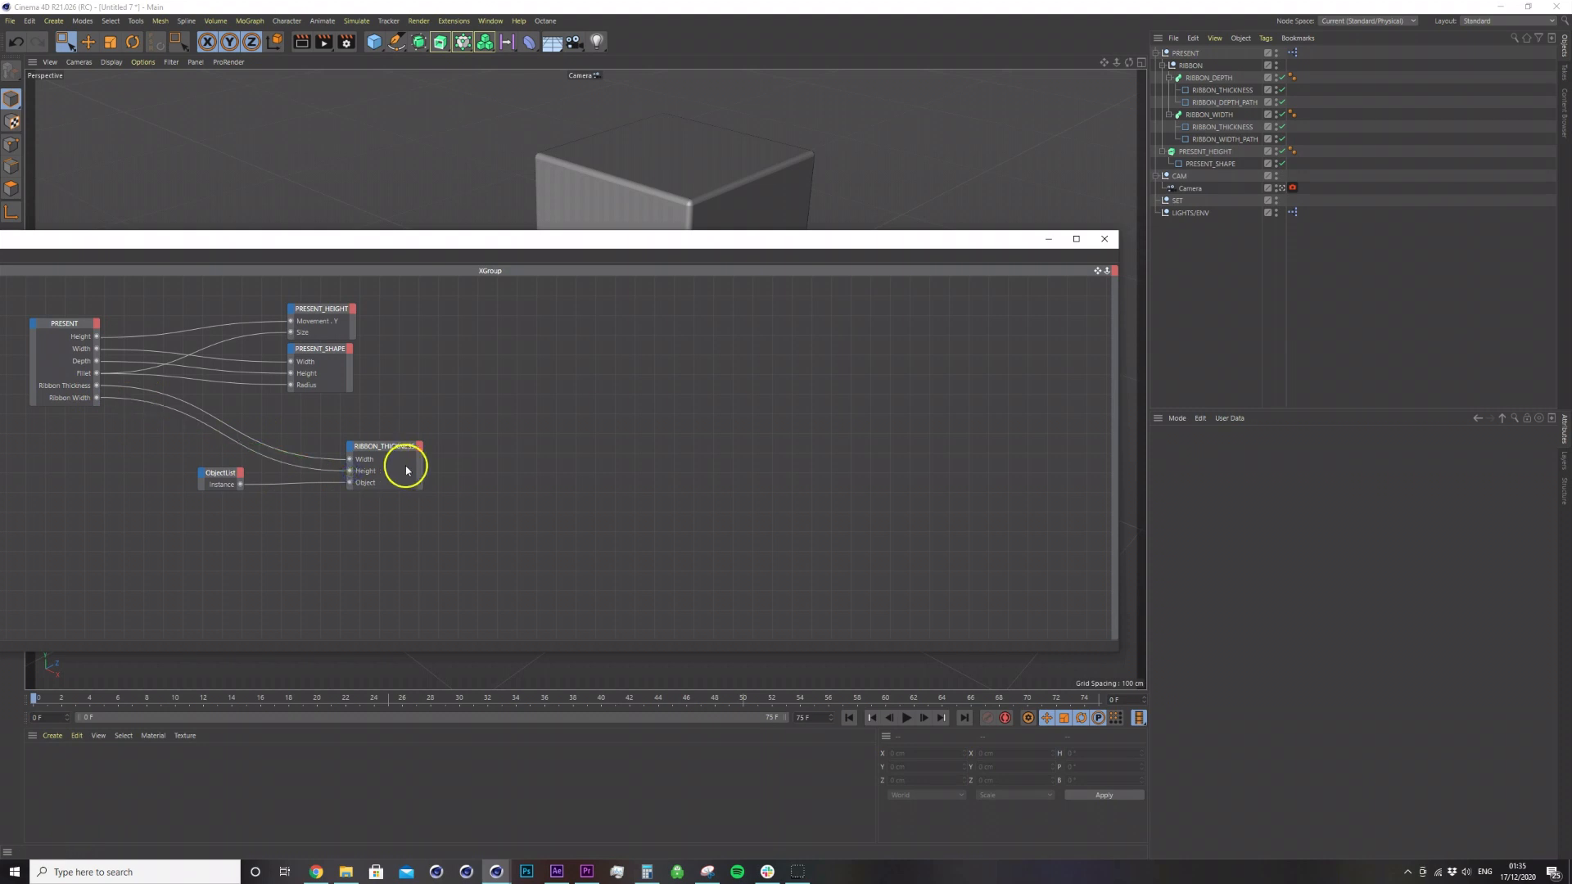
{"action": "left_click_drag", "start_coordinate": [218, 473], "coordinate": [243, 471]}
{"action": "left_click", "coordinate": [674, 422]}
{"action": "left_click", "coordinate": [1034, 244]}
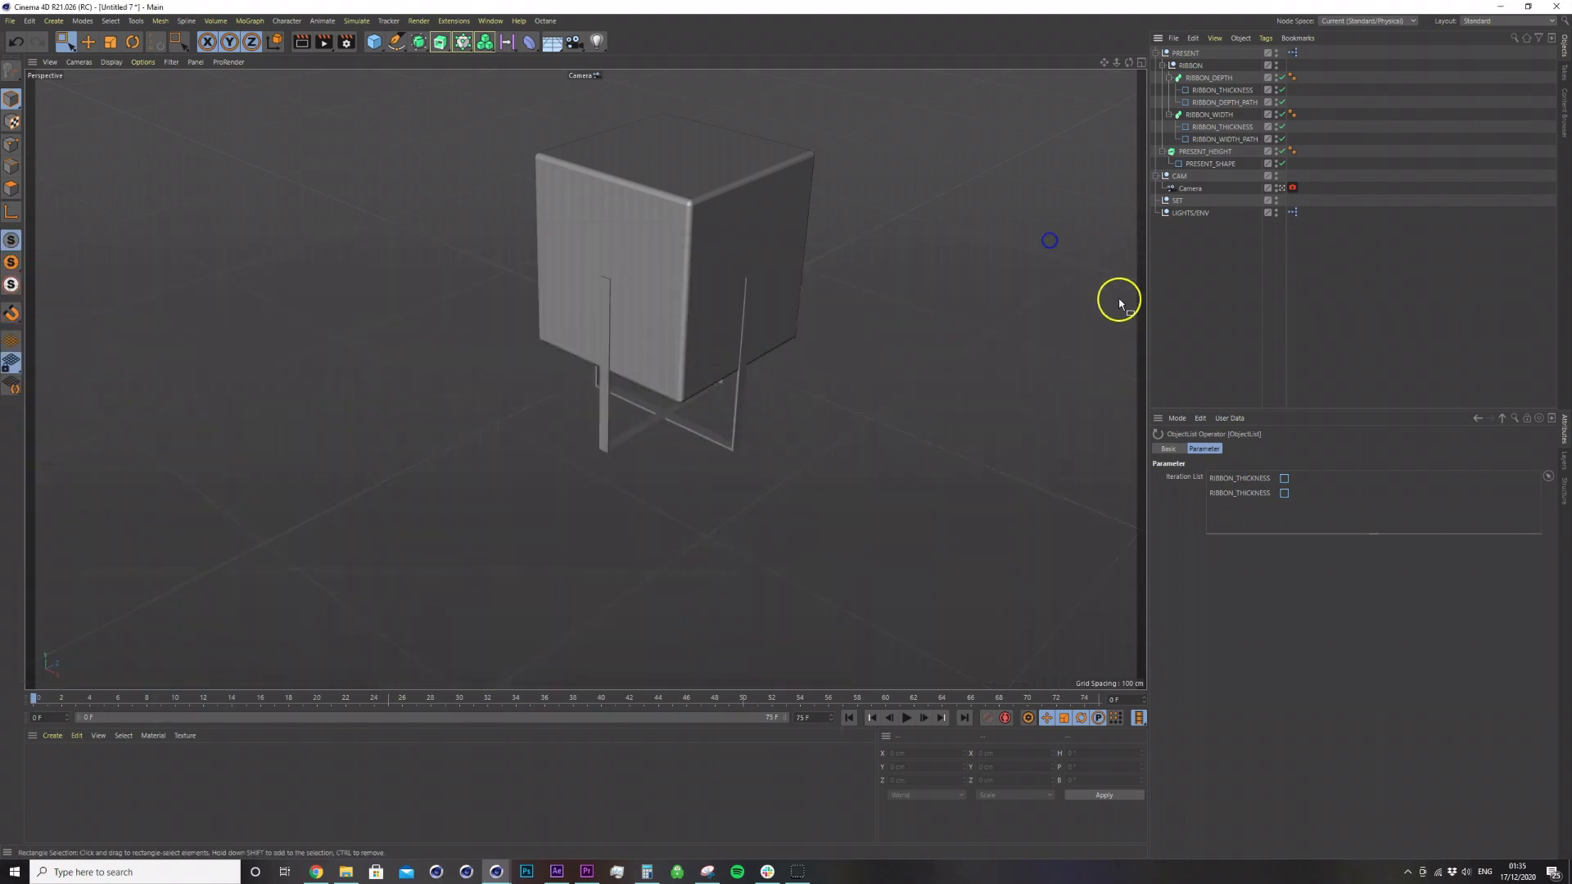
Try out PRESENT's ribbon controls, setting Ribbon Thickness to 1 and Ribbon Width to 20.
{"action": "left_click", "coordinate": [1187, 54]}
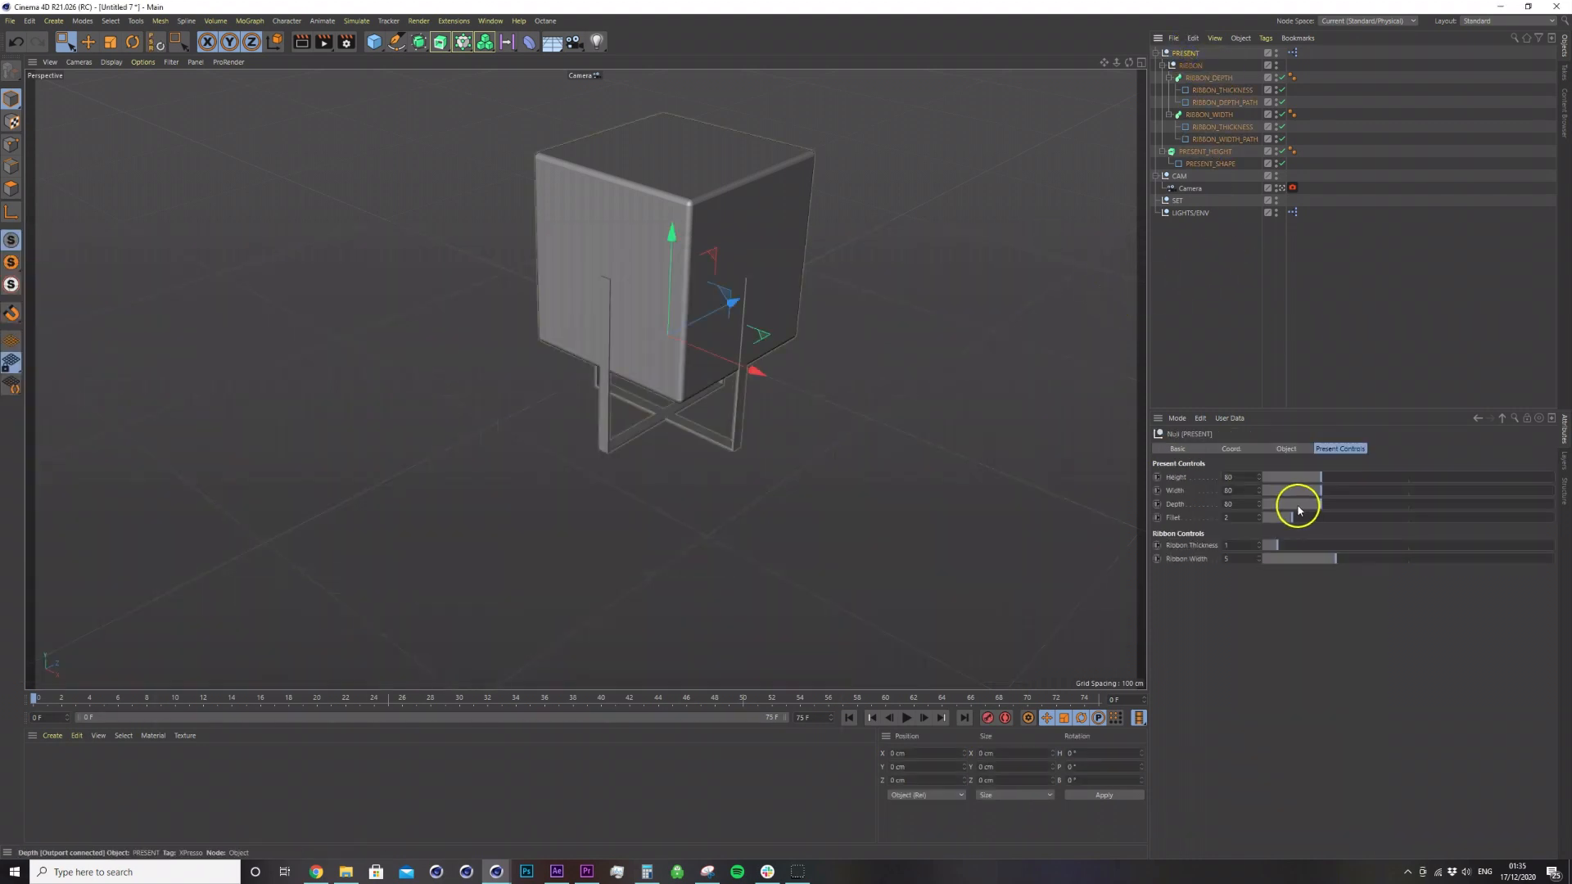
{"action": "left_click_drag", "start_coordinate": [1338, 561], "coordinate": [1380, 578]}
{"action": "left_click_drag", "start_coordinate": [1281, 546], "coordinate": [1319, 544]}
{"action": "type", "text": "1"}
{"action": "left_click", "coordinate": [1245, 567]}
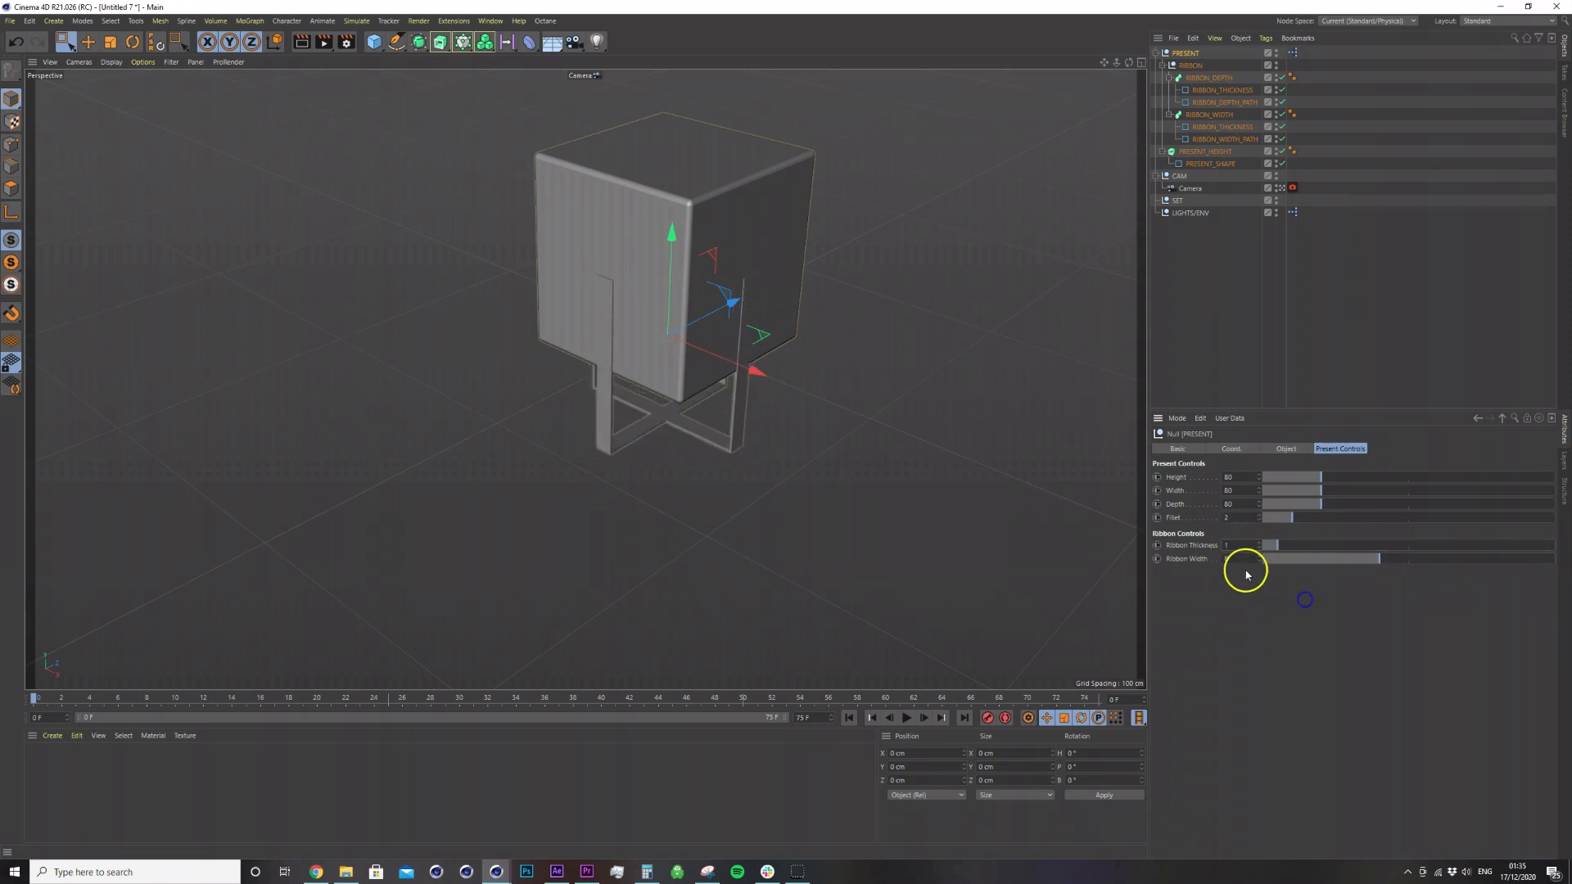
{"action": "type", "text": "20"}
{"action": "key", "text": "Return"}
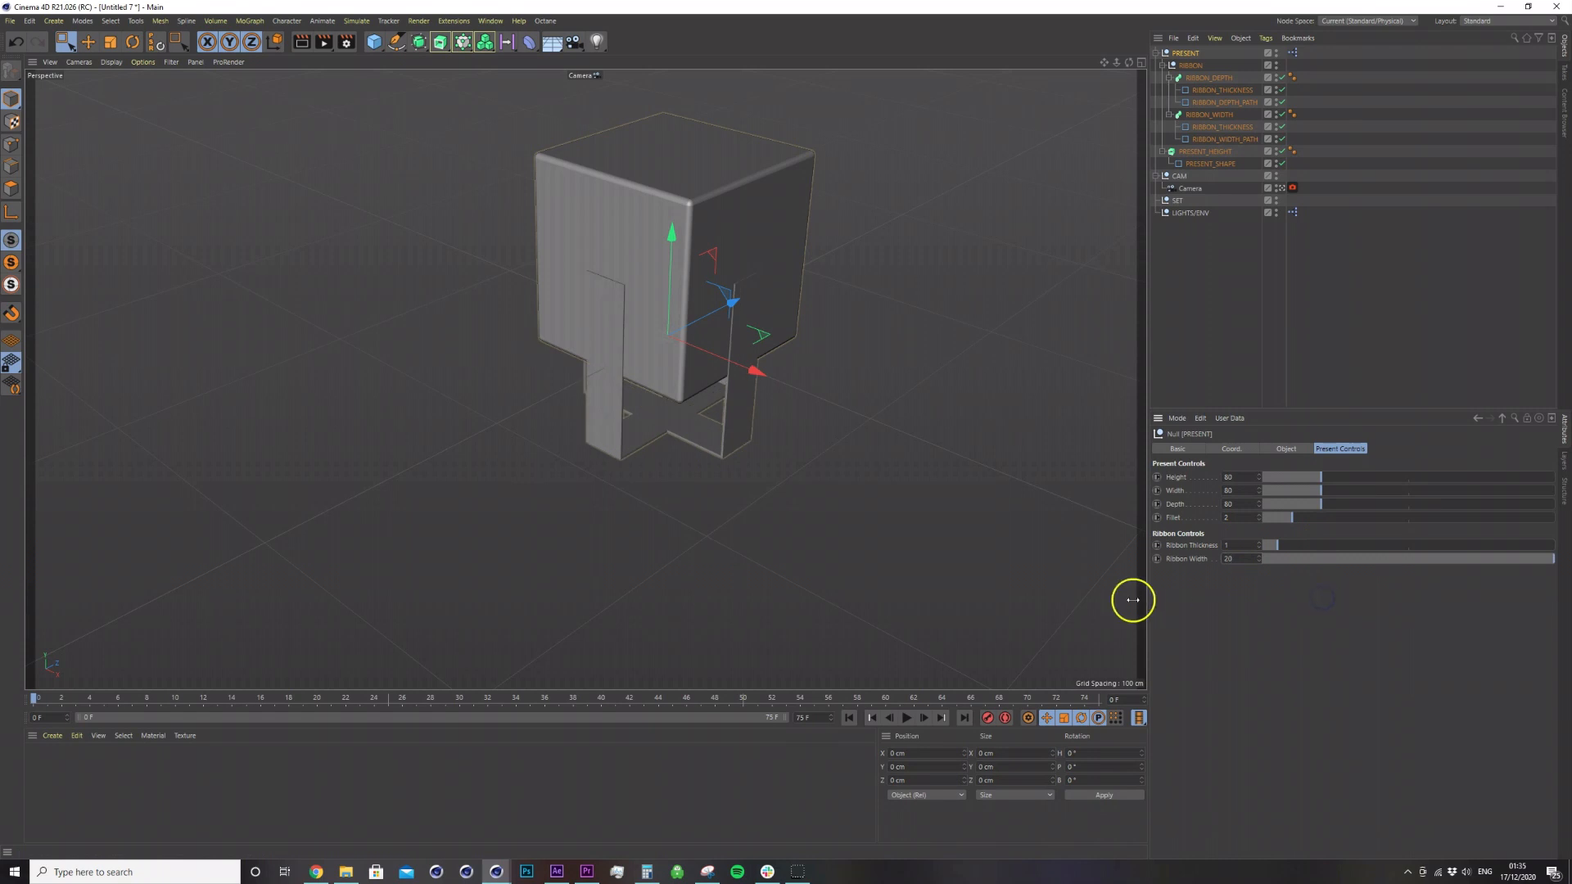
Examine how the two crossing ribbons sit around and beneath the box in the viewport.
{"action": "middle_click_drag", "start_coordinate": [619, 331], "coordinate": [655, 406], "text": "alt"}
{"action": "left_click_drag", "start_coordinate": [680, 407], "coordinate": [733, 383], "text": "alt"}
{"action": "right_click_drag", "start_coordinate": [679, 408], "coordinate": [747, 352], "text": "alt"}
{"action": "middle_click_drag", "start_coordinate": [694, 351], "coordinate": [733, 401], "text": "alt"}
{"action": "left_click_drag", "start_coordinate": [733, 401], "coordinate": [709, 425], "text": "alt"}
{"action": "middle_click_drag", "start_coordinate": [709, 426], "coordinate": [666, 376], "text": "alt"}
{"action": "right_click_drag", "start_coordinate": [666, 376], "coordinate": [674, 395], "text": "alt"}
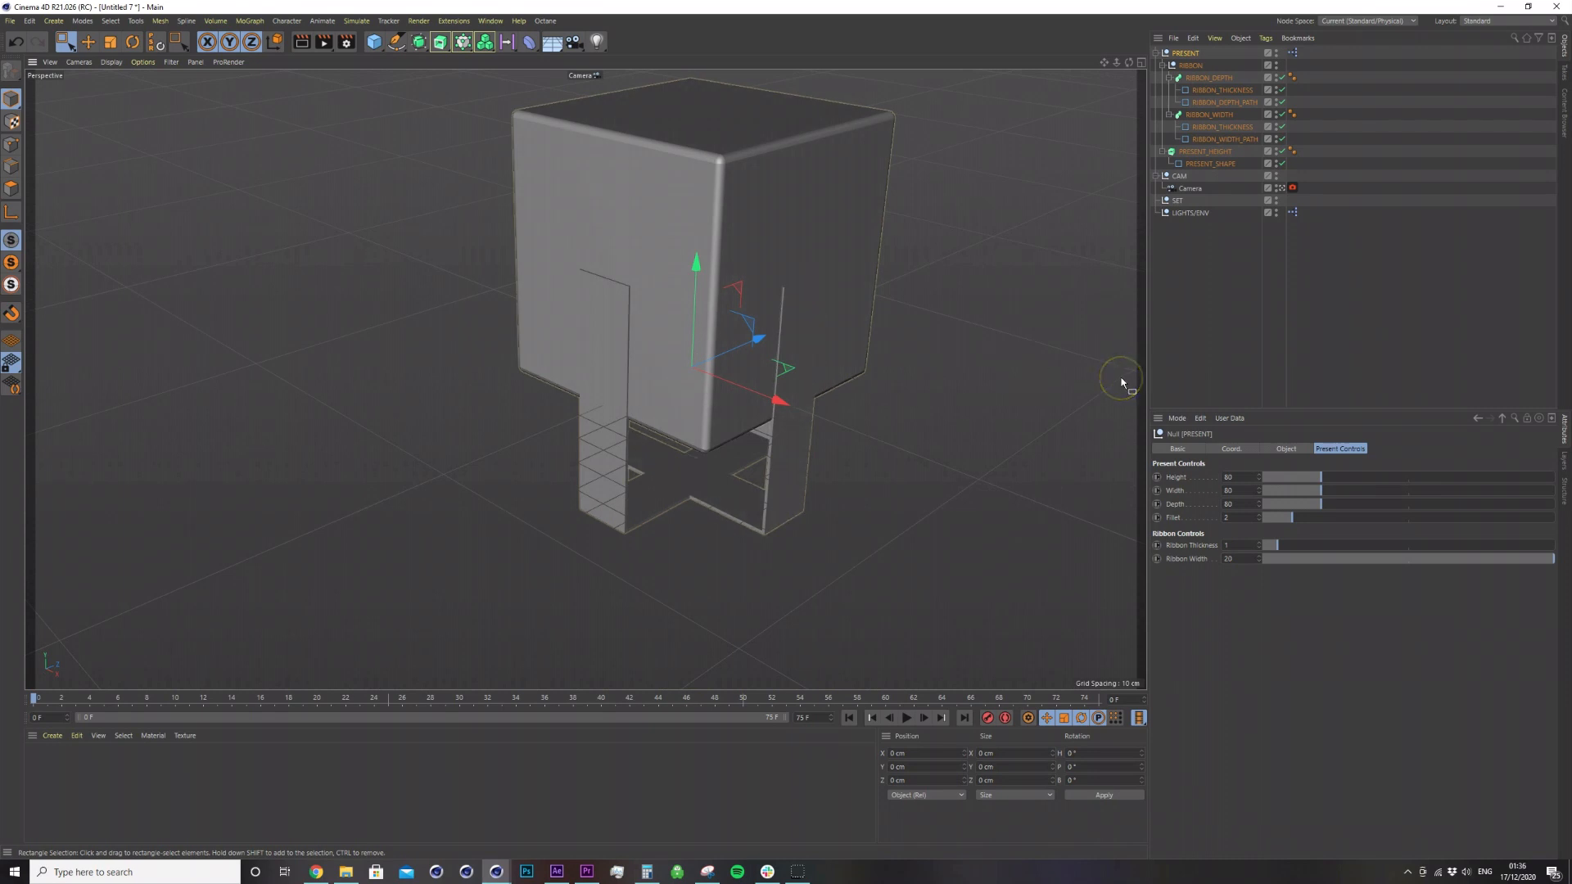
{"action": "left_click", "coordinate": [1292, 304]}
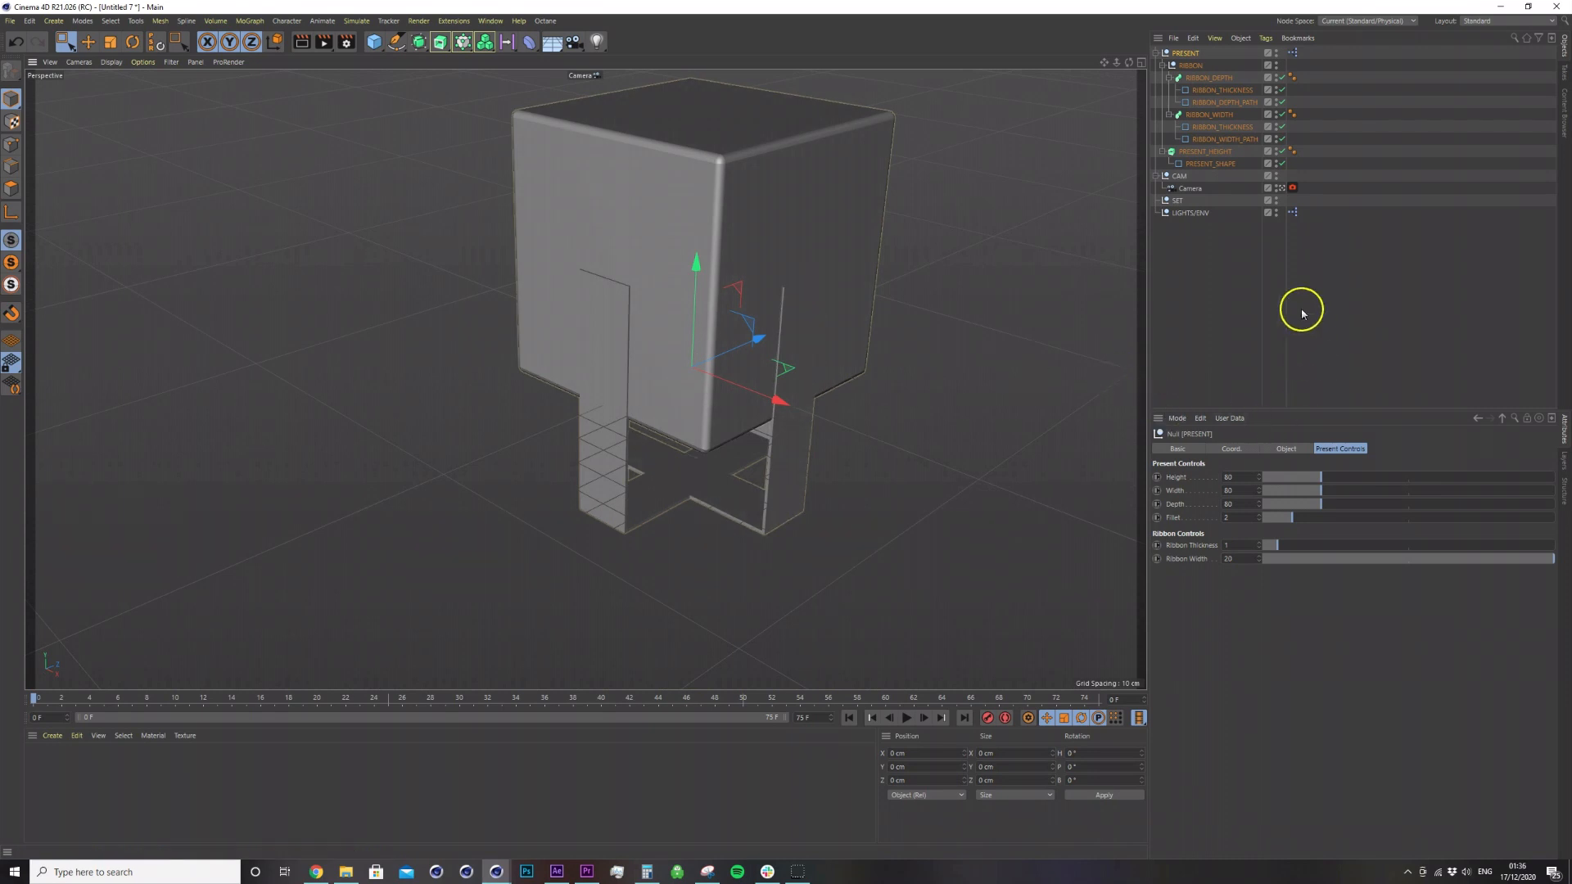
Reopen PRESENT's XPresso graph and move the ObjectList and RIBBON_THICKNESS nodes together beneath PRESENT_SHAPE.
{"action": "double_click", "coordinate": [1292, 52]}
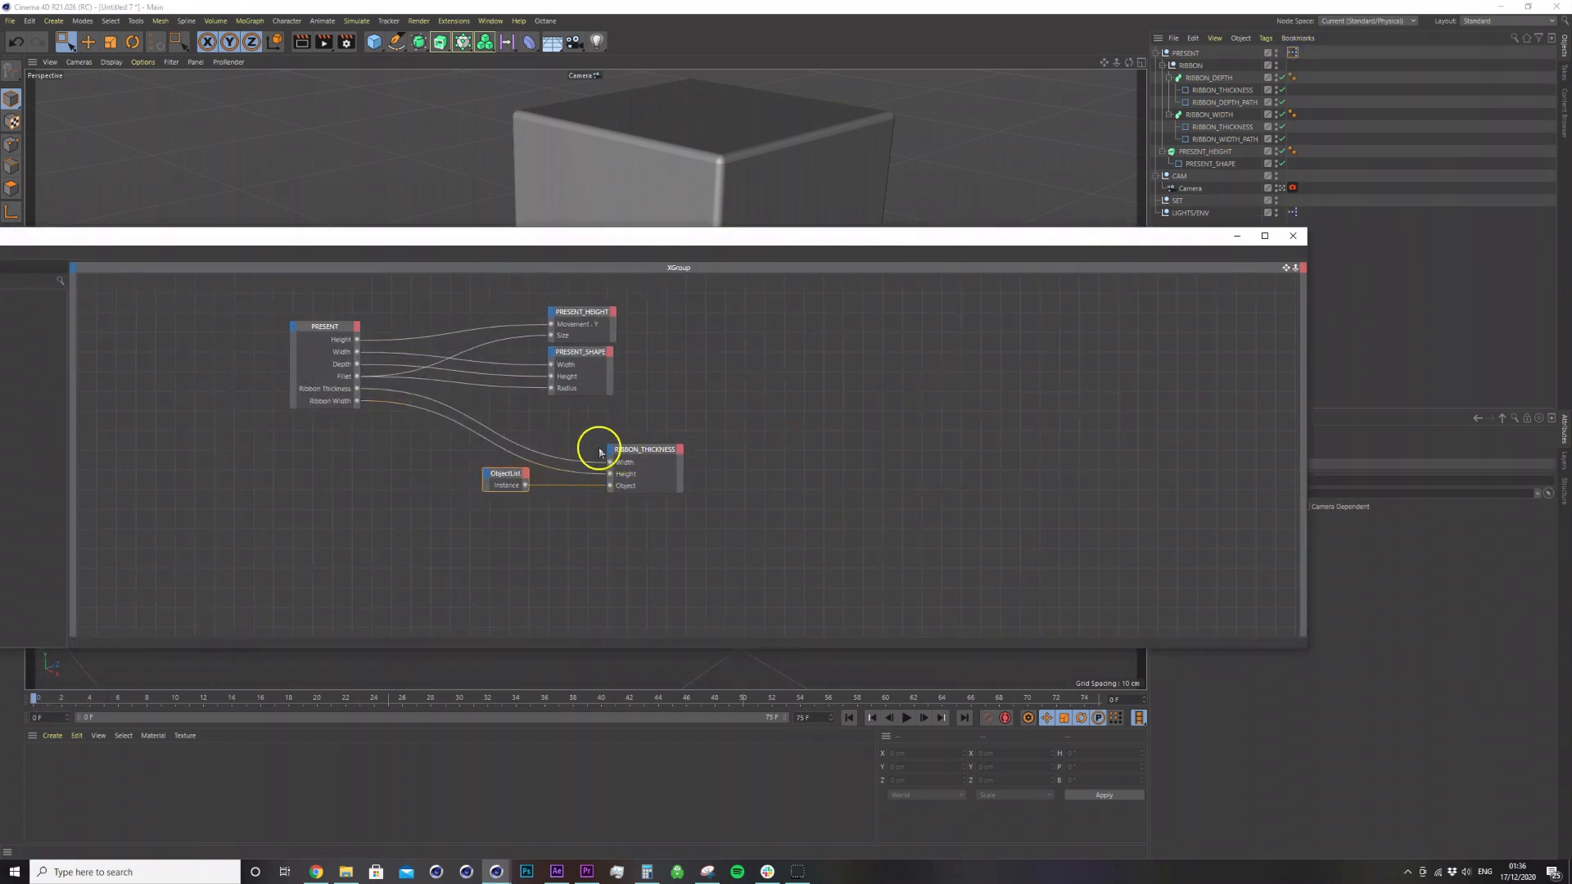
{"action": "left_click_drag", "start_coordinate": [467, 442], "coordinate": [698, 540]}
{"action": "left_click_drag", "start_coordinate": [639, 452], "coordinate": [571, 450]}
{"action": "left_click", "coordinate": [691, 435]}
Add the RIBBON_WIDTH_PATH spline as an XPresso node with Height and Width input ports.
{"action": "left_click_drag", "start_coordinate": [1237, 144], "coordinate": [757, 352]}
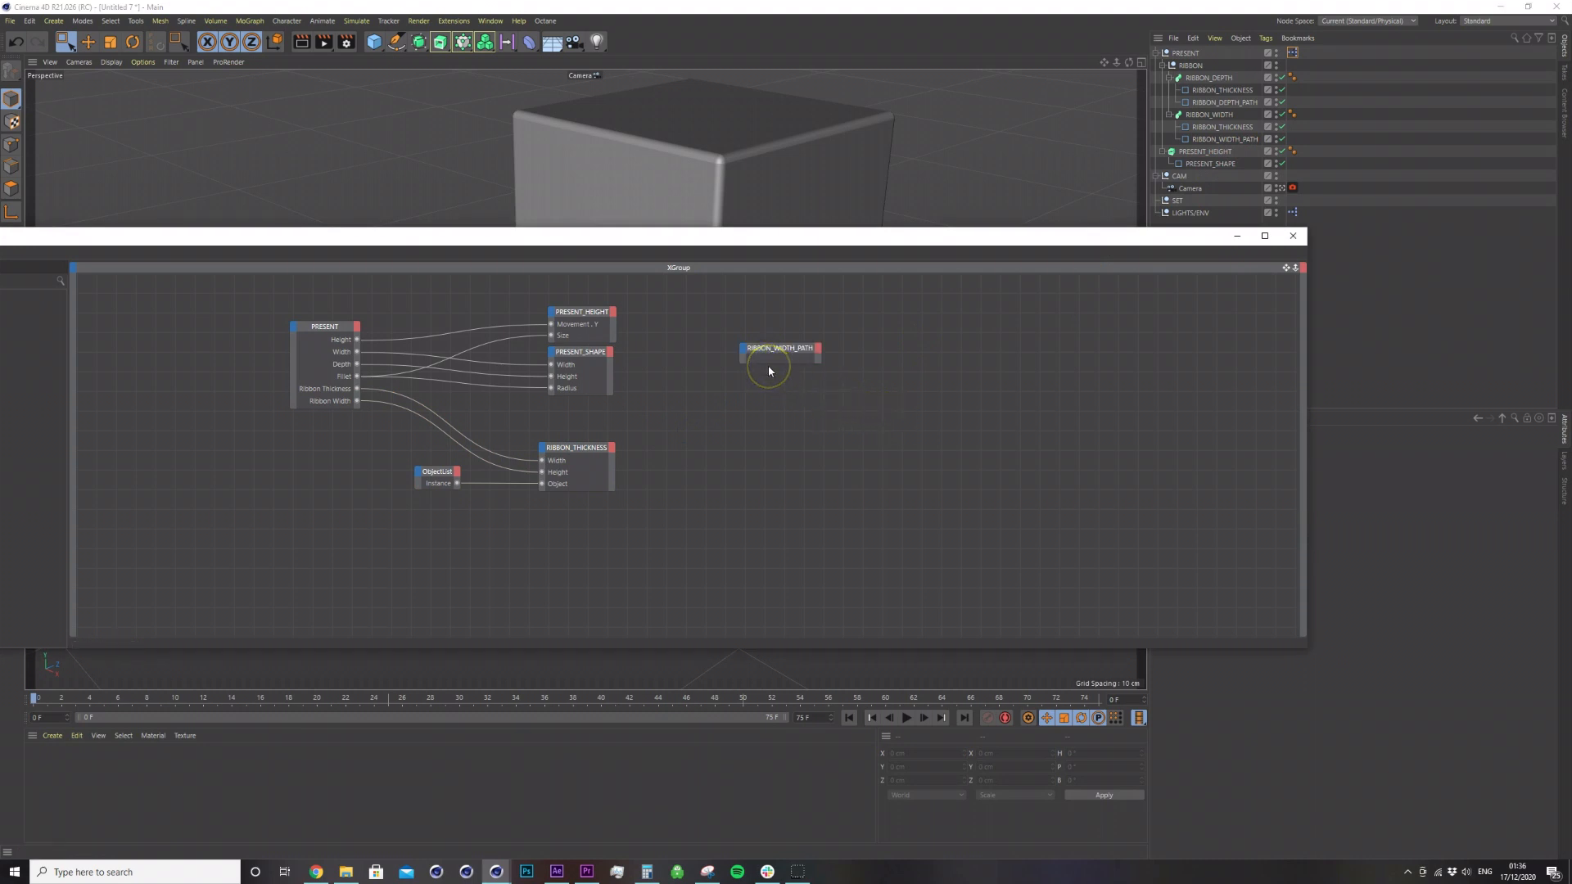
{"action": "left_click", "coordinate": [744, 352]}
{"action": "left_click", "coordinate": [743, 351]}
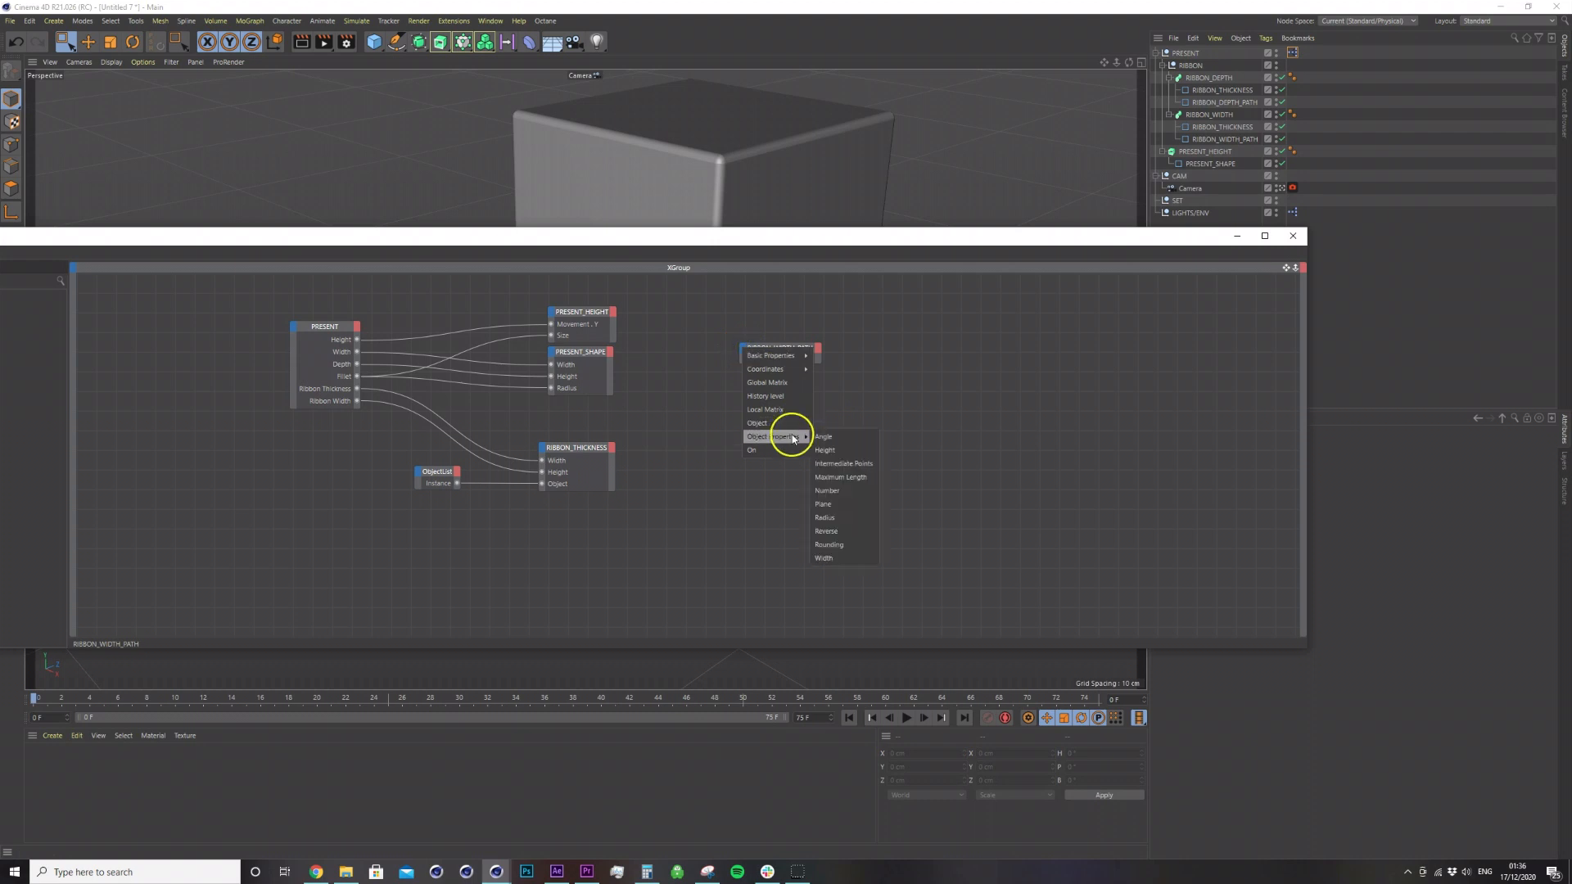
{"action": "left_click", "coordinate": [839, 447]}
{"action": "left_click", "coordinate": [746, 358]}
{"action": "mouse_move", "coordinate": [777, 436]}
{"action": "left_click", "coordinate": [841, 557]}
Link PRESENT's Height and Width outputs to the matching inputs of the RIBBON_WIDTH_PATH node.
{"action": "left_click", "coordinate": [779, 350]}
{"action": "left_click_drag", "start_coordinate": [788, 351], "coordinate": [799, 342]}
{"action": "left_click_drag", "start_coordinate": [357, 339], "coordinate": [750, 354]}
{"action": "left_click_drag", "start_coordinate": [357, 351], "coordinate": [755, 362]}
Test the ribbon path link by varying PRESENT's Width slightly and restoring its original value.
{"action": "left_click_drag", "start_coordinate": [957, 234], "coordinate": [972, 533]}
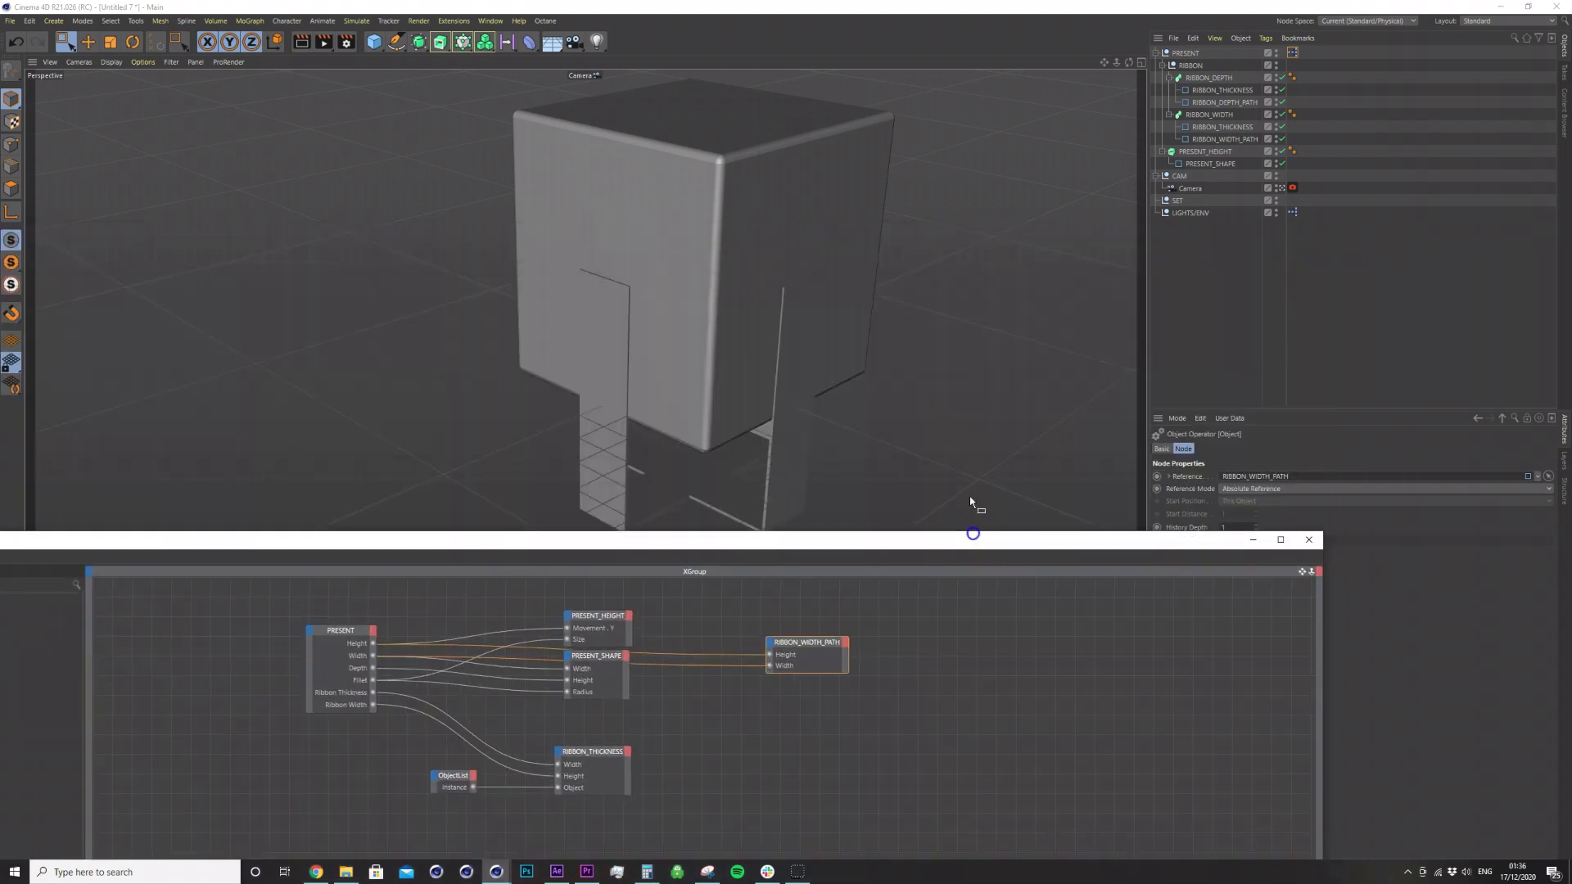
{"action": "left_click", "coordinate": [1184, 52]}
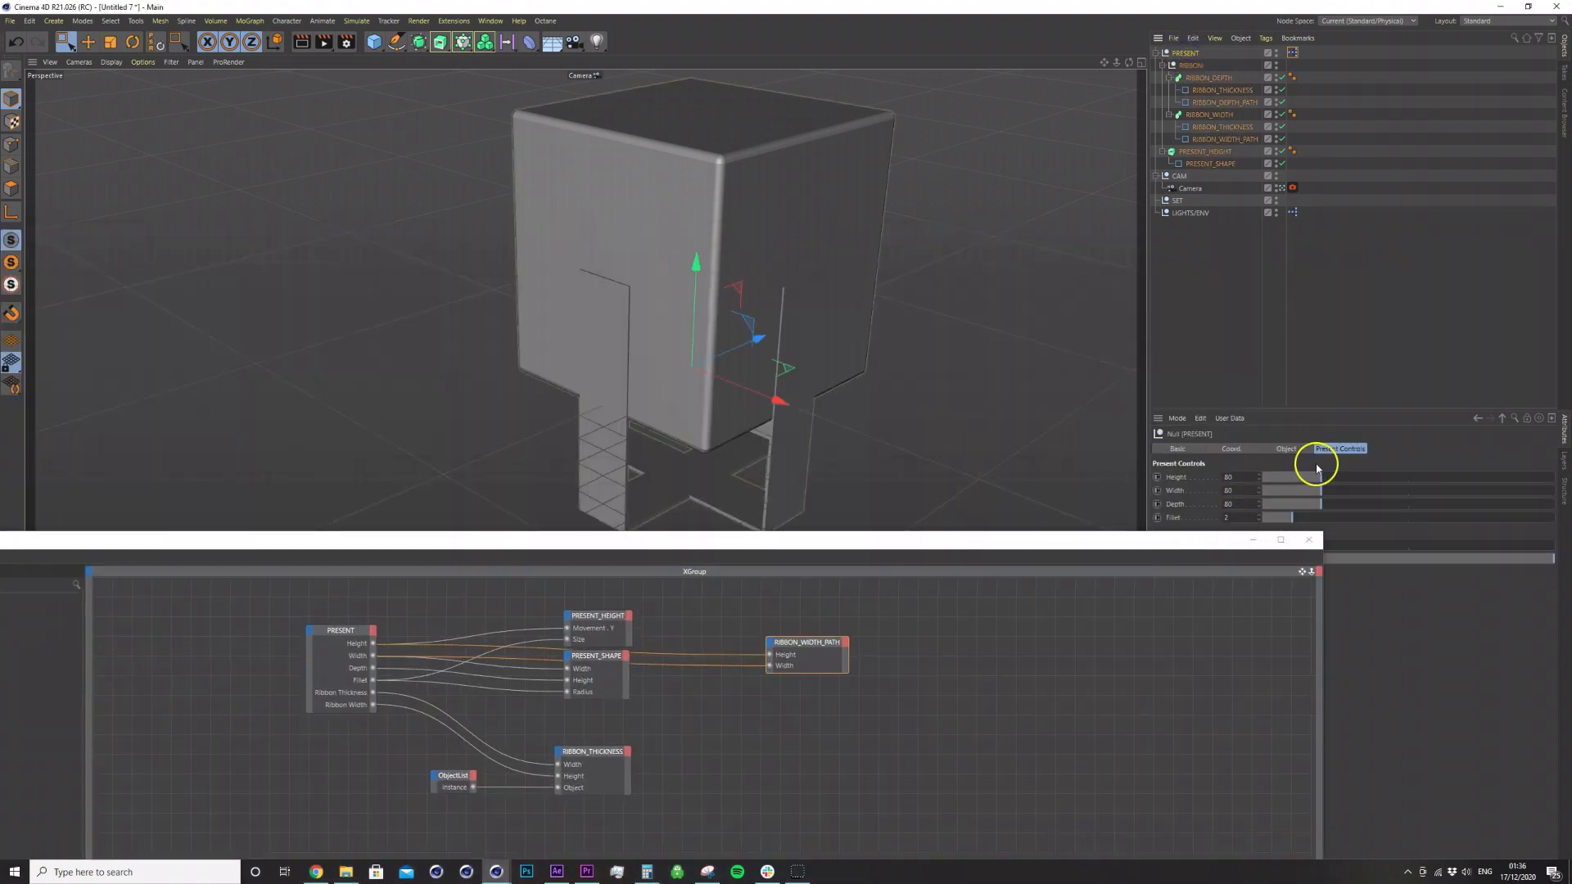
{"action": "mouse_move", "coordinate": [1323, 494]}
{"action": "left_mouse_down"}
{"action": "mouse_move", "coordinate": [1403, 491]}
{"action": "mouse_move", "coordinate": [1319, 497]}
{"action": "left_mouse_up"}
{"action": "left_click", "coordinate": [1237, 492]}
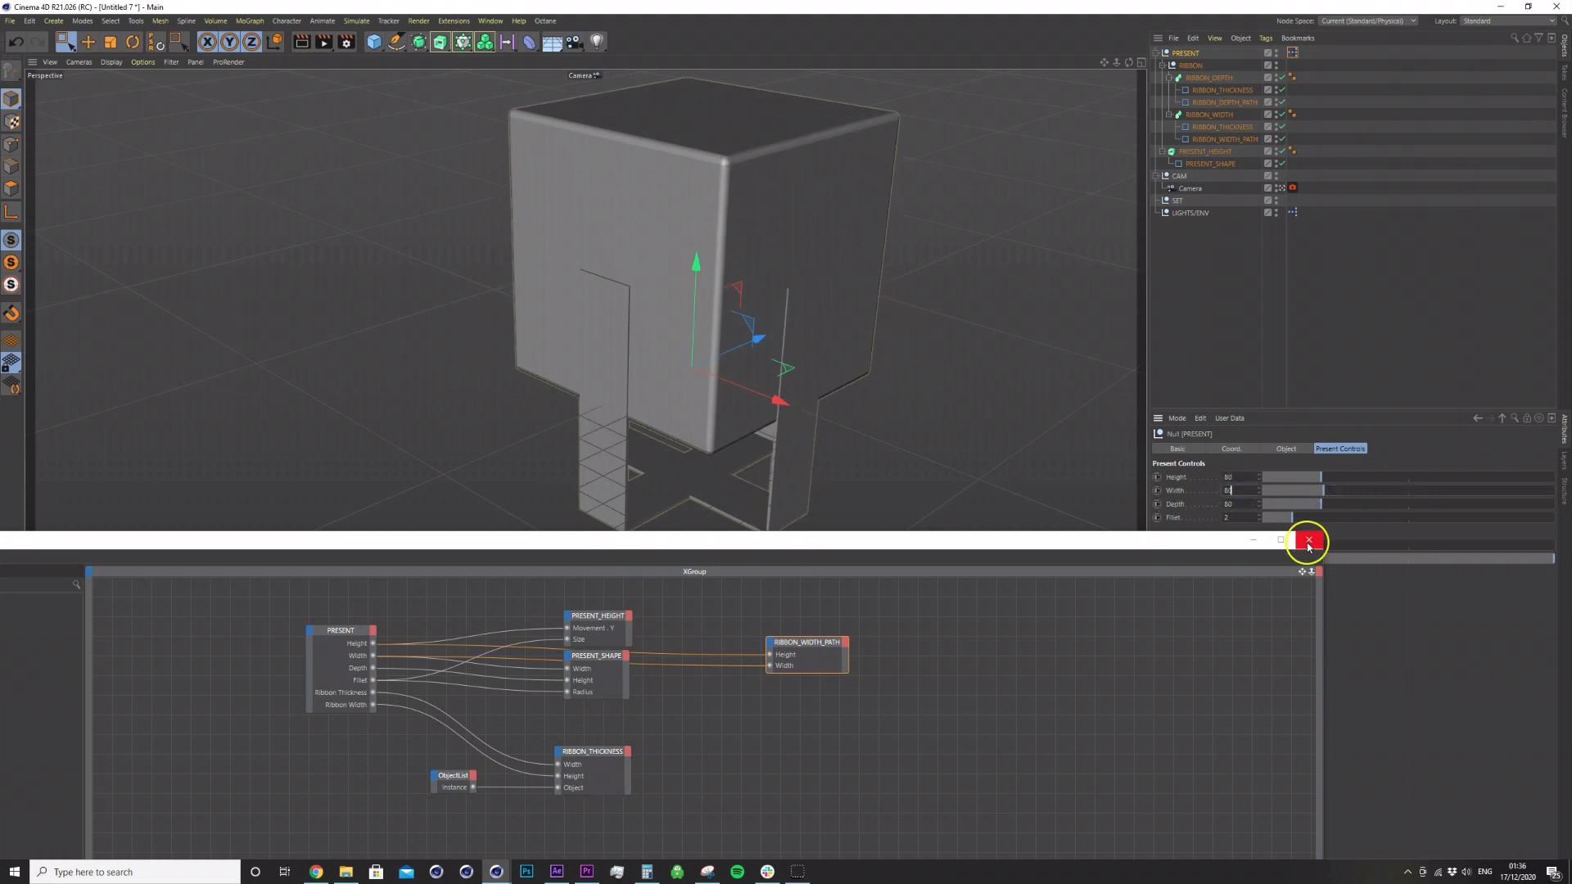
{"action": "left_click", "coordinate": [1193, 619]}
Move the RIBBON_WIDTH_PATH node away from the other nodes and add a Position . Y input port to it.
{"action": "left_click_drag", "start_coordinate": [1146, 547], "coordinate": [1248, 445]}
{"action": "left_click_drag", "start_coordinate": [906, 551], "coordinate": [950, 530]}
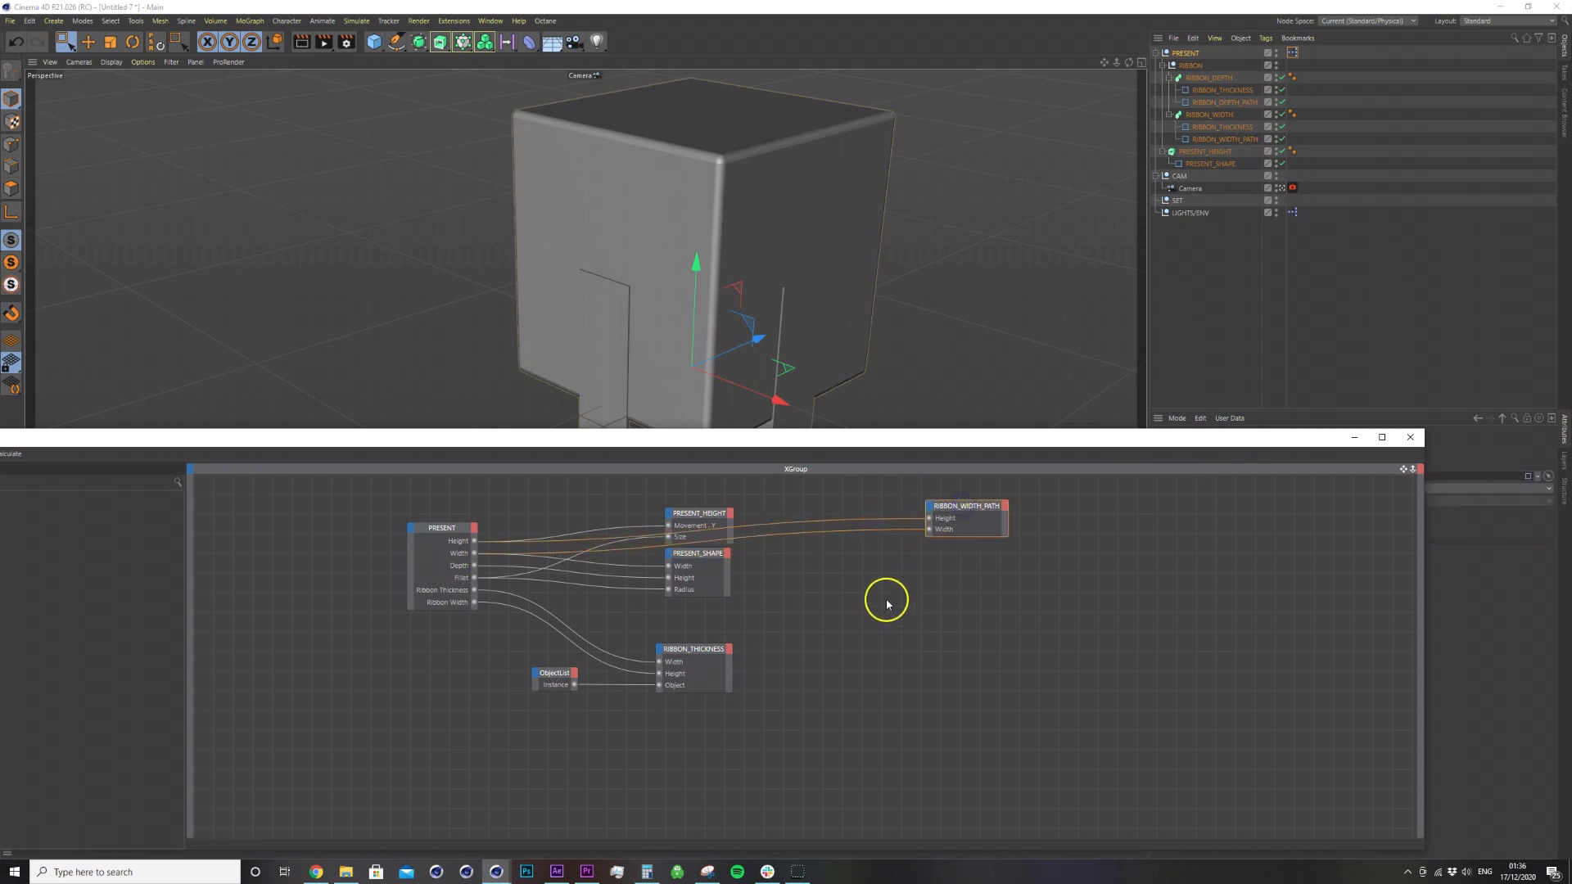
{"action": "middle_click_drag", "start_coordinate": [781, 360], "coordinate": [758, 333], "text": "alt"}
{"action": "left_click_drag", "start_coordinate": [758, 333], "coordinate": [750, 289], "text": "alt"}
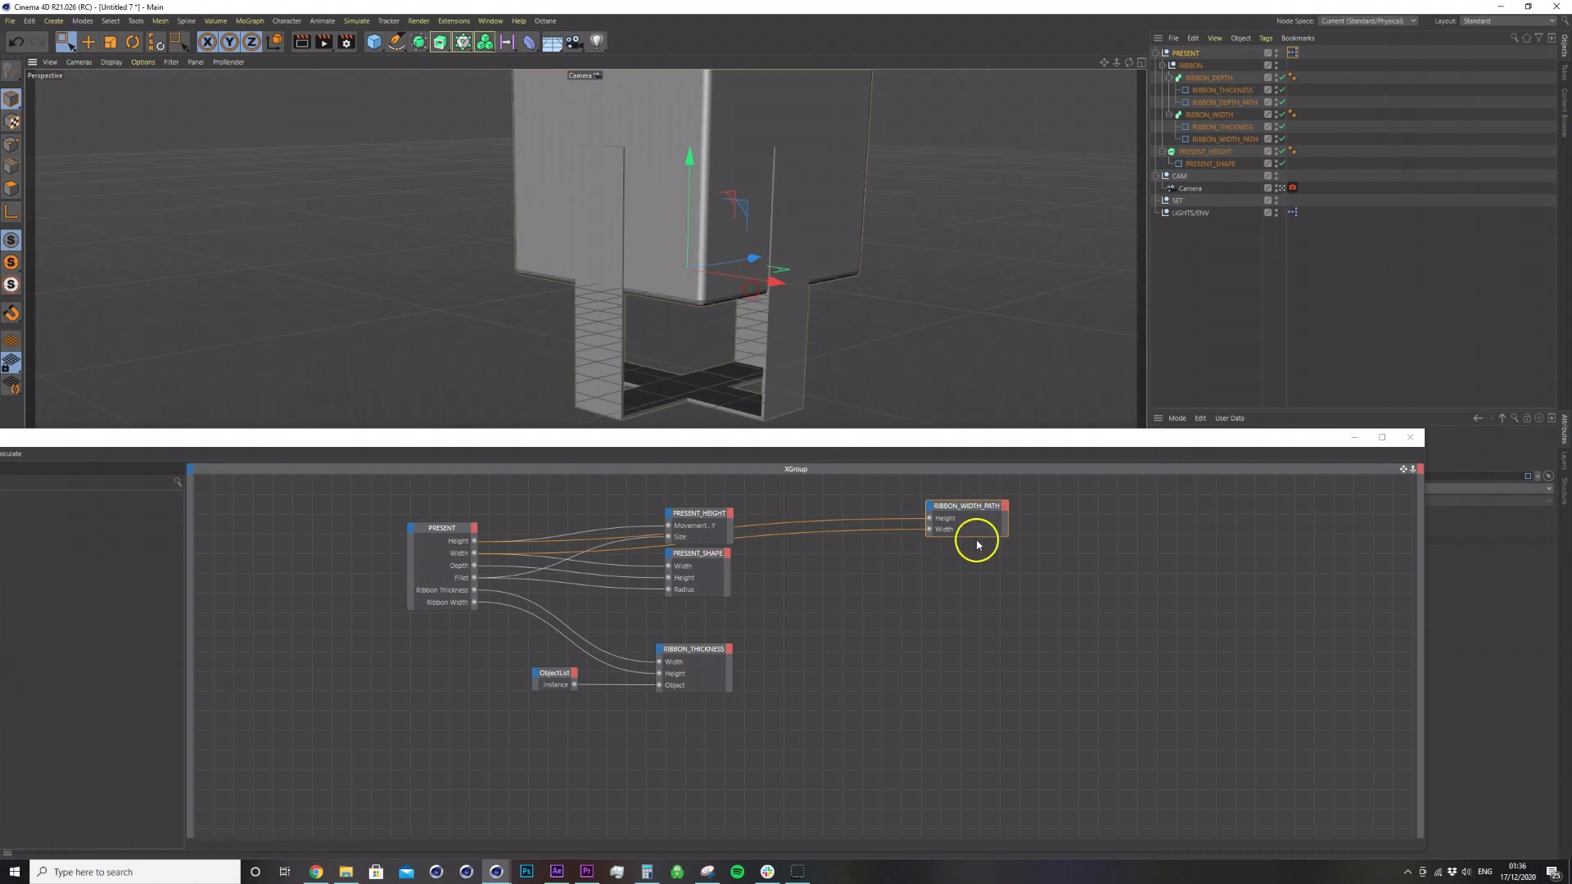
{"action": "left_click", "coordinate": [929, 505]}
{"action": "mouse_move", "coordinate": [966, 598]}
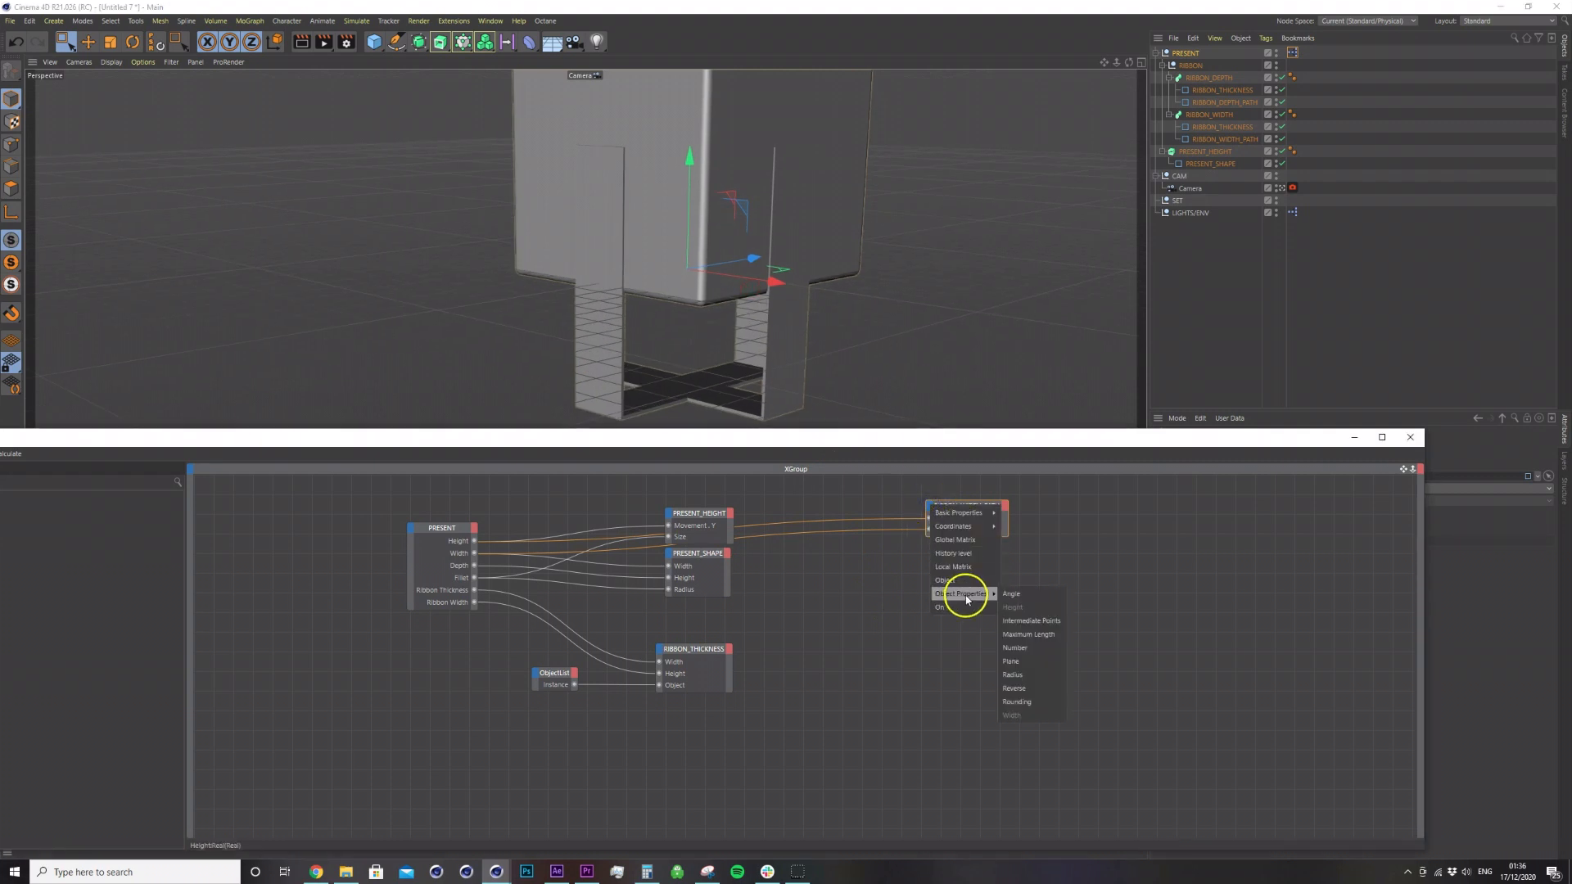
{"action": "mouse_move", "coordinate": [962, 526]}
{"action": "mouse_move", "coordinate": [1041, 570]}
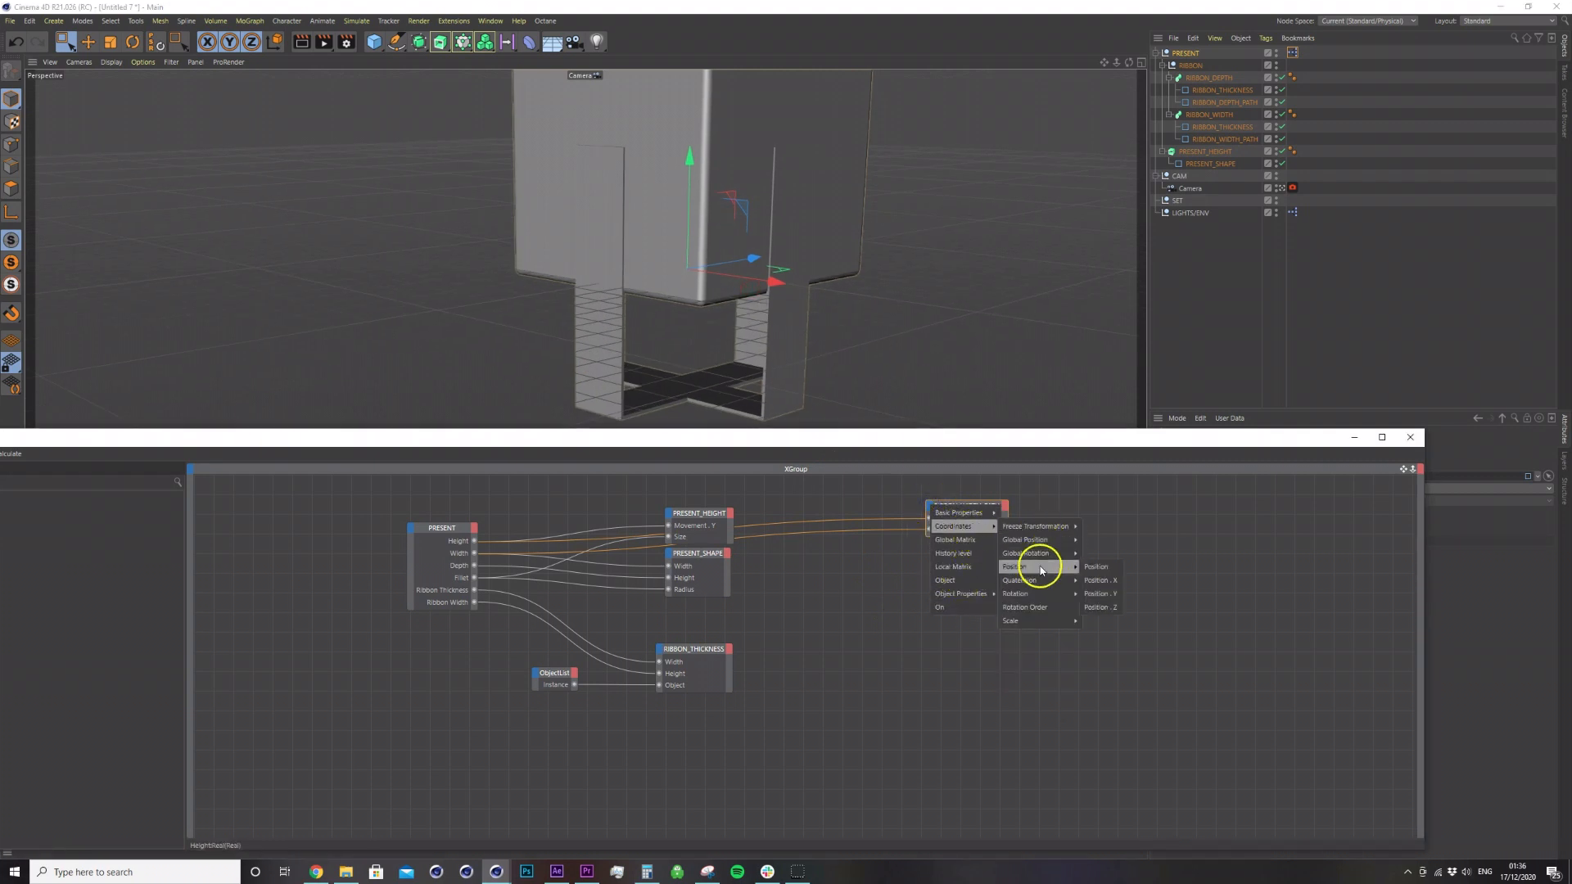
{"action": "left_click", "coordinate": [1101, 595]}
{"action": "left_click_drag", "start_coordinate": [960, 508], "coordinate": [963, 509]}
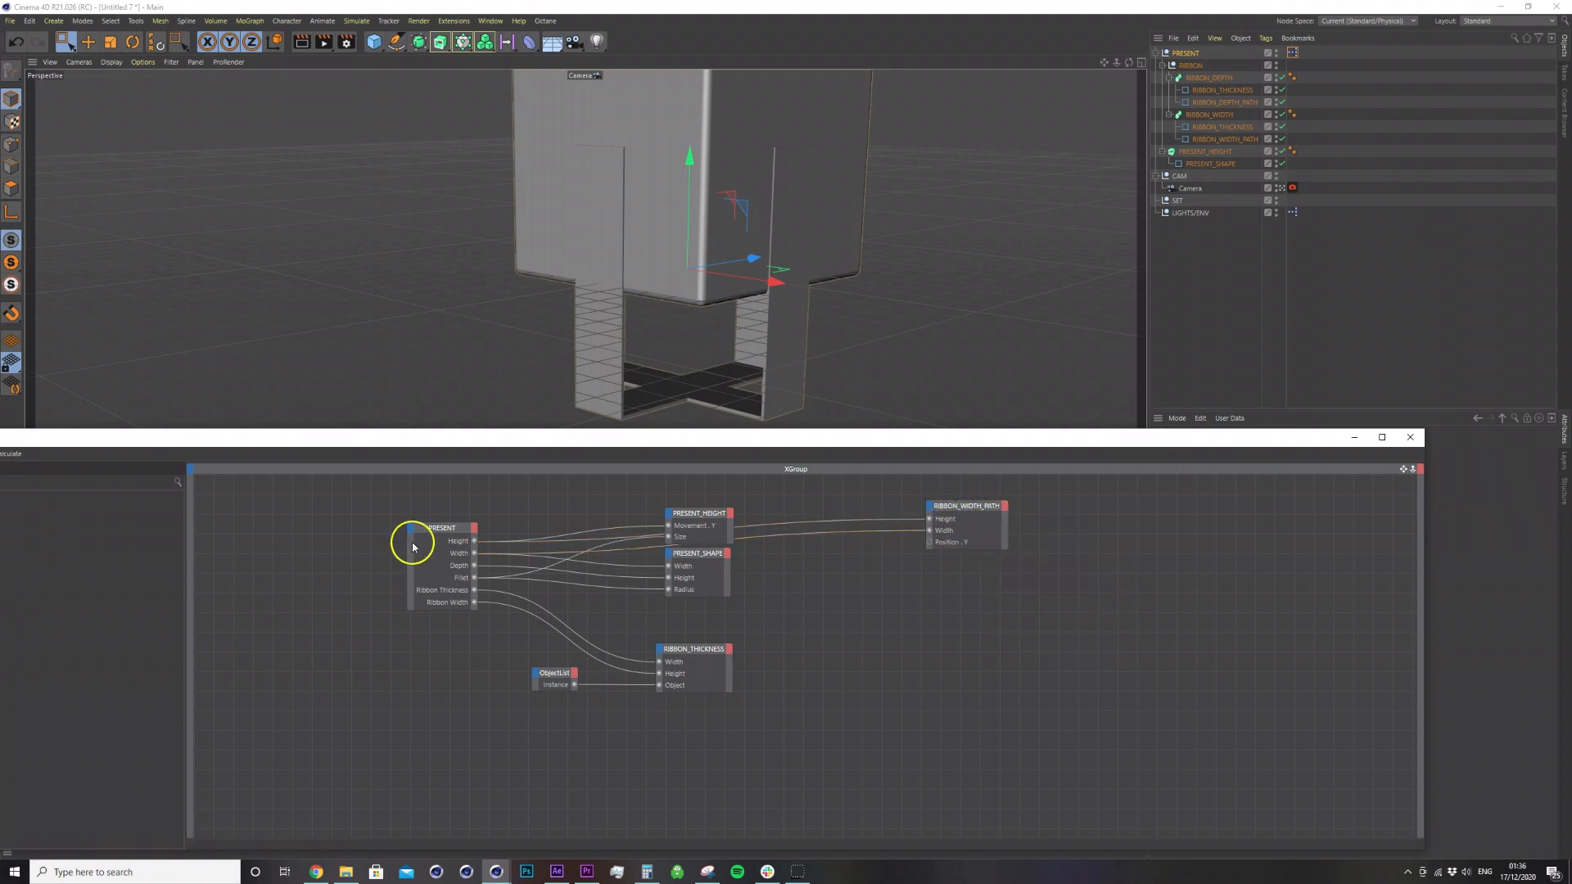
Add a Math node to the XPresso graph below the RIBBON_WIDTH_PATH node.
{"action": "middle_click_drag", "start_coordinate": [720, 276], "coordinate": [696, 345], "text": "alt"}
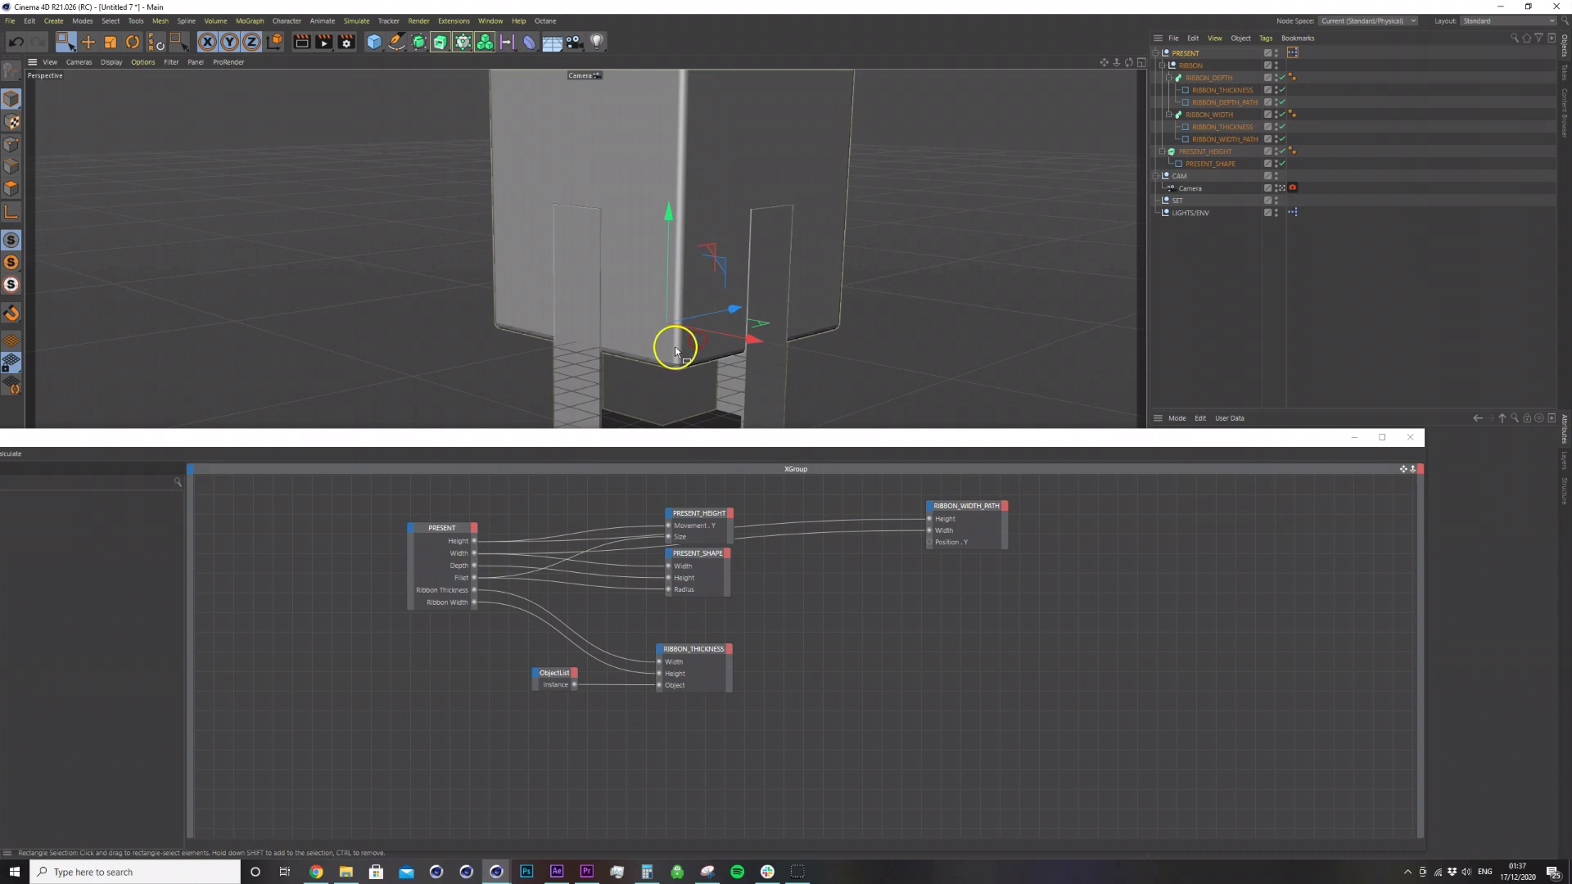
{"action": "middle_click_drag", "start_coordinate": [691, 149], "coordinate": [682, 219], "text": "alt"}
{"action": "right_click", "coordinate": [840, 612]}
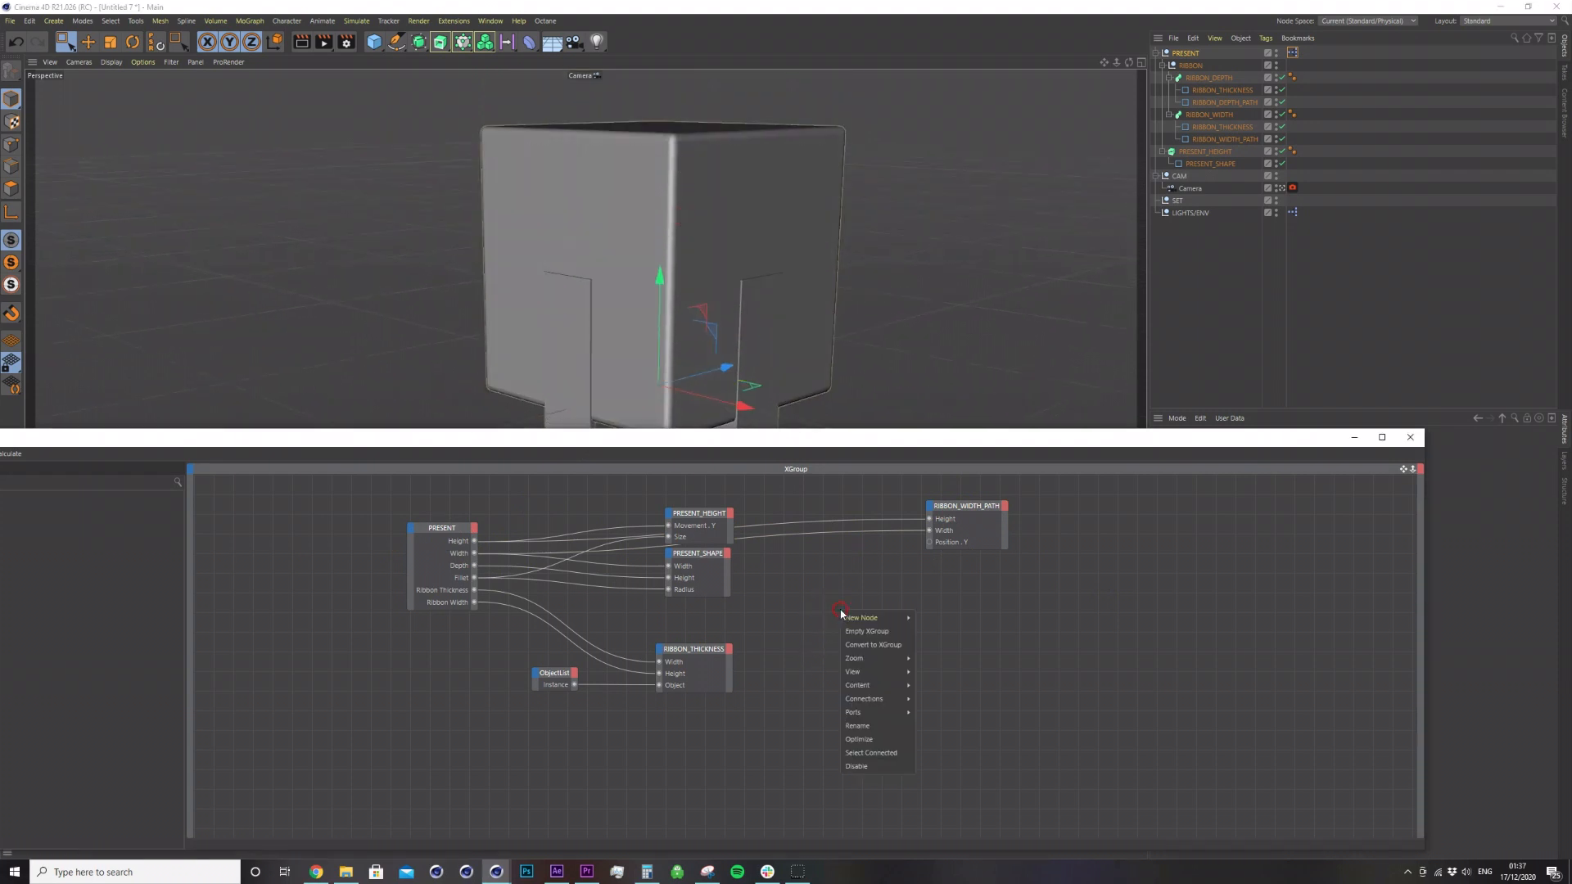
{"action": "mouse_move", "coordinate": [866, 617]}
{"action": "mouse_move", "coordinate": [947, 617]}
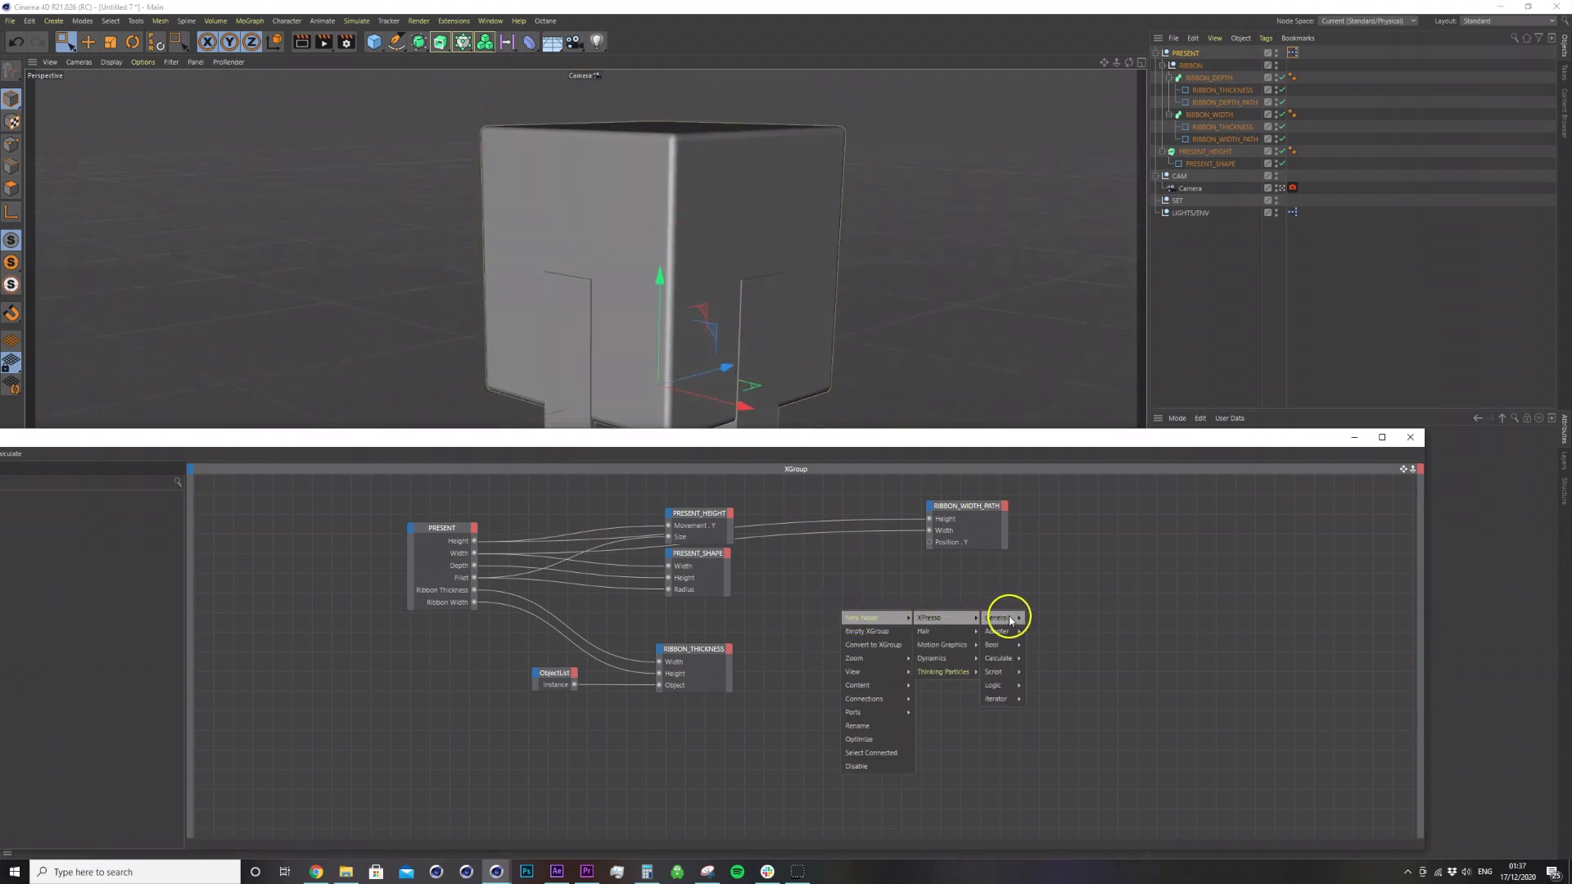
{"action": "mouse_move", "coordinate": [1007, 658]}
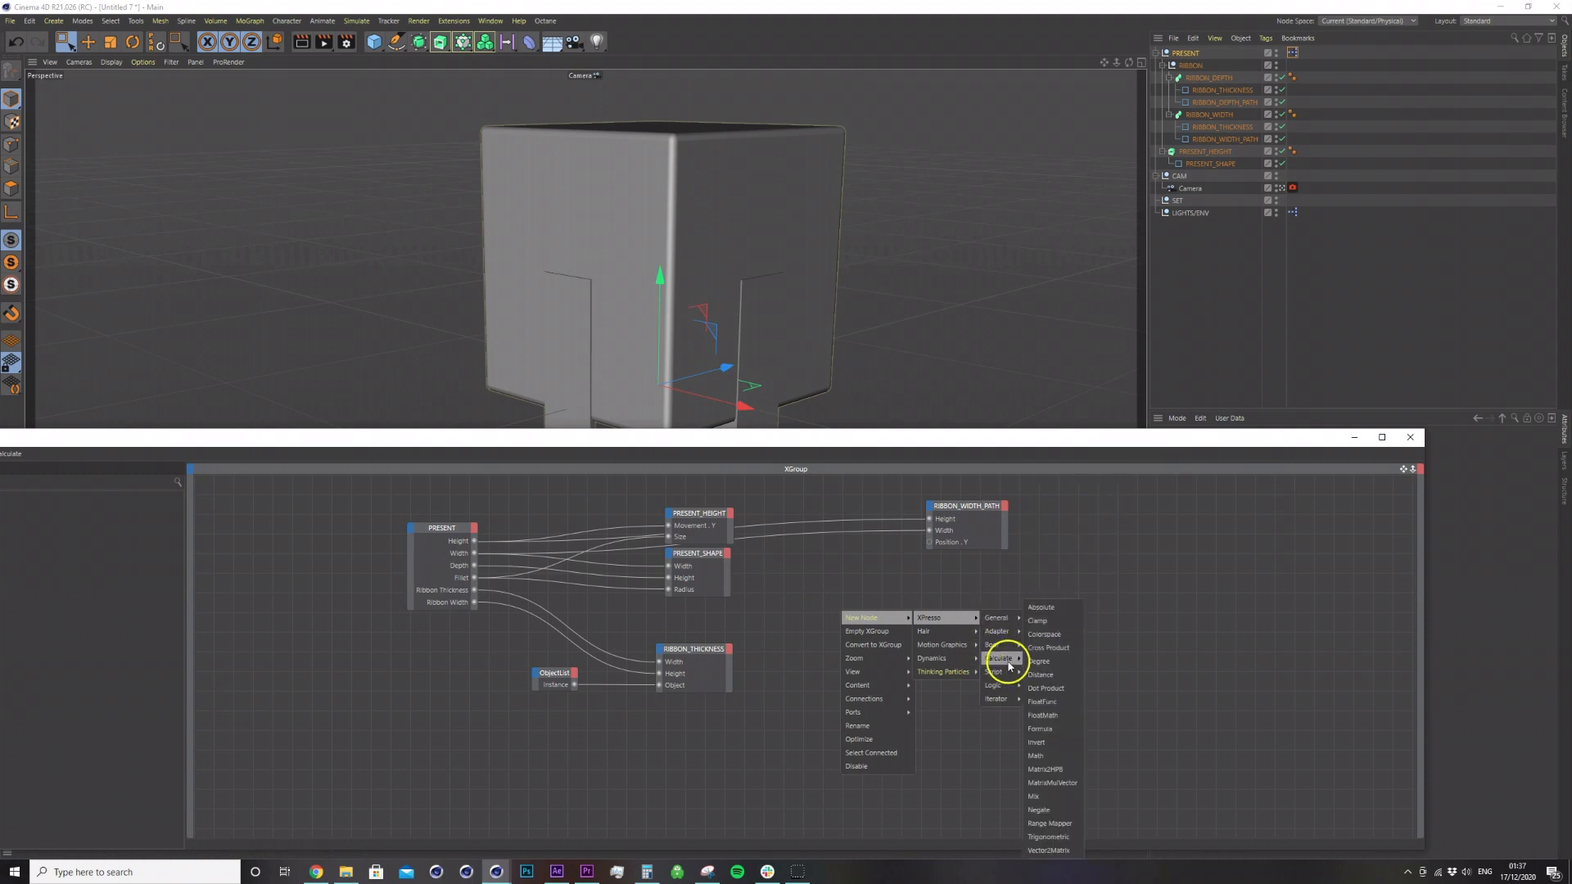
{"action": "left_click", "coordinate": [1052, 758]}
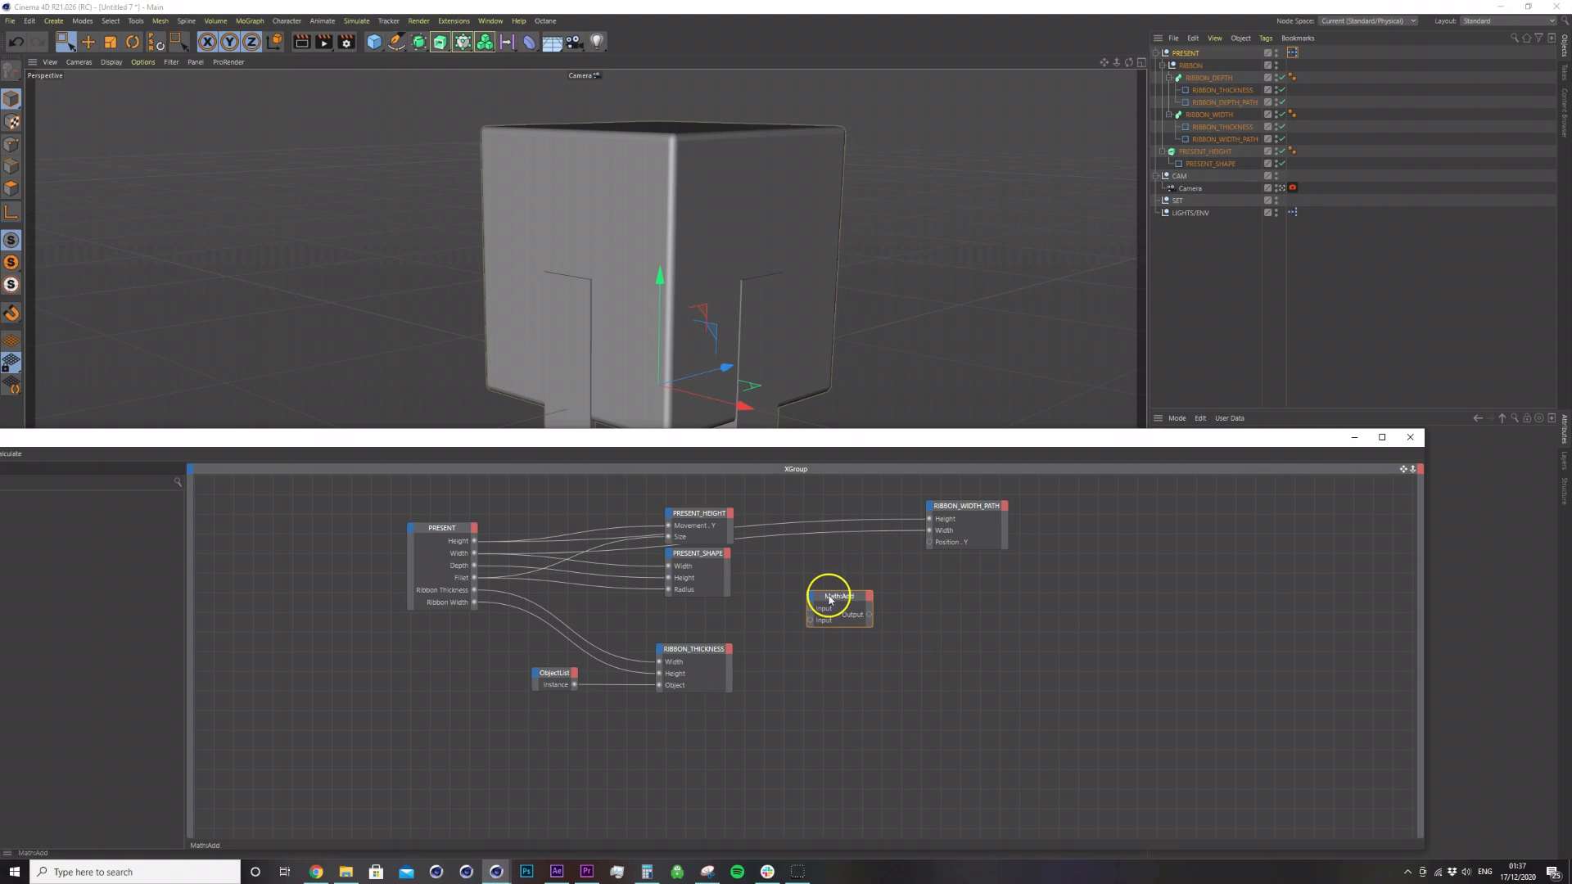
Set the Math node's function to Divide and its second input to 2.
{"action": "left_click_drag", "start_coordinate": [1281, 446], "coordinate": [1184, 596]}
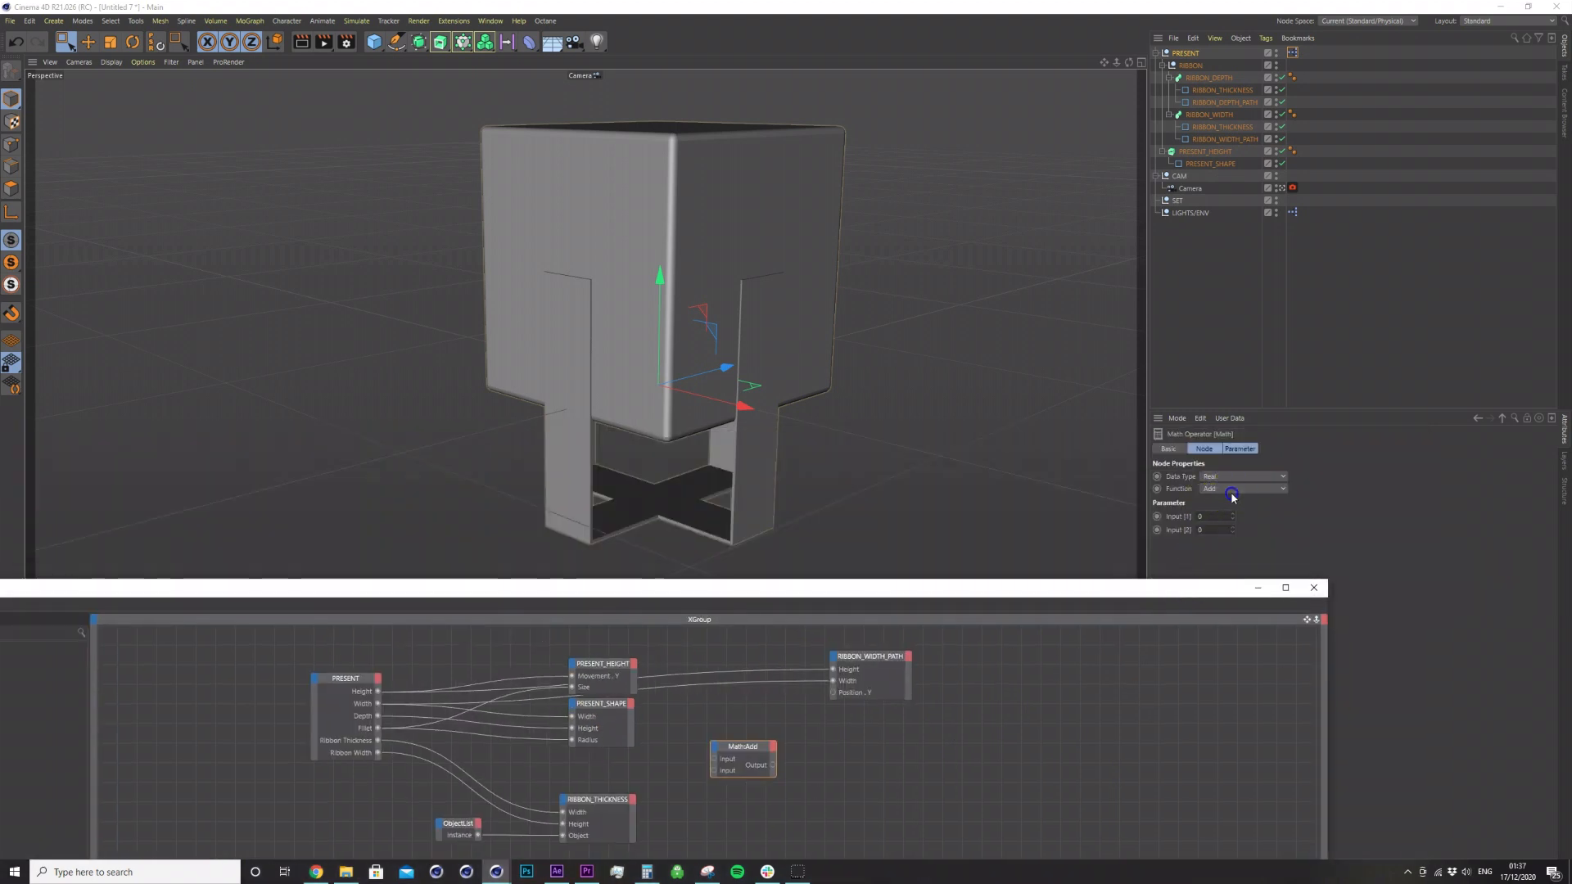
{"action": "left_click", "coordinate": [1283, 489]}
{"action": "left_click", "coordinate": [1227, 528]}
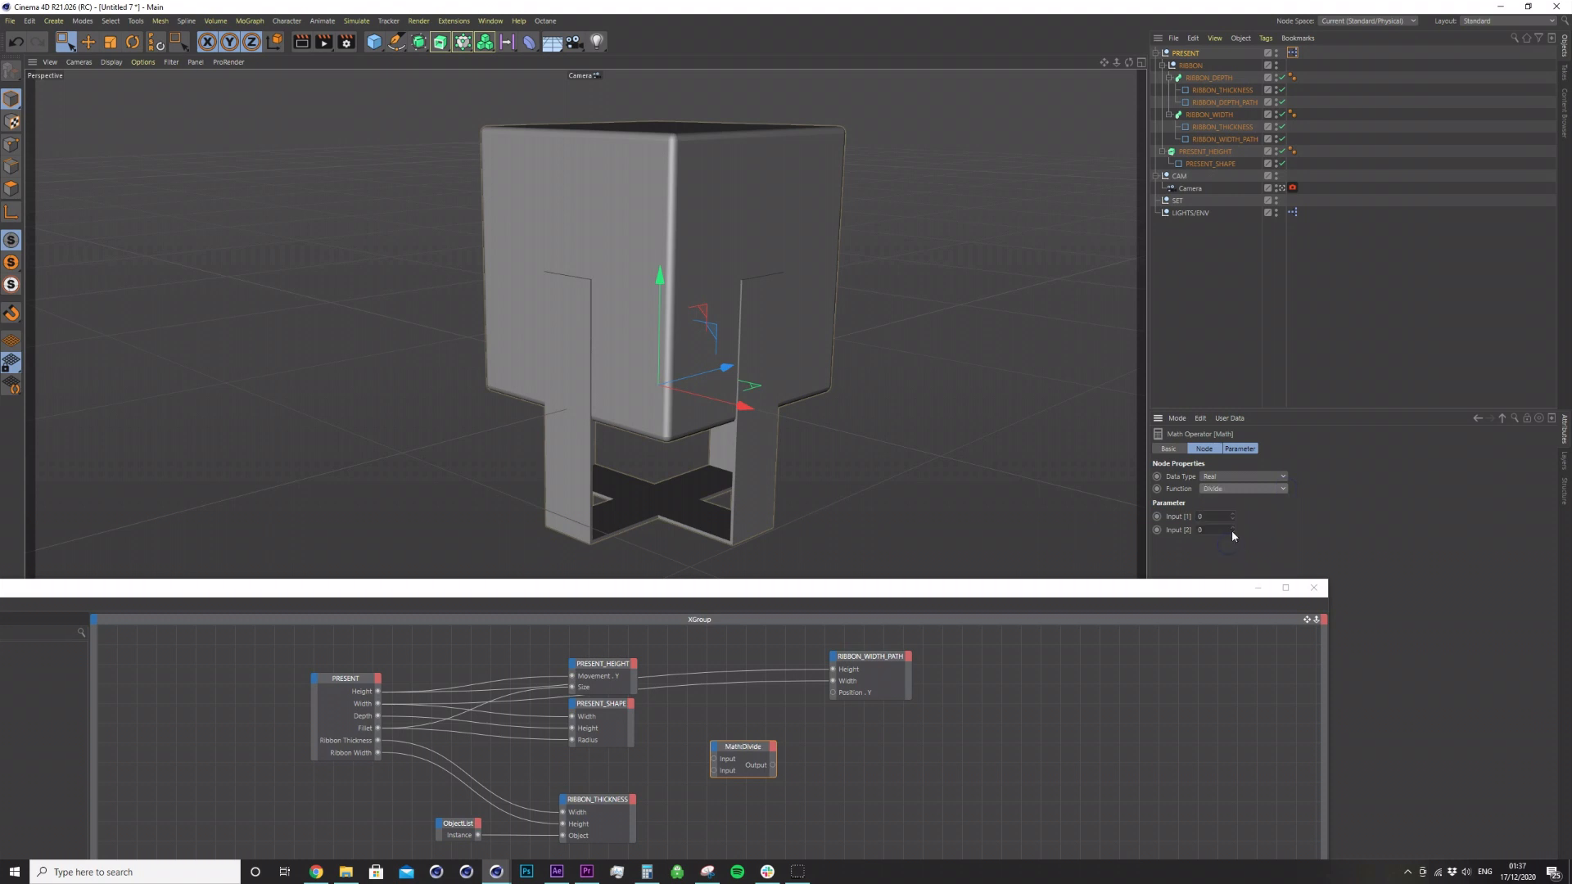
{"action": "key", "text": "Return"}
Link PRESENT's Height to the Math:Divide node's first input and its output to RIBBON_WIDTH_PATH's Position . Y.
{"action": "left_click_drag", "start_coordinate": [377, 692], "coordinate": [714, 760]}
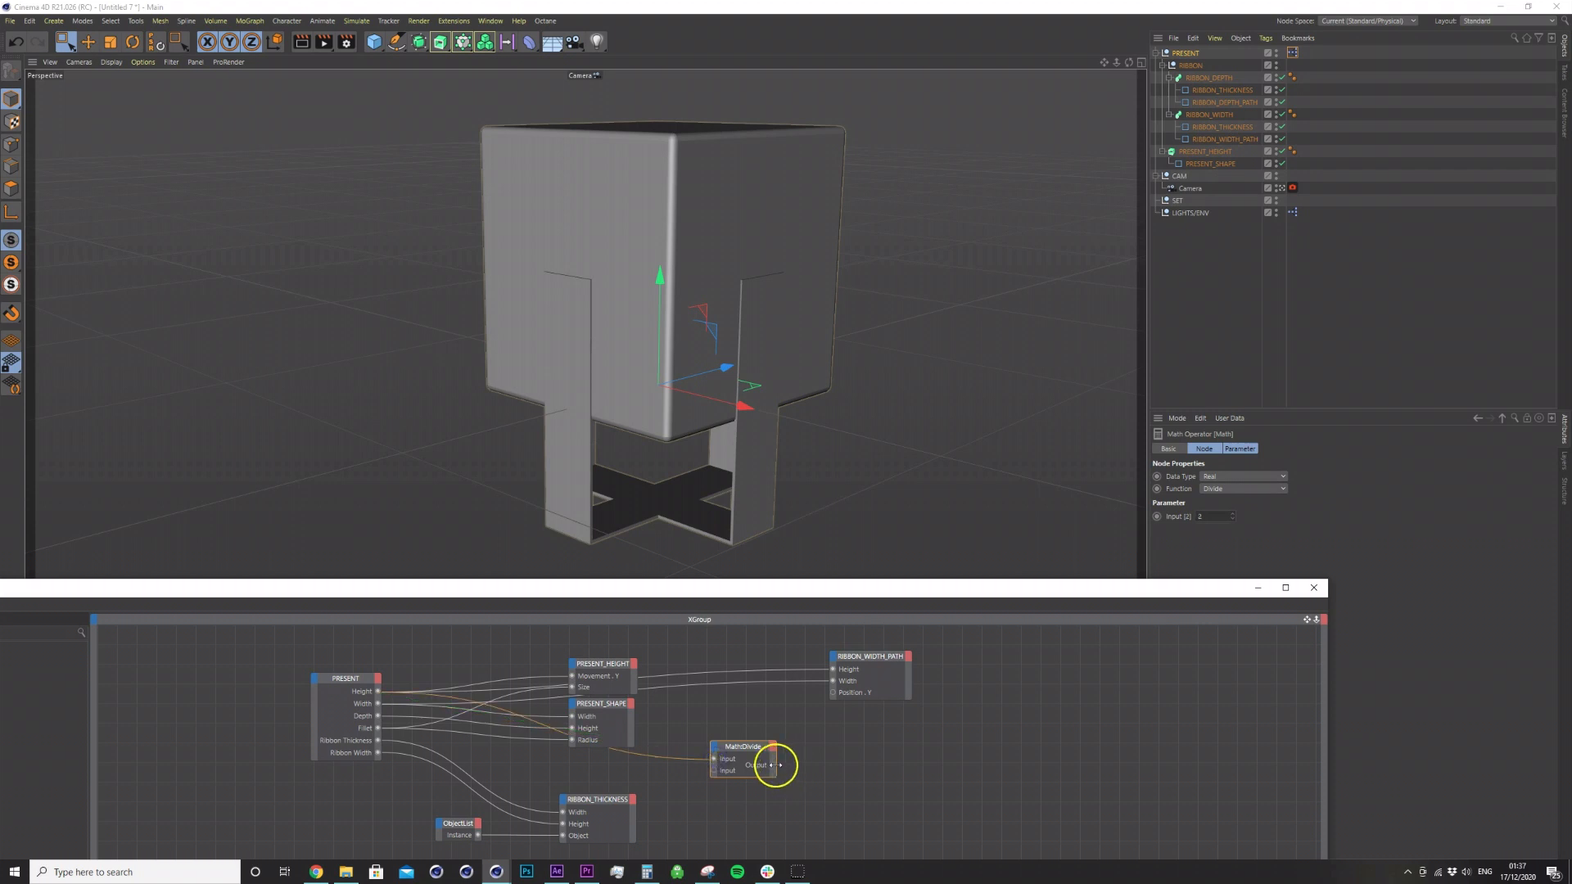
{"action": "left_click_drag", "start_coordinate": [836, 697], "coordinate": [835, 696]}
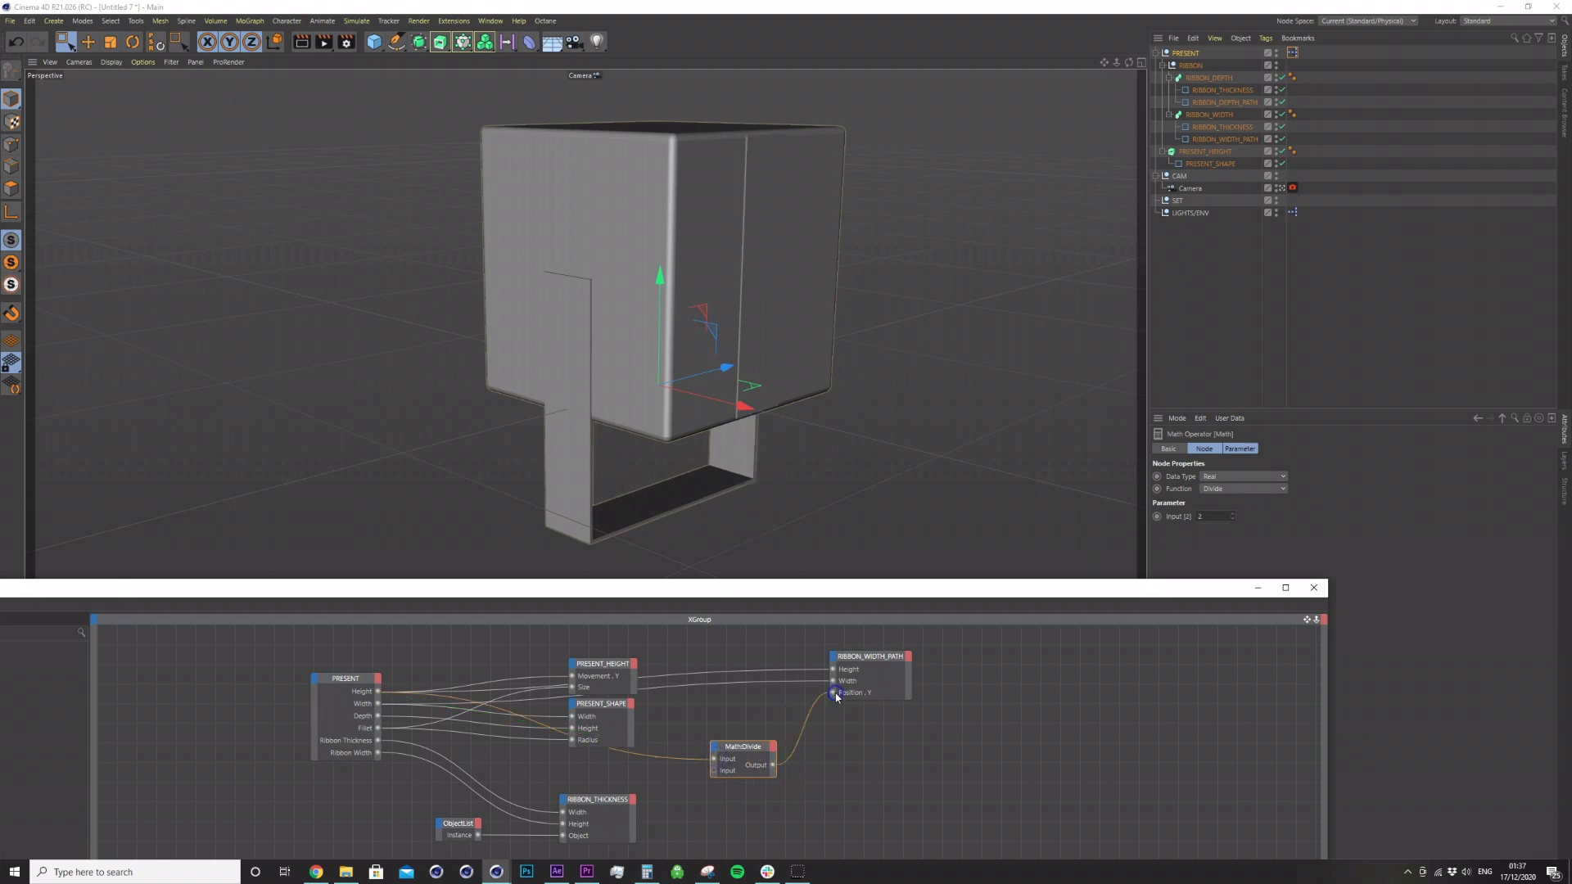
Test the ribbon position link by varying PRESENT's Height slightly and restoring it to 80.
{"action": "left_click_drag", "start_coordinate": [712, 263], "coordinate": [720, 304], "text": "alt"}
{"action": "left_click", "coordinate": [732, 276]}
{"action": "left_click", "coordinate": [1185, 52]}
{"action": "mouse_move", "coordinate": [1320, 485]}
{"action": "left_mouse_down"}
{"action": "mouse_move", "coordinate": [1354, 478]}
{"action": "mouse_move", "coordinate": [1287, 482]}
{"action": "mouse_move", "coordinate": [1321, 481]}
{"action": "left_mouse_up"}
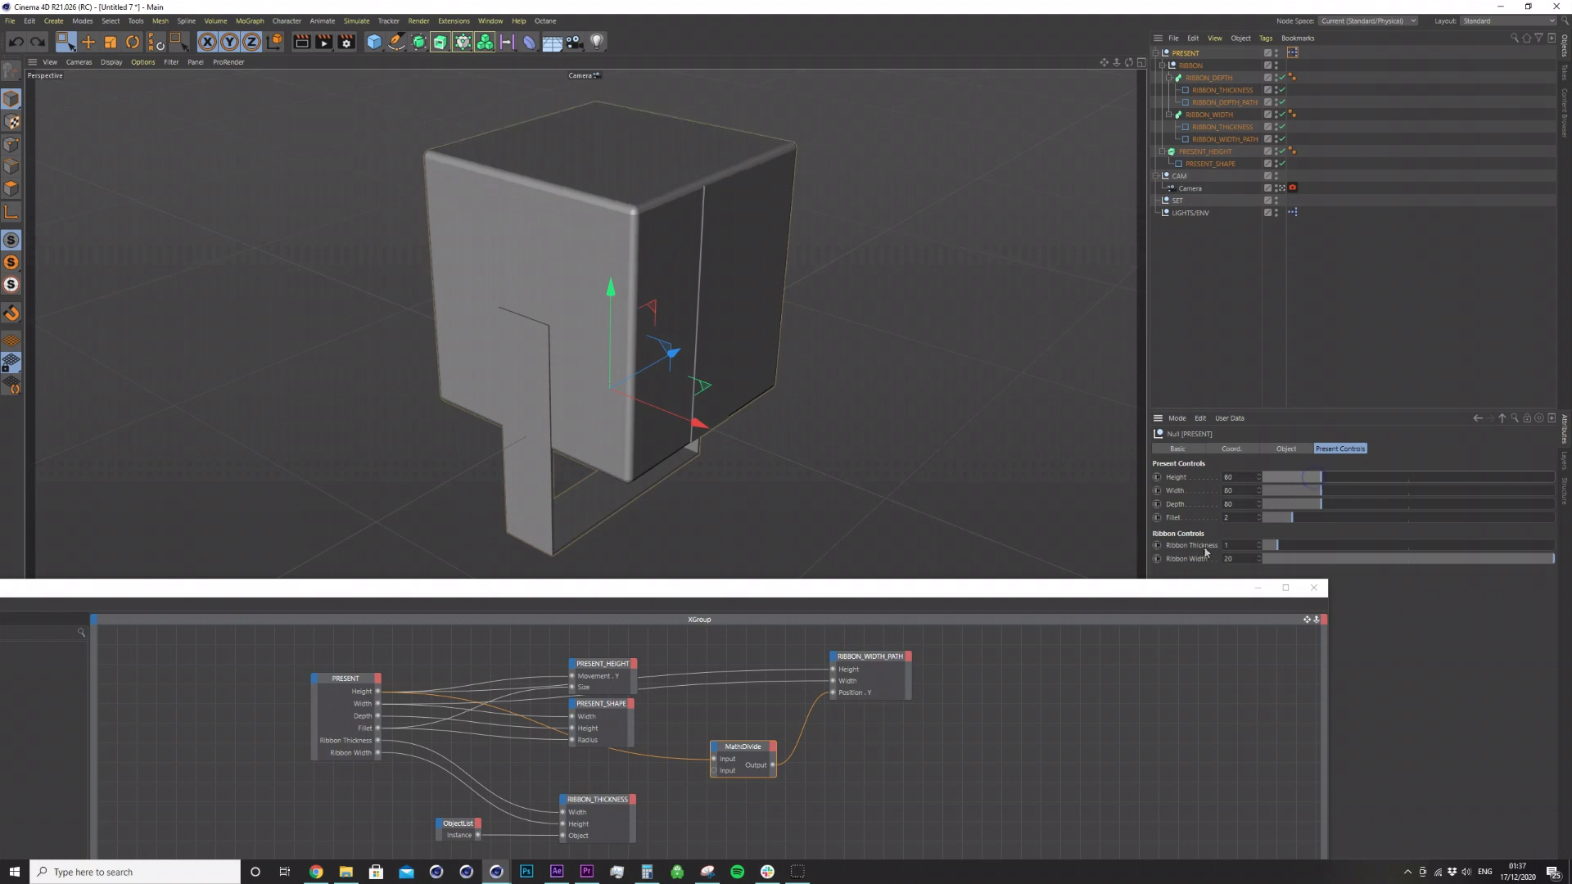
Add a Radius input port to the RIBBON_WIDTH_PATH node.
{"action": "left_click_drag", "start_coordinate": [989, 600], "coordinate": [1012, 518]}
{"action": "left_click", "coordinate": [856, 576]}
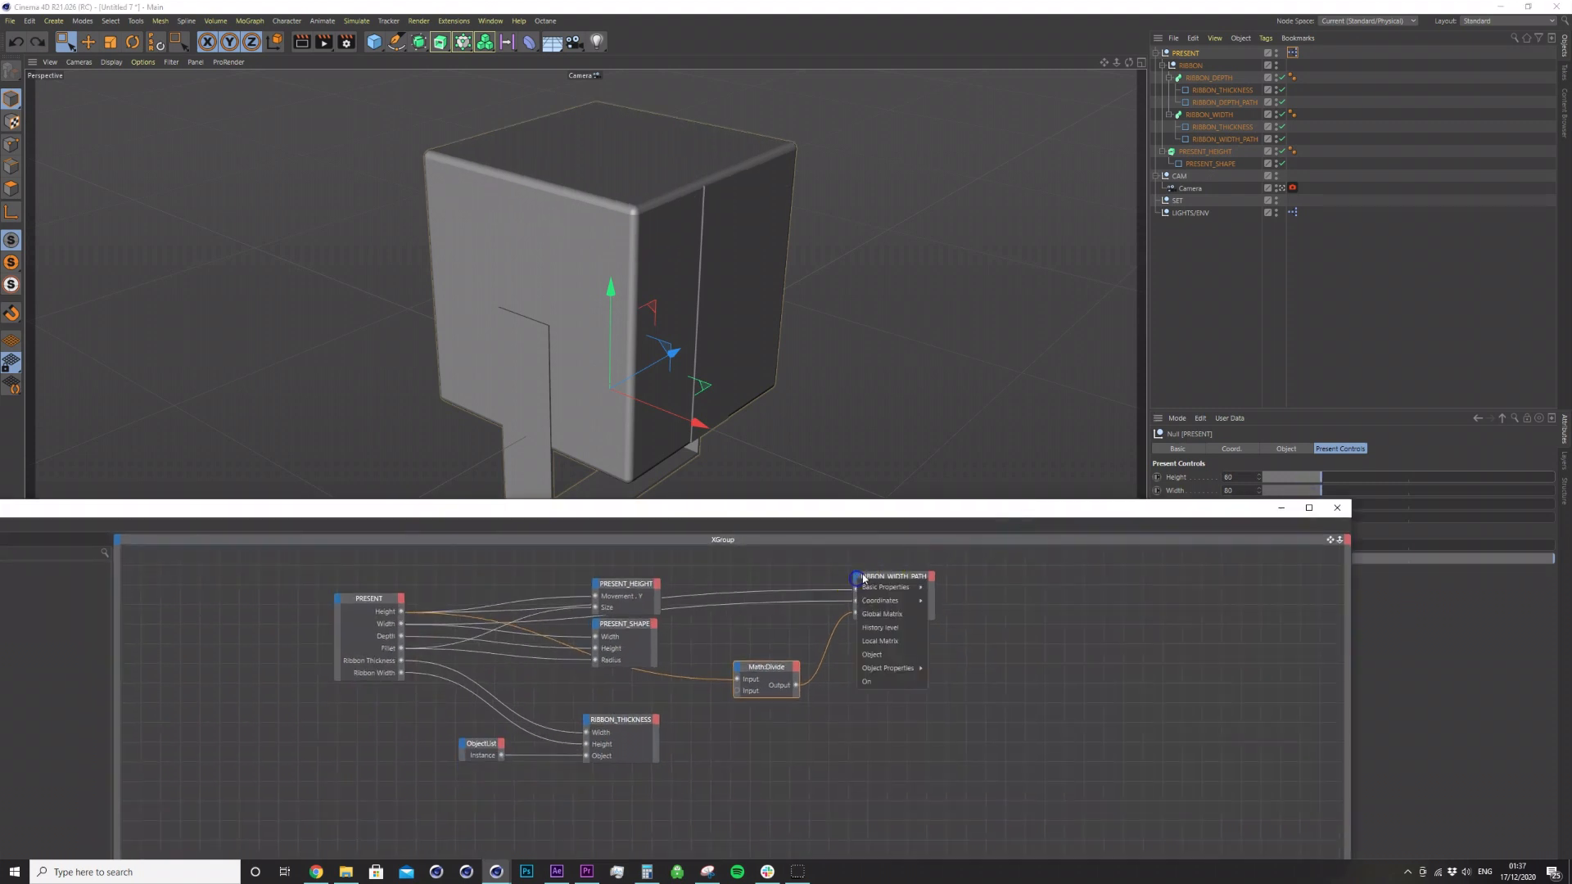
{"action": "mouse_move", "coordinate": [892, 678]}
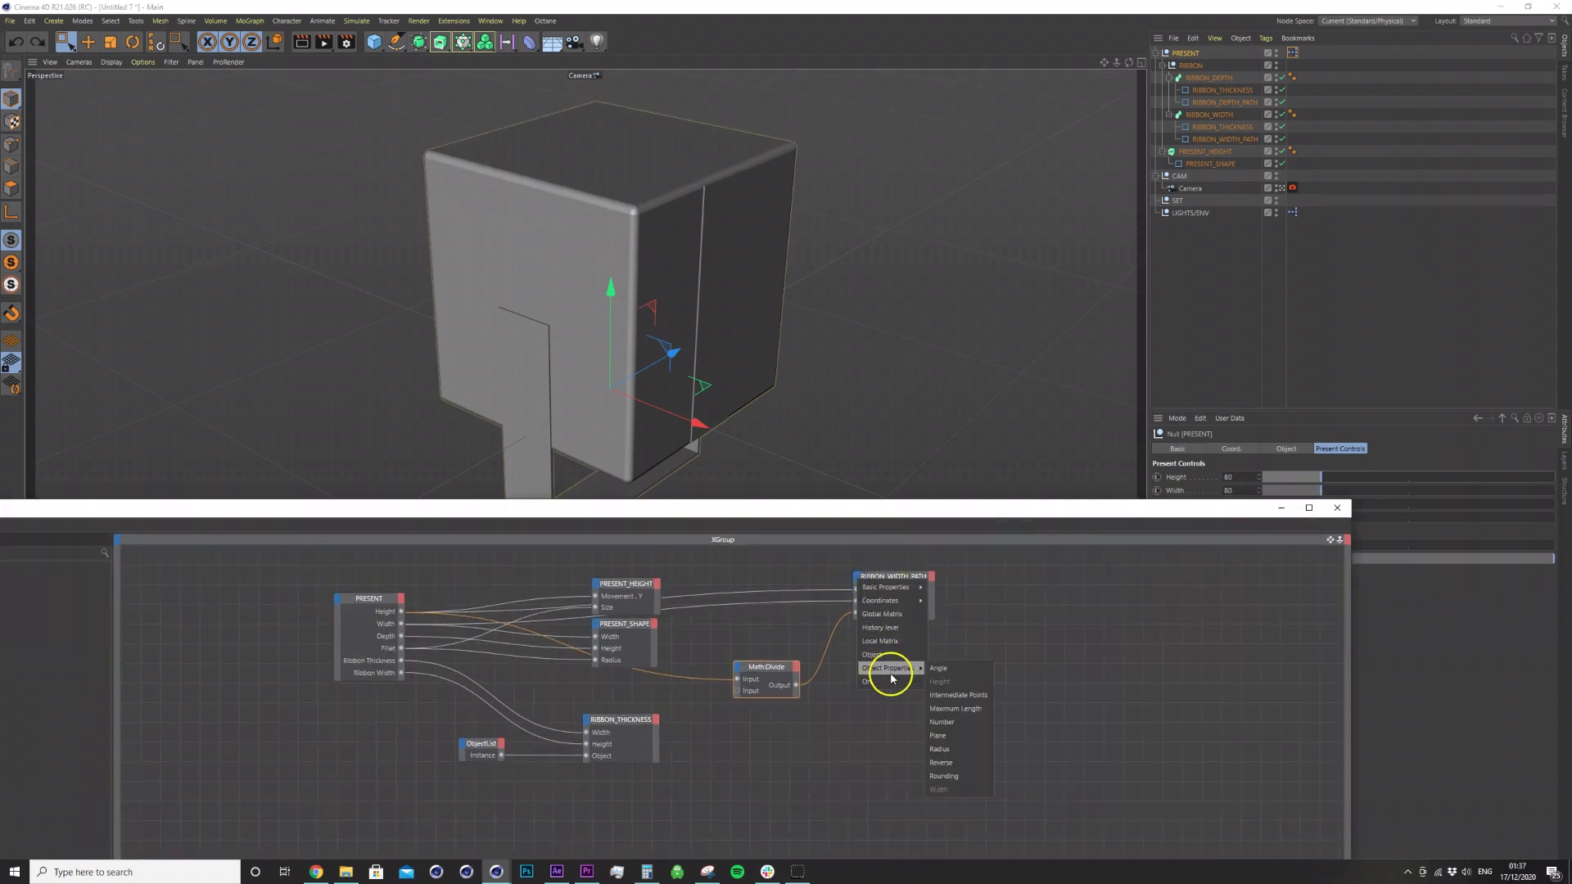
{"action": "left_click", "coordinate": [939, 749]}
{"action": "left_click", "coordinate": [896, 579]}
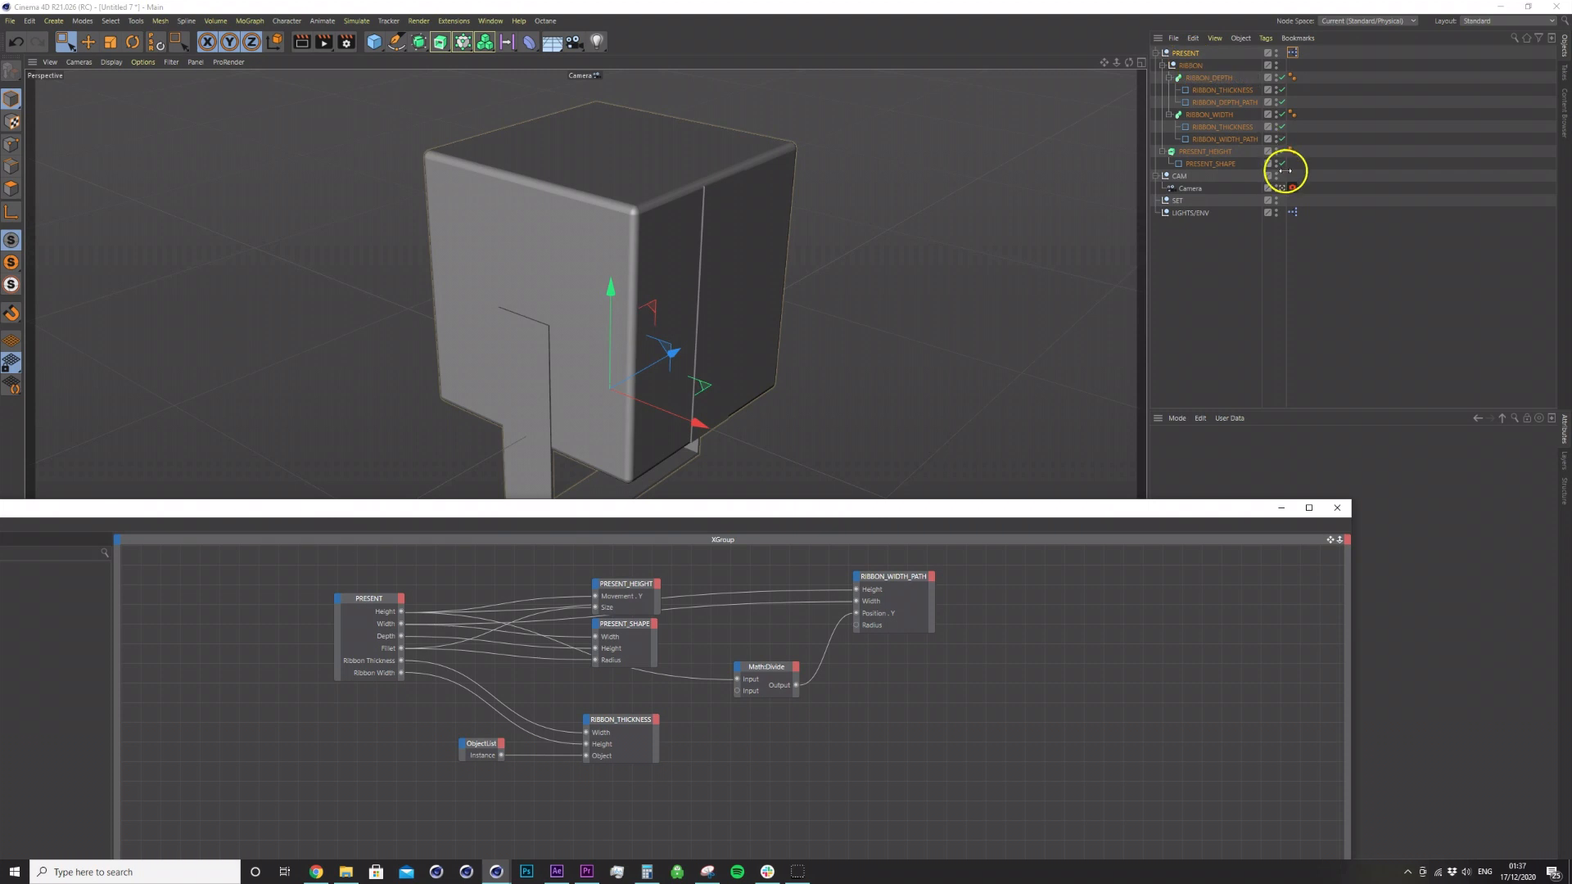
Turn on Rounding for both ribbon path splines and link PRESENT's Fillet output to the RIBBON_WIDTH_PATH node's Radius input.
{"action": "left_click", "coordinate": [1227, 139]}
{"action": "left_click", "coordinate": [1249, 112], "text": "ctrl"}
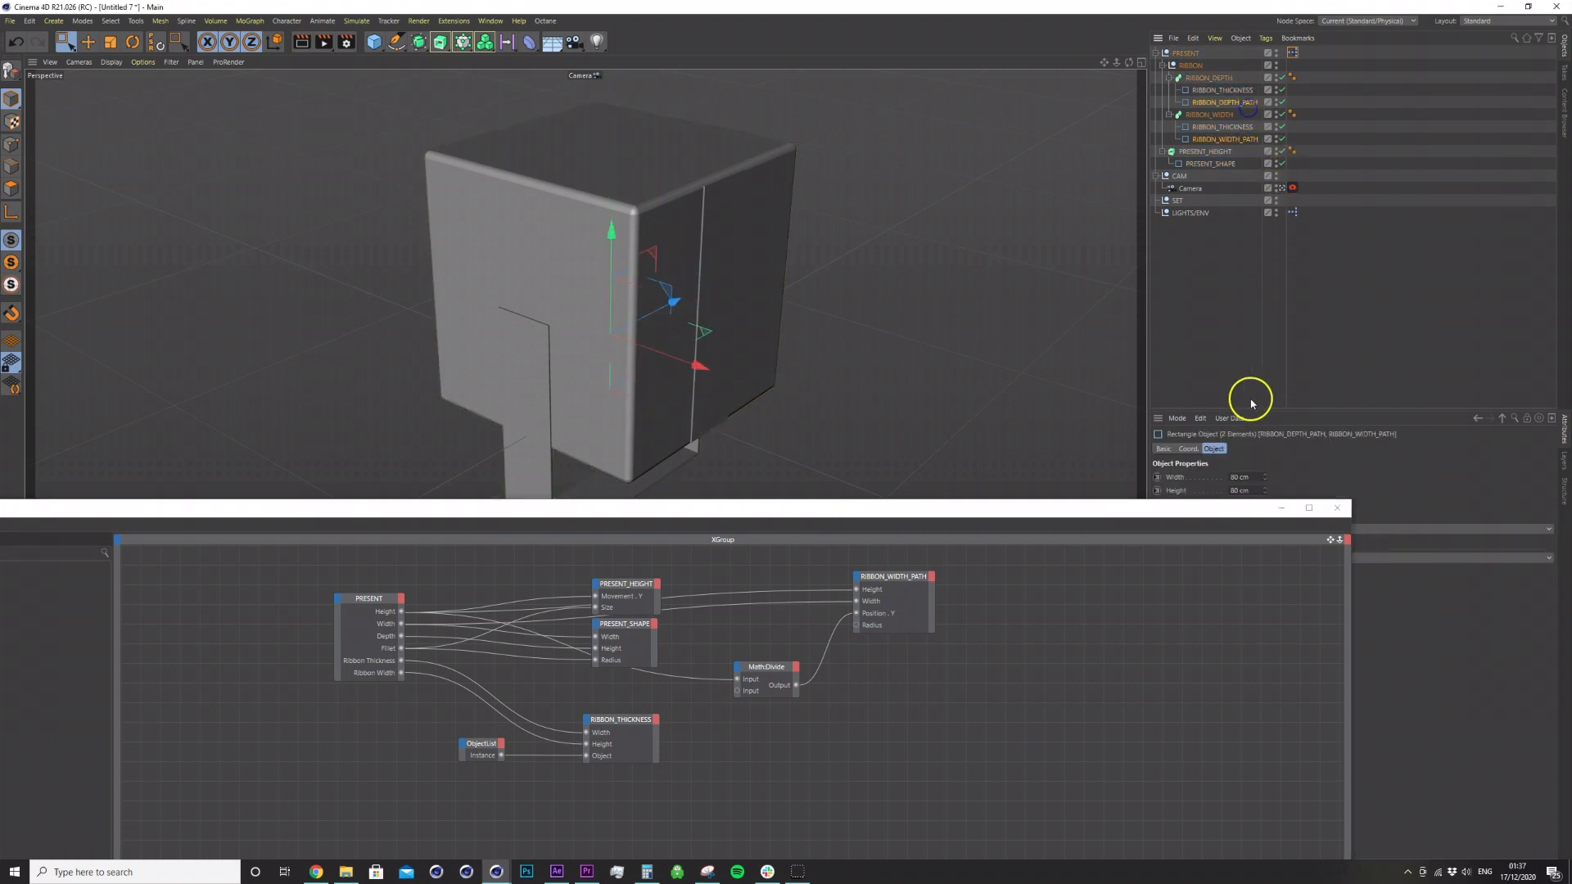
{"action": "left_click_drag", "start_coordinate": [1236, 512], "coordinate": [1283, 352]}
{"action": "left_click", "coordinate": [1230, 502]}
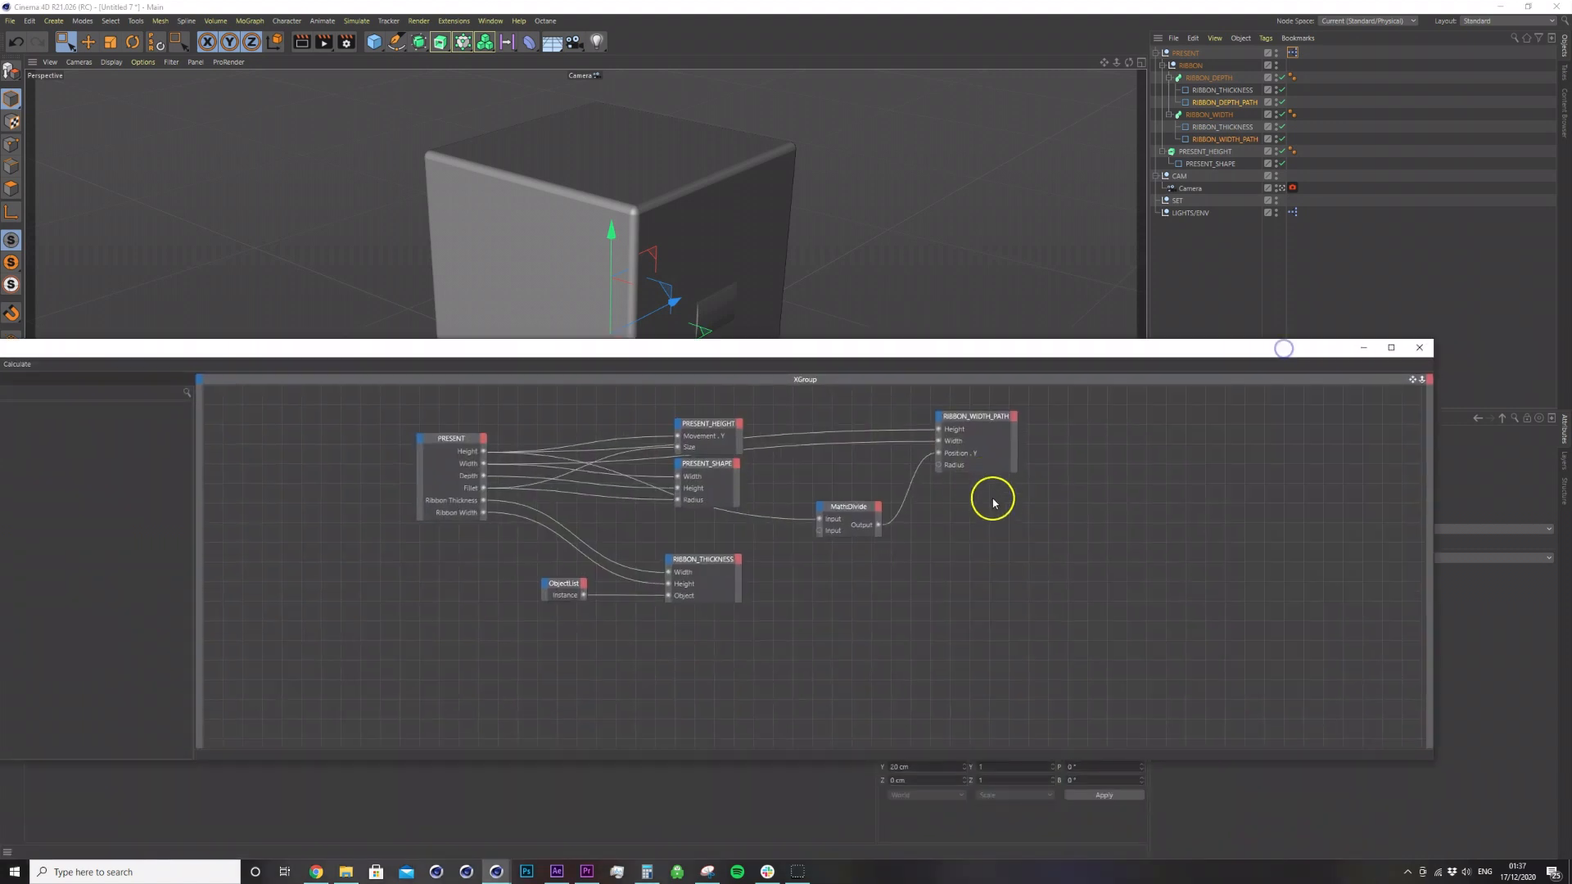
{"action": "left_click_drag", "start_coordinate": [875, 489], "coordinate": [980, 409]}
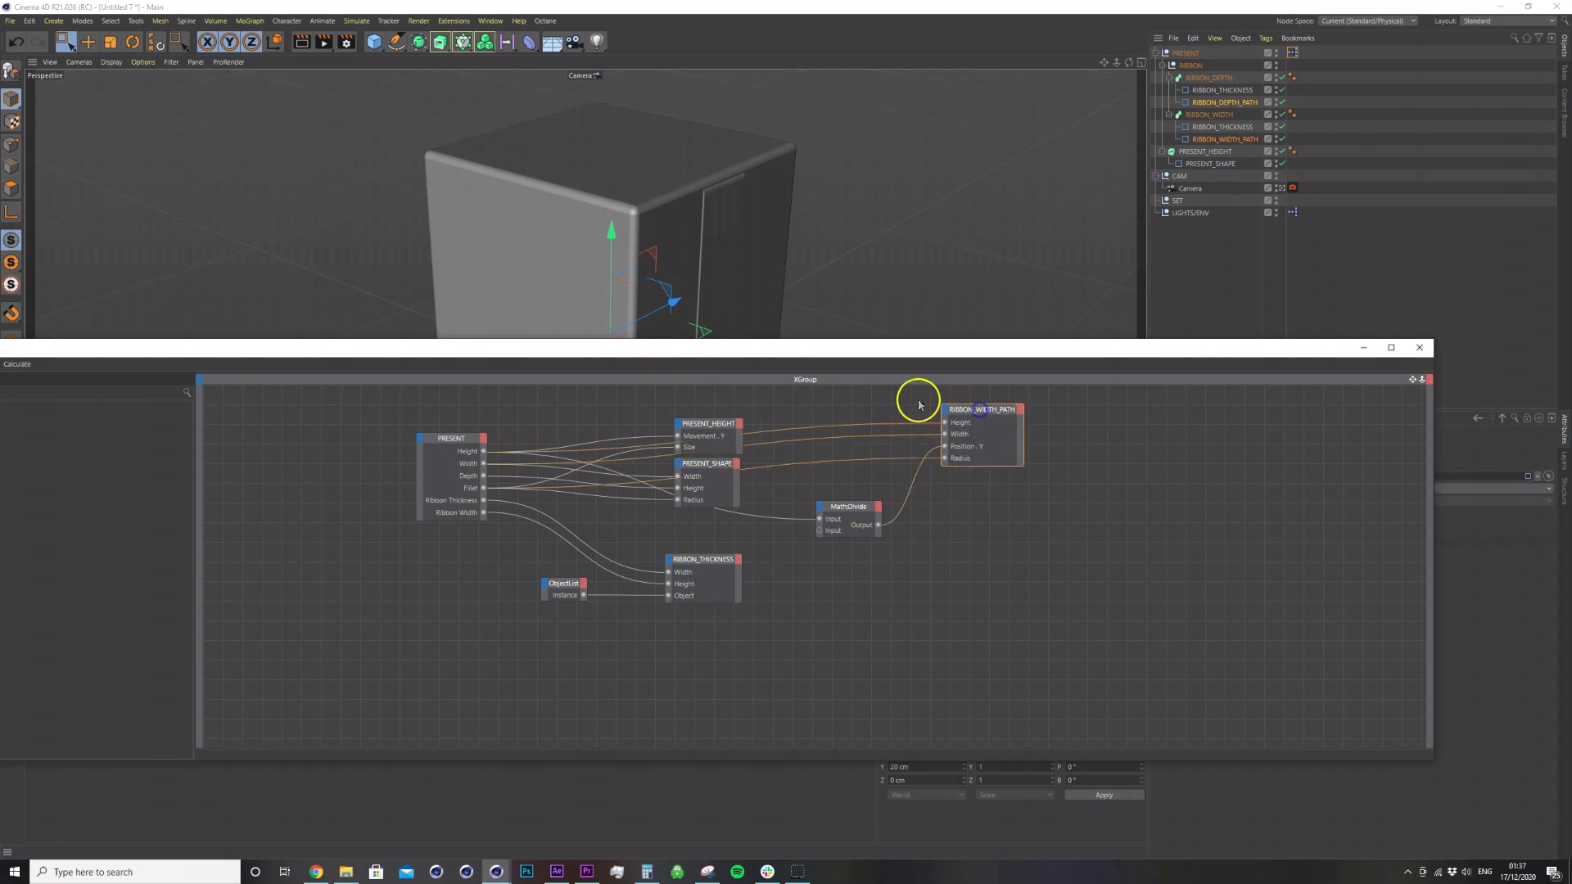
Display the shaded model with its wireframe lines using Gouraud Shading (Lines).
{"action": "left_click_drag", "start_coordinate": [1094, 348], "coordinate": [1087, 378]}
{"action": "left_click_drag", "start_coordinate": [708, 193], "coordinate": [704, 205], "text": "alt"}
{"action": "right_click_drag", "start_coordinate": [705, 204], "coordinate": [742, 162], "text": "alt"}
{"action": "key", "text": "n"}
{"action": "key", "text": "b"}
Examine how the ribbon's rounded top corner meets the filleted top edge of the box.
{"action": "left_click_drag", "start_coordinate": [753, 175], "coordinate": [742, 177], "text": "alt"}
{"action": "right_click_drag", "start_coordinate": [761, 169], "coordinate": [679, 253], "text": "alt"}
{"action": "mouse_move", "coordinate": [679, 254]}
{"action": "left_mouse_down", "text": "alt"}
{"action": "mouse_move", "coordinate": [691, 165]}
{"action": "mouse_move", "coordinate": [695, 263]}
{"action": "left_mouse_up", "text": "alt"}
{"action": "left_click", "coordinate": [1001, 378]}
{"action": "left_click_drag", "start_coordinate": [1000, 377], "coordinate": [996, 359]}
{"action": "right_click_drag", "start_coordinate": [720, 240], "coordinate": [786, 158], "text": "alt"}
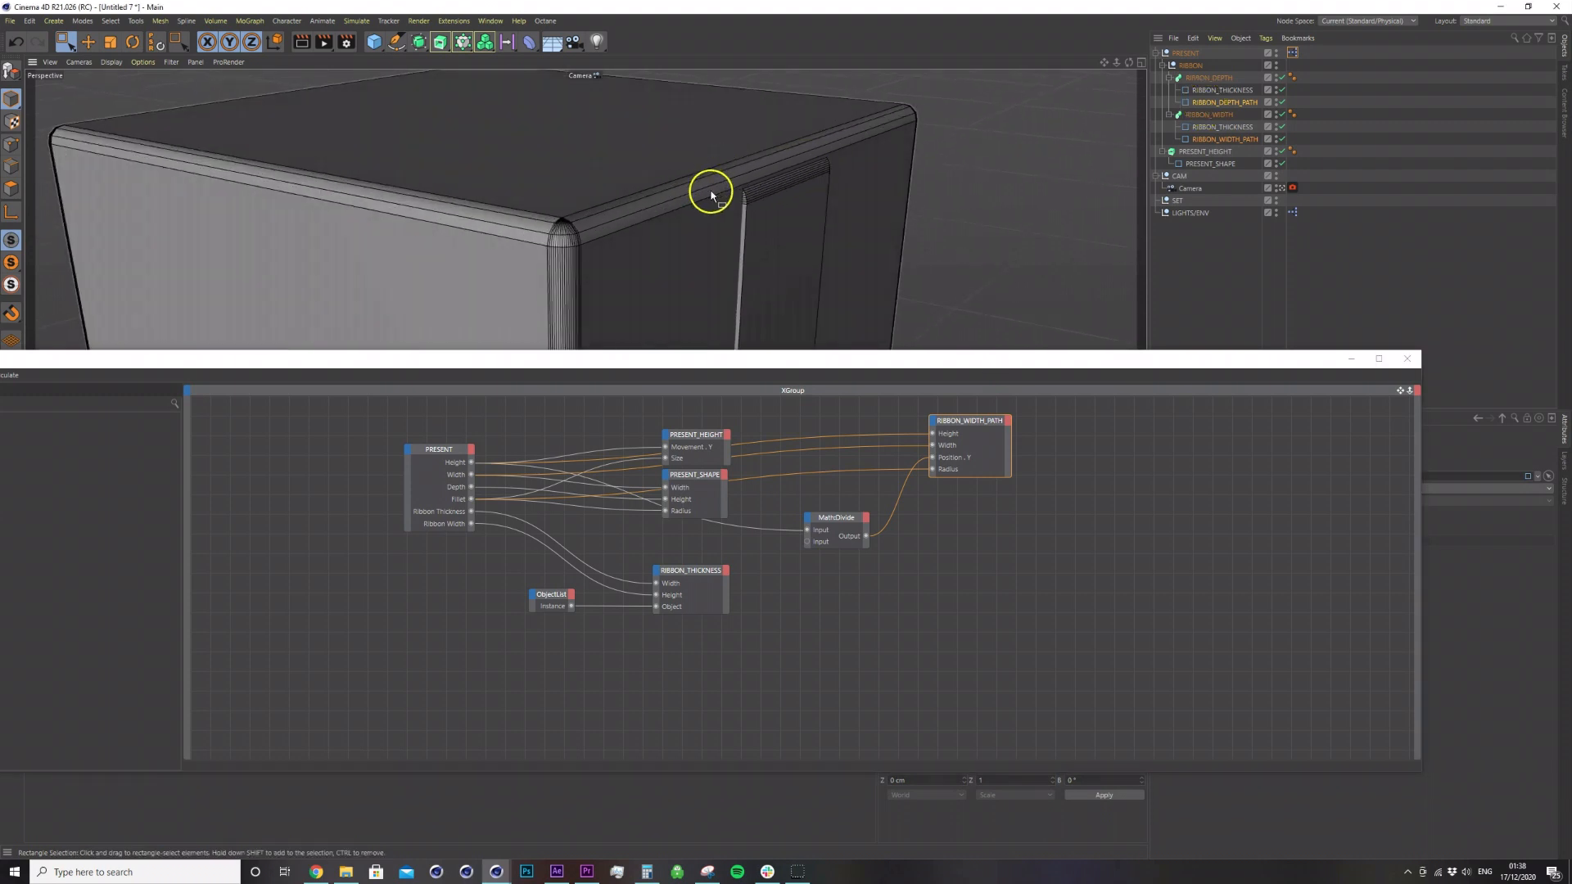
{"action": "left_click_drag", "start_coordinate": [842, 365], "coordinate": [849, 374]}
{"action": "left_click_drag", "start_coordinate": [713, 231], "coordinate": [717, 193], "text": "alt"}
{"action": "left_click_drag", "start_coordinate": [852, 392], "coordinate": [859, 356]}
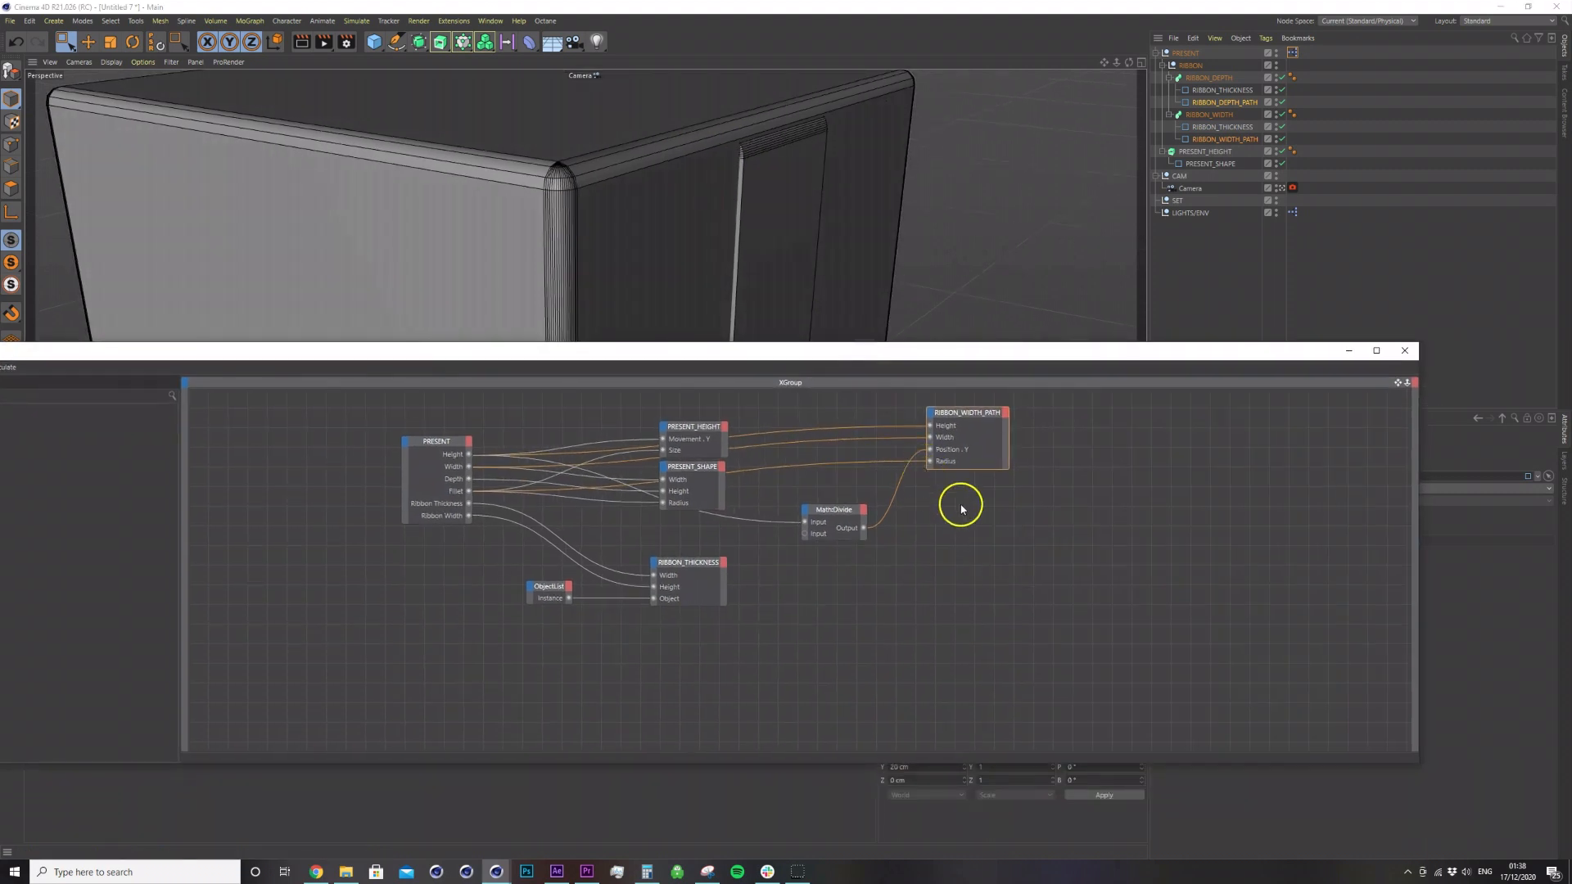
Move the Math:Divide node slightly up and place a new Math node with the Add function below the RIBBON_WIDTH_PATH node.
{"action": "left_click_drag", "start_coordinate": [842, 519], "coordinate": [827, 503]}
{"action": "left_click", "coordinate": [893, 529]}
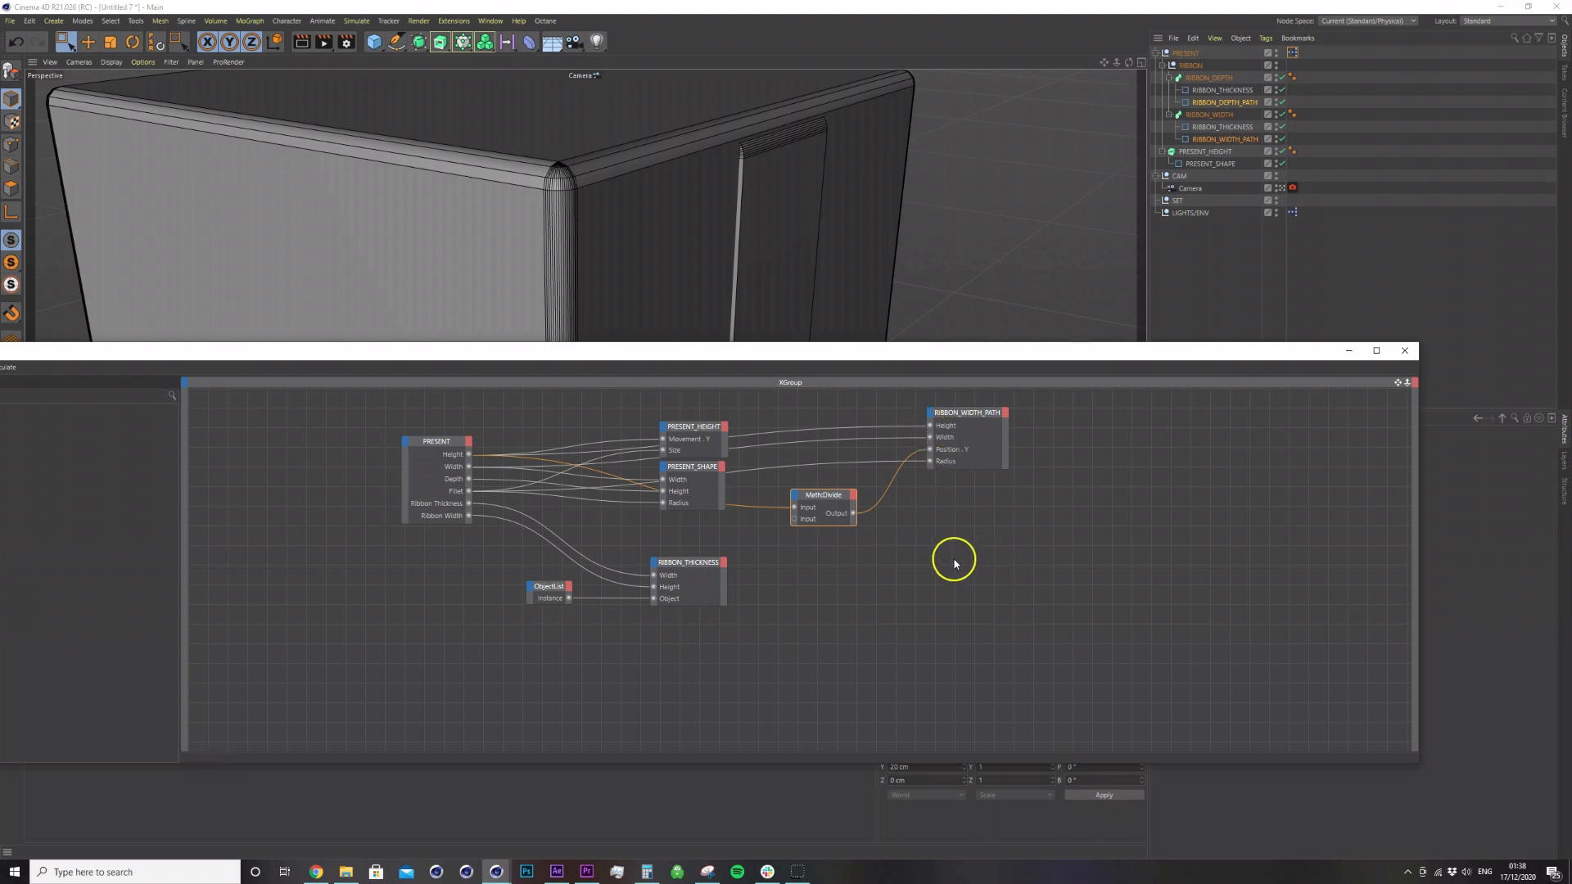
{"action": "left_click", "coordinate": [921, 426]}
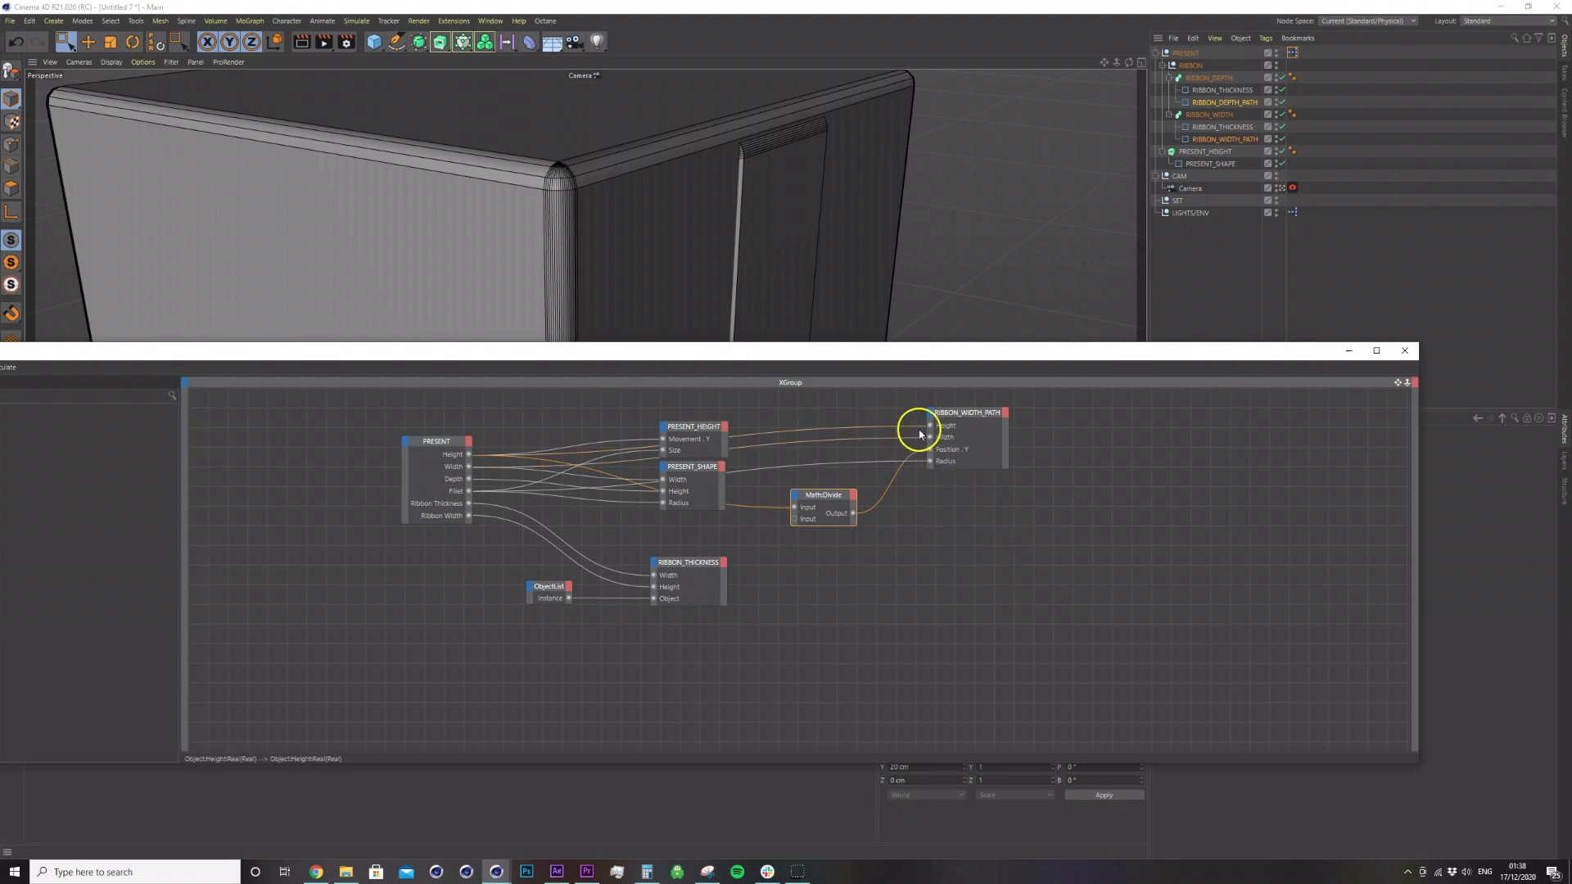
{"action": "right_click", "coordinate": [959, 571]}
{"action": "left_click", "coordinate": [986, 574]}
{"action": "left_click", "coordinate": [1044, 576]}
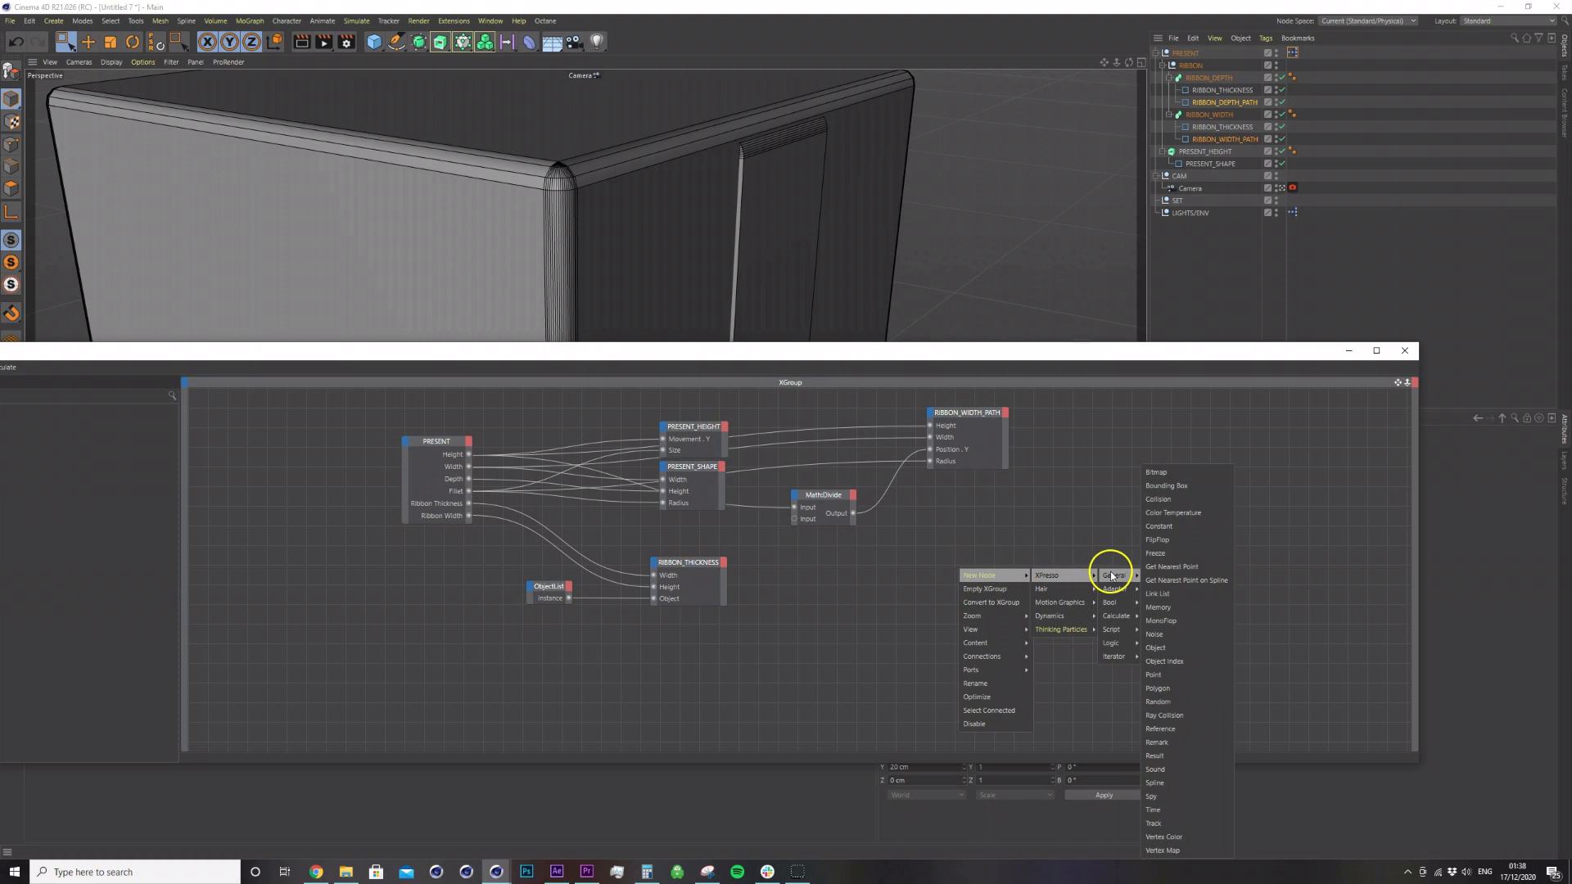
{"action": "mouse_move", "coordinate": [1117, 615]}
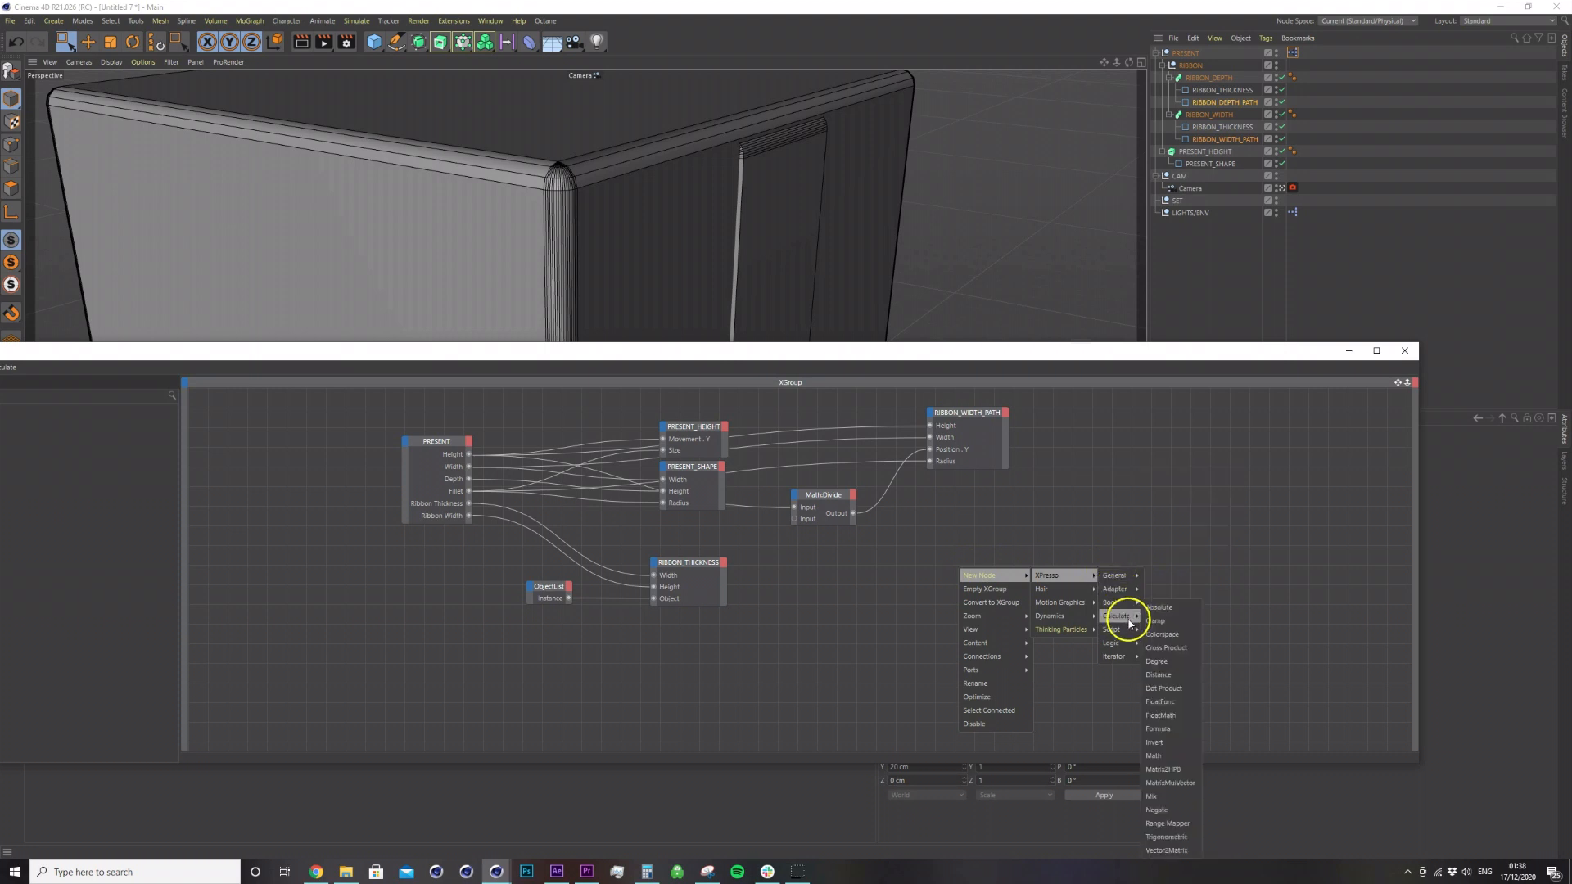
{"action": "left_click", "coordinate": [1159, 754]}
{"action": "left_click_drag", "start_coordinate": [968, 550], "coordinate": [932, 552]}
{"action": "left_click_drag", "start_coordinate": [1217, 361], "coordinate": [920, 351]}
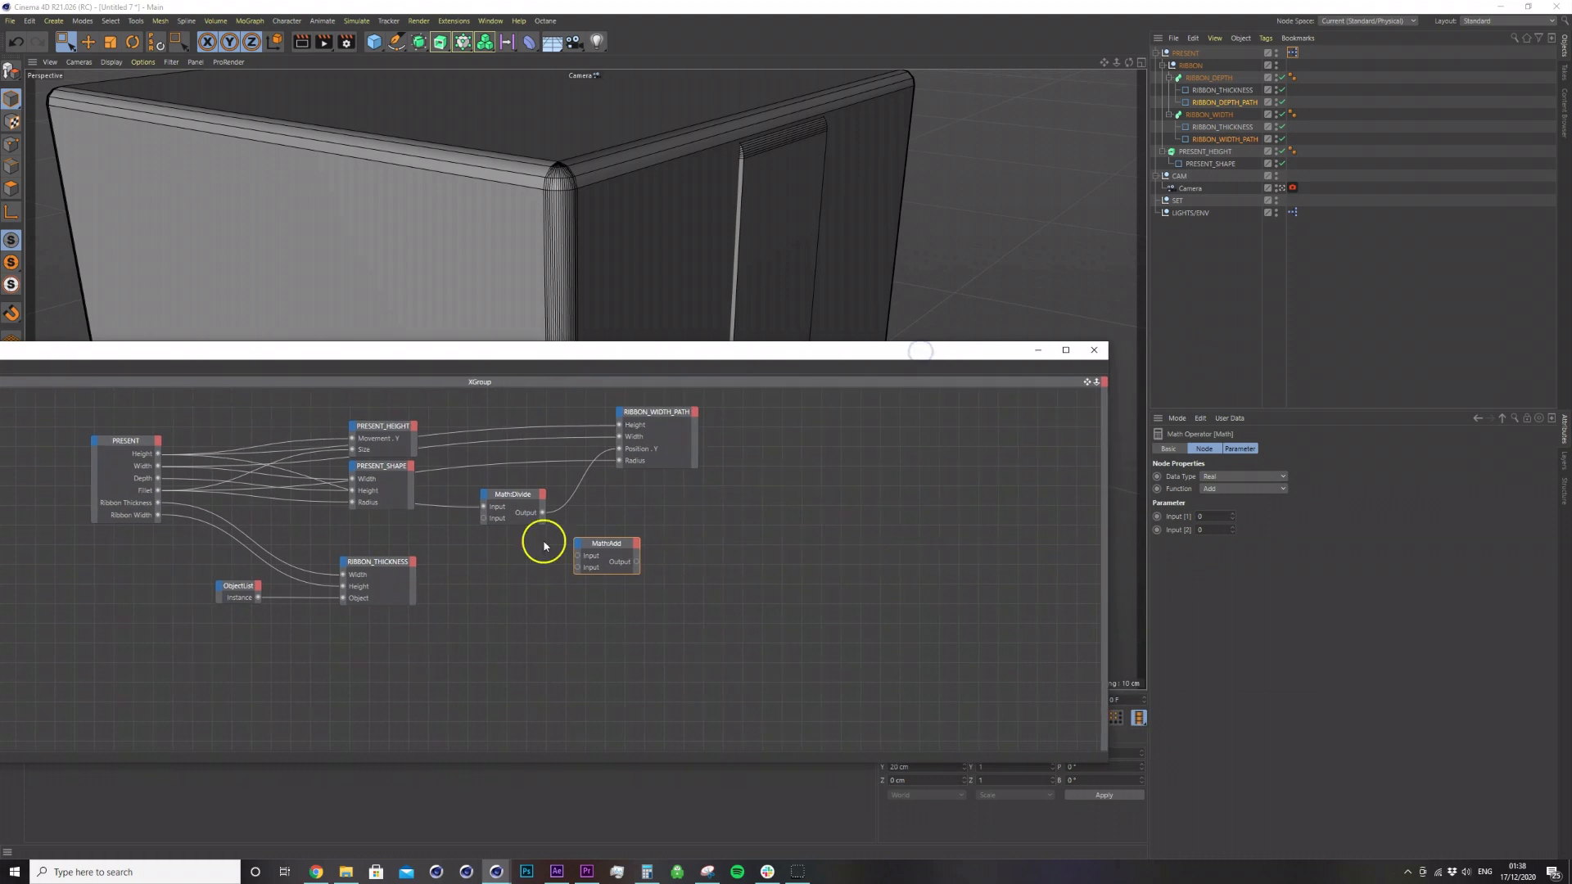
{"action": "left_click_drag", "start_coordinate": [608, 543], "coordinate": [657, 538]}
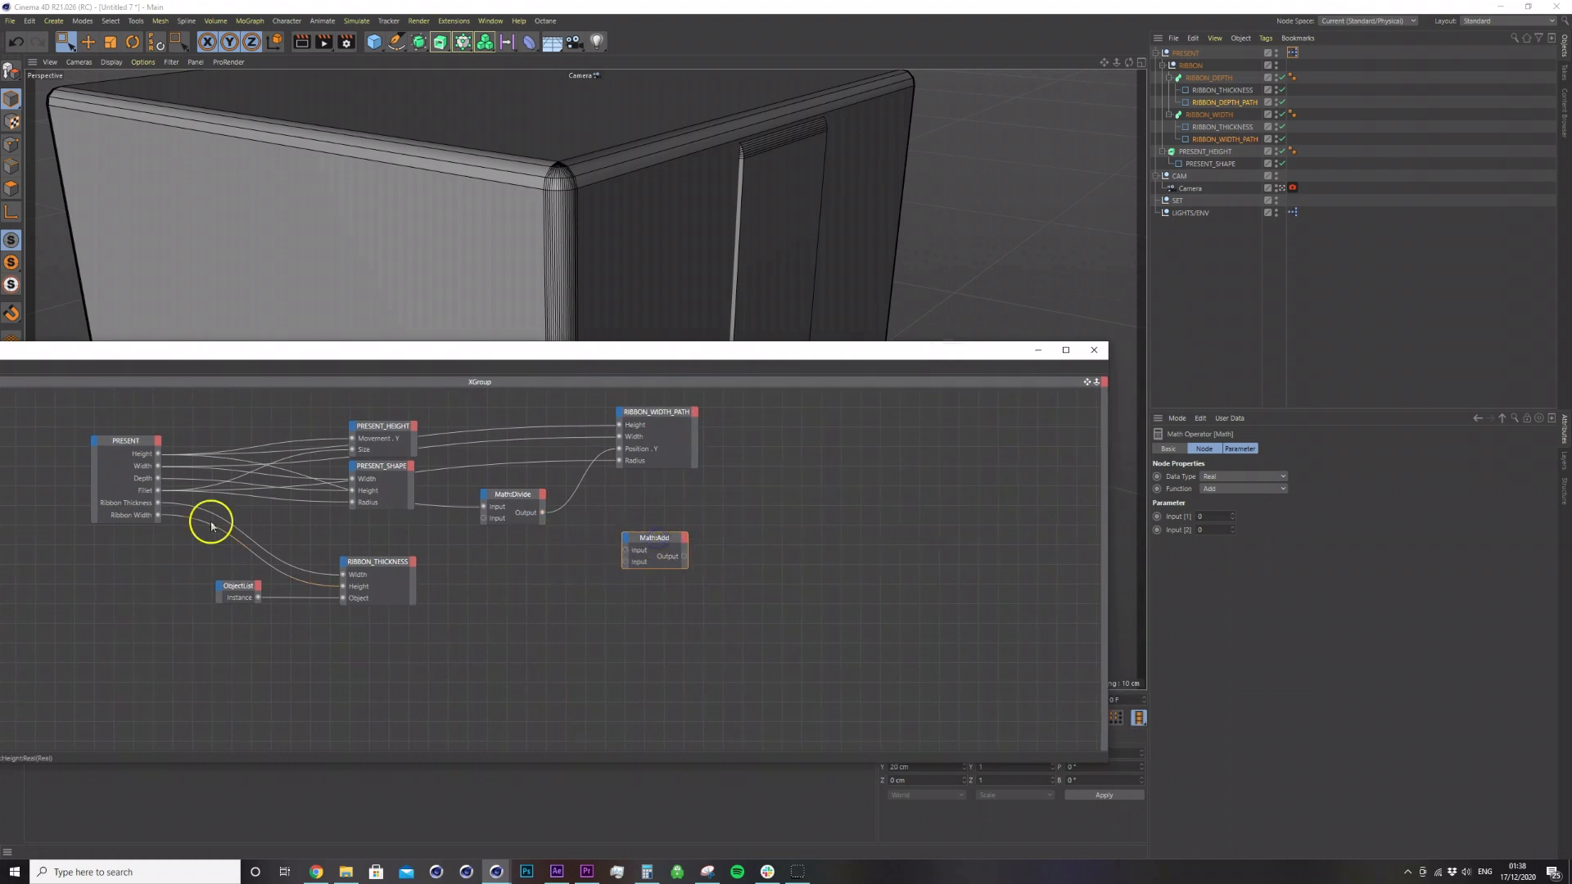
Examine the ribbon's fit along the box's side, bottom and top edges.
{"action": "middle_click_drag", "start_coordinate": [698, 295], "coordinate": [690, 185], "text": "alt"}
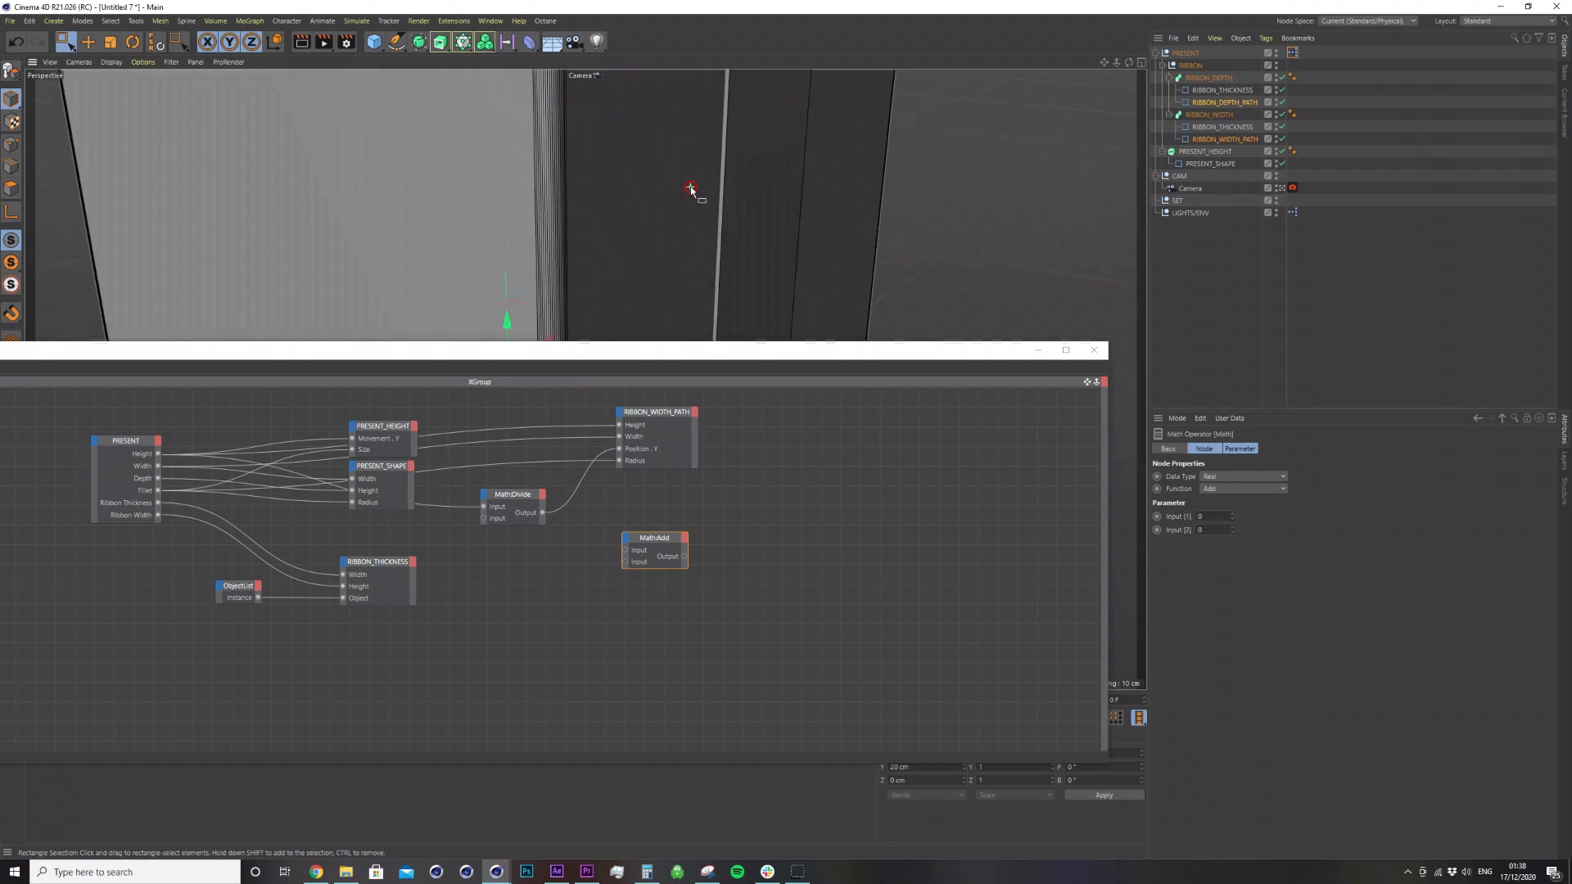
{"action": "scroll", "coordinate": [690, 185], "scroll_direction": "down", "scroll_amount": 3}
{"action": "middle_click_drag", "start_coordinate": [653, 277], "coordinate": [641, 209], "text": "alt"}
{"action": "scroll", "coordinate": [642, 209], "scroll_direction": "down", "scroll_amount": 2}
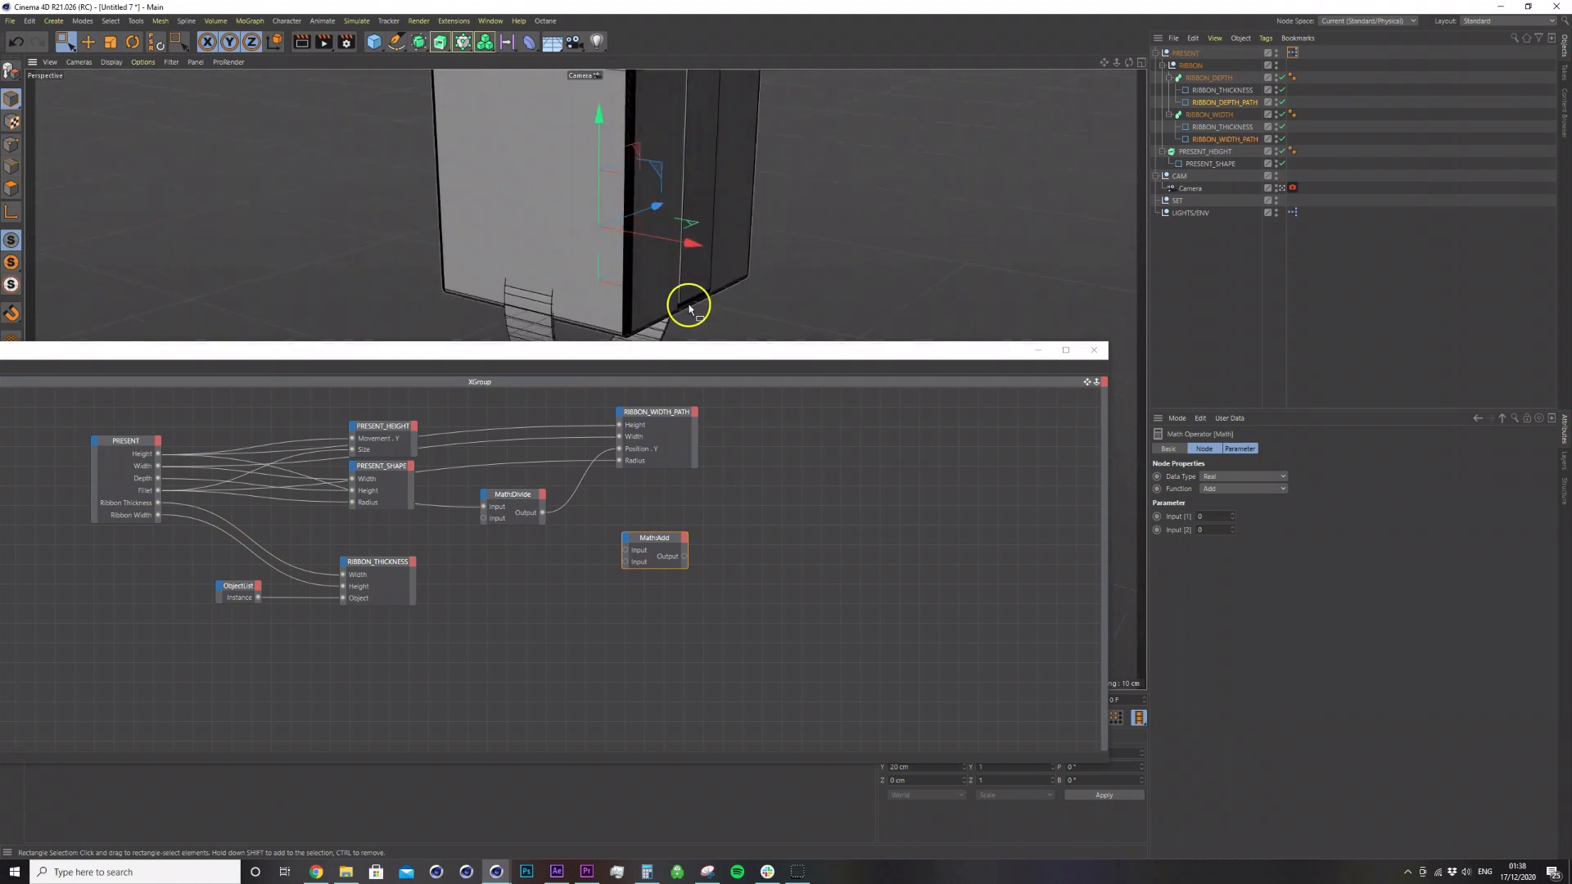
{"action": "middle_click_drag", "start_coordinate": [712, 204], "coordinate": [708, 344], "text": "alt"}
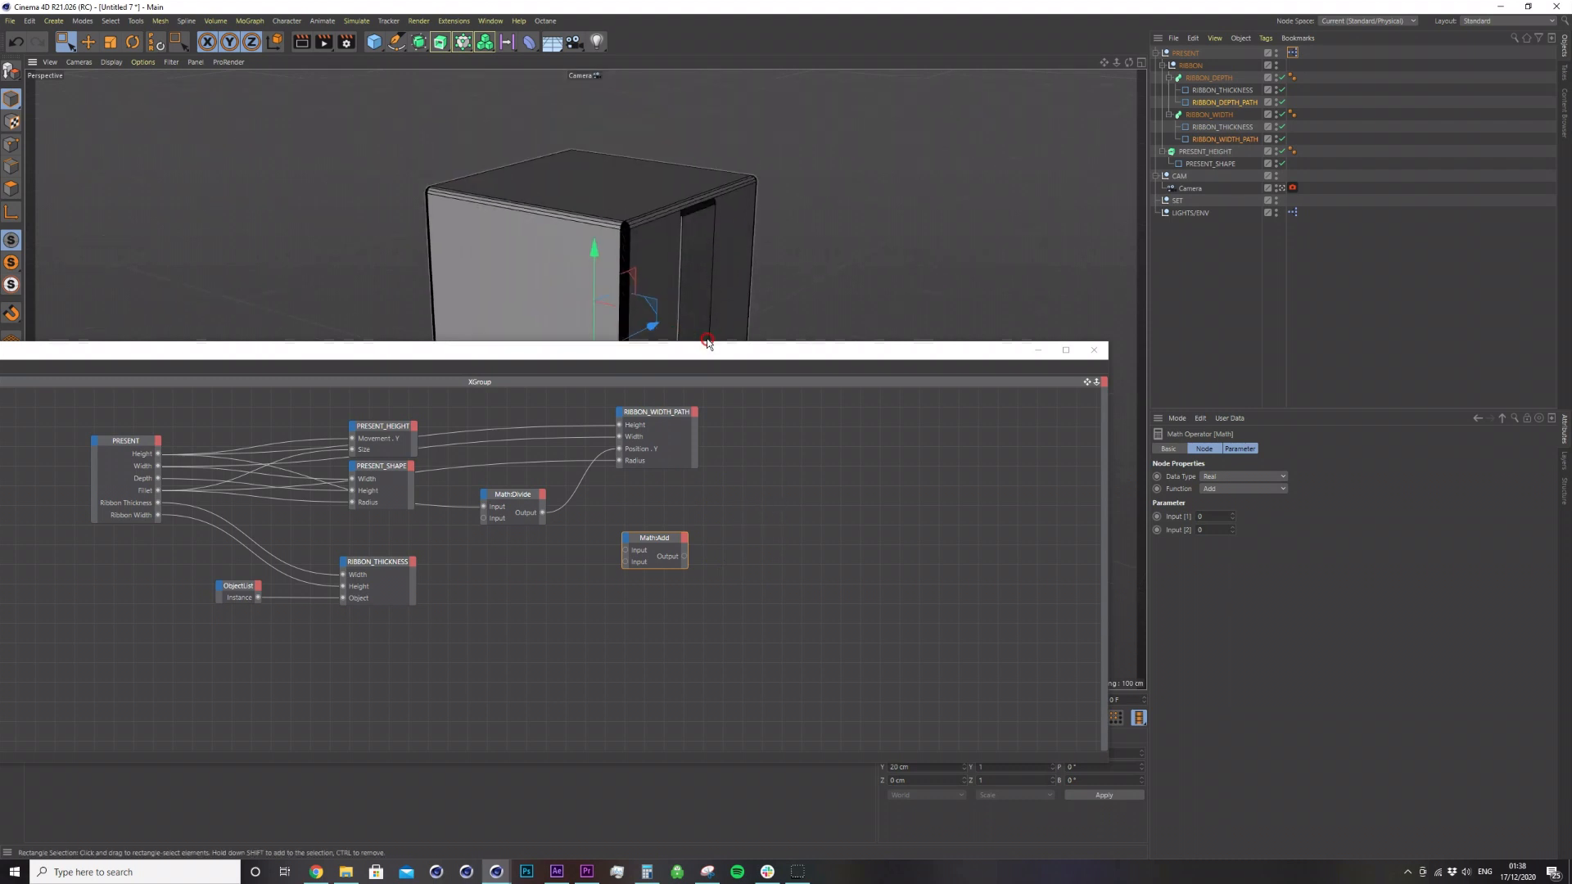
{"action": "scroll", "coordinate": [686, 236], "scroll_direction": "up", "scroll_amount": 3}
{"action": "right_click", "coordinate": [739, 545]}
{"action": "left_click", "coordinate": [765, 551]}
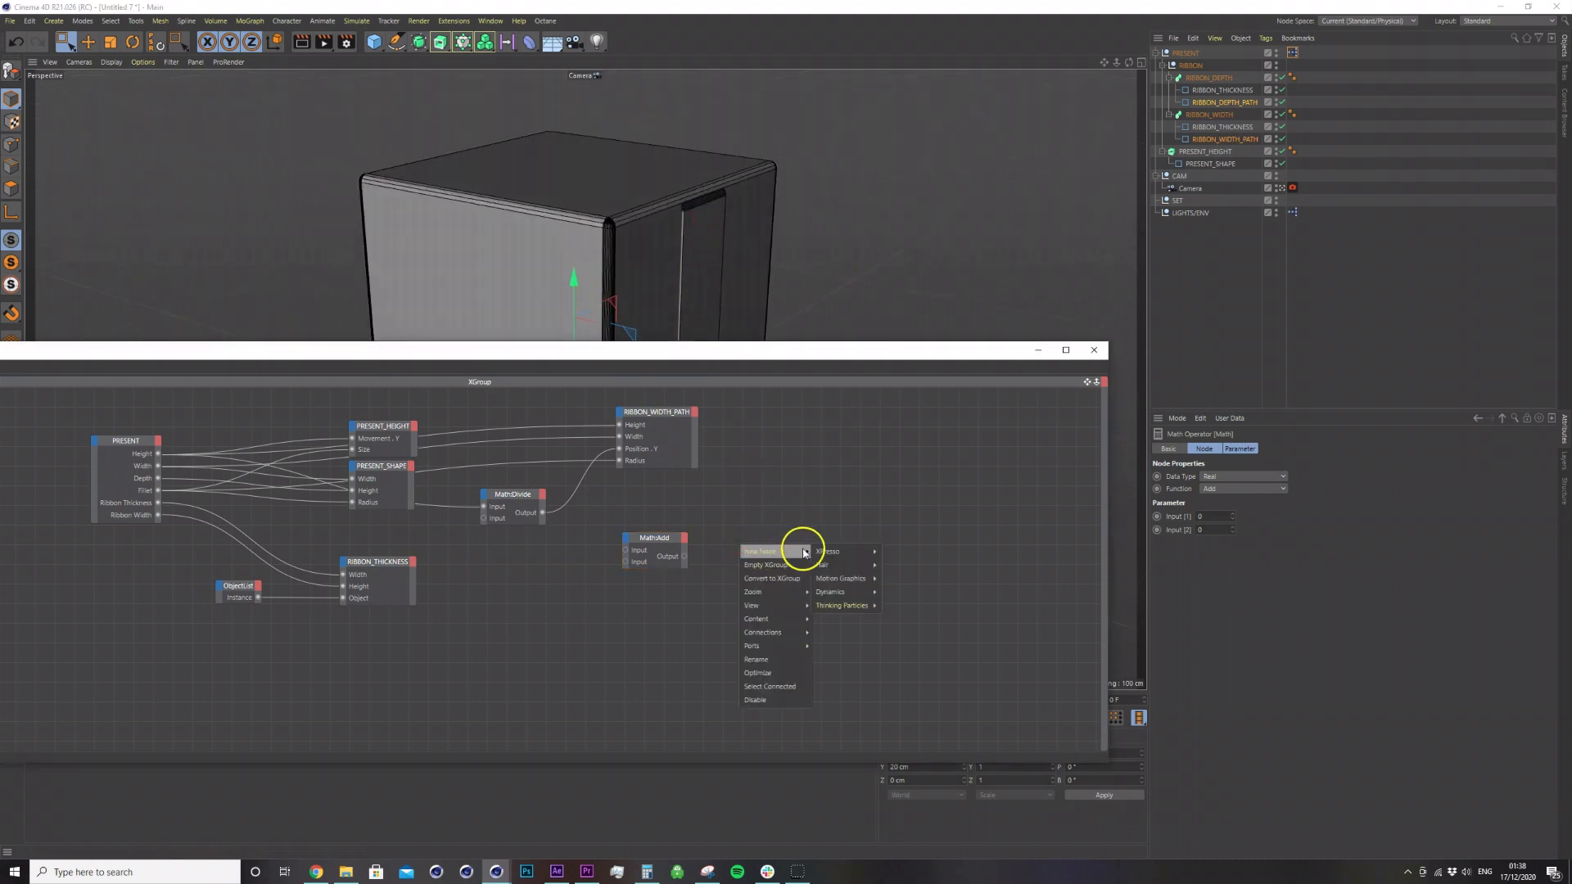
{"action": "left_click", "coordinate": [703, 522]}
Duplicate the Math:Add node and set the copy's function to Multiply.
{"action": "left_click", "coordinate": [644, 538]}
{"action": "left_click_drag", "start_coordinate": [652, 542], "coordinate": [589, 538], "text": "ctrl"}
{"action": "left_click", "coordinate": [1203, 491]}
{"action": "left_click", "coordinate": [1217, 524]}
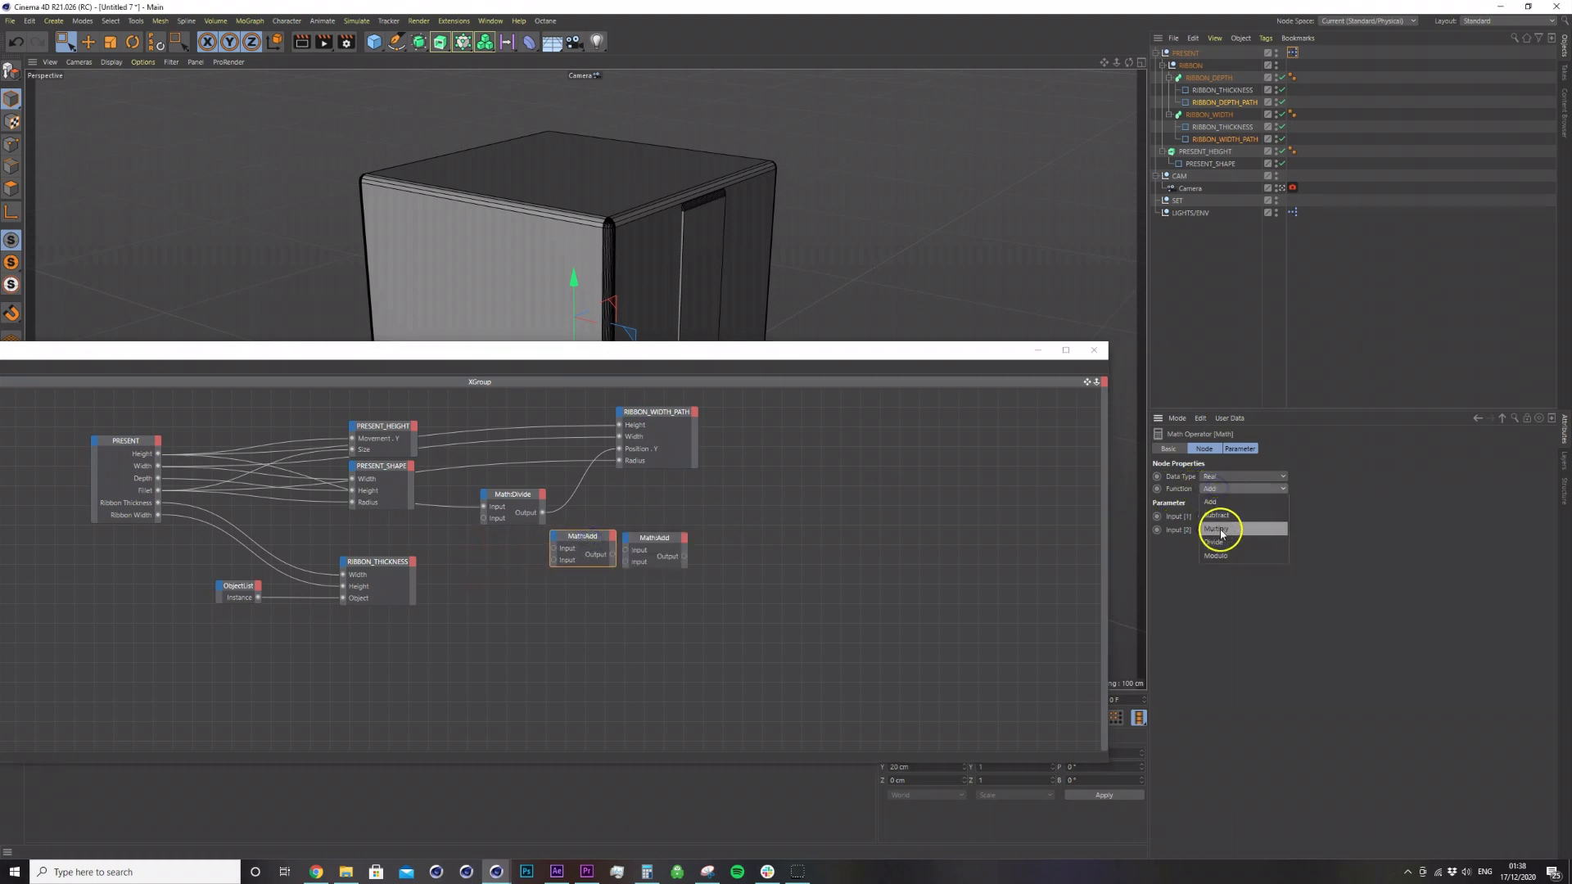
Link PRESENT's Fillet to the Math:Multiply node's first input and set its second input to 2.
{"action": "left_click_drag", "start_coordinate": [158, 490], "coordinate": [554, 549]}
{"action": "left_click", "coordinate": [591, 538]}
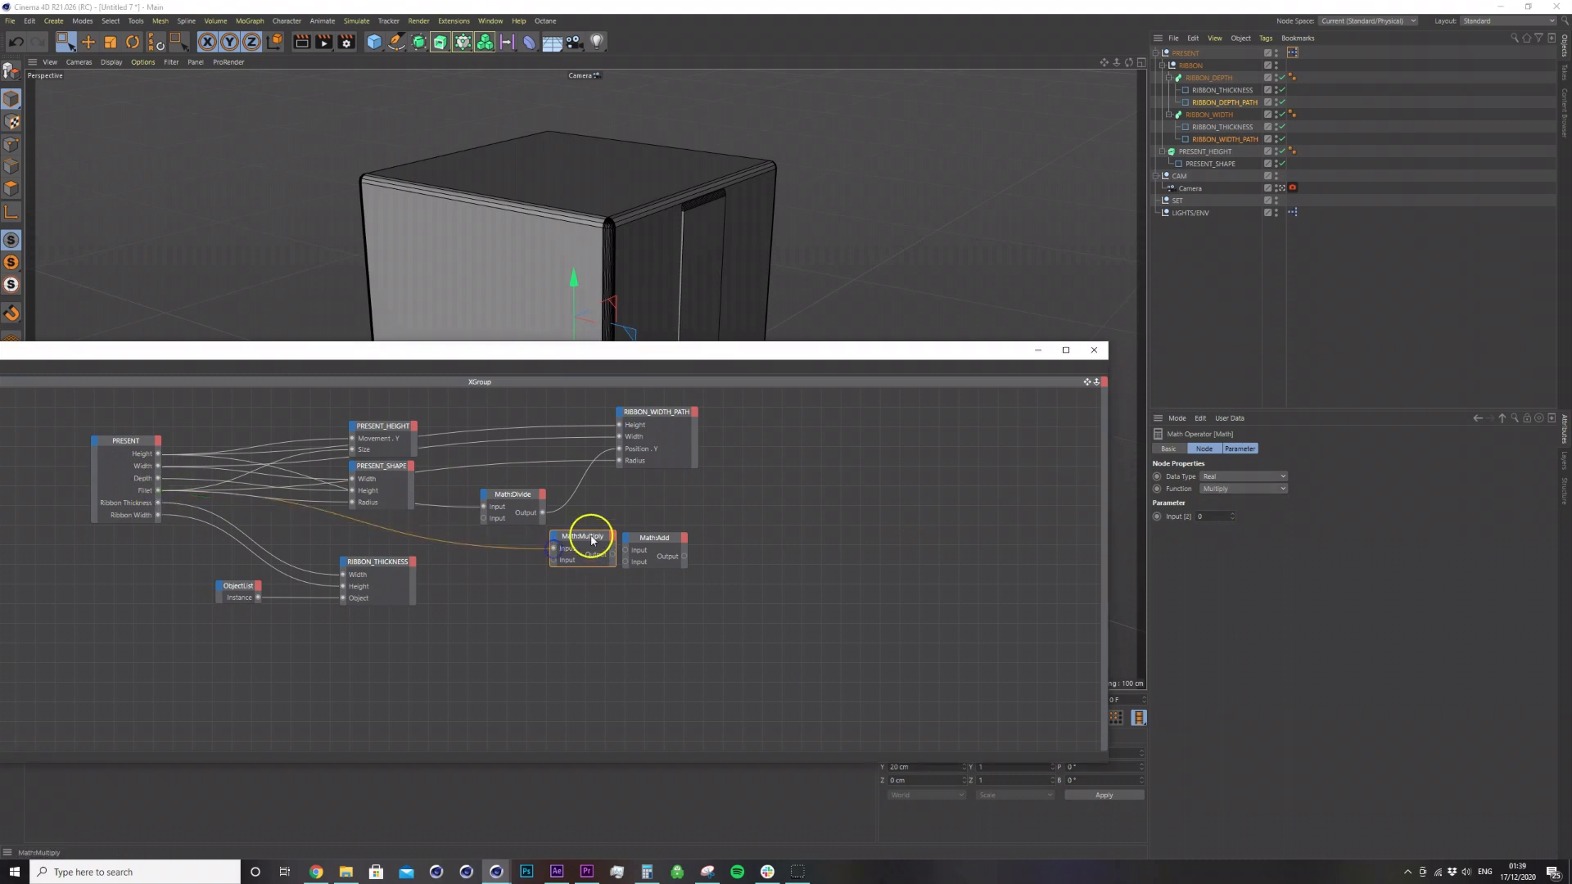
{"action": "left_click_drag", "start_coordinate": [1215, 519], "coordinate": [1171, 516]}
{"action": "type", "text": "2"}
{"action": "left_click", "coordinate": [1379, 630]}
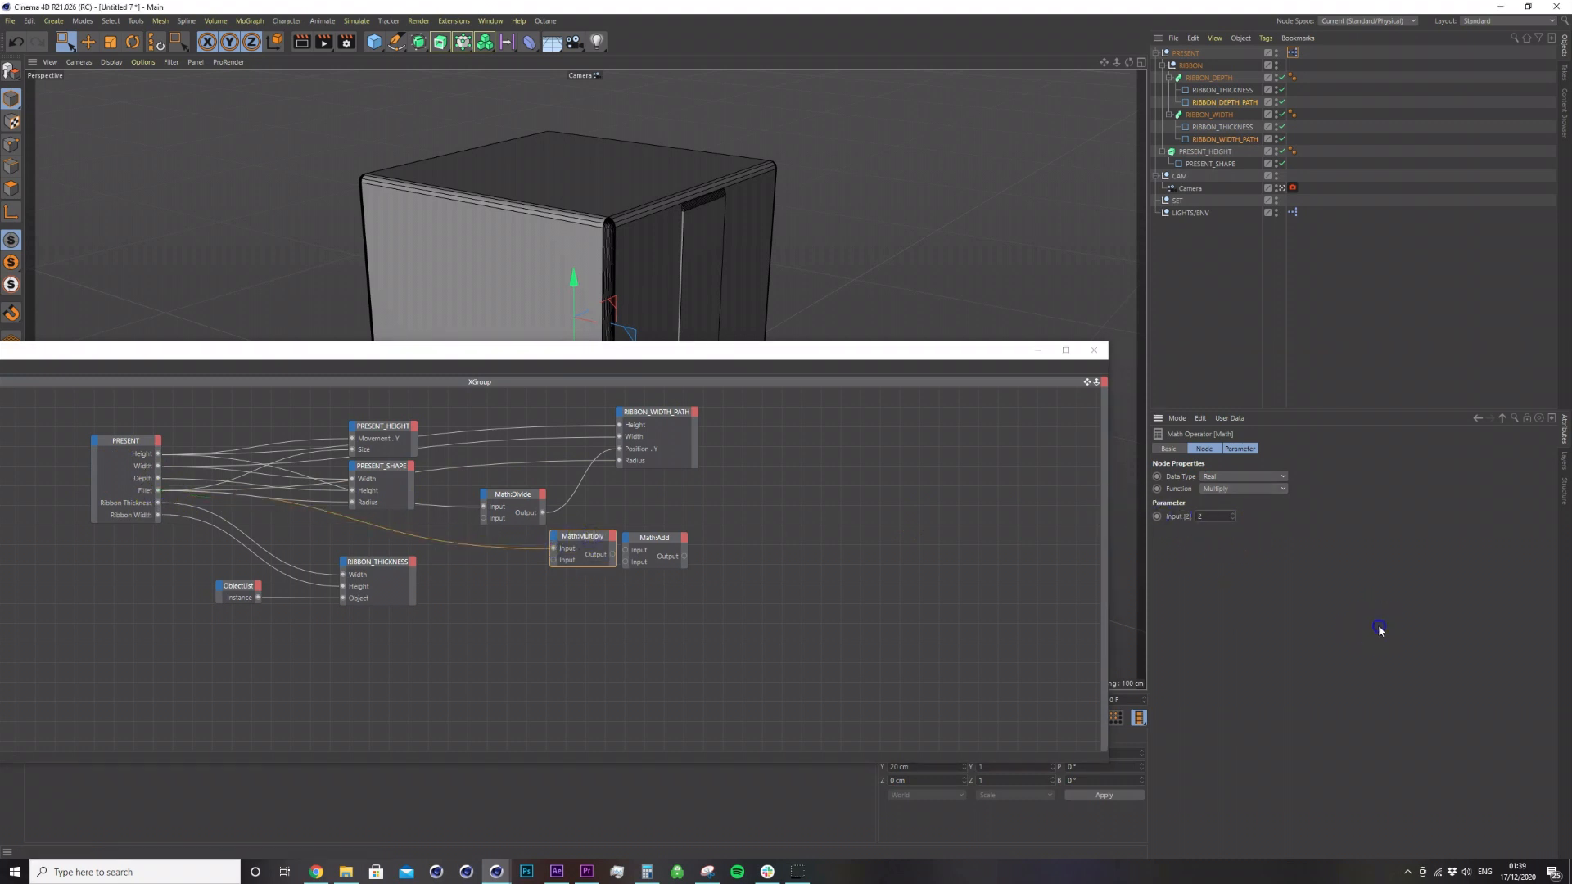
Feed the Math:Multiply output and PRESENT's Height into the Math:Add node and link its output to RIBBON_WIDTH_PATH's Height.
{"action": "left_click_drag", "start_coordinate": [618, 558], "coordinate": [541, 530]}
{"action": "left_click", "coordinate": [626, 539]}
{"action": "left_click_drag", "start_coordinate": [159, 454], "coordinate": [625, 565]}
{"action": "left_click_drag", "start_coordinate": [547, 495], "coordinate": [691, 639]}
{"action": "left_click_drag", "start_coordinate": [652, 539], "coordinate": [620, 426]}
Arrange the Multiply, Add and Divide nodes compactly before the RIBBON_WIDTH_PATH node, moving that node farther from PRESENT.
{"action": "left_click_drag", "start_coordinate": [442, 407], "coordinate": [492, 407]}
{"action": "left_click", "coordinate": [516, 403]}
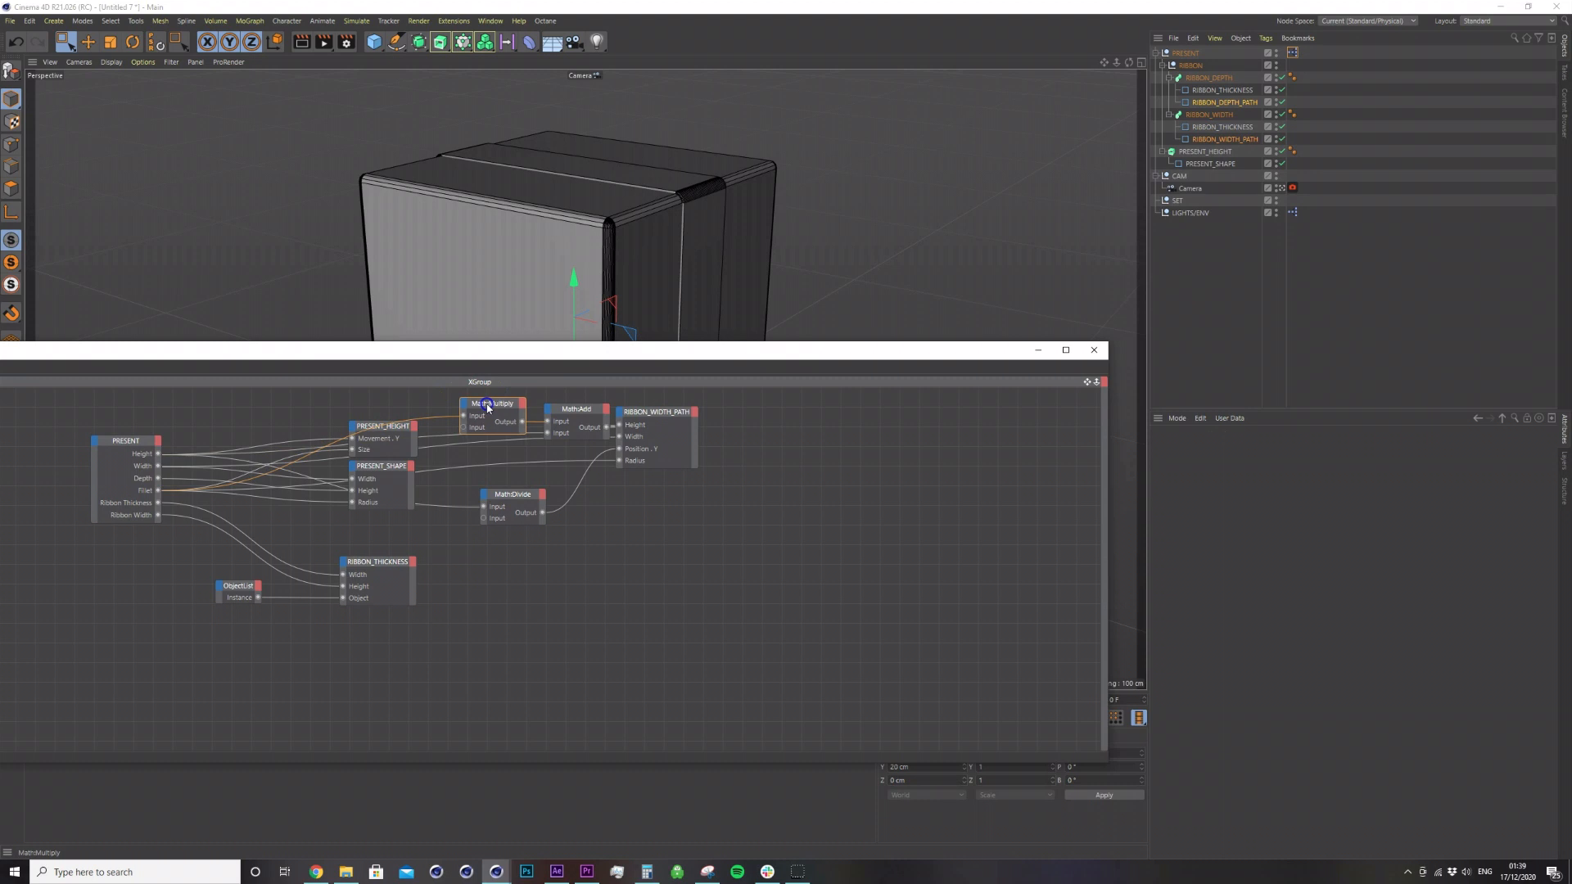
{"action": "left_click", "coordinate": [578, 409], "text": "shift"}
{"action": "left_click_drag", "start_coordinate": [579, 410], "coordinate": [550, 411]}
{"action": "left_click", "coordinate": [621, 439], "text": "shift"}
{"action": "left_click_drag", "start_coordinate": [627, 416], "coordinate": [745, 419]}
{"action": "left_click", "coordinate": [631, 533]}
{"action": "left_click_drag", "start_coordinate": [519, 498], "coordinate": [672, 455]}
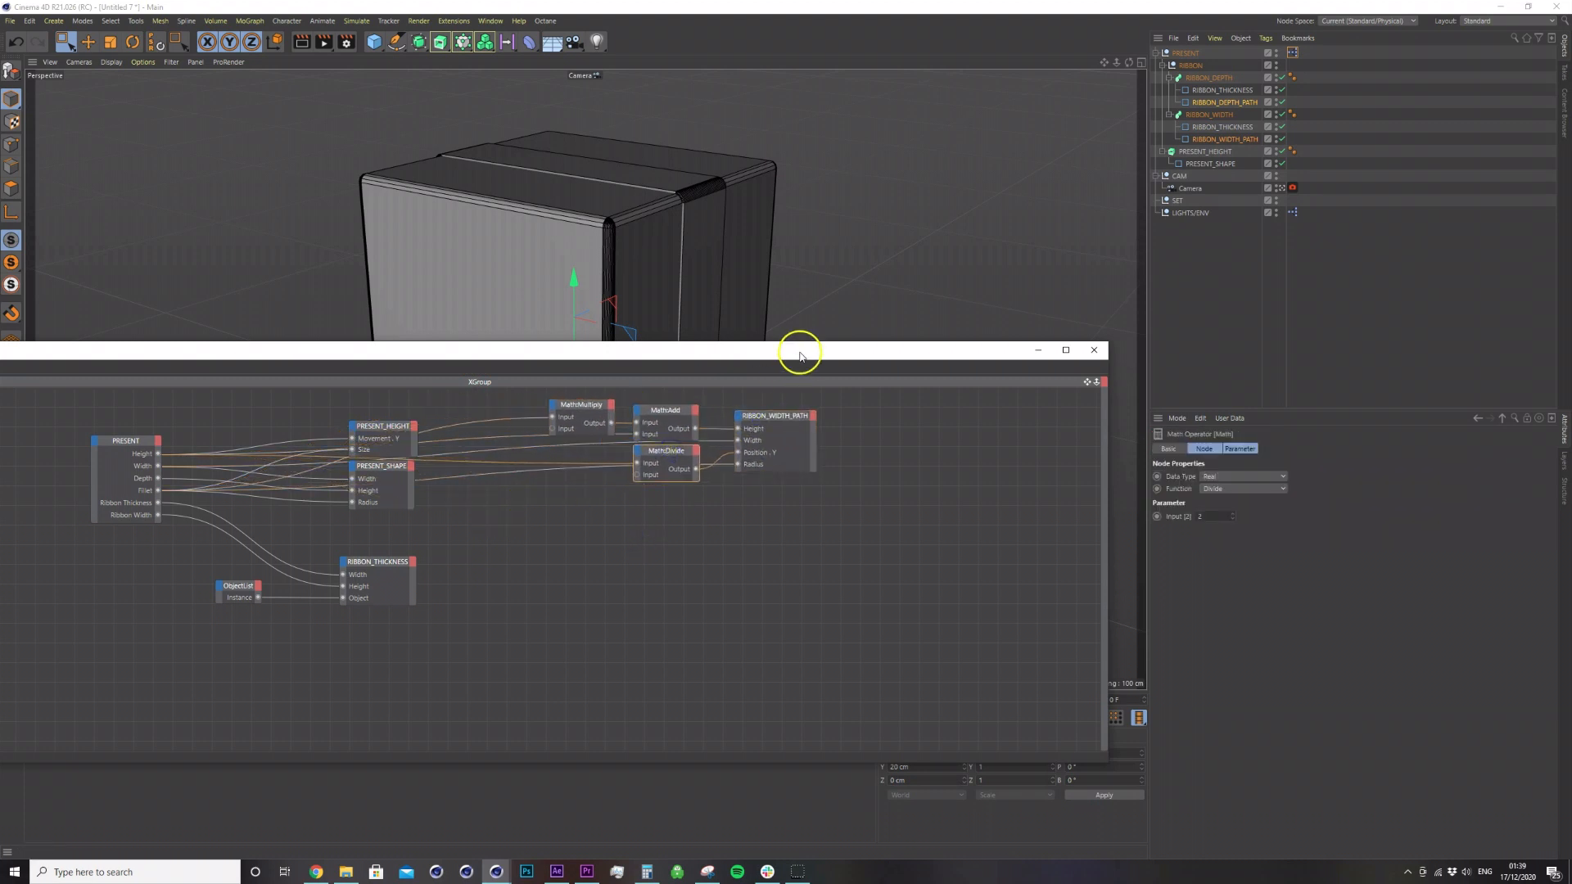
Test the PRESENT null's Height slider against the ribbon and set Height back to 80.
{"action": "left_click_drag", "start_coordinate": [800, 353], "coordinate": [803, 480]}
{"action": "left_click_drag", "start_coordinate": [646, 297], "coordinate": [653, 273], "text": "alt"}
{"action": "mouse_move", "coordinate": [653, 273]}
{"action": "middle_mouse_down", "text": "alt"}
{"action": "mouse_move", "coordinate": [631, 308]}
{"action": "mouse_move", "coordinate": [659, 276]}
{"action": "middle_mouse_up", "text": "alt"}
{"action": "right_click_drag", "start_coordinate": [659, 277], "coordinate": [701, 264], "text": "alt"}
{"action": "left_click", "coordinate": [1185, 53]}
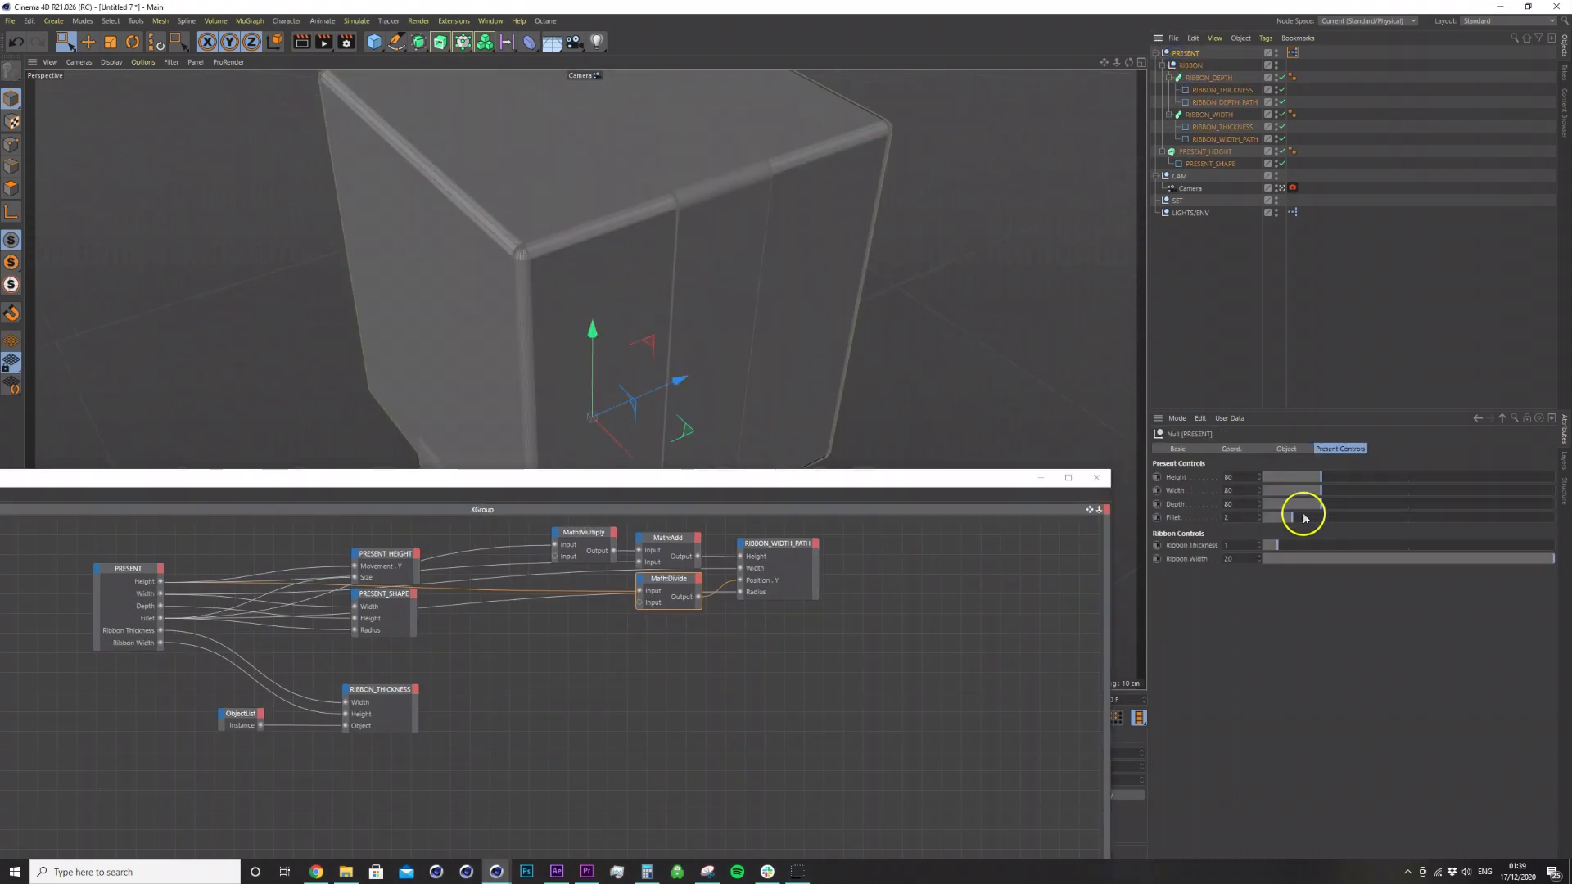
{"action": "mouse_move", "coordinate": [1307, 478]}
{"action": "left_mouse_down"}
{"action": "mouse_move", "coordinate": [1287, 479]}
{"action": "mouse_move", "coordinate": [1321, 489]}
{"action": "left_mouse_up"}
{"action": "left_click", "coordinate": [1251, 475]}
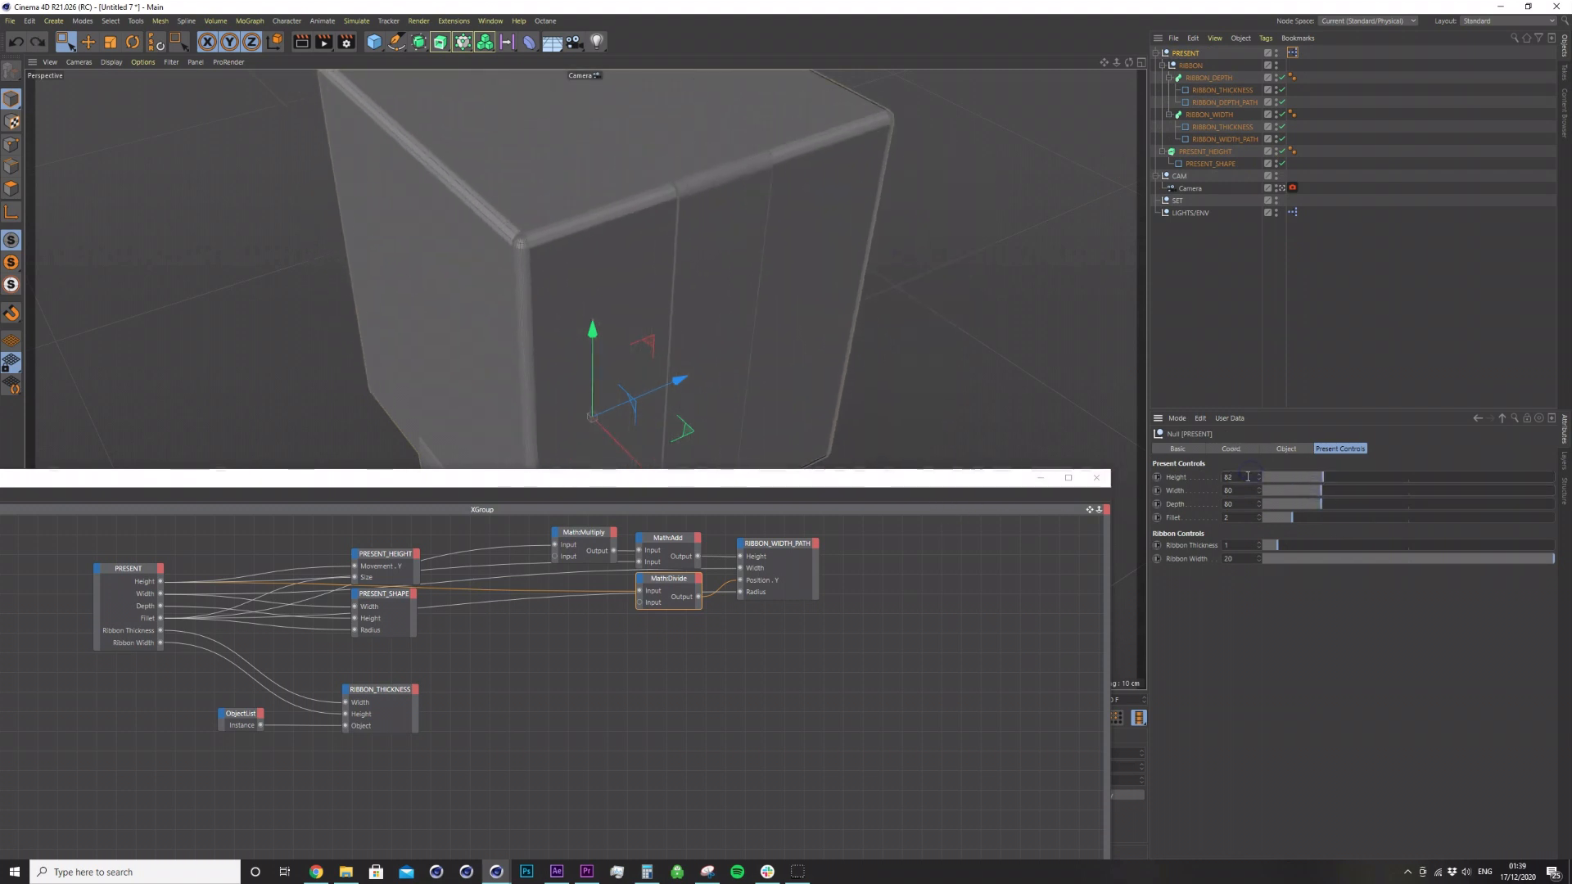
{"action": "type", "text": "80"}
{"action": "key", "text": "Return"}
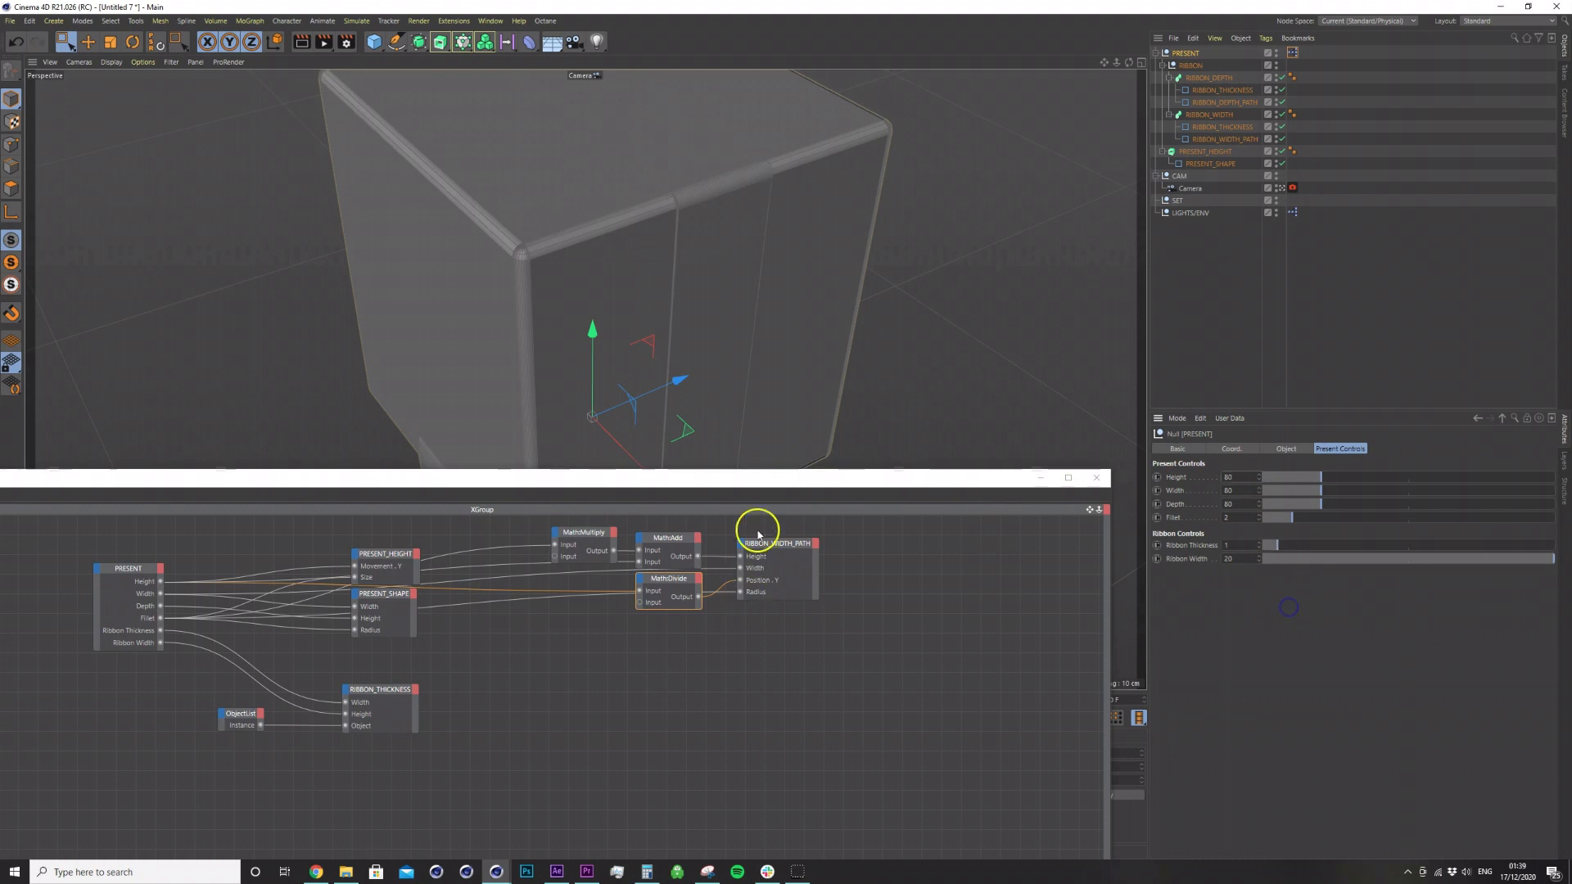
Duplicate the Math:Multiply, Math:Add, Math:Divide and RIBBON_WIDTH_PATH nodes and place the copies directly beneath the originals.
{"action": "left_click_drag", "start_coordinate": [799, 475], "coordinate": [869, 331]}
{"action": "left_click_drag", "start_coordinate": [639, 501], "coordinate": [854, 384]}
{"action": "left_click_drag", "start_coordinate": [745, 422], "coordinate": [756, 532], "text": "ctrl"}
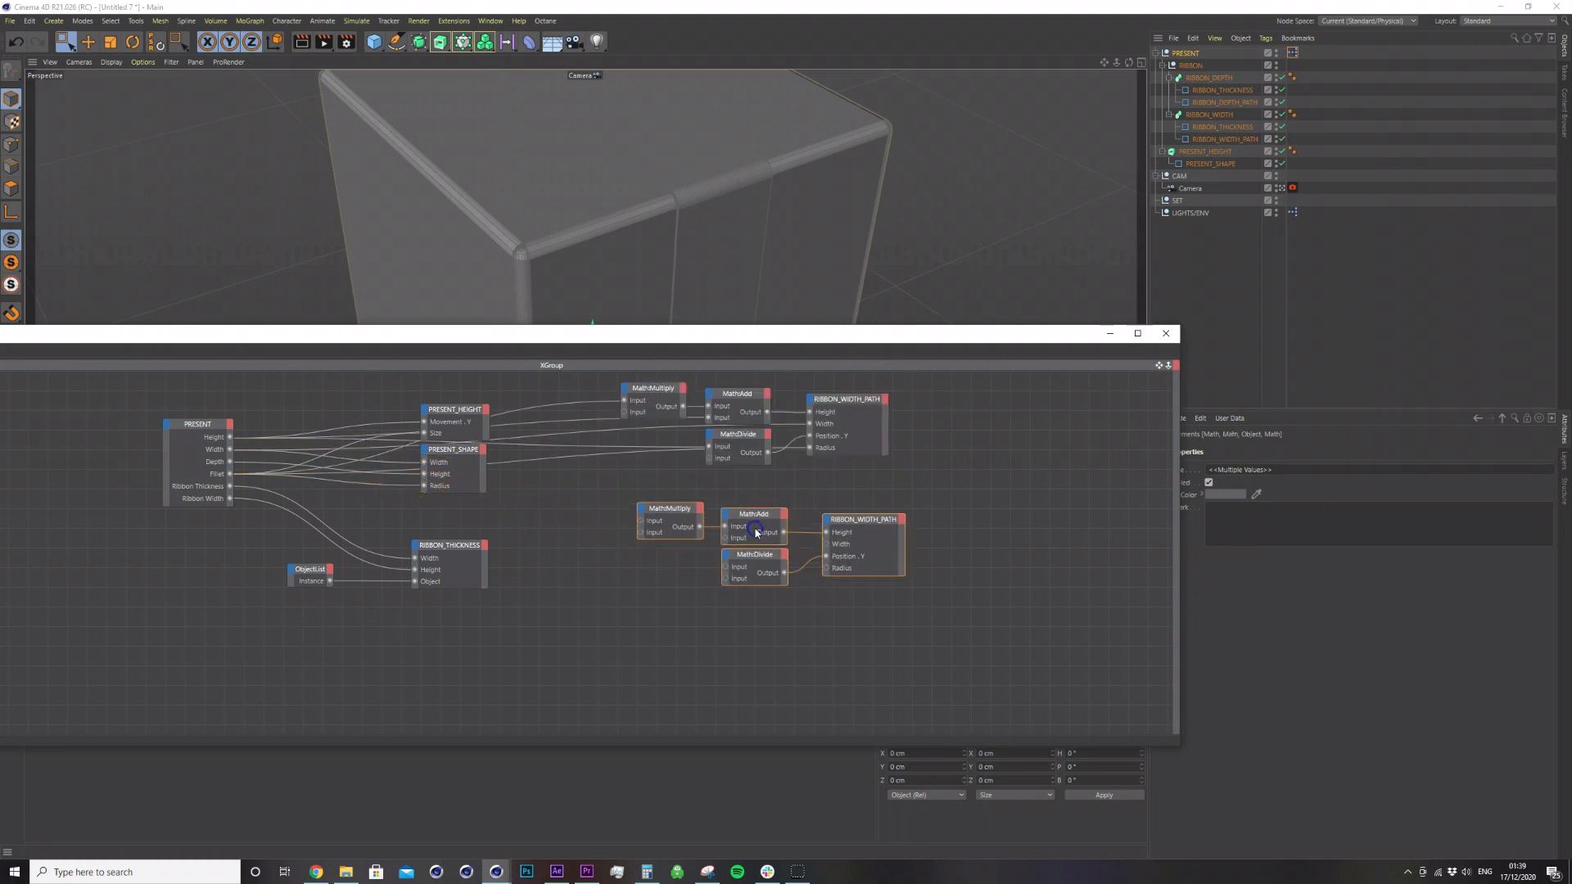
{"action": "left_click_drag", "start_coordinate": [678, 473], "coordinate": [895, 685]}
{"action": "left_click_drag", "start_coordinate": [861, 522], "coordinate": [847, 484]}
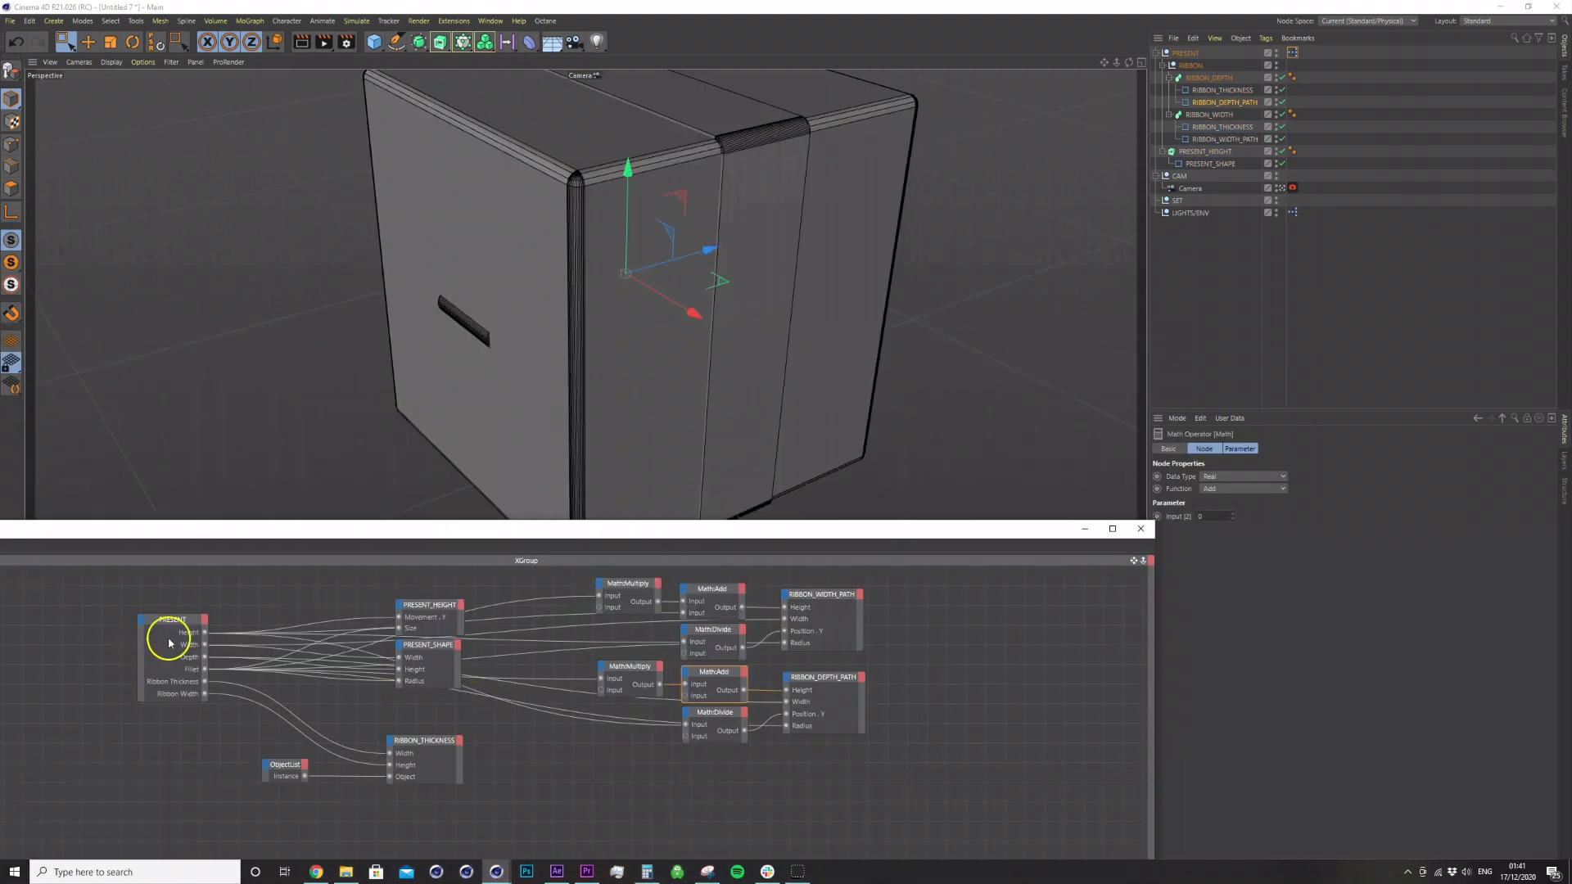
Link PRESENT's Height to the second input of the Math:Add node that feeds RIBBON_DEPTH_PATH.
{"action": "left_click_drag", "start_coordinate": [205, 636], "coordinate": [686, 697]}
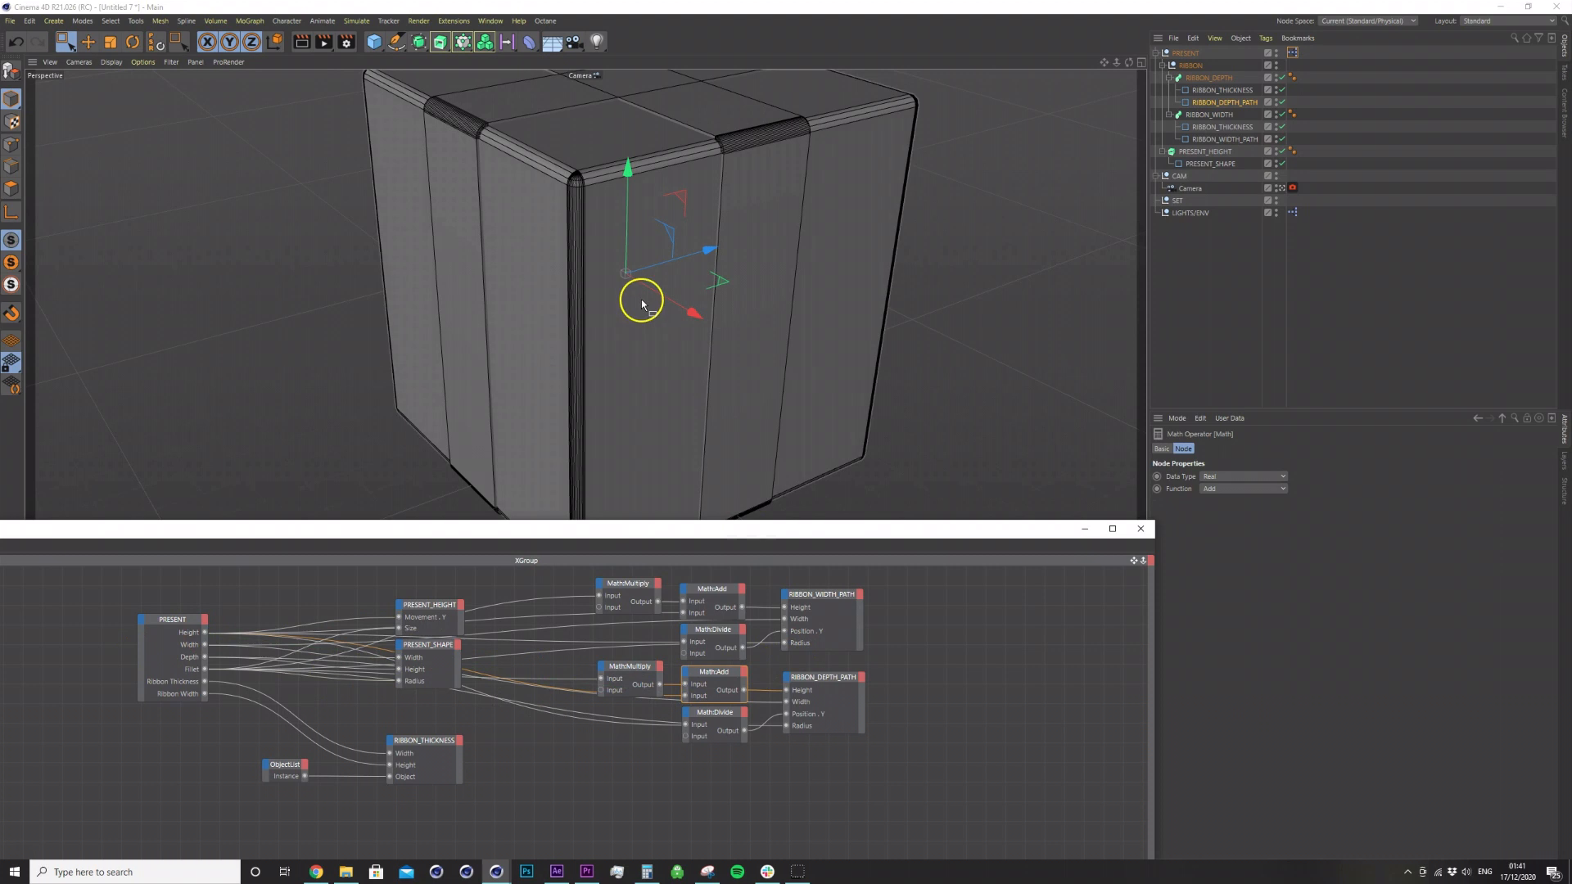
{"action": "left_click", "coordinate": [1305, 254]}
{"action": "mouse_move", "coordinate": [599, 313]}
{"action": "right_mouse_down", "text": "alt"}
{"action": "mouse_move", "coordinate": [635, 286]}
{"action": "mouse_move", "coordinate": [611, 335]}
{"action": "right_mouse_up", "text": "alt"}
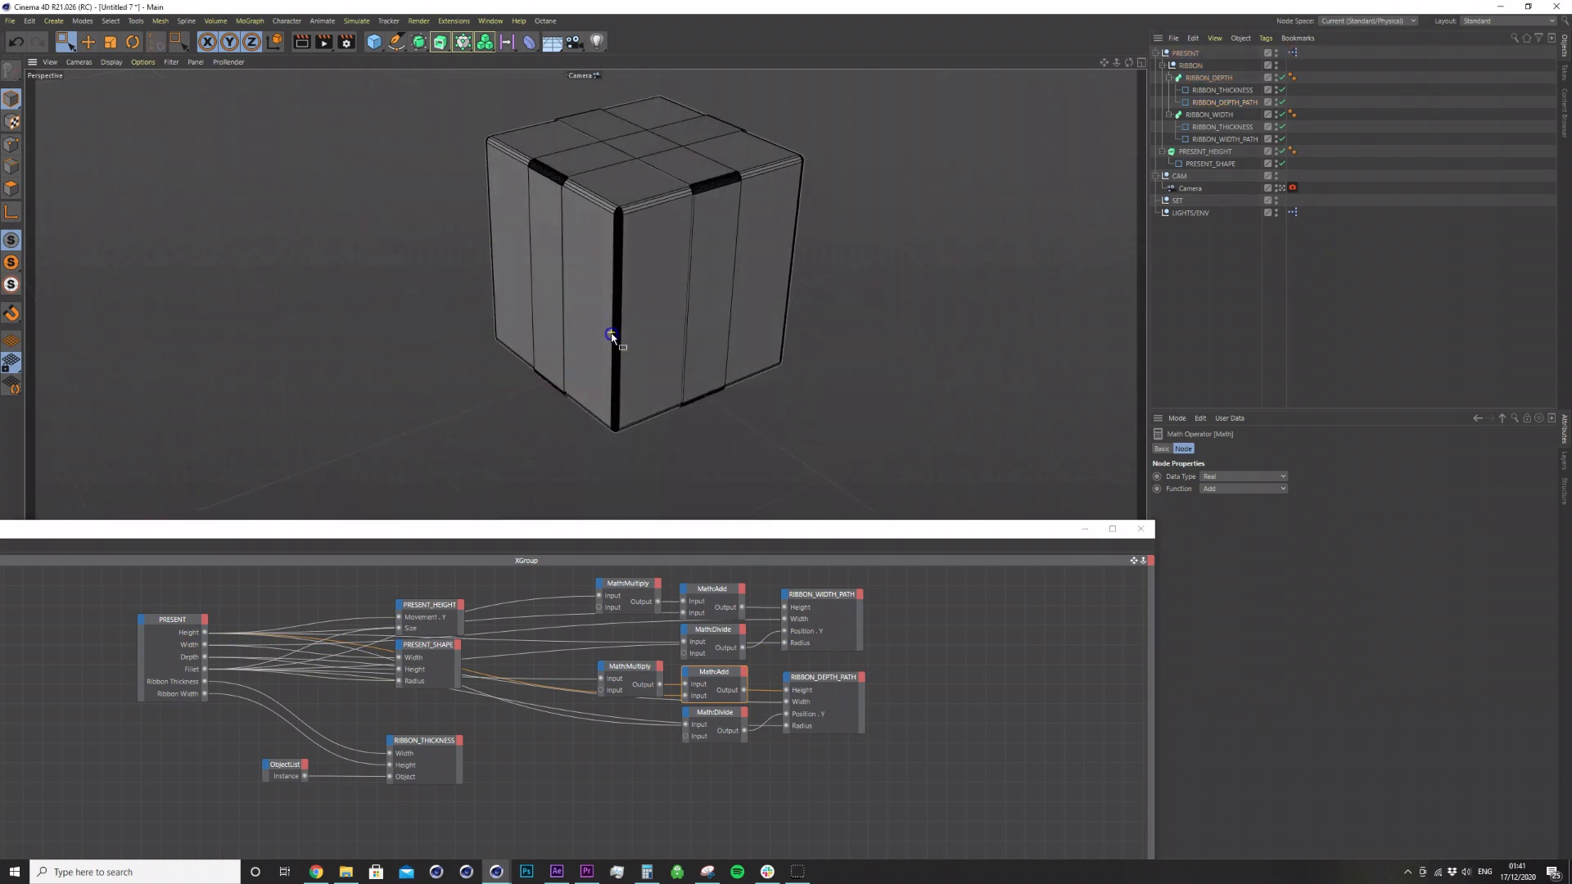
{"action": "left_click_drag", "start_coordinate": [611, 337], "coordinate": [627, 367], "text": "alt"}
Test both ribbons with different PRESENT Height, Width and Depth values and set all three back to 80.
{"action": "left_click", "coordinate": [1196, 52]}
{"action": "mouse_move", "coordinate": [702, 291]}
{"action": "left_mouse_down", "text": "alt"}
{"action": "mouse_move", "coordinate": [776, 366]}
{"action": "mouse_move", "coordinate": [712, 278]}
{"action": "left_mouse_up", "text": "alt"}
{"action": "left_click_drag", "start_coordinate": [1329, 483], "coordinate": [1347, 512]}
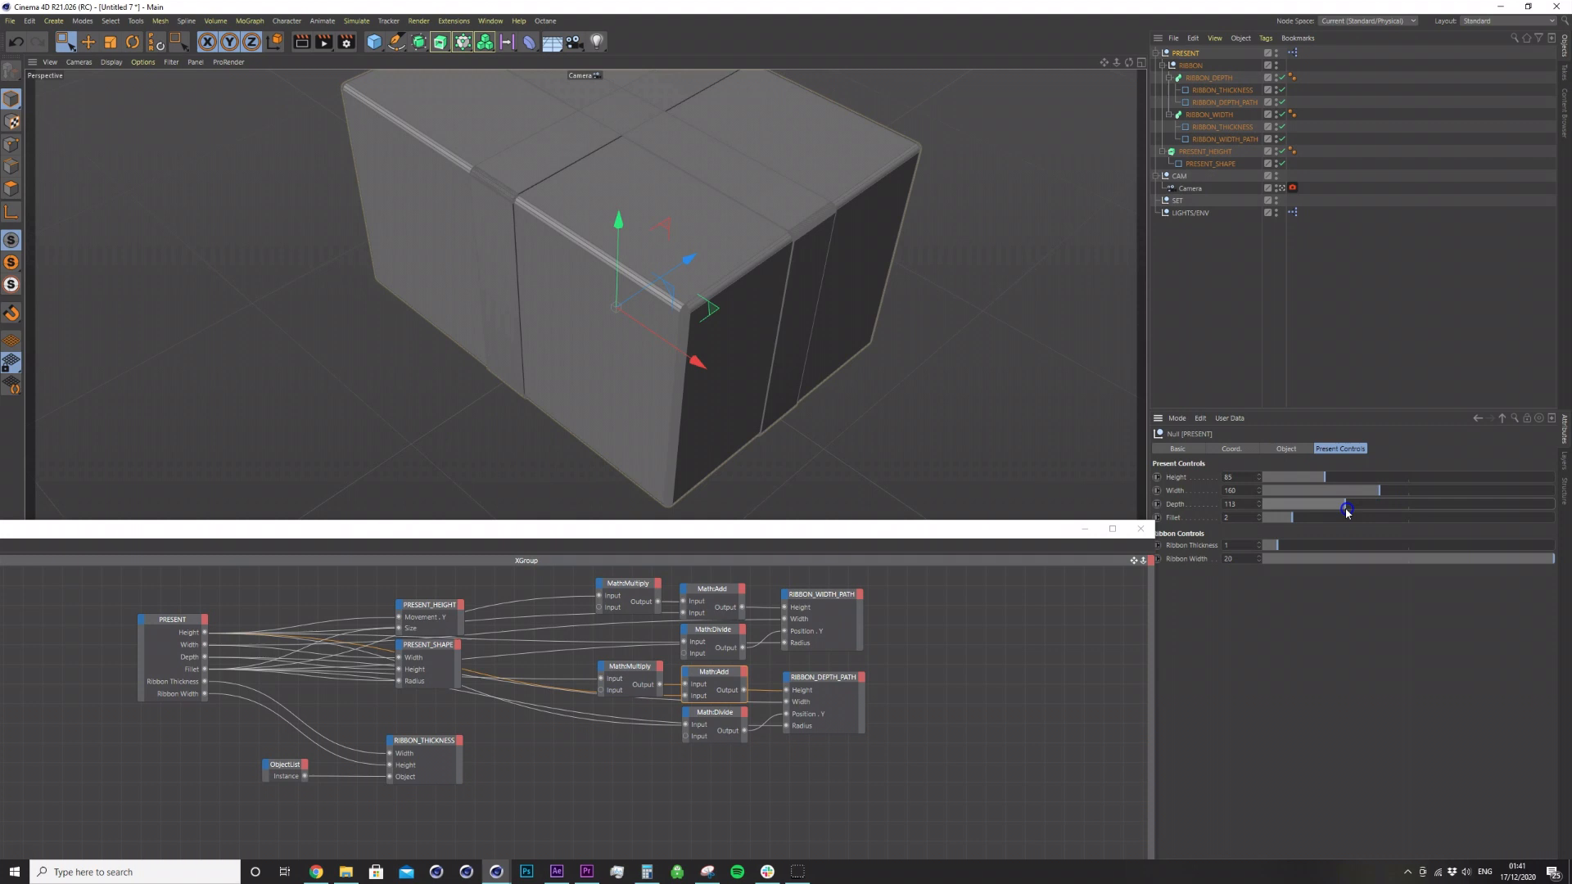
{"action": "left_click", "coordinate": [1244, 476]}
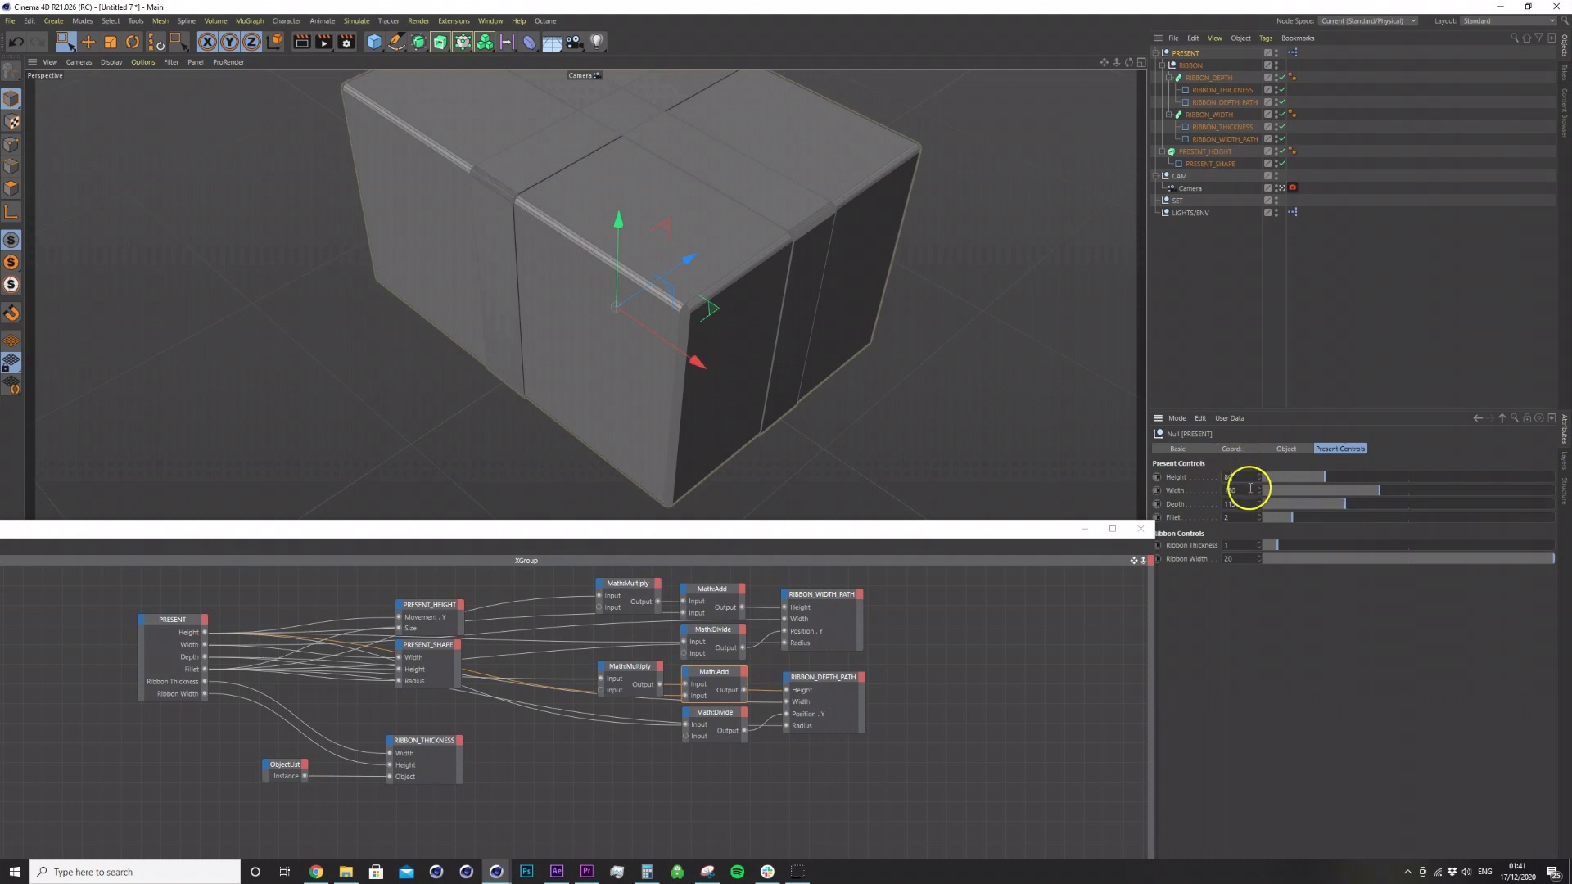
{"action": "key", "text": "Tab"}
{"action": "type", "text": "80"}
{"action": "key", "text": "Tab"}
{"action": "type", "text": "80"}
{"action": "left_click", "coordinate": [1344, 665]}
{"action": "left_click", "coordinate": [1239, 660]}
{"action": "left_click", "coordinate": [1158, 309]}
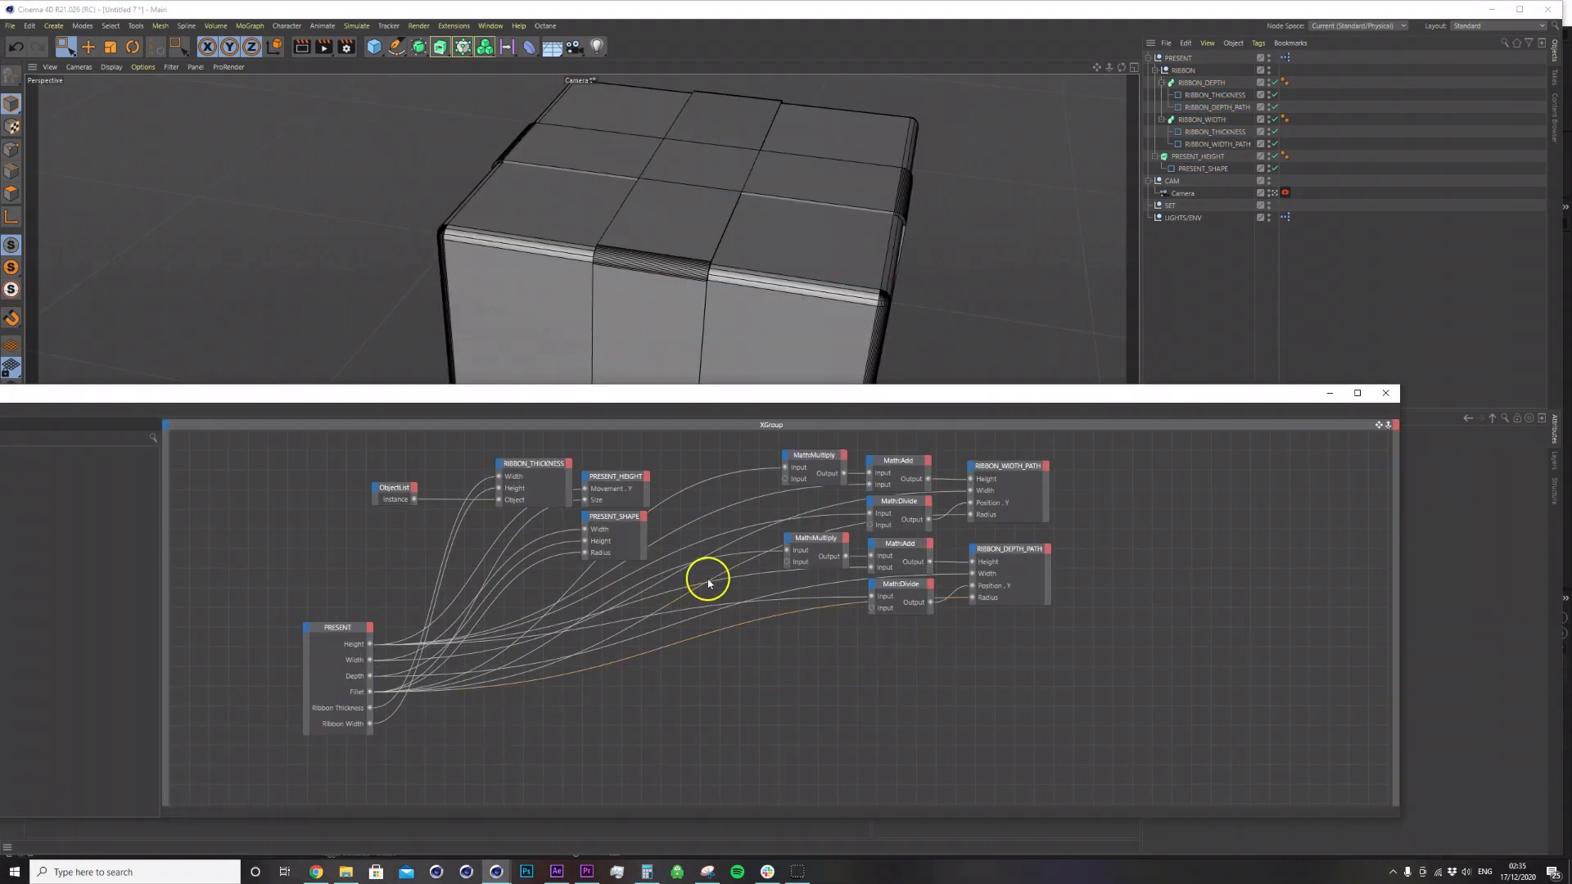
Try offsetting RIBBON_DEPTH_PATH along its X position.
{"action": "left_click_drag", "start_coordinate": [1072, 398], "coordinate": [1104, 419]}
{"action": "left_click_drag", "start_coordinate": [824, 274], "coordinate": [769, 250], "text": "alt"}
{"action": "left_click_drag", "start_coordinate": [702, 342], "coordinate": [741, 298], "text": "alt"}
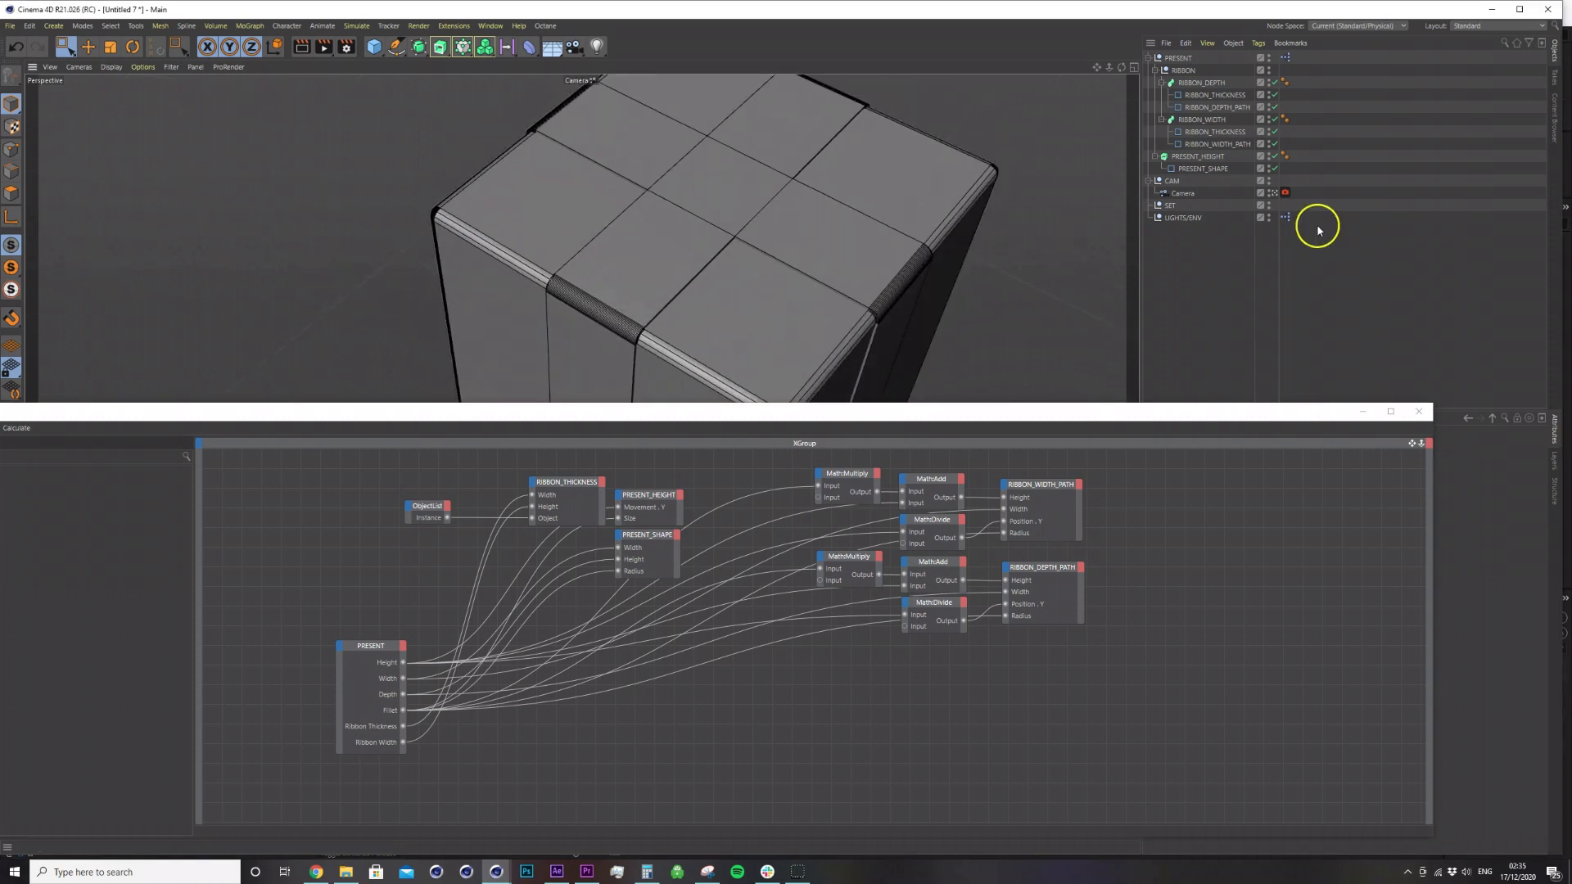
{"action": "left_click", "coordinate": [1218, 107]}
{"action": "left_click_drag", "start_coordinate": [1208, 411], "coordinate": [1206, 577]}
{"action": "left_click", "coordinate": [1219, 488]}
{"action": "left_click_drag", "start_coordinate": [1212, 503], "coordinate": [1212, 476]}
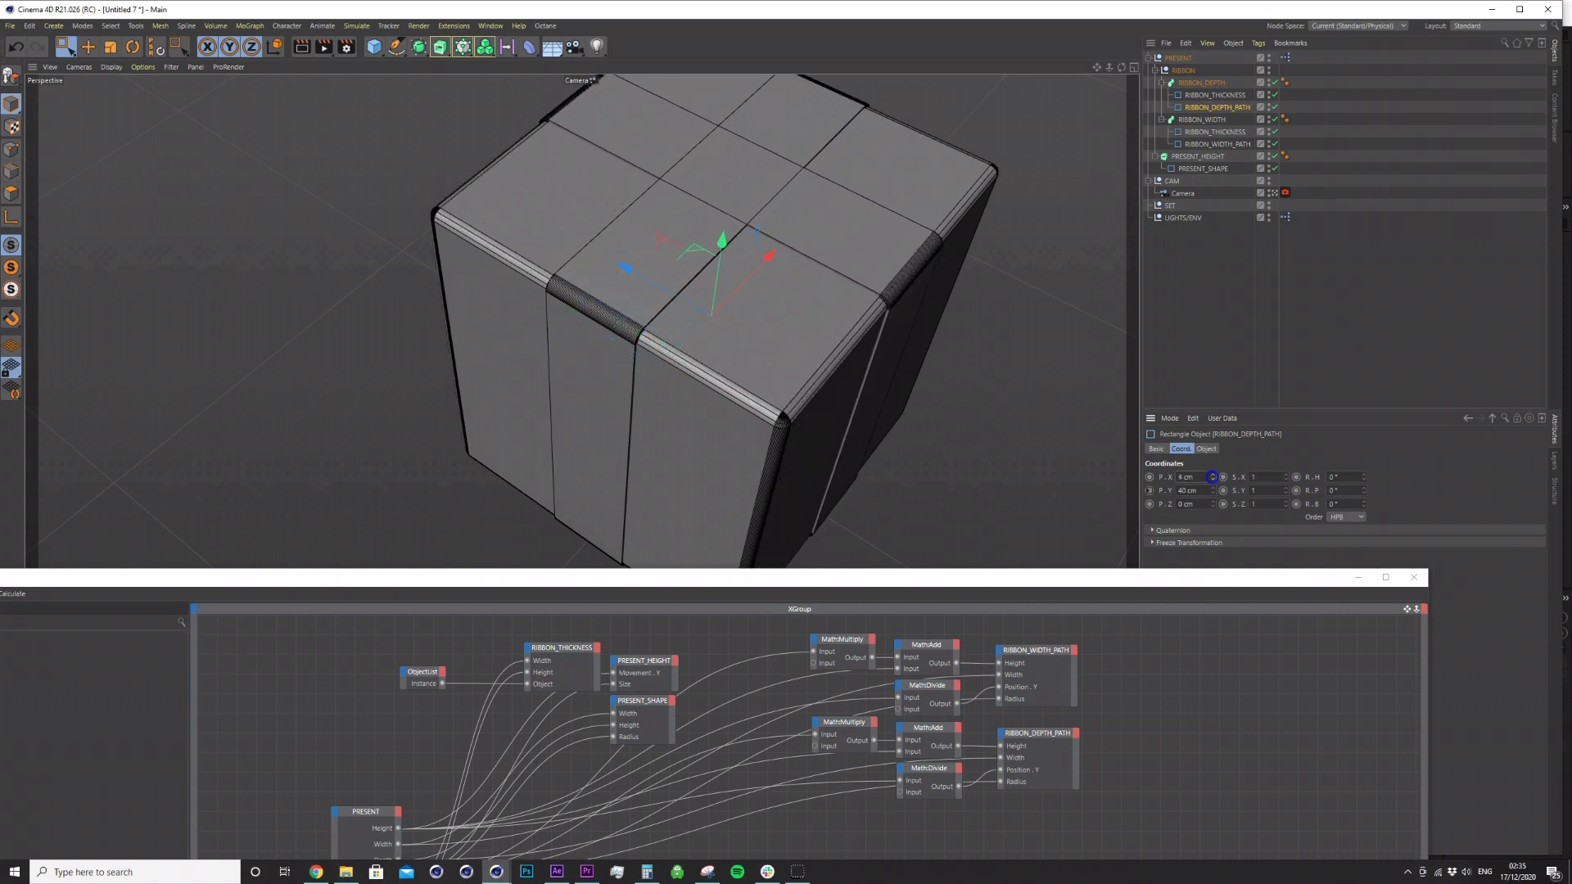
Add another RIBBON_WIDTH_PATH node to the XPresso graph below the RIBBON_DEPTH_PATH node.
{"action": "left_click_drag", "start_coordinate": [1202, 583], "coordinate": [1263, 304]}
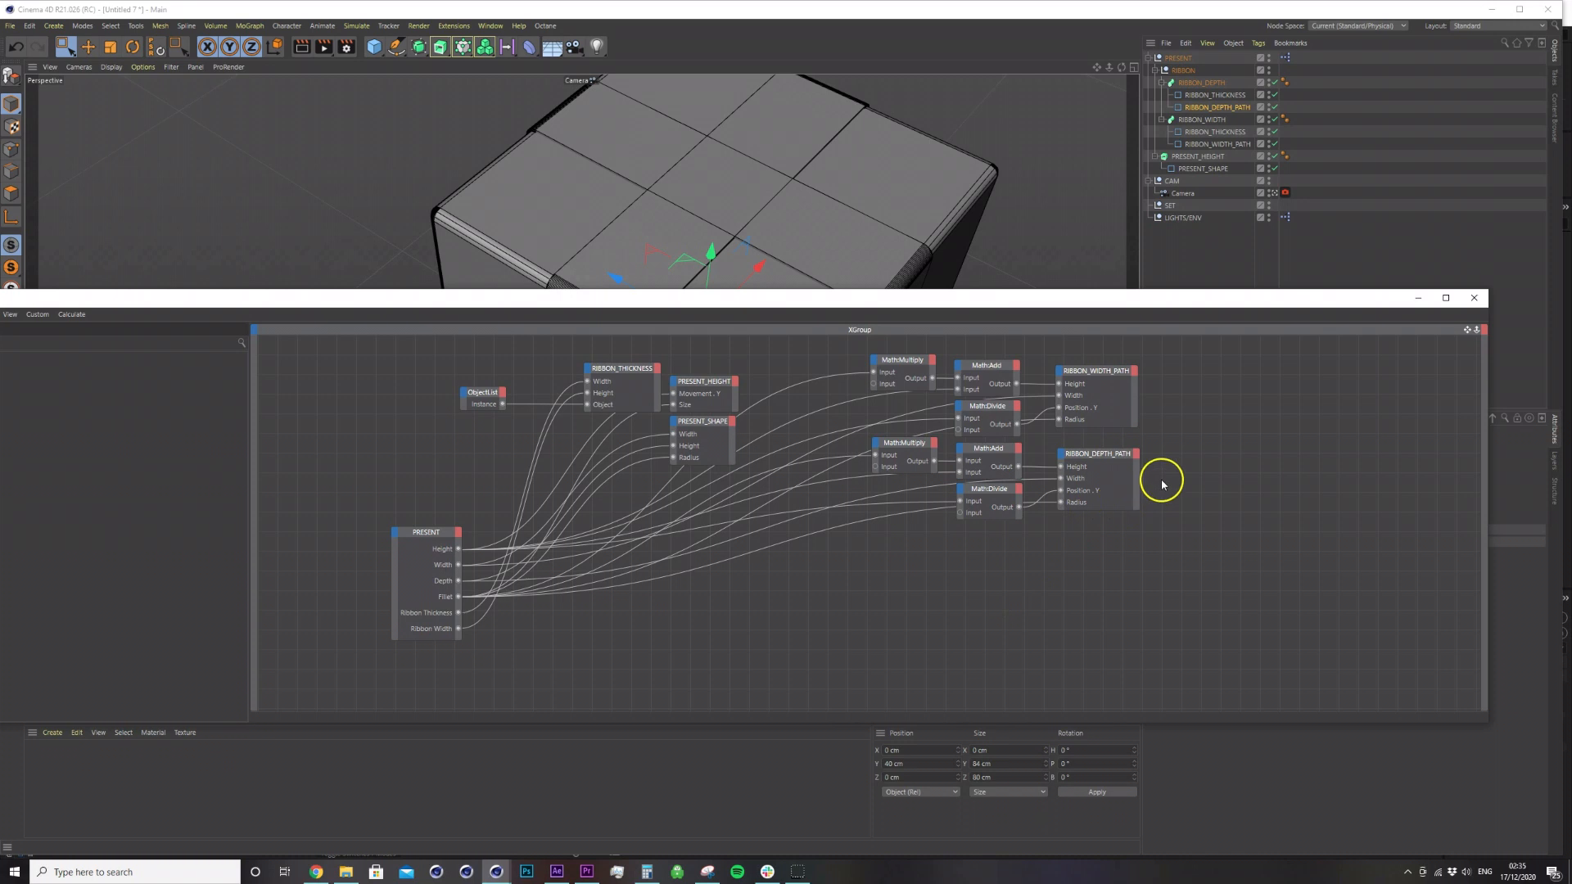
{"action": "left_click", "coordinate": [1232, 144]}
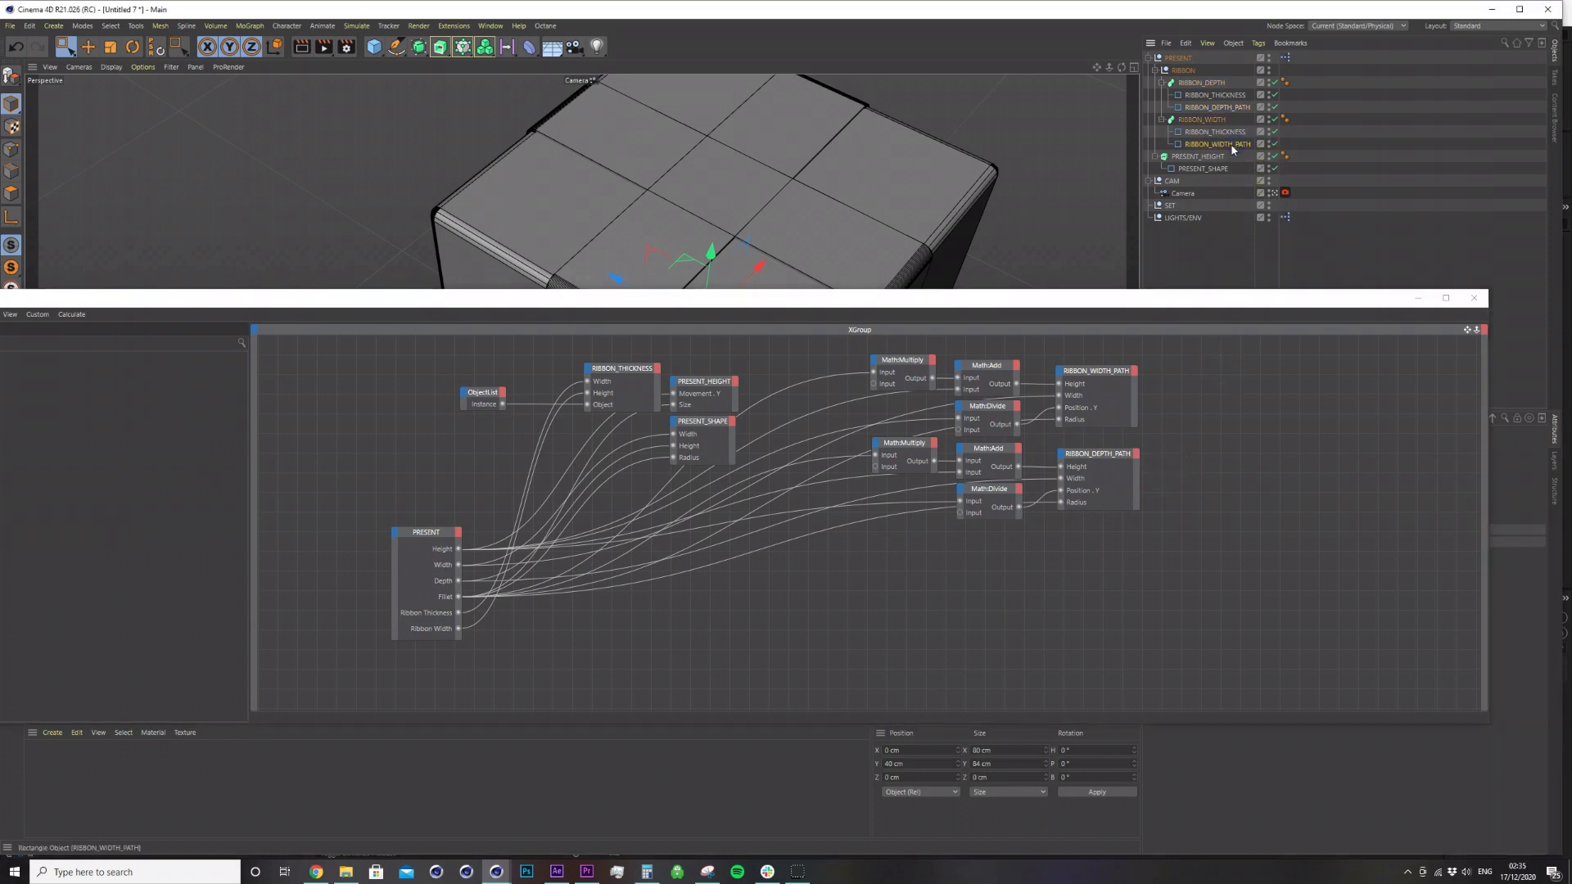
{"action": "left_click_drag", "start_coordinate": [1232, 150], "coordinate": [1071, 574]}
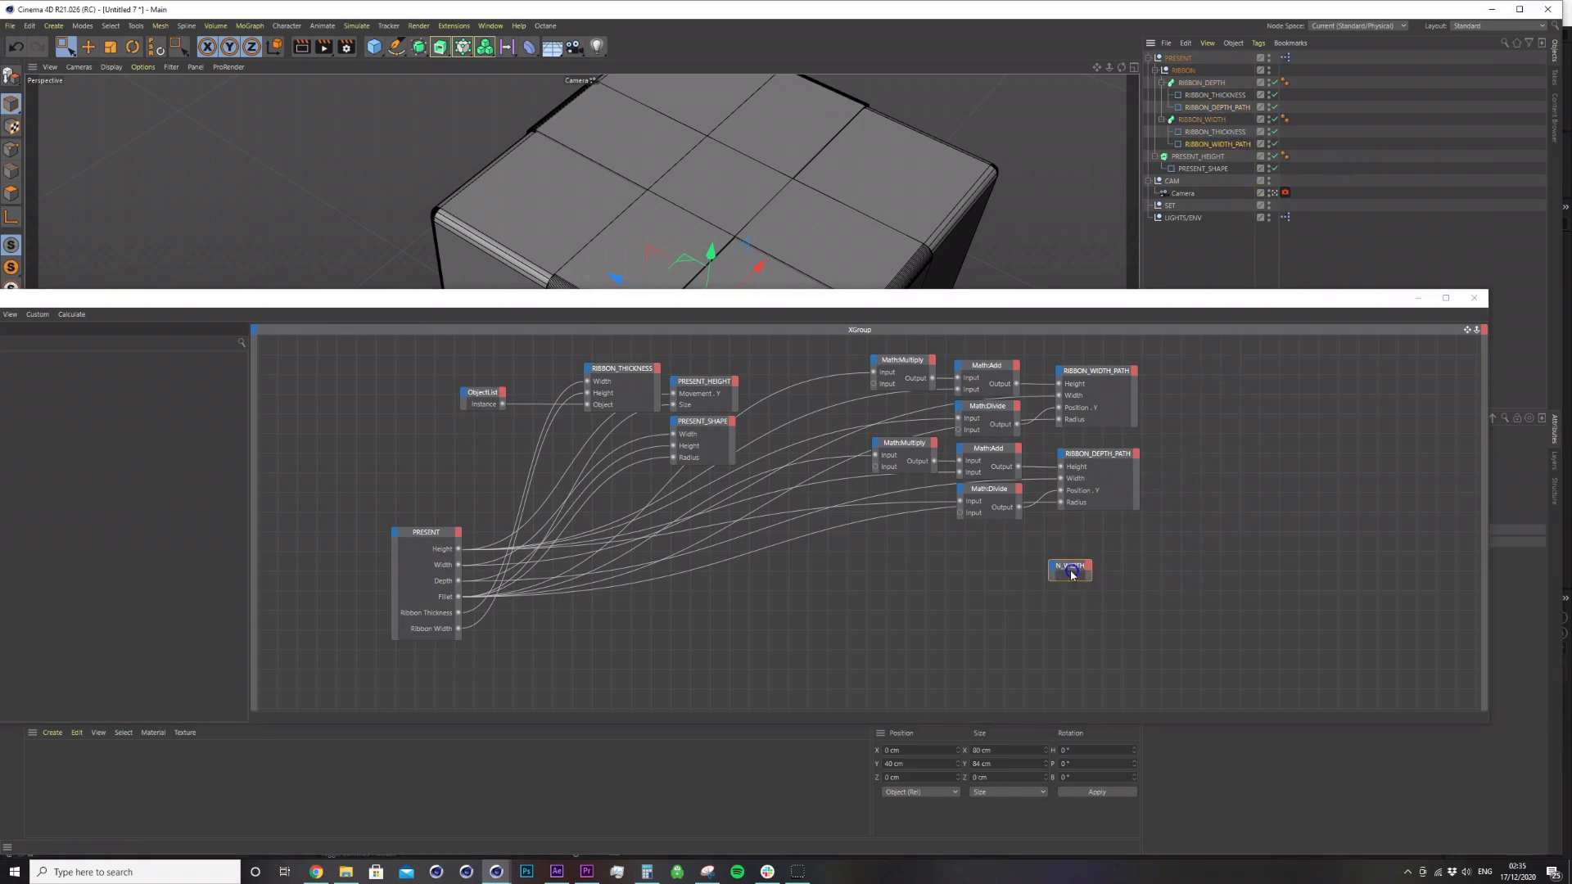
{"action": "left_click", "coordinate": [1073, 562]}
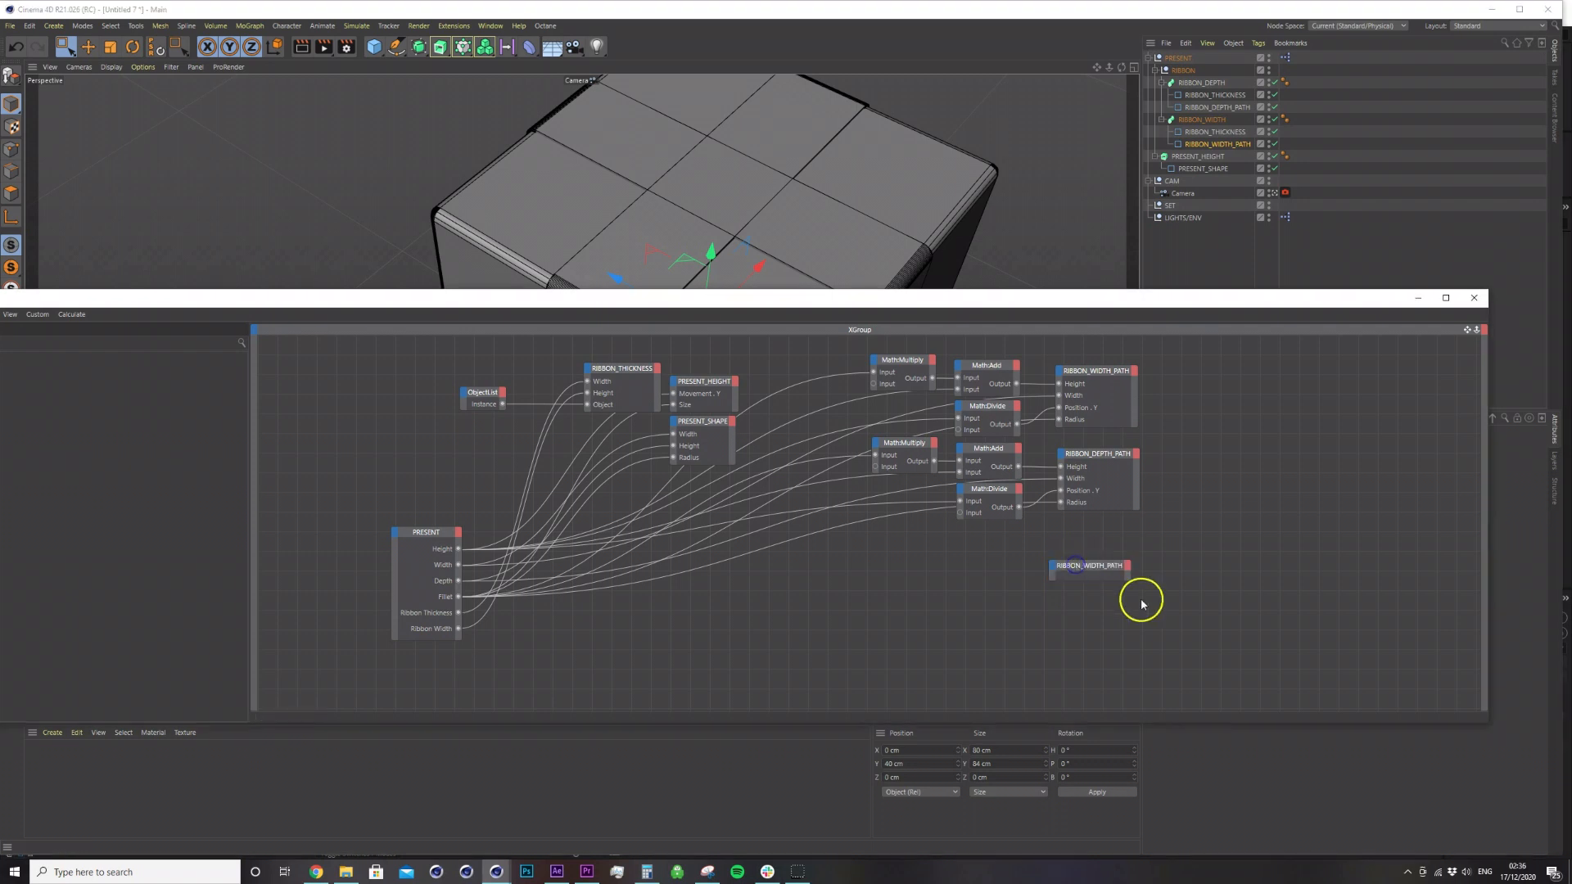
Give the new RIBBON_WIDTH_PATH node a Position . Z input and expand the node to show it.
{"action": "left_click", "coordinate": [1052, 565]}
{"action": "left_click", "coordinate": [1075, 587]}
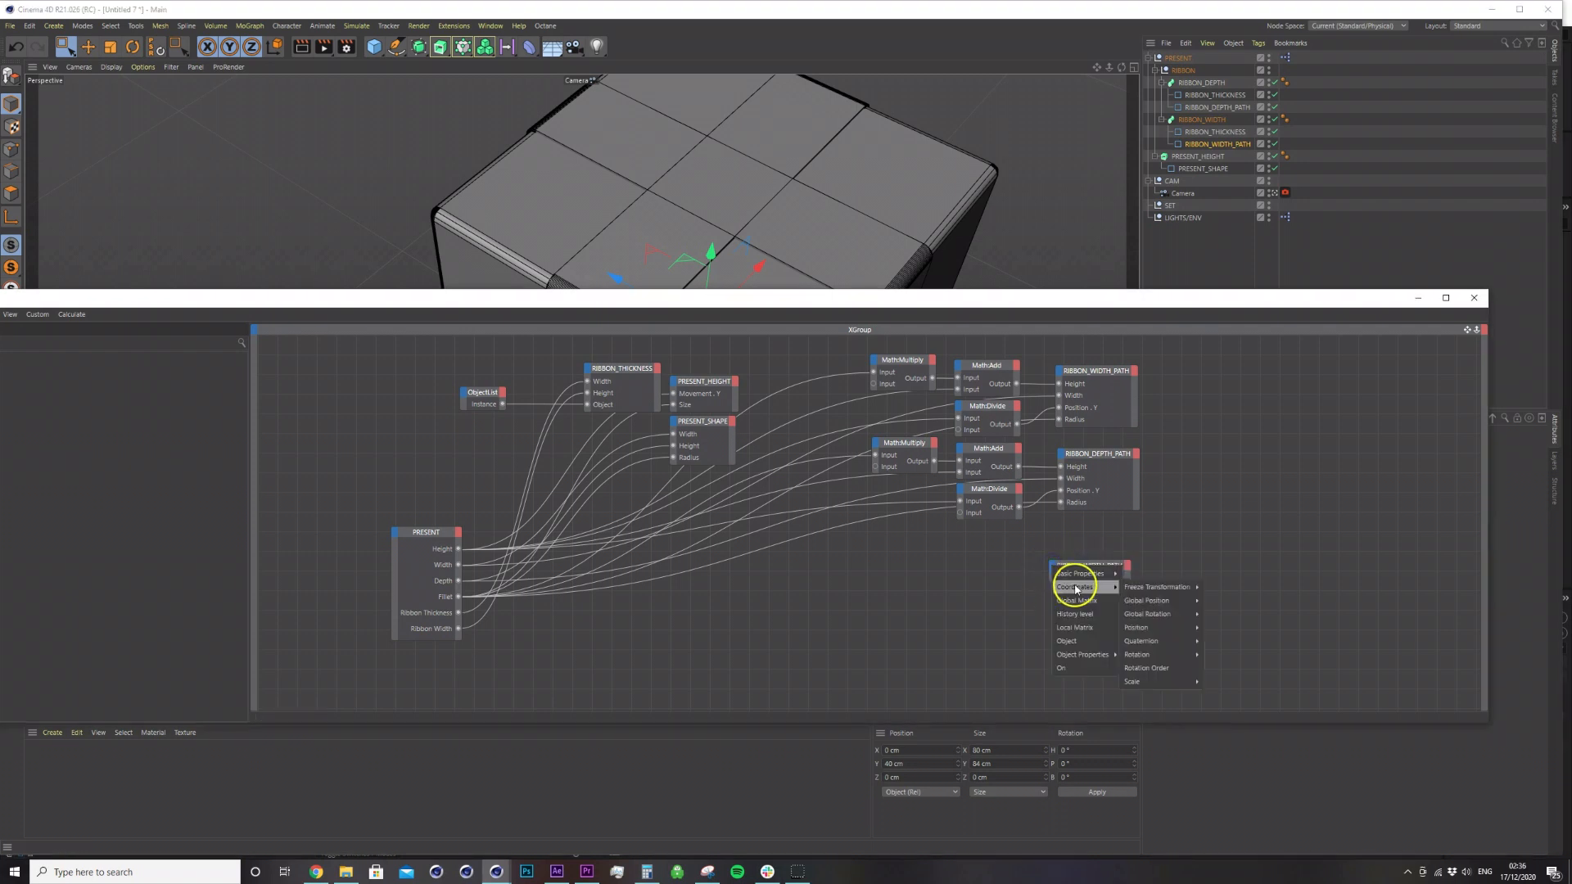
{"action": "mouse_move", "coordinate": [1150, 627]}
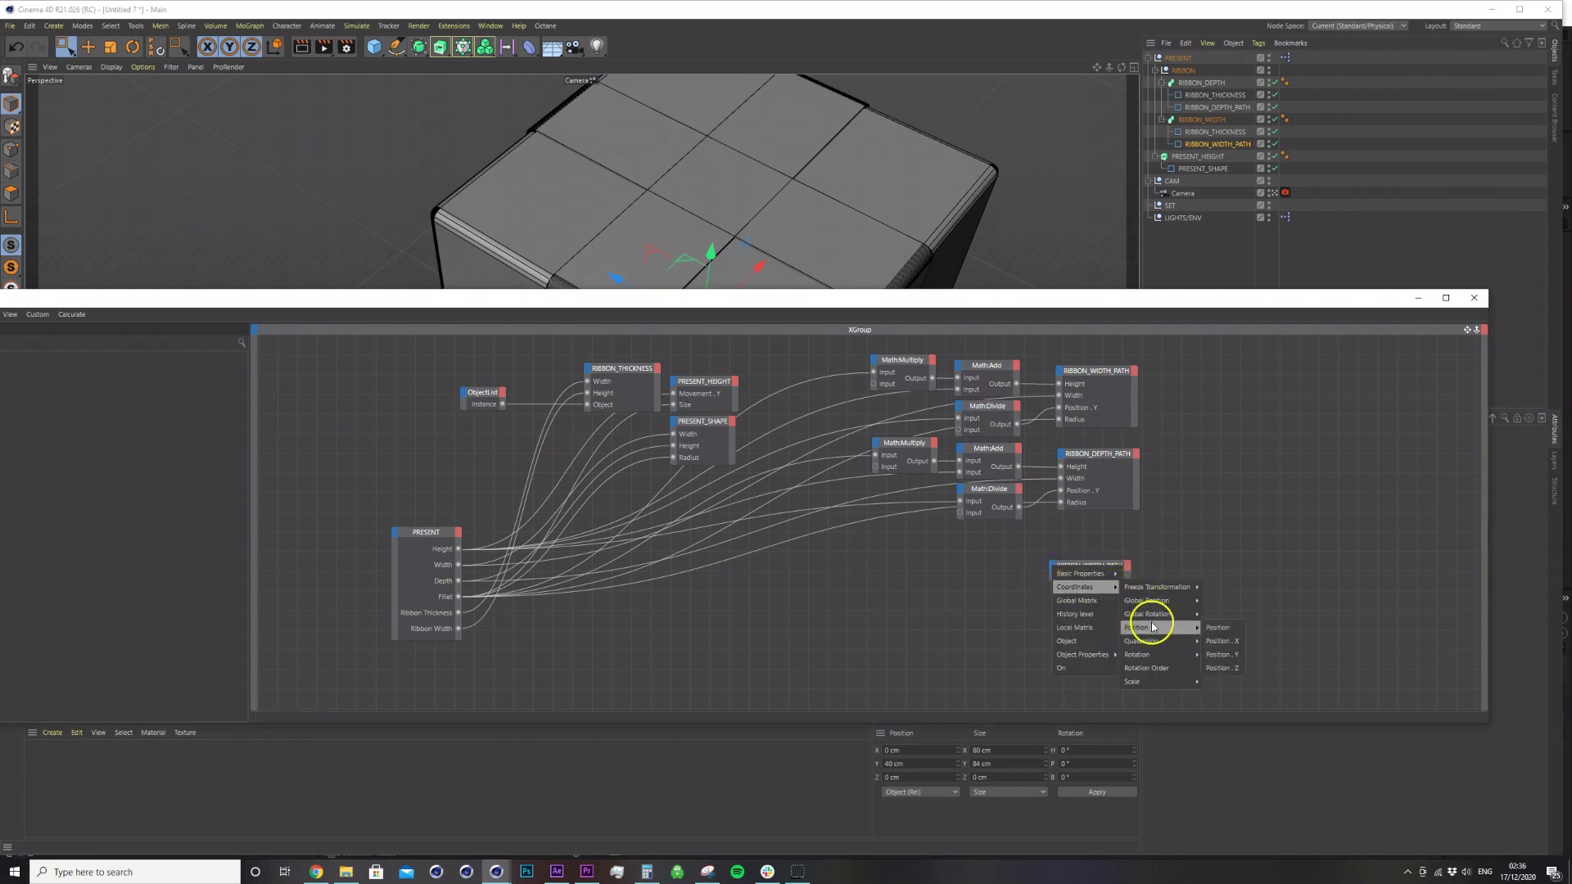
{"action": "left_click", "coordinate": [1228, 668]}
{"action": "left_click", "coordinate": [1089, 568]}
{"action": "double_click", "coordinate": [1090, 567]}
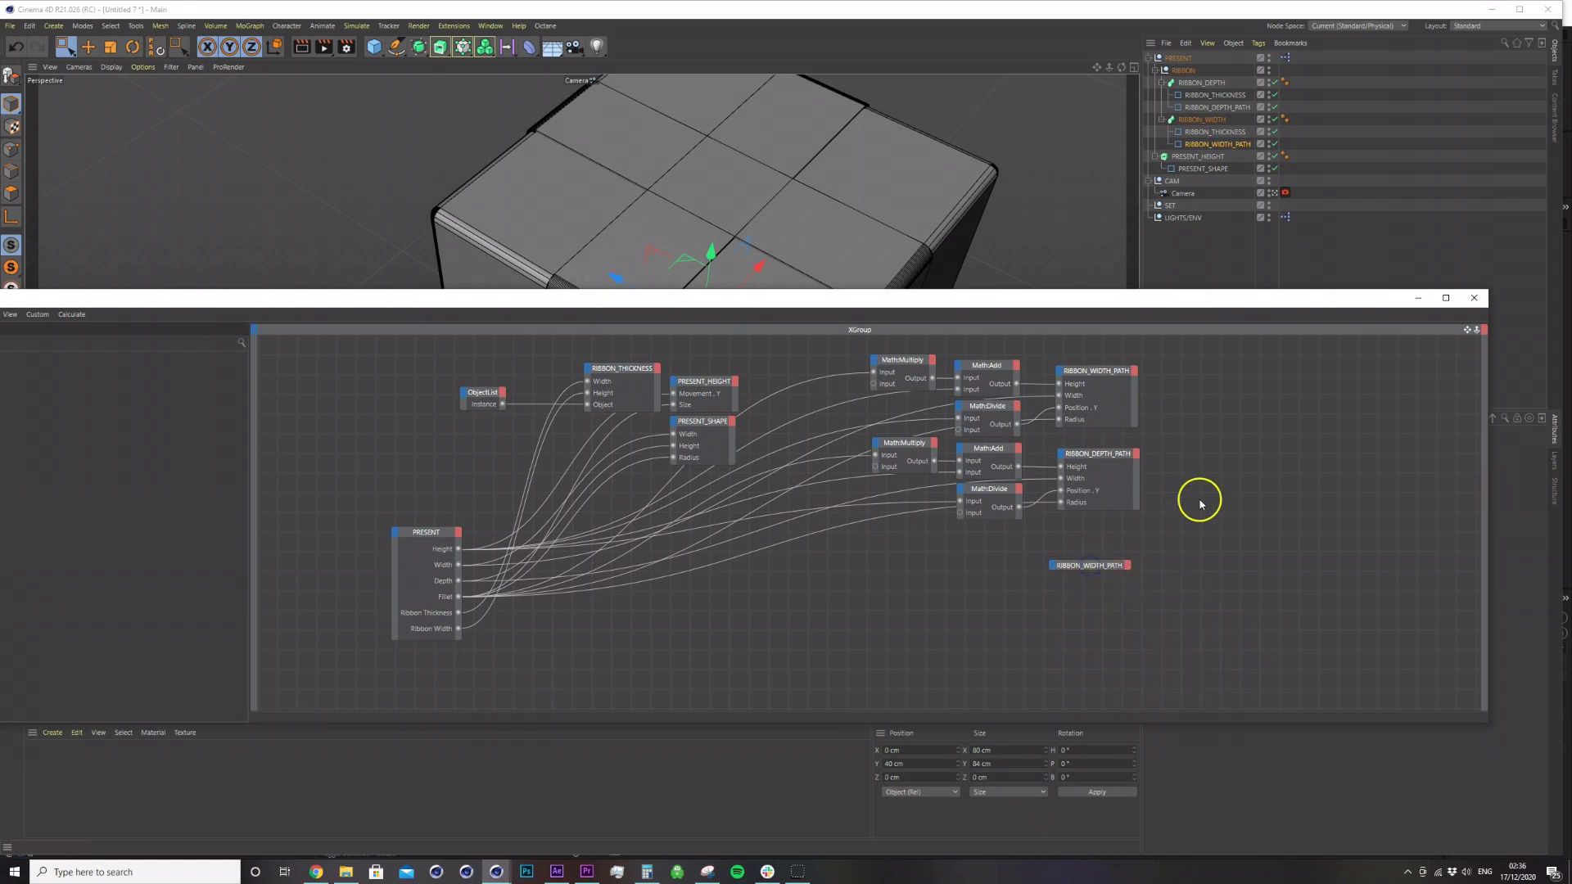
{"action": "double_click", "coordinate": [1105, 565]}
Try offsetting RIBBON_WIDTH_PATH along its Z position, undoing any accidental change to its place in the hierarchy.
{"action": "left_click_drag", "start_coordinate": [1255, 298], "coordinate": [915, 368]}
{"action": "left_click_drag", "start_coordinate": [1225, 146], "coordinate": [1199, 156]}
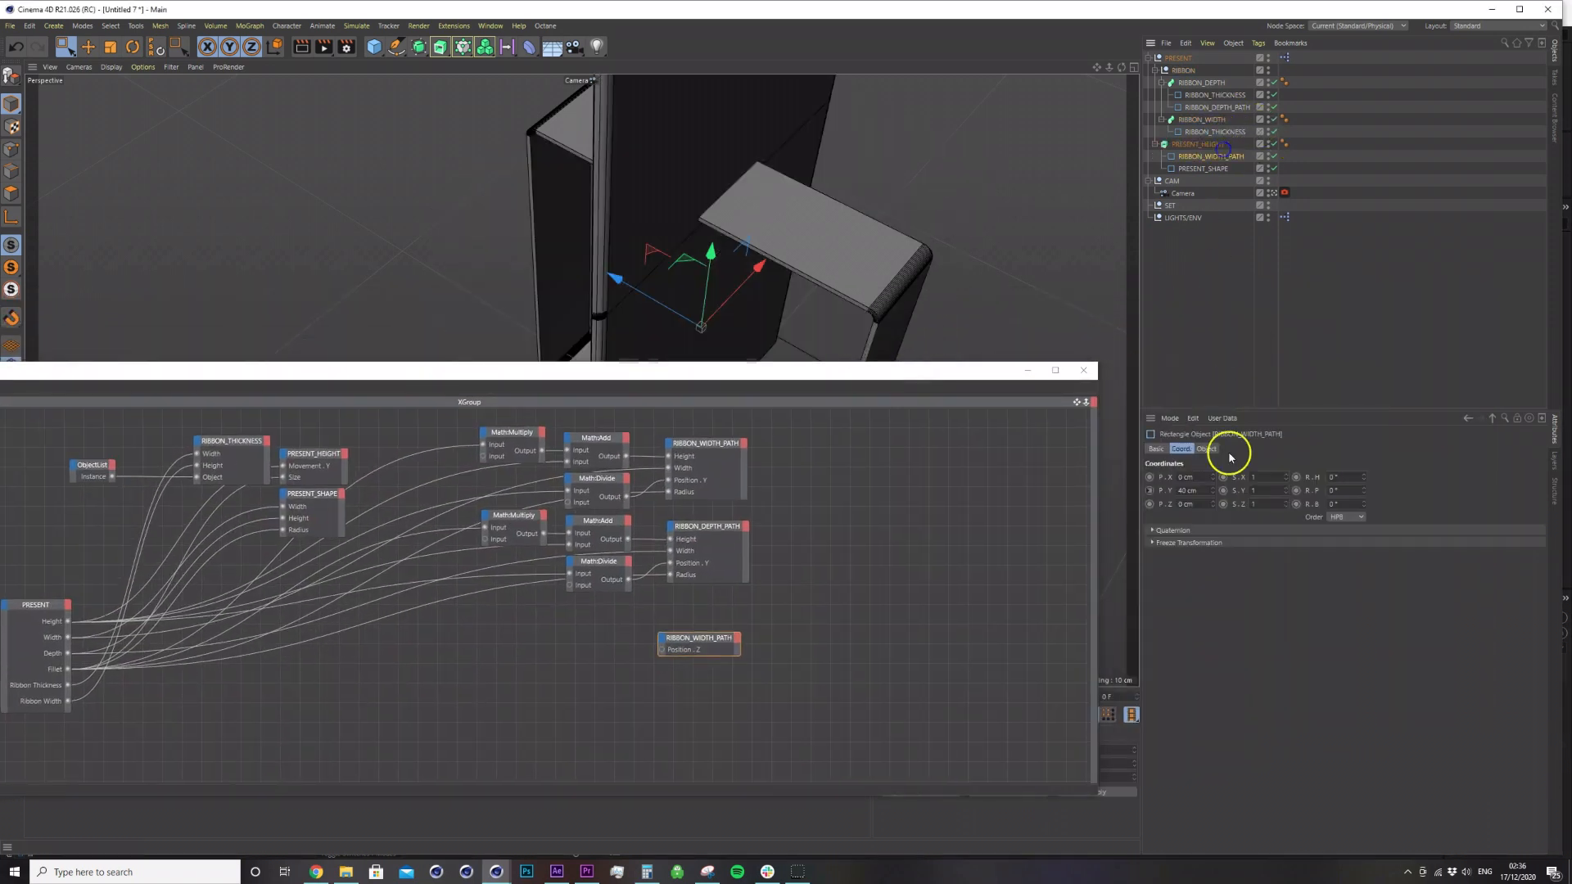
{"action": "key", "text": "ctrl+z"}
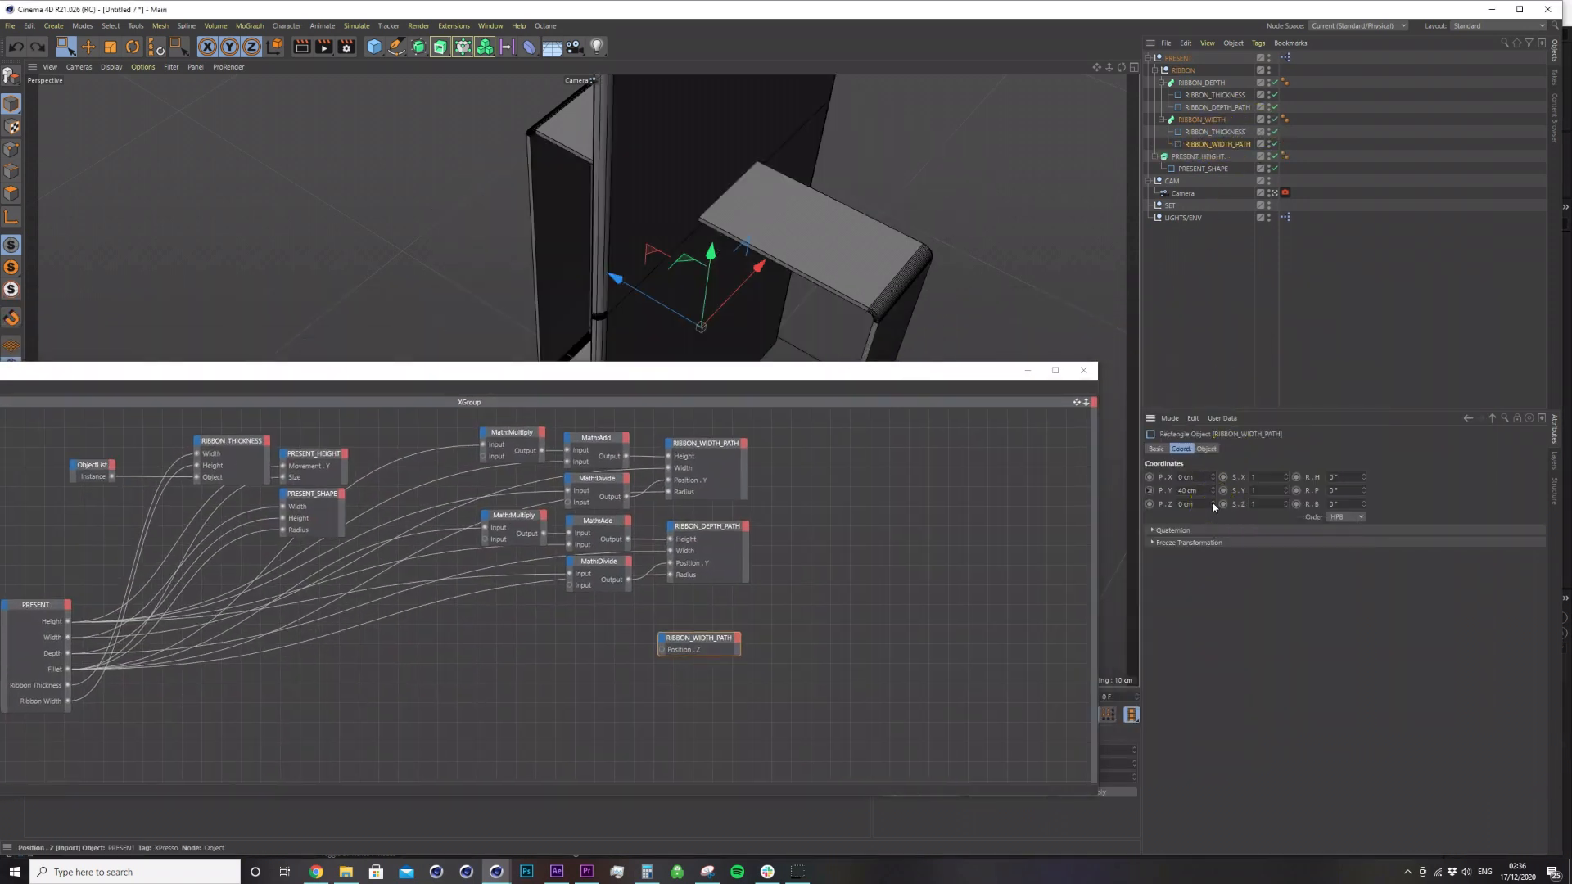
{"action": "left_click_drag", "start_coordinate": [1212, 503], "coordinate": [1212, 523]}
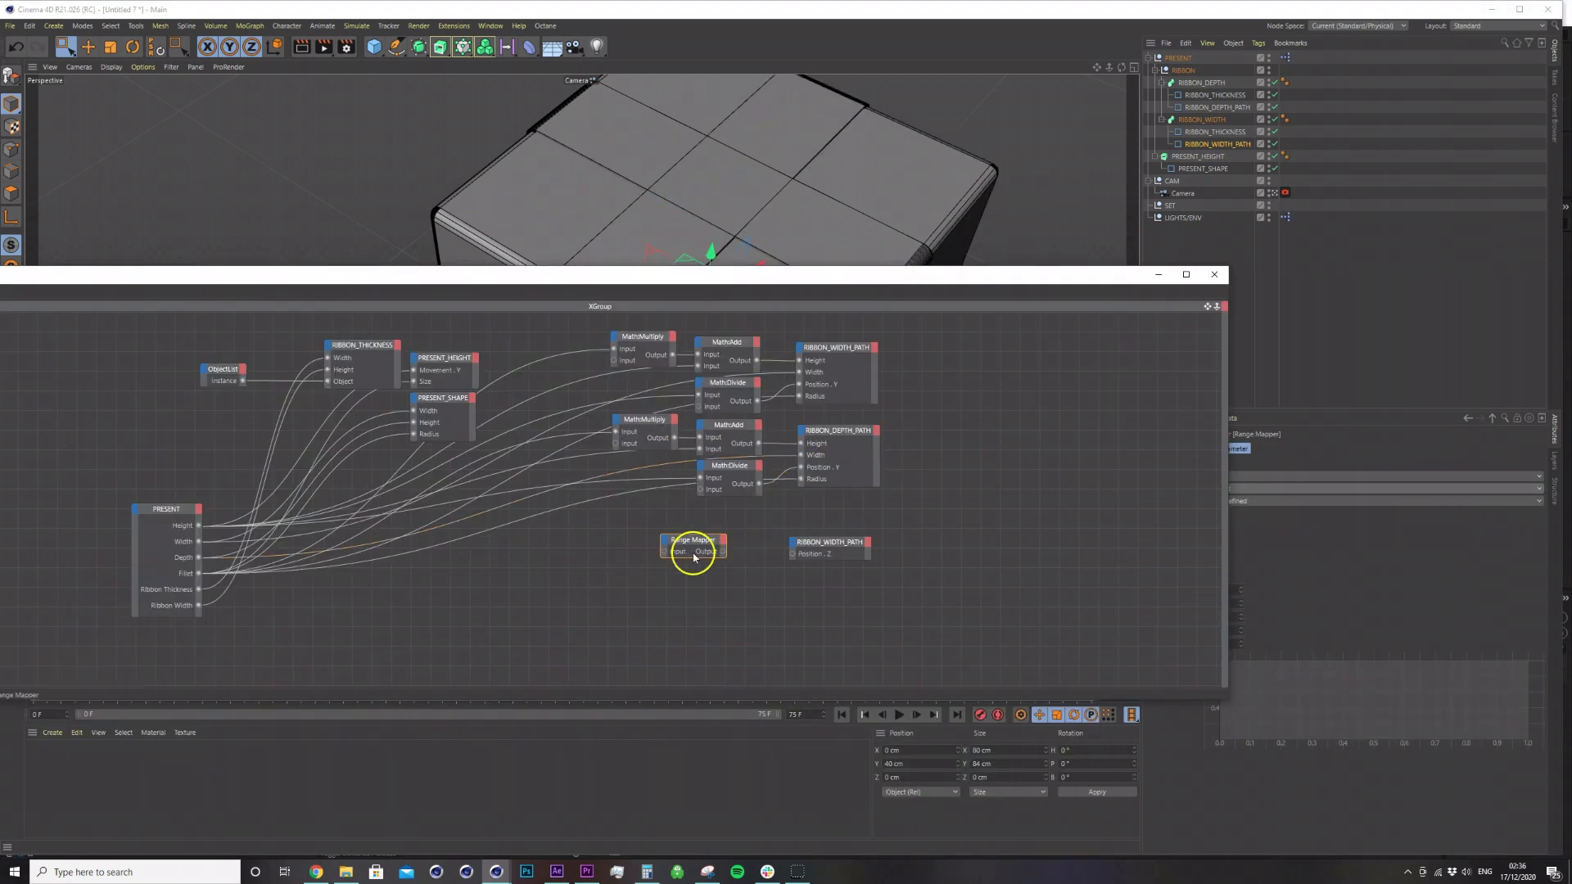
Add a user data entry to the PRESENT null and place it in the Present Controls group below Ribbon Width.
{"action": "left_click_drag", "start_coordinate": [693, 557], "coordinate": [693, 560]}
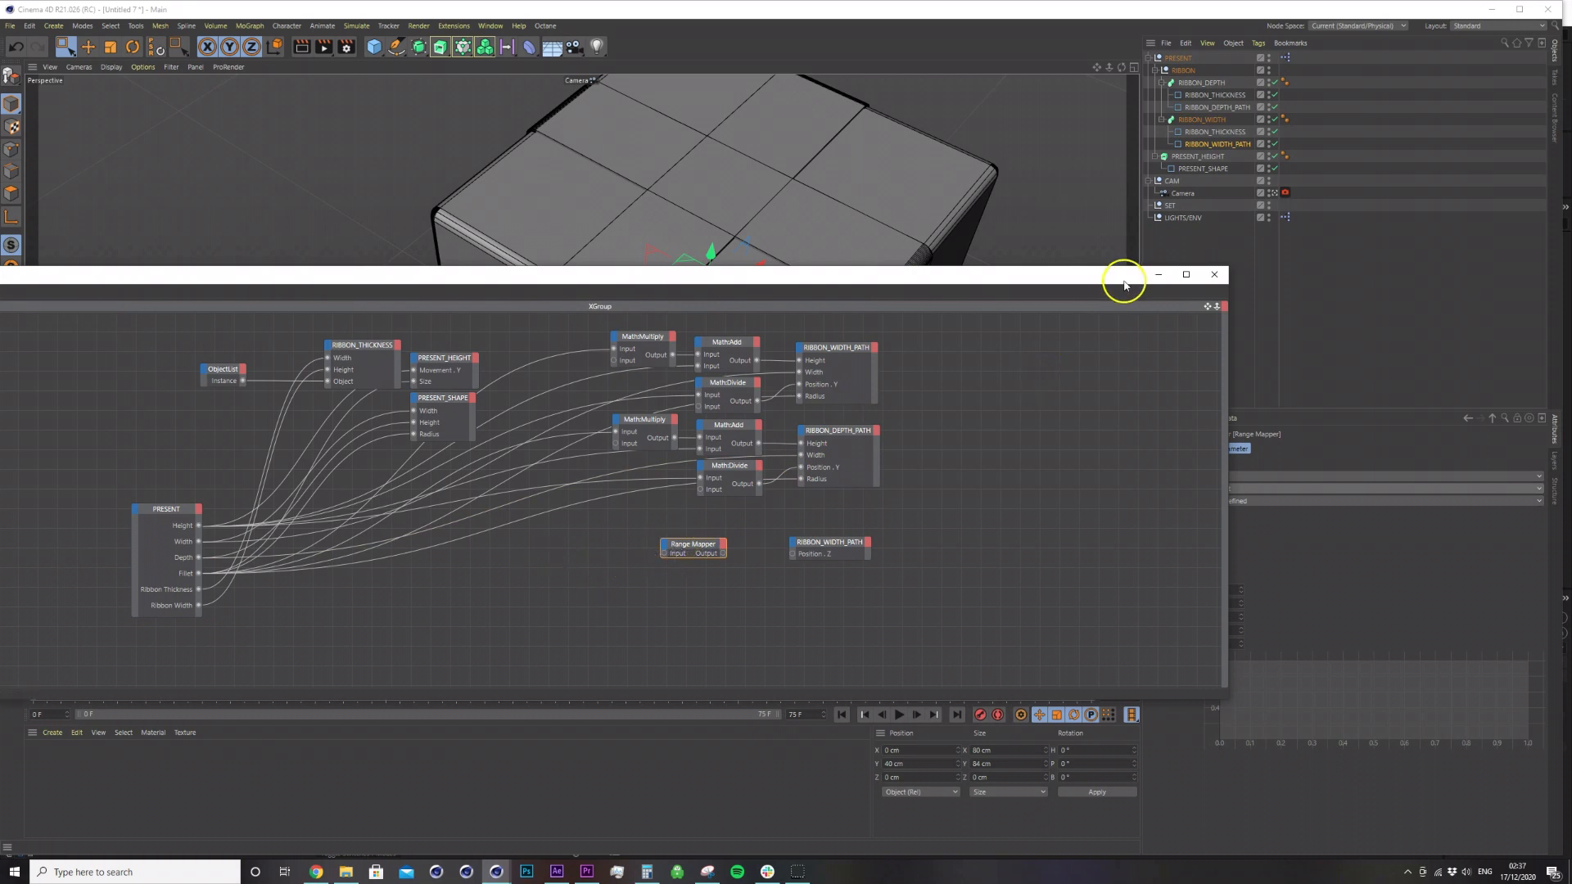
{"action": "left_click_drag", "start_coordinate": [1123, 279], "coordinate": [996, 265]}
{"action": "left_click", "coordinate": [1127, 188]}
{"action": "left_click", "coordinate": [1224, 418]}
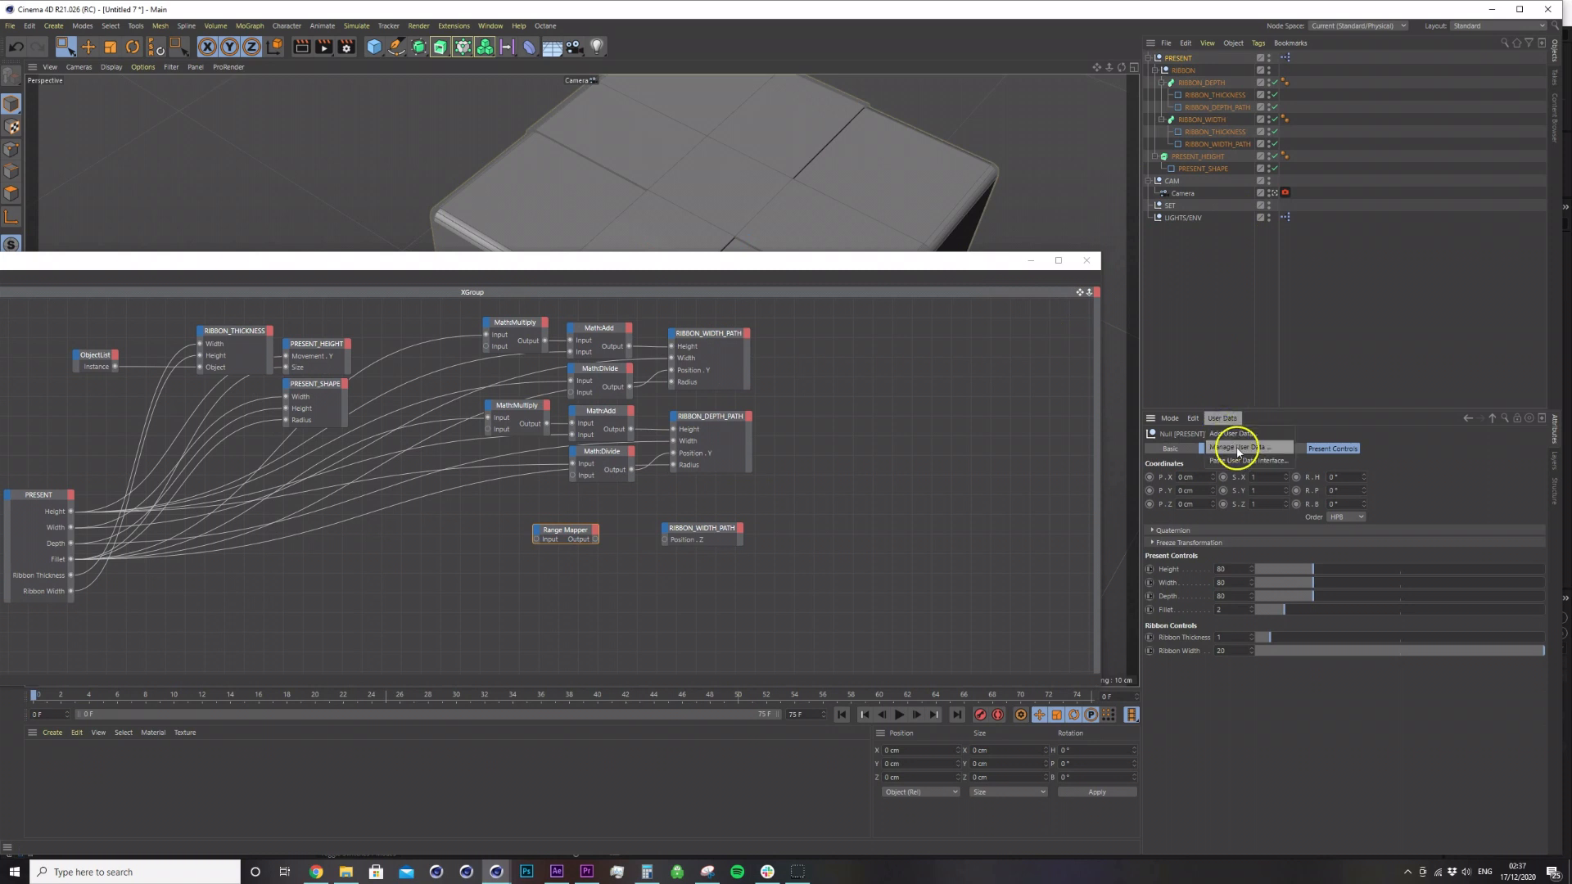
{"action": "left_click", "coordinate": [1238, 449]}
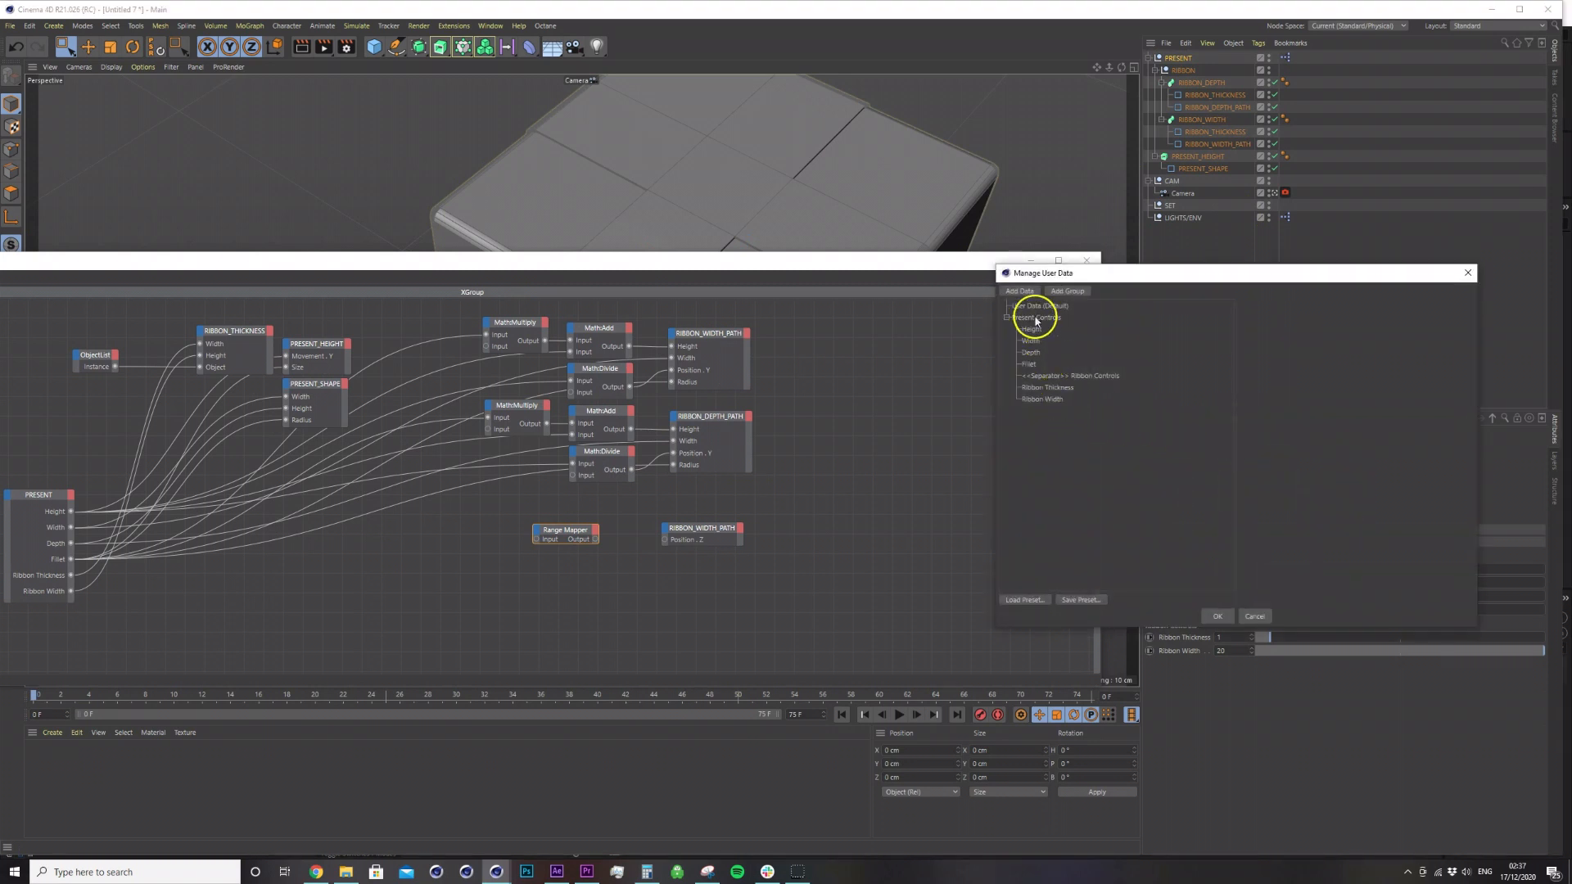
{"action": "left_click", "coordinate": [1019, 290]}
{"action": "left_click_drag", "start_coordinate": [1028, 318], "coordinate": [1054, 420]}
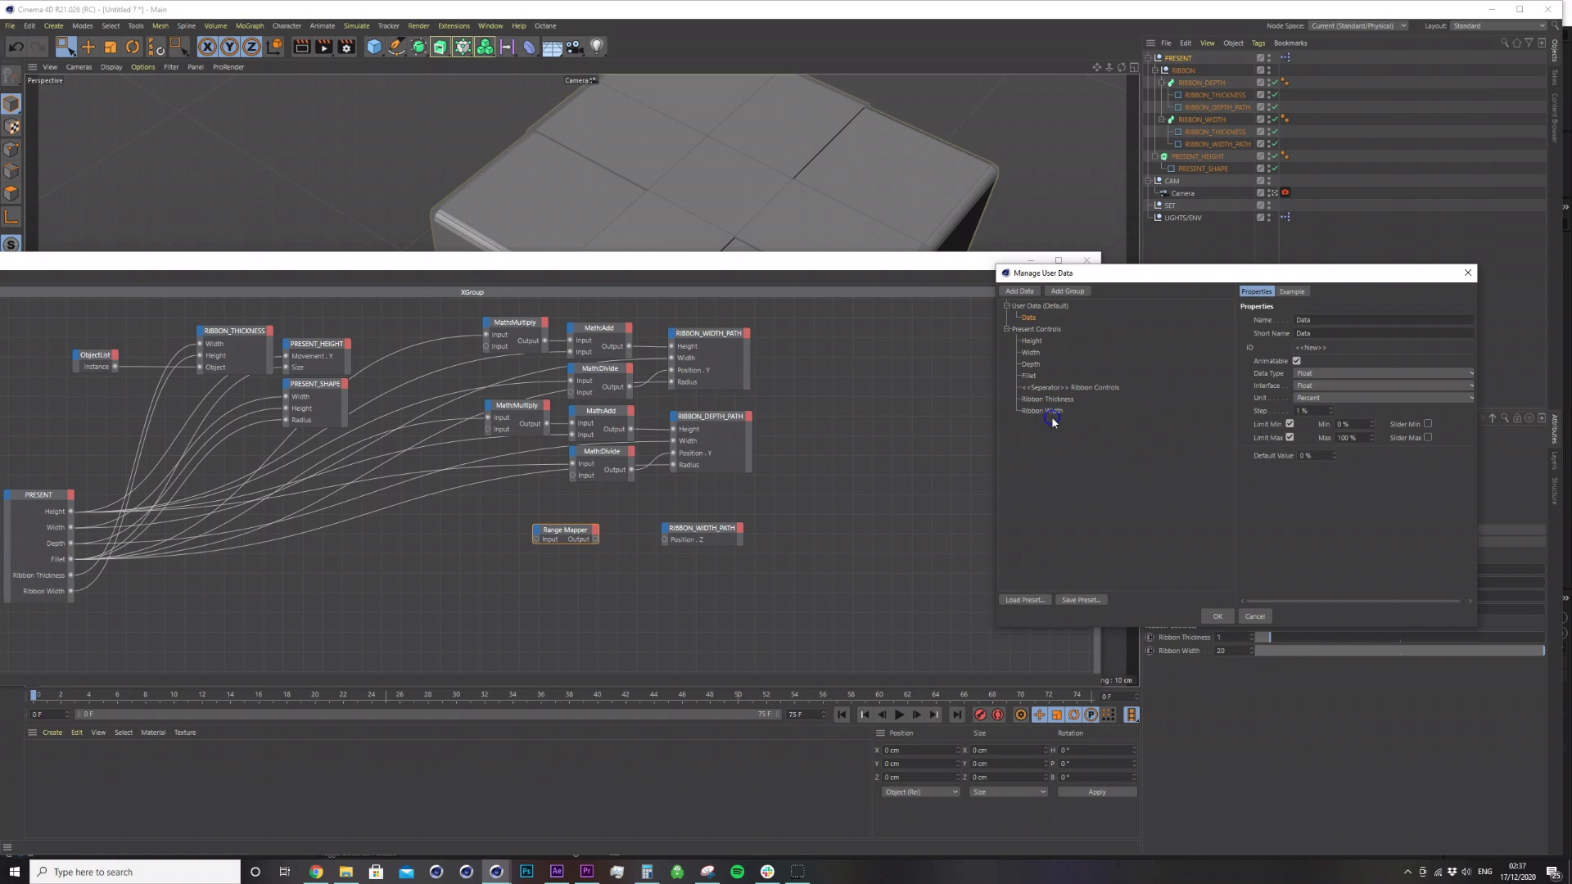
{"action": "left_click_drag", "start_coordinate": [1030, 332], "coordinate": [1052, 417]}
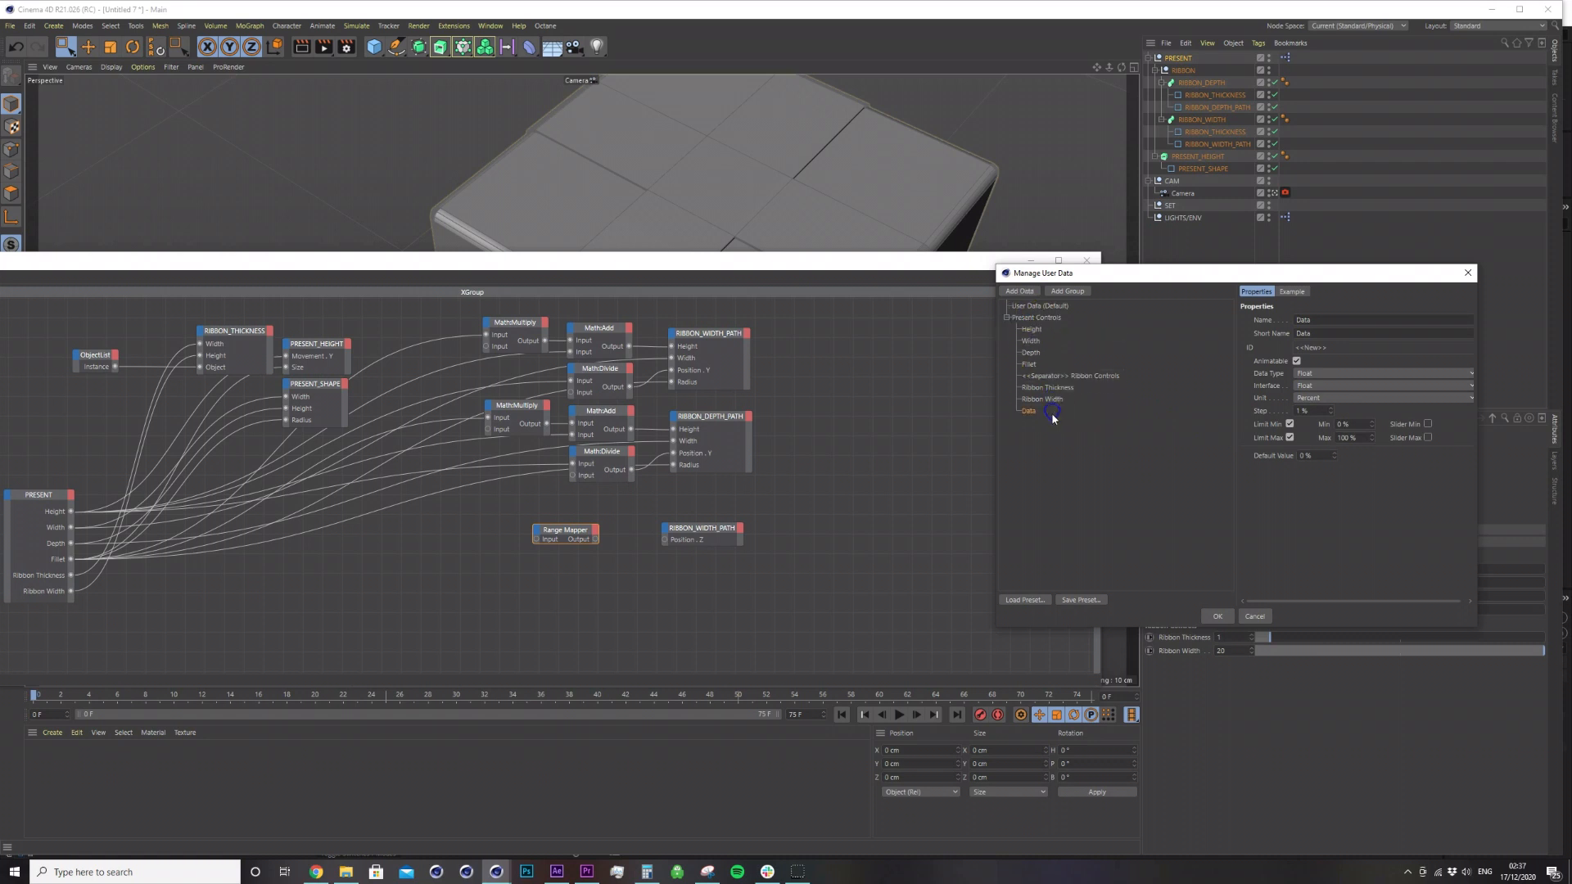
Name the new entry Ribbon Width Position, set its interface to Float Slider and its default value to 50%.
{"action": "double_click", "coordinate": [1301, 320]}
{"action": "left_click", "coordinate": [1313, 390]}
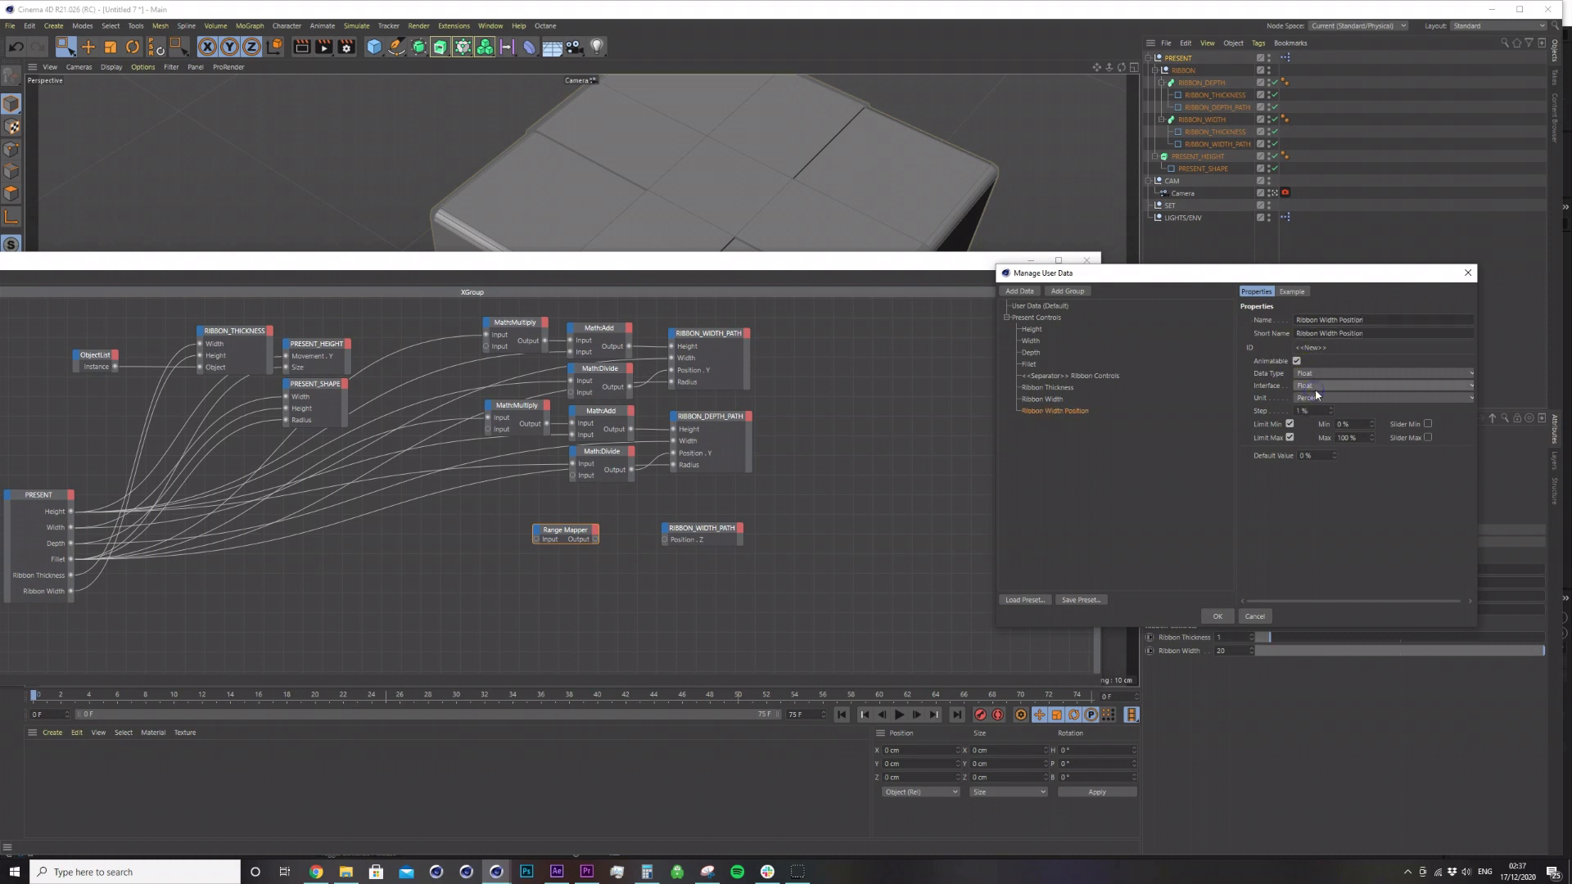
{"action": "left_click", "coordinate": [1318, 407]}
{"action": "left_click", "coordinate": [1319, 456]}
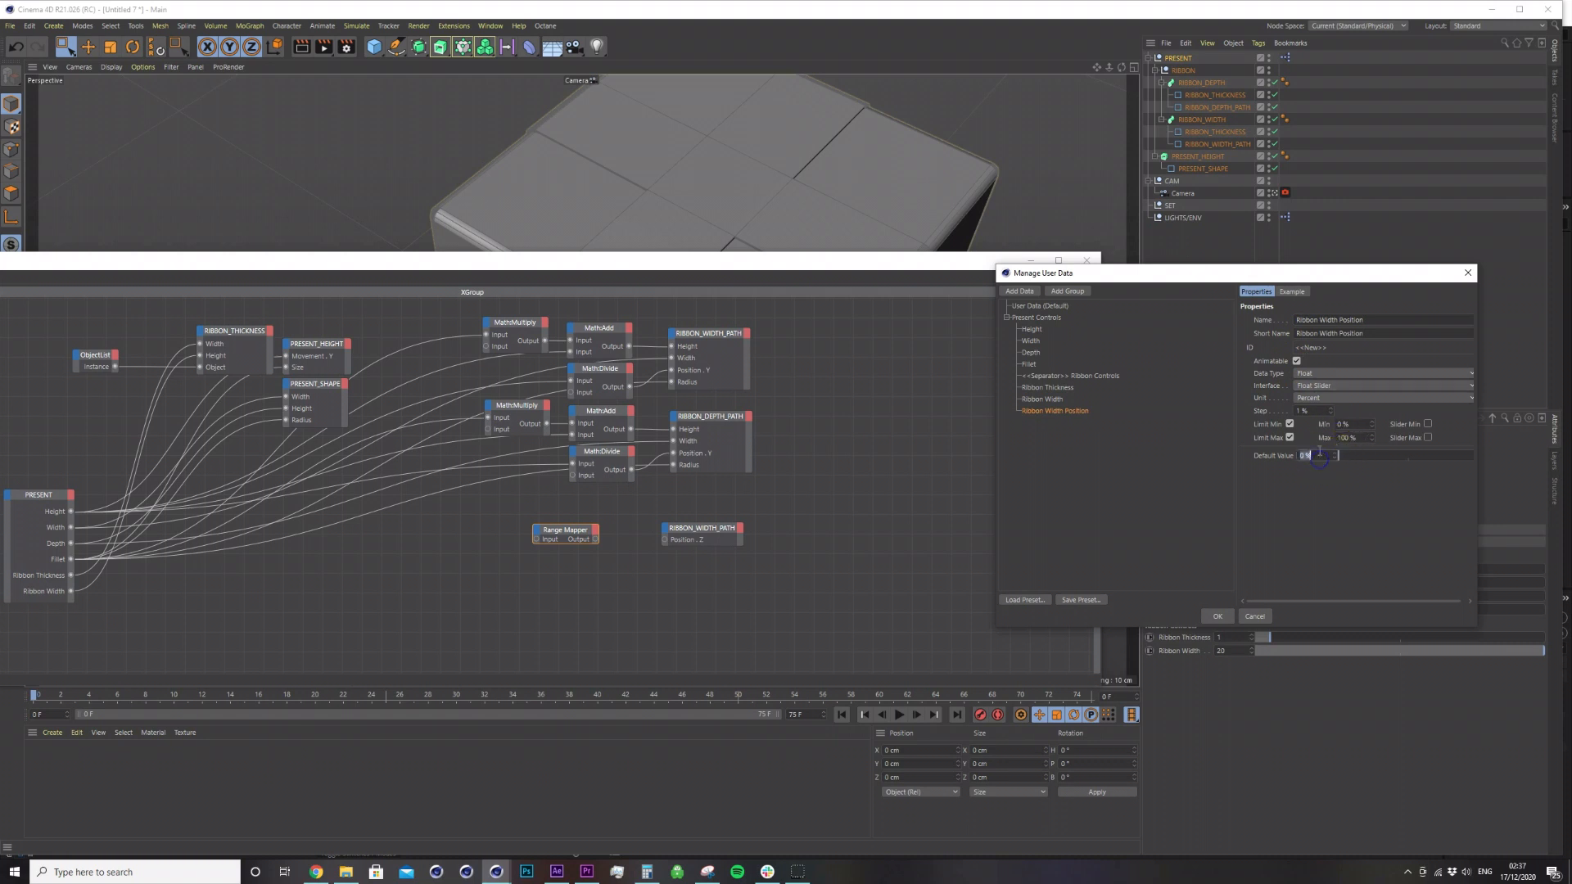
{"action": "type", "text": "50"}
{"action": "key", "text": "Return"}
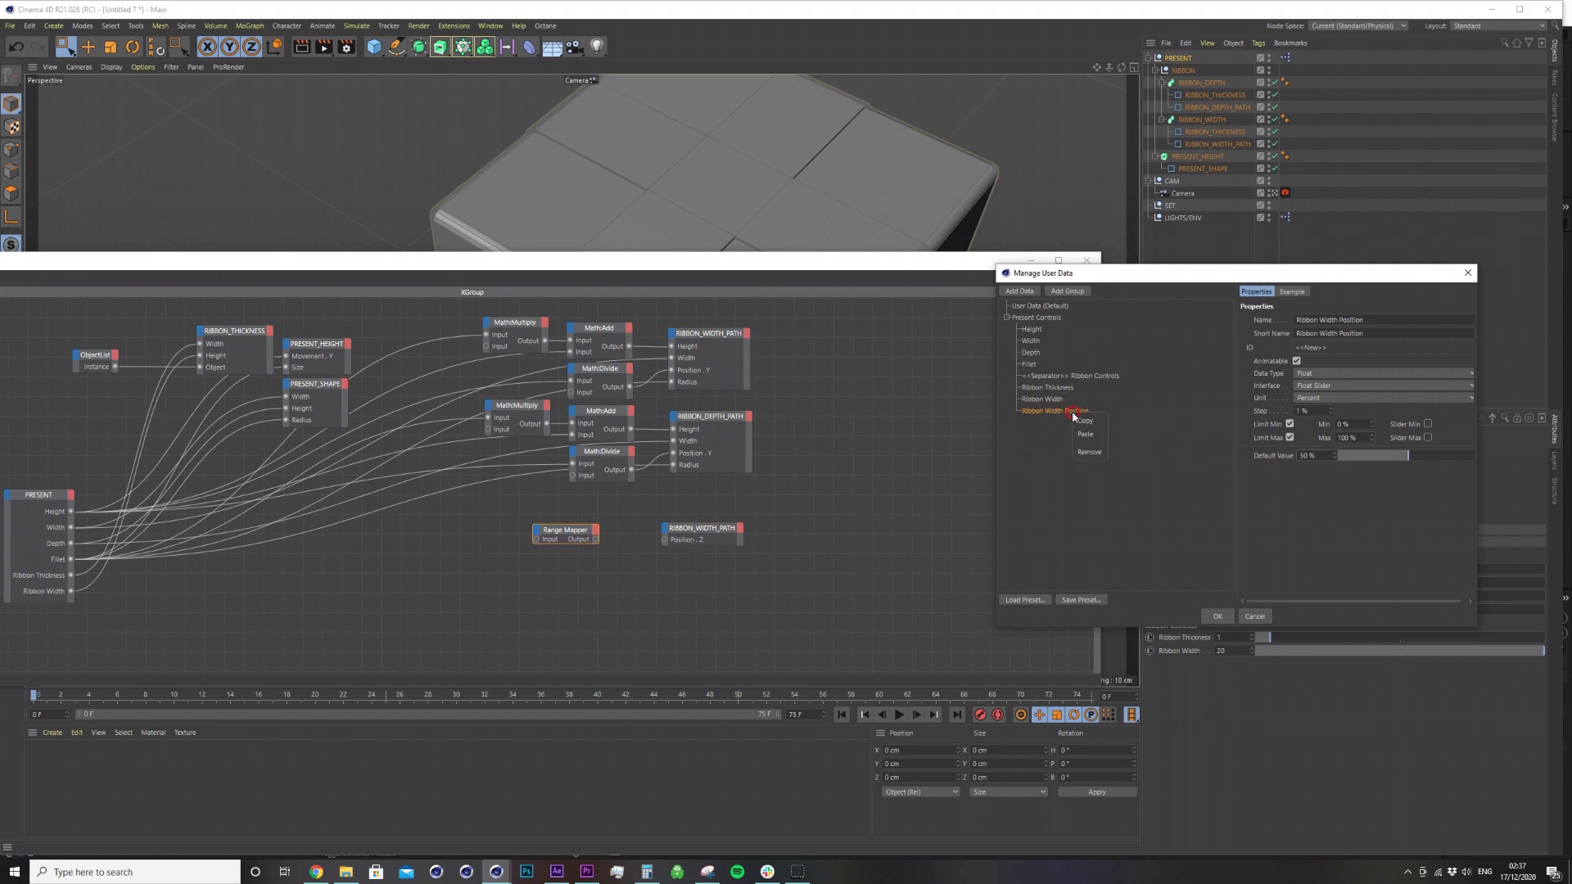
Duplicate the Ribbon Width Position entry as Ribbon Depth Position and accept the user data changes.
{"action": "left_click", "coordinate": [1083, 433]}
{"action": "left_click", "coordinate": [1217, 616]}
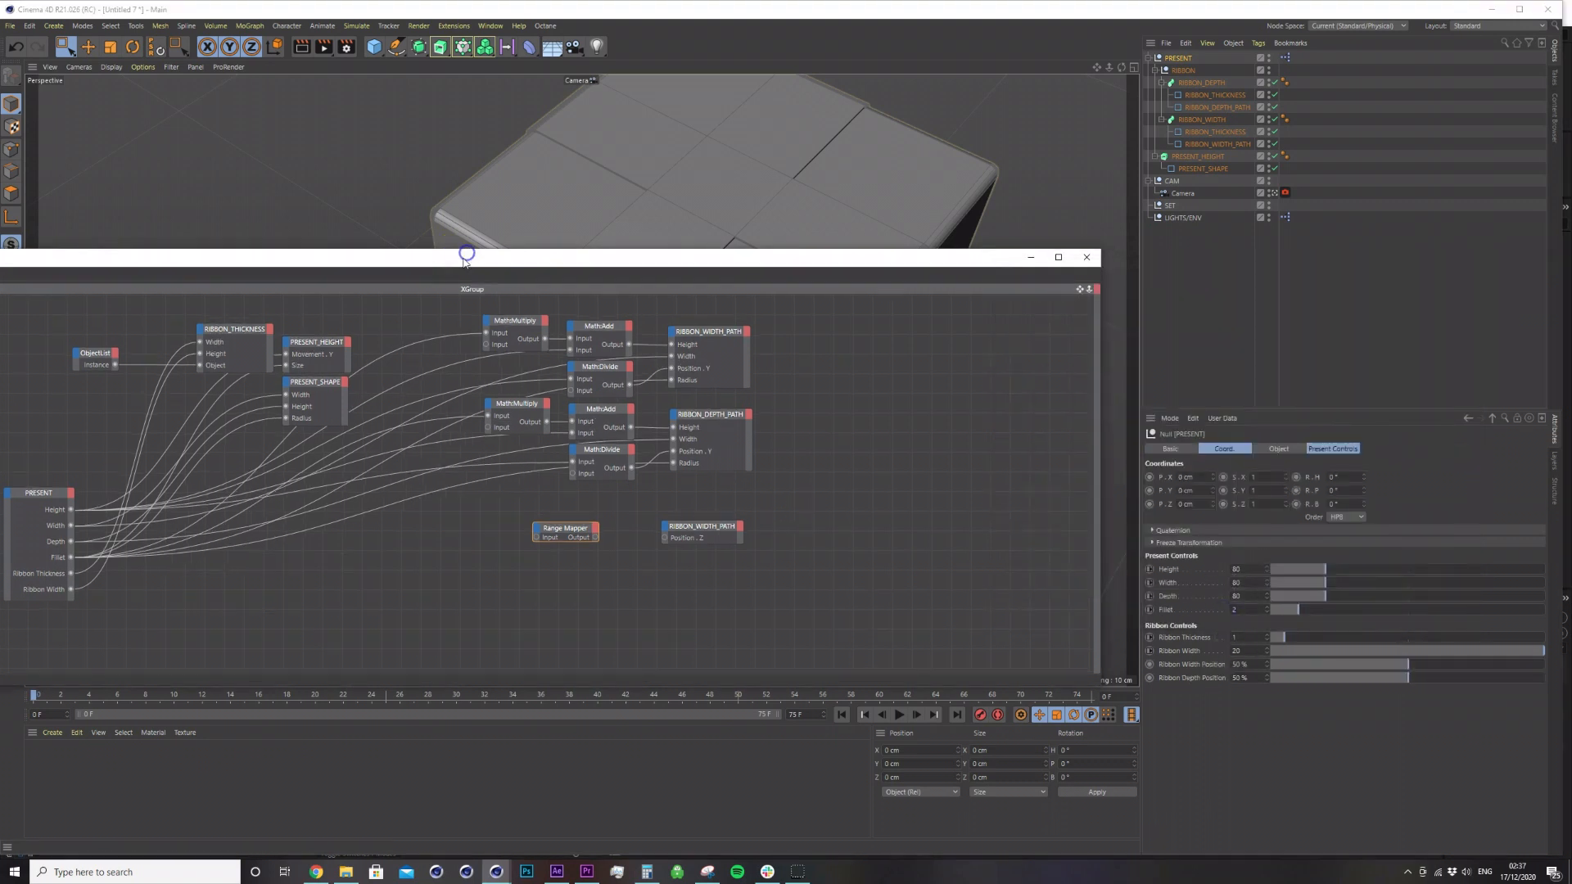
Expose the Depth Position and Width Position user data as output ports on the PRESENT node.
{"action": "left_click_drag", "start_coordinate": [466, 259], "coordinate": [677, 189]}
{"action": "left_click", "coordinate": [283, 420]}
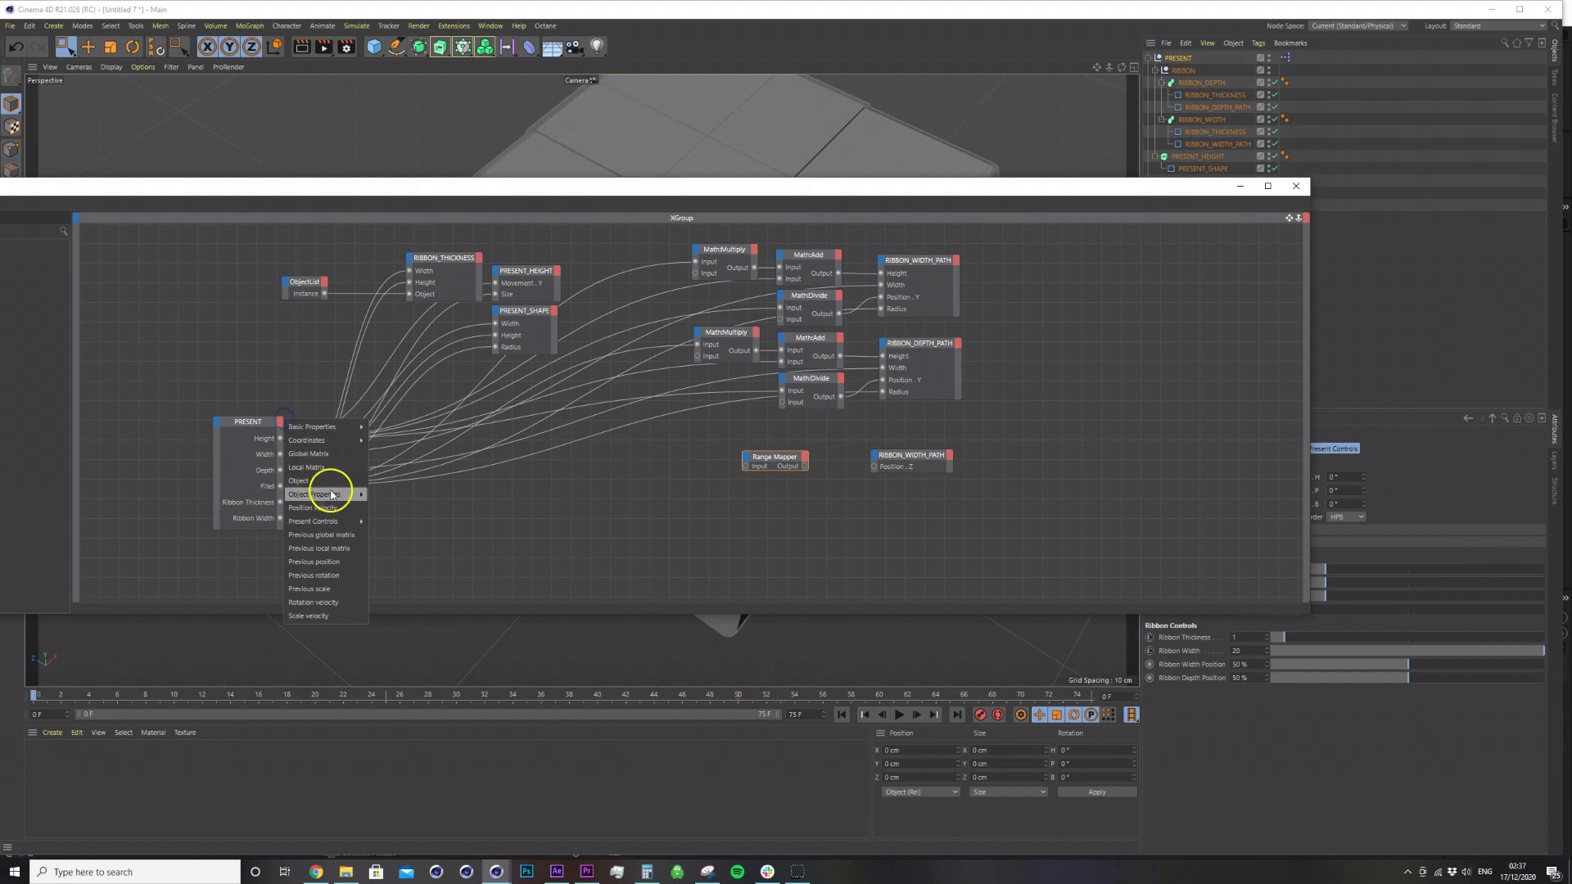
{"action": "mouse_move", "coordinate": [338, 523]}
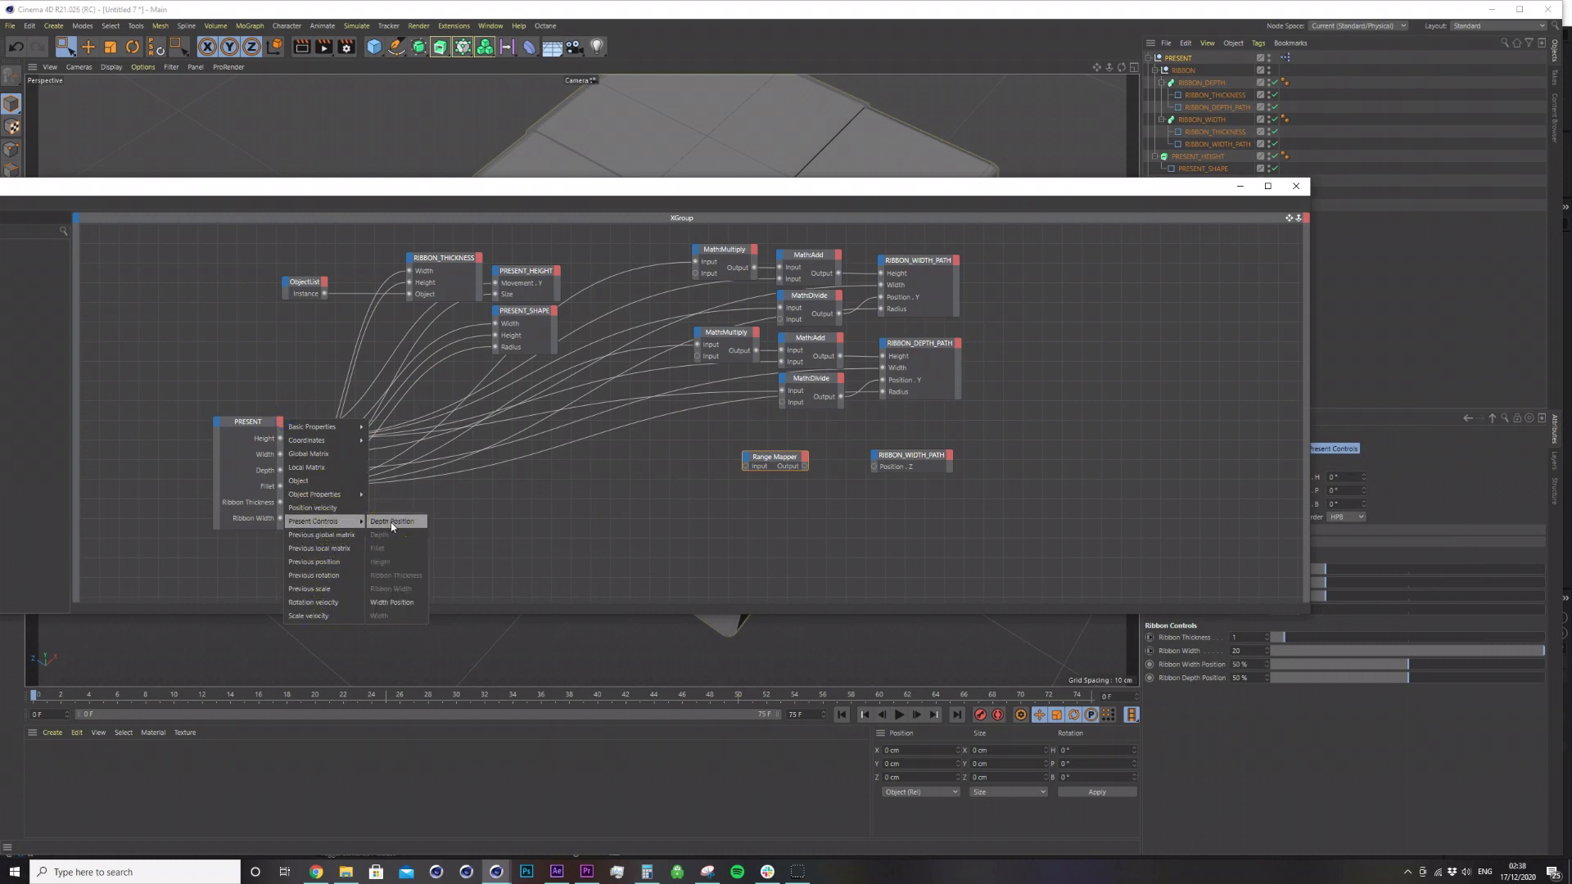
{"action": "left_click", "coordinate": [392, 523]}
{"action": "left_click", "coordinate": [281, 421]}
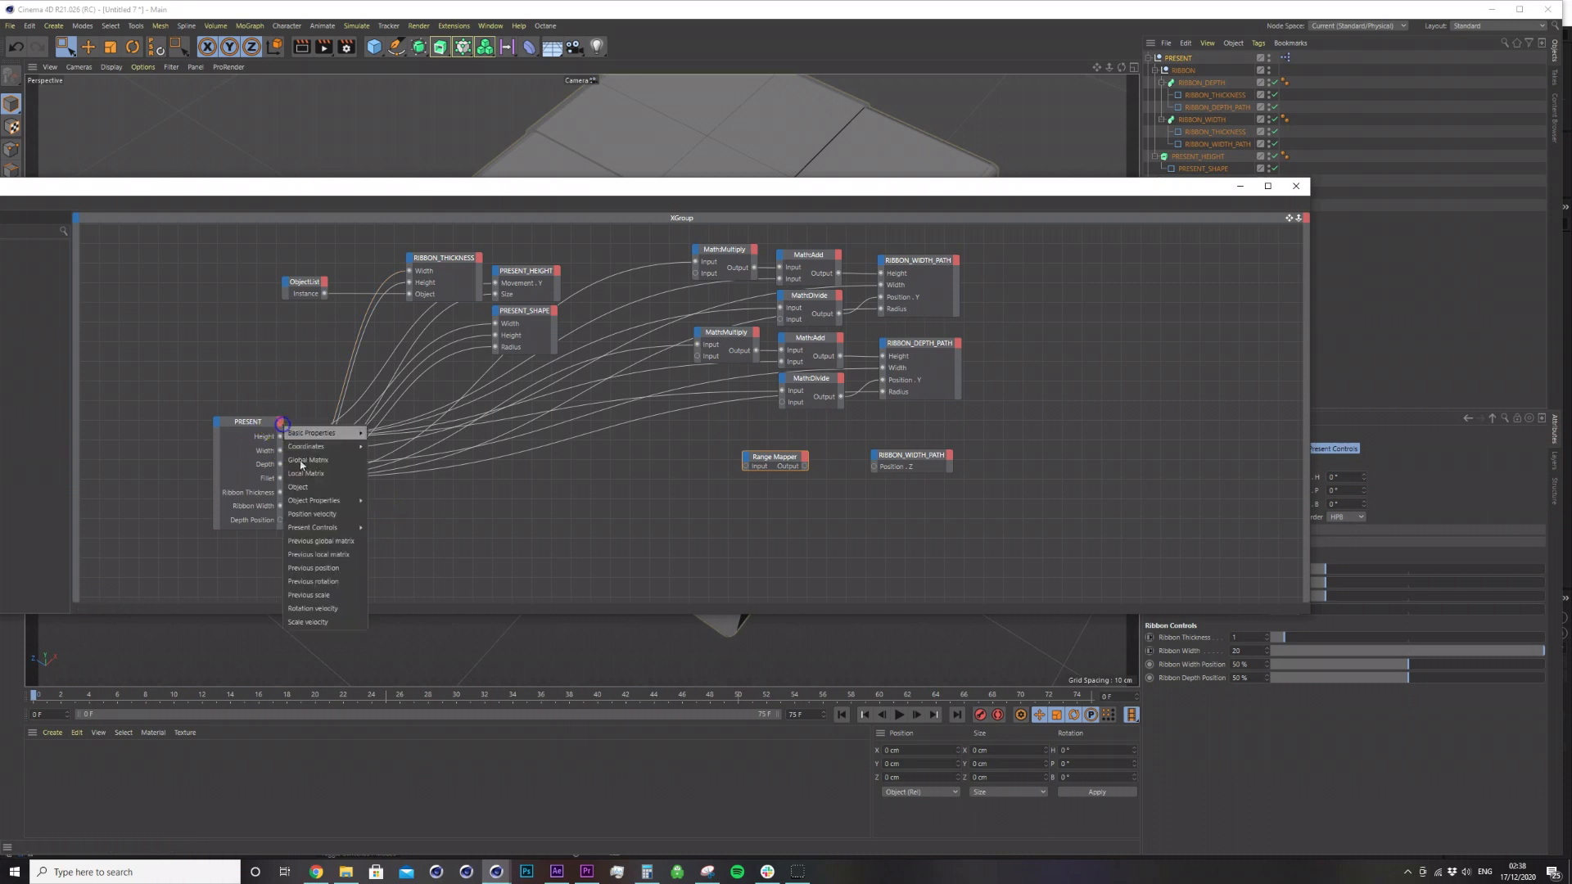
{"action": "mouse_move", "coordinate": [329, 525]}
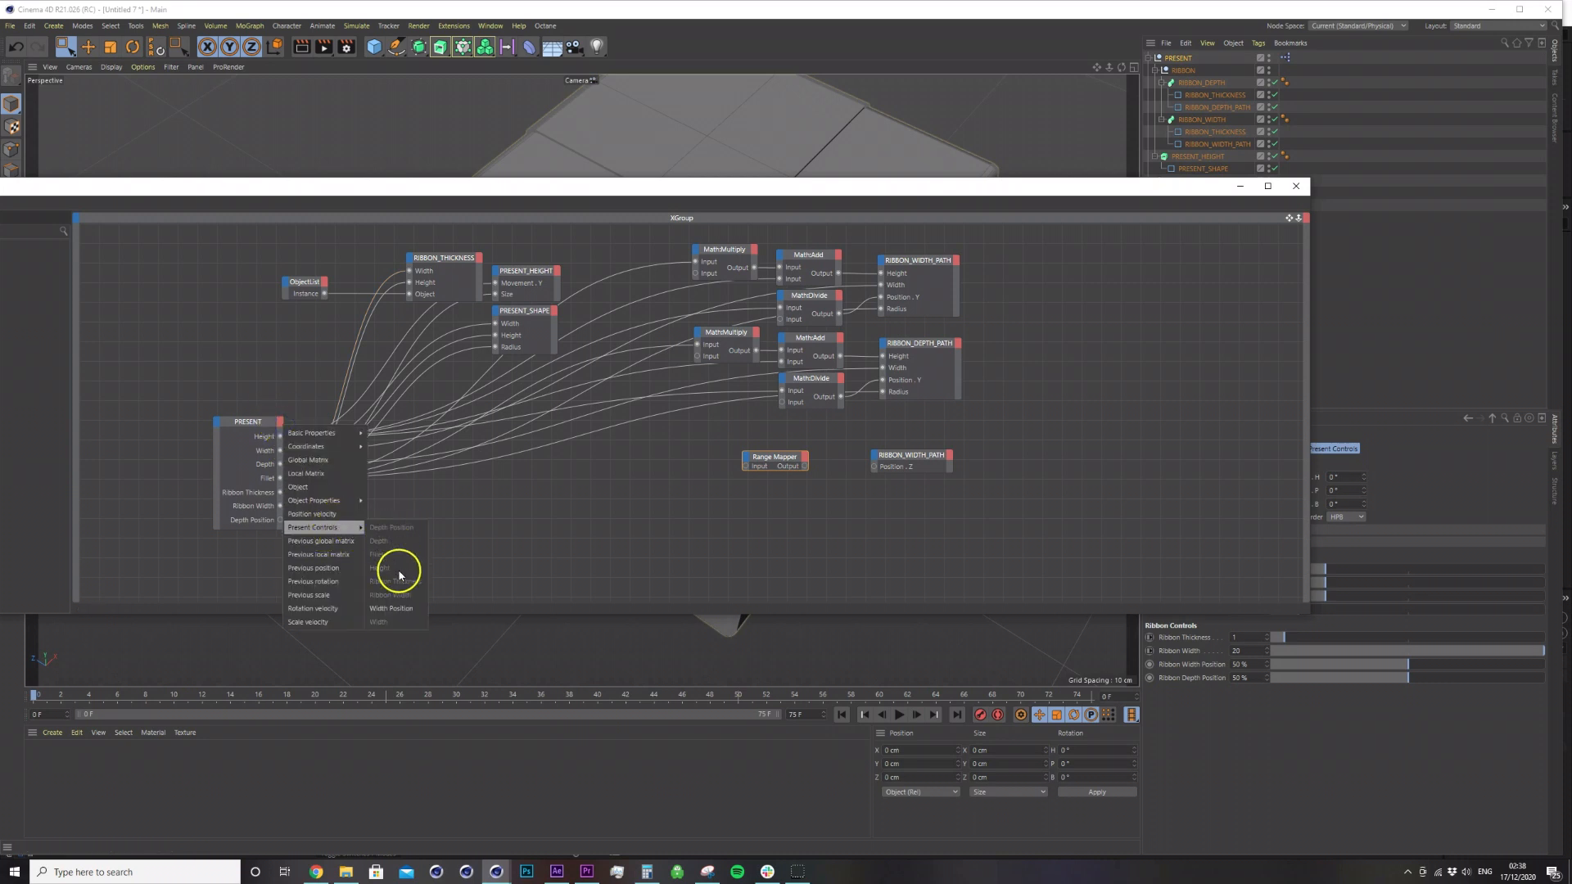
{"action": "left_click", "coordinate": [391, 609]}
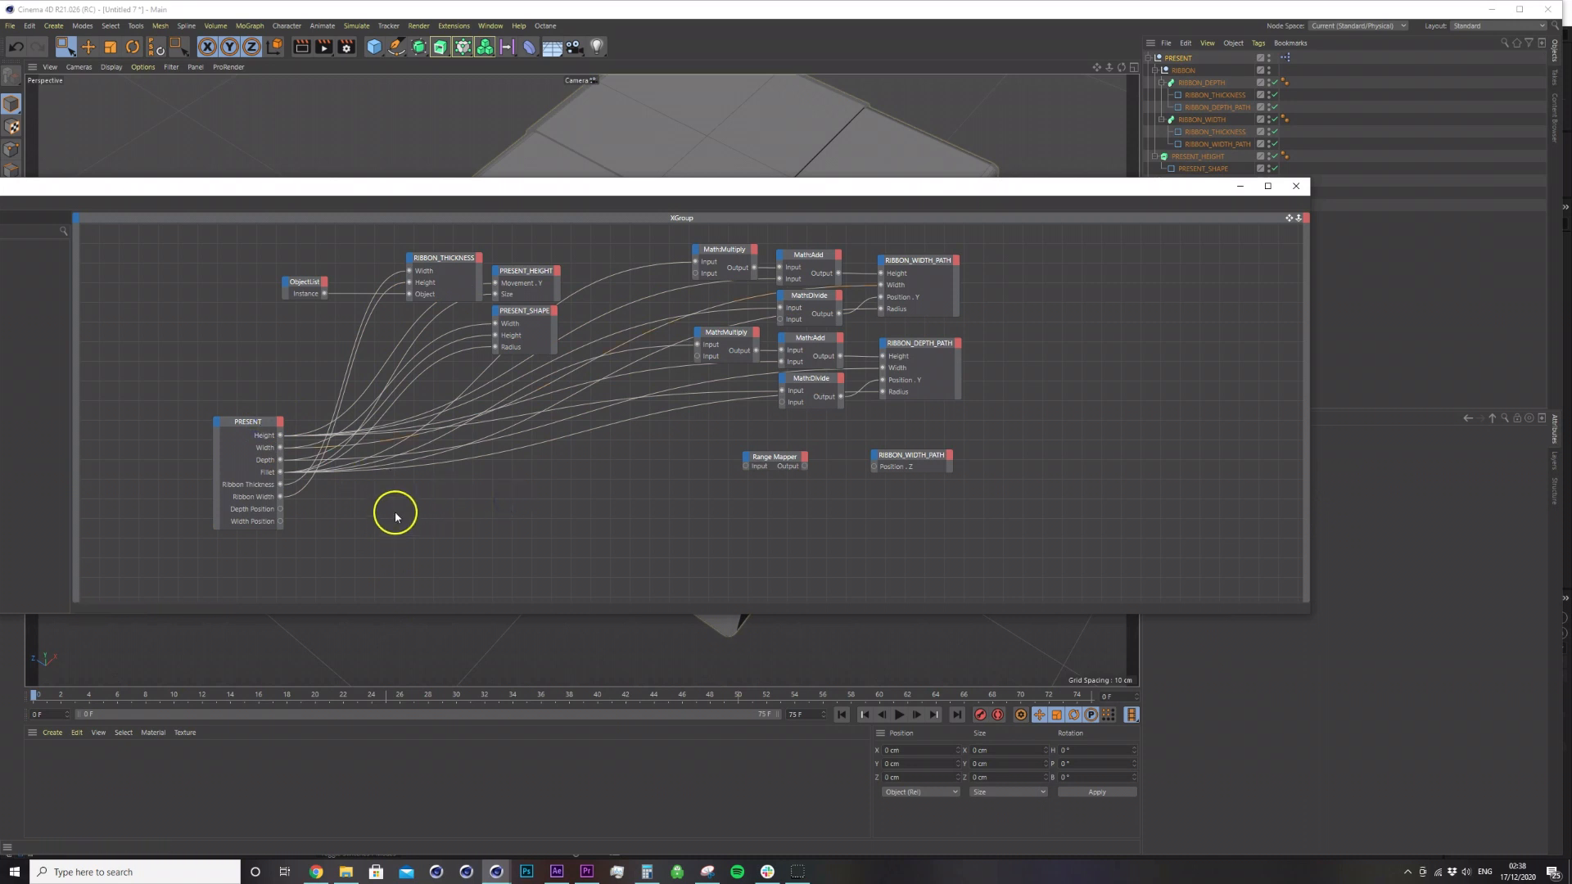
Shift RIBBON_WIDTH_PATH to a Z position of -12 cm and inspect the ribbon against the box's filleted edges.
{"action": "left_click_drag", "start_coordinate": [861, 187], "coordinate": [847, 468]}
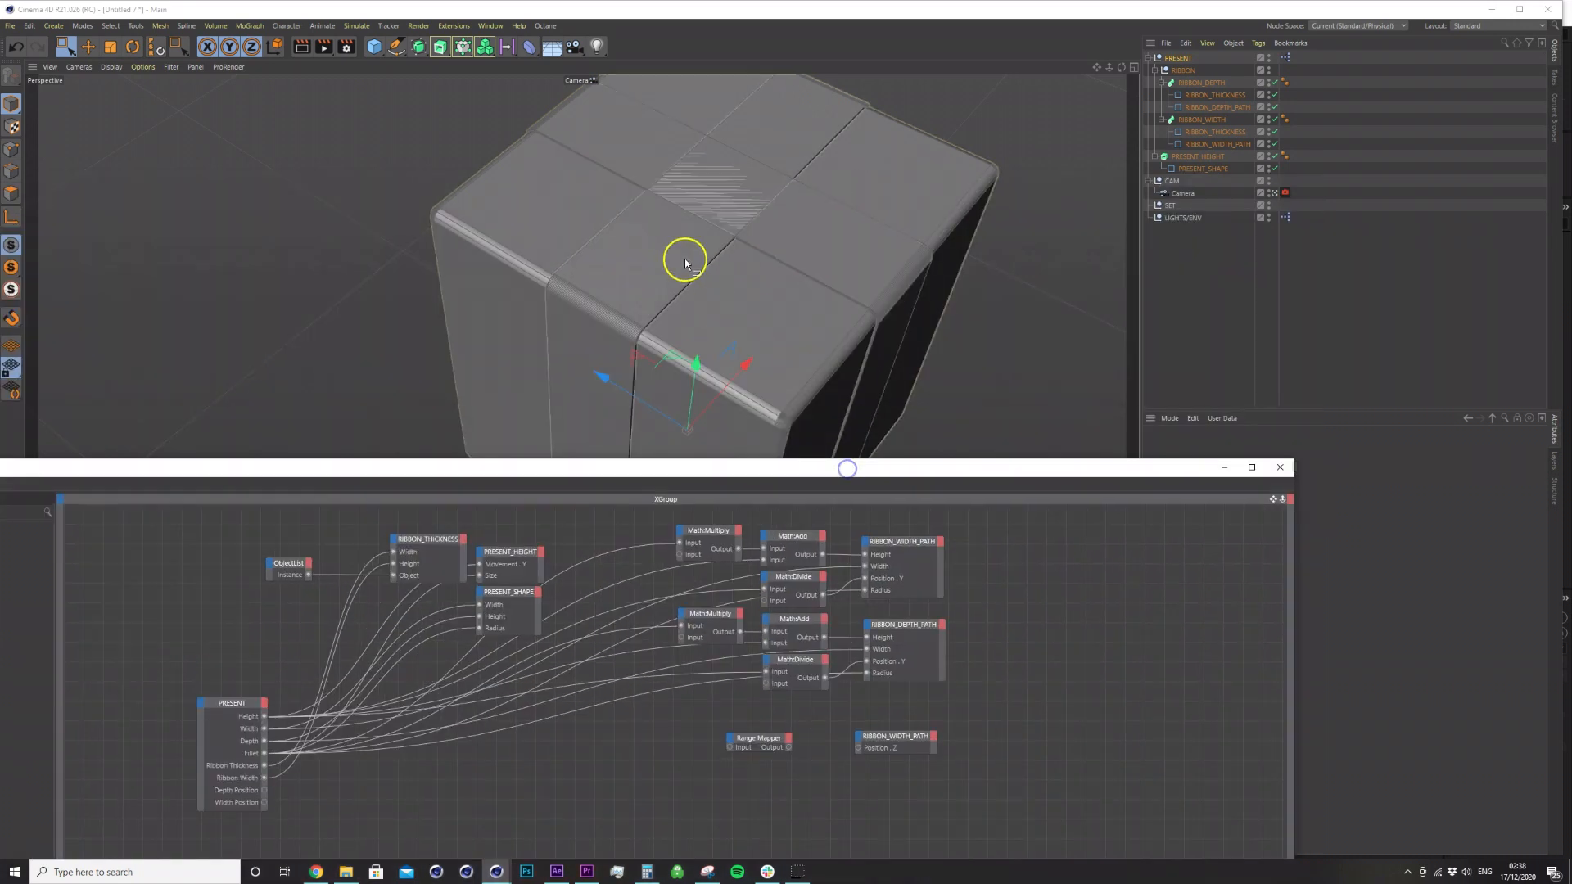
{"action": "left_click", "coordinate": [1243, 143]}
{"action": "left_click_drag", "start_coordinate": [1106, 493], "coordinate": [1094, 649]}
{"action": "left_click_drag", "start_coordinate": [1213, 504], "coordinate": [1213, 502]}
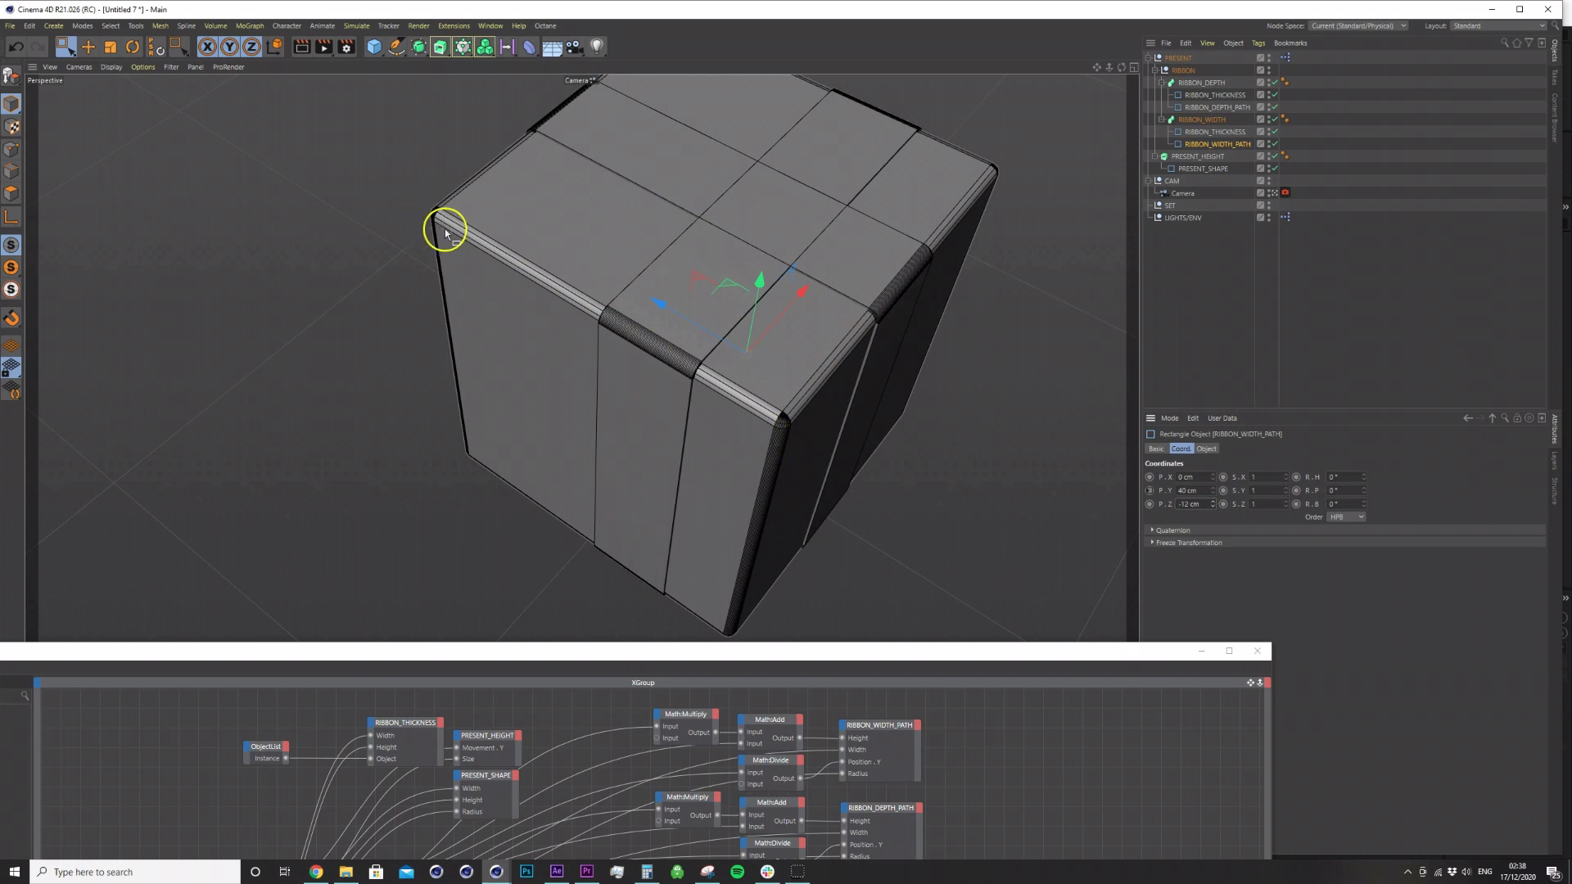
{"action": "left_click_drag", "start_coordinate": [709, 393], "coordinate": [693, 331], "text": "alt"}
{"action": "left_click_drag", "start_coordinate": [811, 652], "coordinate": [866, 457]}
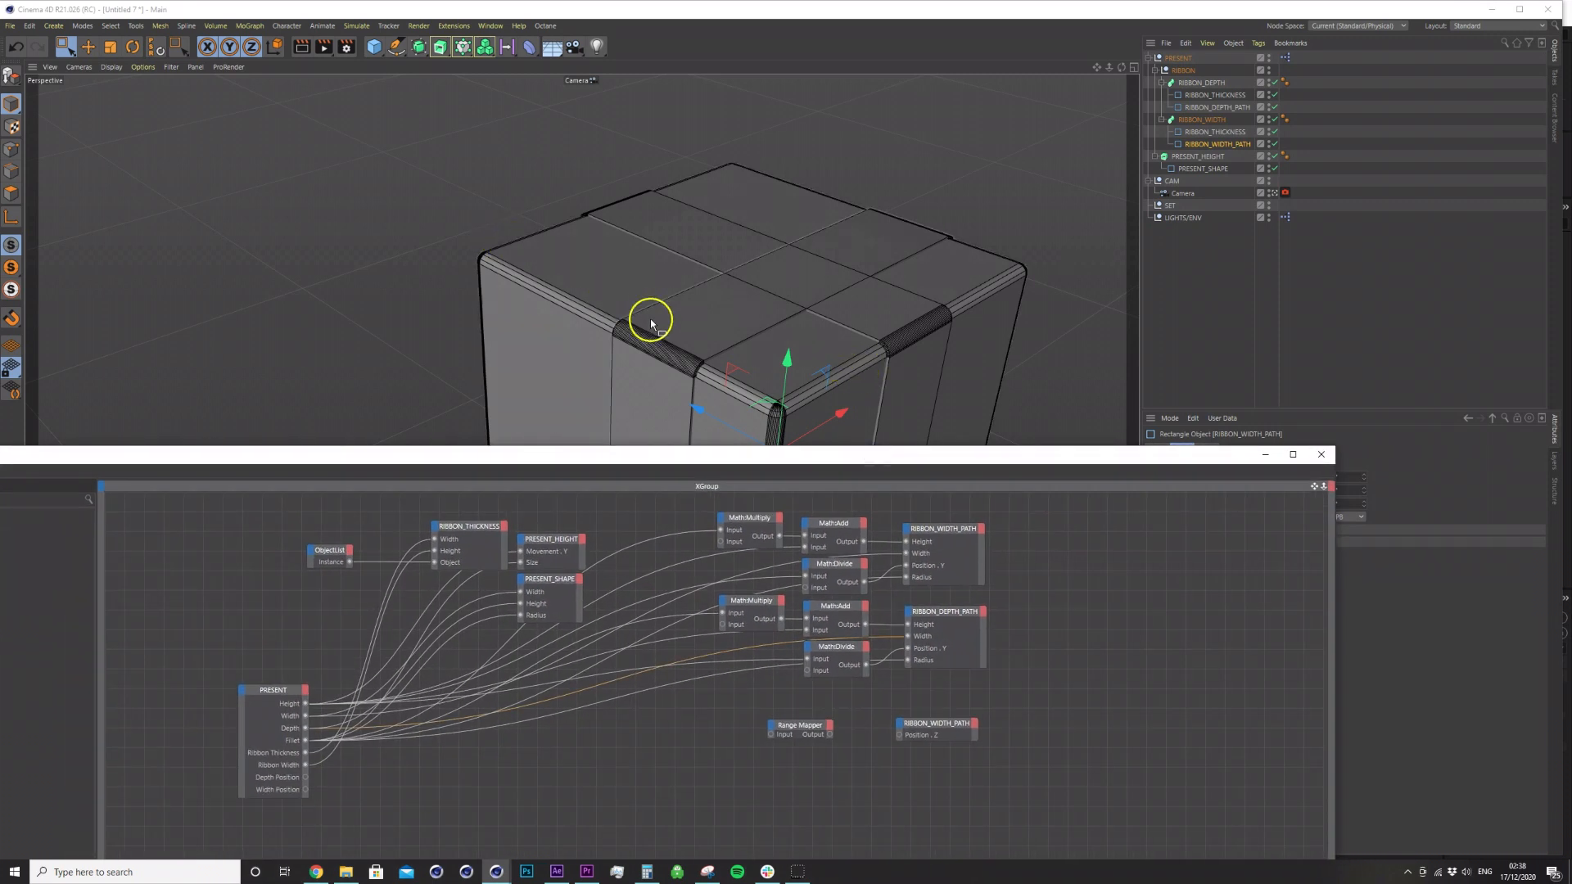
{"action": "left_click_drag", "start_coordinate": [831, 455], "coordinate": [882, 274]}
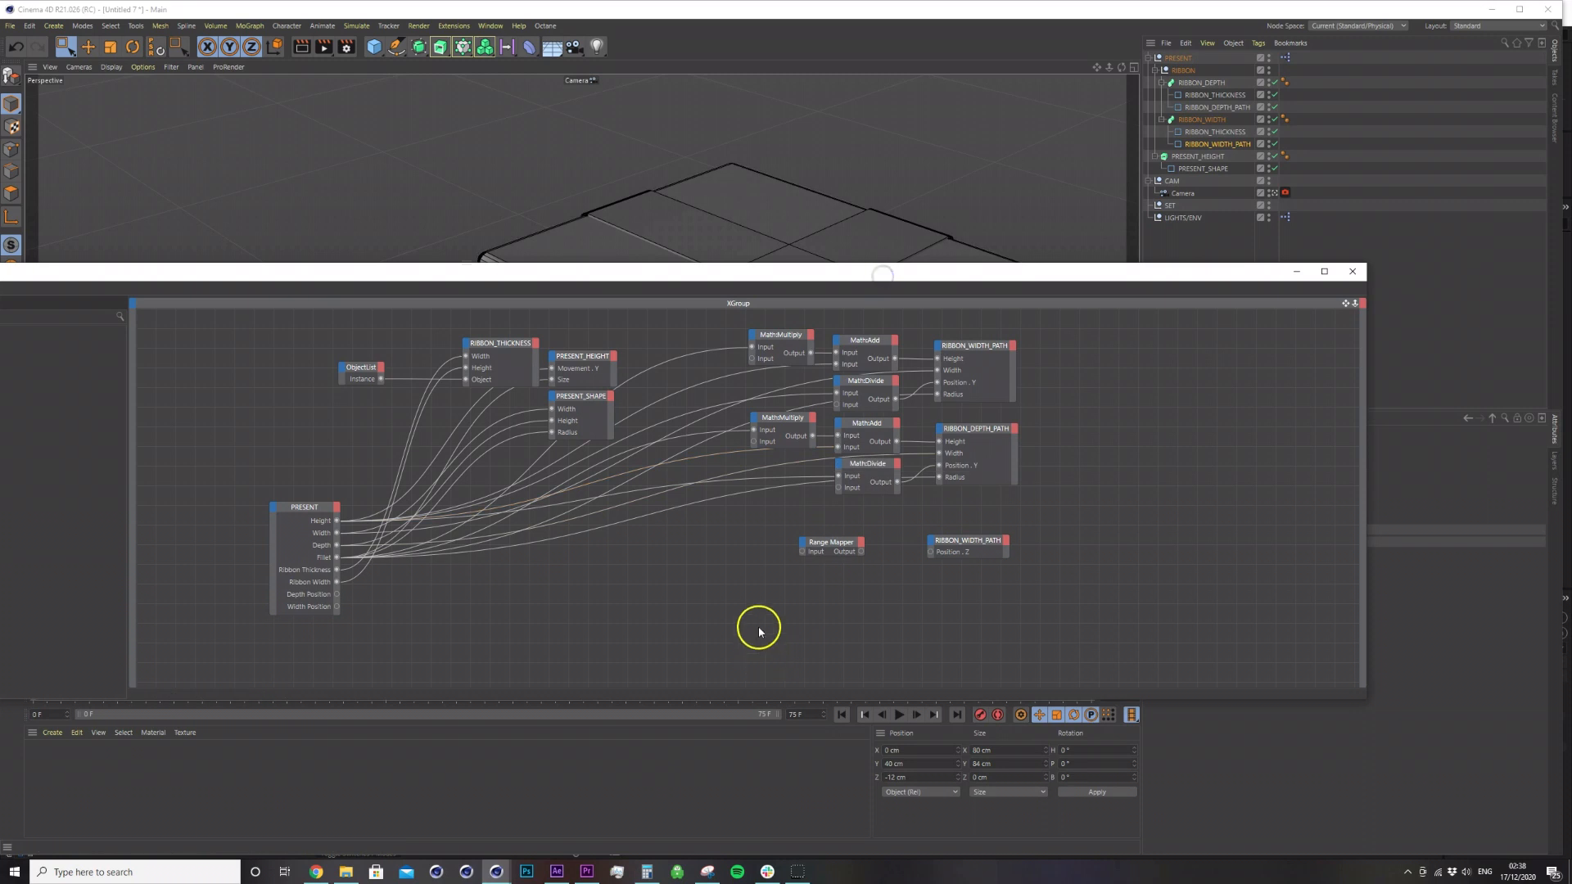
Add a Math calculation node beside the PRESENT node and set its function to Multiply.
{"action": "right_click", "coordinate": [551, 571]}
{"action": "mouse_move", "coordinate": [574, 582]}
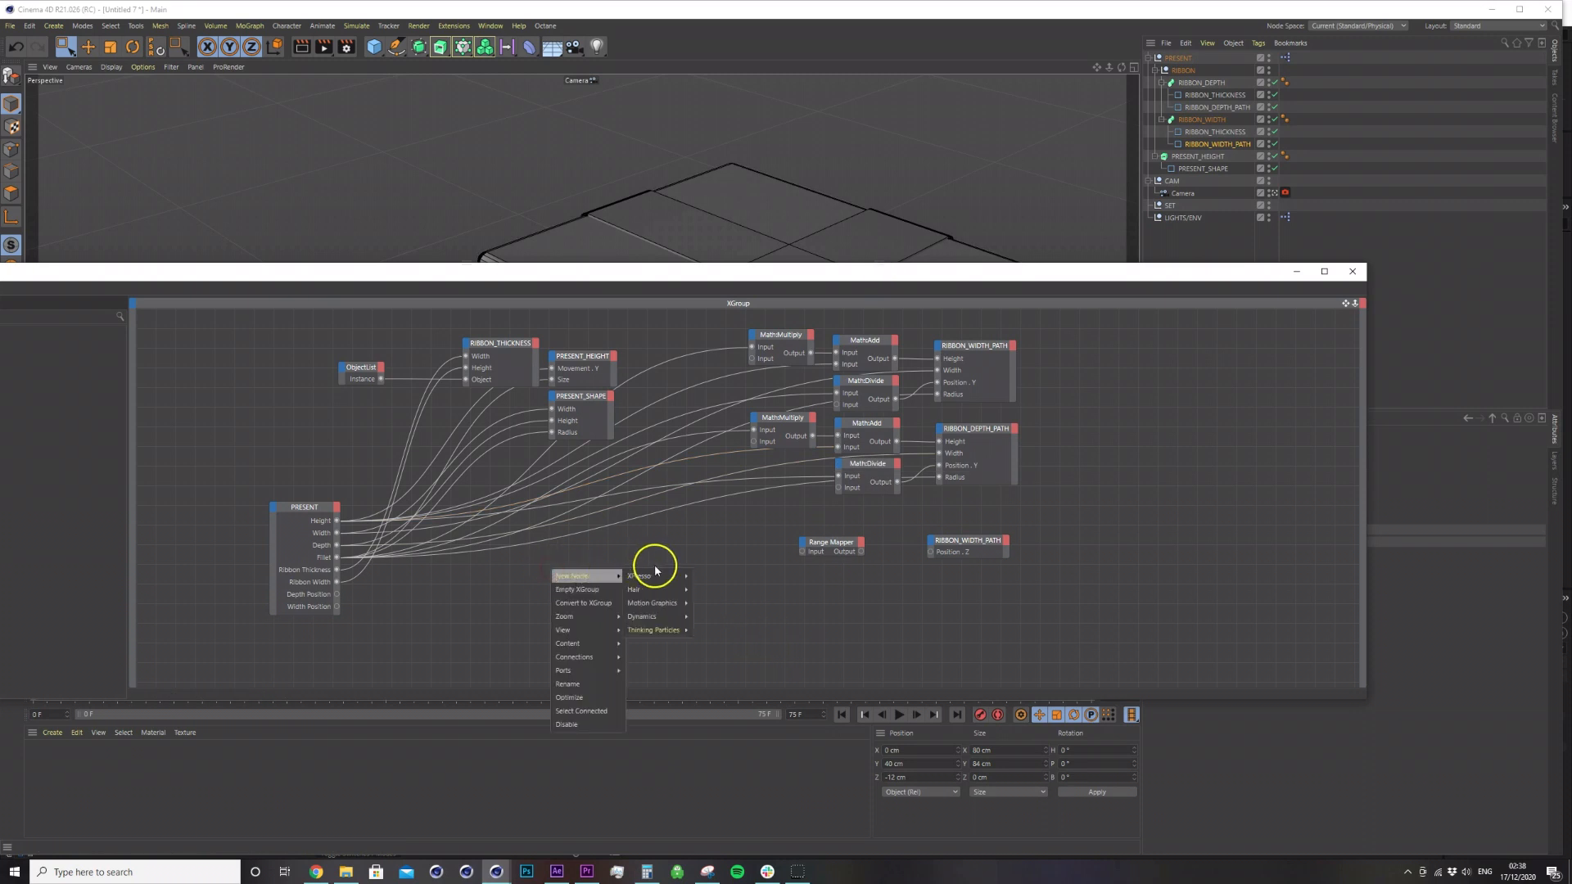
{"action": "mouse_move", "coordinate": [654, 576]}
{"action": "mouse_move", "coordinate": [716, 618]}
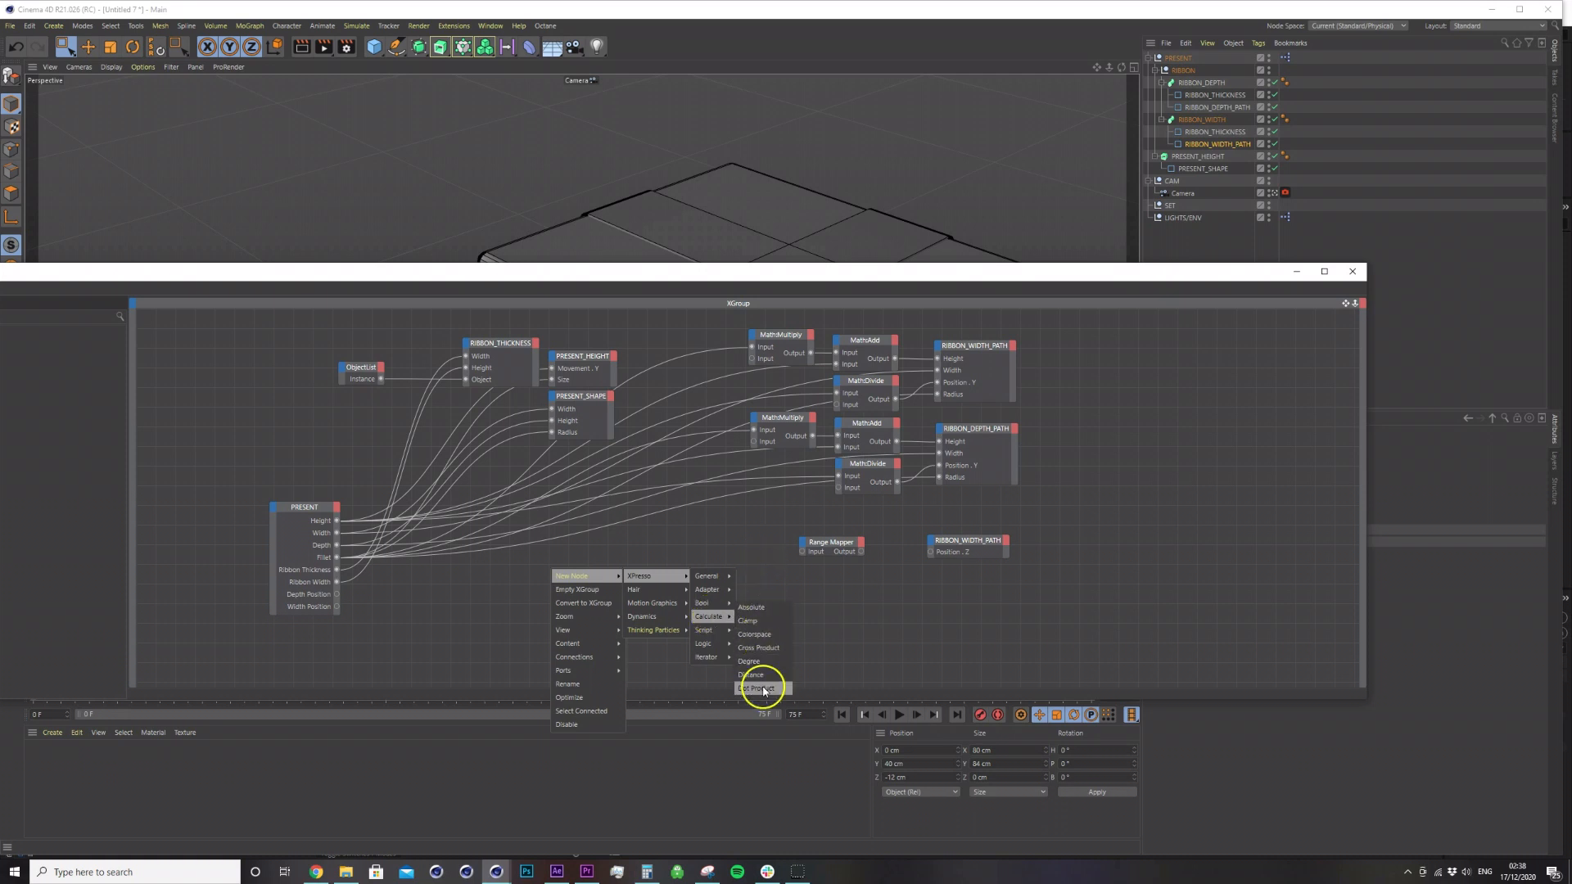
{"action": "left_click", "coordinate": [747, 755]}
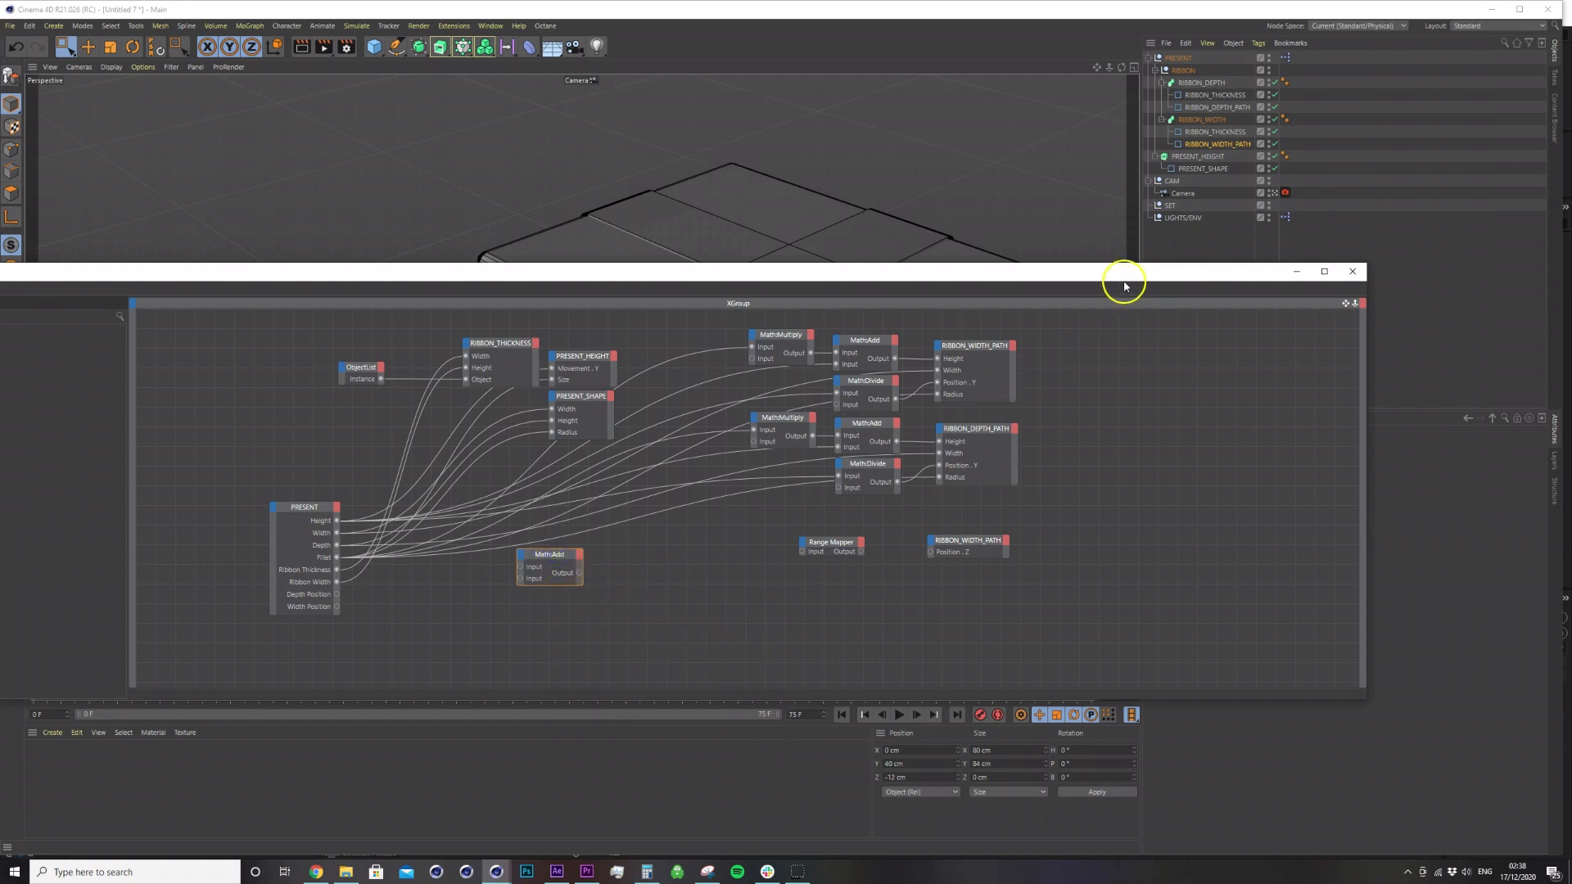
{"action": "left_click_drag", "start_coordinate": [1122, 279], "coordinate": [832, 273]}
{"action": "left_click", "coordinate": [1219, 490]}
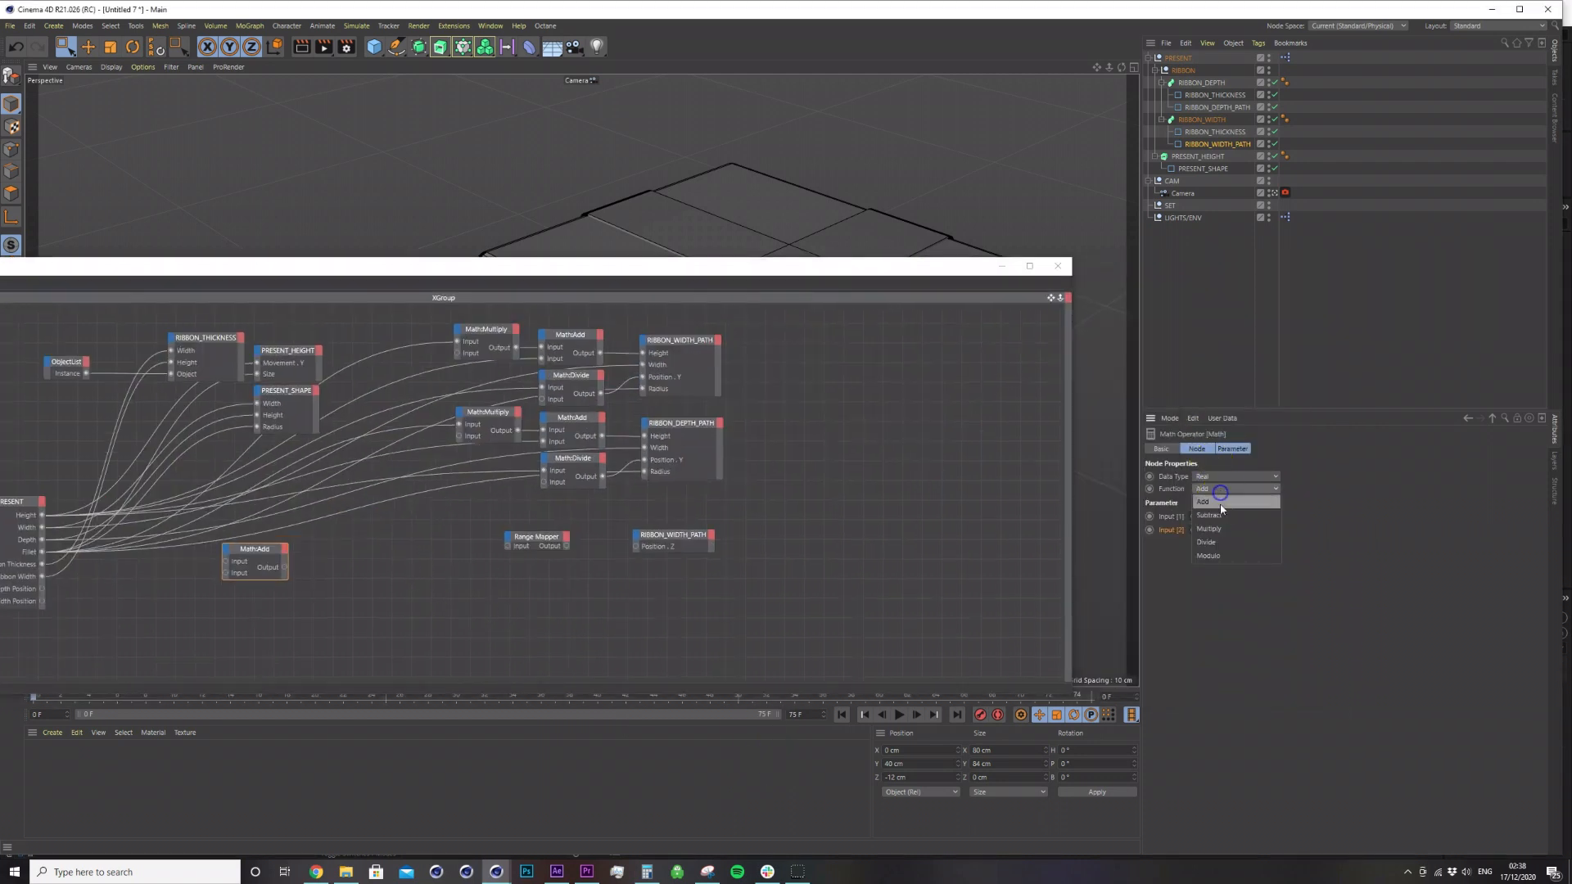
{"action": "left_click", "coordinate": [1220, 528]}
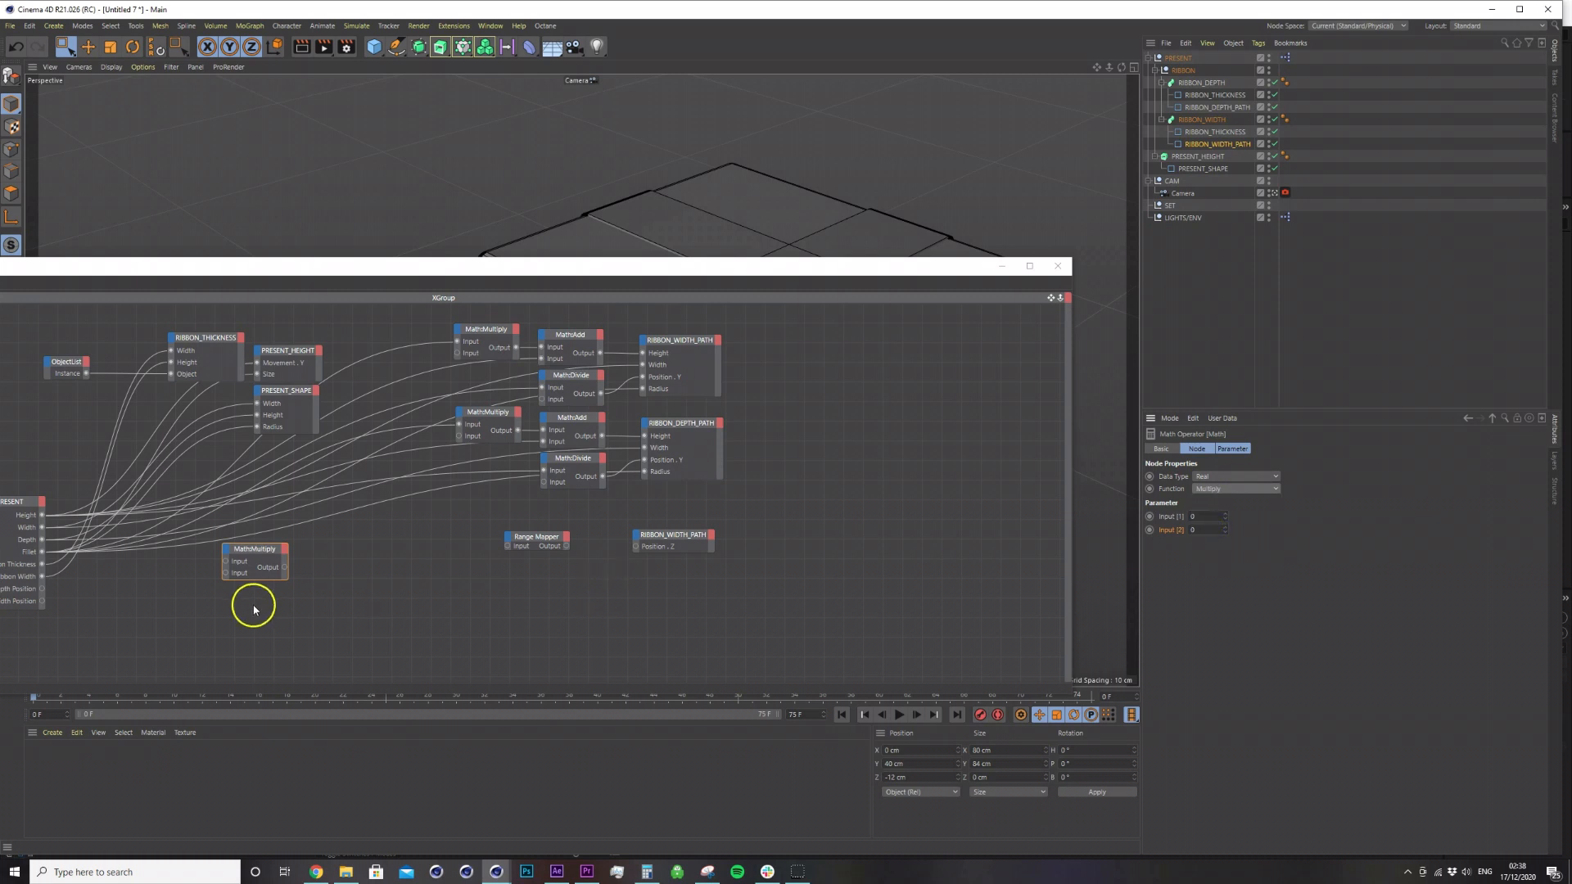
Connect PRESENT's Fillet output to the new MathMultiply node's first input and set its Input [2] to 2.
{"action": "left_click_drag", "start_coordinate": [328, 266], "coordinate": [534, 244]}
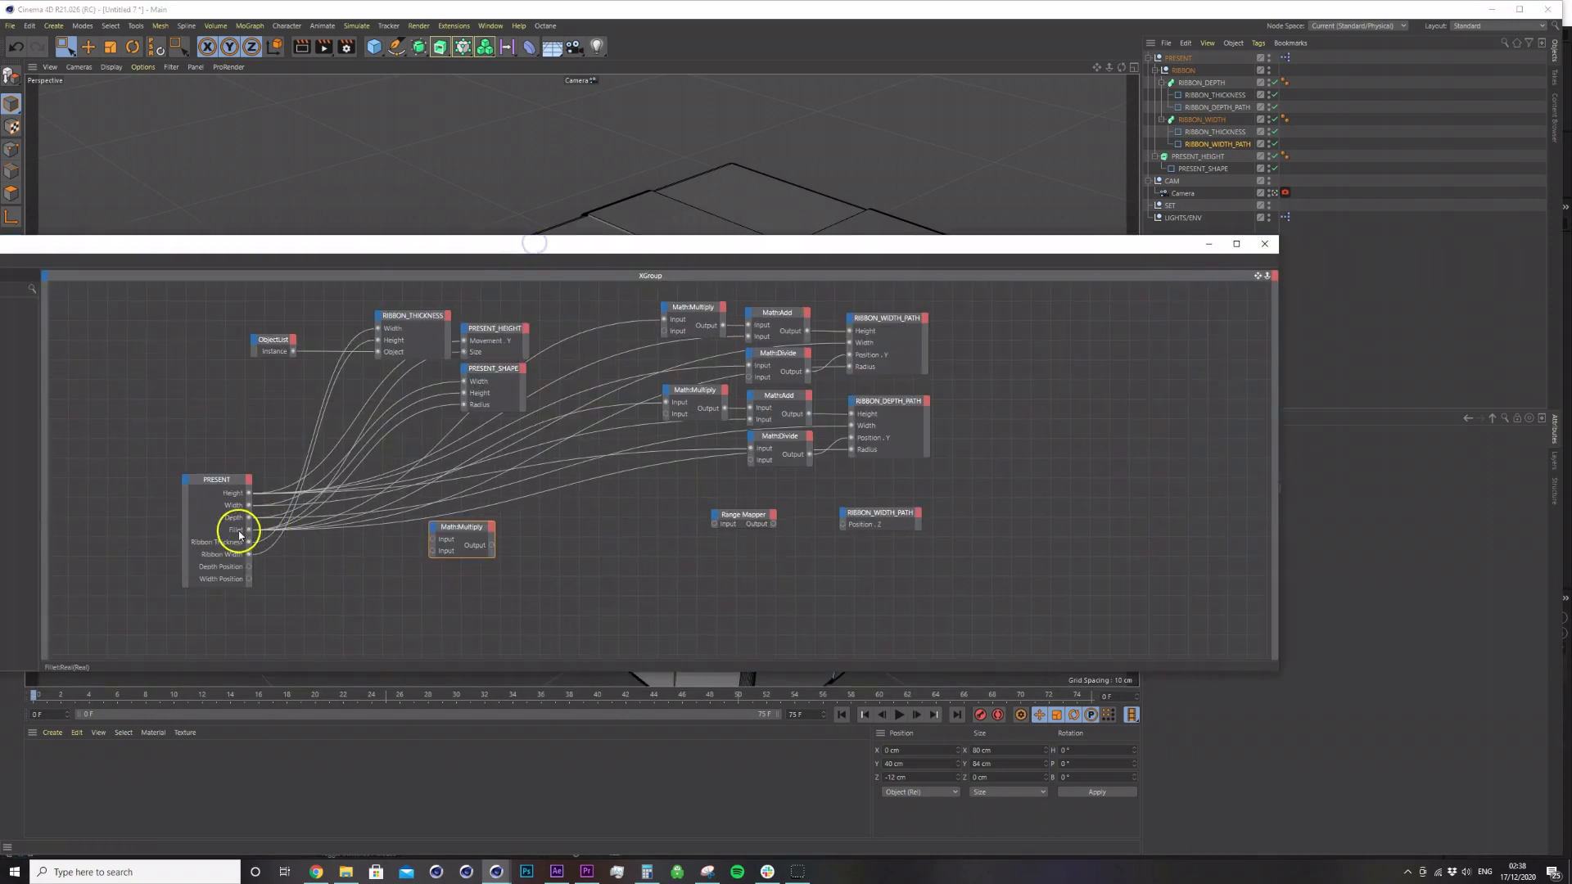
{"action": "left_click_drag", "start_coordinate": [298, 540], "coordinate": [432, 542]}
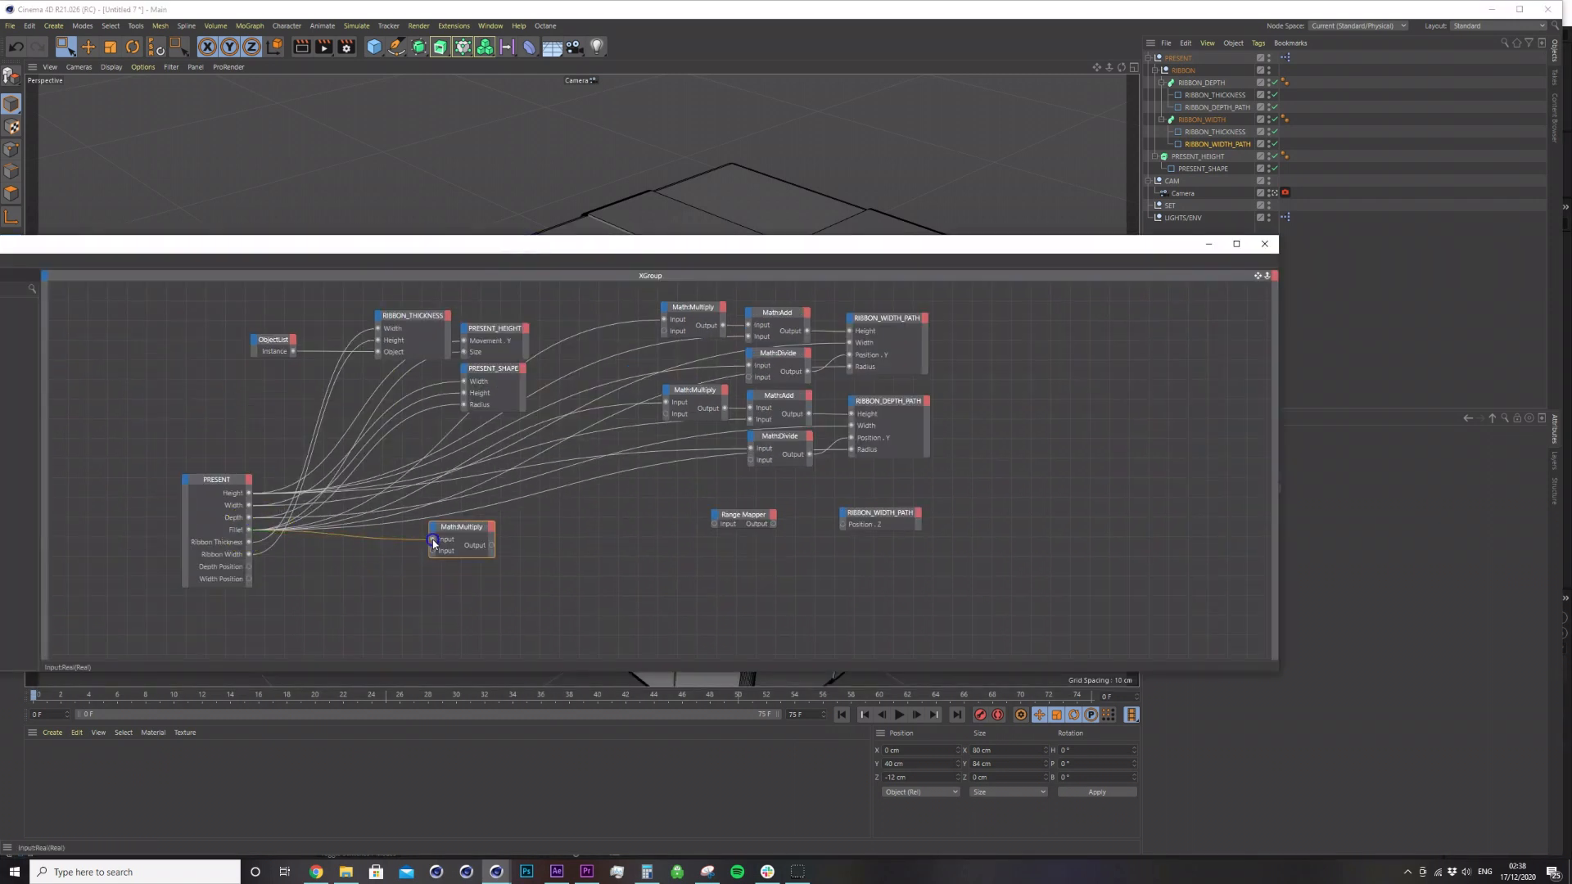
{"action": "left_click_drag", "start_coordinate": [1025, 245], "coordinate": [794, 256]}
{"action": "left_click", "coordinate": [1170, 516]}
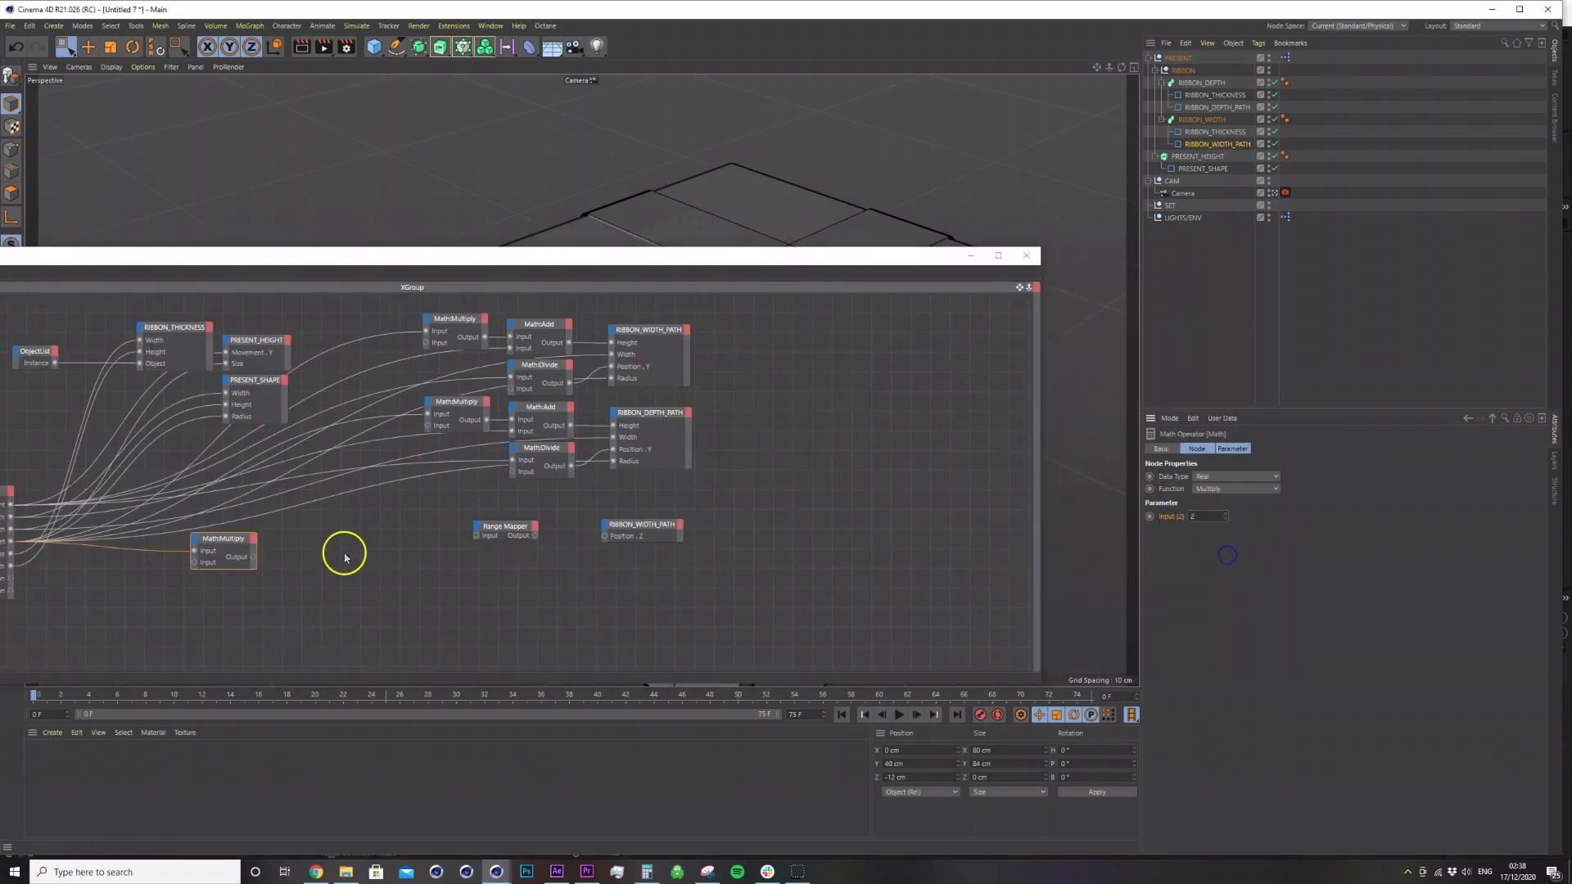
Duplicate the fillet MathMultiply node and place the copy between it and the Range Mapper.
{"action": "left_click_drag", "start_coordinate": [516, 268], "coordinate": [784, 240]}
{"action": "left_click_drag", "start_coordinate": [493, 512], "coordinate": [541, 498]}
{"action": "left_click_drag", "start_coordinate": [1048, 240], "coordinate": [946, 239]}
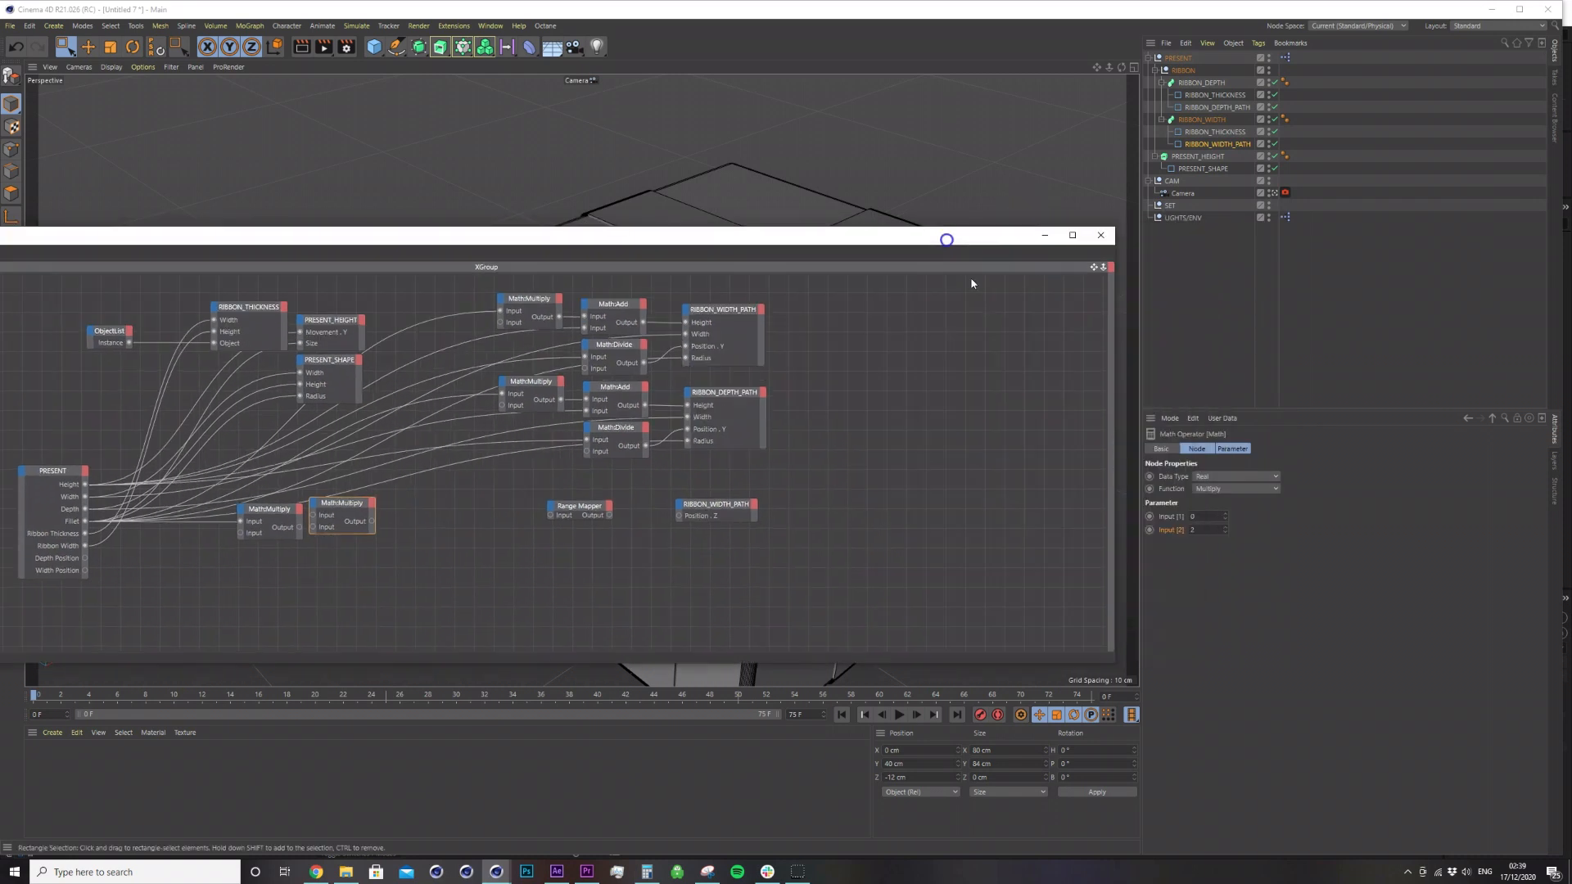
Change the new Math node's function to Subtract and wire PRESENT's Depth and the neighbouring Multiply output into its two inputs.
{"action": "left_click", "coordinate": [1211, 489]}
{"action": "left_click", "coordinate": [1220, 515]}
{"action": "left_click_drag", "start_coordinate": [812, 241], "coordinate": [1066, 198]}
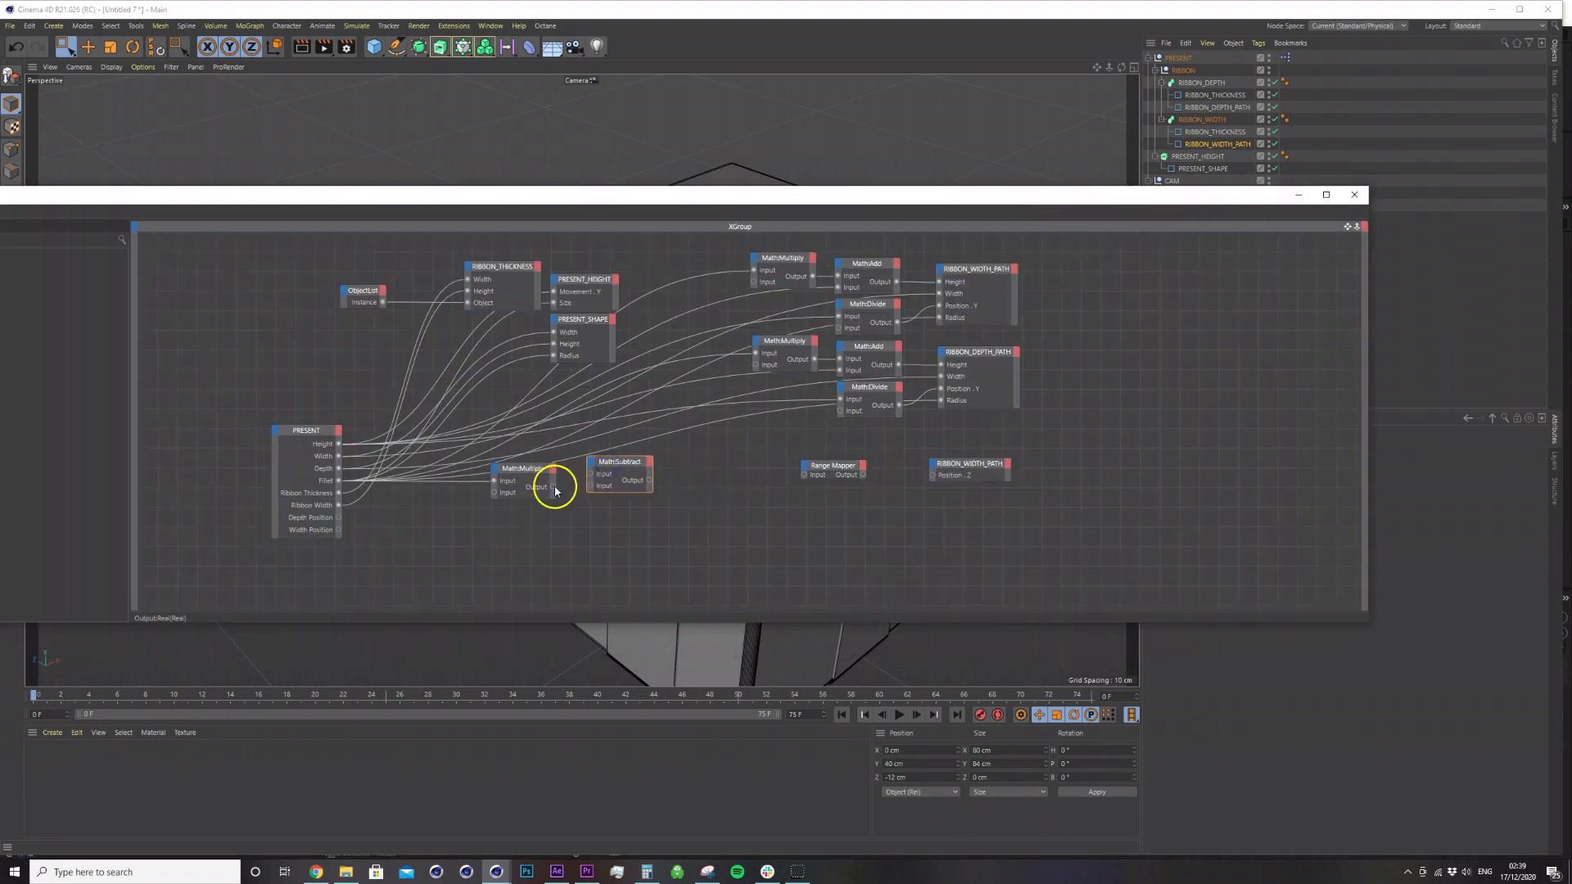
{"action": "left_click_drag", "start_coordinate": [616, 468], "coordinate": [606, 468]}
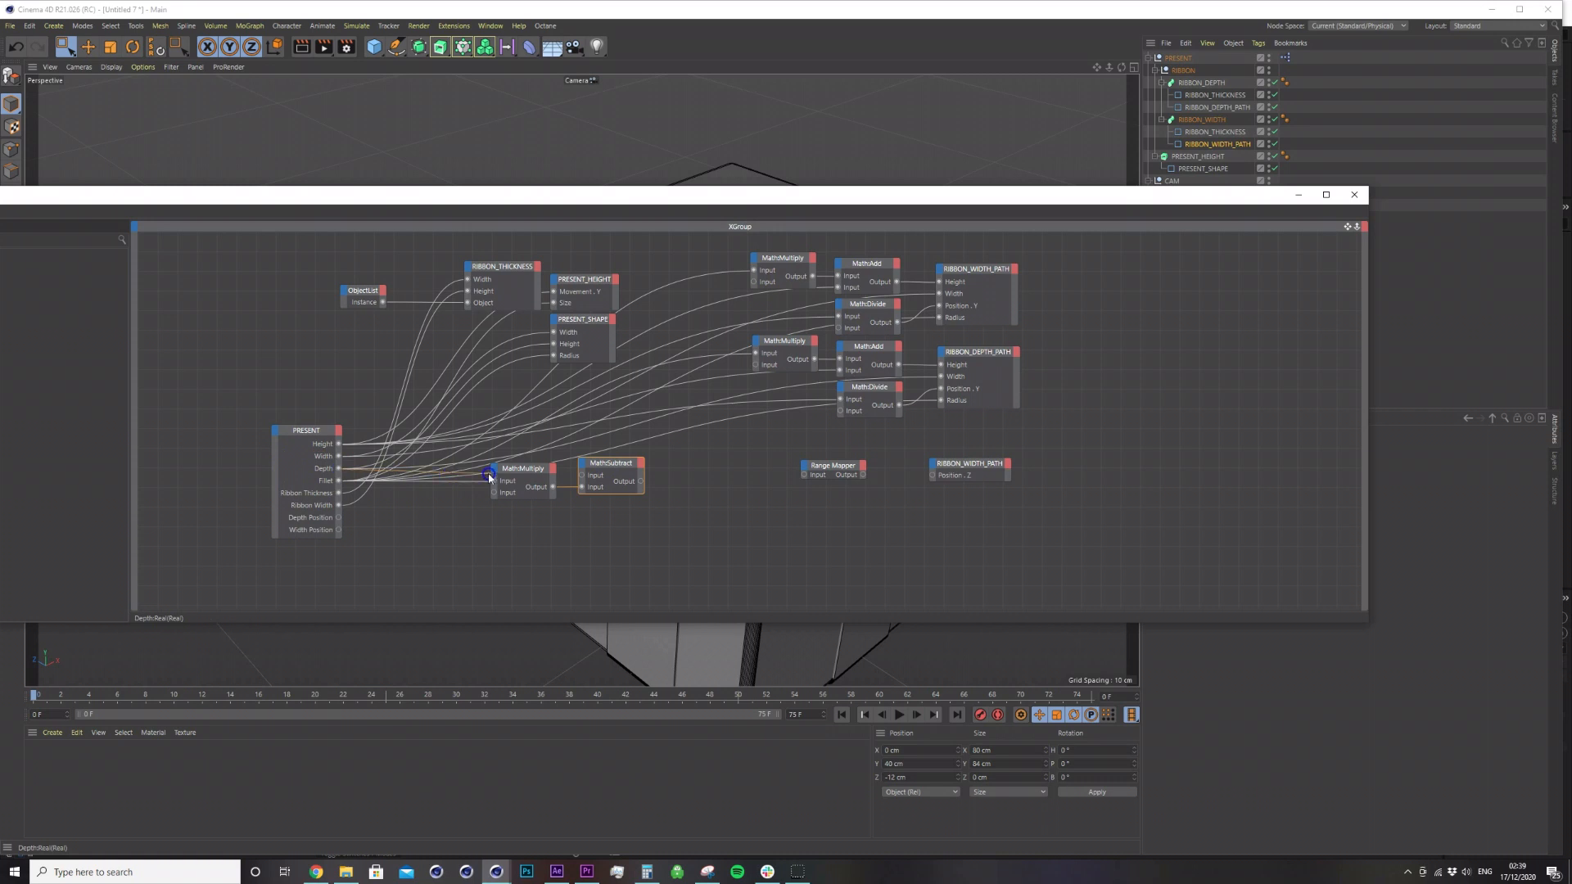
{"action": "left_click", "coordinate": [342, 468]}
Duplicate the Subtract node and feed it the first Subtract's output and PRESENT's Ribbon Width.
{"action": "left_click_drag", "start_coordinate": [782, 205], "coordinate": [763, 313]}
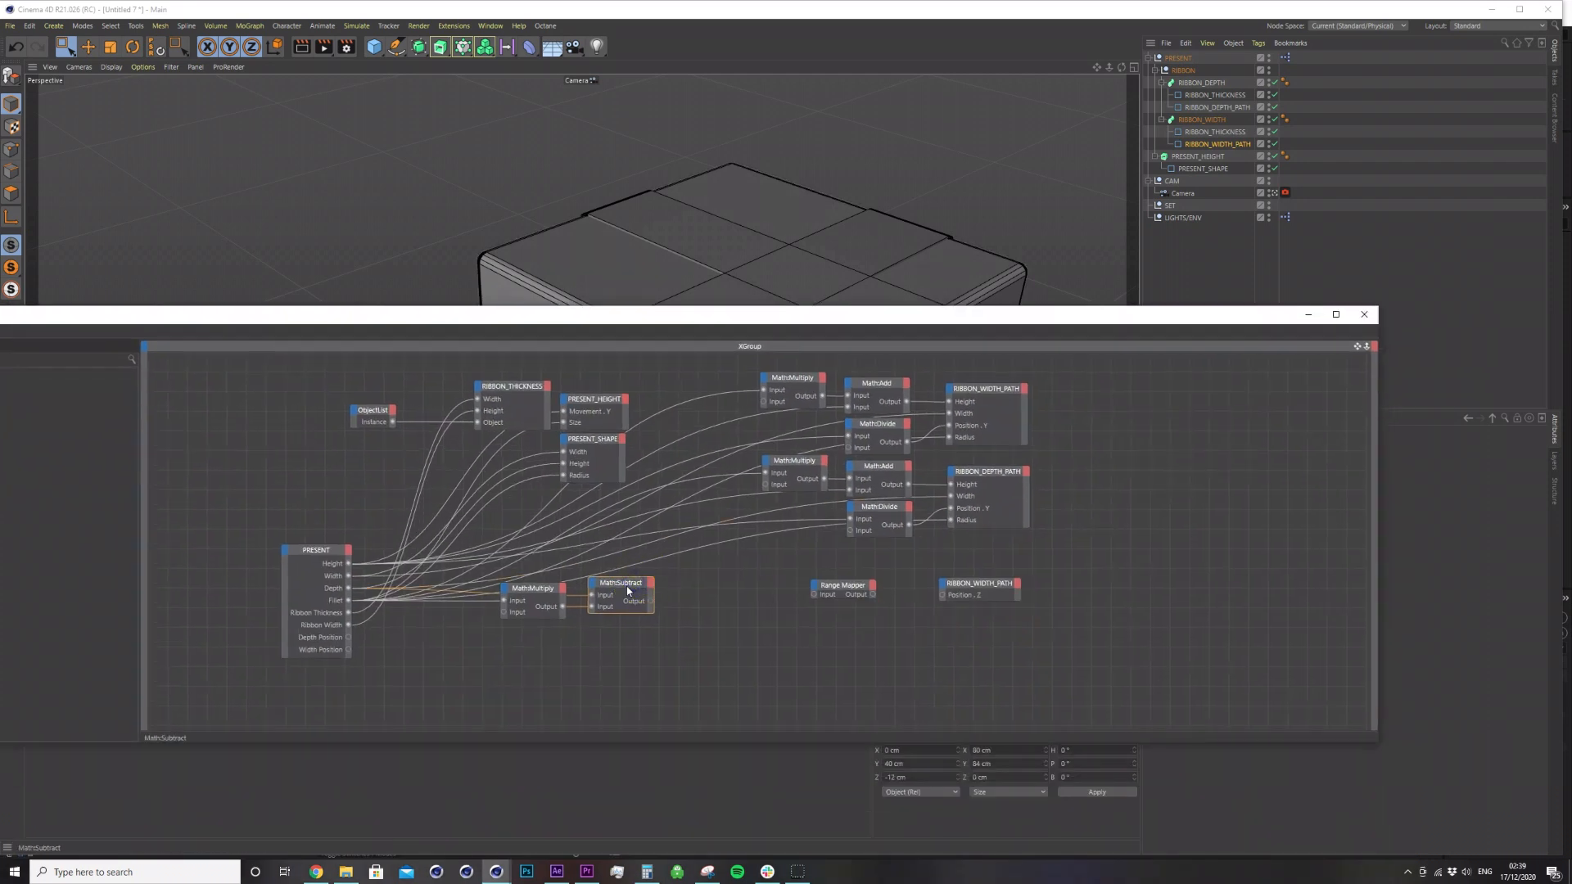
{"action": "left_click_drag", "start_coordinate": [621, 585], "coordinate": [708, 582], "text": "ctrl"}
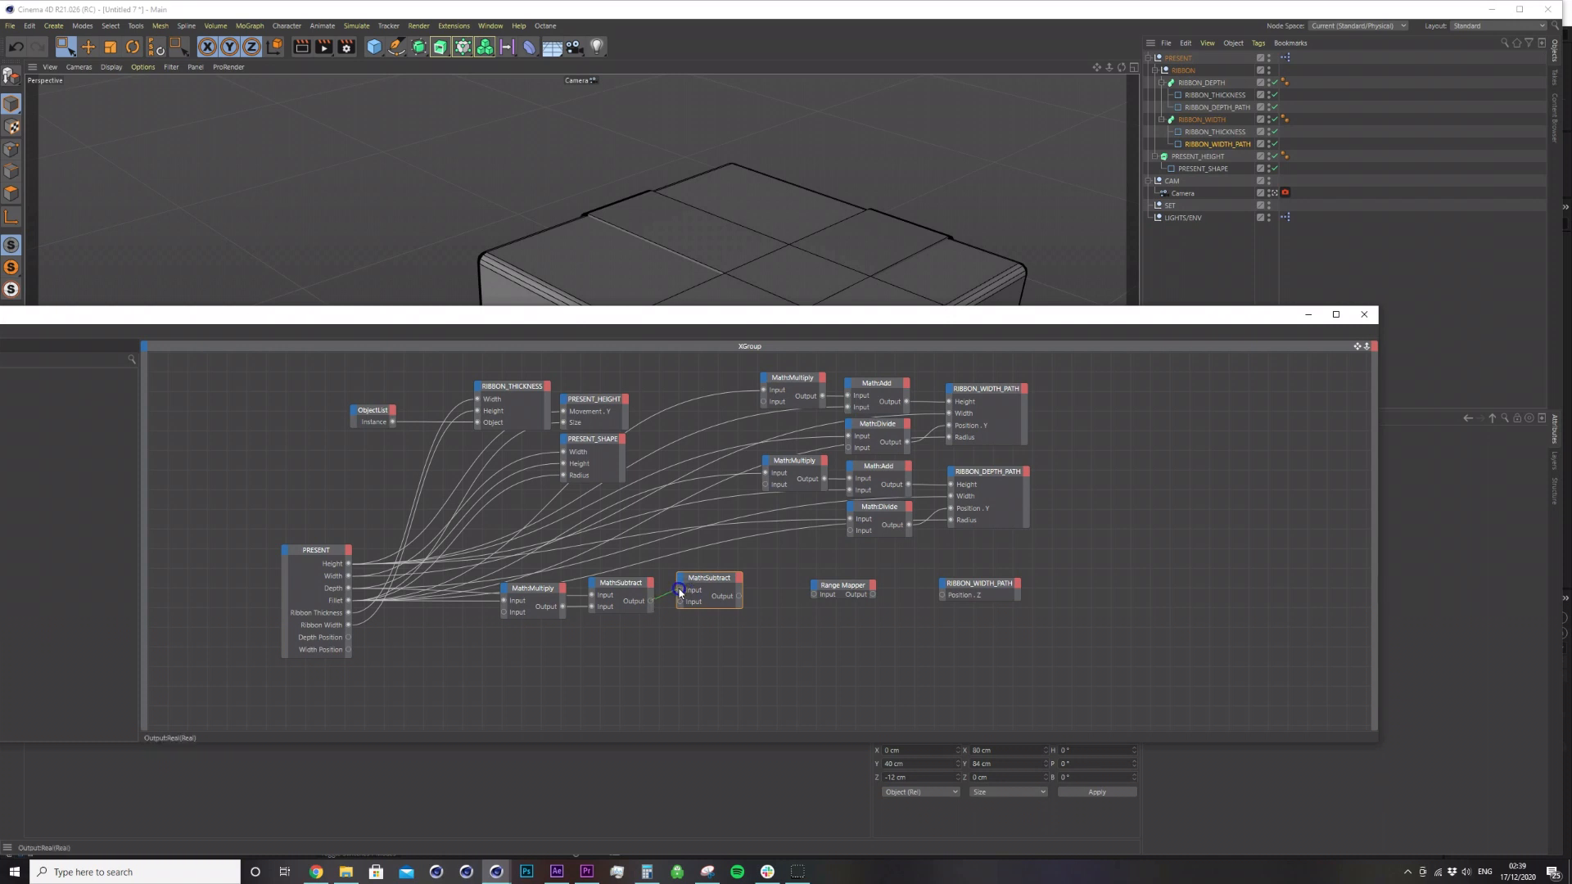
{"action": "mouse_move", "coordinate": [692, 591]}
{"action": "left_mouse_down"}
{"action": "mouse_move", "coordinate": [449, 589]}
{"action": "mouse_move", "coordinate": [351, 628]}
{"action": "mouse_move", "coordinate": [684, 606]}
{"action": "left_mouse_up"}
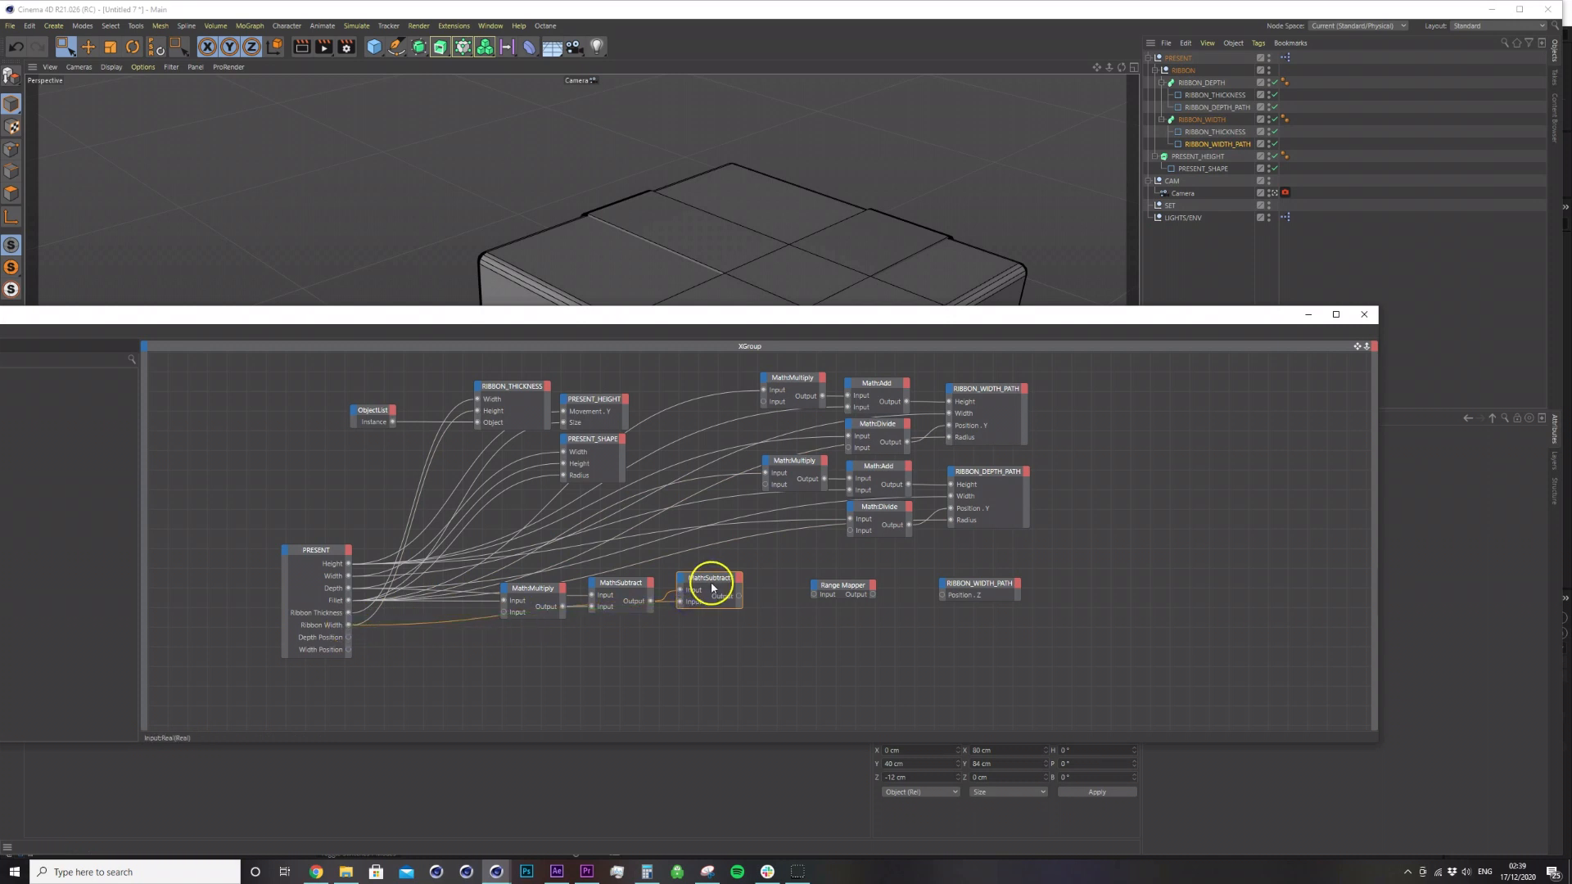
Add a Result node above the chain and connect the second Subtract node's output to it.
{"action": "right_click", "coordinate": [757, 652]}
{"action": "mouse_move", "coordinate": [790, 656]}
{"action": "mouse_move", "coordinate": [852, 656]}
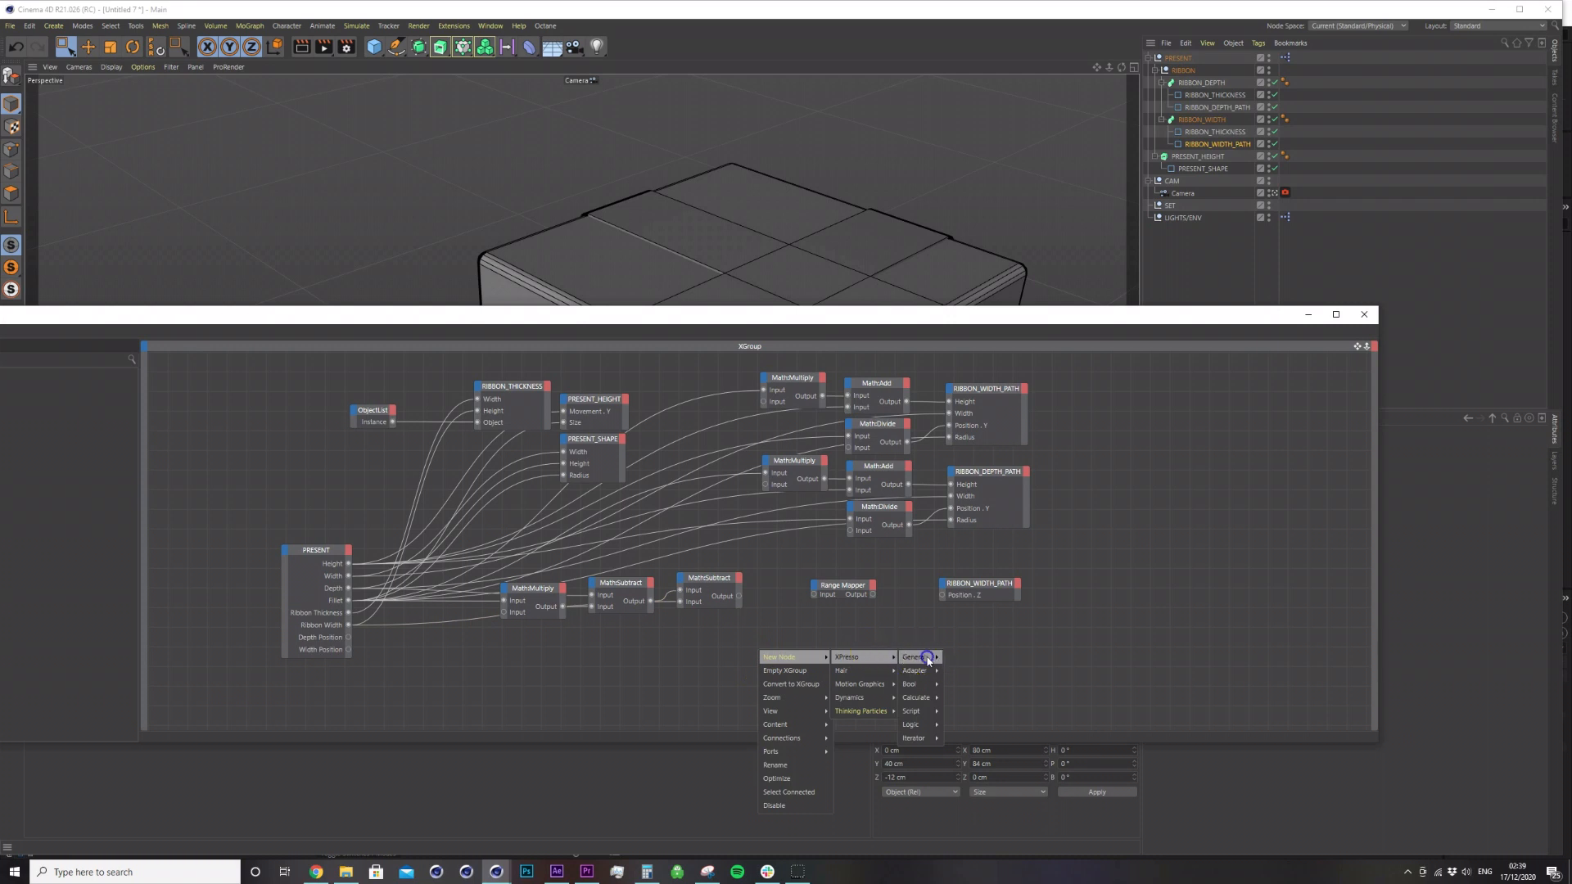
{"action": "mouse_move", "coordinate": [912, 657]}
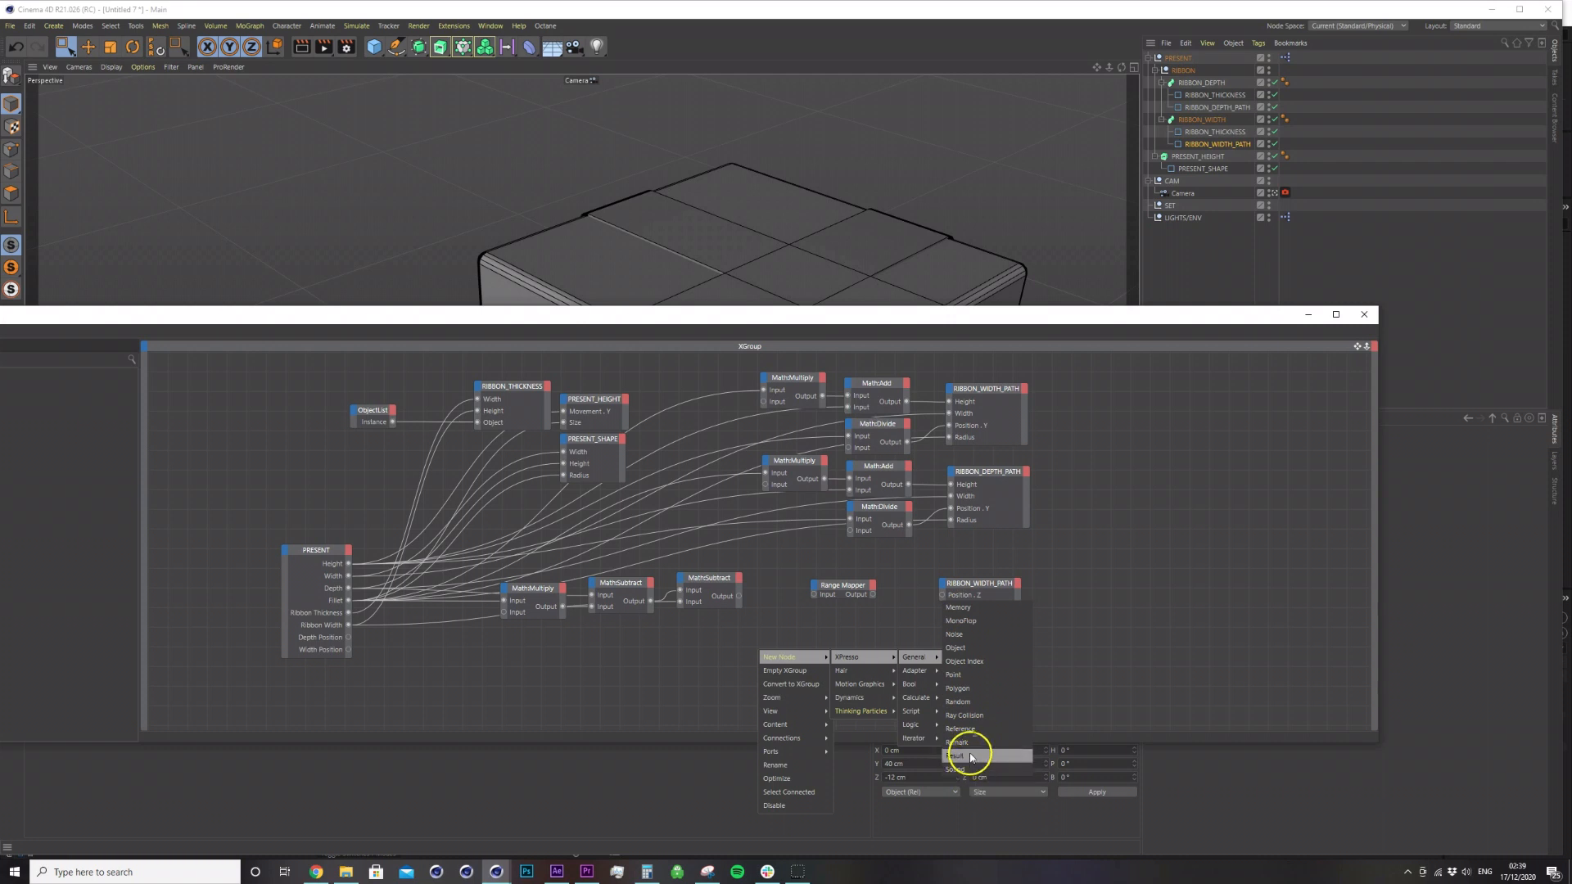
{"action": "left_click", "coordinate": [972, 759]}
{"action": "left_click_drag", "start_coordinate": [758, 642], "coordinate": [783, 560]}
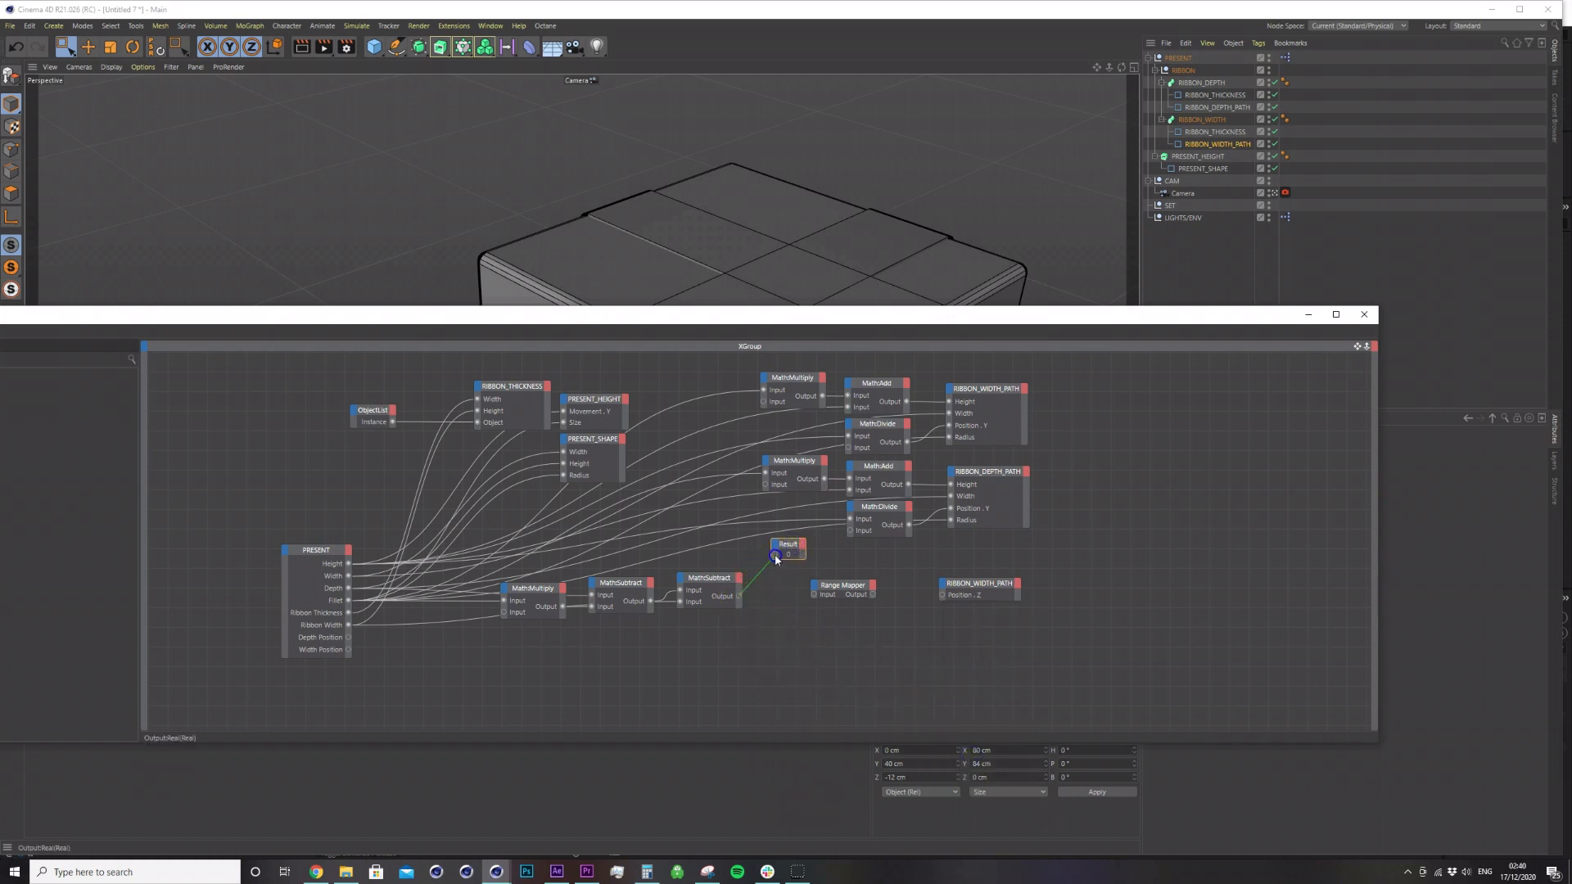
{"action": "left_click", "coordinate": [778, 606]}
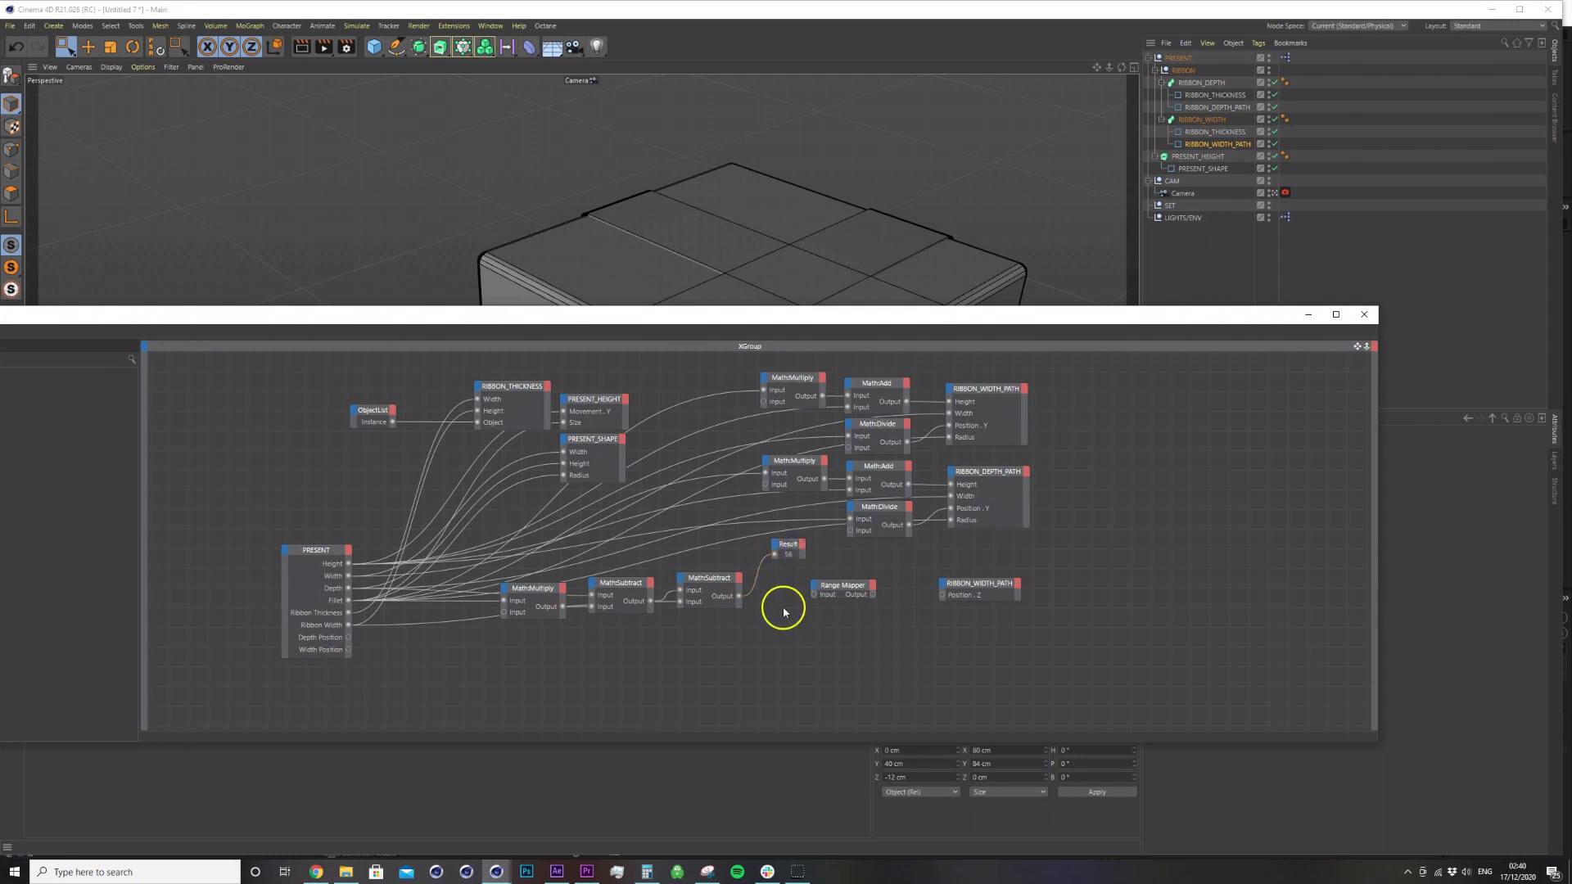
Add another Math node below the chain, set its function to Multiply and its second input to 0.5.
{"action": "right_click", "coordinate": [757, 645]}
{"action": "left_click", "coordinate": [776, 648]}
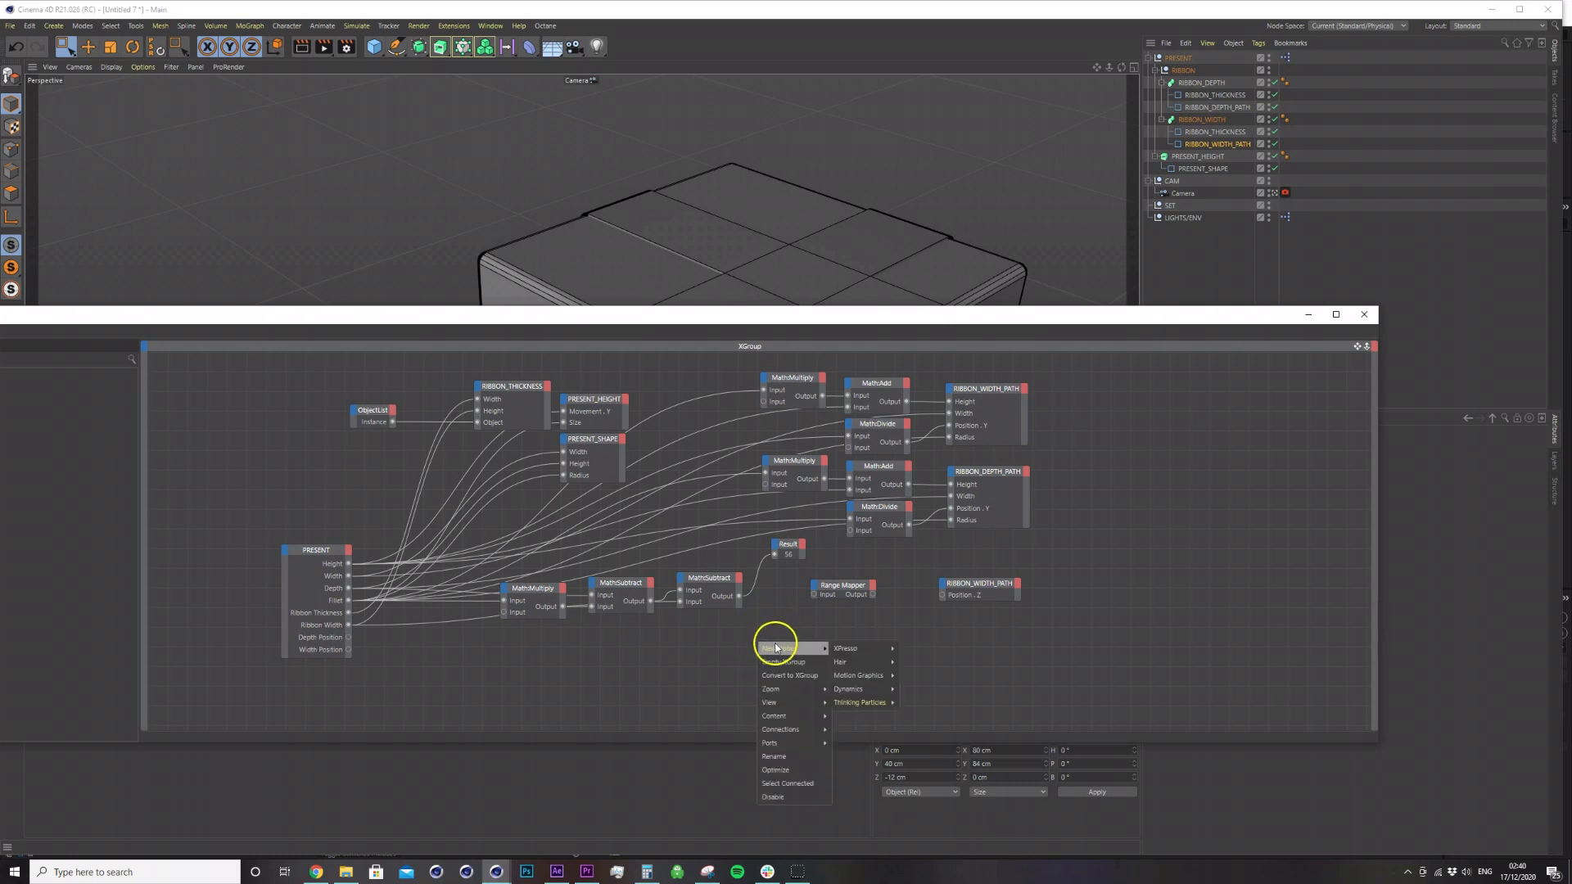
{"action": "mouse_move", "coordinate": [915, 689]}
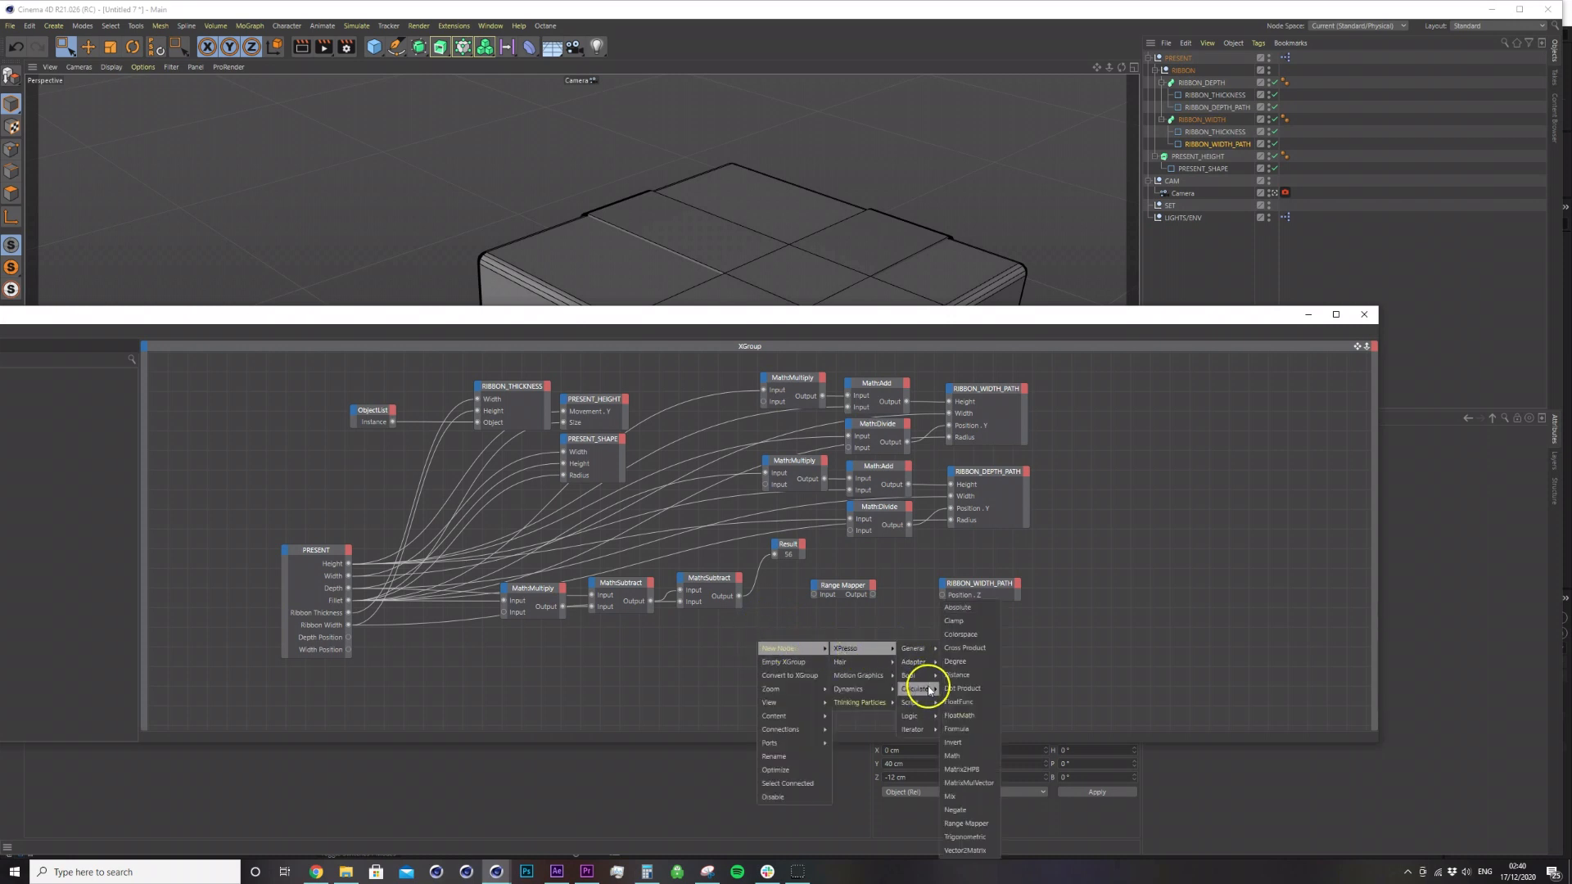
{"action": "left_click", "coordinate": [980, 754]}
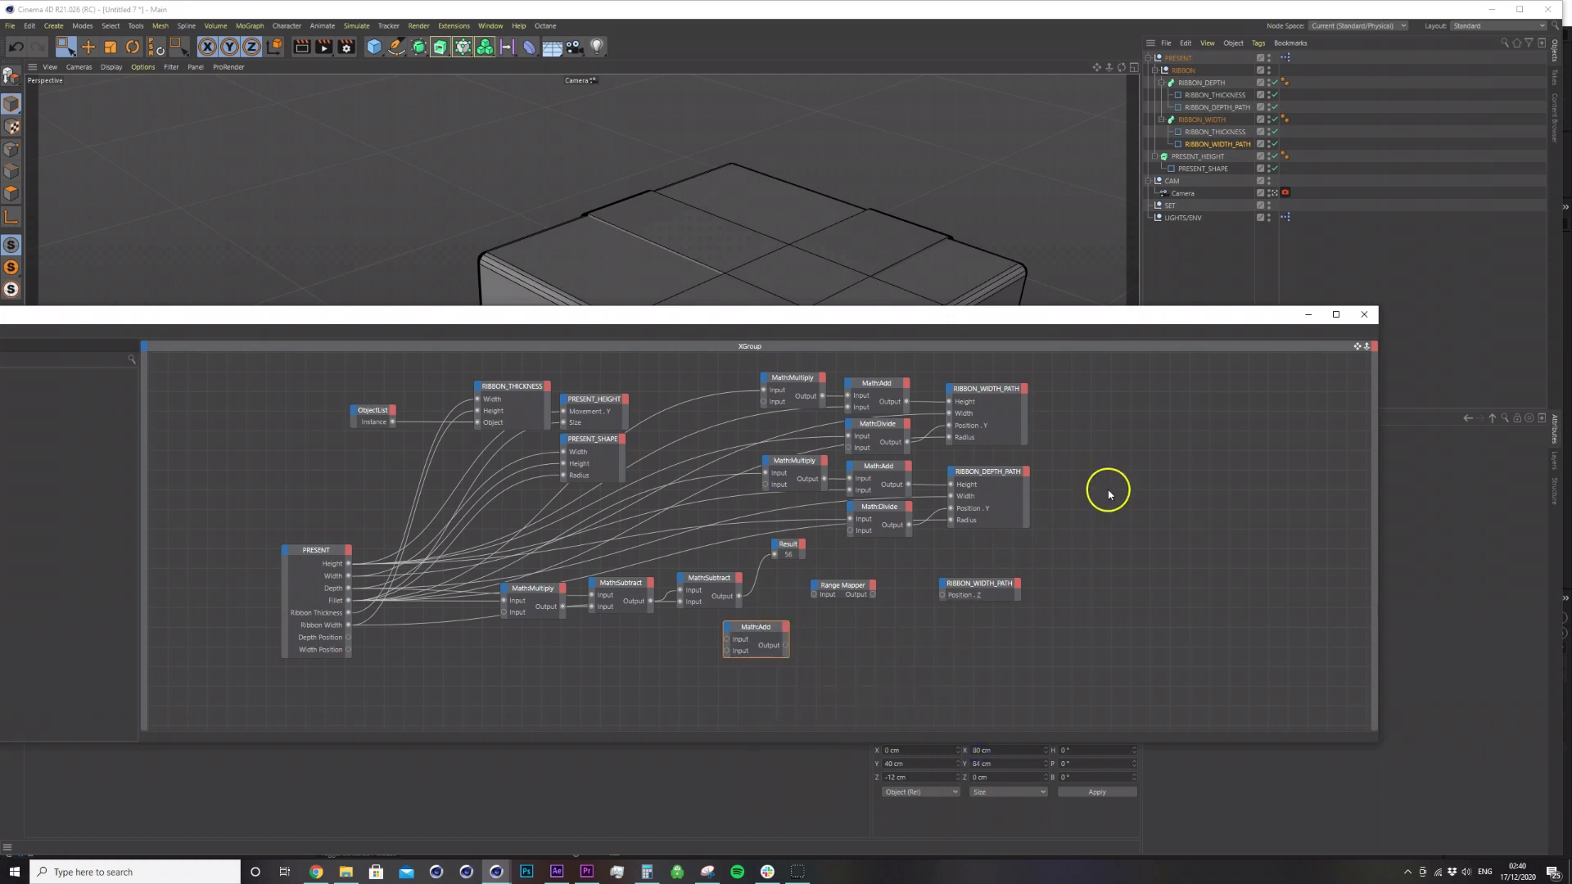
{"action": "left_click_drag", "start_coordinate": [1143, 310], "coordinate": [1087, 356]}
{"action": "left_click_drag", "start_coordinate": [793, 308], "coordinate": [867, 279], "text": "alt"}
{"action": "left_click_drag", "start_coordinate": [1074, 364], "coordinate": [804, 359]}
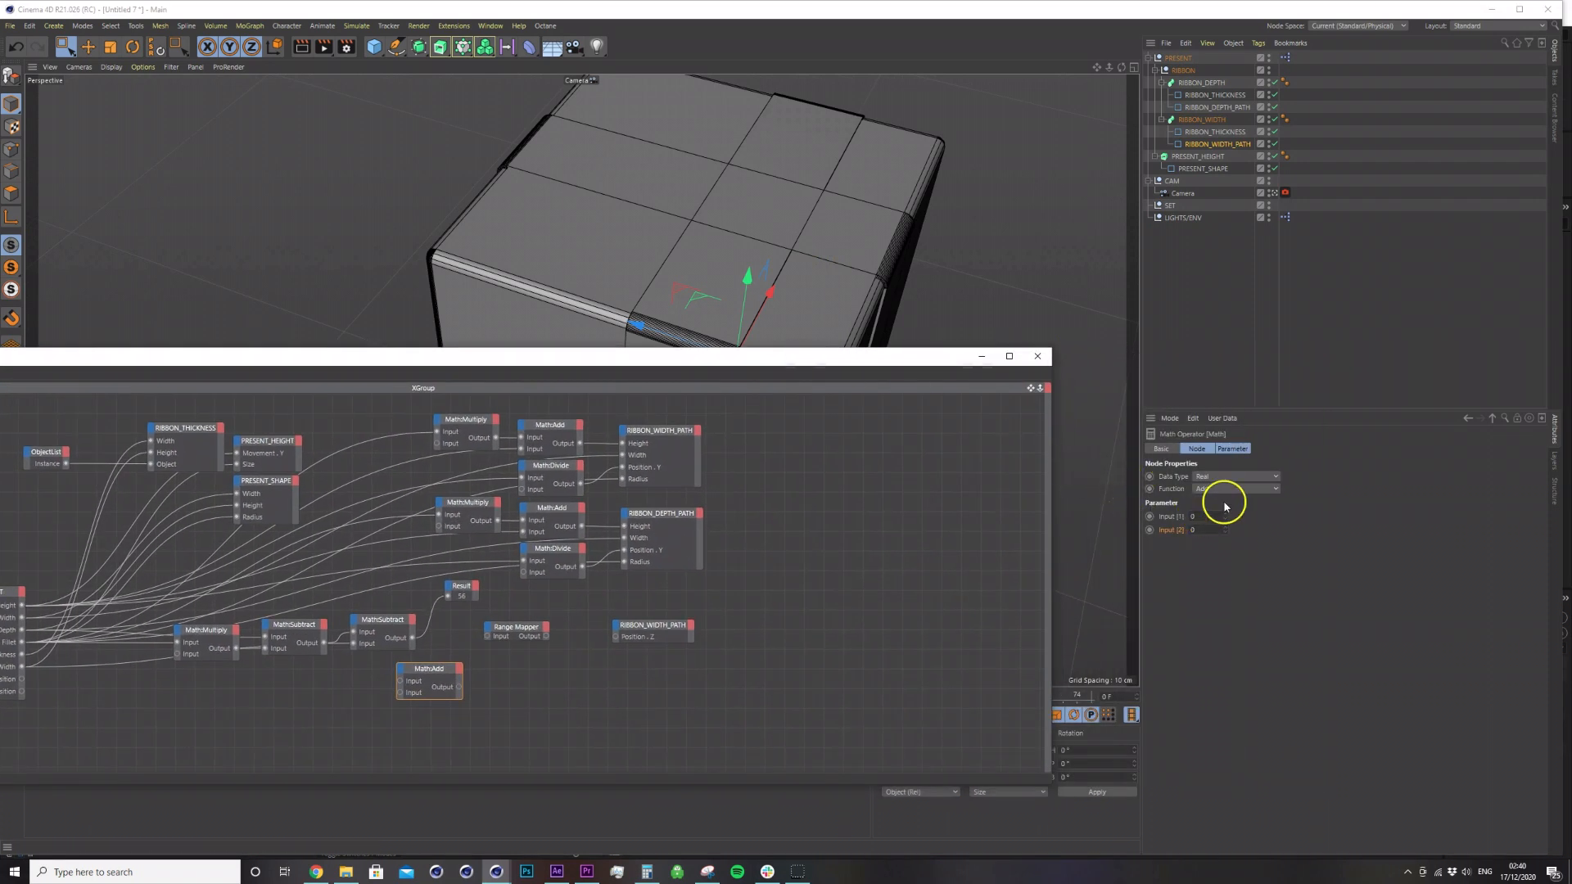
{"action": "left_click", "coordinate": [1228, 490]}
{"action": "left_click", "coordinate": [1224, 529]}
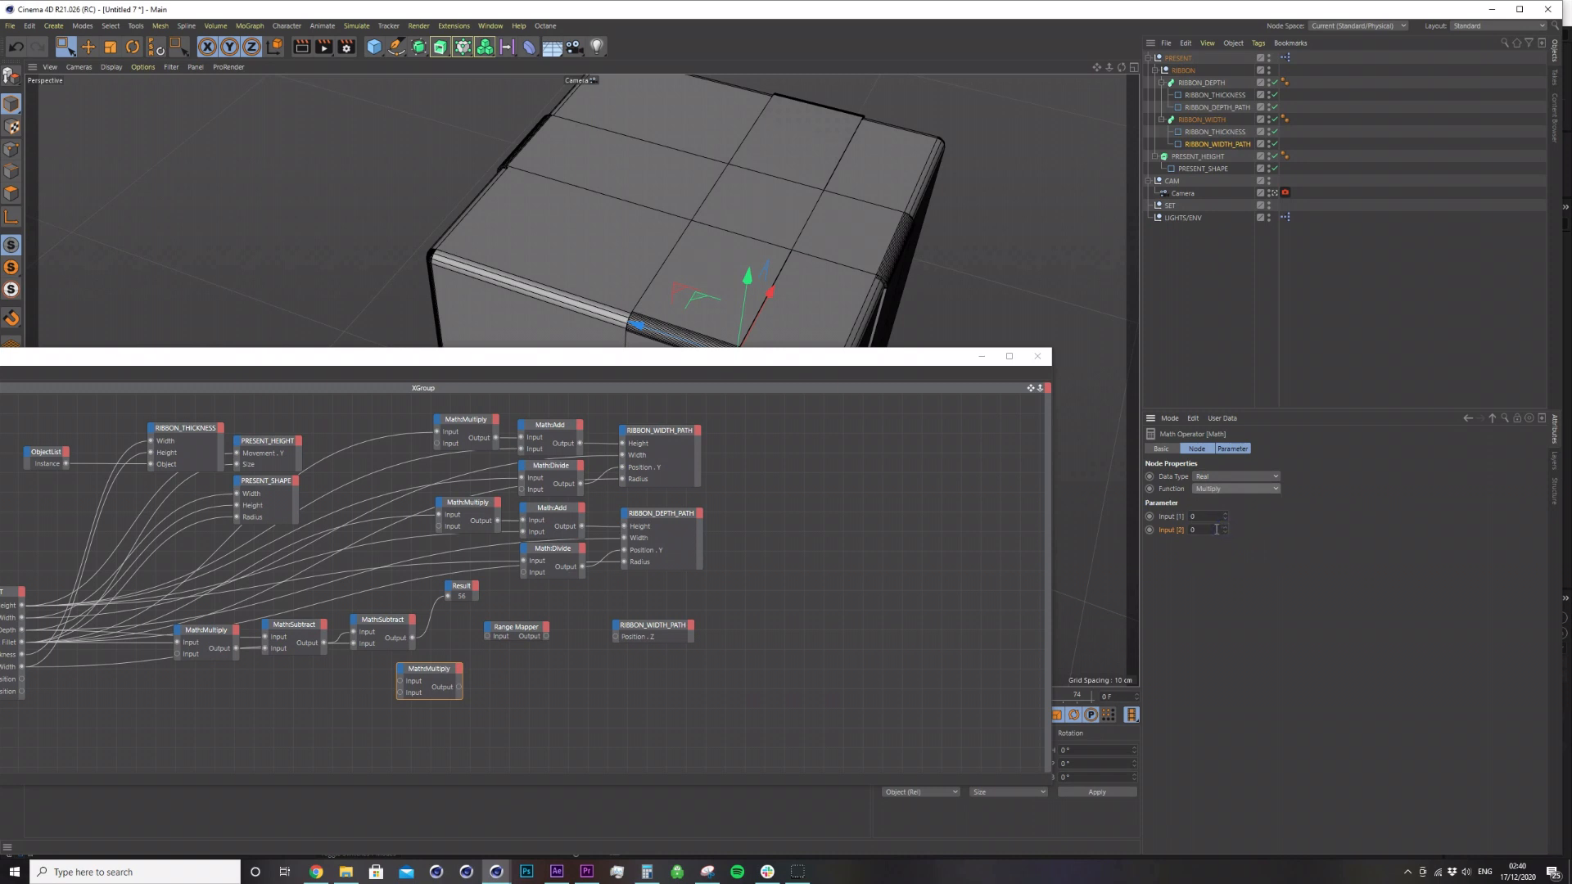
{"action": "left_click", "coordinate": [1303, 632]}
{"action": "type", "text": "0.5"}
{"action": "left_click", "coordinate": [1274, 614]}
Place the 0.5 Multiply node before the Range Mapper and connect the second Subtract's output to its first input.
{"action": "left_click_drag", "start_coordinate": [511, 633], "coordinate": [537, 632]}
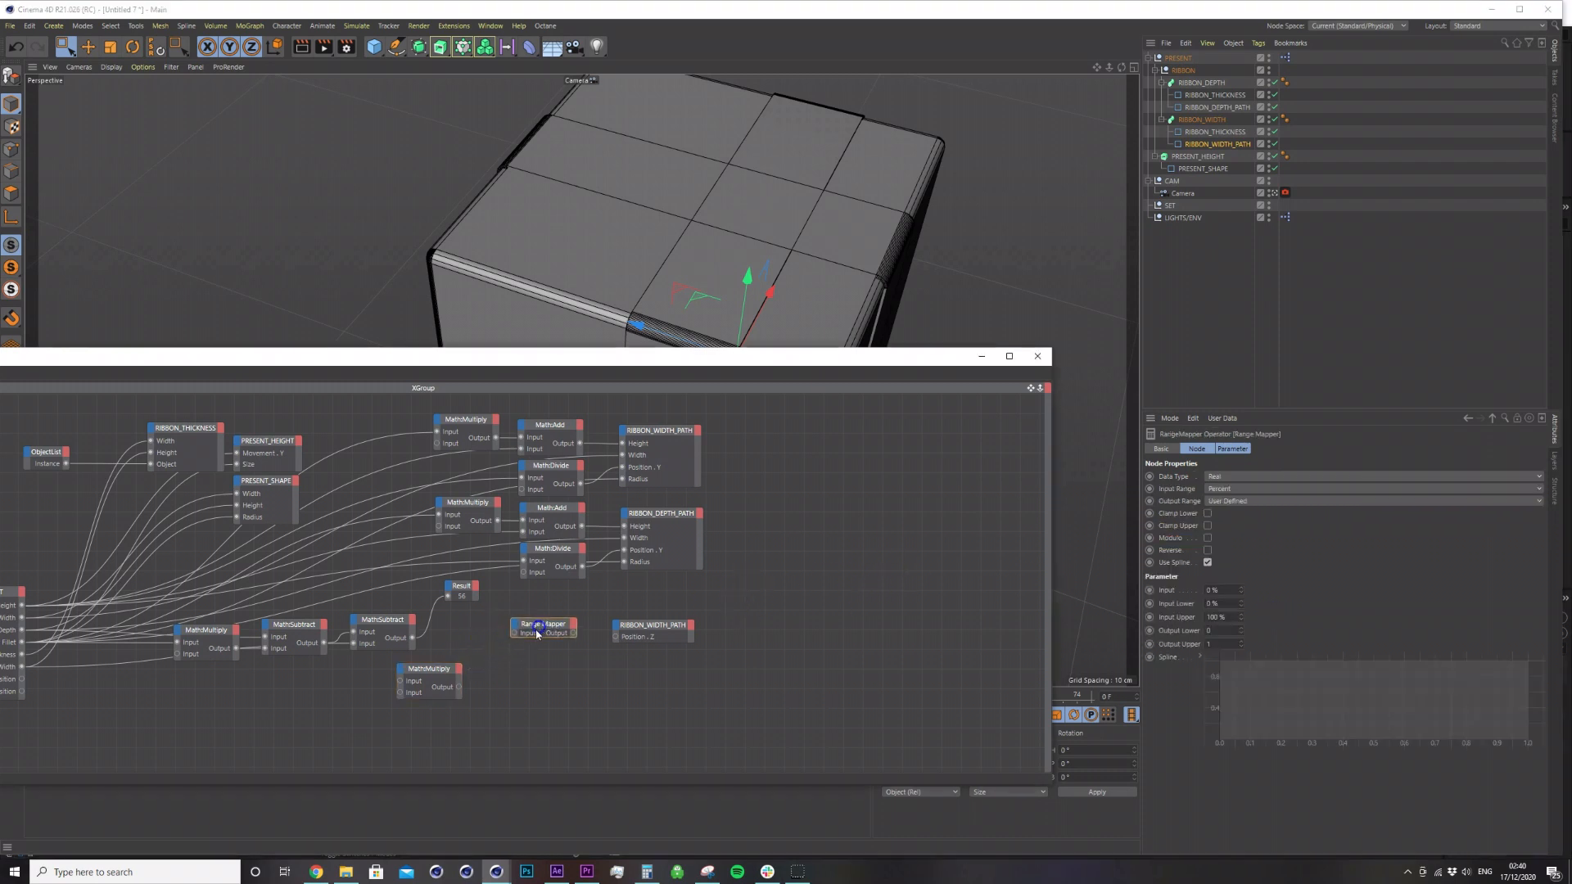
{"action": "left_click_drag", "start_coordinate": [429, 668], "coordinate": [464, 632]}
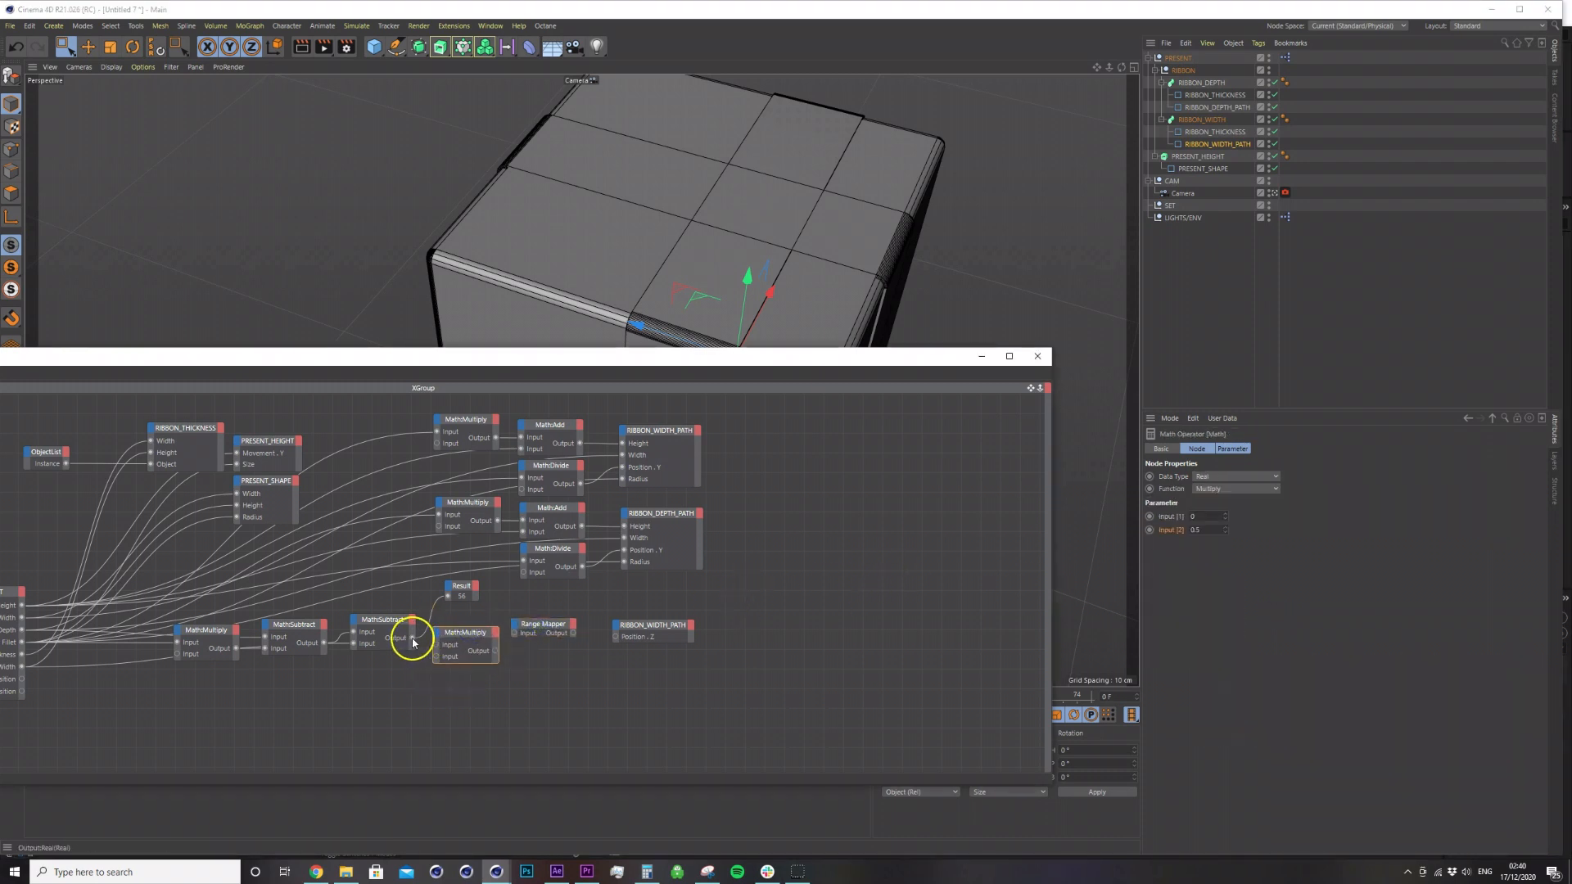
{"action": "left_click_drag", "start_coordinate": [439, 649], "coordinate": [439, 646]}
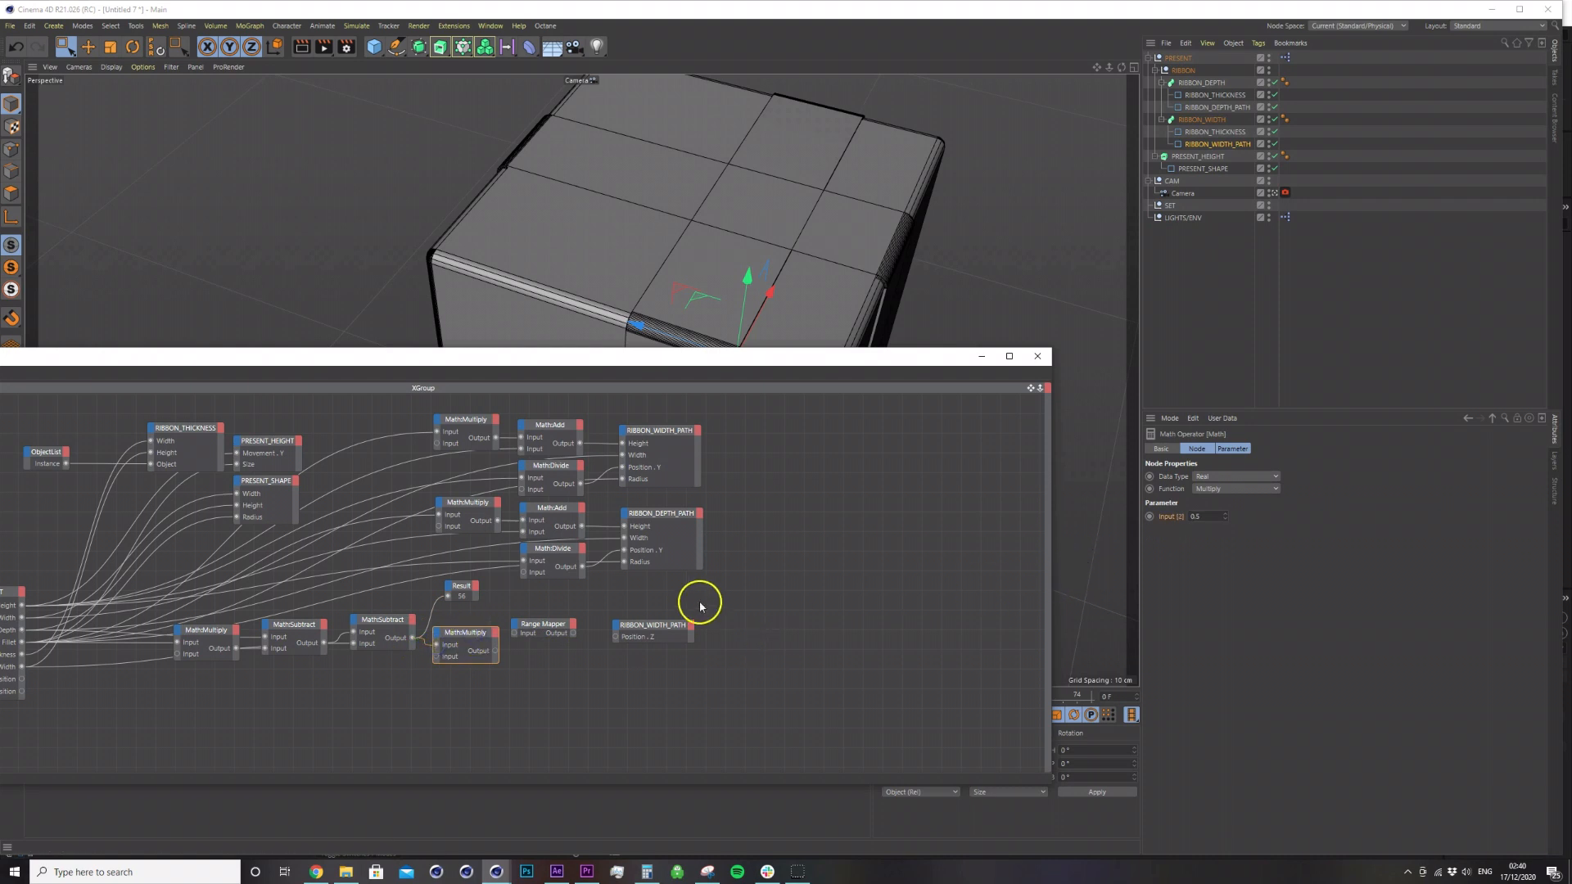
Add Output Lower and Output Upper ports to the Range Mapper and wire the 0.5 Multiply output into Output Lower.
{"action": "left_click_drag", "start_coordinate": [546, 628], "coordinate": [575, 628]}
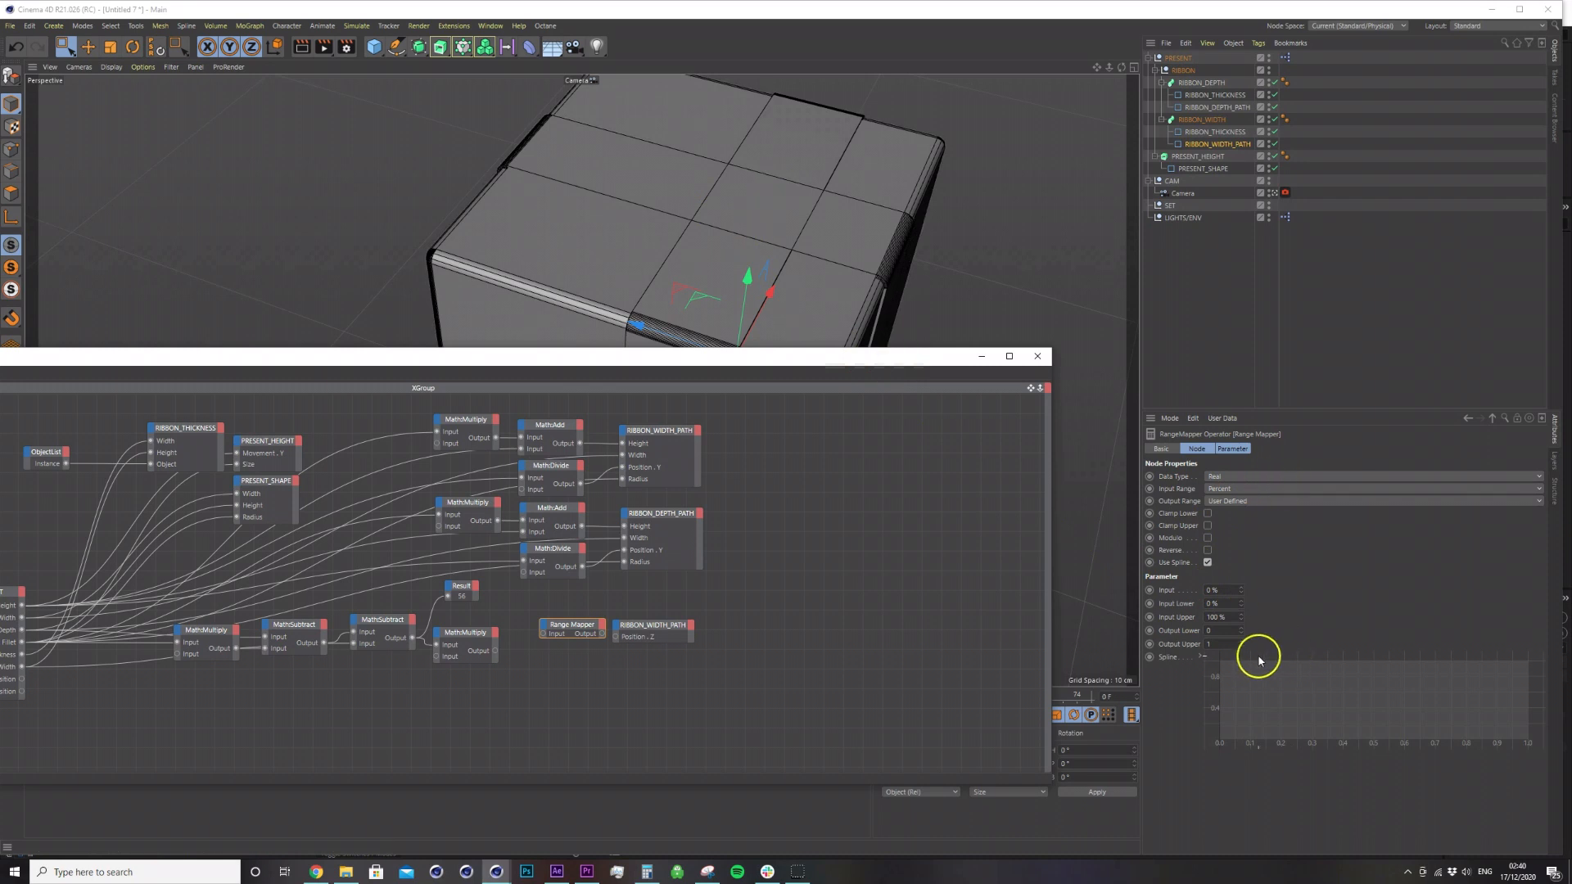
{"action": "left_click", "coordinate": [544, 625]}
{"action": "left_click", "coordinate": [570, 670]}
{"action": "left_click", "coordinate": [546, 627]}
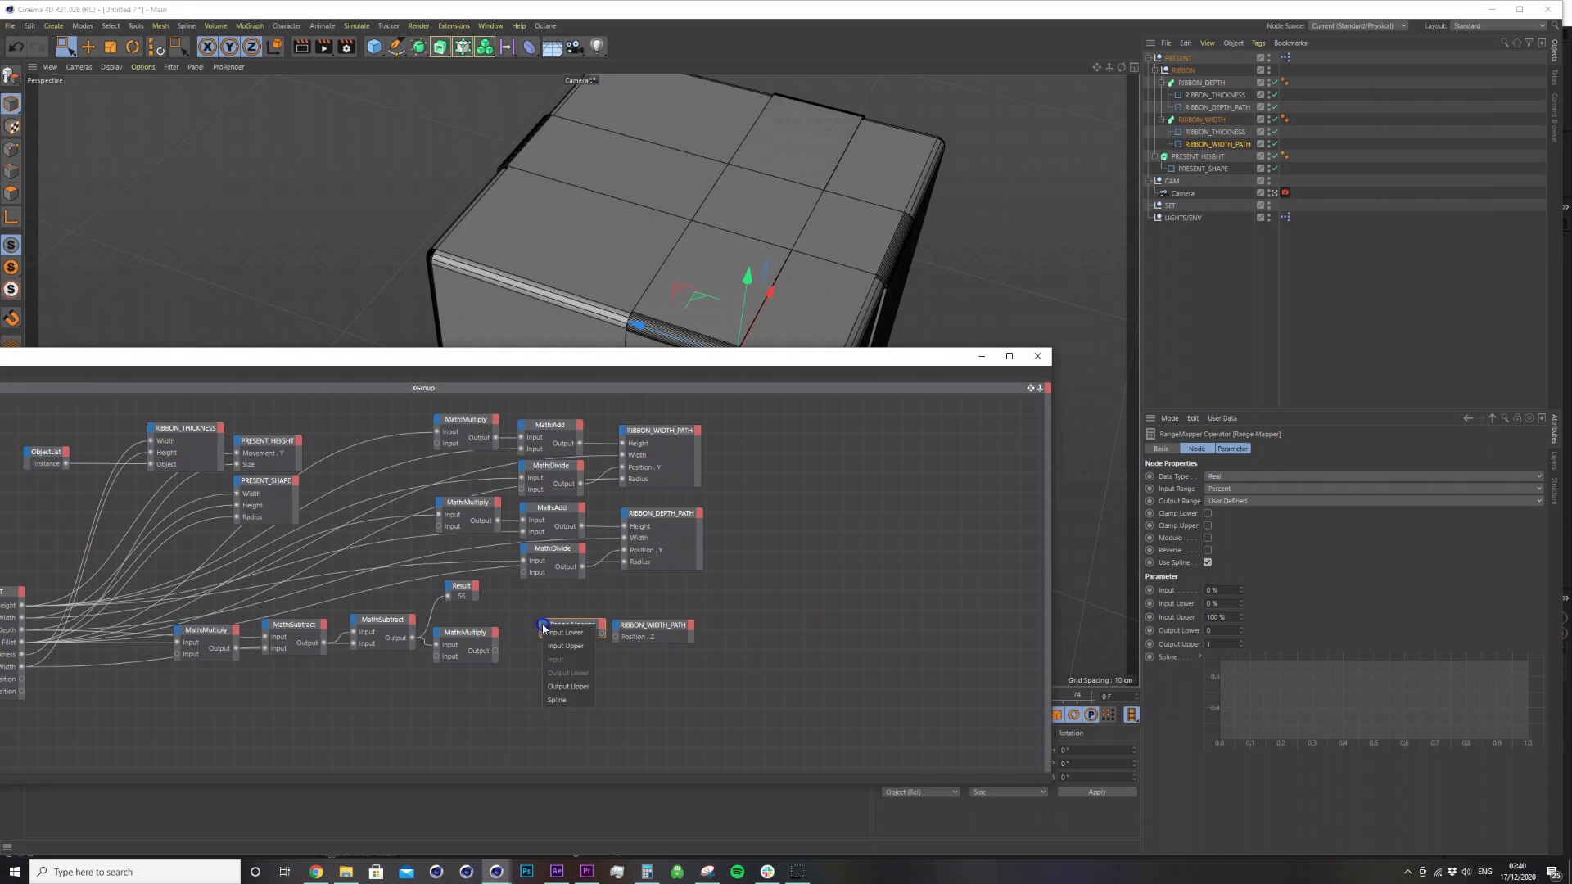
{"action": "left_click", "coordinate": [571, 685]}
{"action": "left_click_drag", "start_coordinate": [573, 628], "coordinate": [496, 655]}
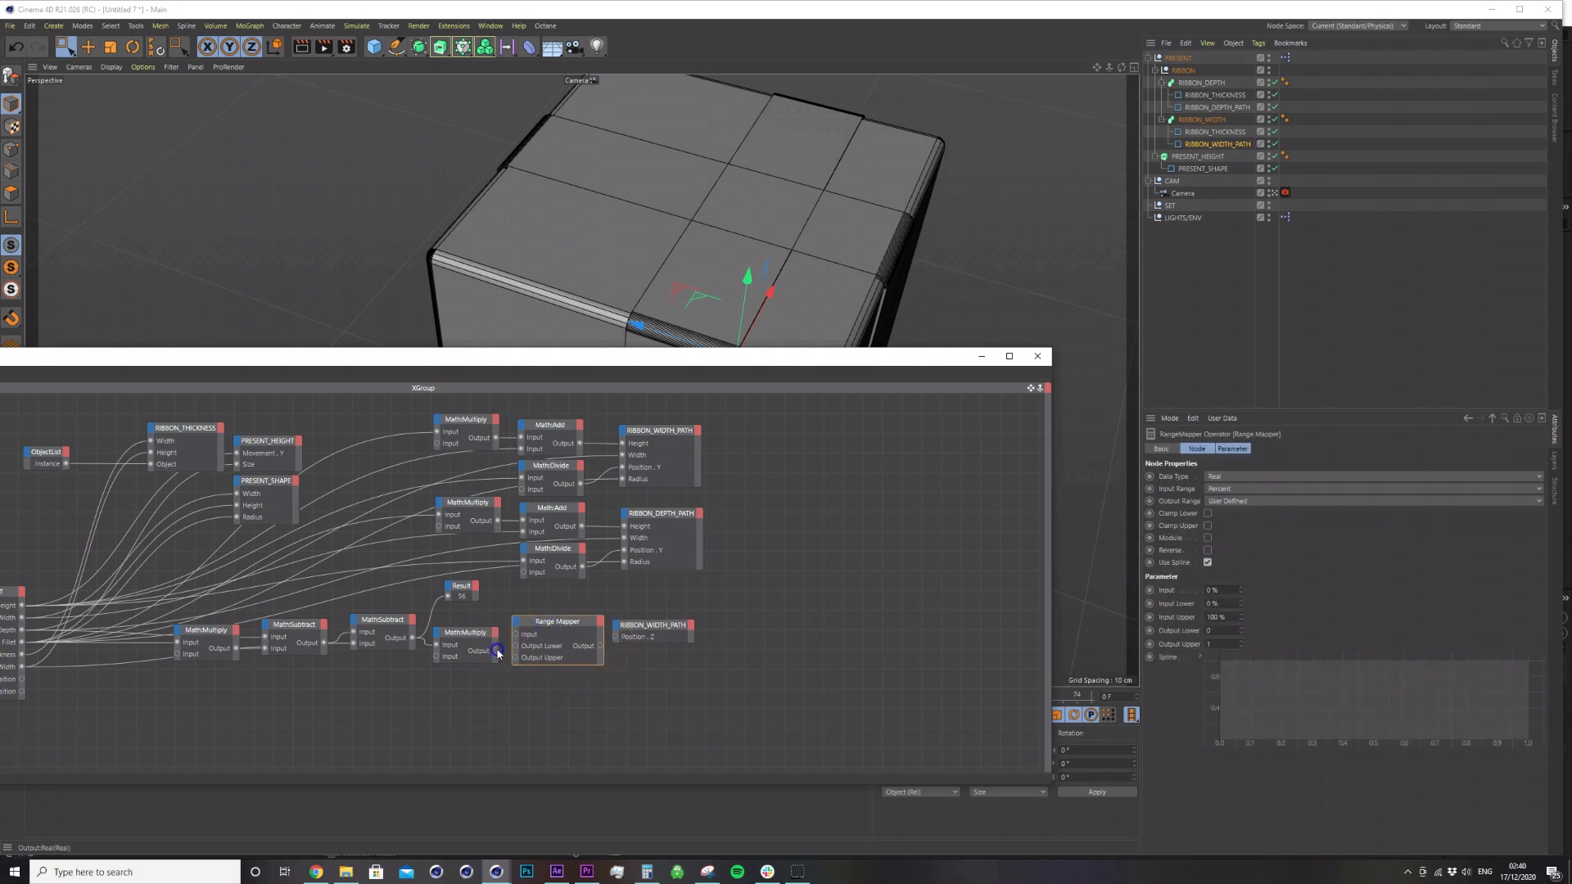
Make room around the Range Mapper, duplicate the 0.5 Multiply node below the original, and set the copy's second input to -0.5.
{"action": "left_click_drag", "start_coordinate": [630, 631], "coordinate": [670, 630]}
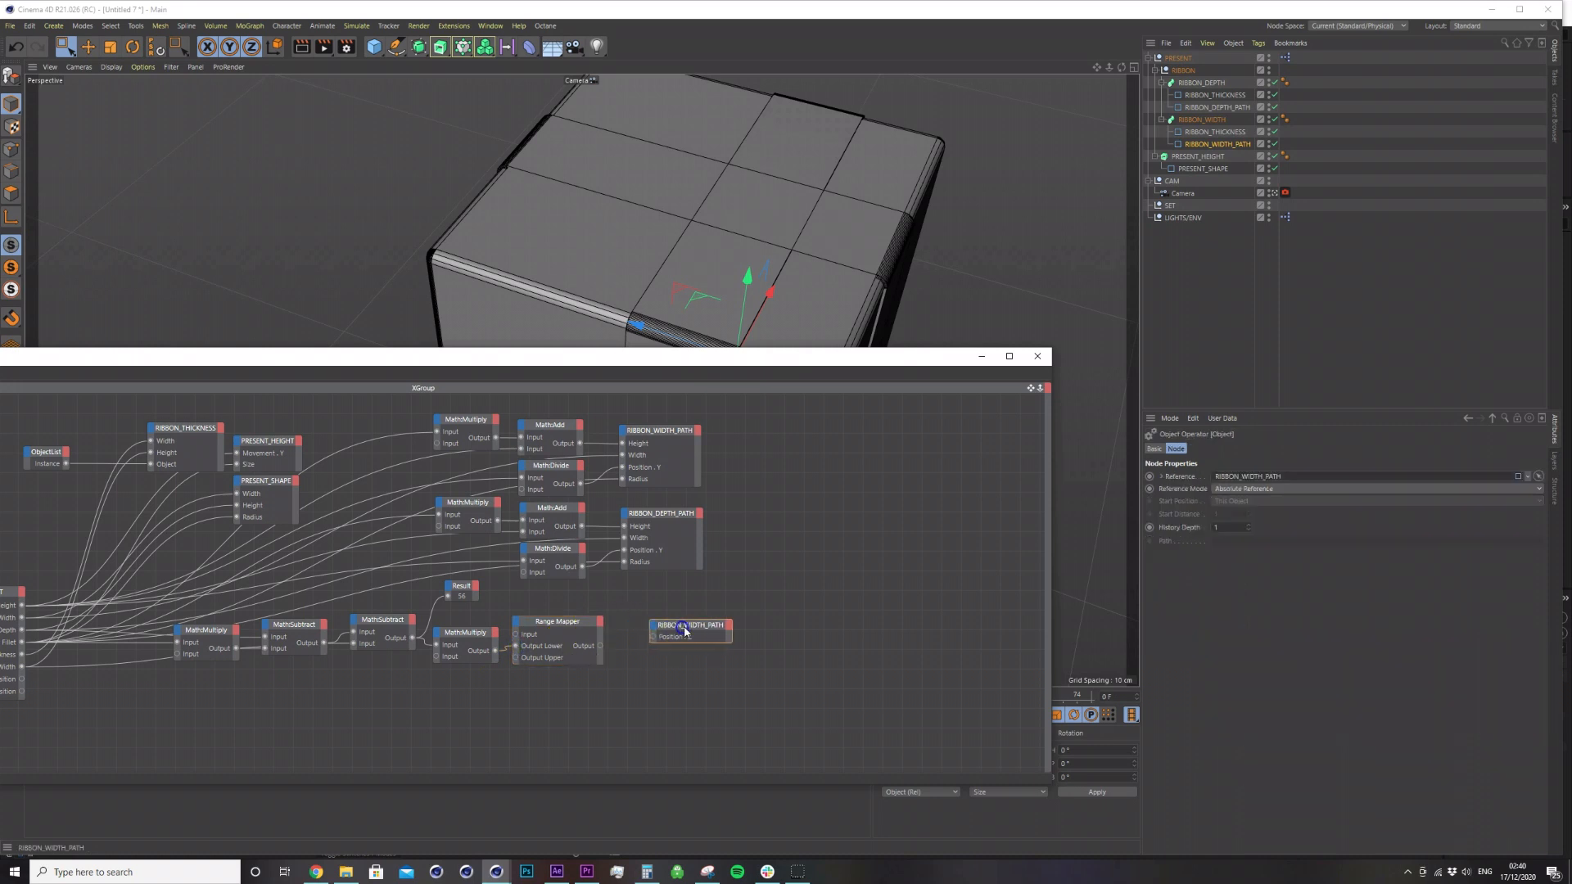
{"action": "left_click_drag", "start_coordinate": [568, 642], "coordinate": [582, 630]}
{"action": "left_click_drag", "start_coordinate": [465, 636], "coordinate": [473, 673]}
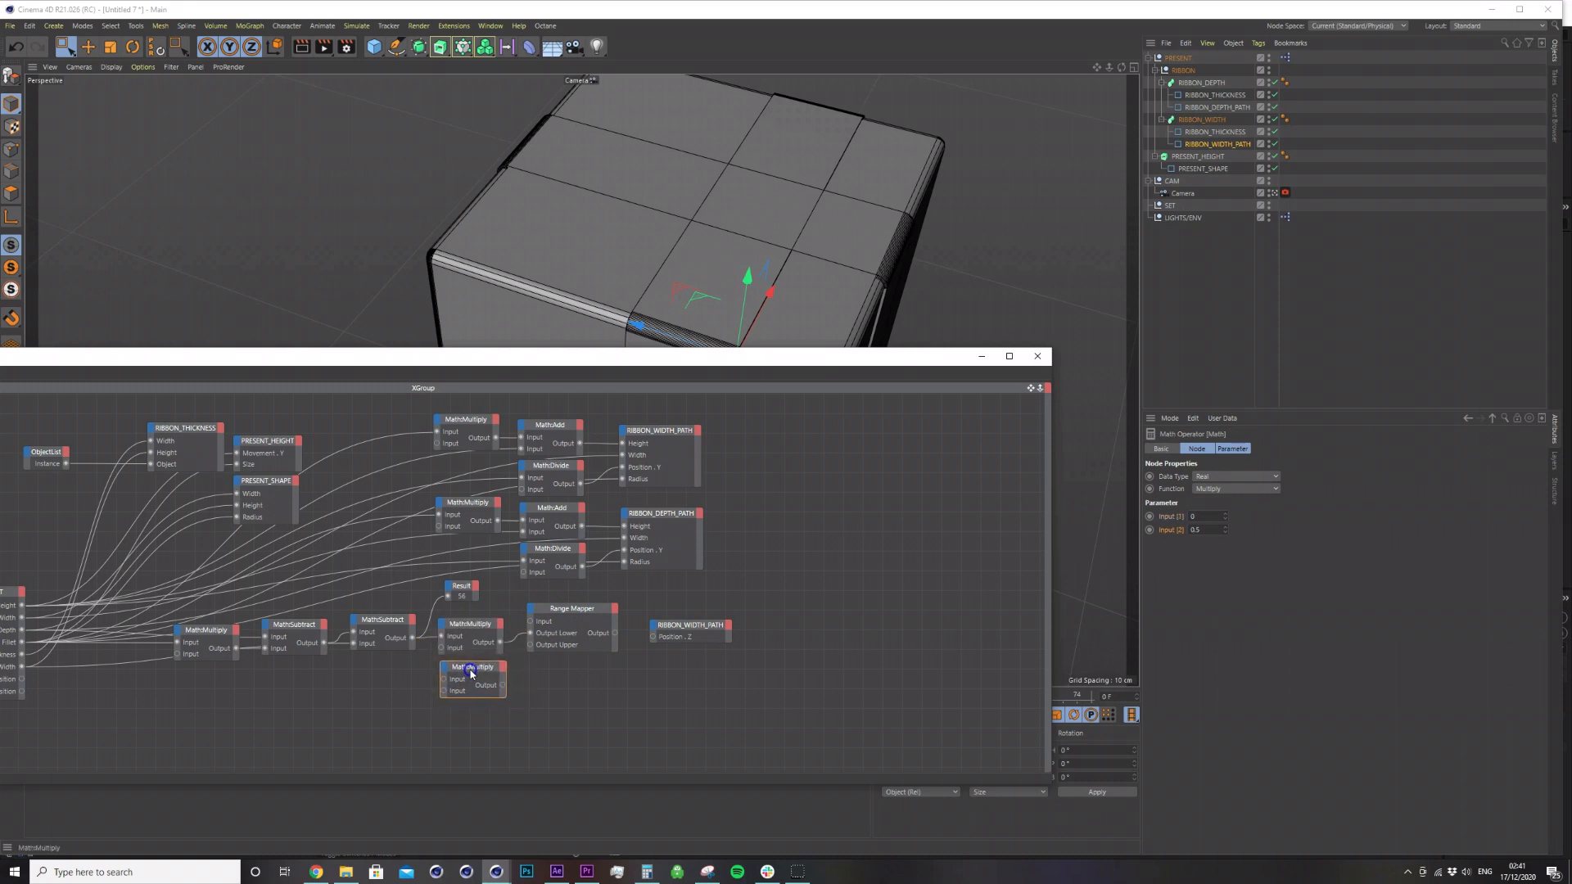
{"action": "left_click", "coordinate": [1186, 530]}
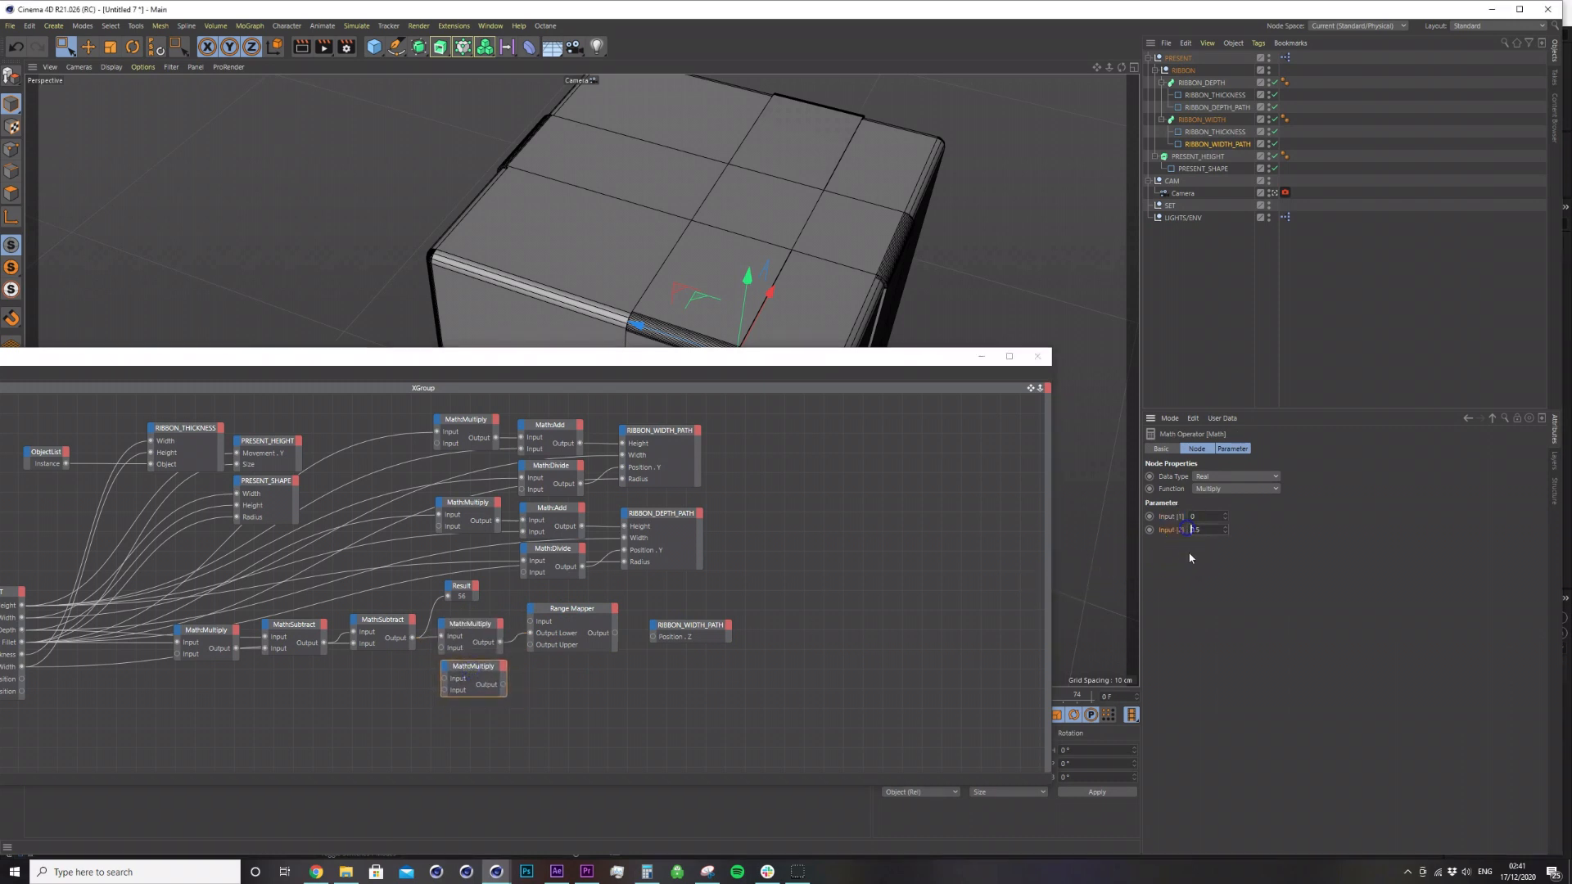
{"action": "type", "text": "-"}
Wire the second Subtract through the -0.5 Multiply into Output Upper, and the Range Mapper's output into RIBBON_WIDTH_PATH's Position.Z.
{"action": "left_click", "coordinate": [503, 686]}
{"action": "left_click_drag", "start_coordinate": [528, 646], "coordinate": [531, 645]}
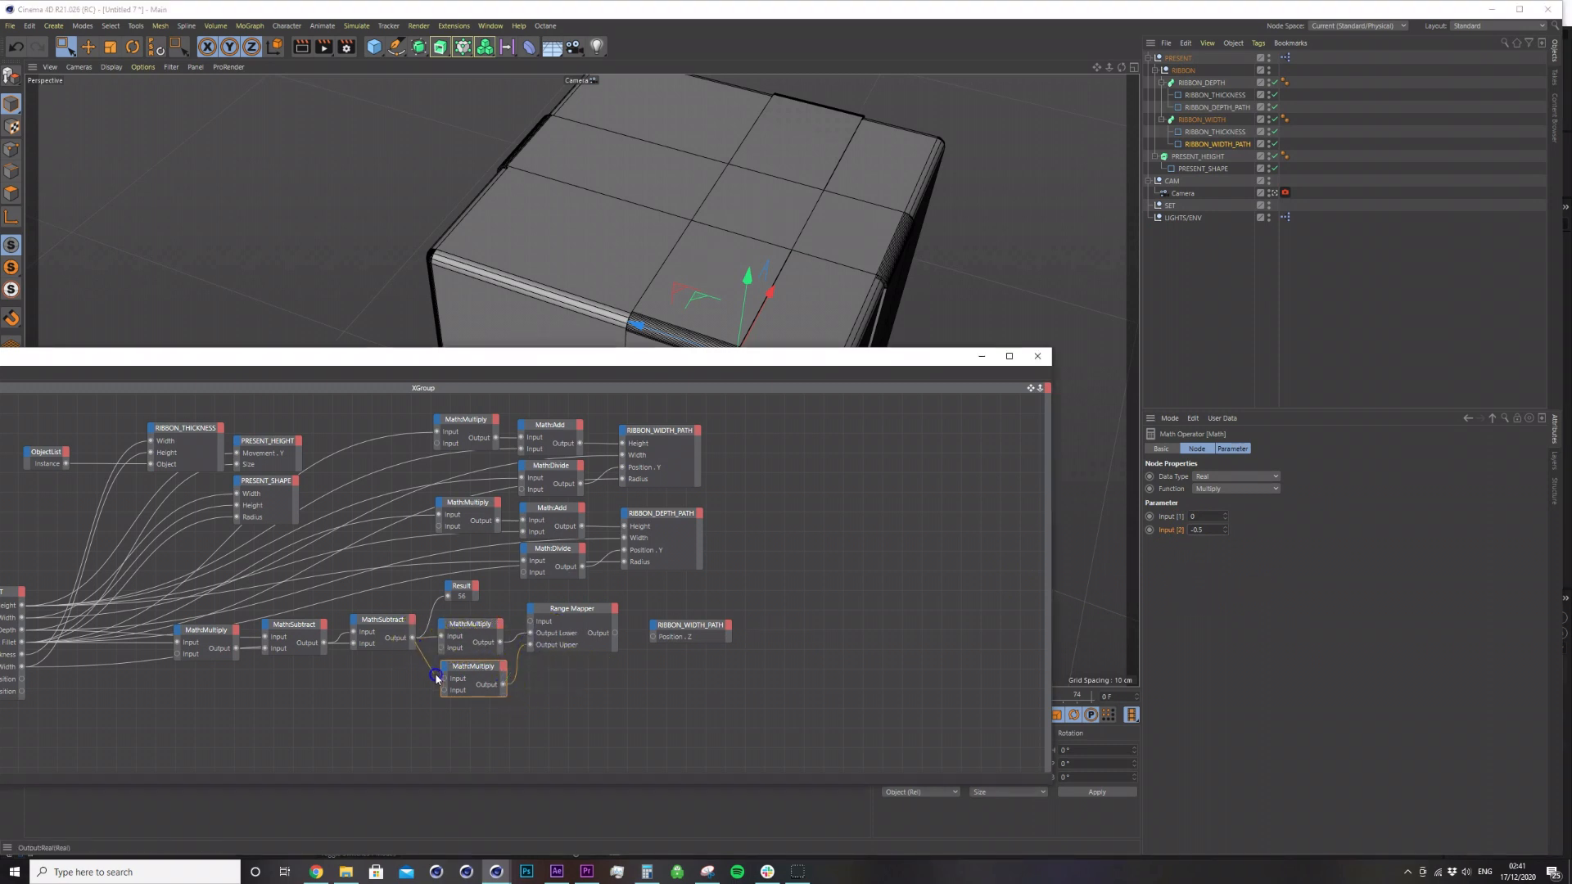
{"action": "left_click_drag", "start_coordinate": [446, 682], "coordinate": [444, 680]}
{"action": "left_click_drag", "start_coordinate": [656, 640], "coordinate": [657, 642]}
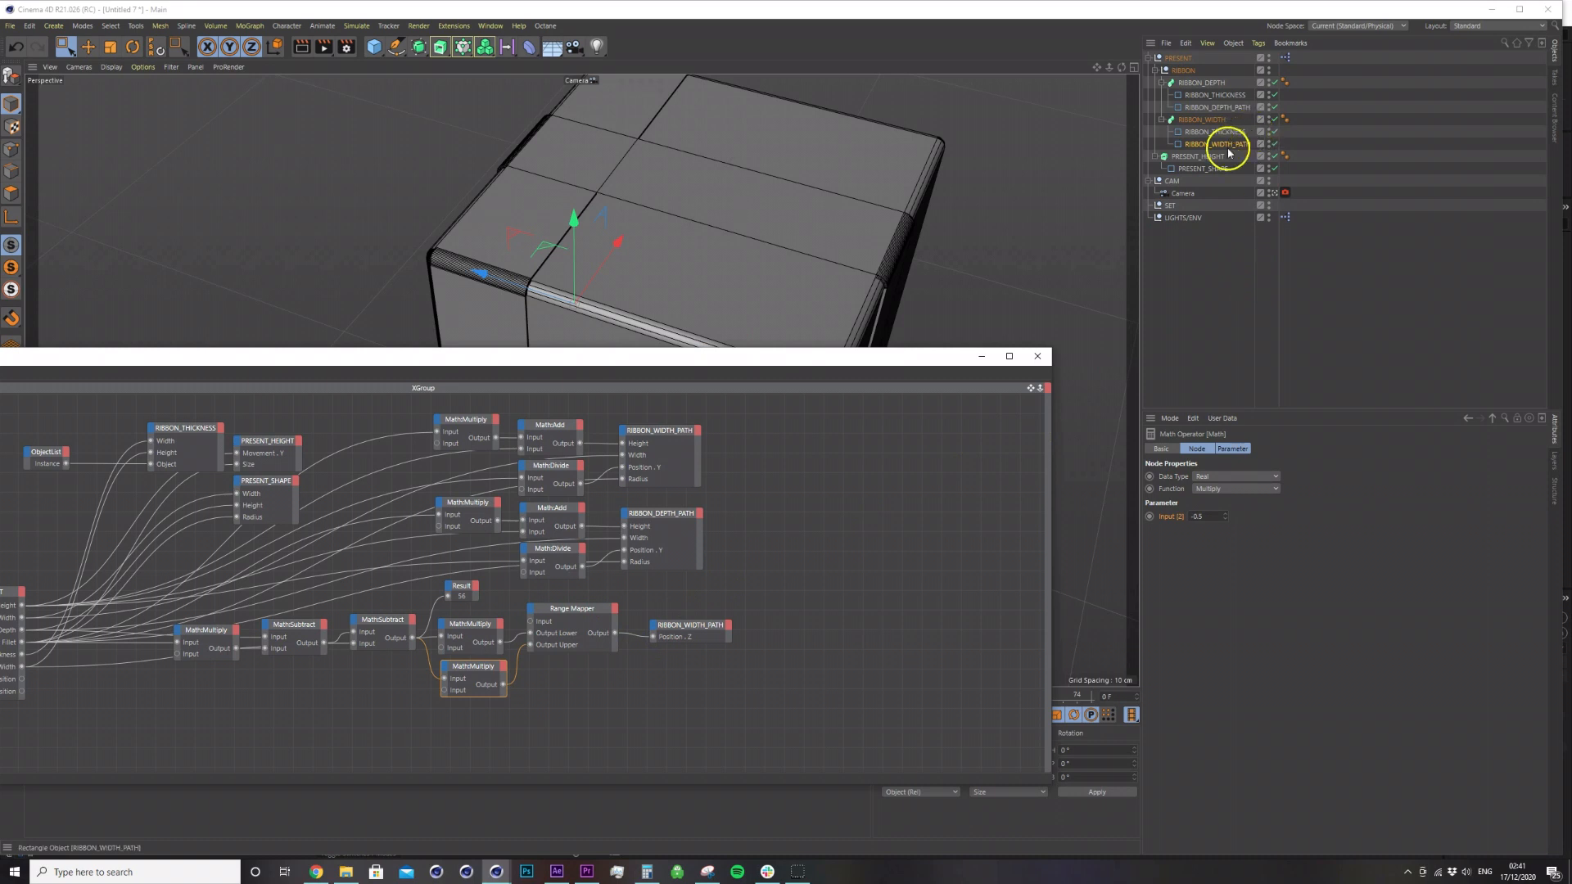
Try PRESENT's Ribbon Width Position slider, and connect its Ribbon Width Position port to the Range Mapper's Input.
{"action": "left_click", "coordinate": [1183, 58]}
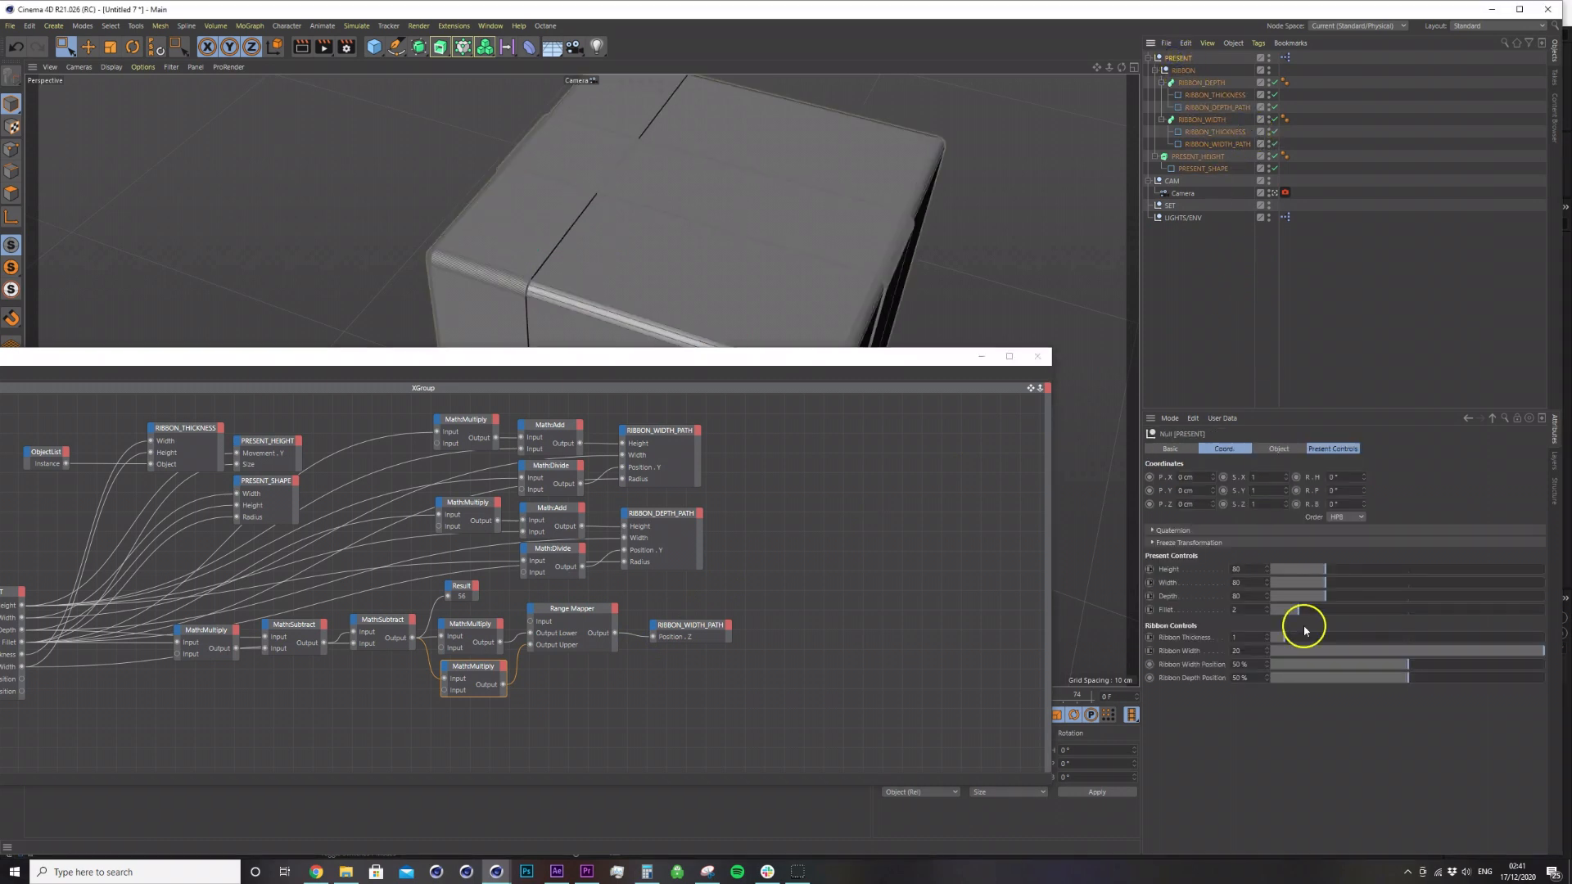
{"action": "left_click_drag", "start_coordinate": [1389, 672], "coordinate": [1416, 664]}
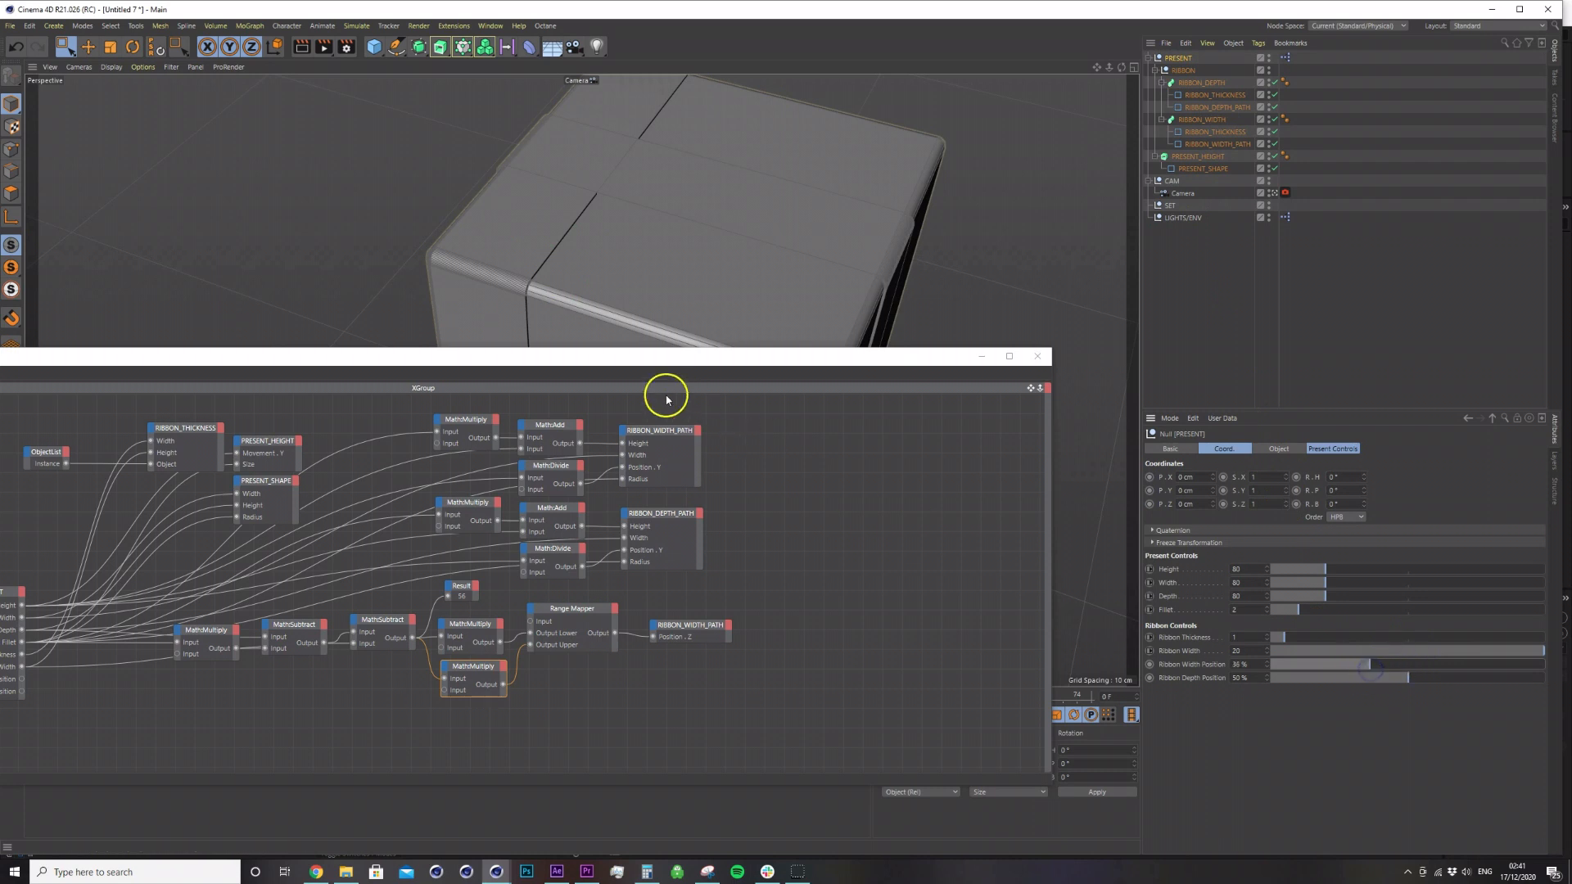
{"action": "left_click_drag", "start_coordinate": [618, 361], "coordinate": [800, 355]}
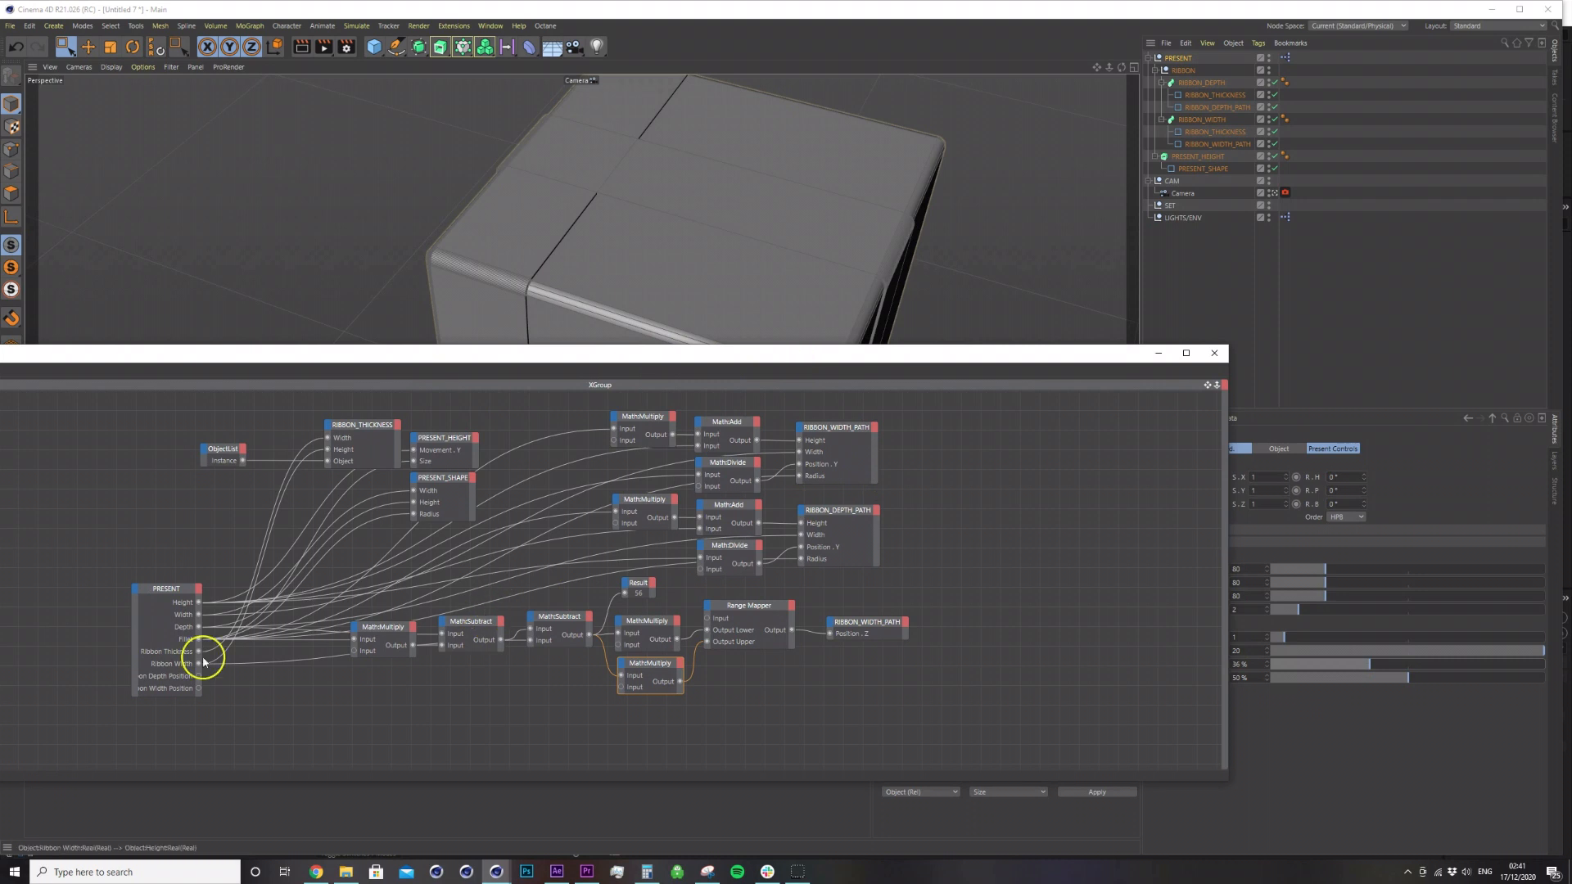
{"action": "left_click", "coordinate": [170, 590]}
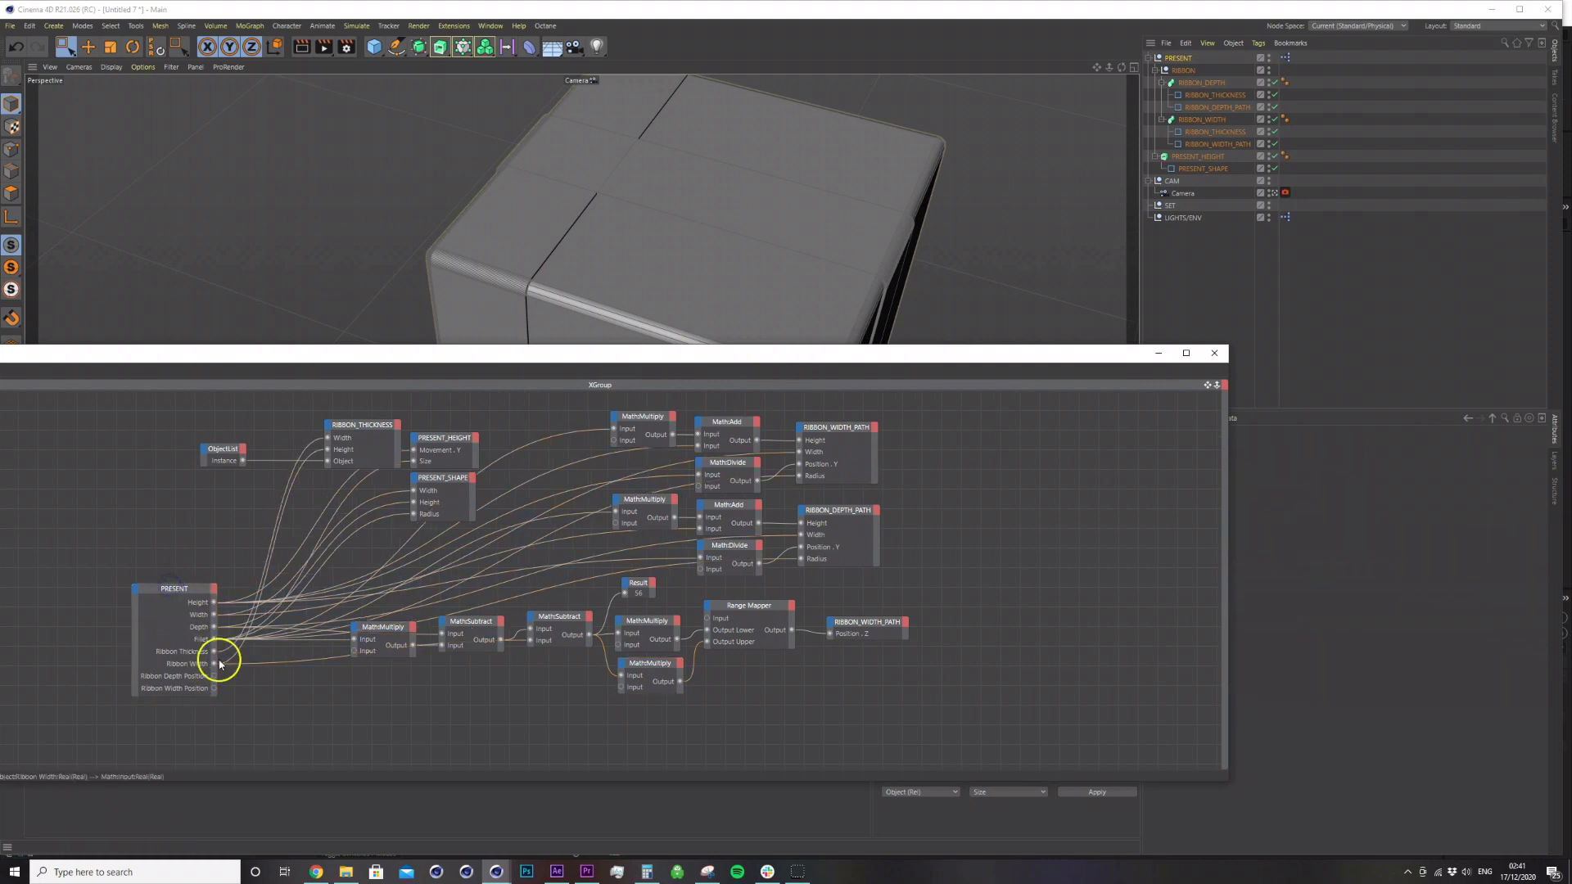
{"action": "left_click_drag", "start_coordinate": [215, 692], "coordinate": [709, 624]}
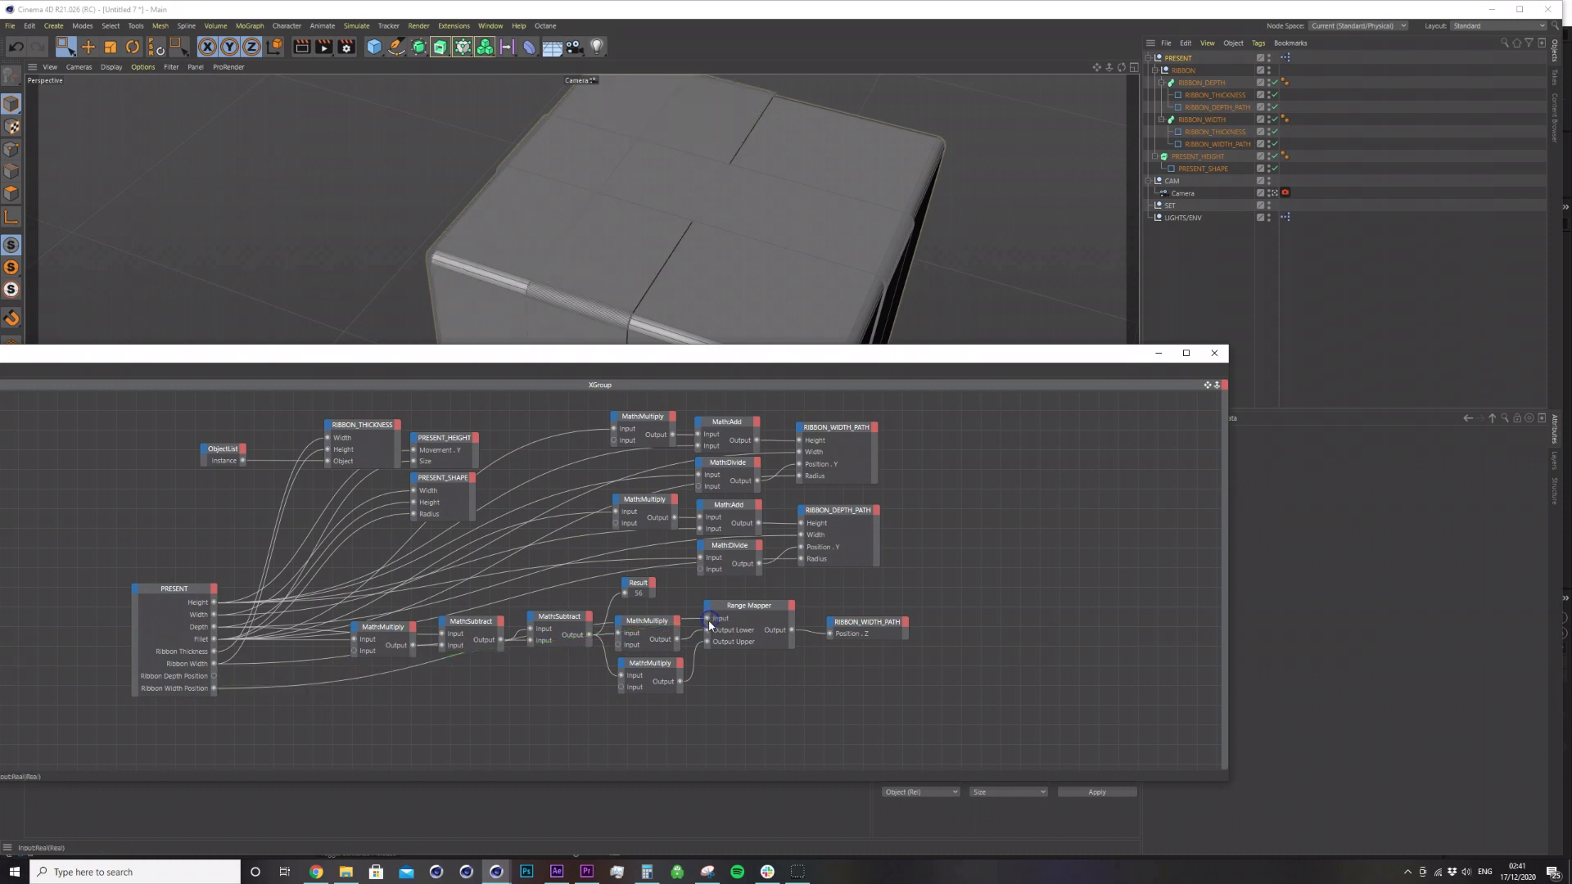
Test PRESENT's Ribbon Width Position and Width sliders, leaving Ribbon Width Position at 9 % and restoring Width to 80.
{"action": "left_click", "coordinate": [1170, 59]}
{"action": "left_click_drag", "start_coordinate": [1105, 353], "coordinate": [949, 355]}
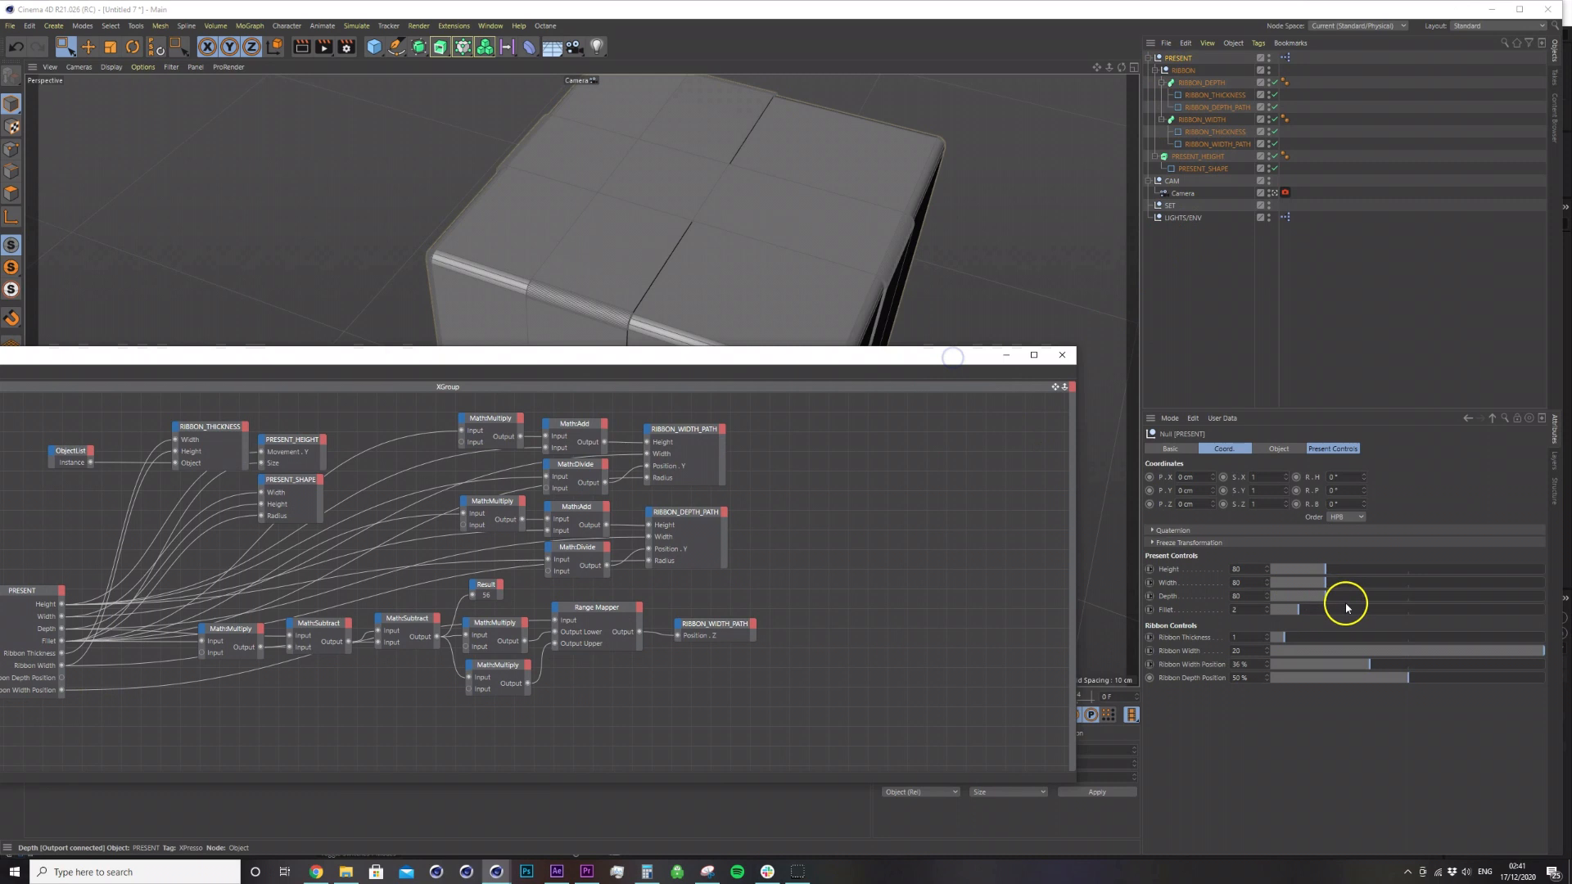
{"action": "left_click_drag", "start_coordinate": [1377, 666], "coordinate": [1375, 536]}
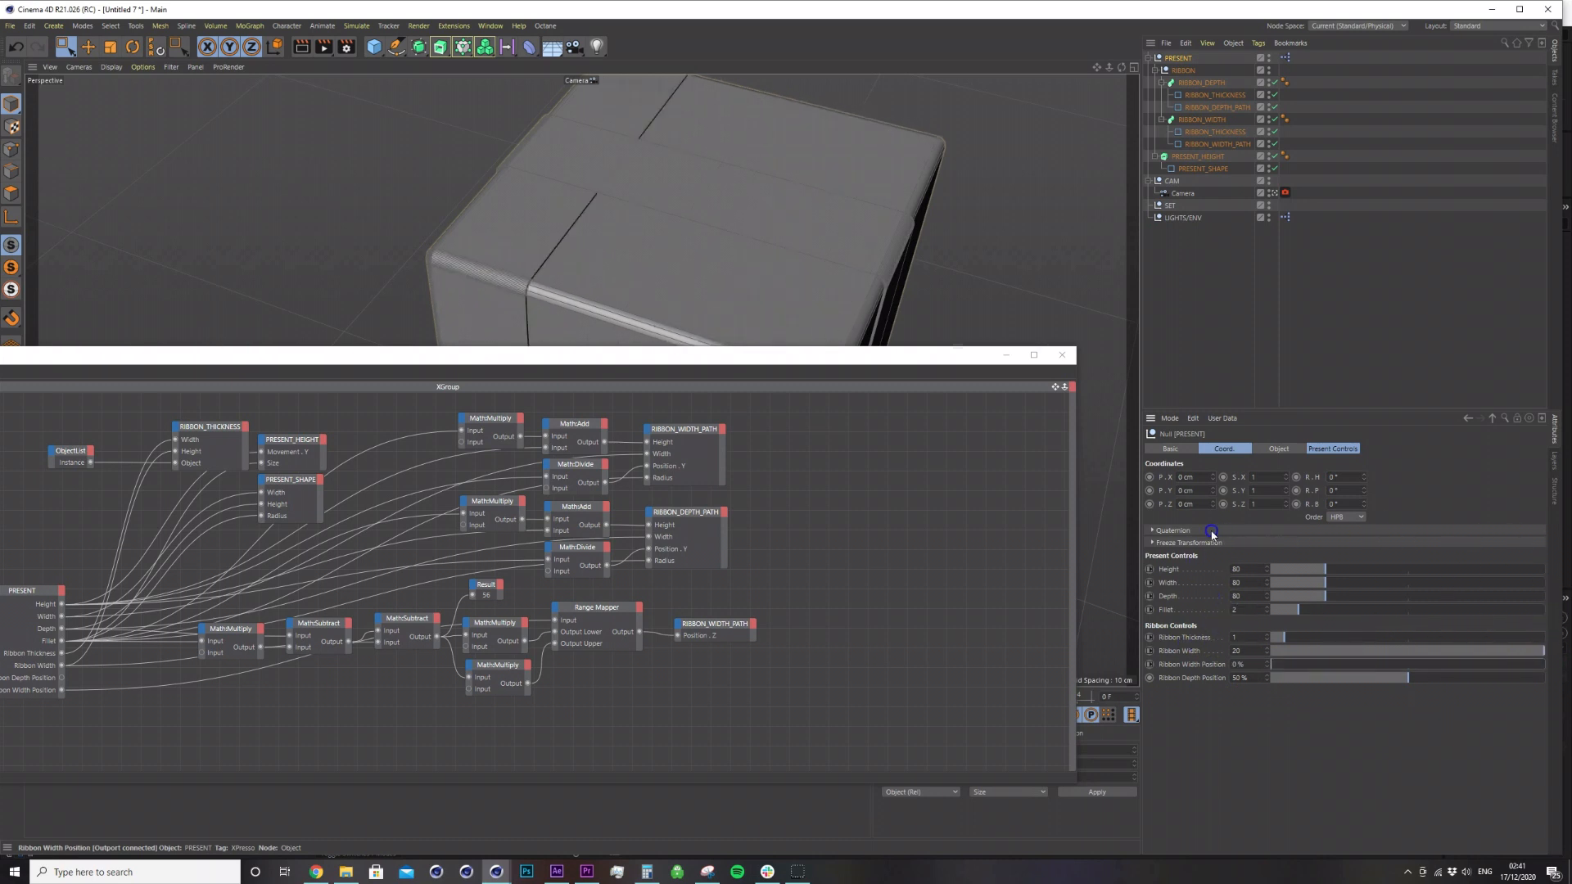
{"action": "left_click_drag", "start_coordinate": [1259, 532], "coordinate": [1412, 602]}
{"action": "key", "text": "ctrl+z"}
{"action": "left_click", "coordinate": [1248, 583]}
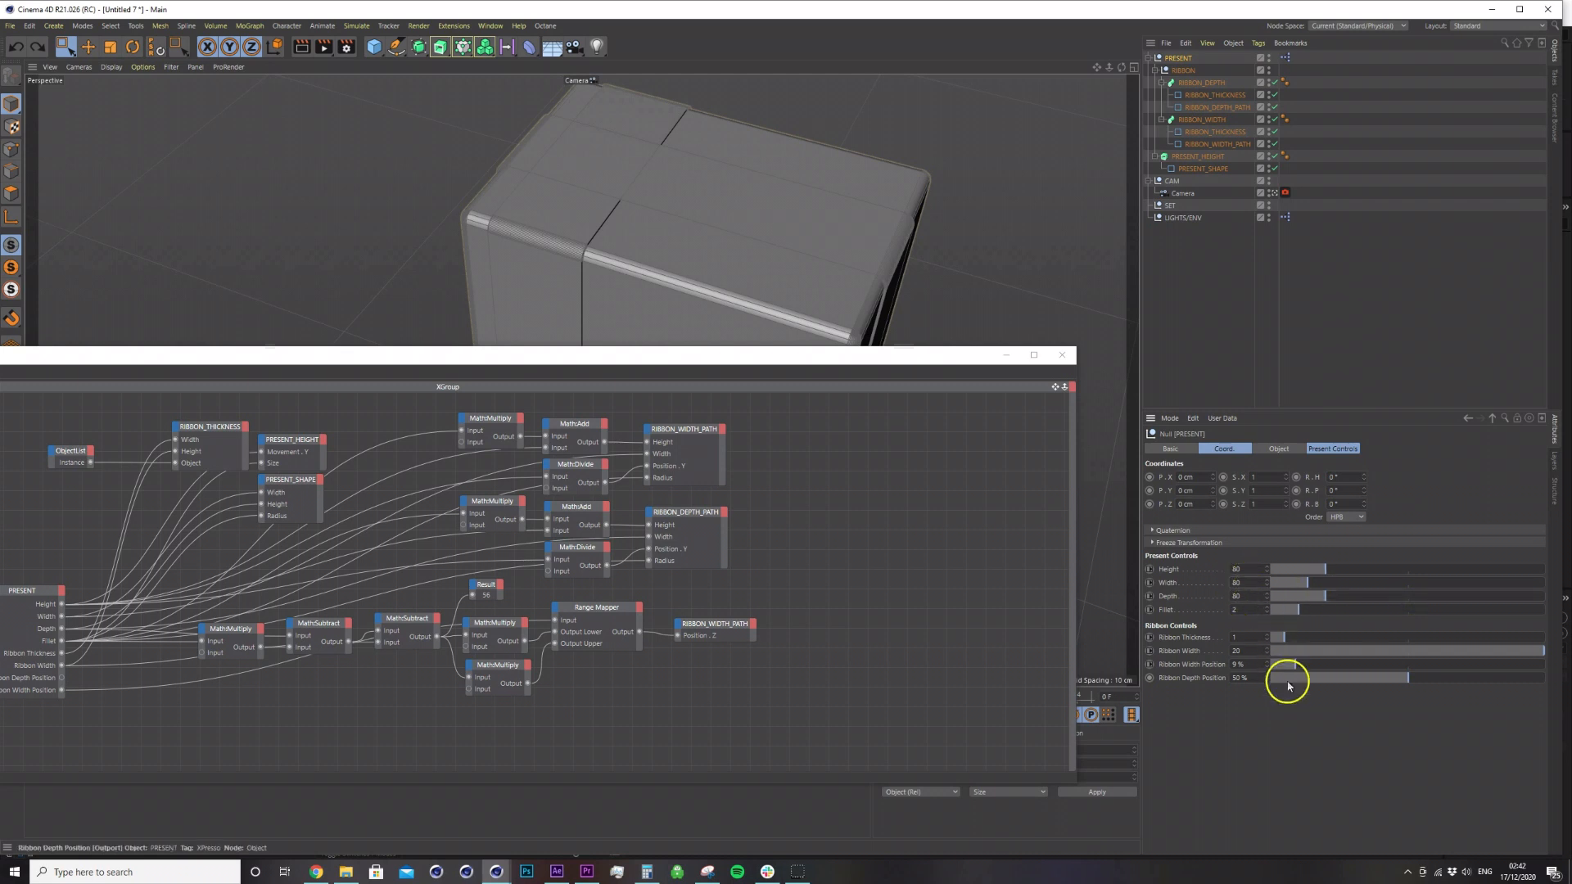
{"action": "left_click", "coordinate": [1313, 714]}
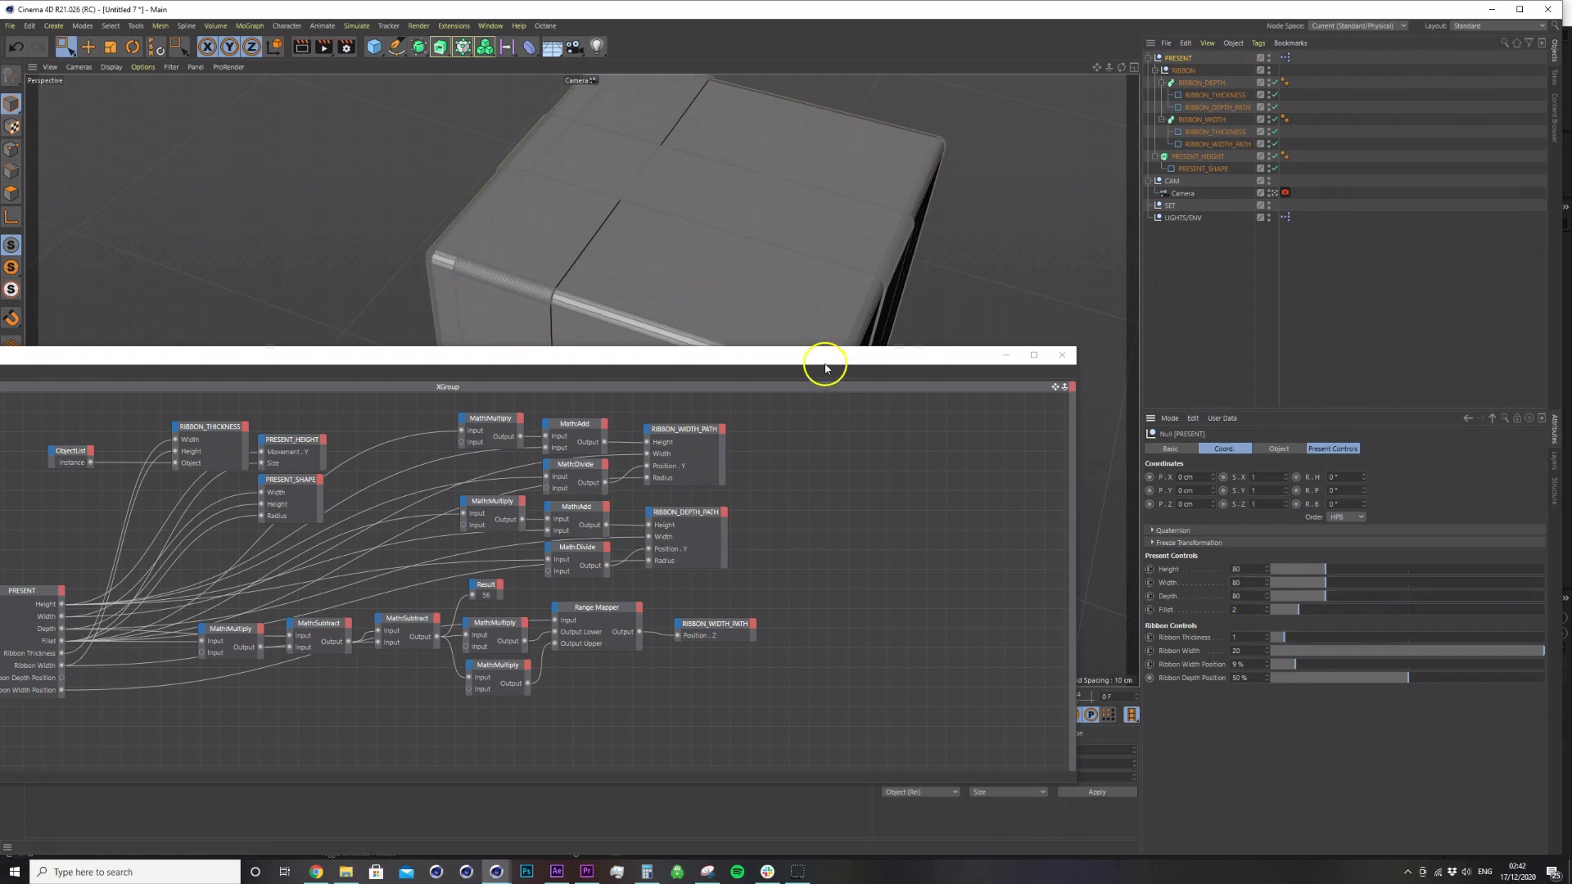
Delete the Result node and line up the two Multiply nodes in front of the Range Mapper in the XPresso graph.
{"action": "left_click_drag", "start_coordinate": [825, 368], "coordinate": [988, 297]}
{"action": "left_click", "coordinate": [871, 552]}
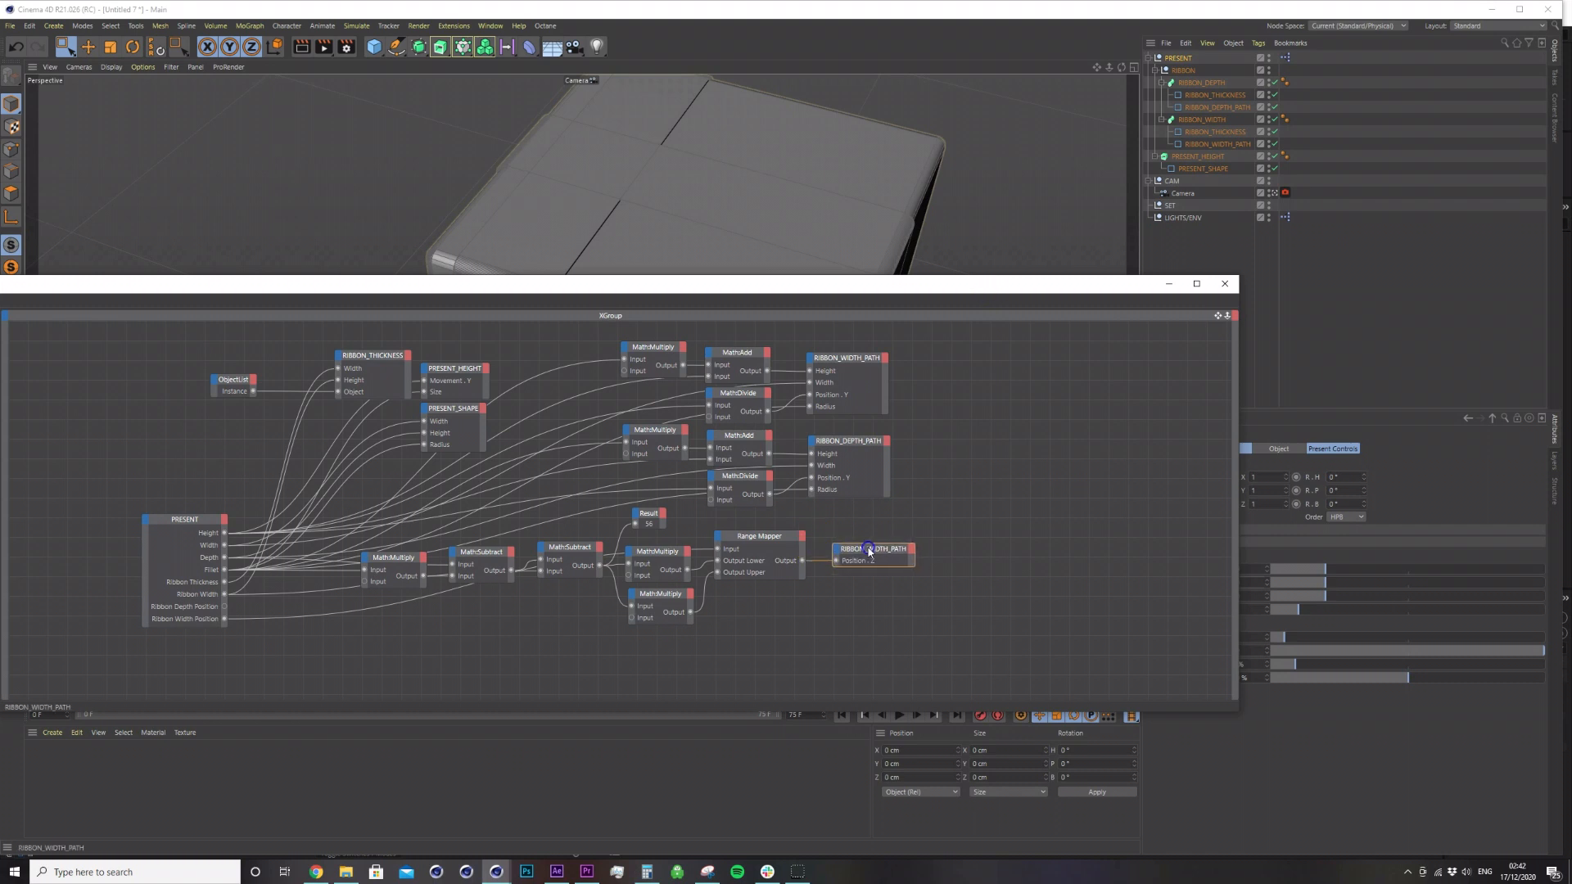
{"action": "left_click", "coordinate": [644, 519]}
{"action": "key", "text": "Delete"}
{"action": "left_click", "coordinate": [668, 568]}
{"action": "left_click_drag", "start_coordinate": [656, 652], "coordinate": [670, 529]}
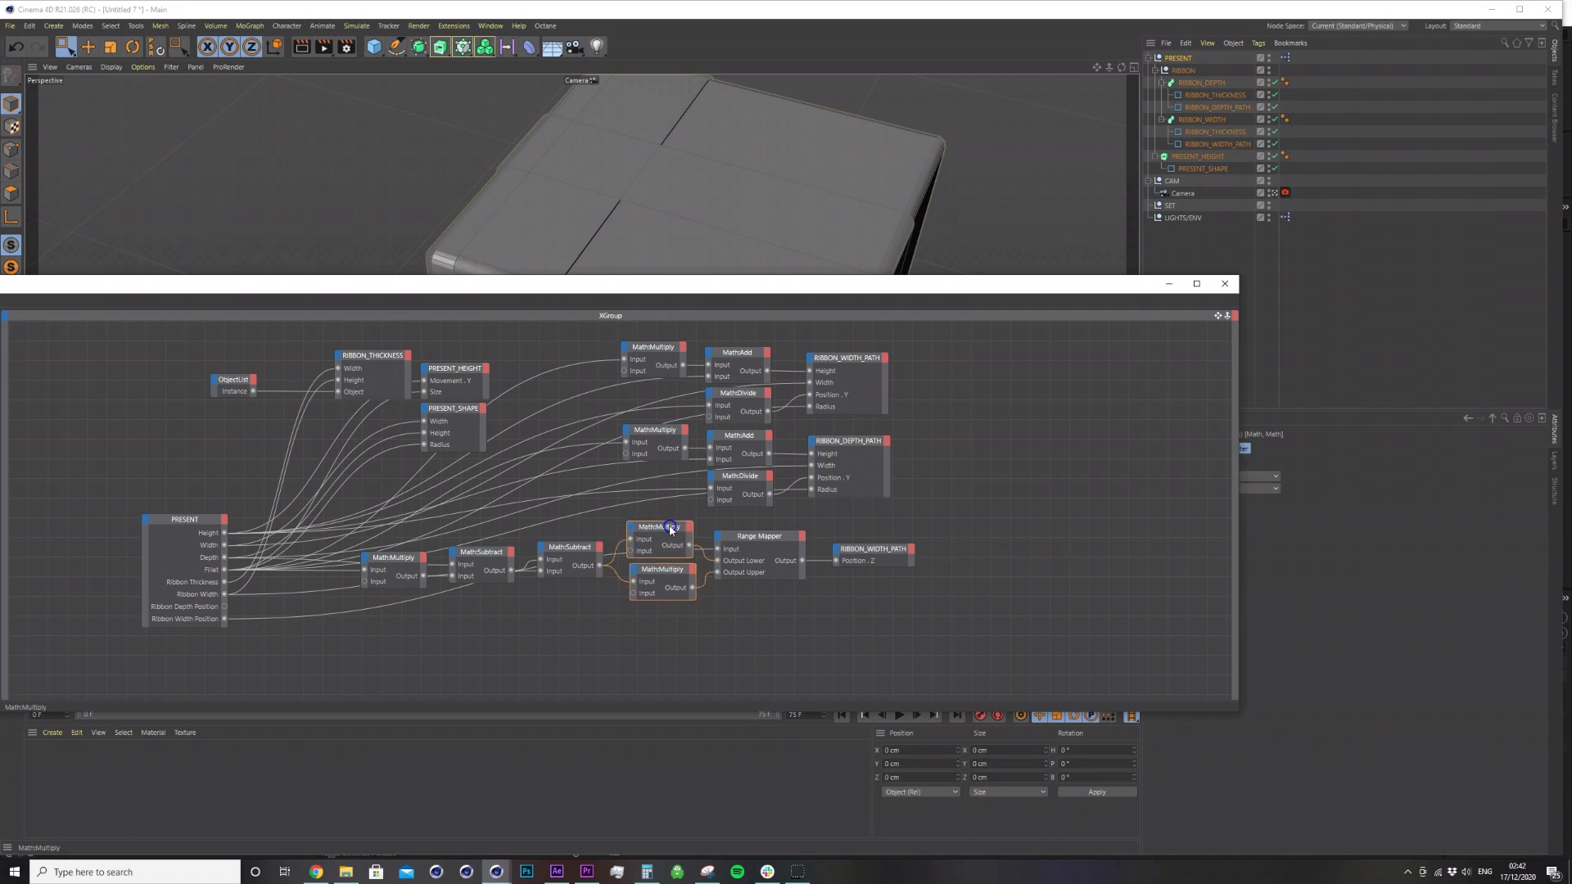
Duplicate the whole width-position node chain, from the first Multiply to RIBBON_WIDTH_PATH, directly below the original.
{"action": "left_click_drag", "start_coordinate": [857, 293], "coordinate": [867, 235]}
{"action": "left_click_drag", "start_coordinate": [376, 596], "coordinate": [880, 475]}
{"action": "left_click_drag", "start_coordinate": [665, 473], "coordinate": [671, 549], "text": "ctrl"}
{"action": "left_click", "coordinate": [989, 528]}
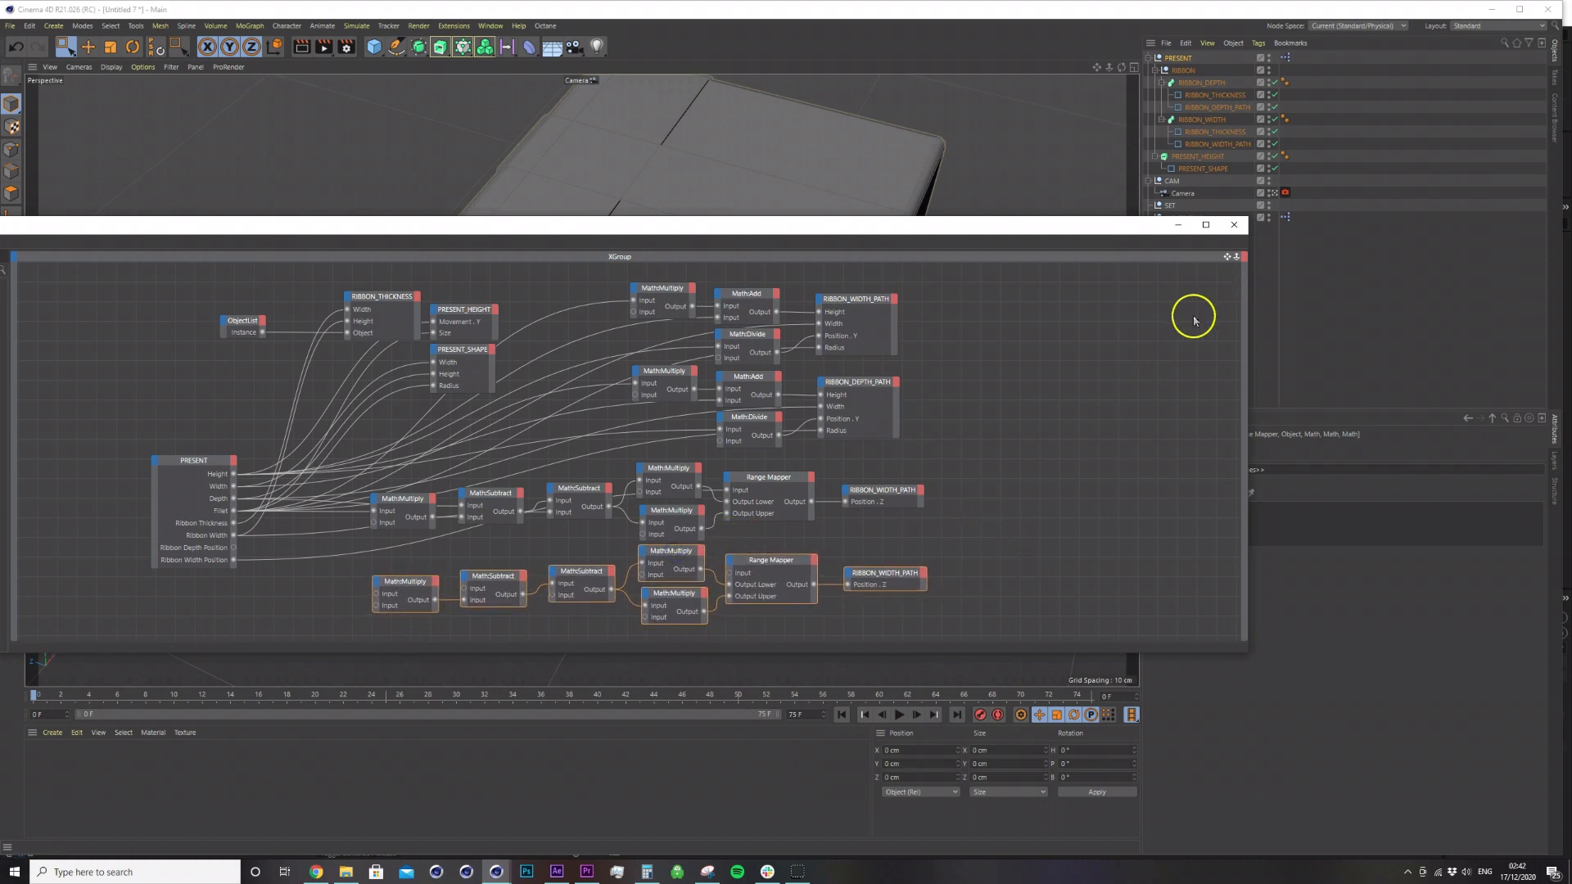
Replace the object referenced by the copied RIBBON_WIDTH_PATH node with RIBBON_DEPTH_PATH.
{"action": "left_click", "coordinate": [1231, 109]}
{"action": "left_click", "coordinate": [1001, 476]}
{"action": "left_click_drag", "start_coordinate": [904, 582], "coordinate": [905, 583]}
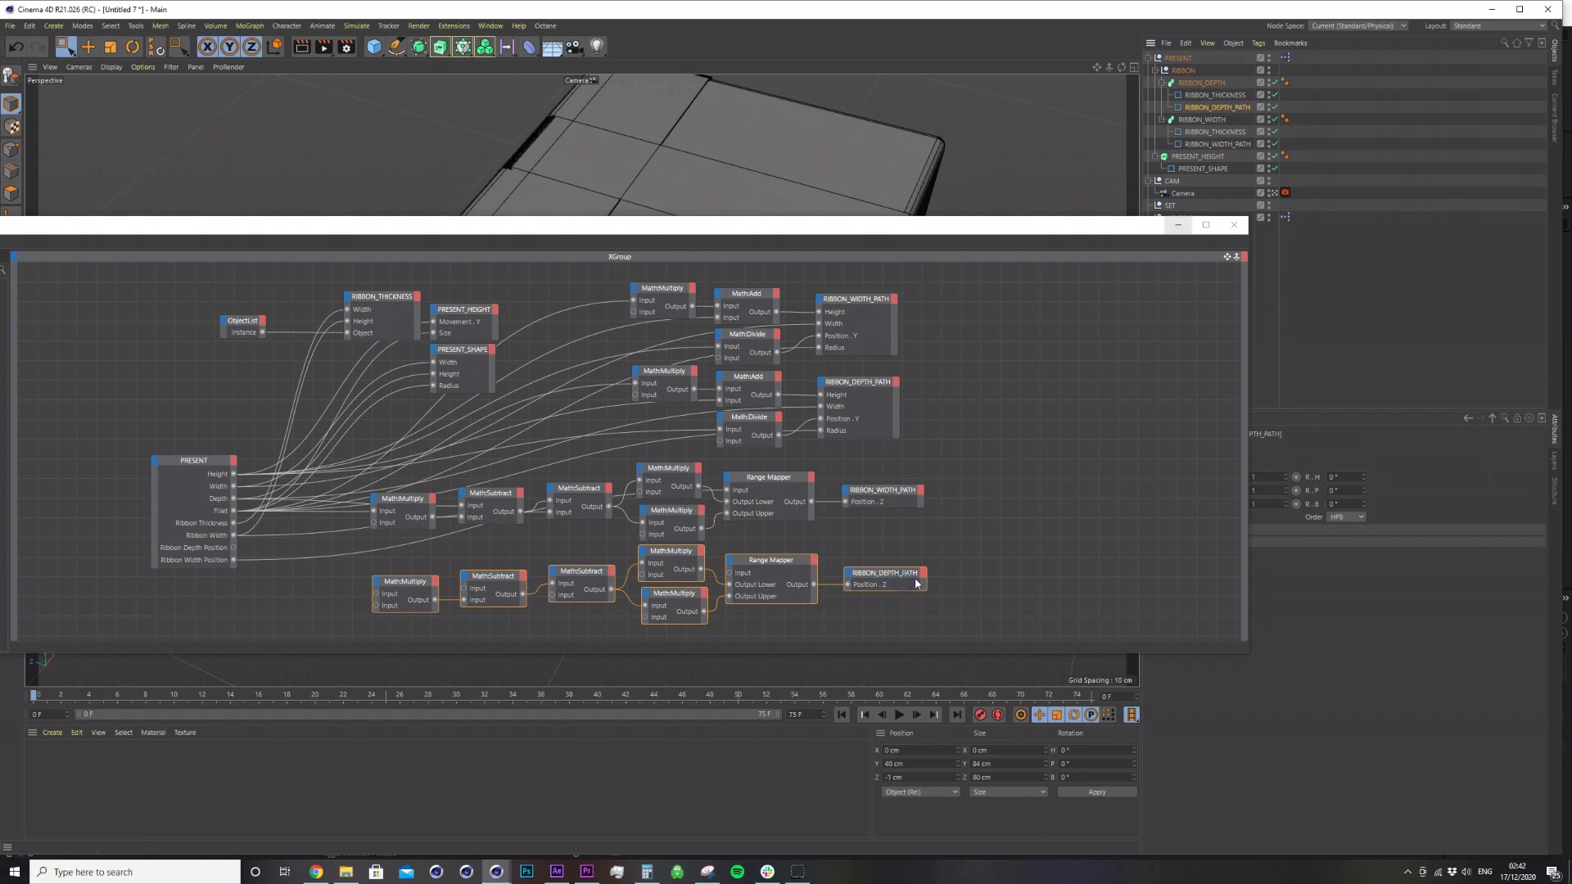
Wire PRESENT's Fillet into the copied chain's Multiply and its size output into the first copied Subtract, following the original chain.
{"action": "left_click", "coordinate": [400, 505]}
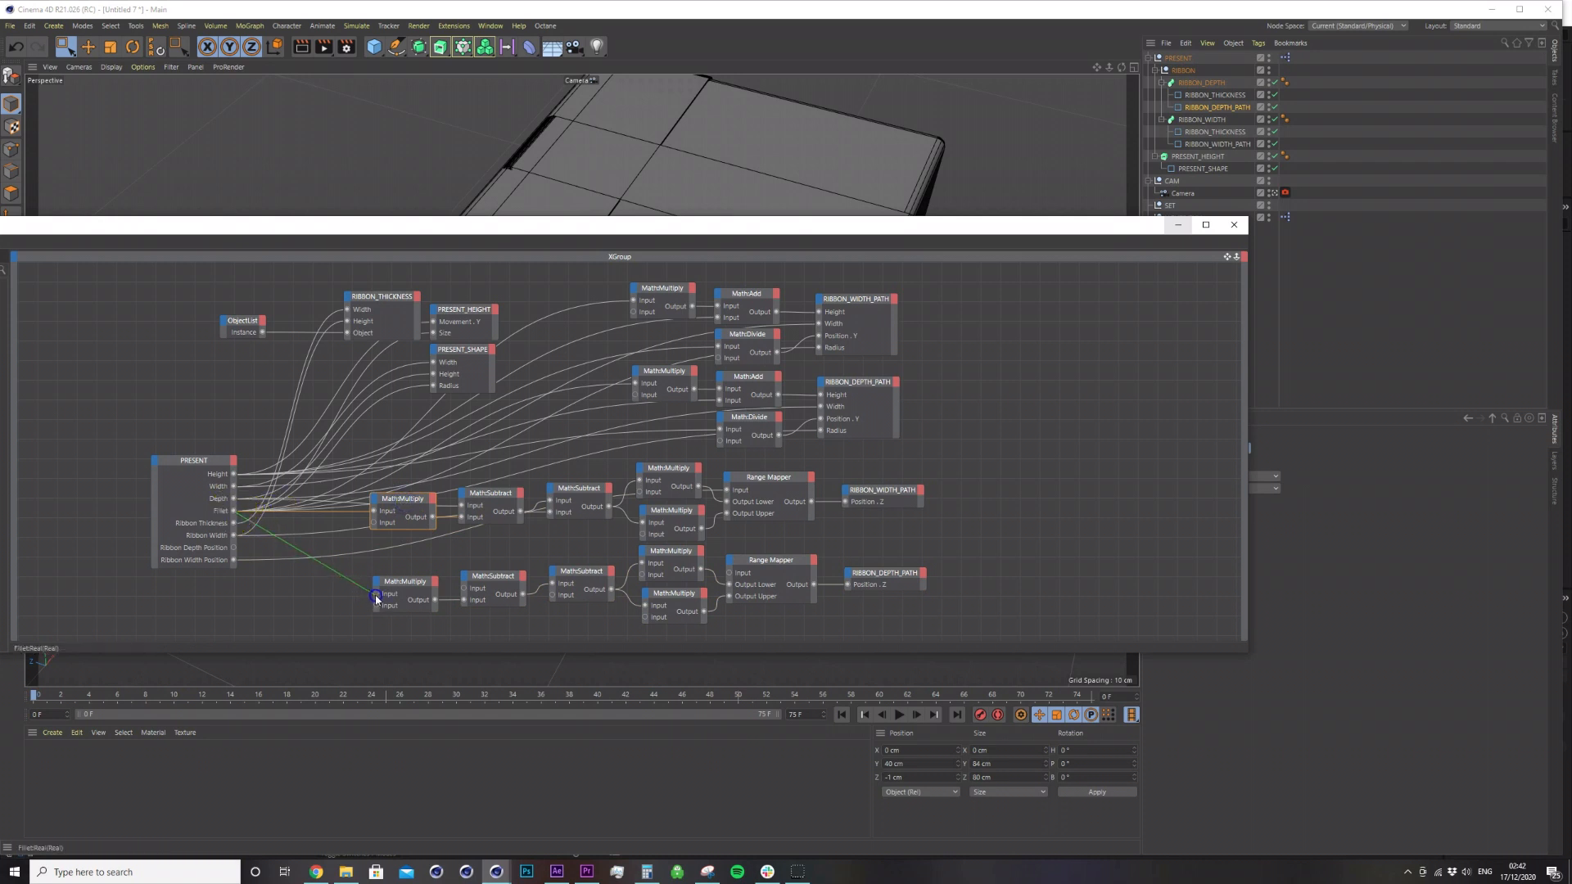
{"action": "left_click_drag", "start_coordinate": [377, 598], "coordinate": [378, 597]}
{"action": "left_click", "coordinate": [494, 498]}
{"action": "left_click", "coordinate": [253, 500]}
{"action": "left_click_drag", "start_coordinate": [436, 588], "coordinate": [465, 592]}
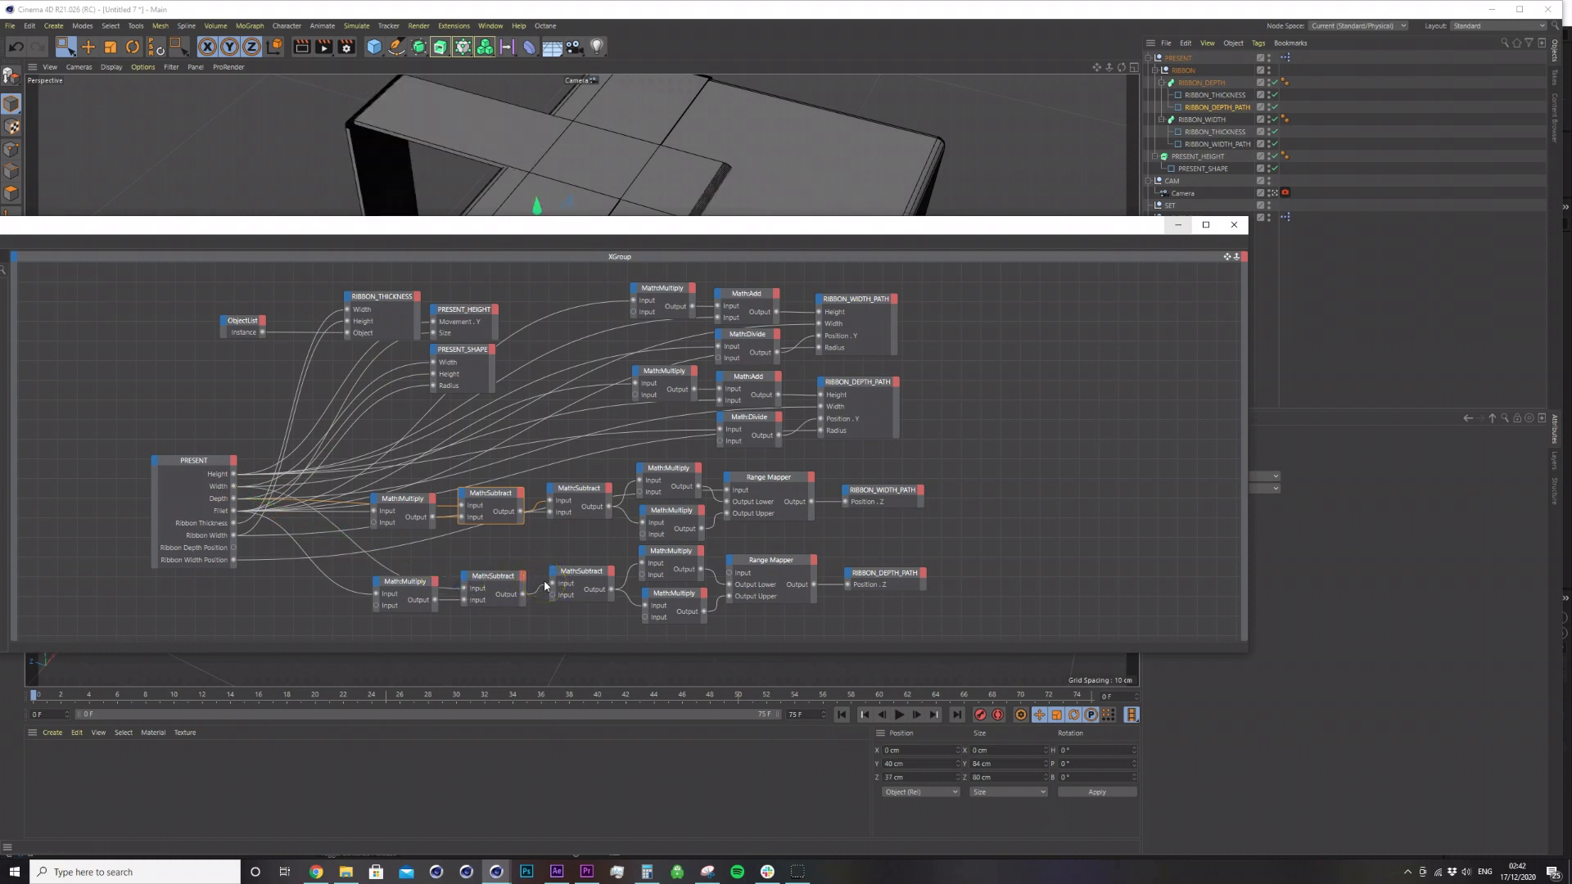
Connect PRESENT's Ribbon Width to the second copied Subtract's second input, and Ribbon Depth Position to the copied Range Mapper's Input.
{"action": "left_click", "coordinate": [588, 577]}
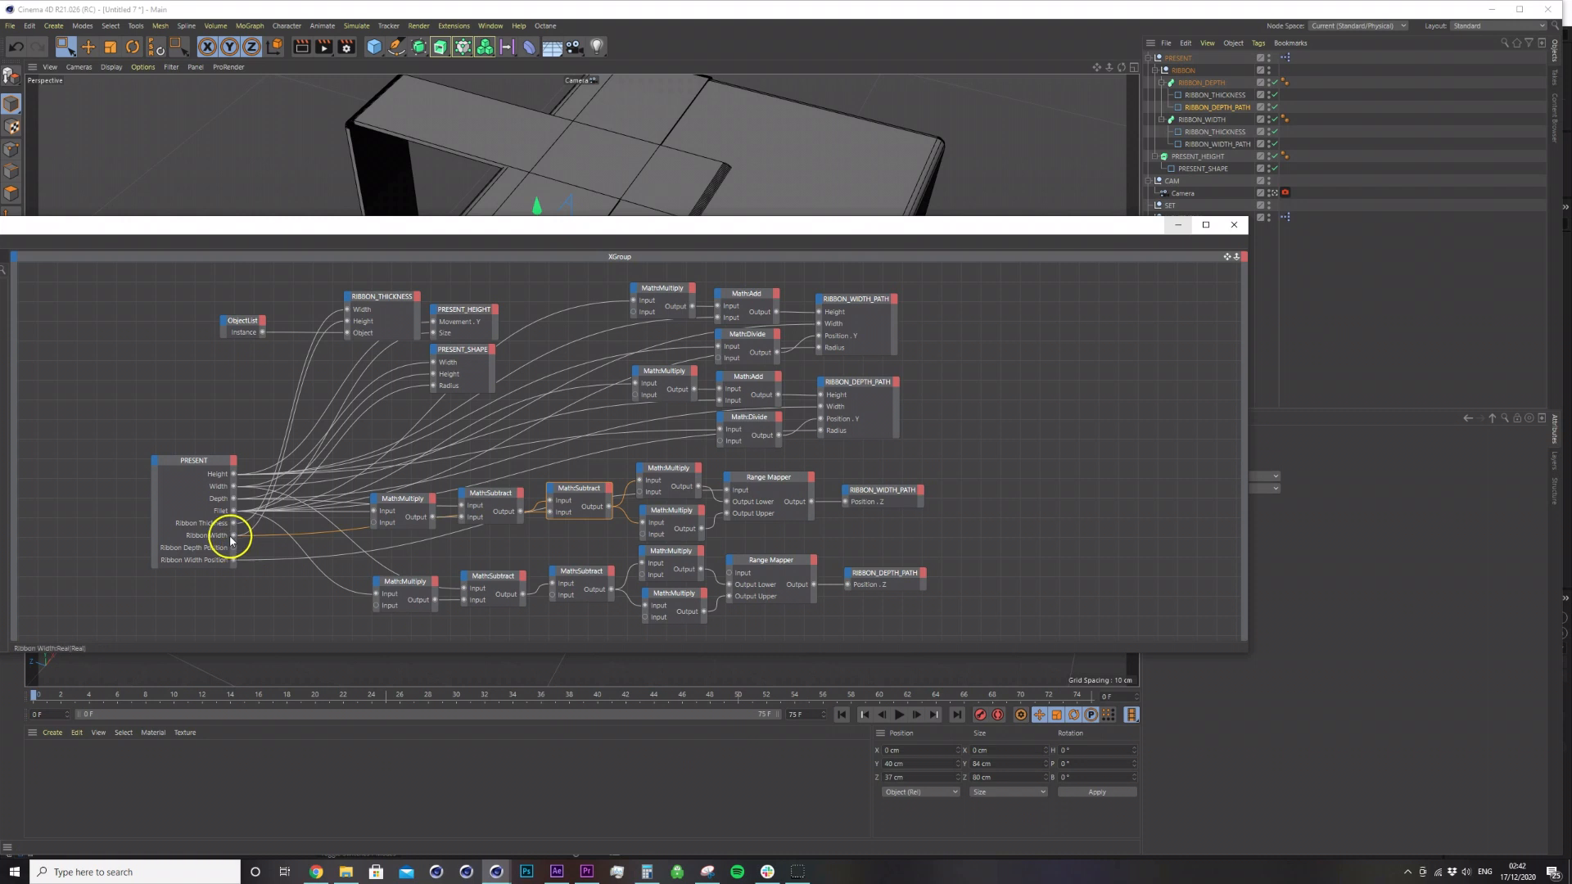
{"action": "left_click_drag", "start_coordinate": [233, 536], "coordinate": [553, 584]}
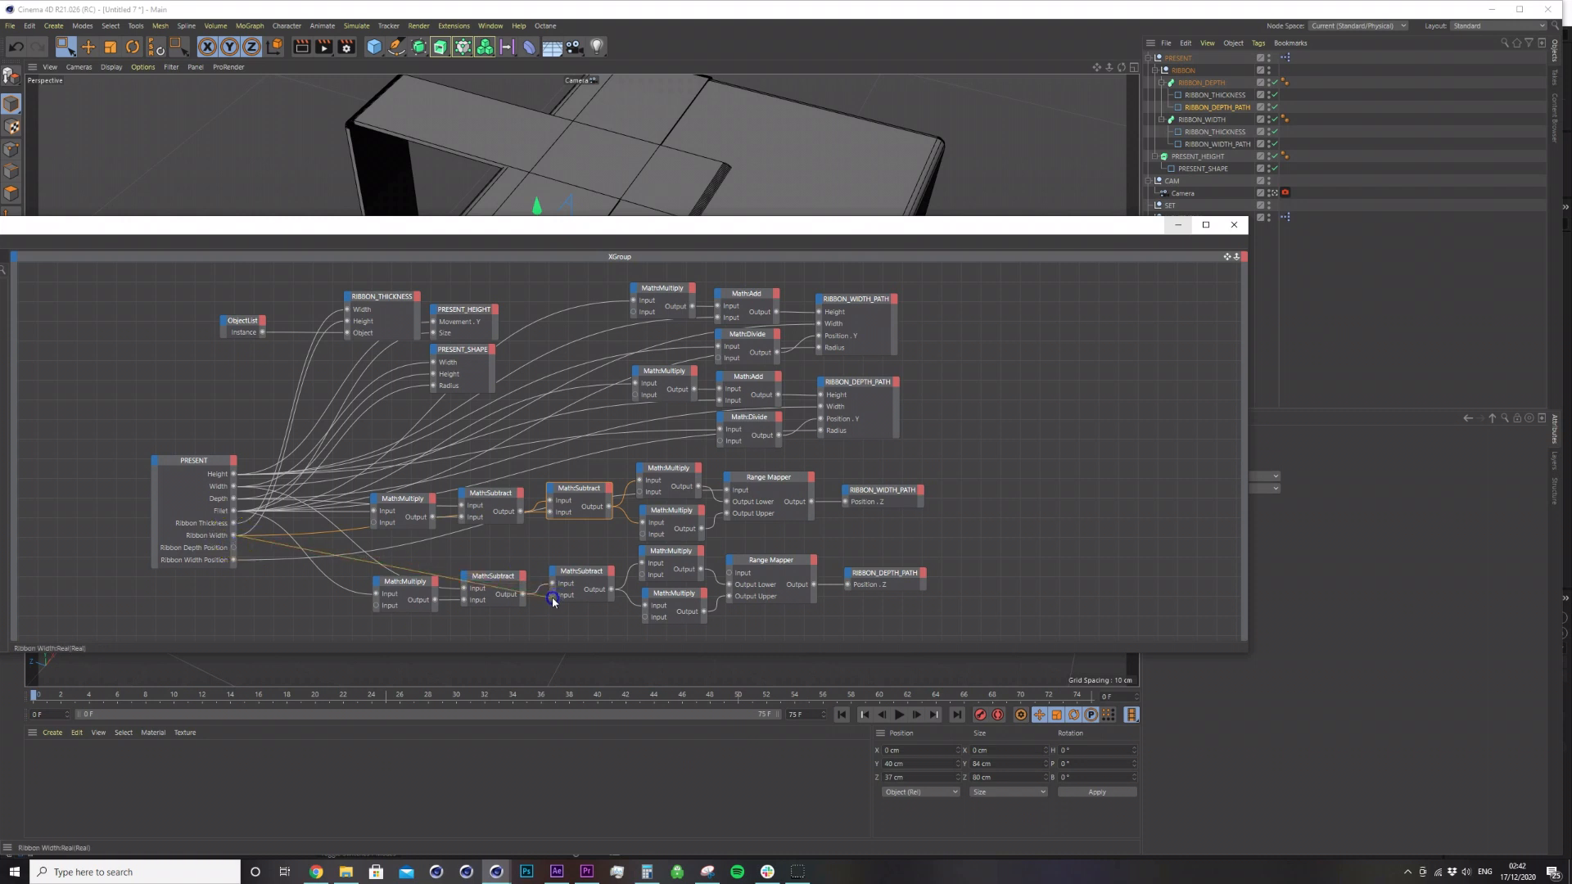
{"action": "left_click_drag", "start_coordinate": [553, 597], "coordinate": [553, 597]}
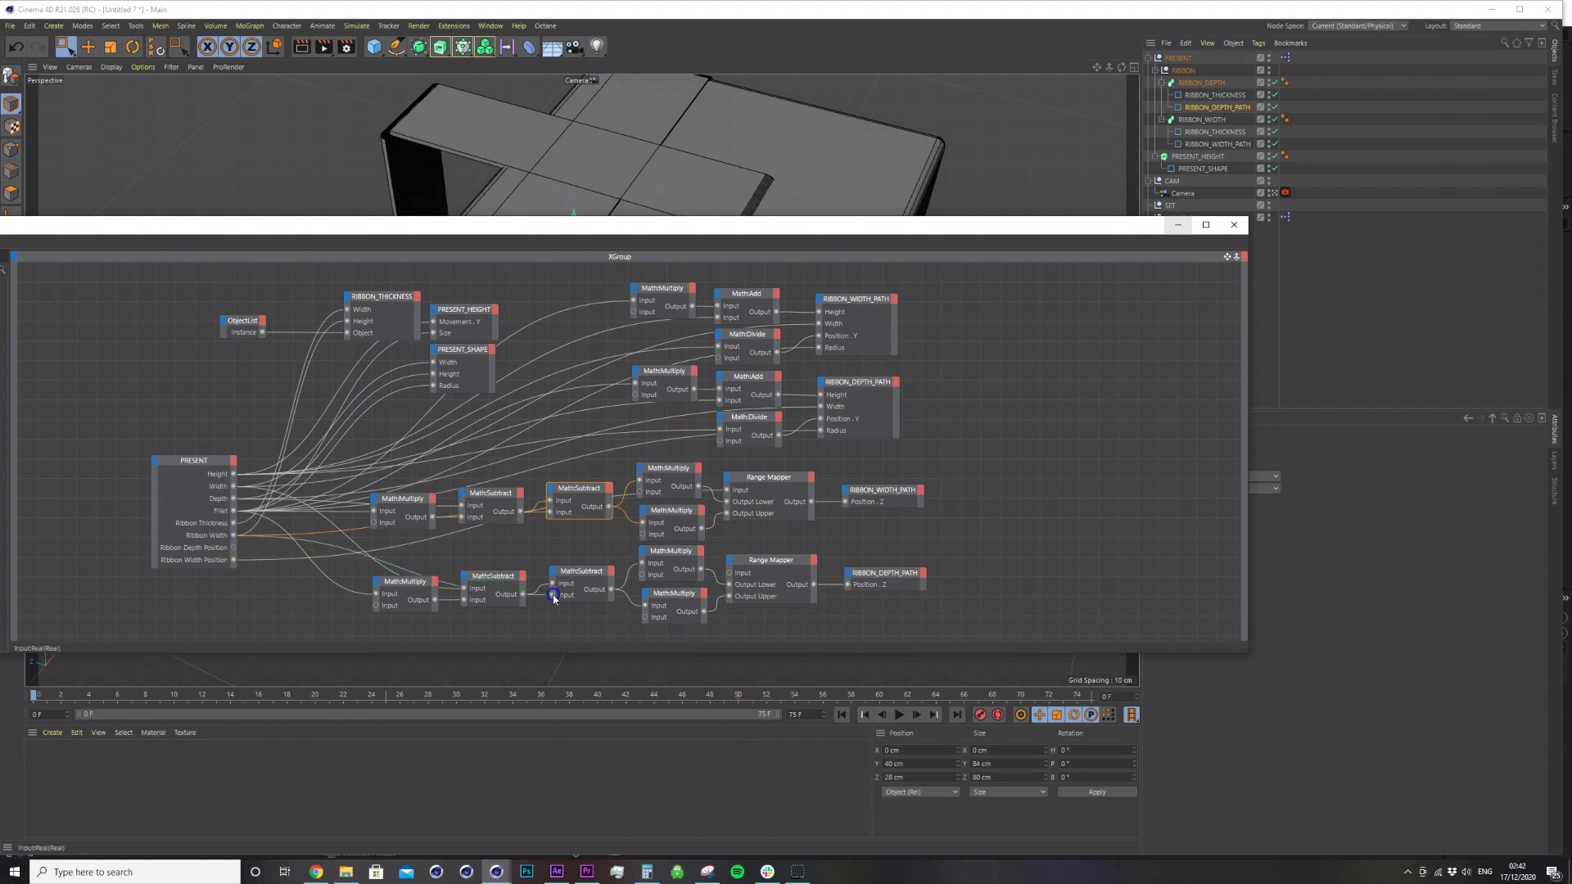
{"action": "left_click", "coordinate": [655, 600]}
{"action": "left_click", "coordinate": [759, 560]}
{"action": "left_click_drag", "start_coordinate": [233, 548], "coordinate": [732, 577]}
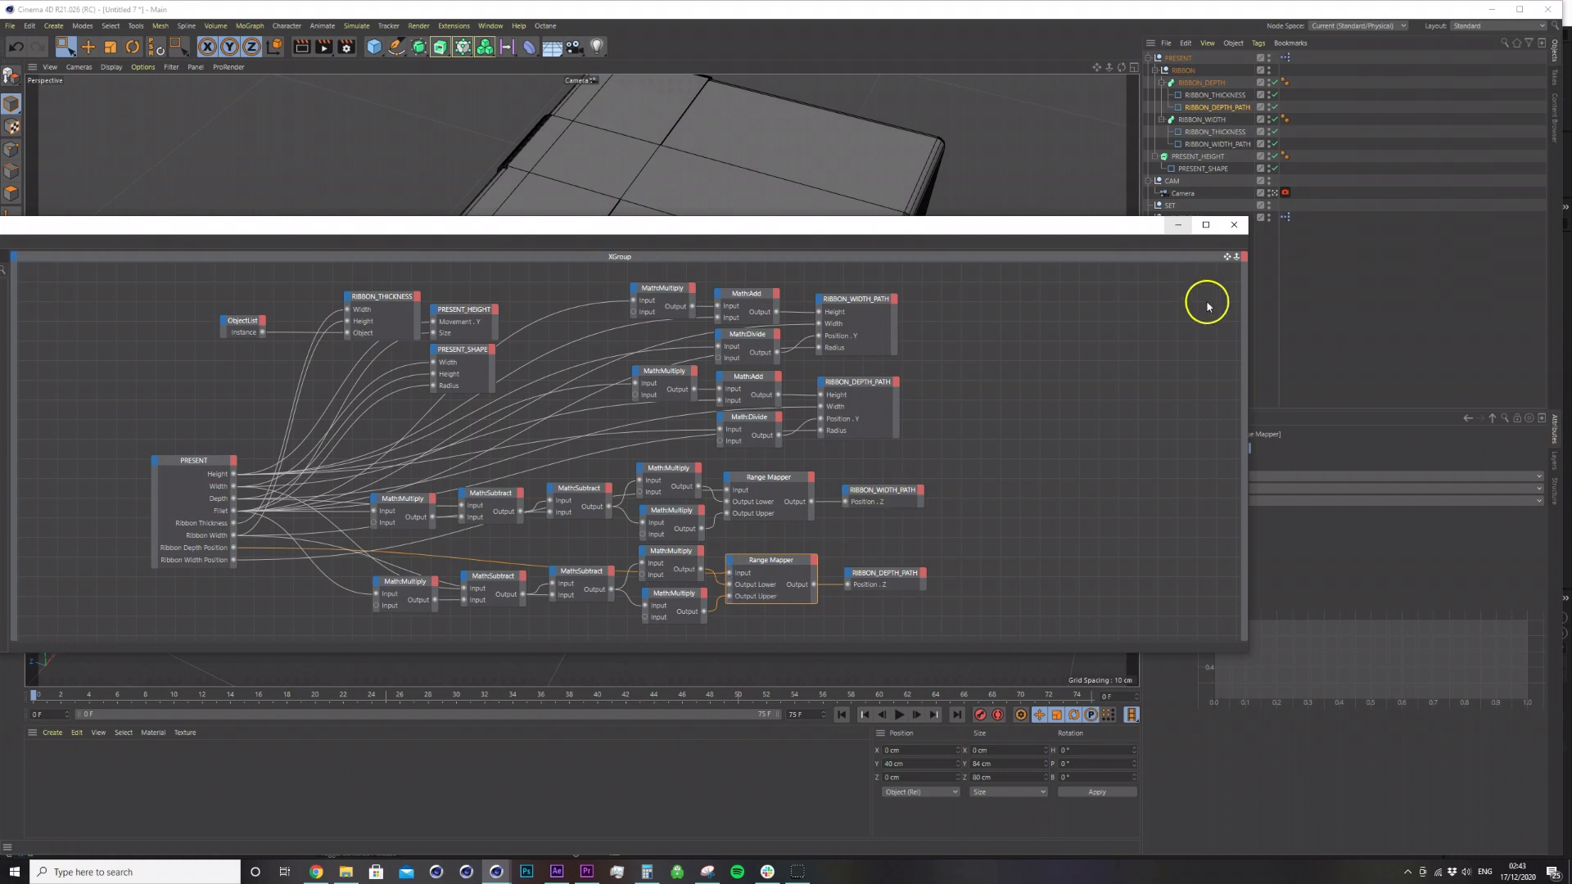
Test PRESENT's ribbon position sliders, taking Ribbon Width Position to 0 % and Ribbon Depth Position to 12 %.
{"action": "left_click", "coordinate": [1178, 226]}
{"action": "left_click", "coordinate": [1199, 83]}
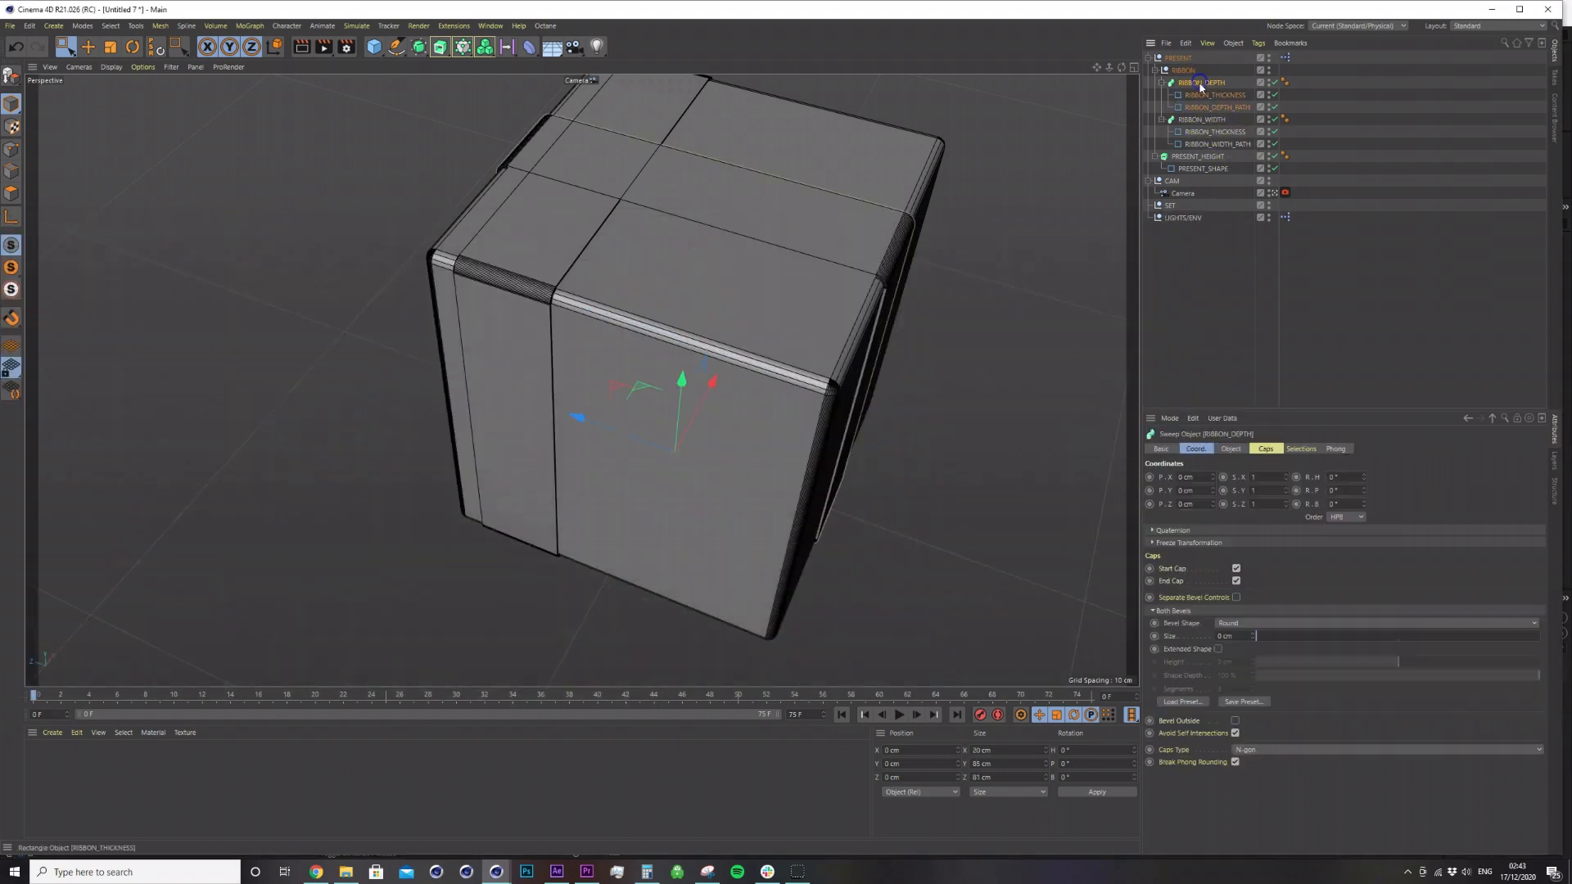
{"action": "left_click", "coordinate": [1178, 57]}
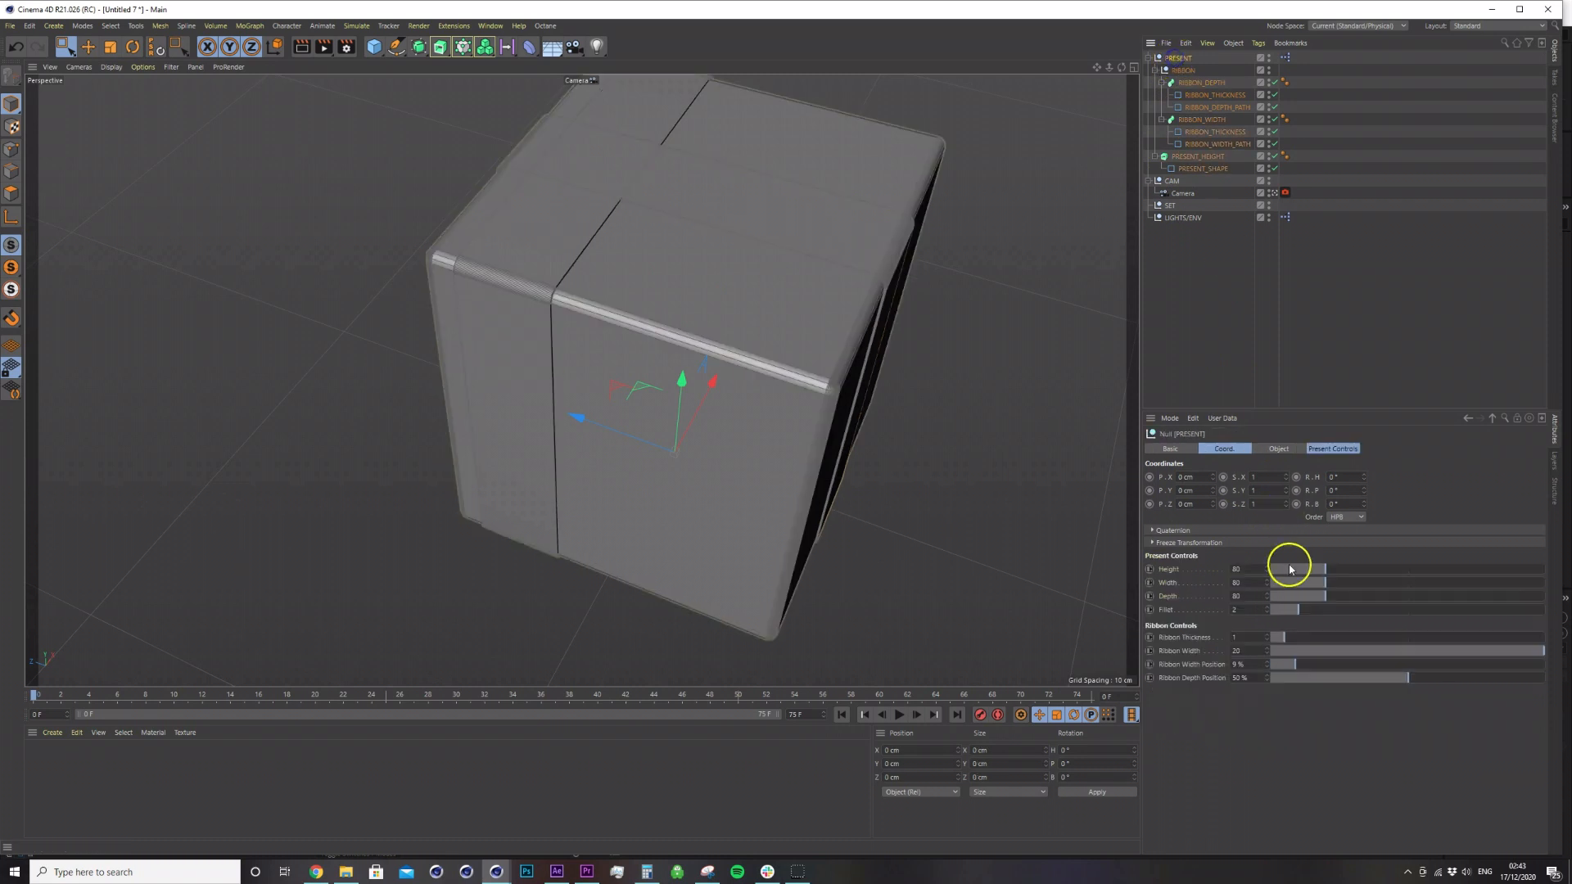
{"action": "left_click", "coordinate": [1310, 666]}
{"action": "left_click_drag", "start_coordinate": [1309, 671], "coordinate": [1183, 676]}
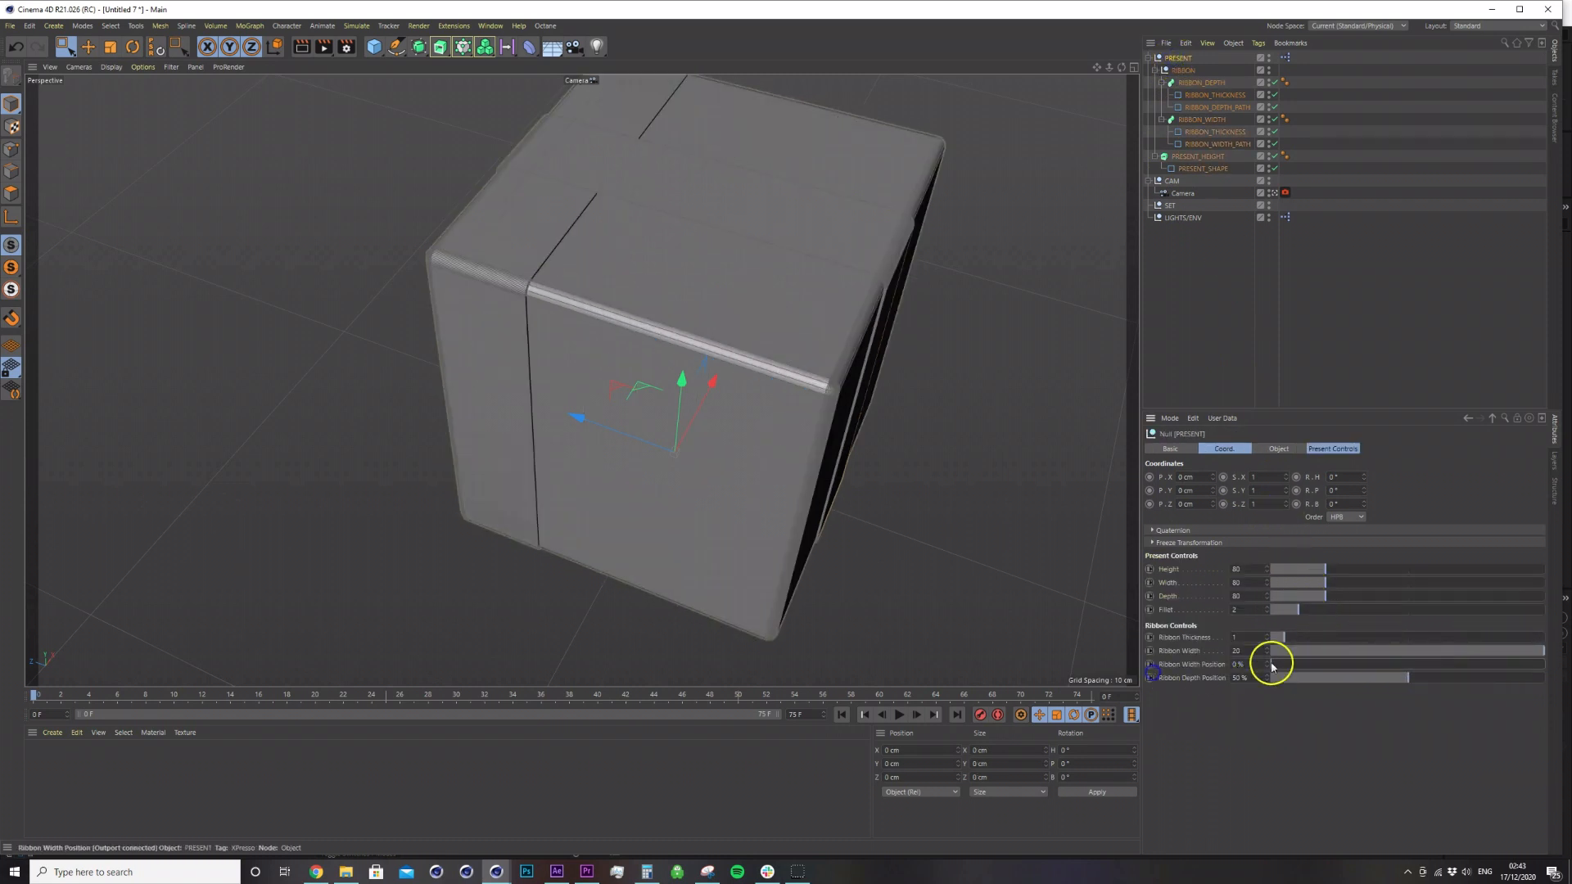
{"action": "left_click_drag", "start_coordinate": [1424, 652], "coordinate": [1303, 680]}
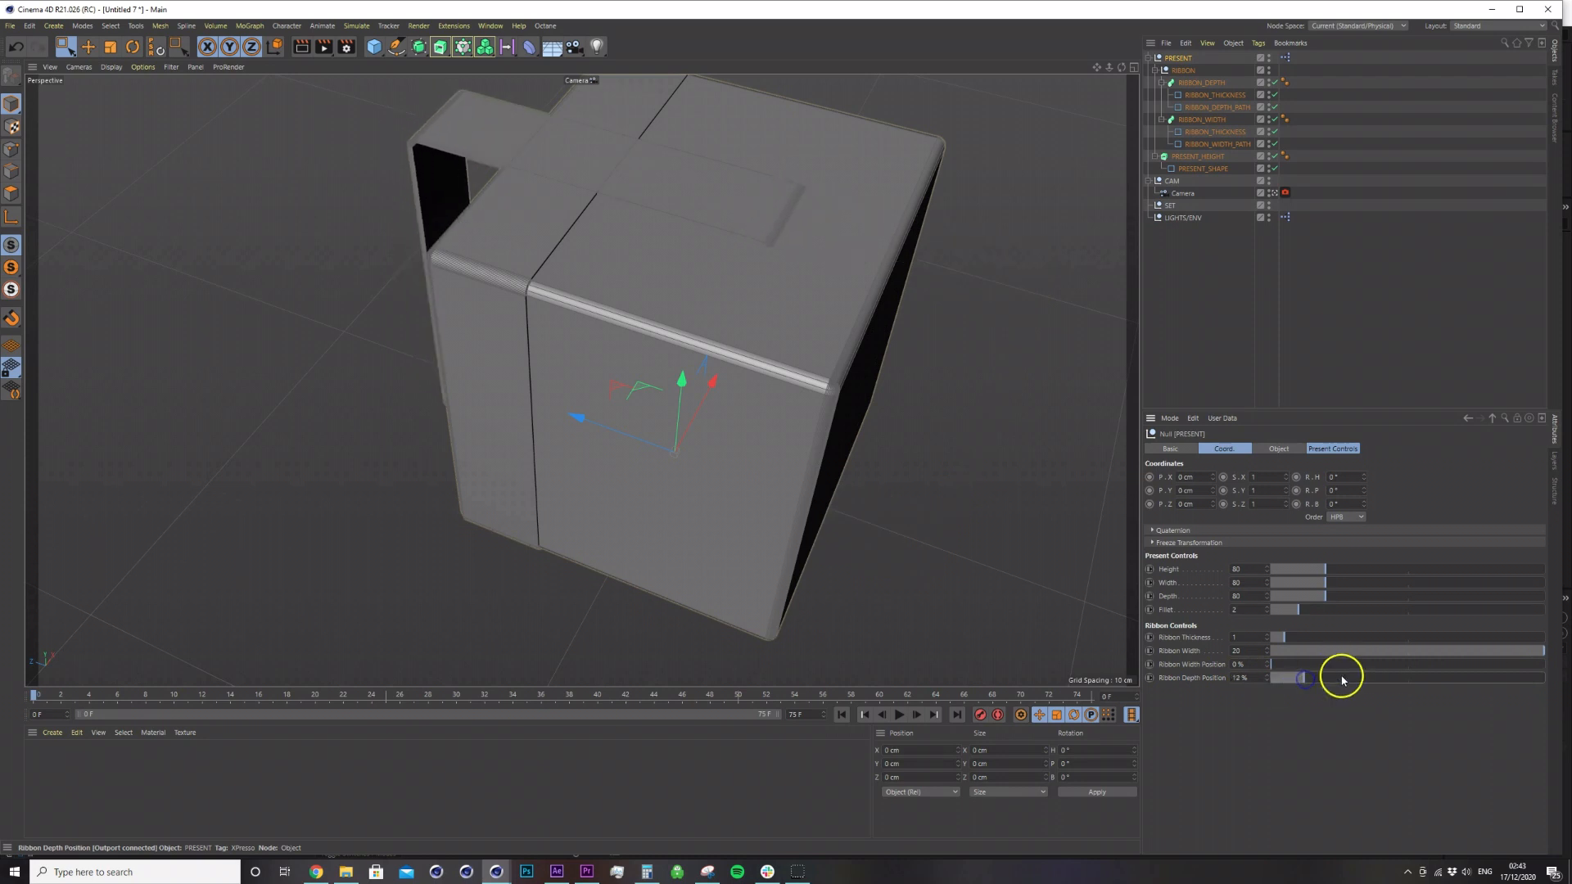
Replace Position.Z with a Position.X port on the lower RIBBON_DEPTH_PATH node and feed it from the copied Range Mapper's Output.
{"action": "double_click", "coordinate": [1286, 58]}
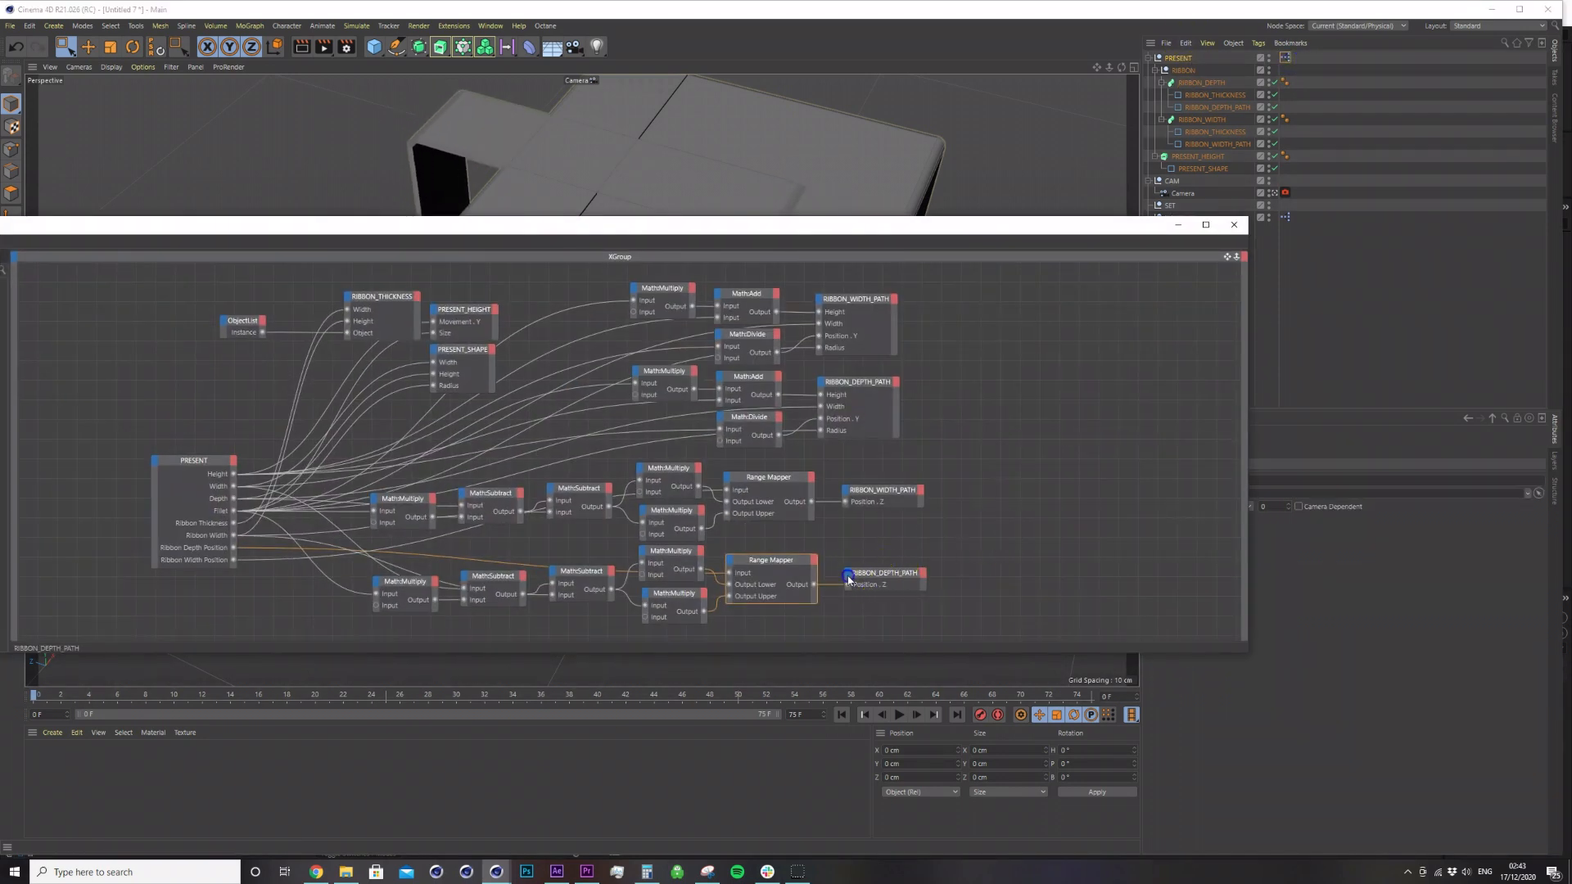
{"action": "left_click", "coordinate": [847, 578]}
{"action": "mouse_move", "coordinate": [874, 595]}
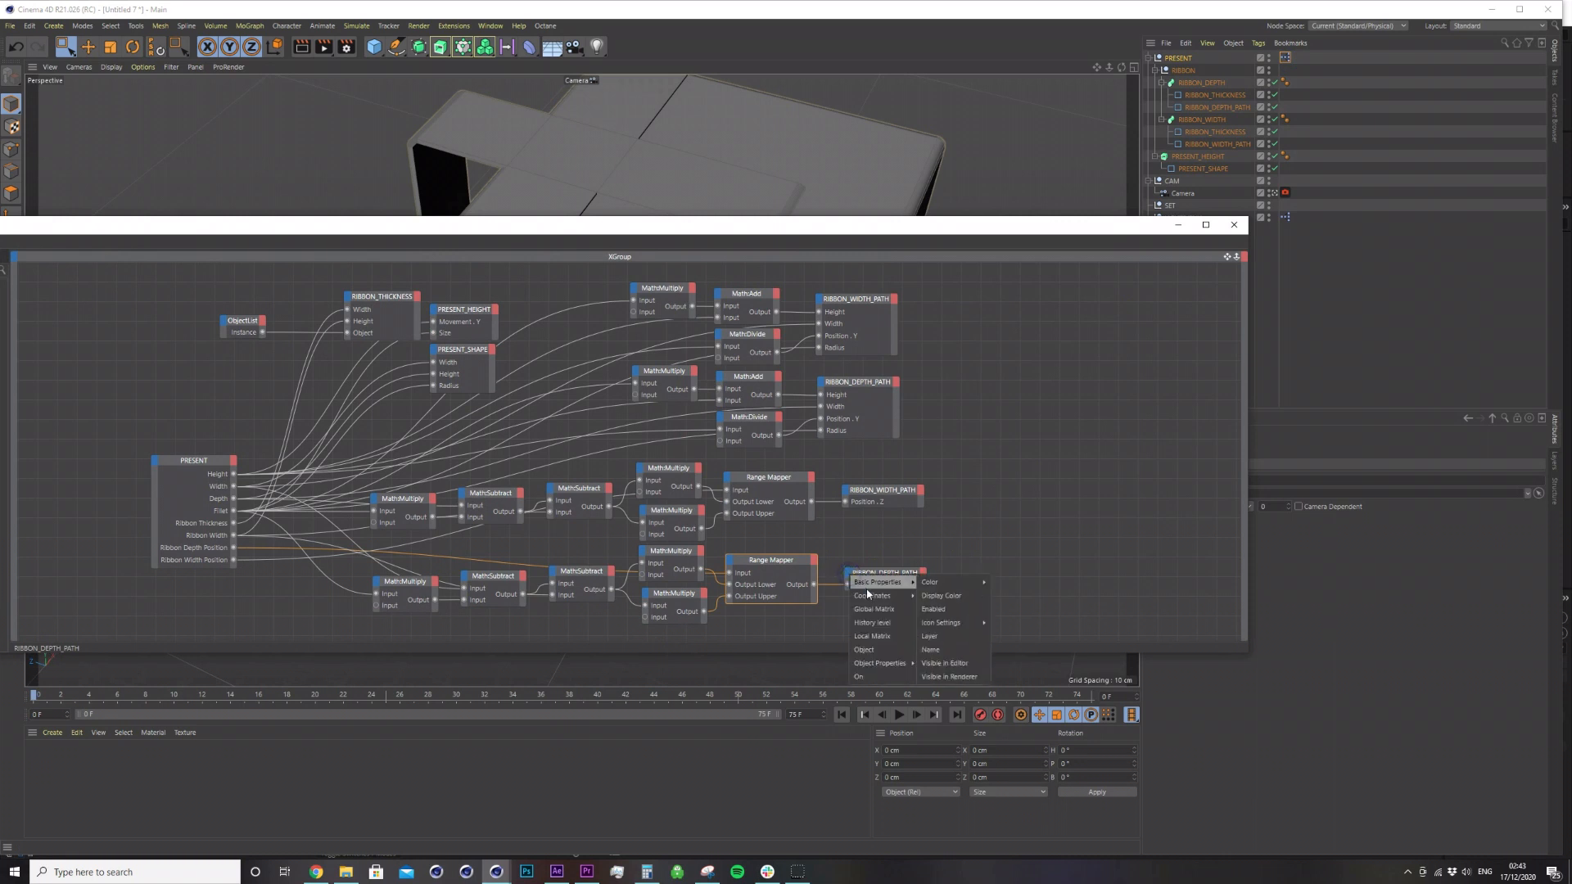
{"action": "mouse_move", "coordinate": [943, 637]}
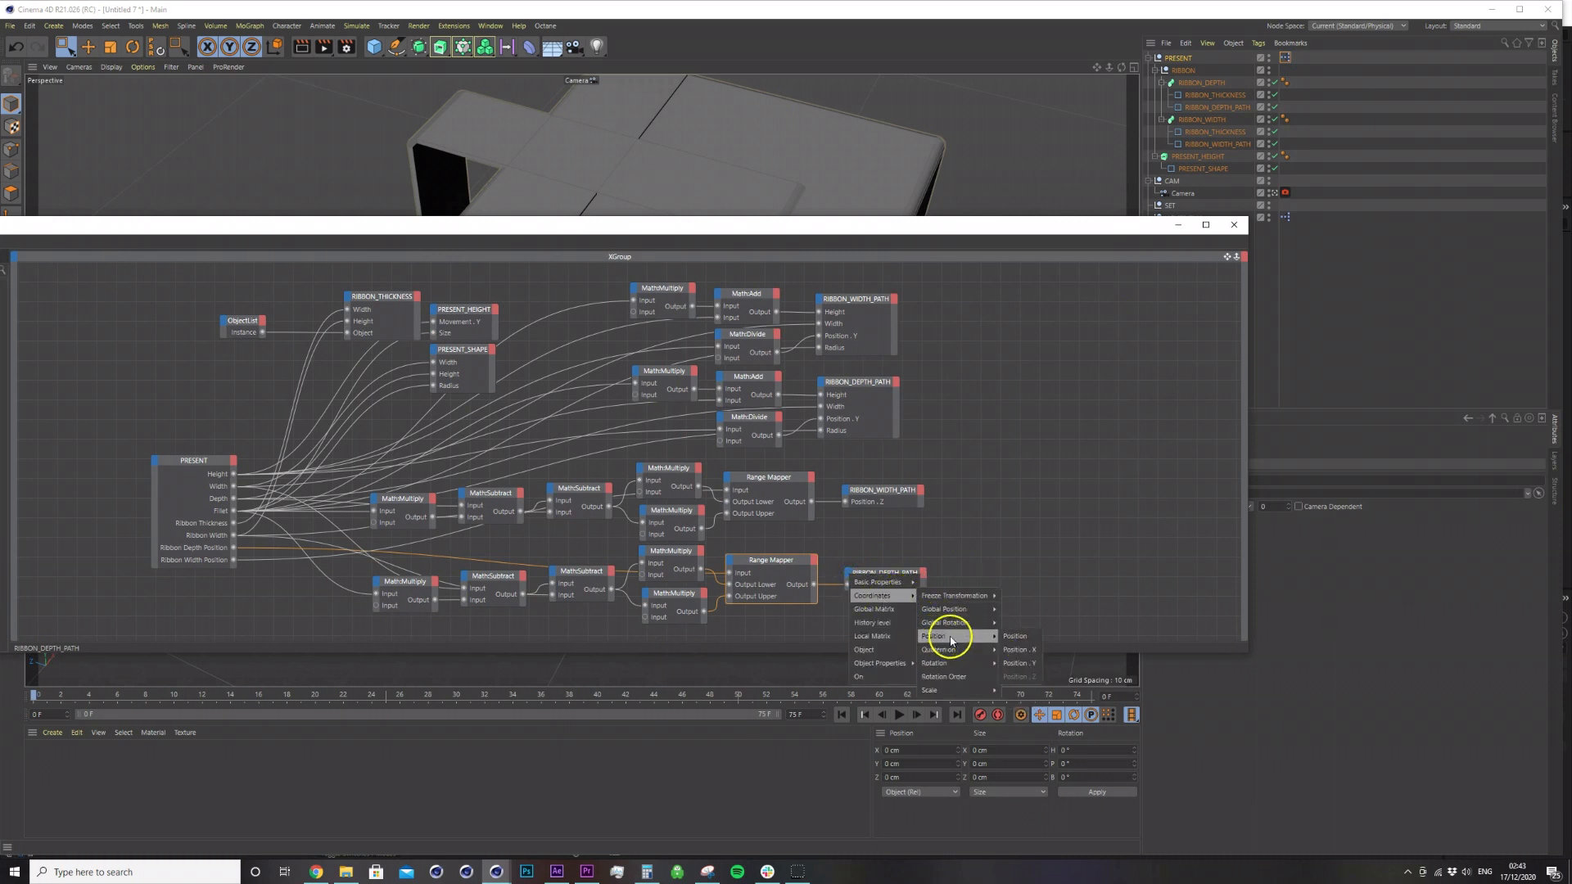
{"action": "left_click", "coordinate": [1015, 649]}
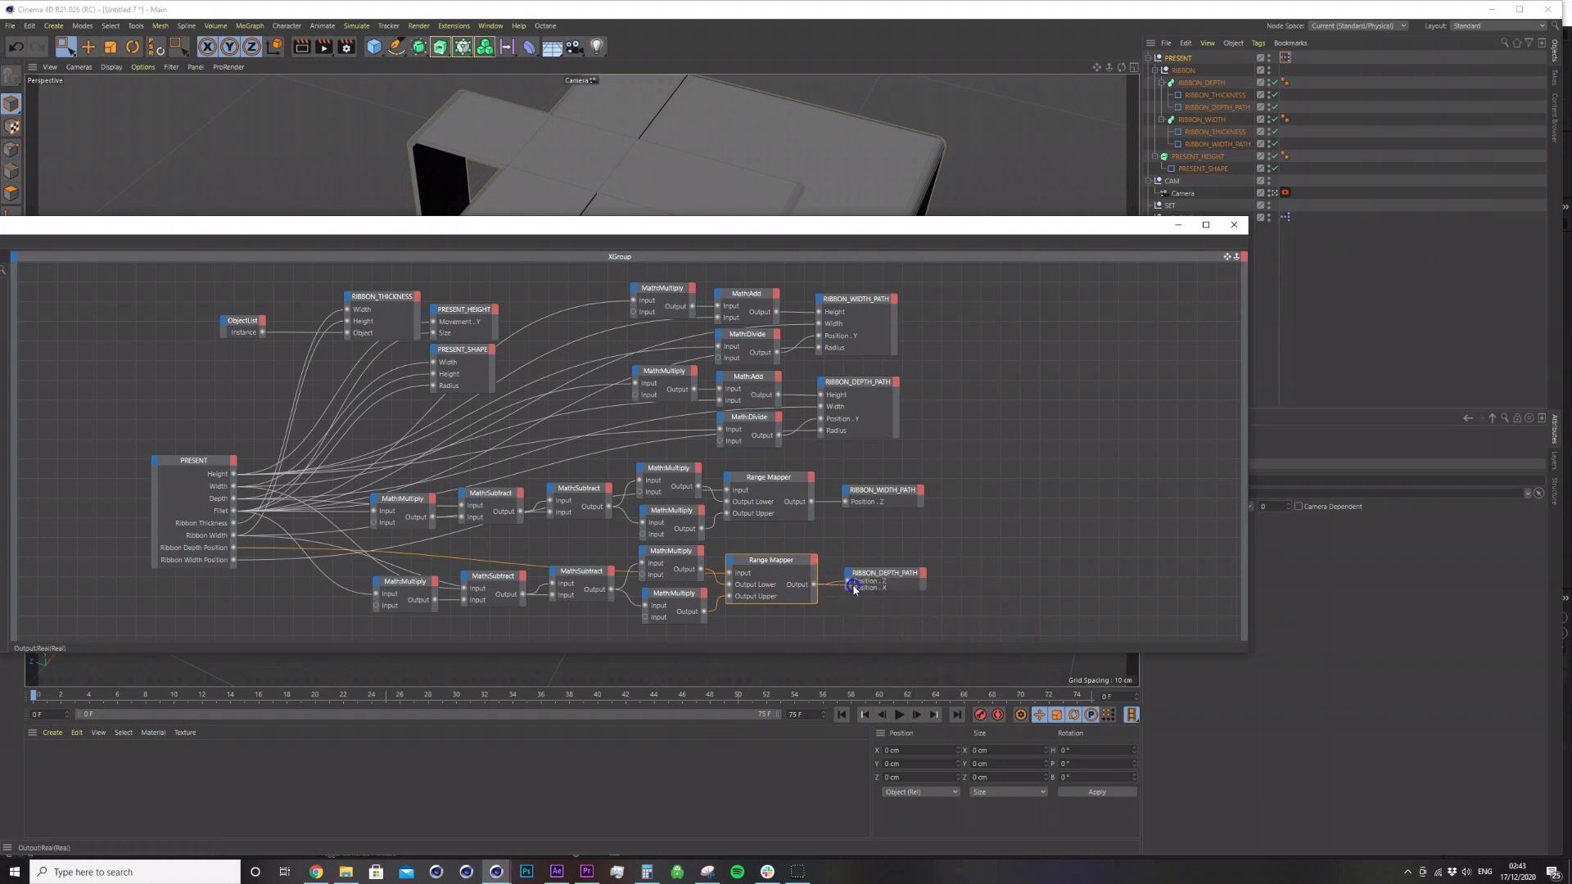
{"action": "left_click_drag", "start_coordinate": [847, 591], "coordinate": [847, 588]}
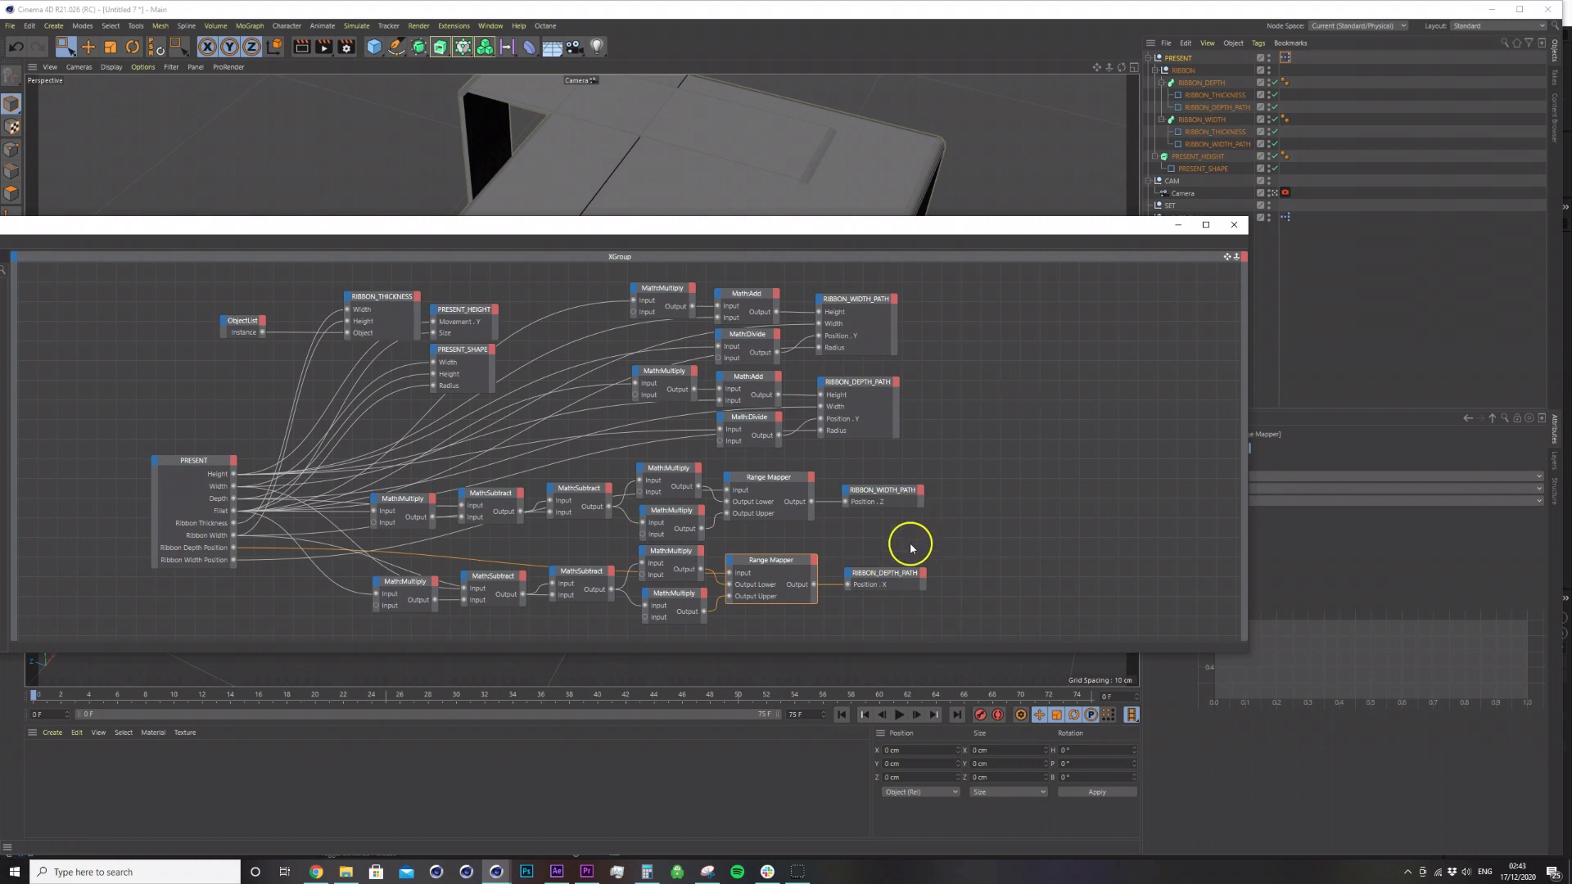
{"action": "left_click", "coordinate": [907, 575]}
Set PRESENT's Ribbon Width Position to 50 %, keeping the XPresso graph clear of the object's attributes.
{"action": "left_click", "coordinate": [1176, 59]}
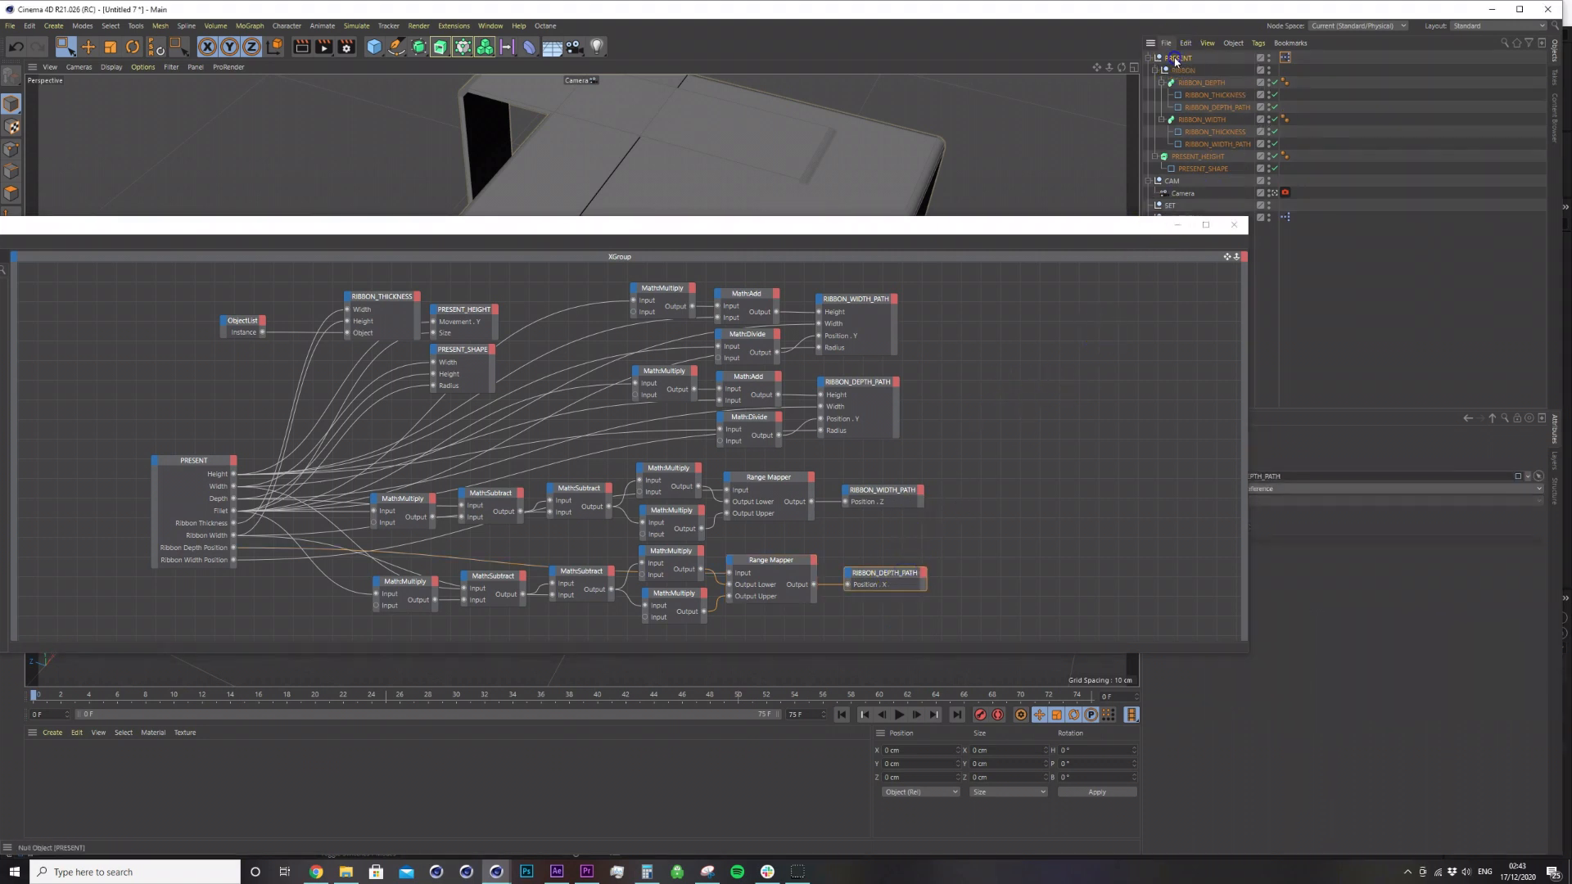
{"action": "left_click_drag", "start_coordinate": [1130, 224], "coordinate": [877, 250]}
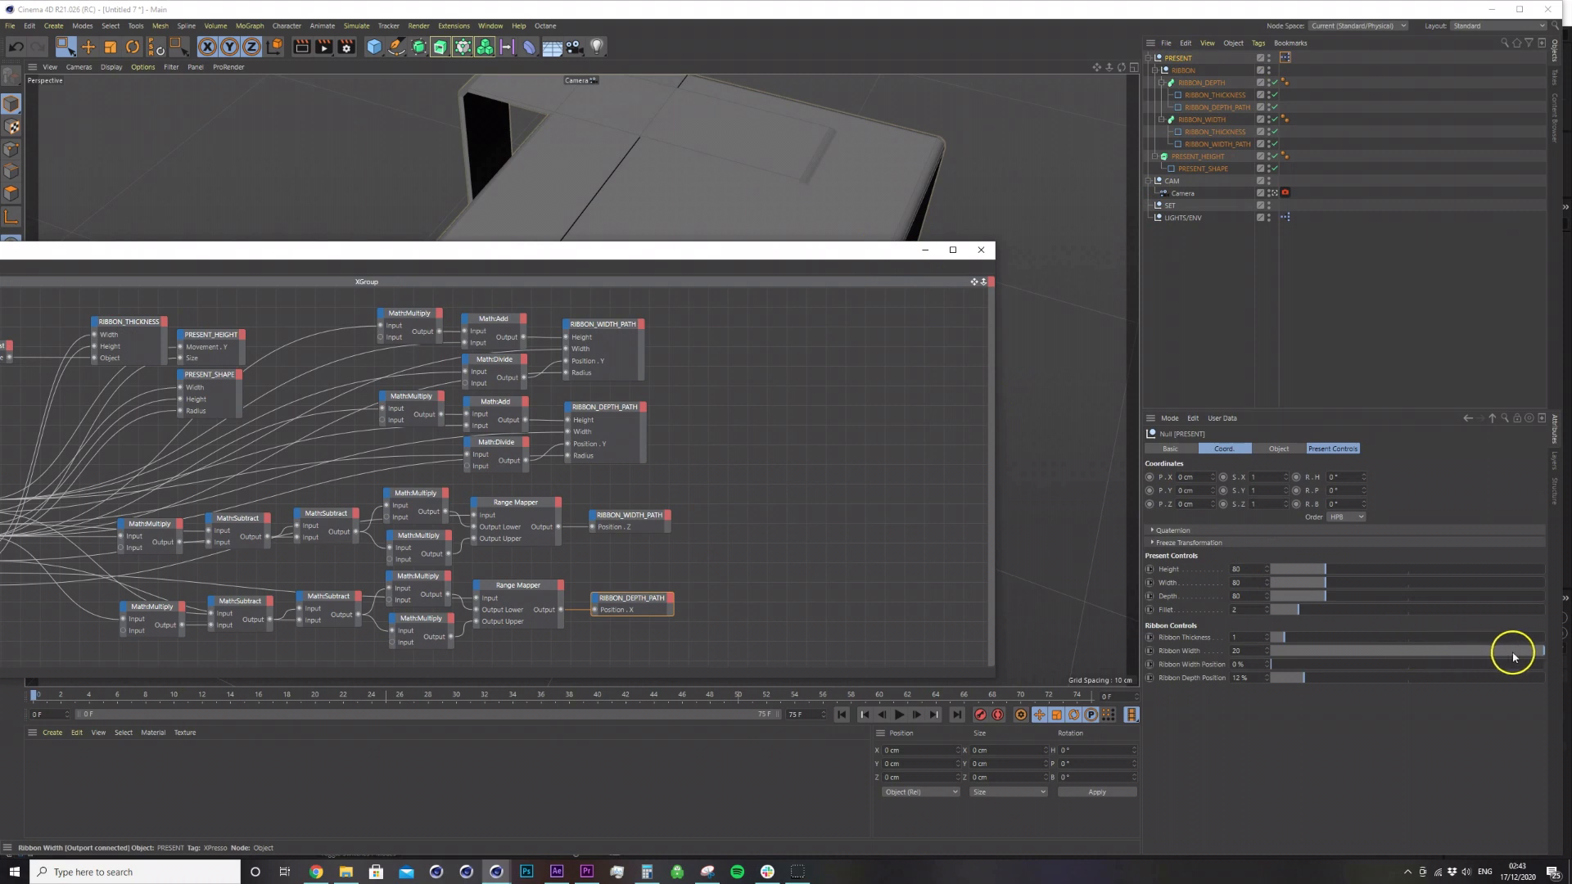
{"action": "left_click", "coordinate": [1514, 656]}
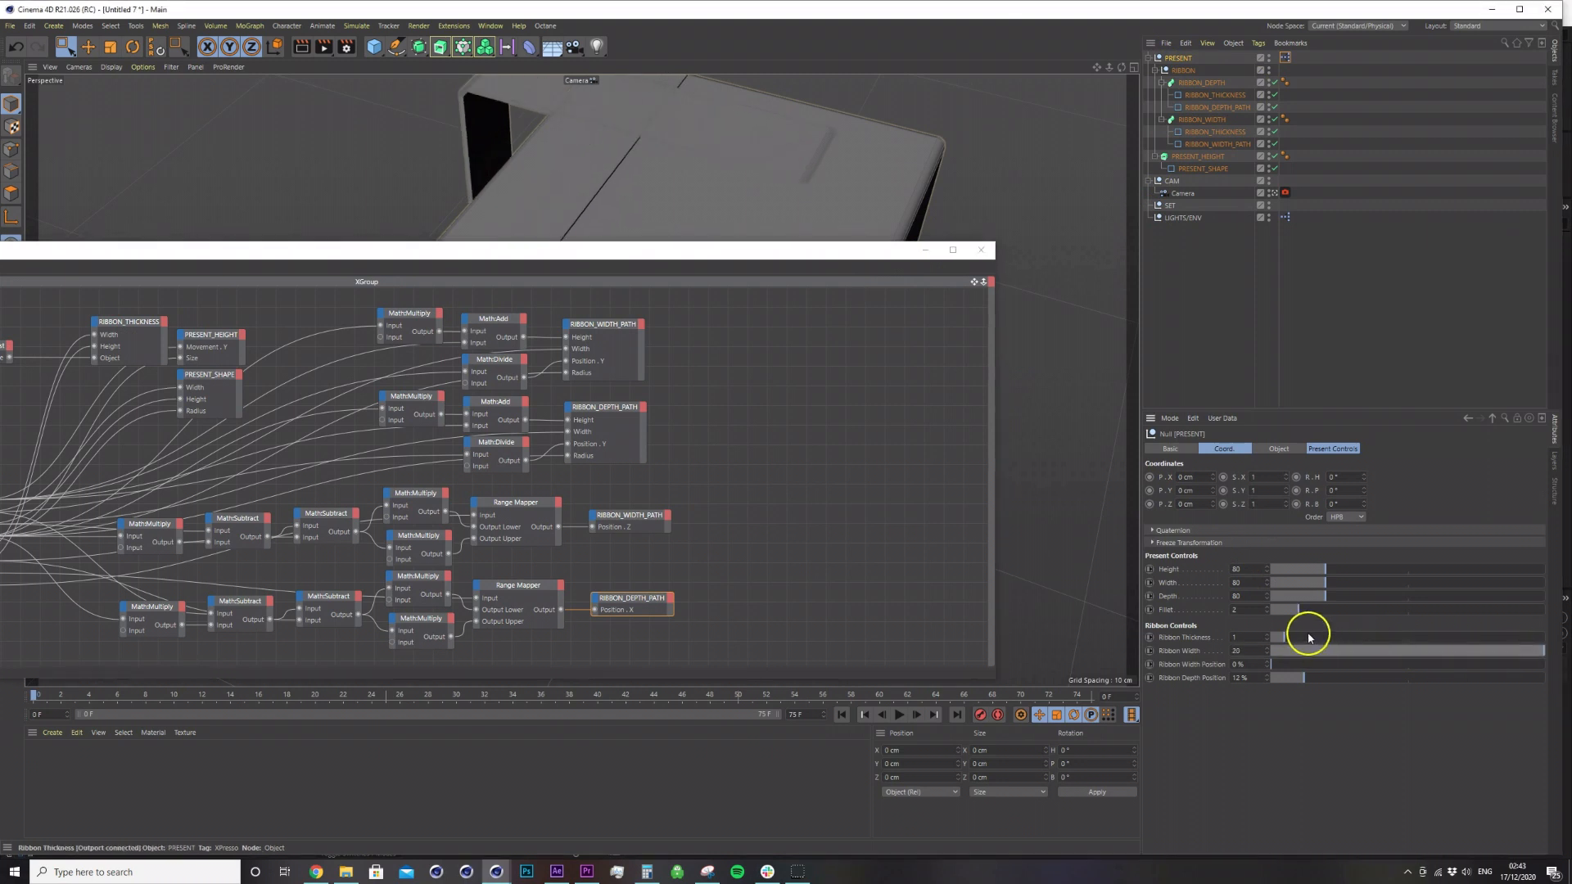
{"action": "left_click_drag", "start_coordinate": [1305, 664], "coordinate": [1410, 666]}
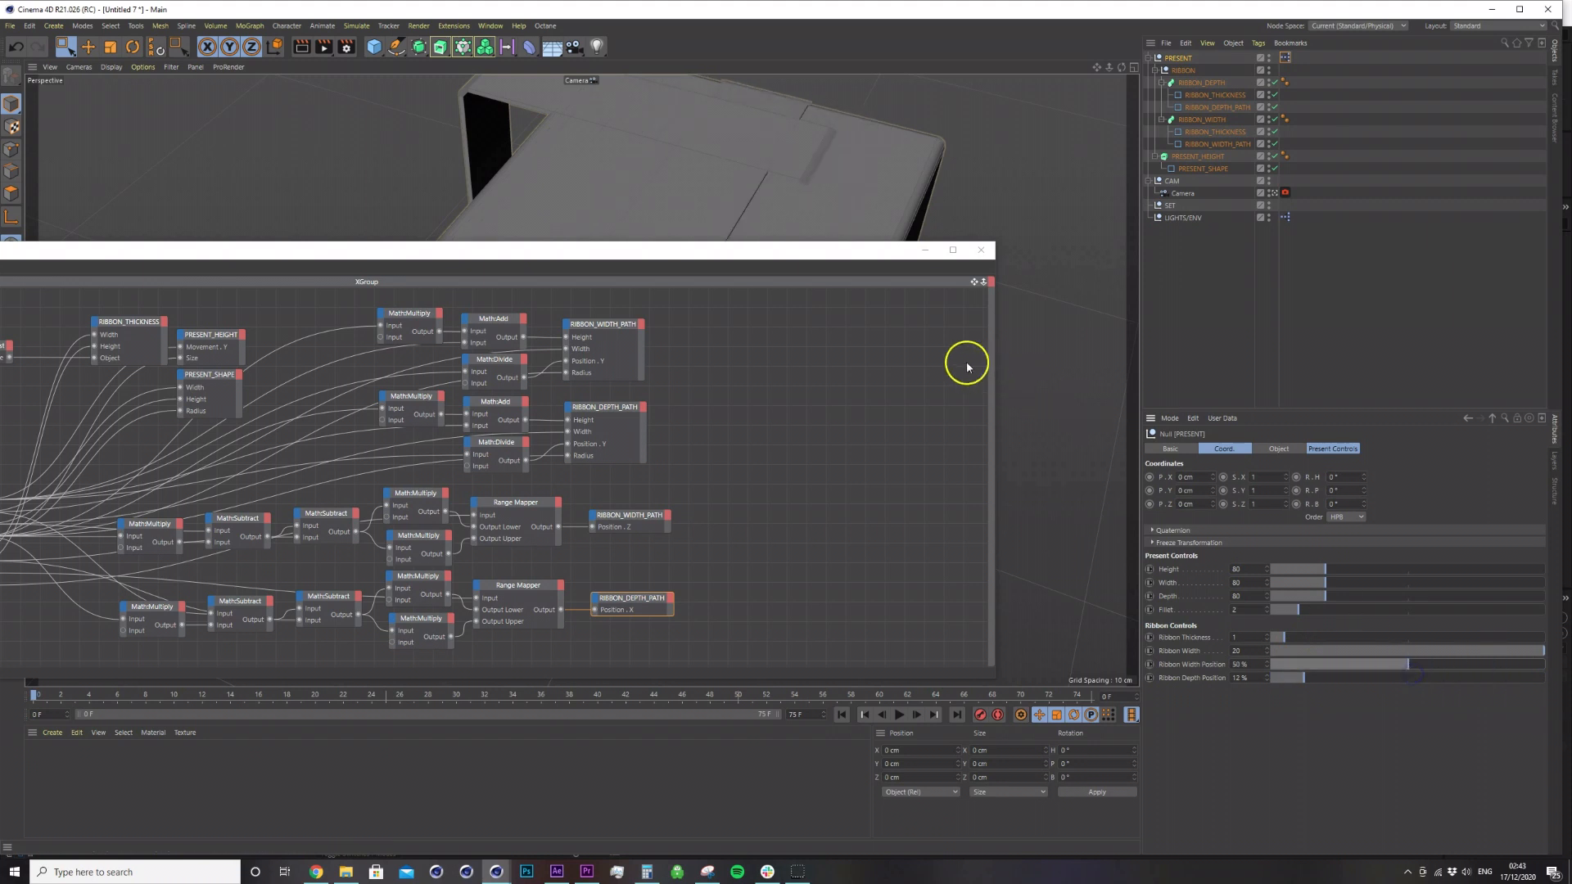
{"action": "left_click_drag", "start_coordinate": [794, 250], "coordinate": [820, 250]}
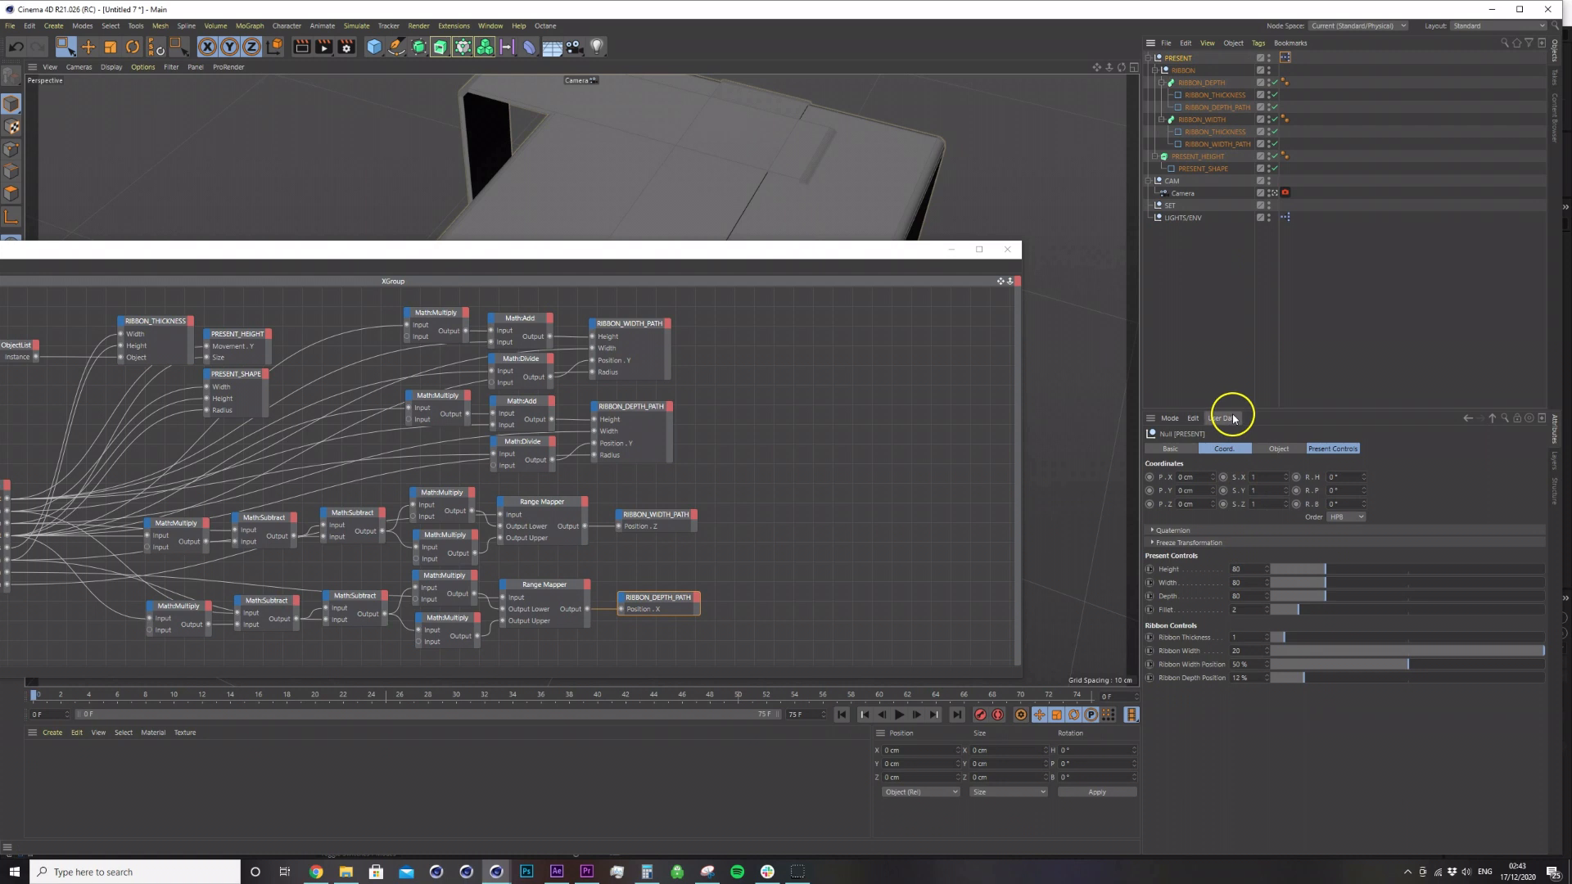
Reset RIBBON_DEPTH_PATH's Z position to 0 cm and put the XPresso graph away.
{"action": "left_click", "coordinate": [1212, 107]}
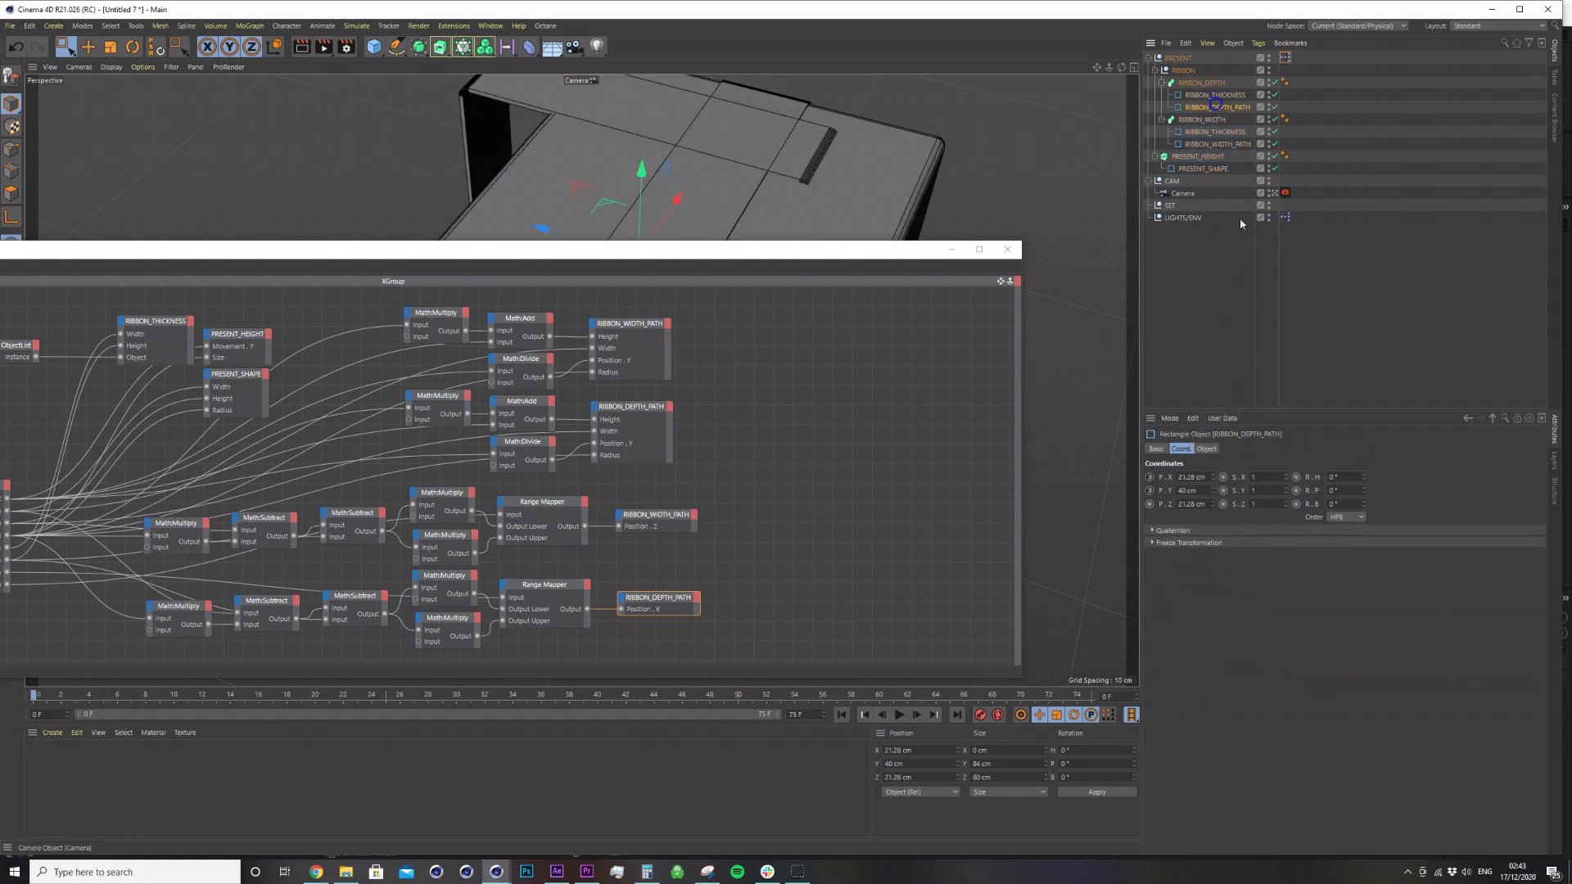
{"action": "right_click", "coordinate": [1213, 503]}
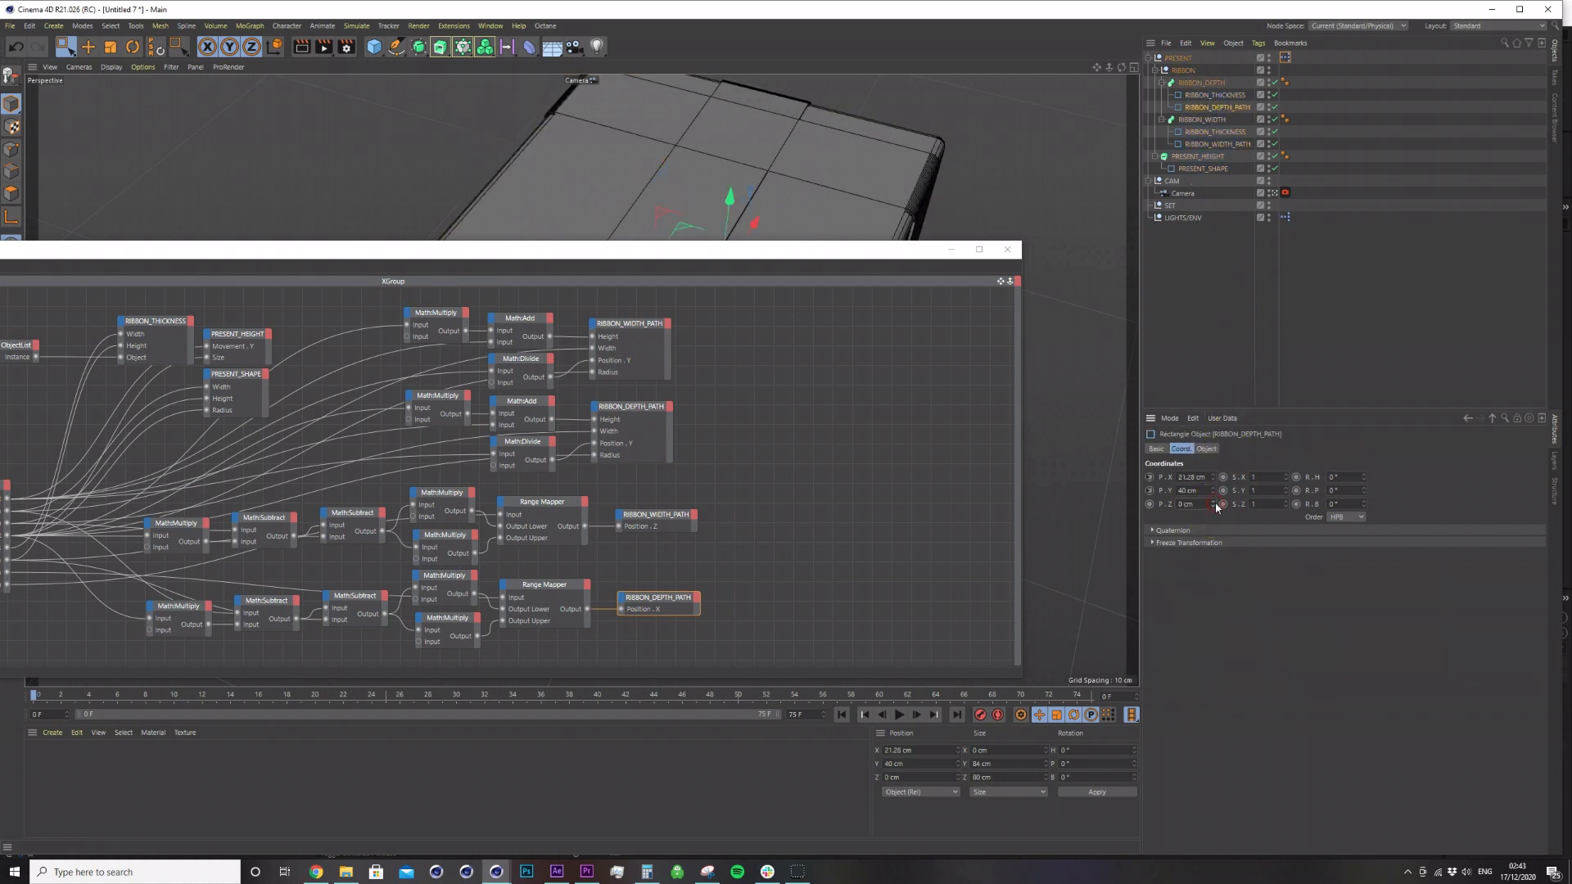
{"action": "left_click", "coordinate": [951, 249]}
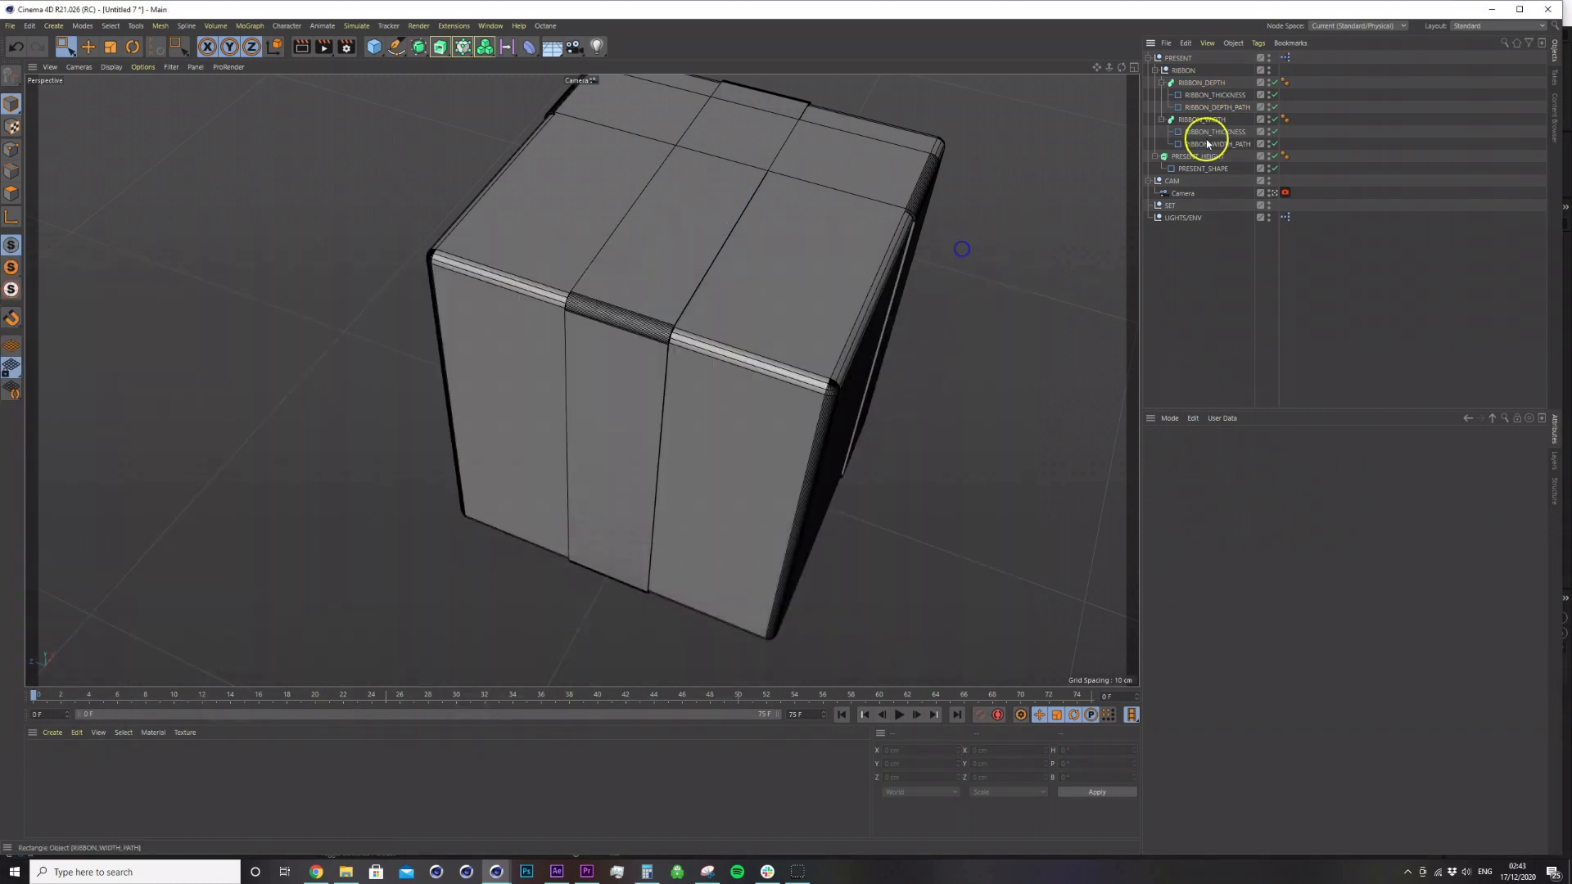
Set PRESENT's Ribbon Width to 10 and try different Ribbon Width Position and Ribbon Depth Position values.
{"action": "left_click", "coordinate": [1179, 58]}
{"action": "left_click_drag", "start_coordinate": [1449, 652], "coordinate": [1413, 653]}
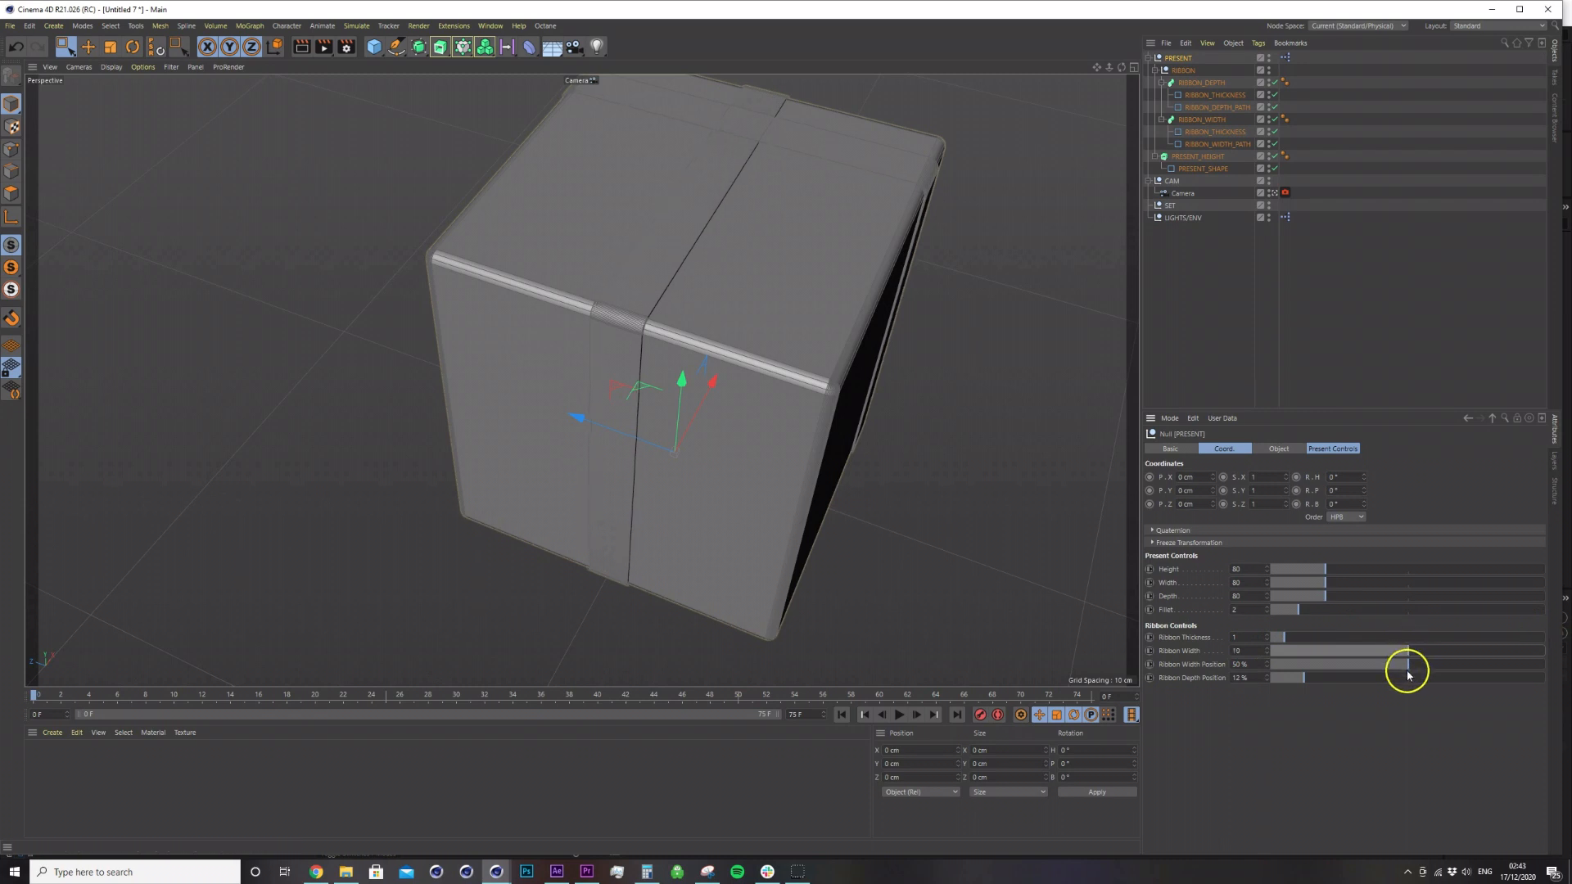
{"action": "left_click_drag", "start_coordinate": [1533, 663], "coordinate": [1497, 631]}
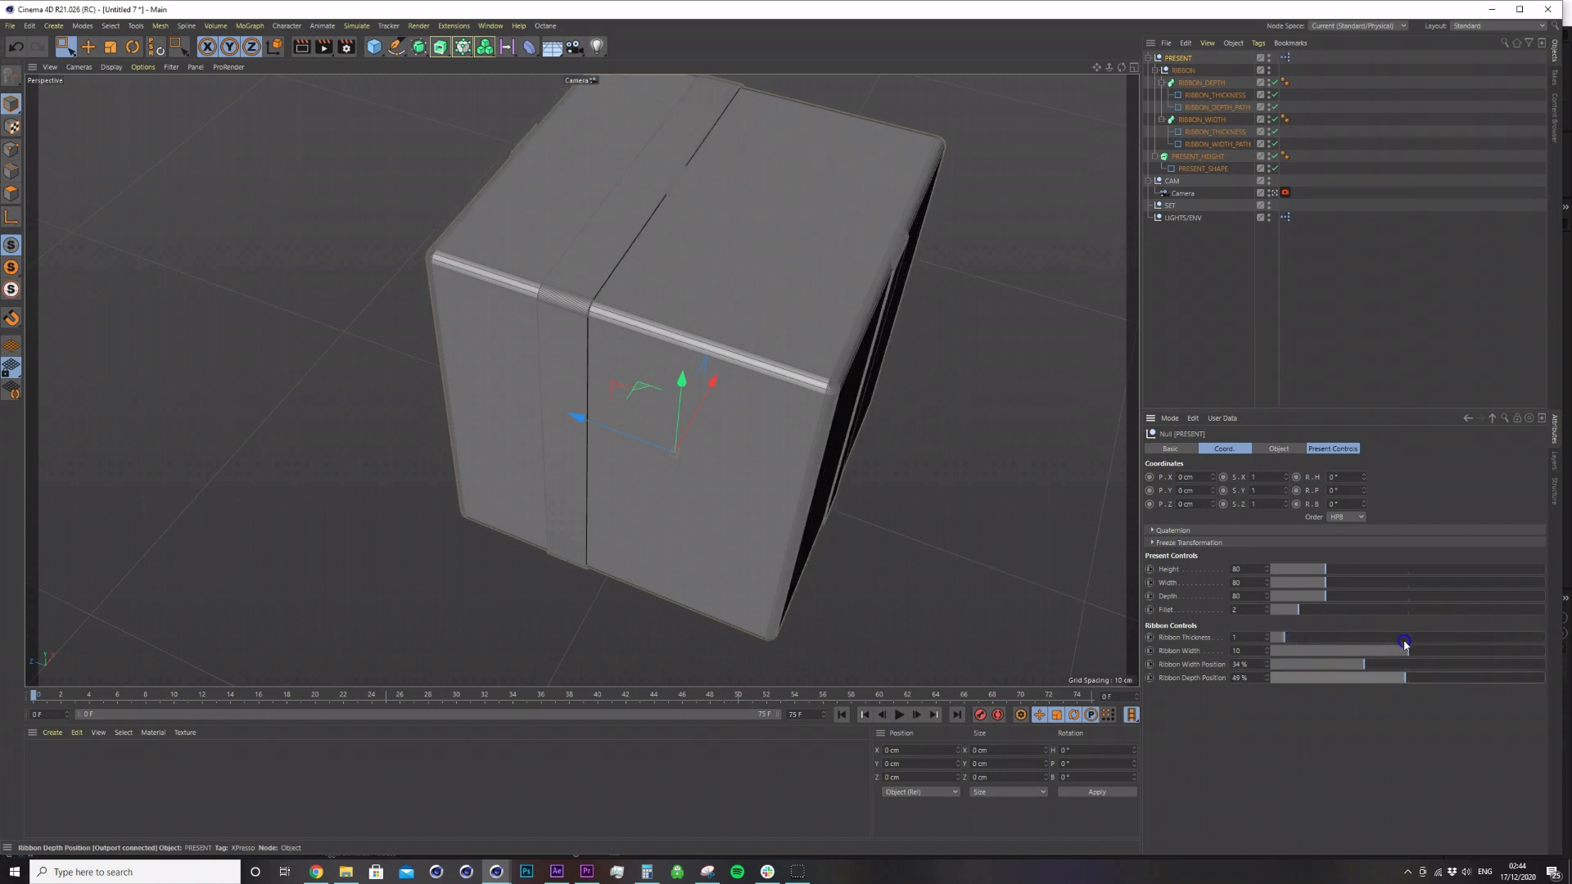
{"action": "left_click_drag", "start_coordinate": [1365, 663], "coordinate": [1477, 643]}
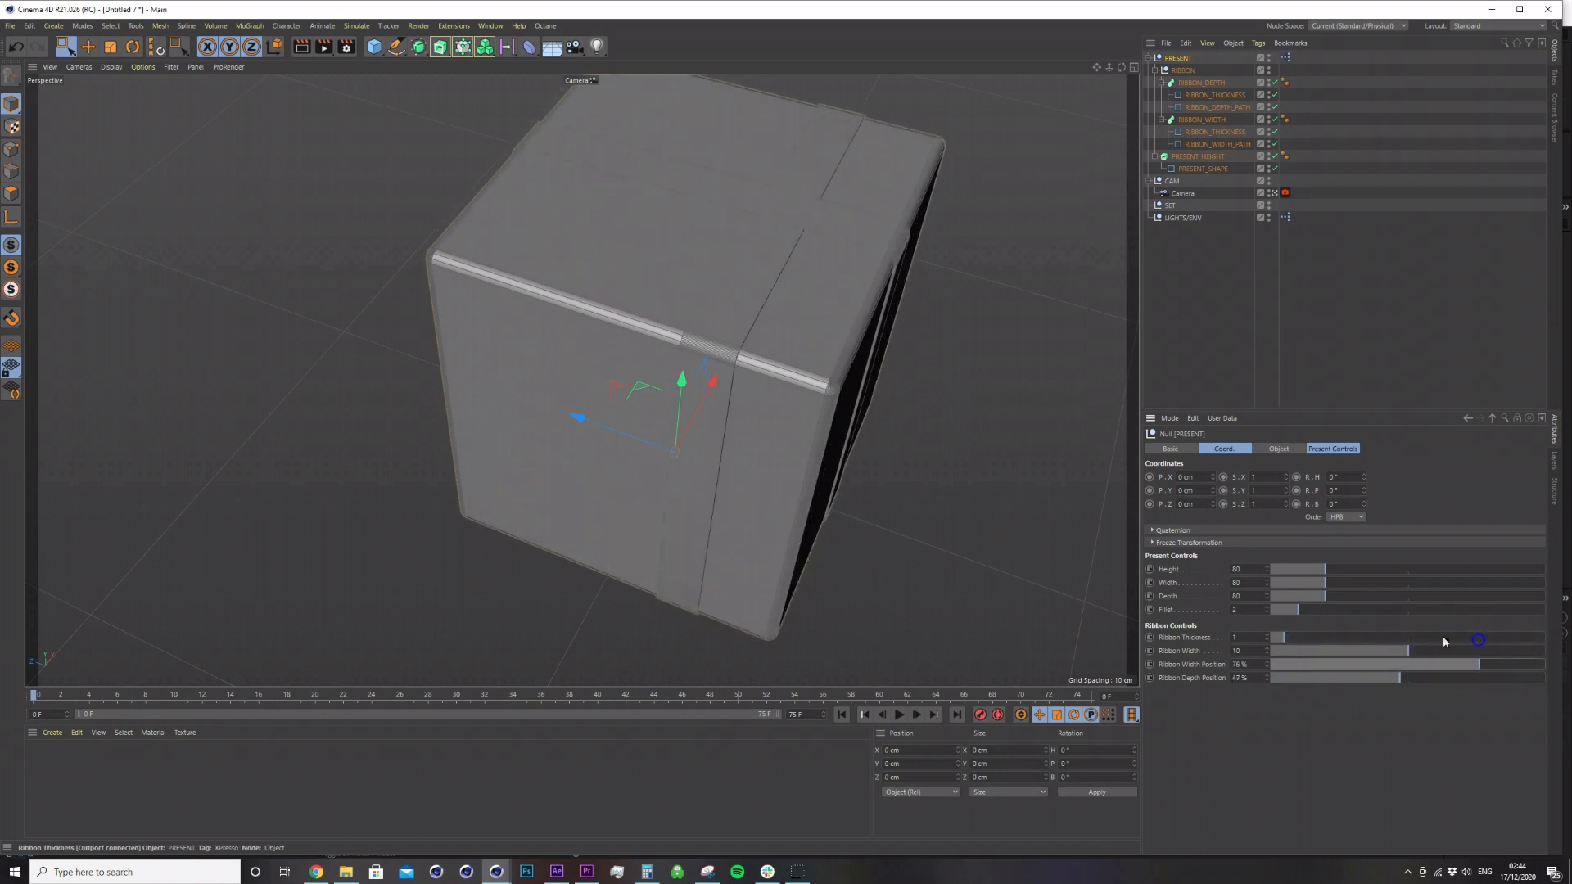
{"action": "left_click_drag", "start_coordinate": [1401, 677], "coordinate": [1245, 653]}
{"action": "left_click_drag", "start_coordinate": [1477, 664], "coordinate": [1430, 679]}
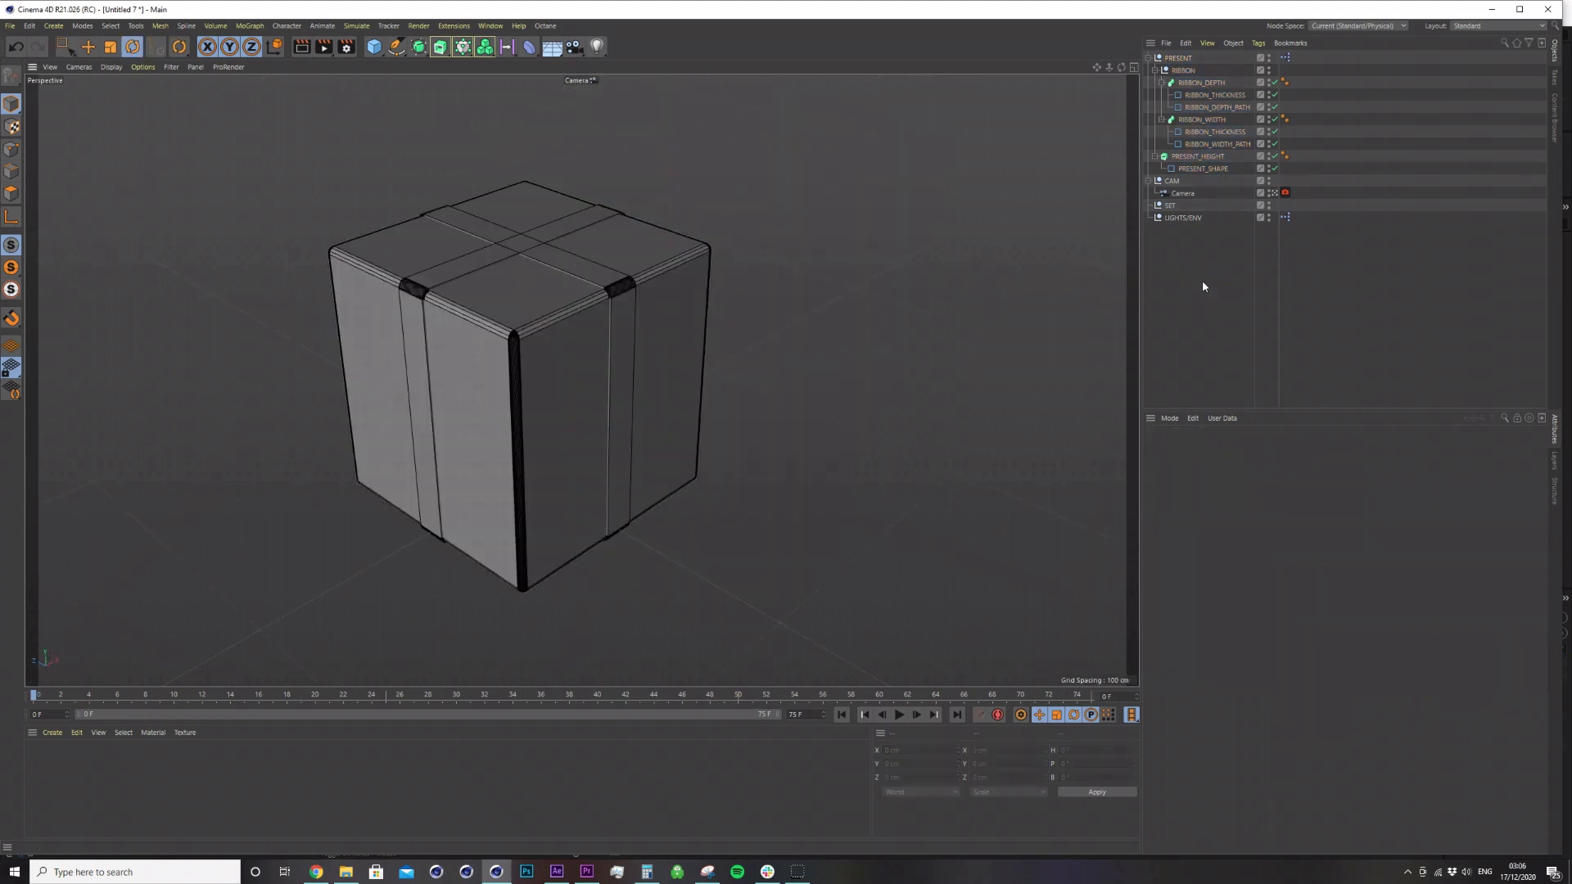
Add a Circle spline with a radius of 20 cm lying in the ZY plane.
{"action": "left_click", "coordinate": [395, 52]}
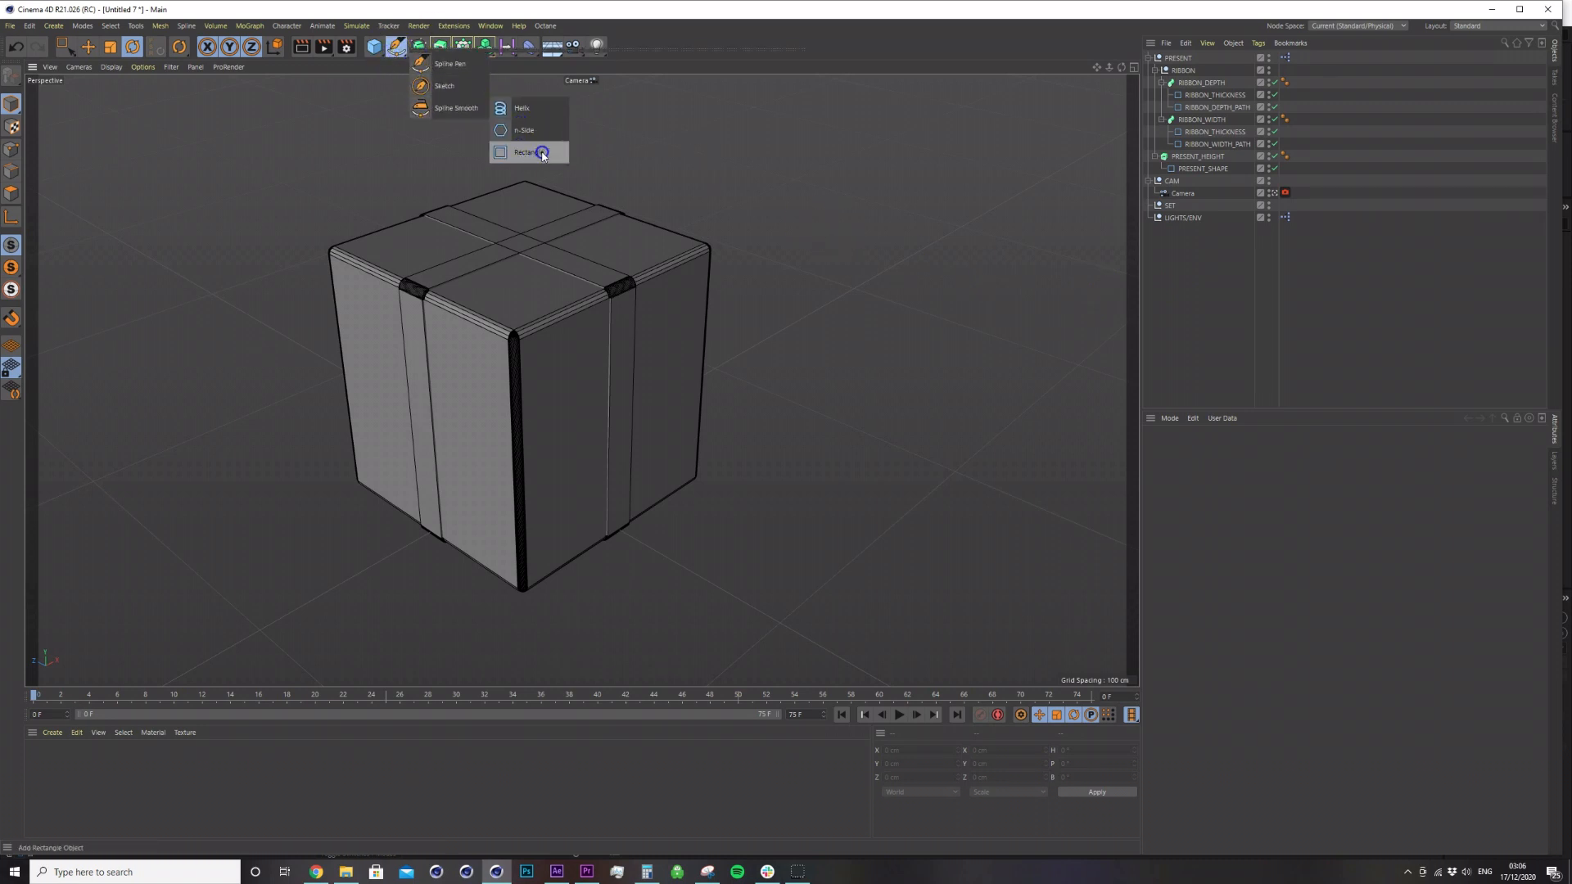
{"action": "left_click", "coordinate": [395, 46]}
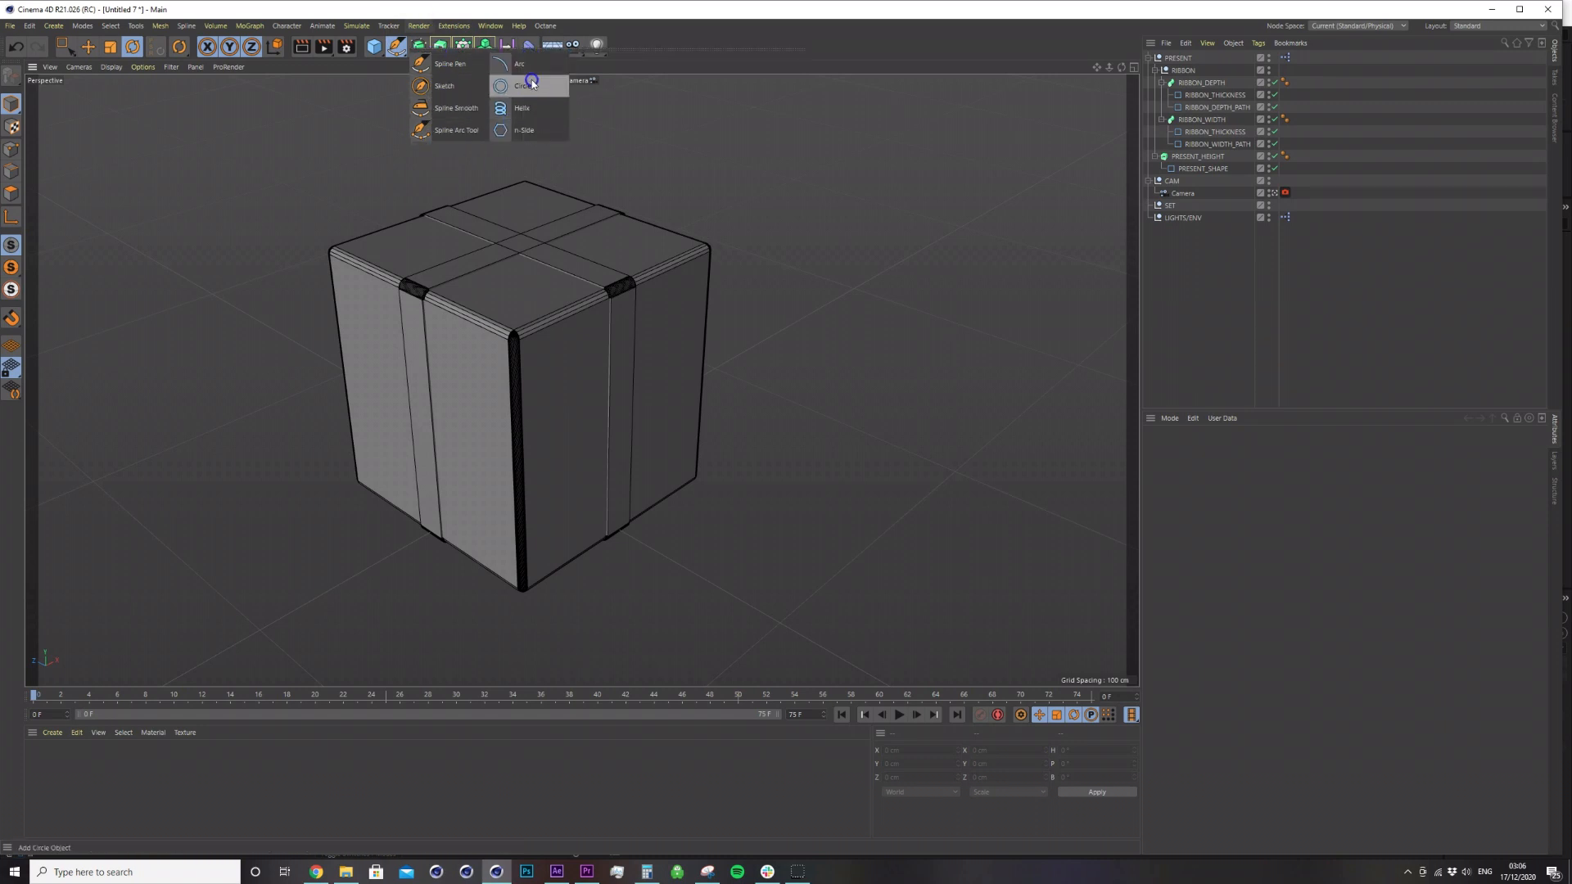
{"action": "left_click", "coordinate": [532, 83]}
{"action": "left_click", "coordinate": [1245, 455]}
{"action": "left_click", "coordinate": [1248, 496]}
{"action": "type", "text": "20"}
{"action": "left_click", "coordinate": [1338, 487]}
{"action": "left_click", "coordinate": [1284, 542]}
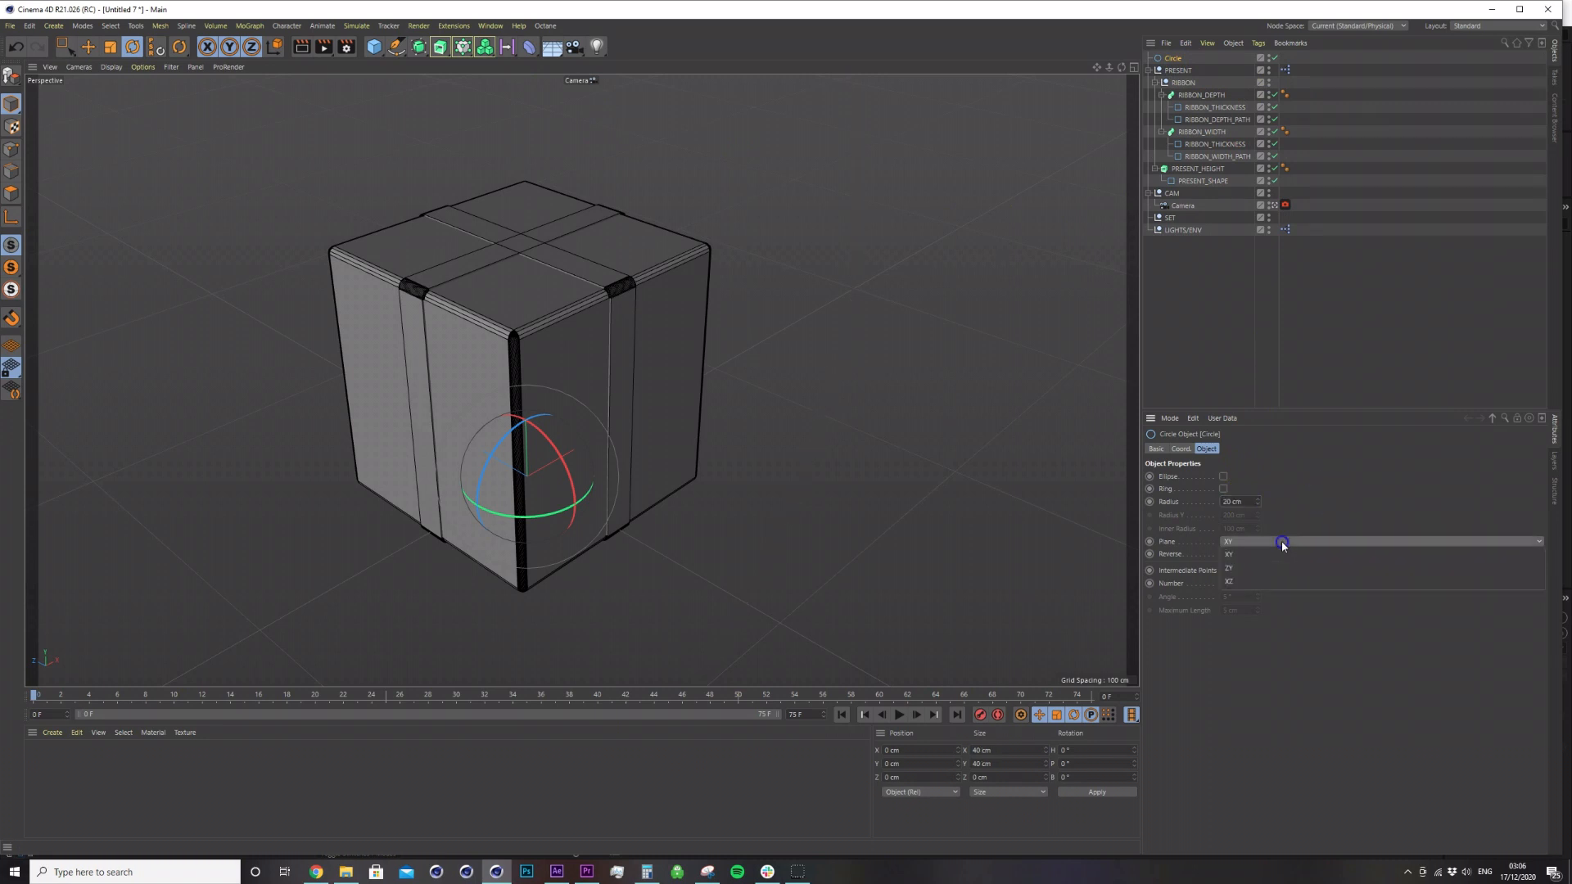
{"action": "left_click", "coordinate": [1269, 561]}
{"action": "left_click", "coordinate": [1306, 509]}
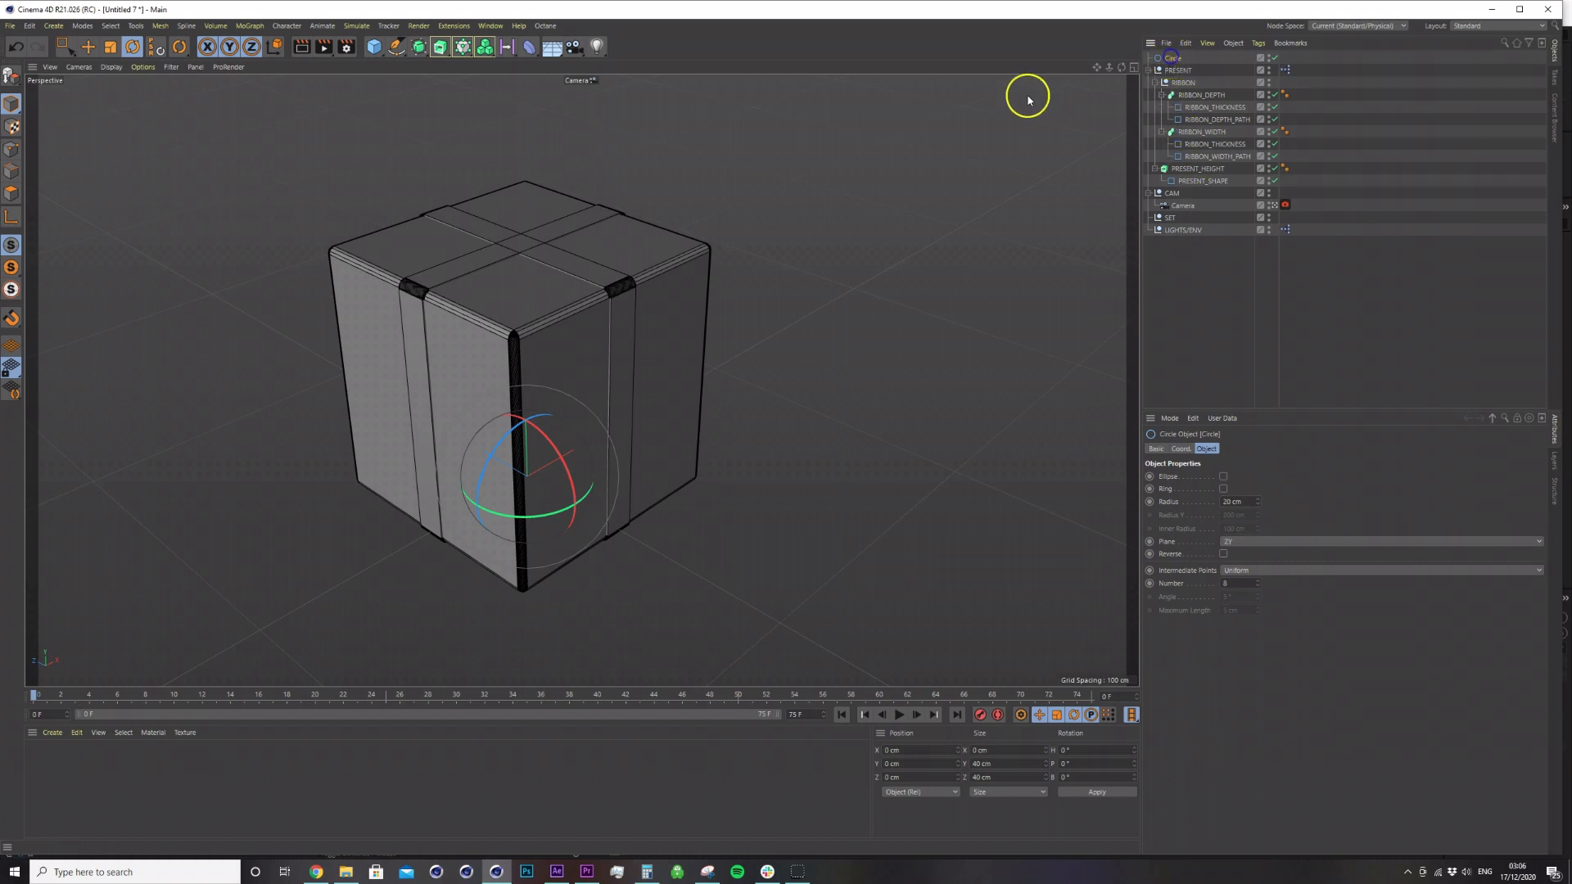
Hide the PRESENT group and add a Taper deformer as a child of the circle.
{"action": "left_click", "coordinate": [1268, 69]}
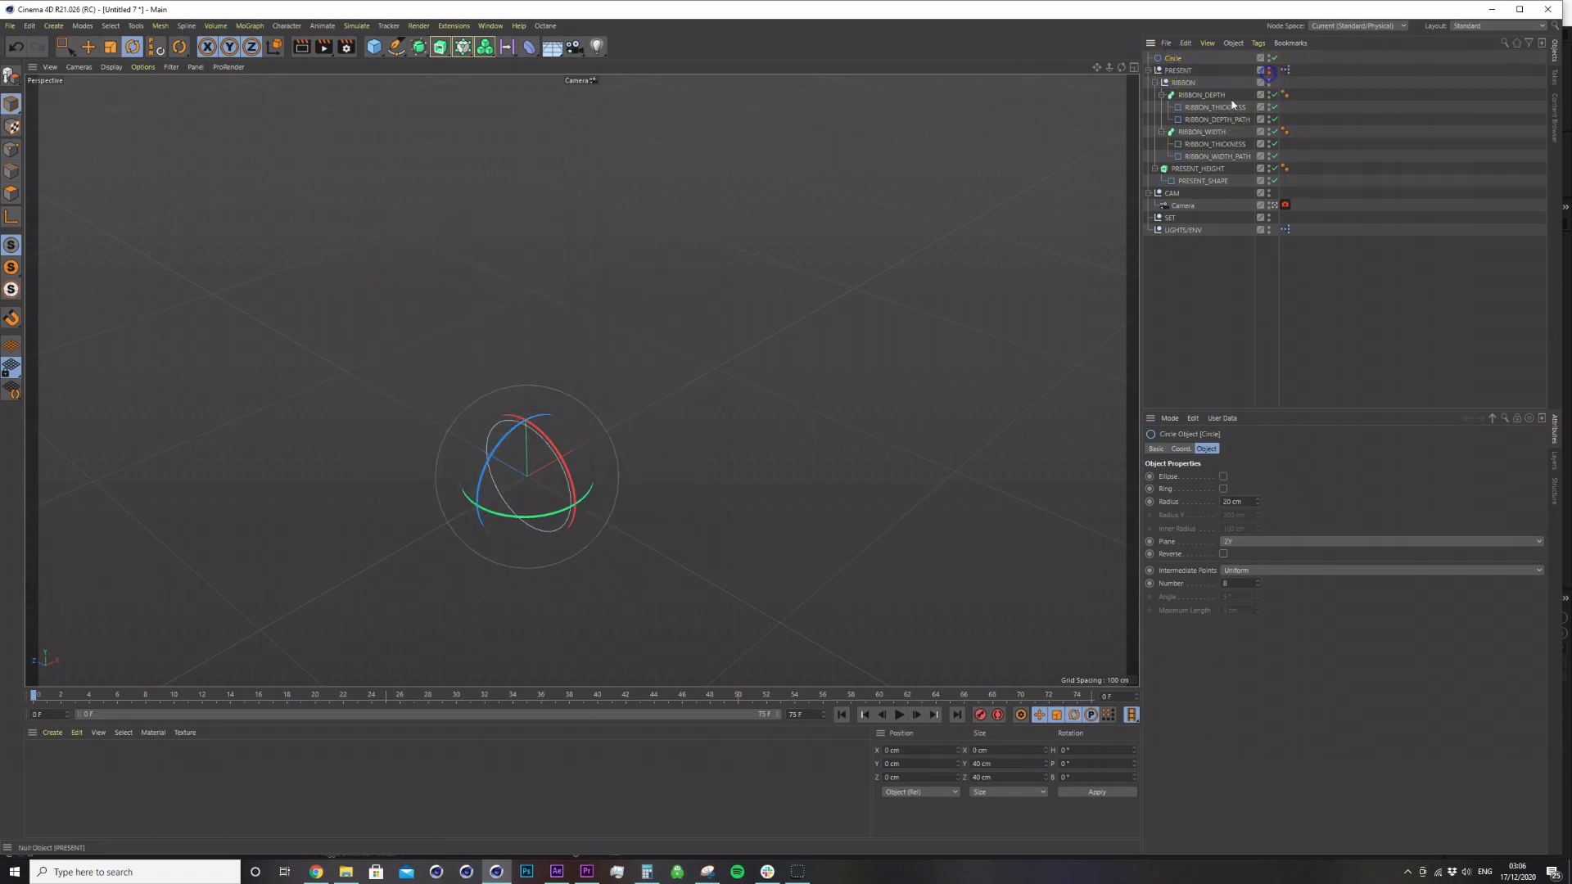
{"action": "right_click_drag", "start_coordinate": [507, 478], "coordinate": [537, 490], "text": "alt"}
{"action": "left_click_drag", "start_coordinate": [537, 490], "coordinate": [586, 458], "text": "alt"}
{"action": "middle_click_drag", "start_coordinate": [762, 330], "coordinate": [596, 431], "text": "alt"}
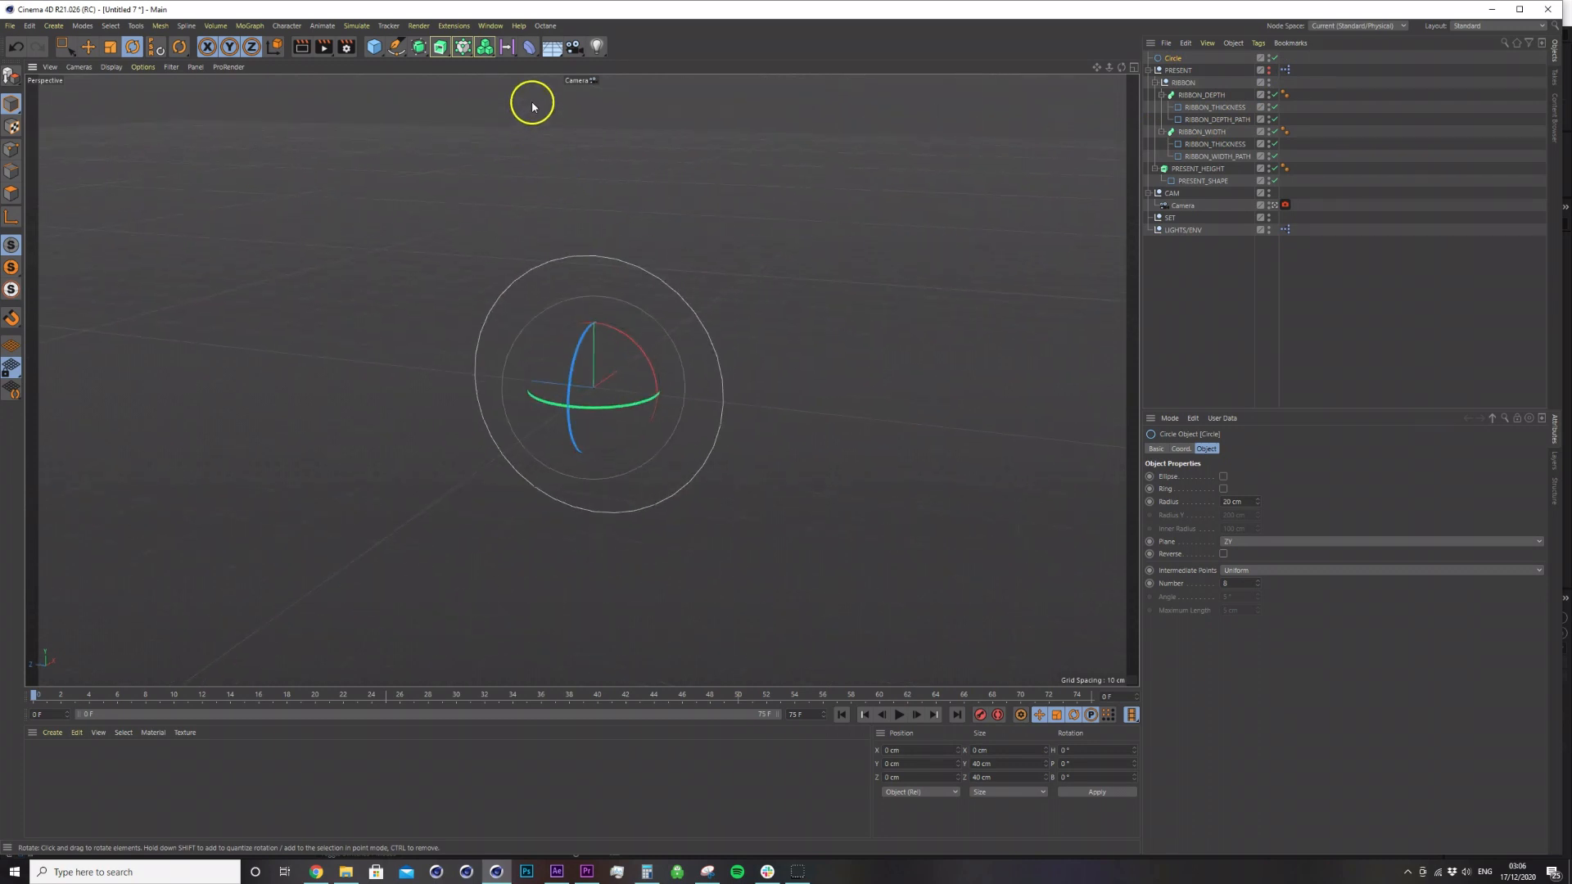
{"action": "left_click", "coordinate": [530, 47]}
{"action": "left_click", "coordinate": [817, 64], "text": "shift"}
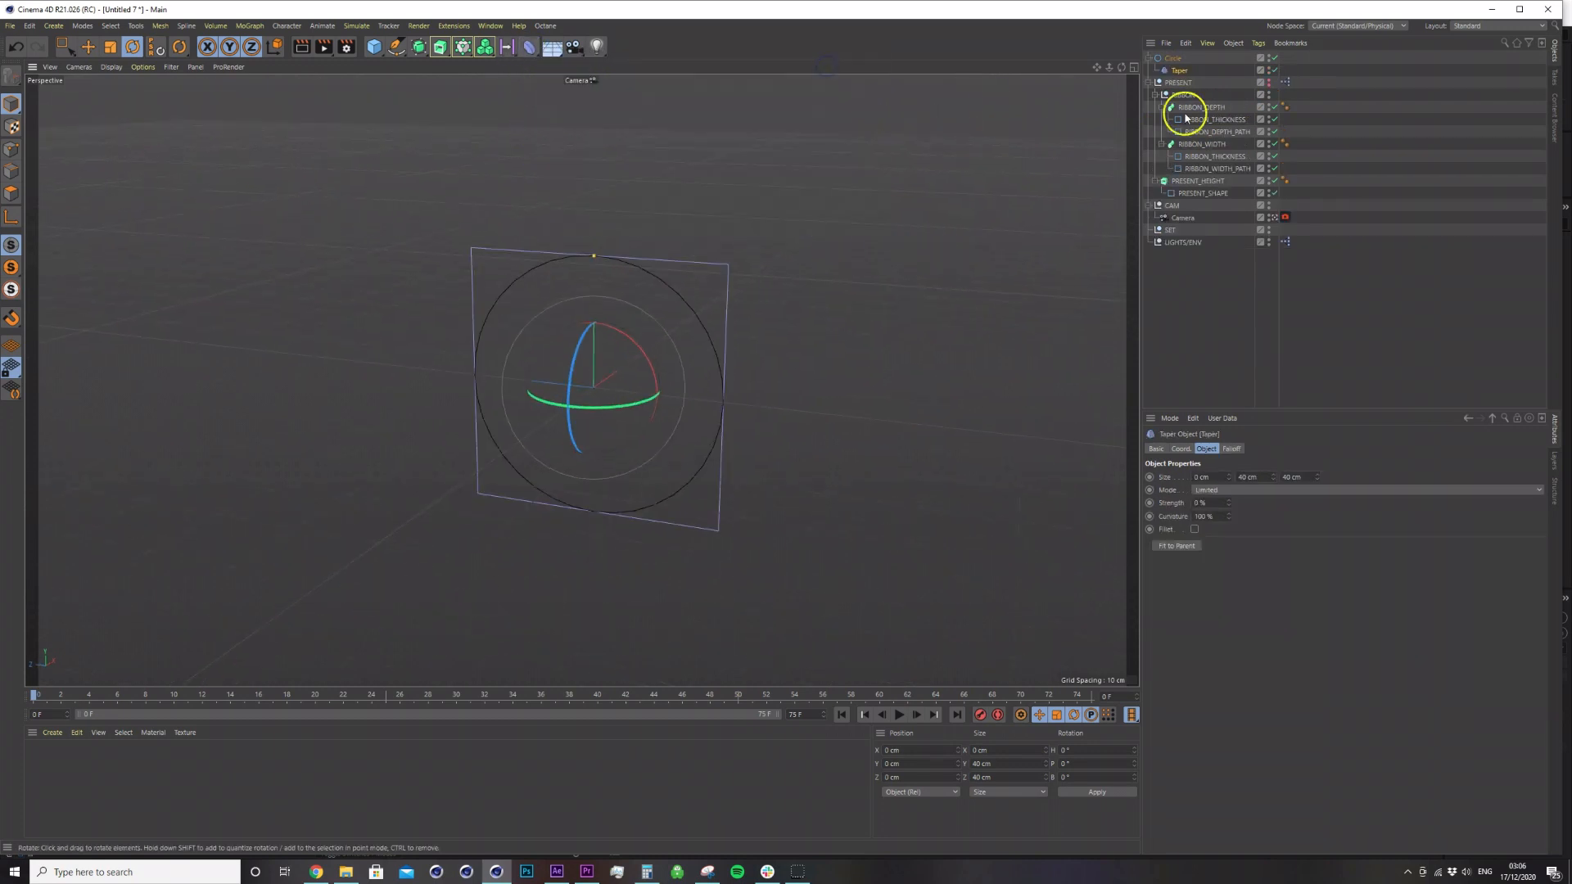
Set the Taper's strength to 100 % and its curvature to 0 %.
{"action": "left_click", "coordinate": [1186, 449]}
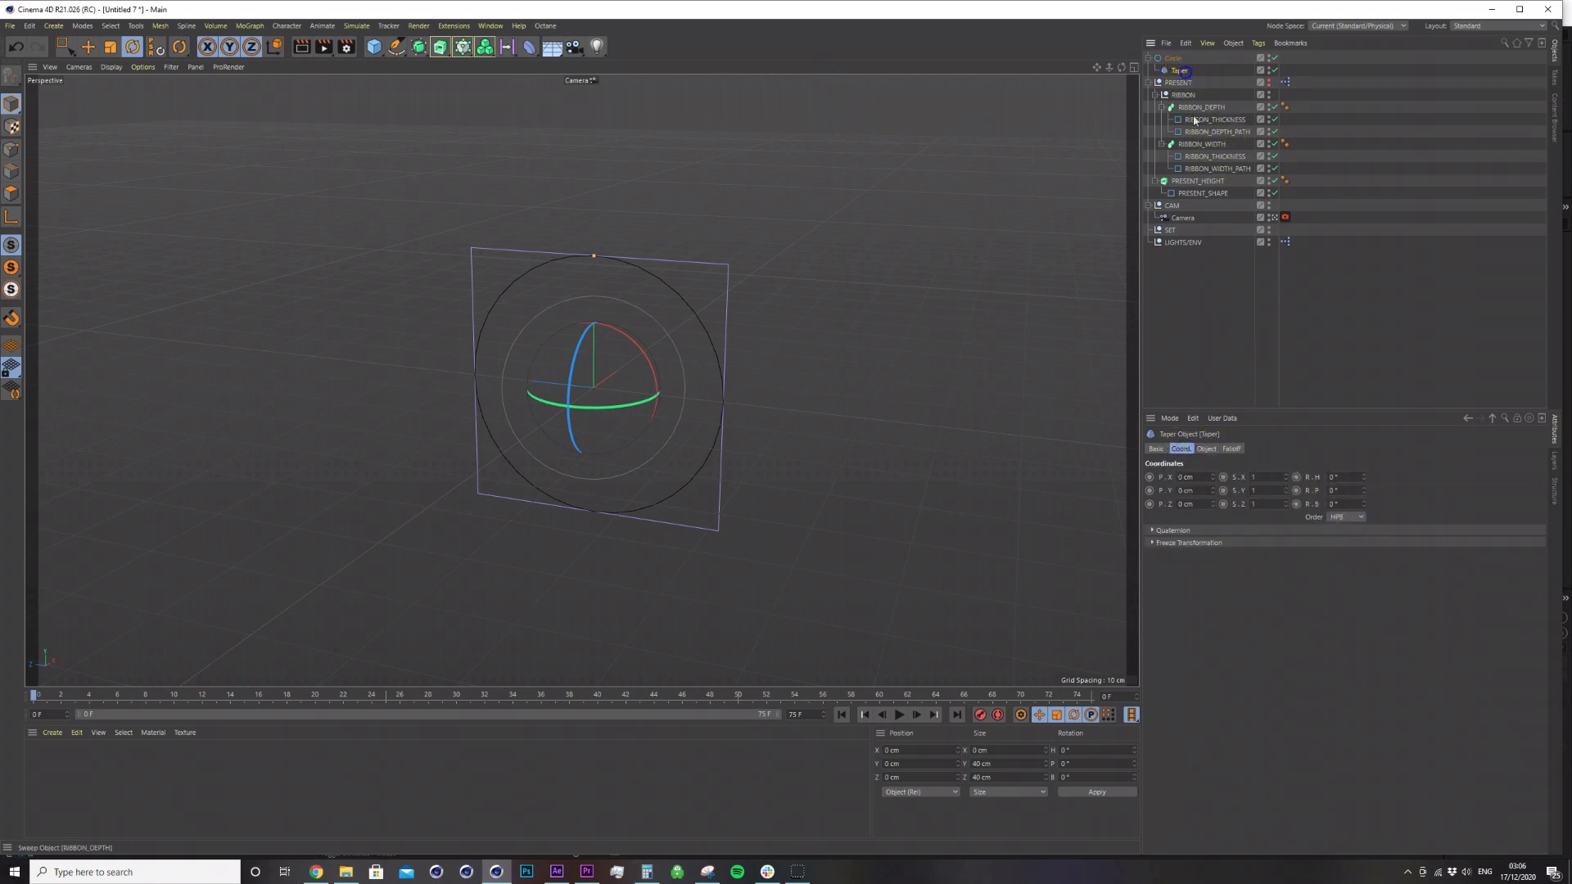
{"action": "left_click", "coordinate": [1207, 451]}
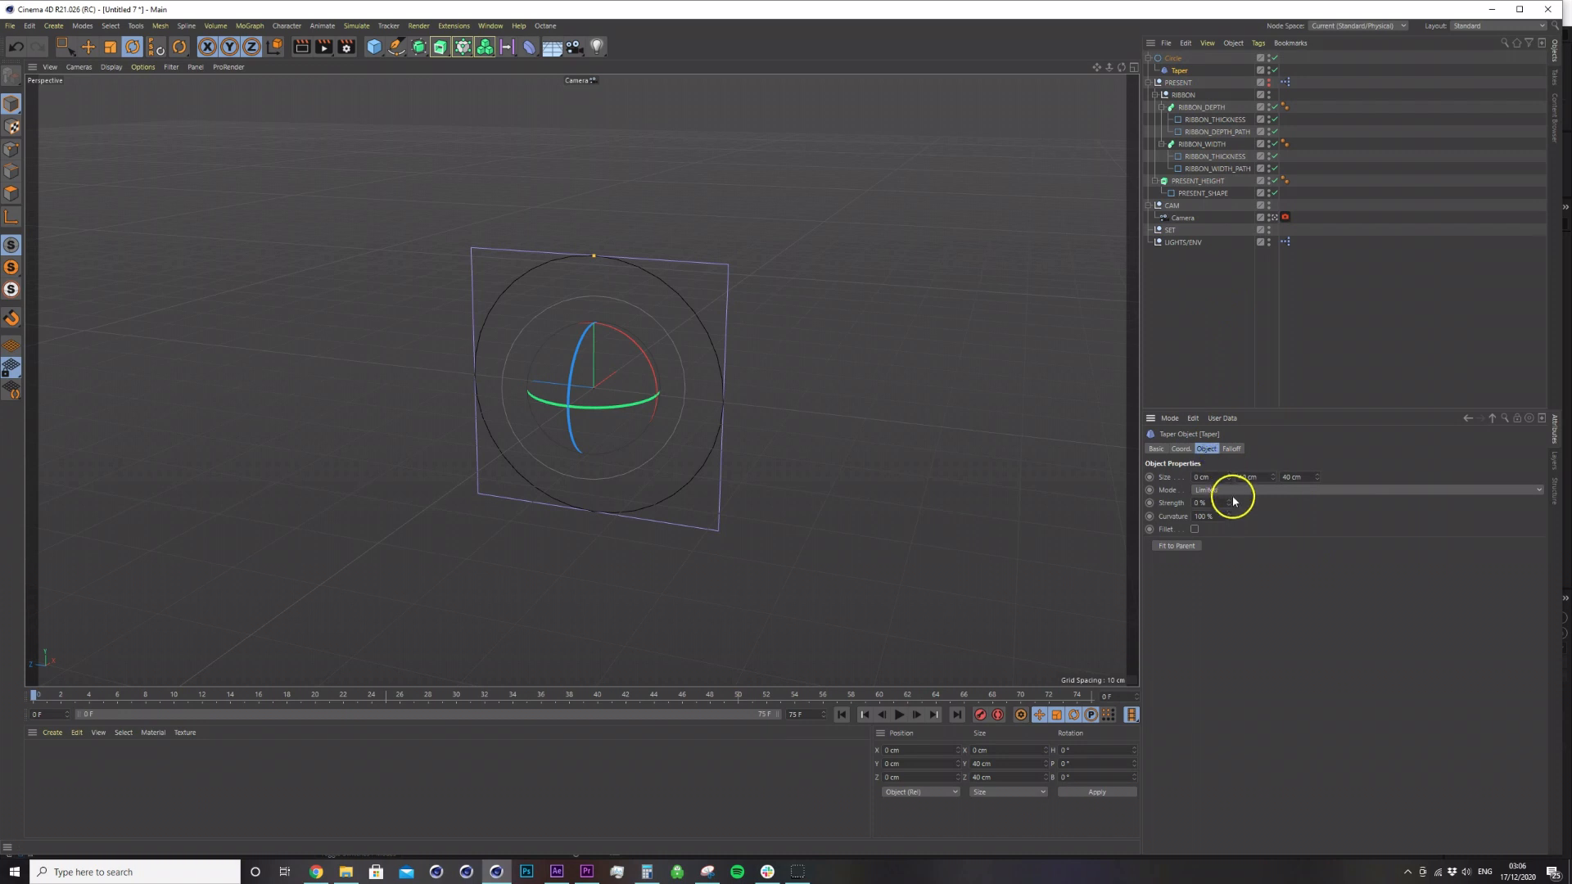
{"action": "left_click_drag", "start_coordinate": [1227, 503], "coordinate": [1228, 503]}
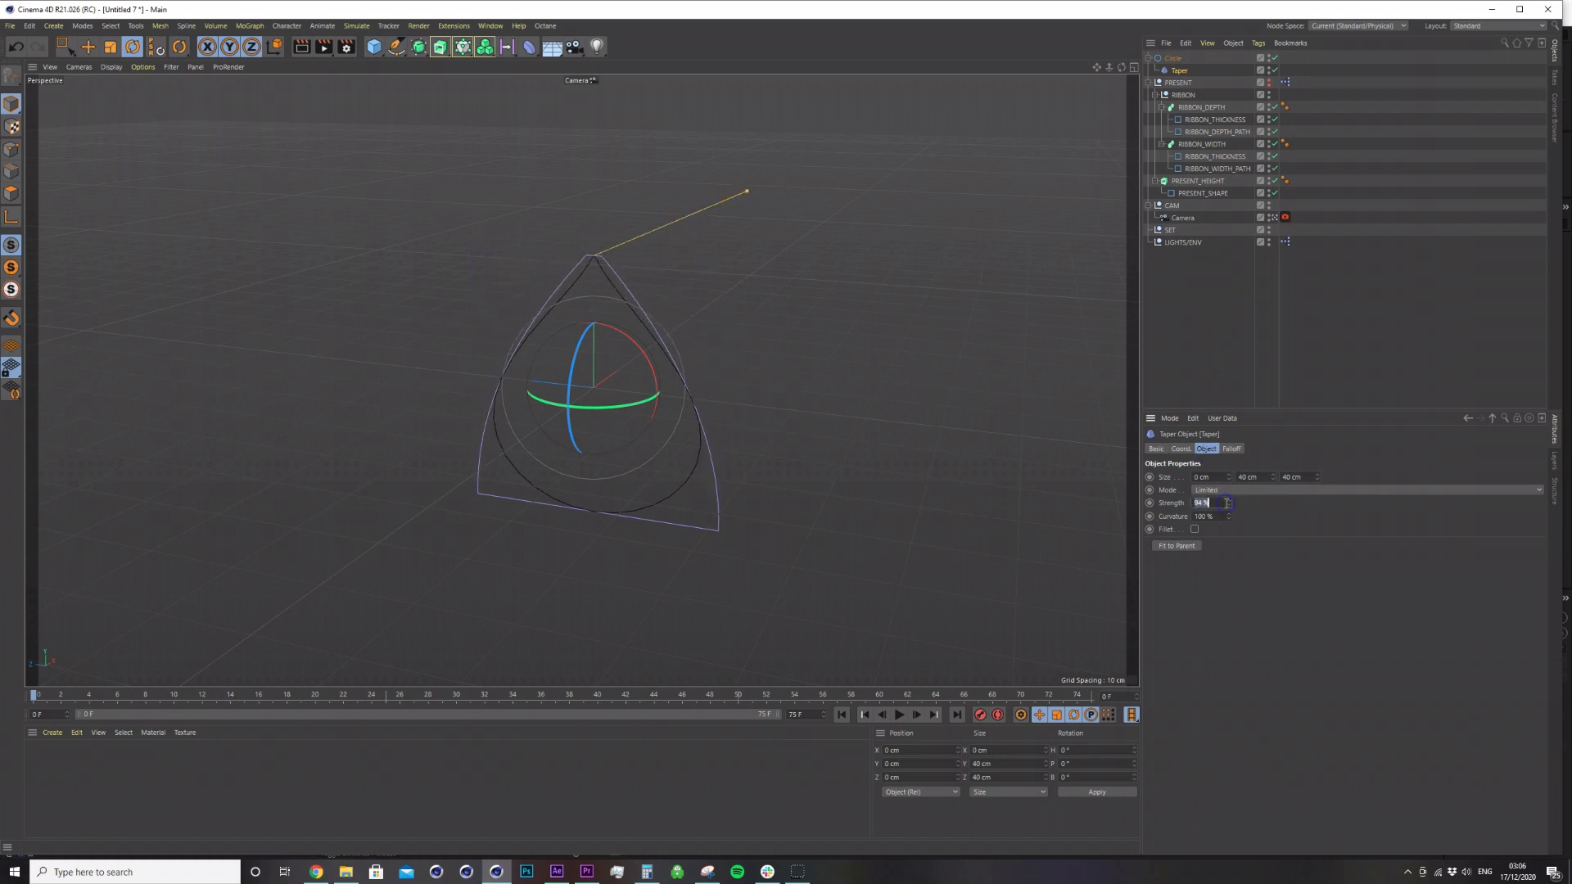
{"action": "left_click", "coordinate": [1238, 521]}
{"action": "left_click", "coordinate": [1214, 512]}
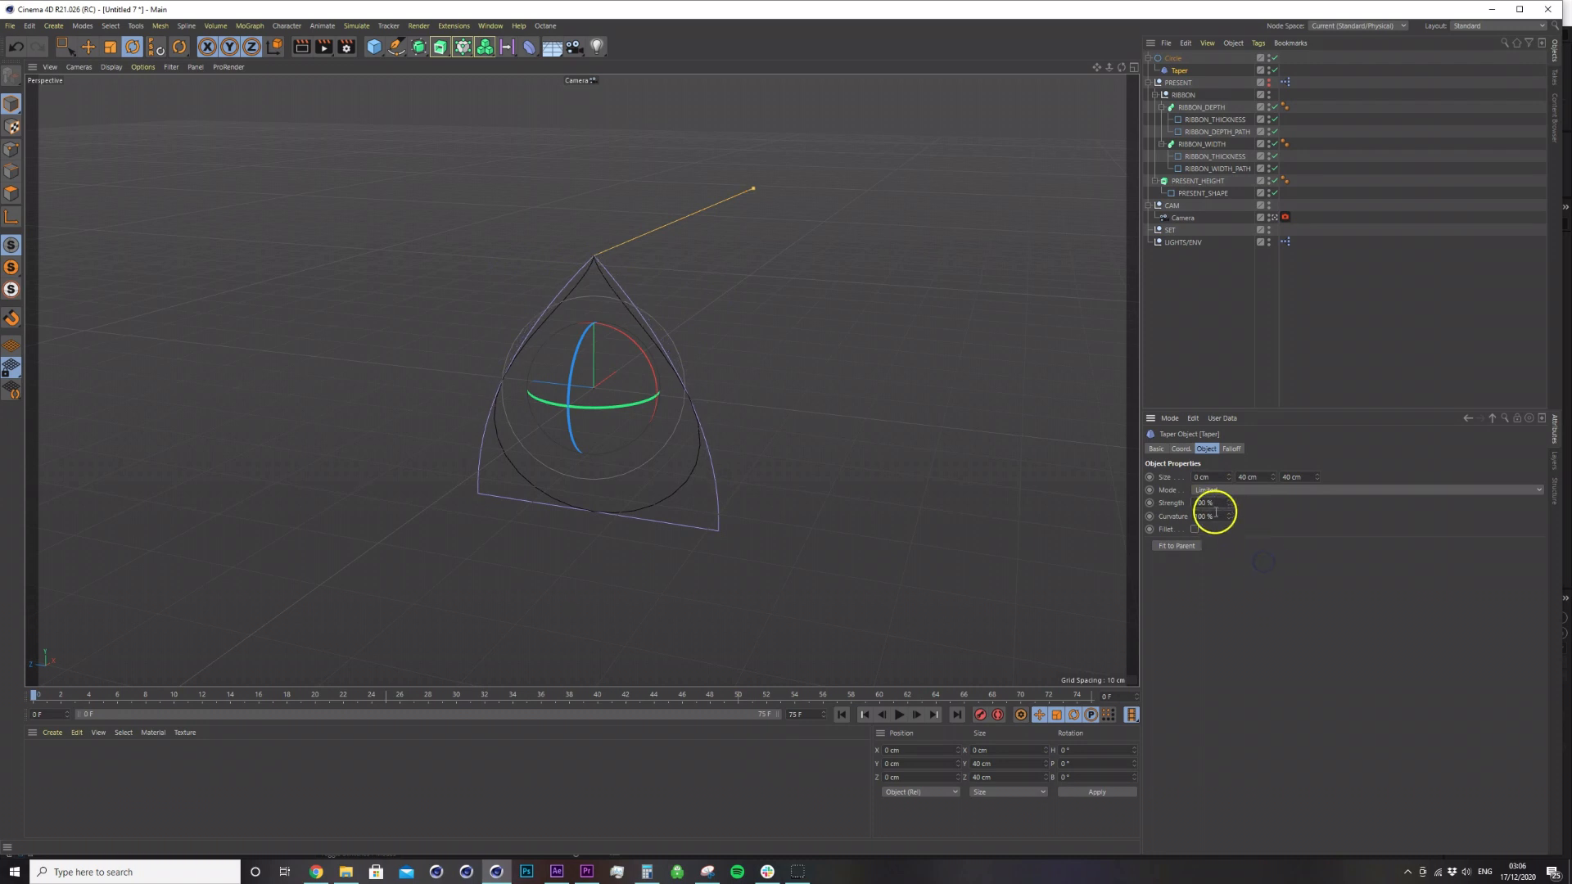
{"action": "left_click_drag", "start_coordinate": [1228, 518], "coordinate": [1230, 573]}
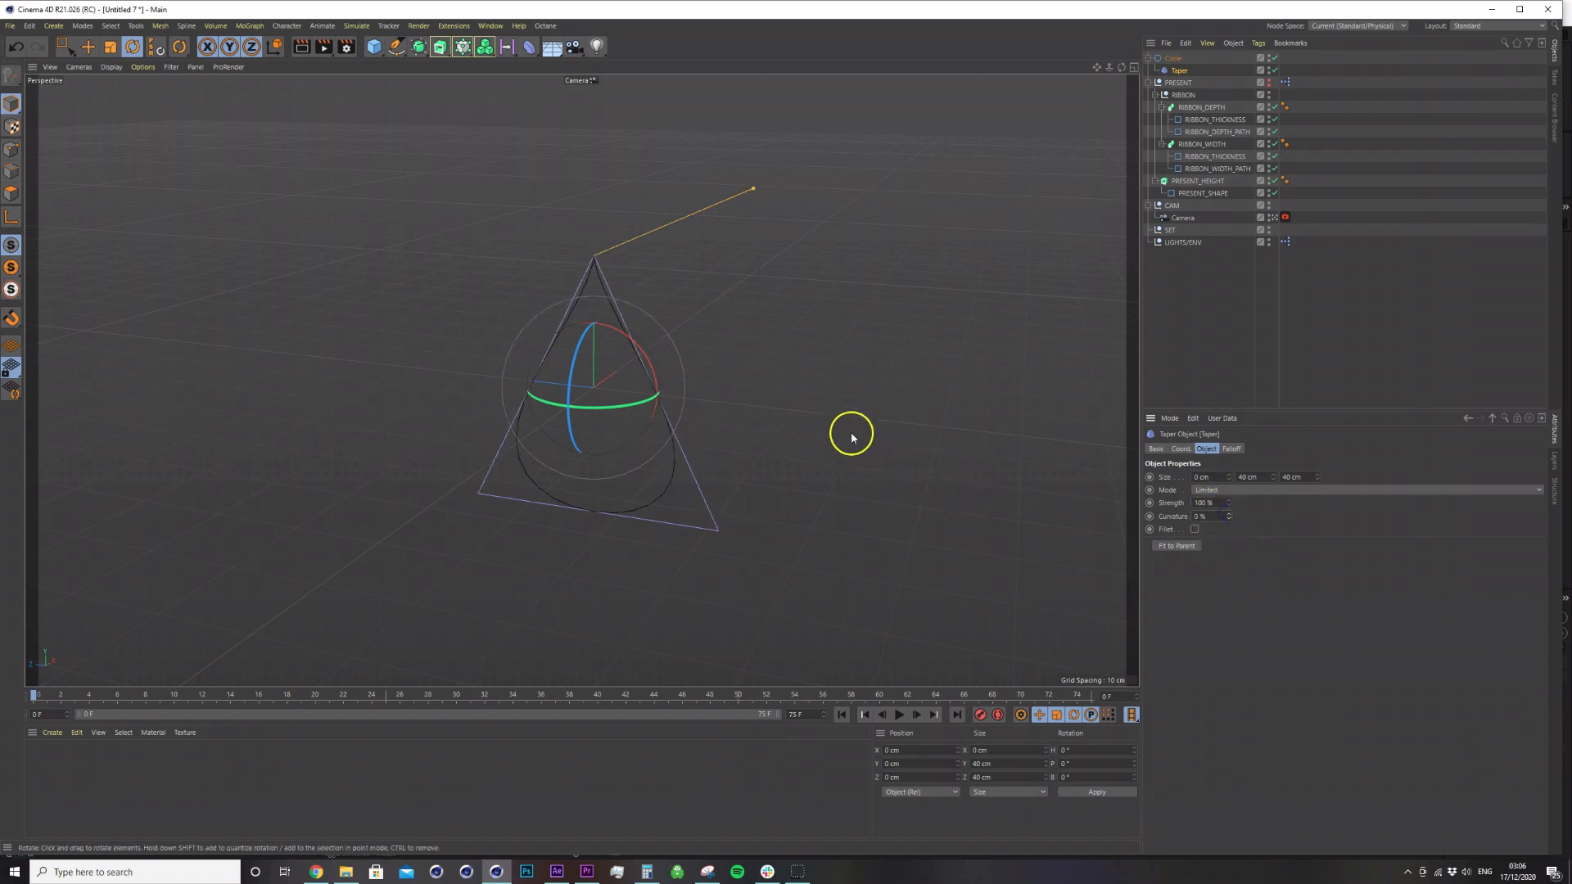
Rotate the Taper deformer to a pitch of -90° so it narrows one side of the circle.
{"action": "key", "text": "r"}
{"action": "left_click_drag", "start_coordinate": [643, 354], "coordinate": [574, 363]}
{"action": "left_click_drag", "start_coordinate": [690, 389], "coordinate": [784, 381], "text": "alt"}
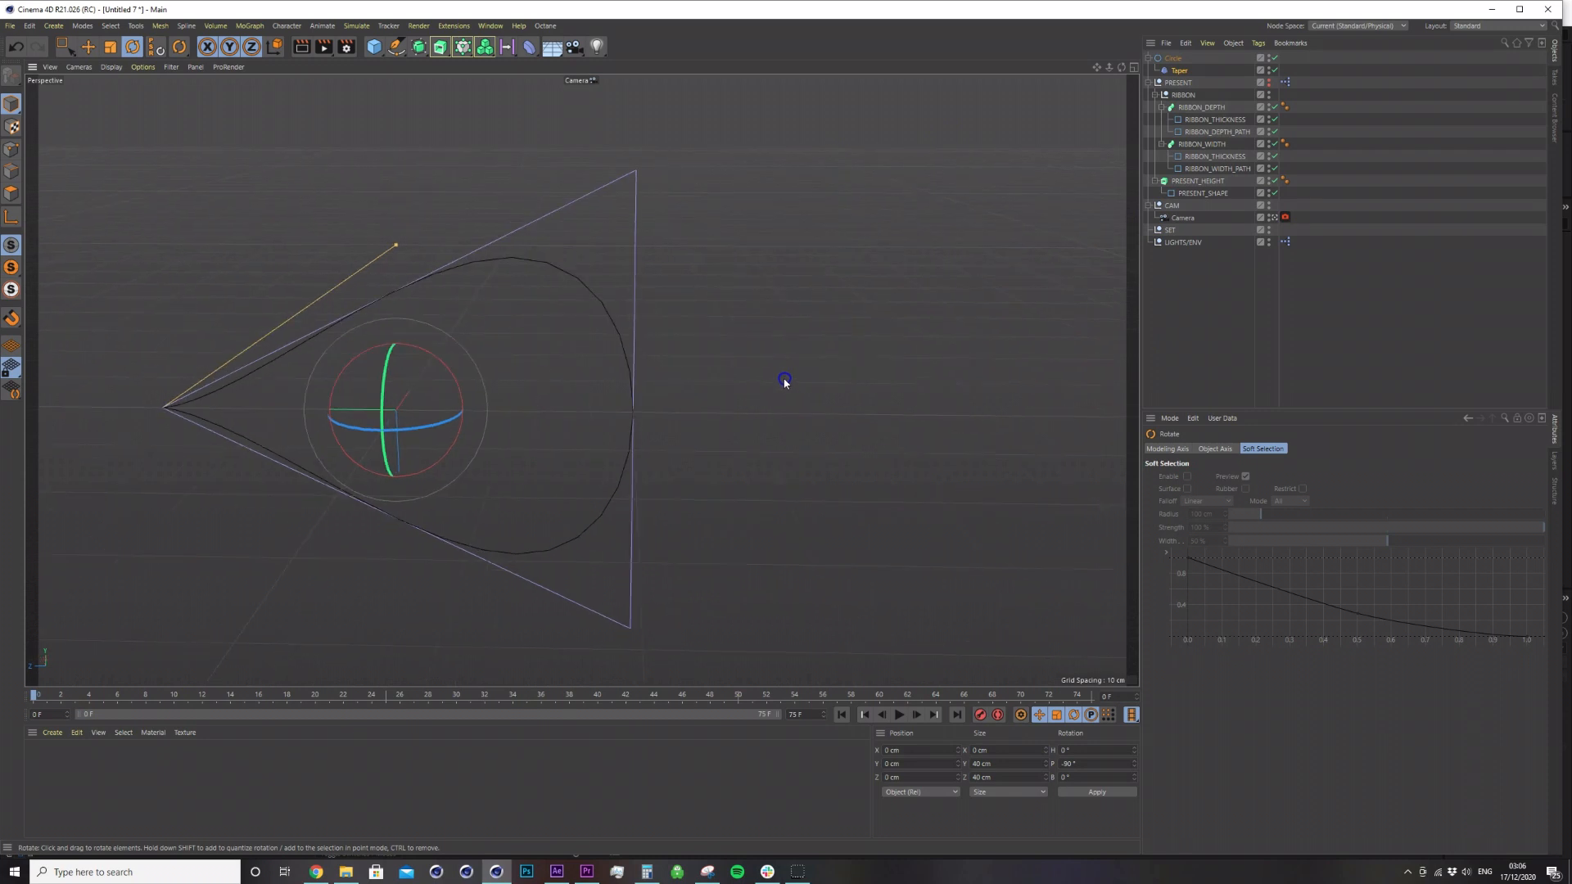
Stretch the circle by setting its Z scale to 1.5.
{"action": "left_click", "coordinate": [1170, 60]}
{"action": "left_click", "coordinate": [1210, 450]}
{"action": "left_click", "coordinate": [1182, 448]}
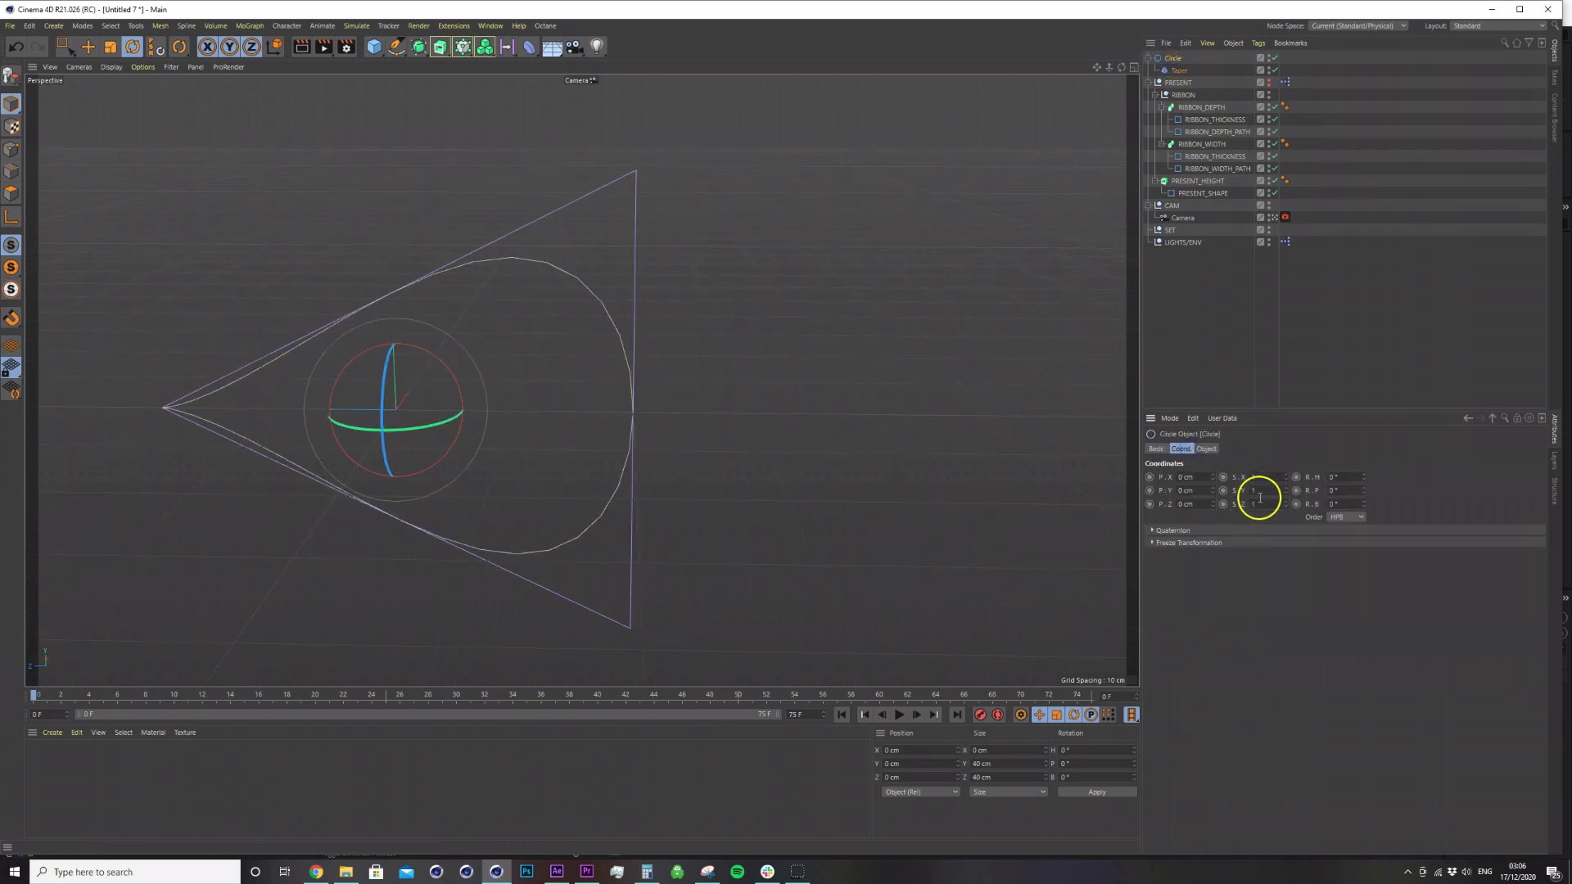
{"action": "left_click_drag", "start_coordinate": [1284, 504], "coordinate": [1286, 503]}
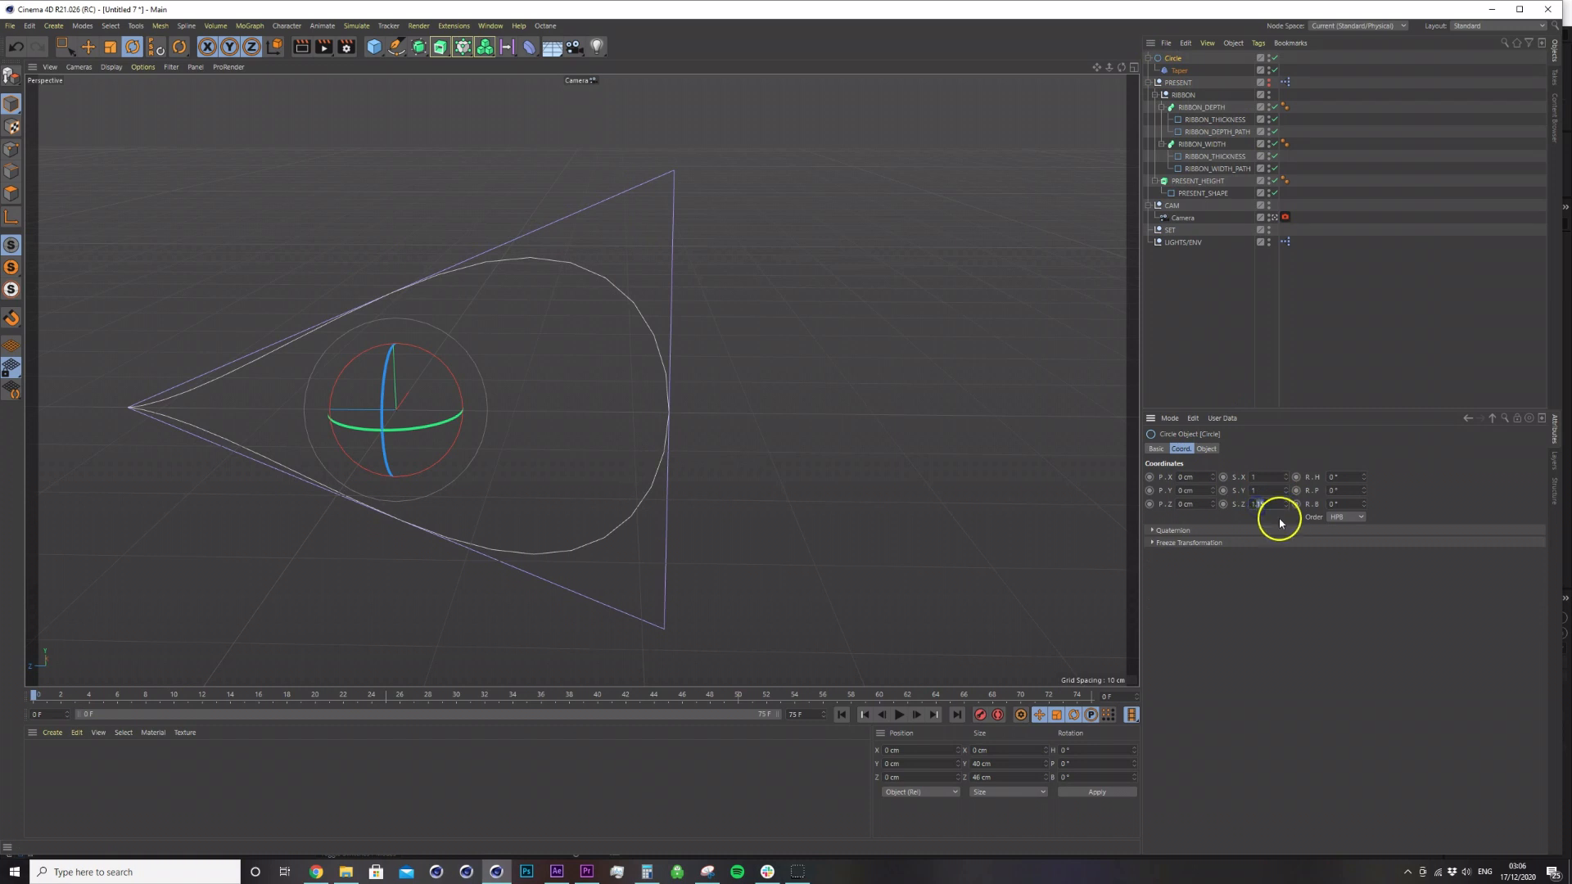
{"action": "key", "text": "Return"}
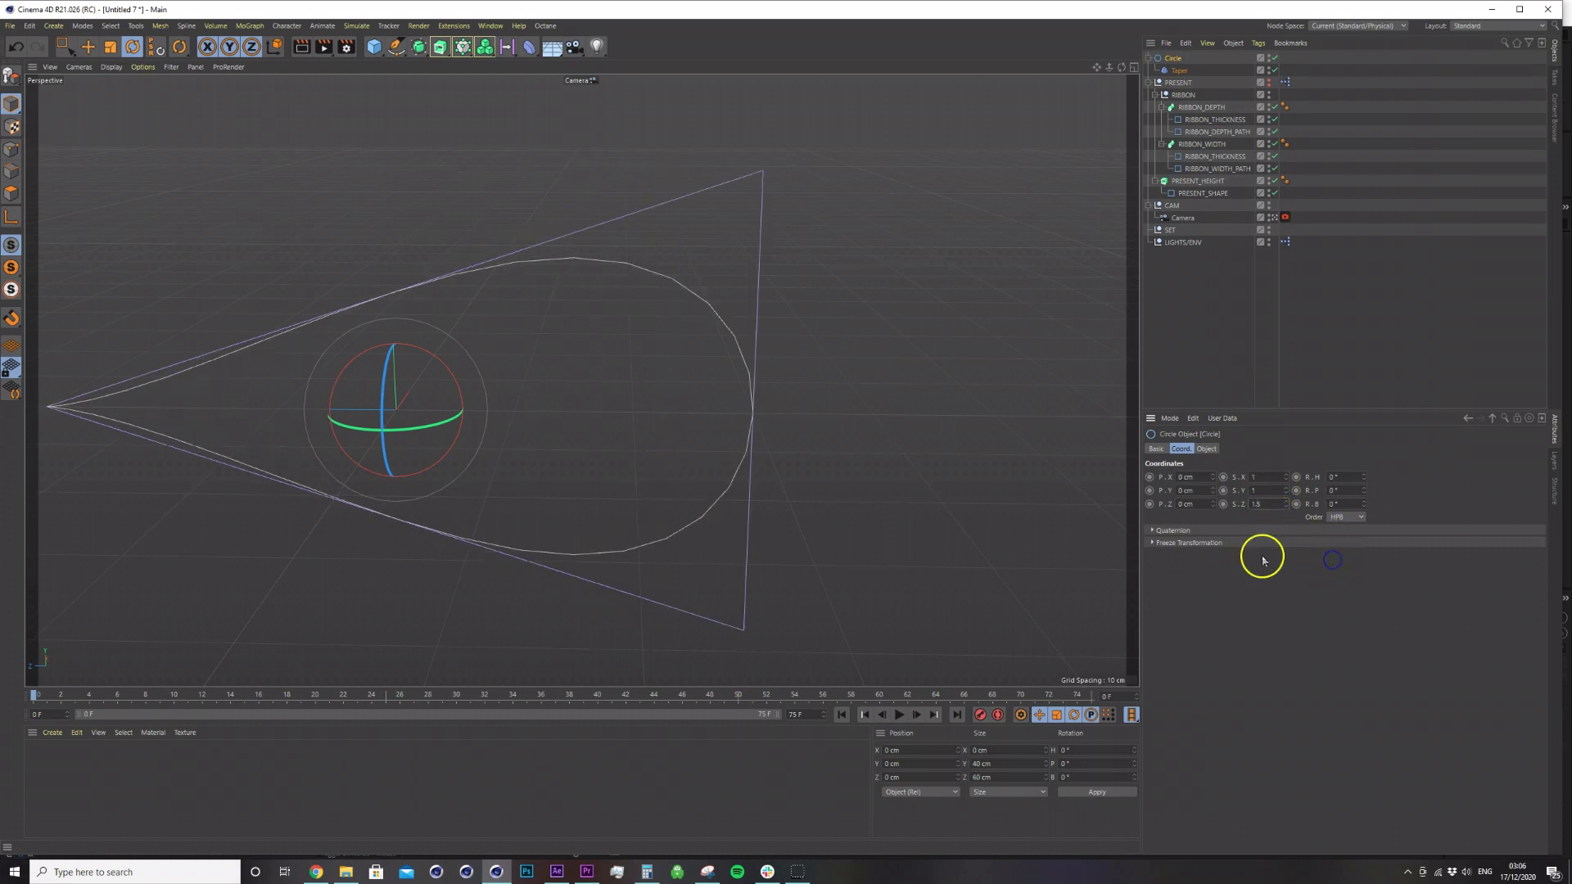
{"action": "middle_click_drag", "start_coordinate": [696, 378], "coordinate": [814, 378], "text": "alt"}
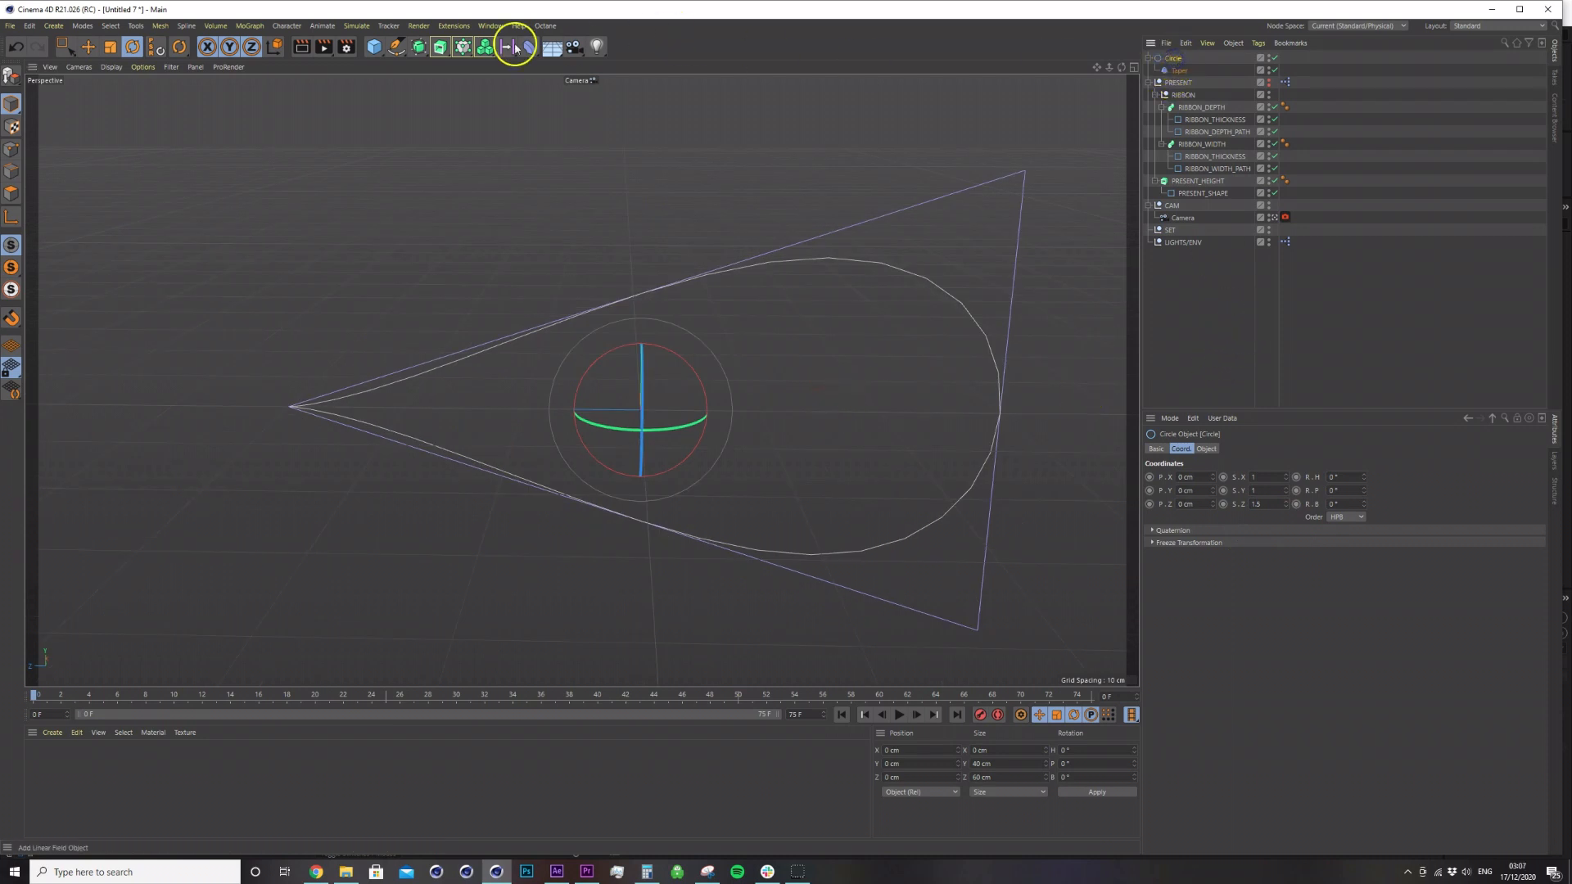
Put the circle inside a Sweep and place a copy of RIBBON_THICKNESS above it as the profile.
{"action": "left_click_drag", "start_coordinate": [441, 56], "coordinate": [515, 131], "text": "alt"}
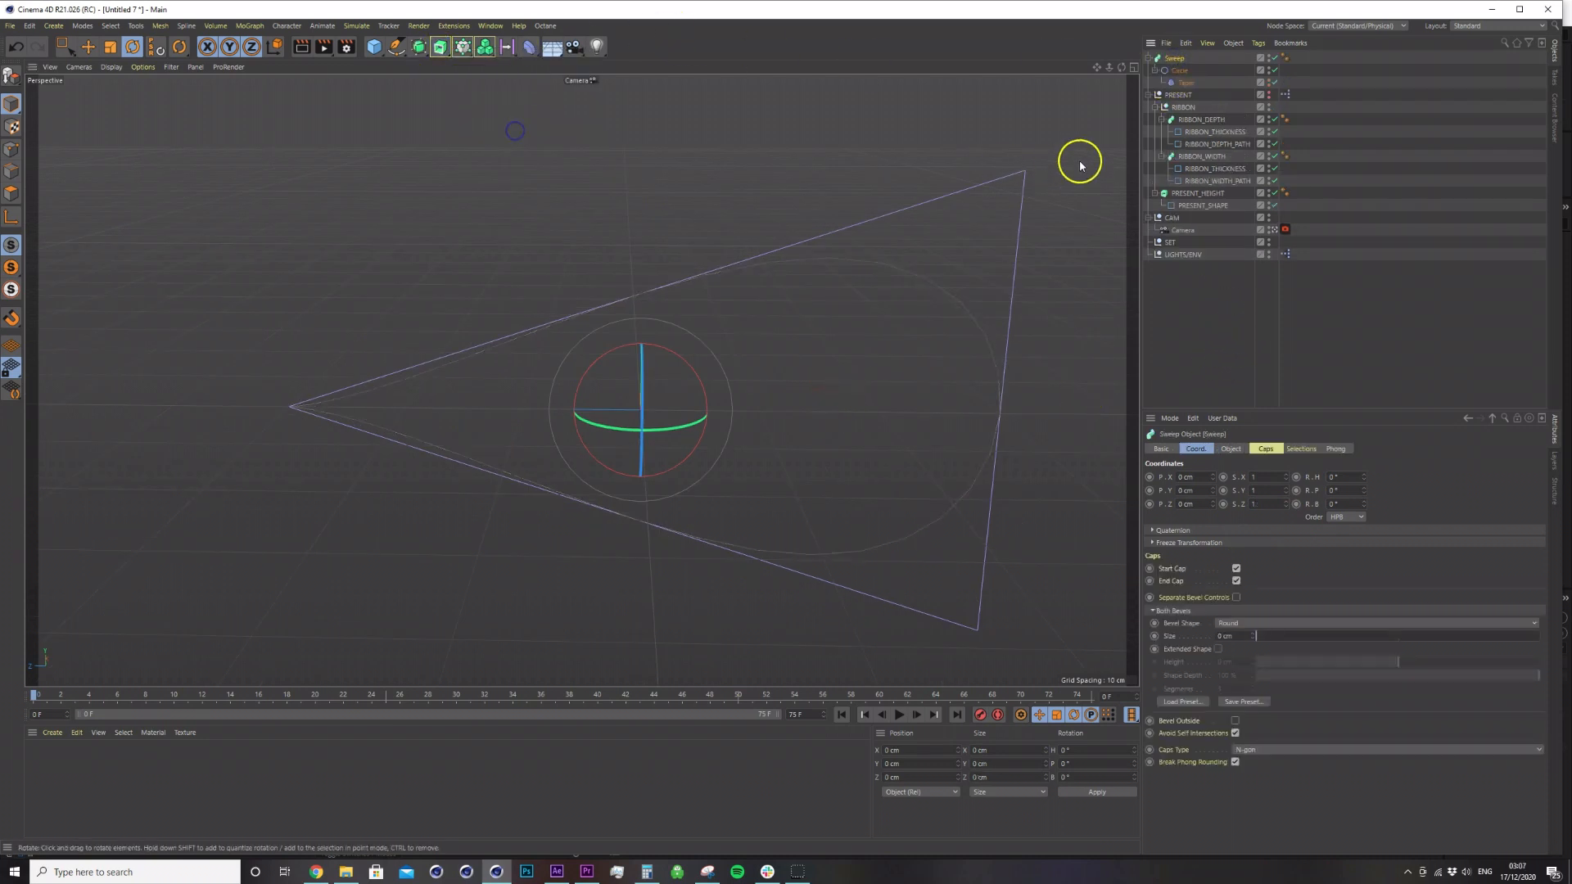
{"action": "left_click", "coordinate": [1213, 133]}
{"action": "left_click_drag", "start_coordinate": [1172, 68], "coordinate": [1173, 69], "text": "ctrl"}
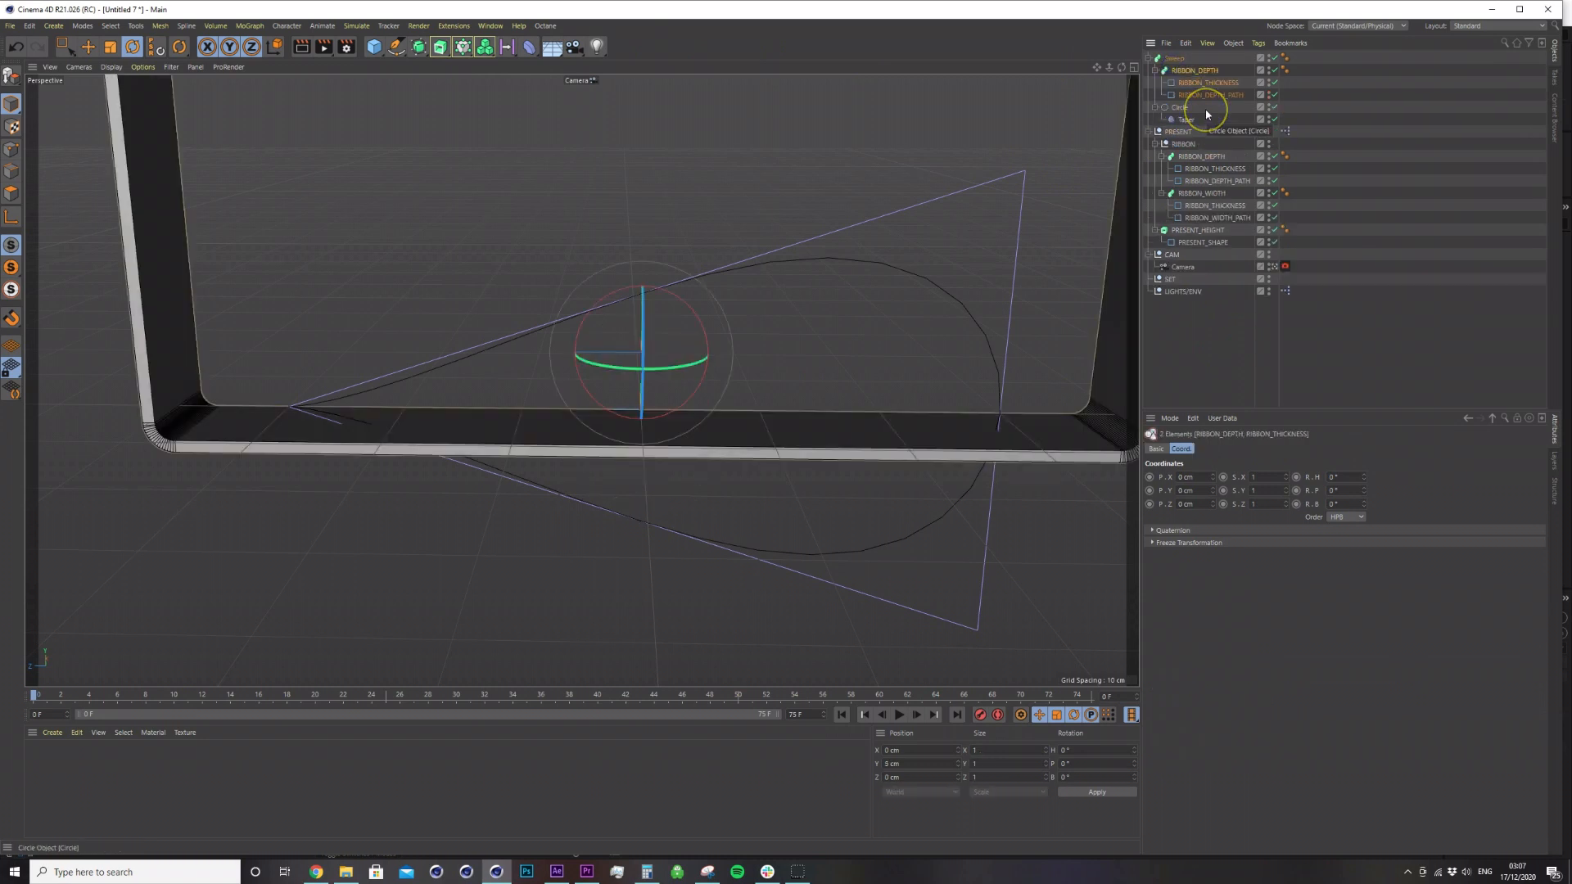
{"action": "key", "text": "ctrl+z"}
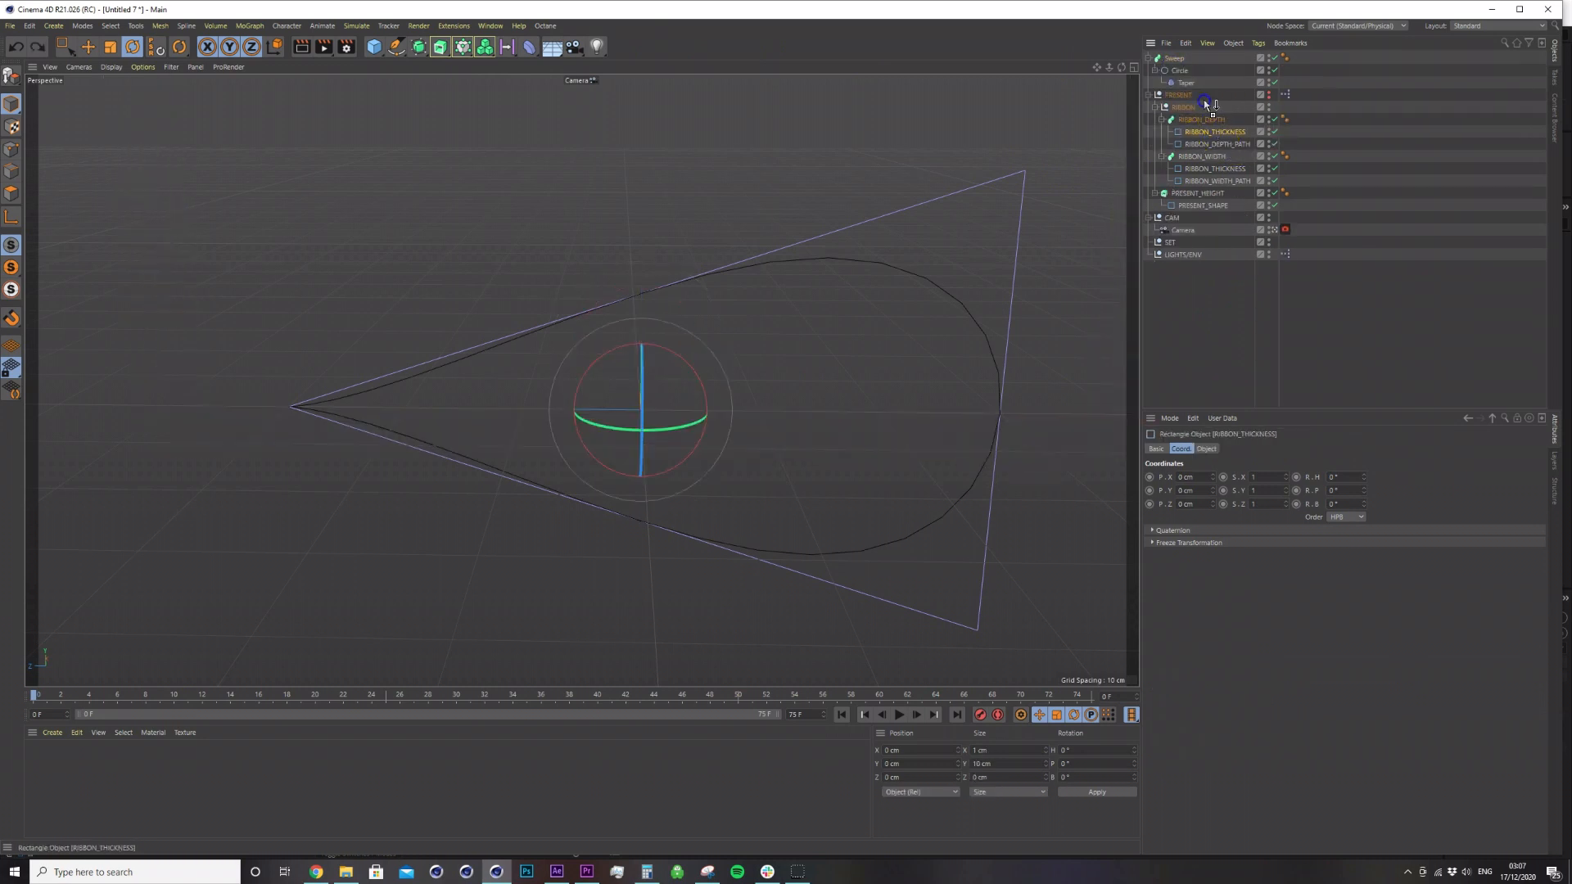
{"action": "left_click_drag", "start_coordinate": [1185, 68], "coordinate": [1187, 72], "text": "ctrl"}
{"action": "left_click_drag", "start_coordinate": [852, 267], "coordinate": [815, 305], "text": "alt"}
Rename the new sweep LOOP_SWEEP and its circle LOOP_PATH.
{"action": "left_click", "coordinate": [1175, 59]}
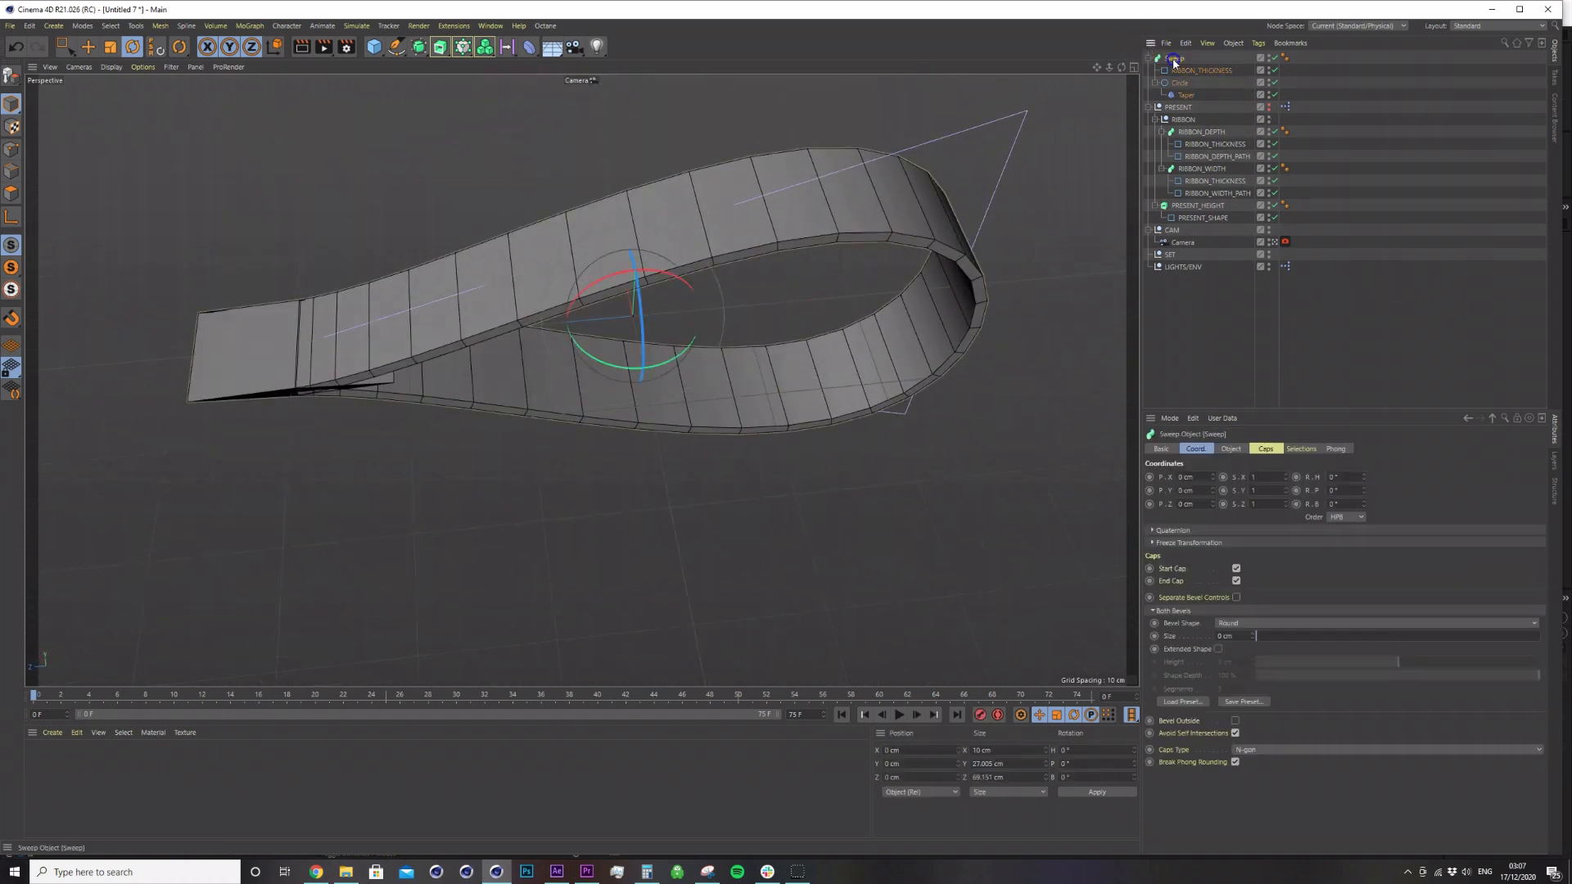
{"action": "double_click", "coordinate": [1182, 59]}
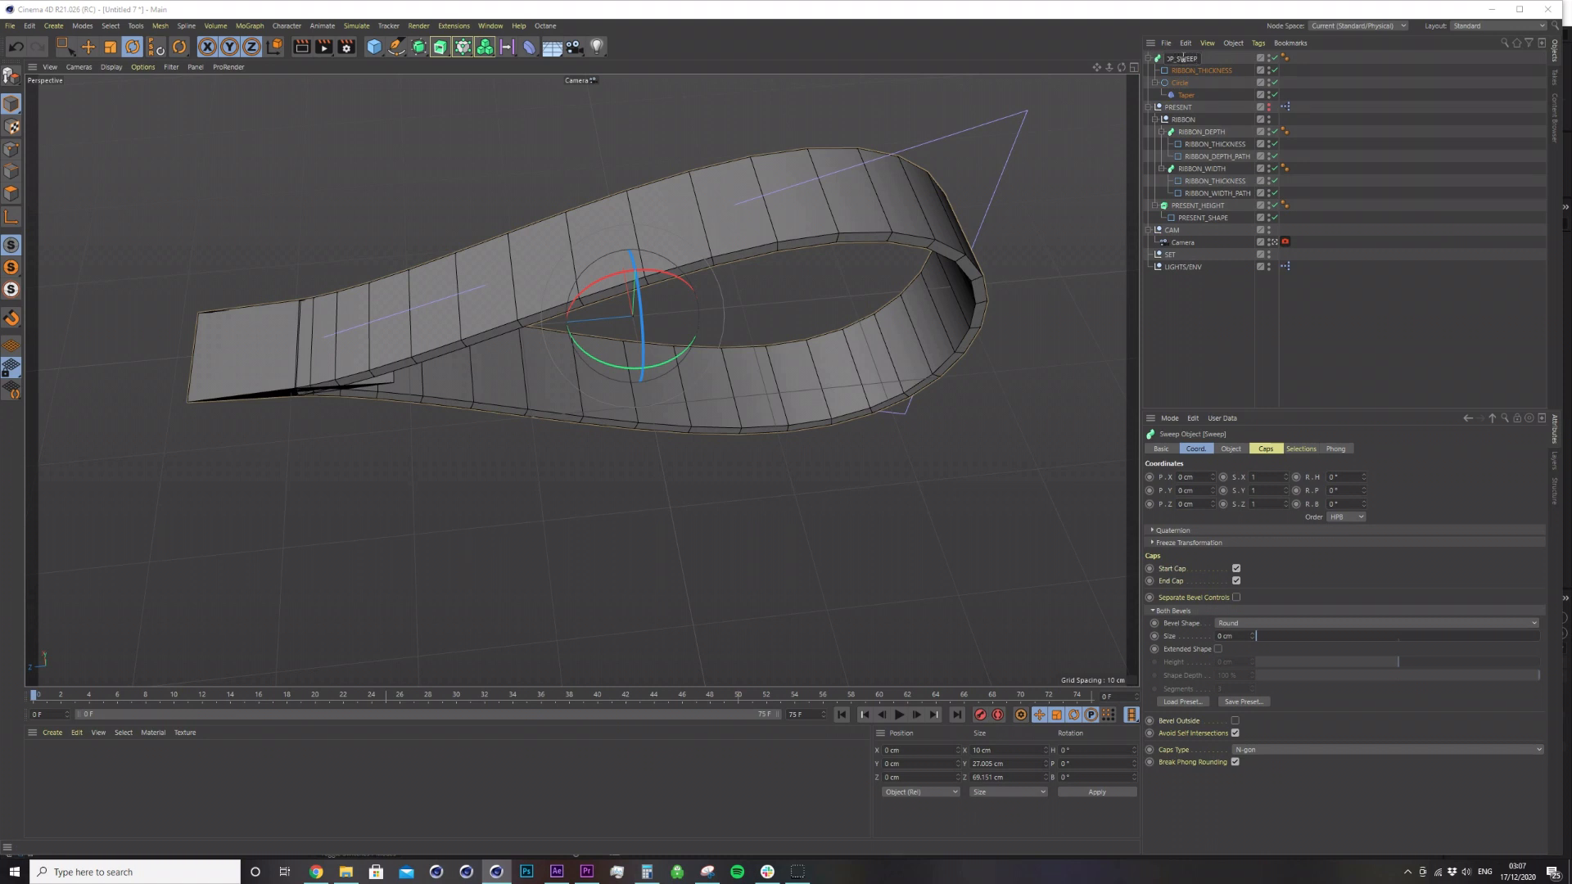
{"action": "type", "text": "LOOP_SWEEP"}
{"action": "left_click", "coordinate": [1175, 82]}
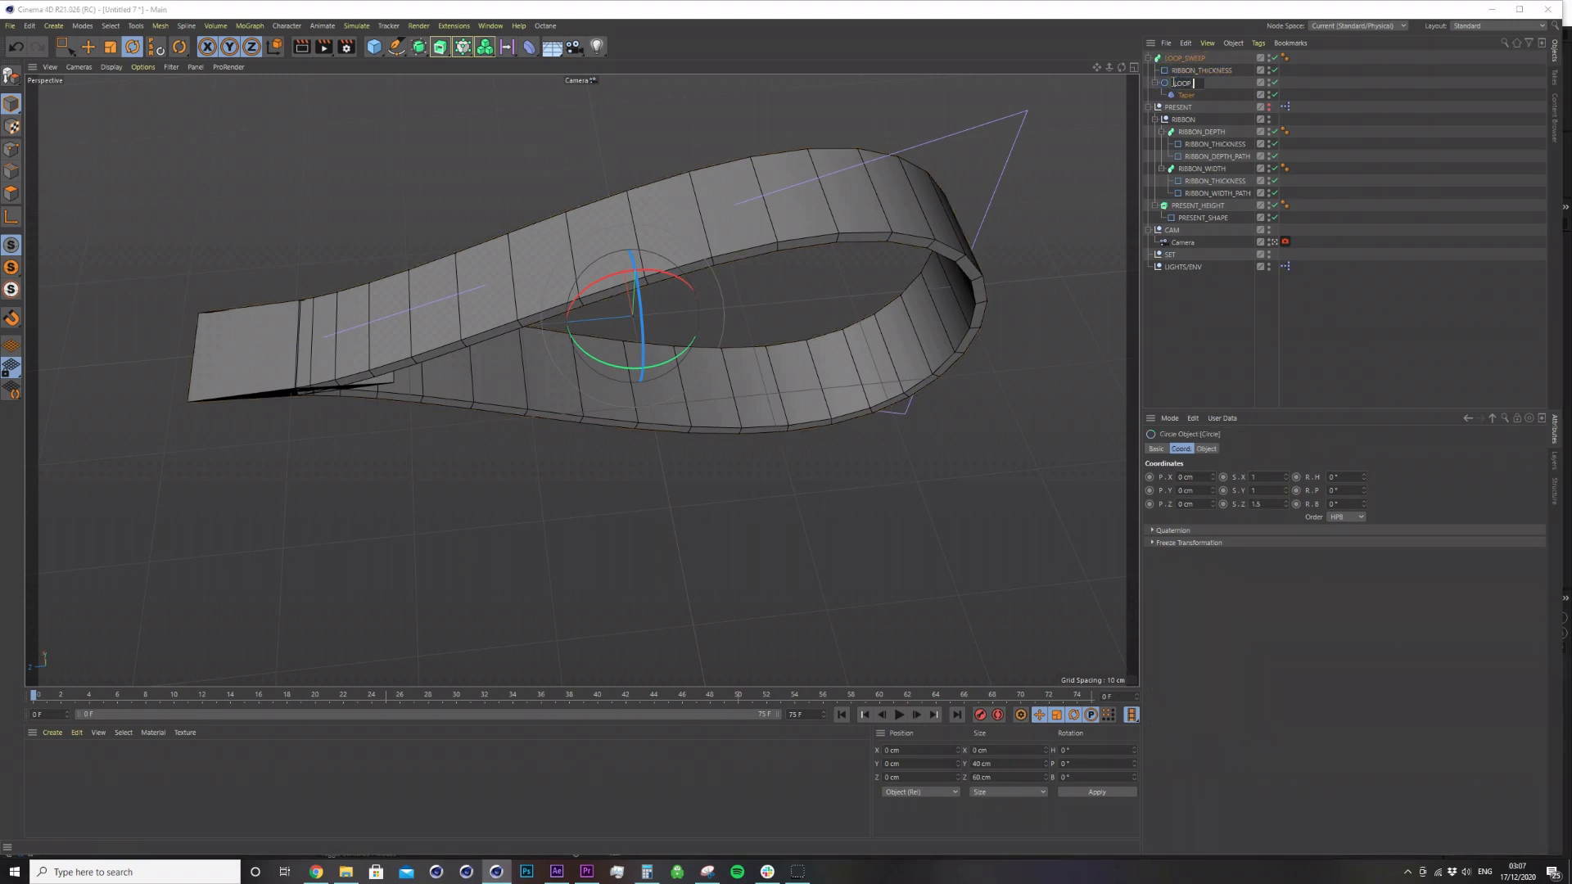
{"action": "type", "text": "LOOP_PATH"}
Rename the Taper deformer under LOOP_PATH to LOOP_TAPER.
{"action": "left_click", "coordinate": [1209, 96]}
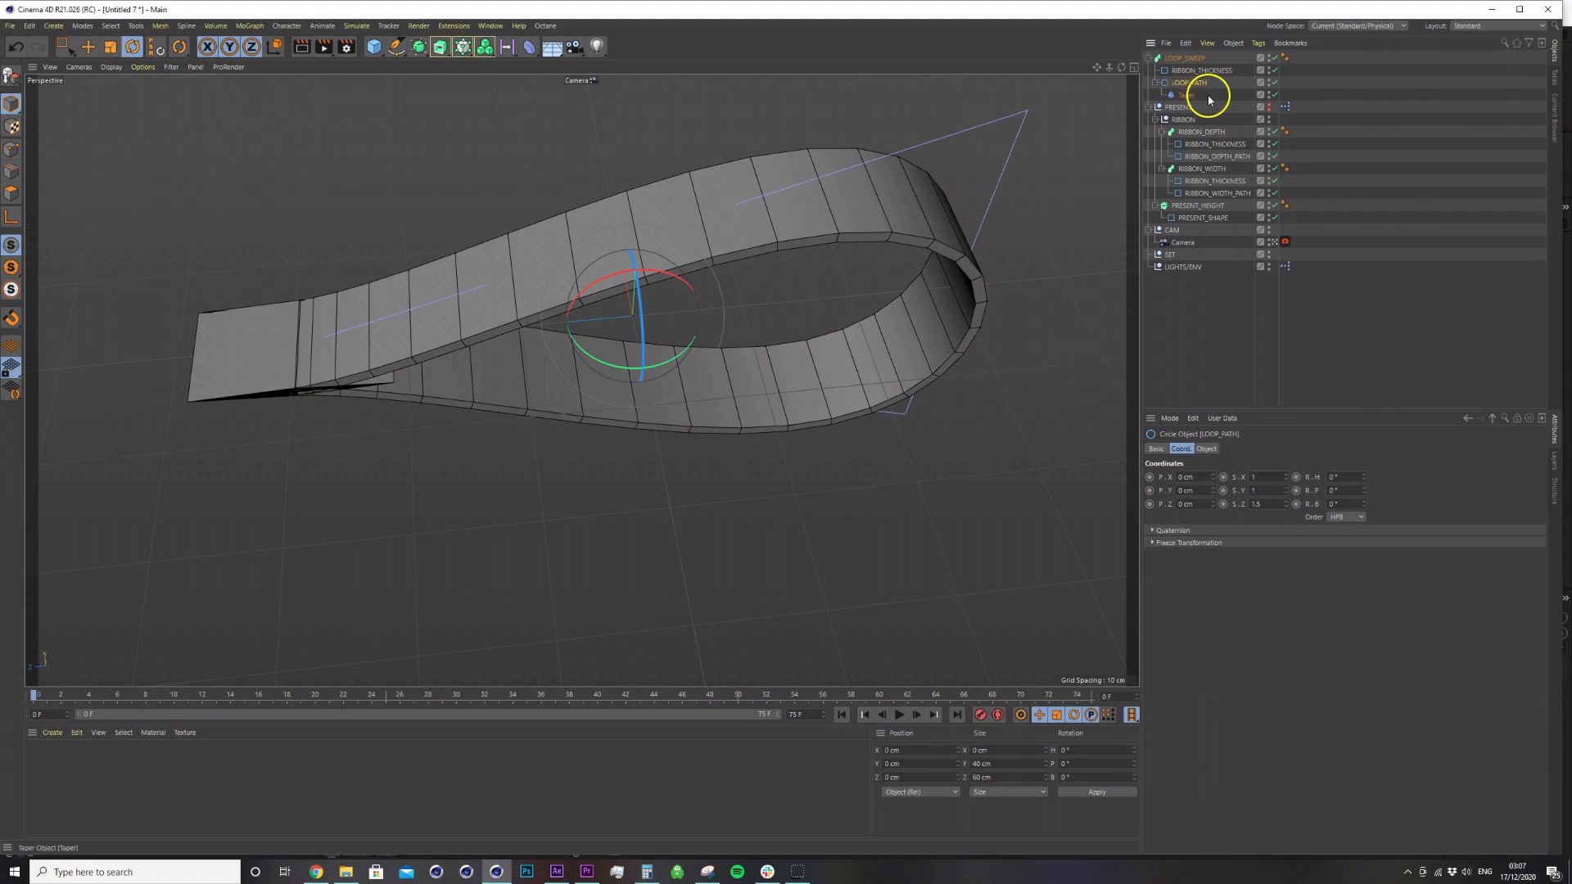
{"action": "double_click", "coordinate": [1186, 97]}
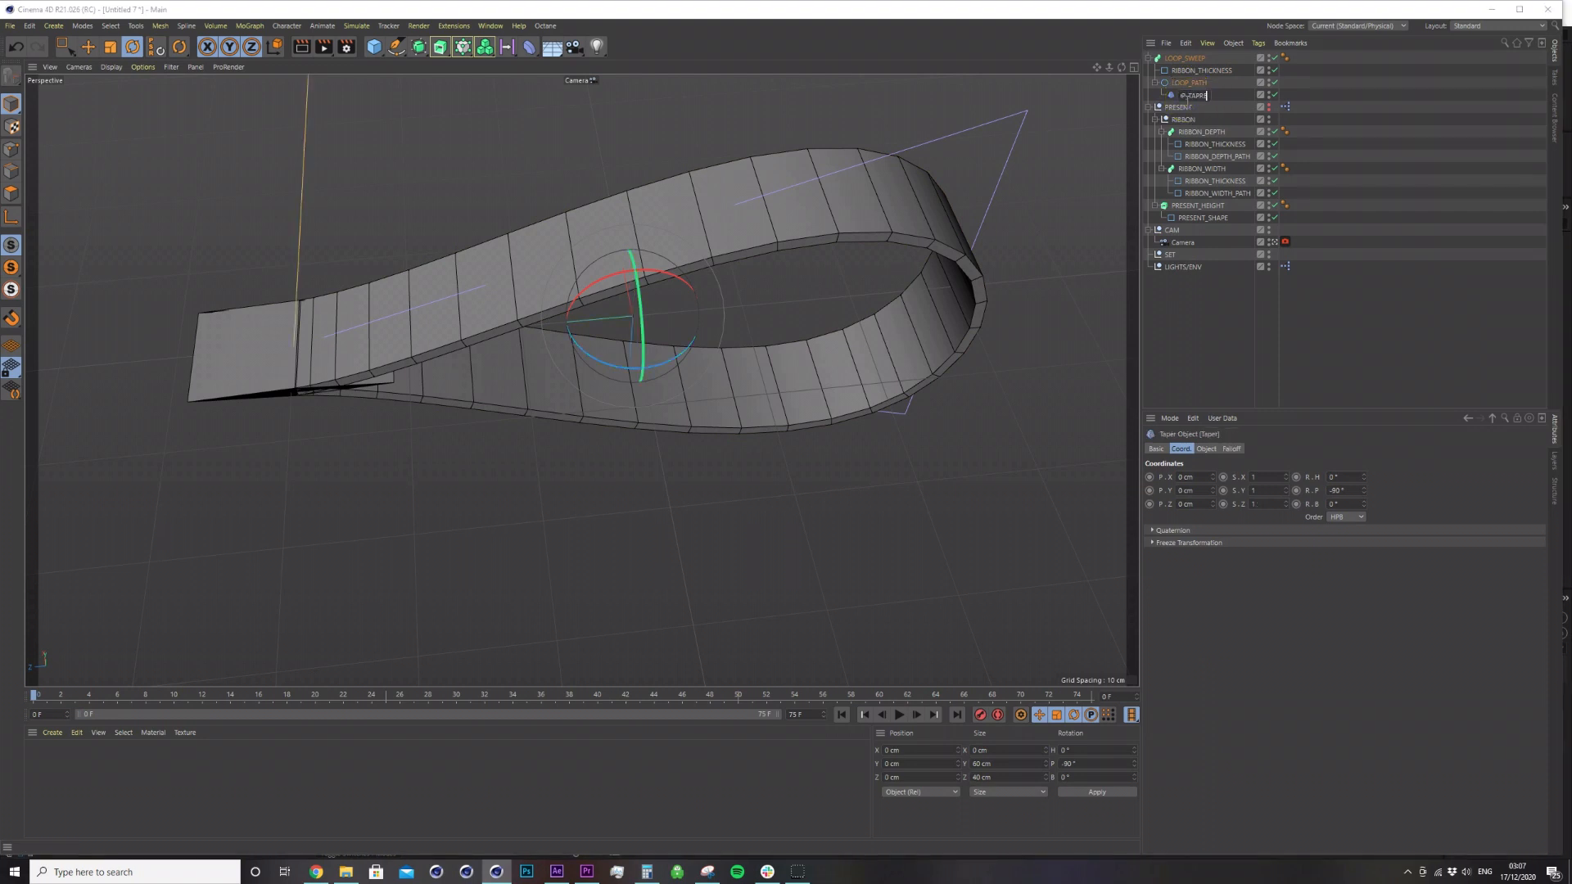
{"action": "key", "text": "BackSpace"}
{"action": "key", "text": "BackSpace"}
{"action": "type", "text": "ER"}
{"action": "left_click", "coordinate": [1378, 183]}
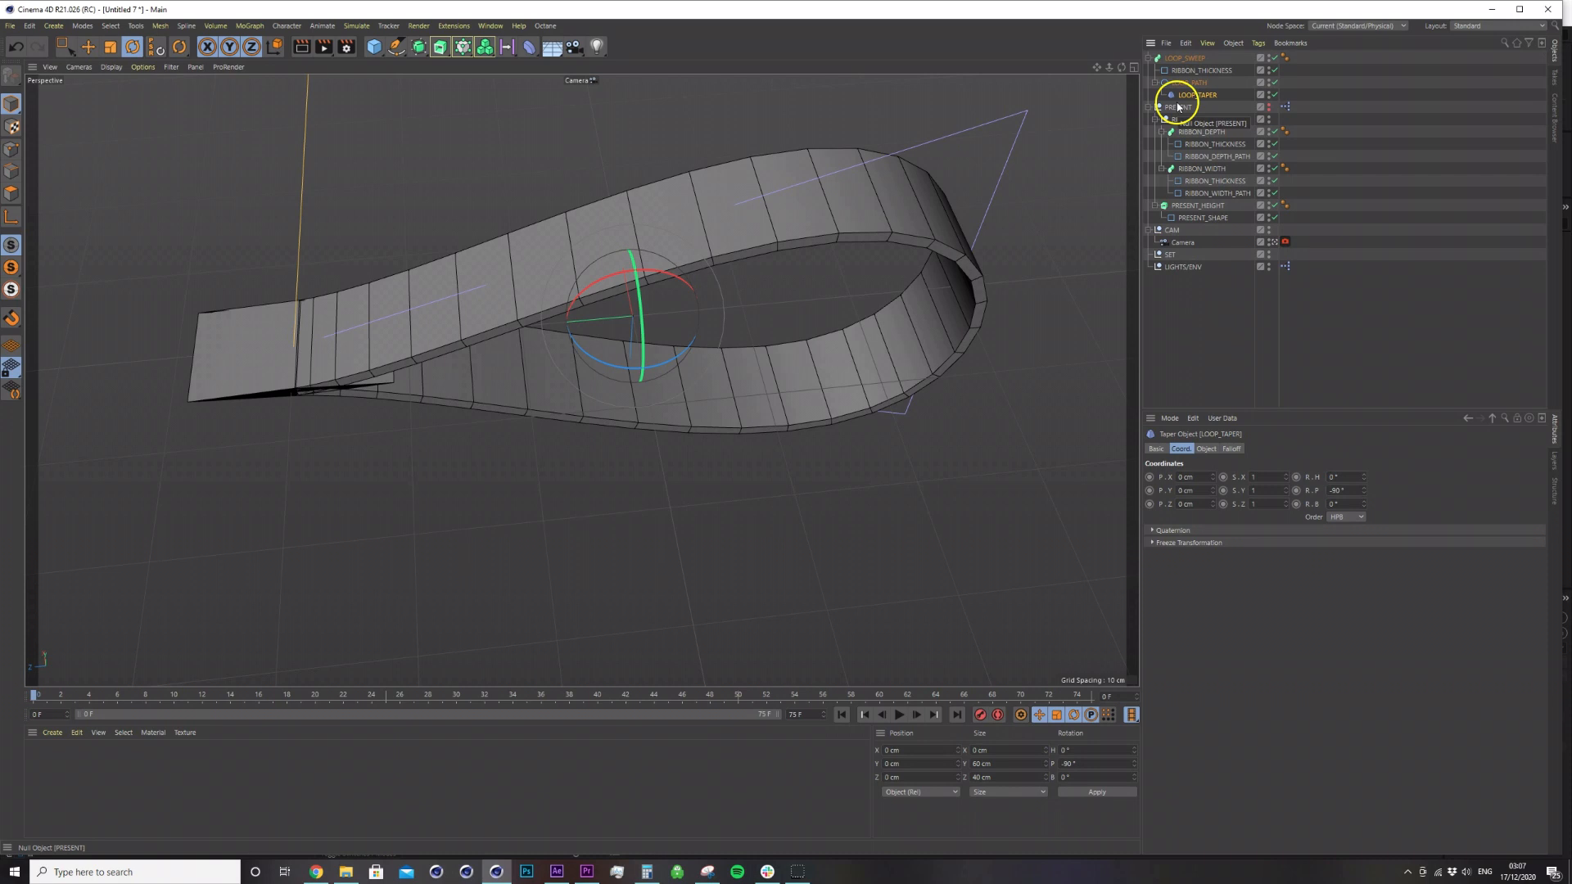
Put LOOP_SWEEP inside a Cloner and set the Cloner's mode to Radial.
{"action": "middle_click_drag", "start_coordinate": [631, 302], "coordinate": [711, 326], "text": "alt"}
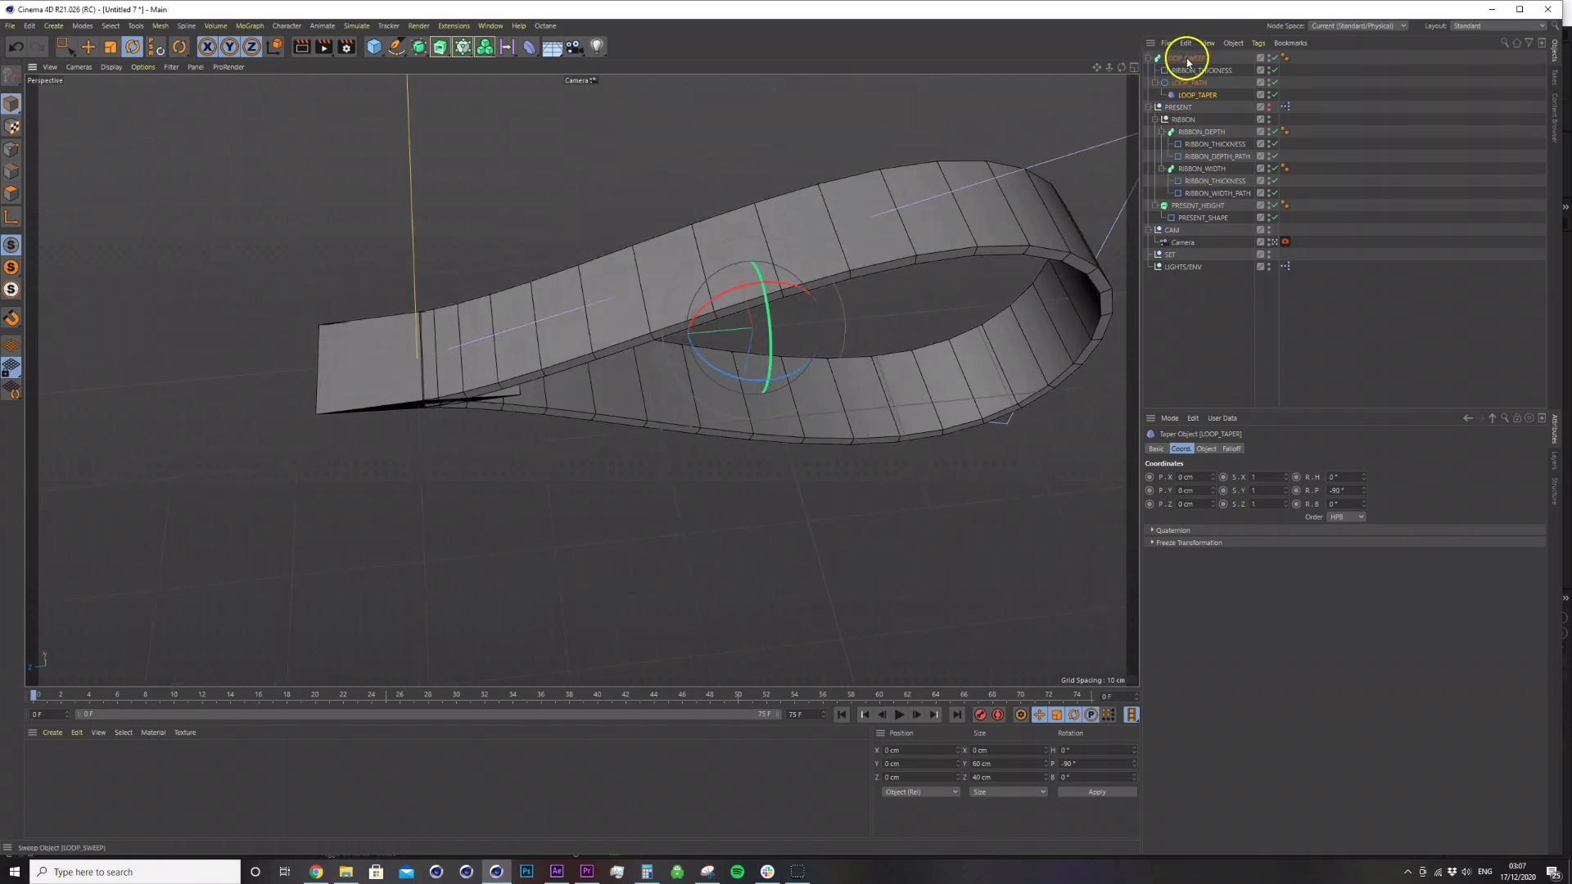
{"action": "left_click", "coordinate": [459, 47], "text": "alt"}
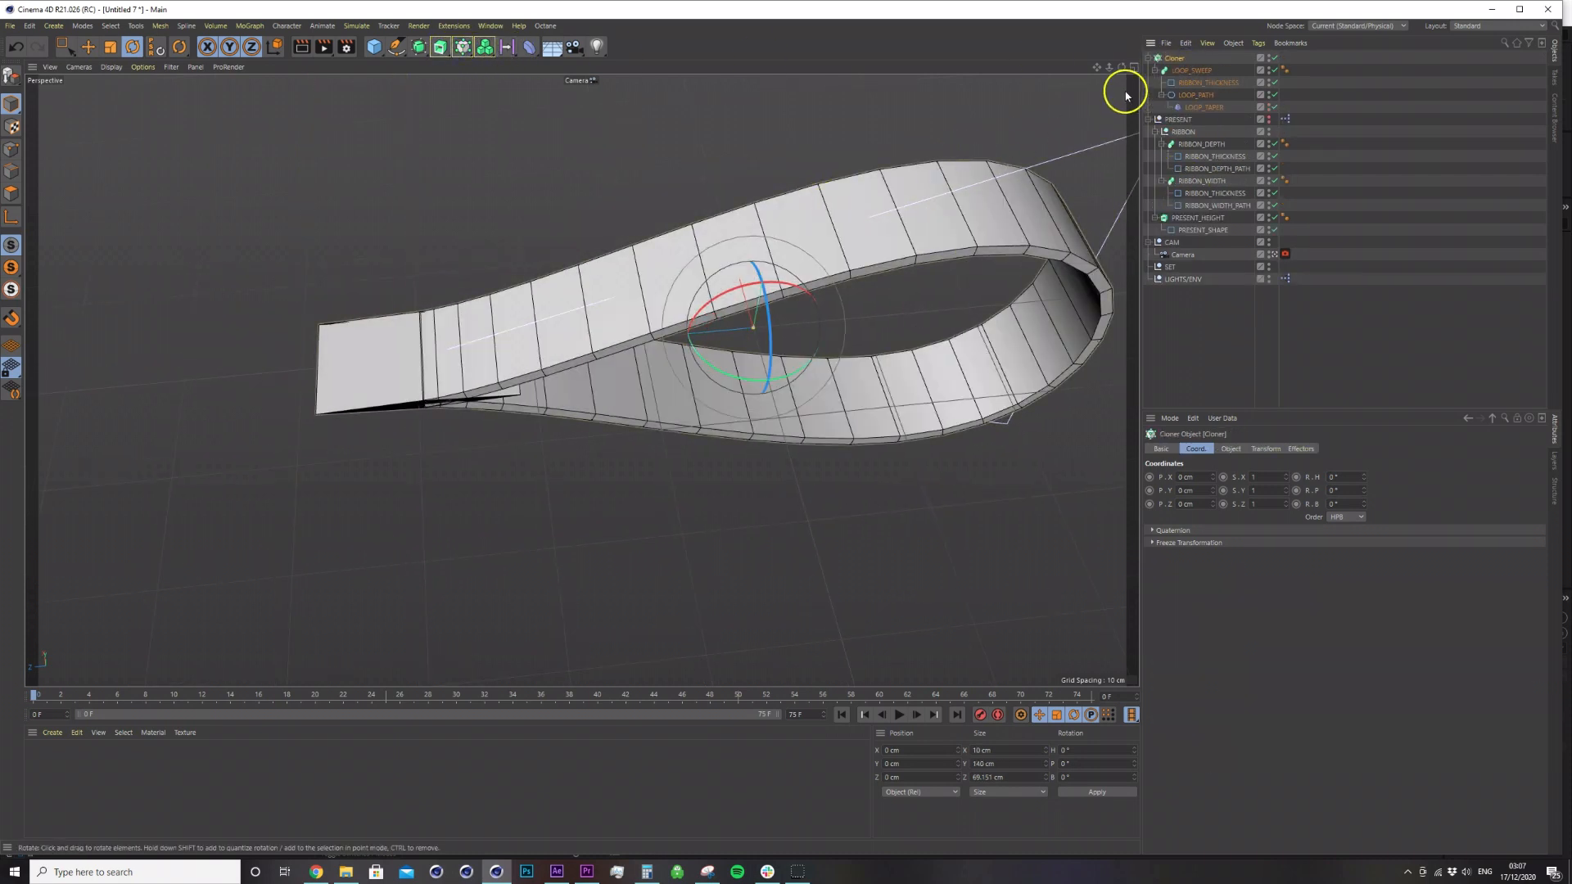
{"action": "left_click", "coordinate": [1230, 449]}
{"action": "left_click", "coordinate": [1233, 475]}
{"action": "left_click", "coordinate": [1206, 516]}
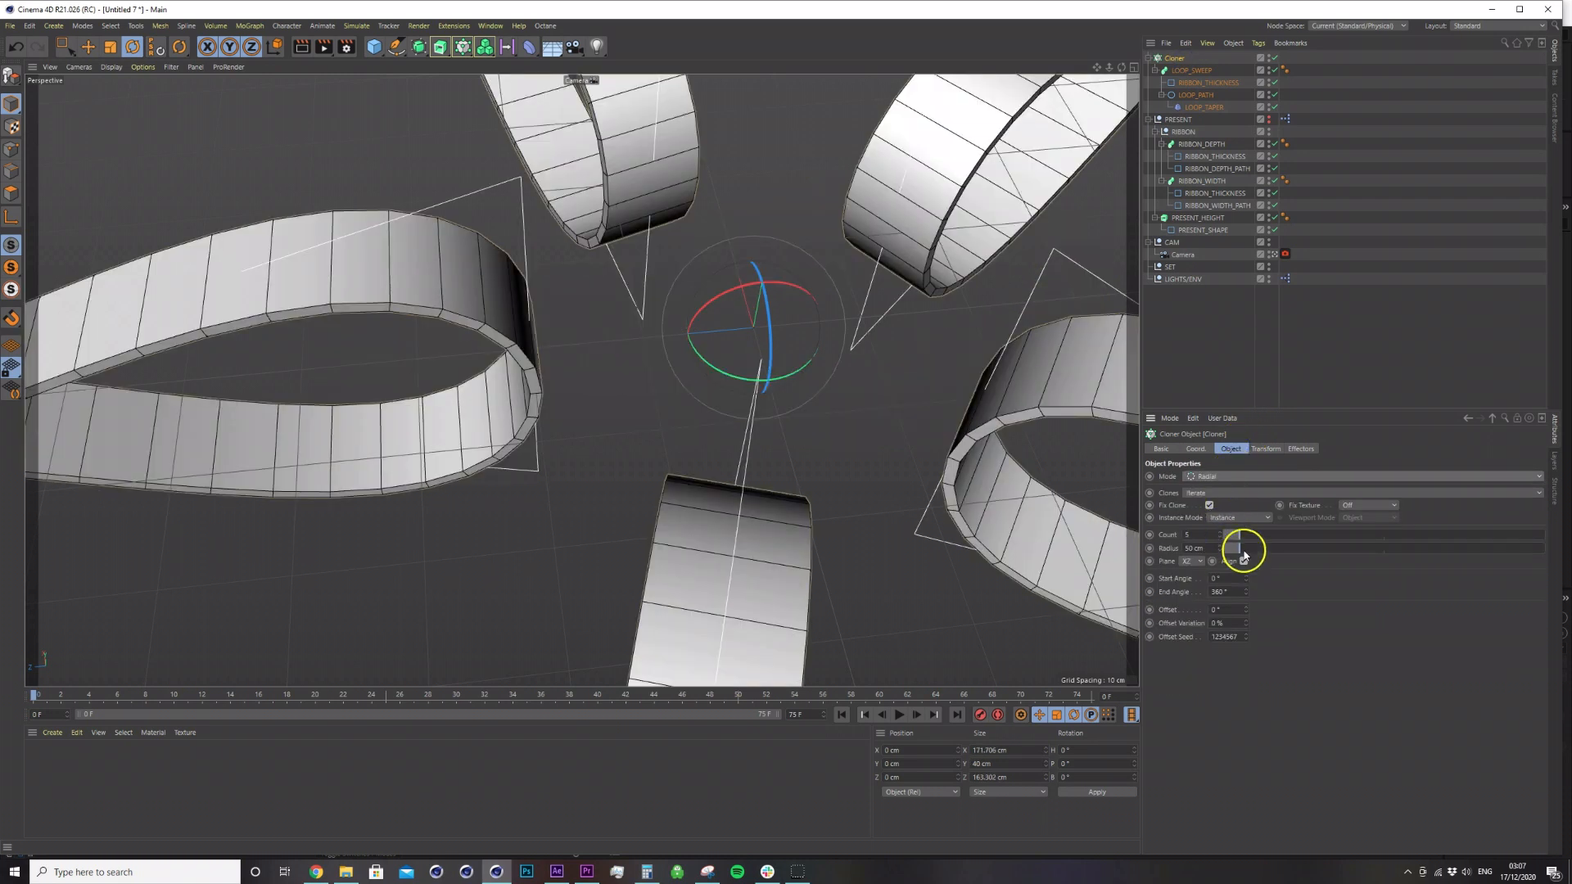
Reduce the Cloner's radius to 0 cm and adjust its count of ribbon loops.
{"action": "left_click_drag", "start_coordinate": [1240, 548], "coordinate": [1213, 537]}
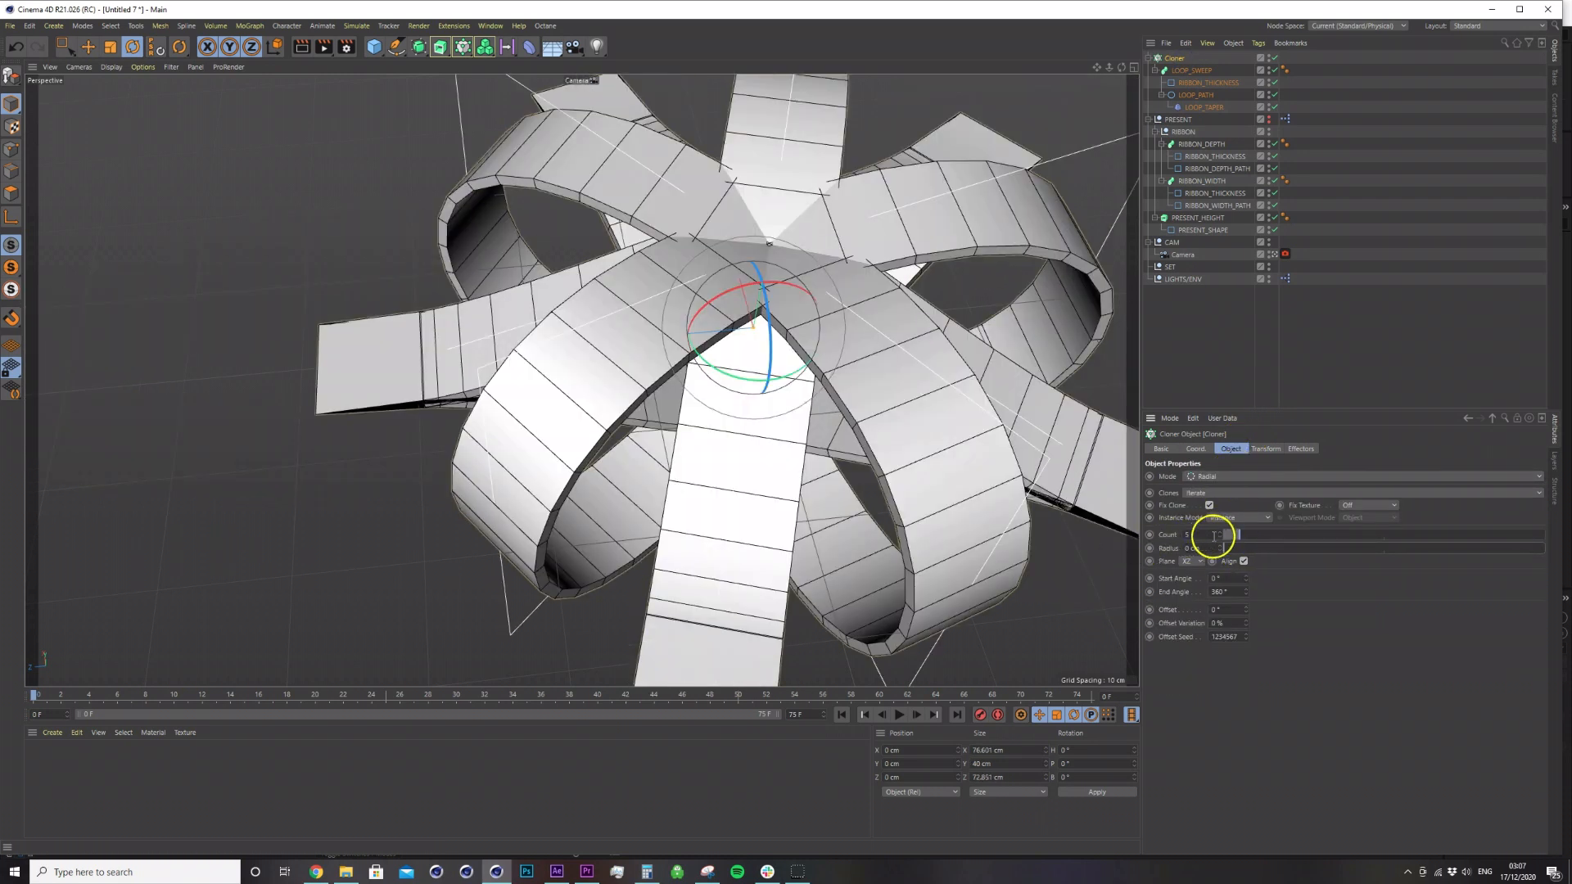
{"action": "left_click", "coordinate": [1217, 533]}
{"action": "mouse_move", "coordinate": [880, 421]}
{"action": "left_mouse_down", "text": "alt"}
{"action": "mouse_move", "coordinate": [779, 385]}
{"action": "mouse_move", "coordinate": [783, 326]}
{"action": "mouse_move", "coordinate": [807, 358]}
{"action": "mouse_move", "coordinate": [817, 430]}
{"action": "left_mouse_up", "text": "alt"}
Try shifting the loops along Z in the Cloner's transform settings and restore the offset to 0 cm.
{"action": "left_click", "coordinate": [1267, 448]}
{"action": "left_click_drag", "start_coordinate": [1212, 520], "coordinate": [1212, 520]}
{"action": "left_click_drag", "start_coordinate": [1212, 519], "coordinate": [1212, 520]}
{"action": "right_click", "coordinate": [1212, 520]}
Set LOOP_TAPER's pitch rotation to 90°.
{"action": "left_click", "coordinate": [1197, 107]}
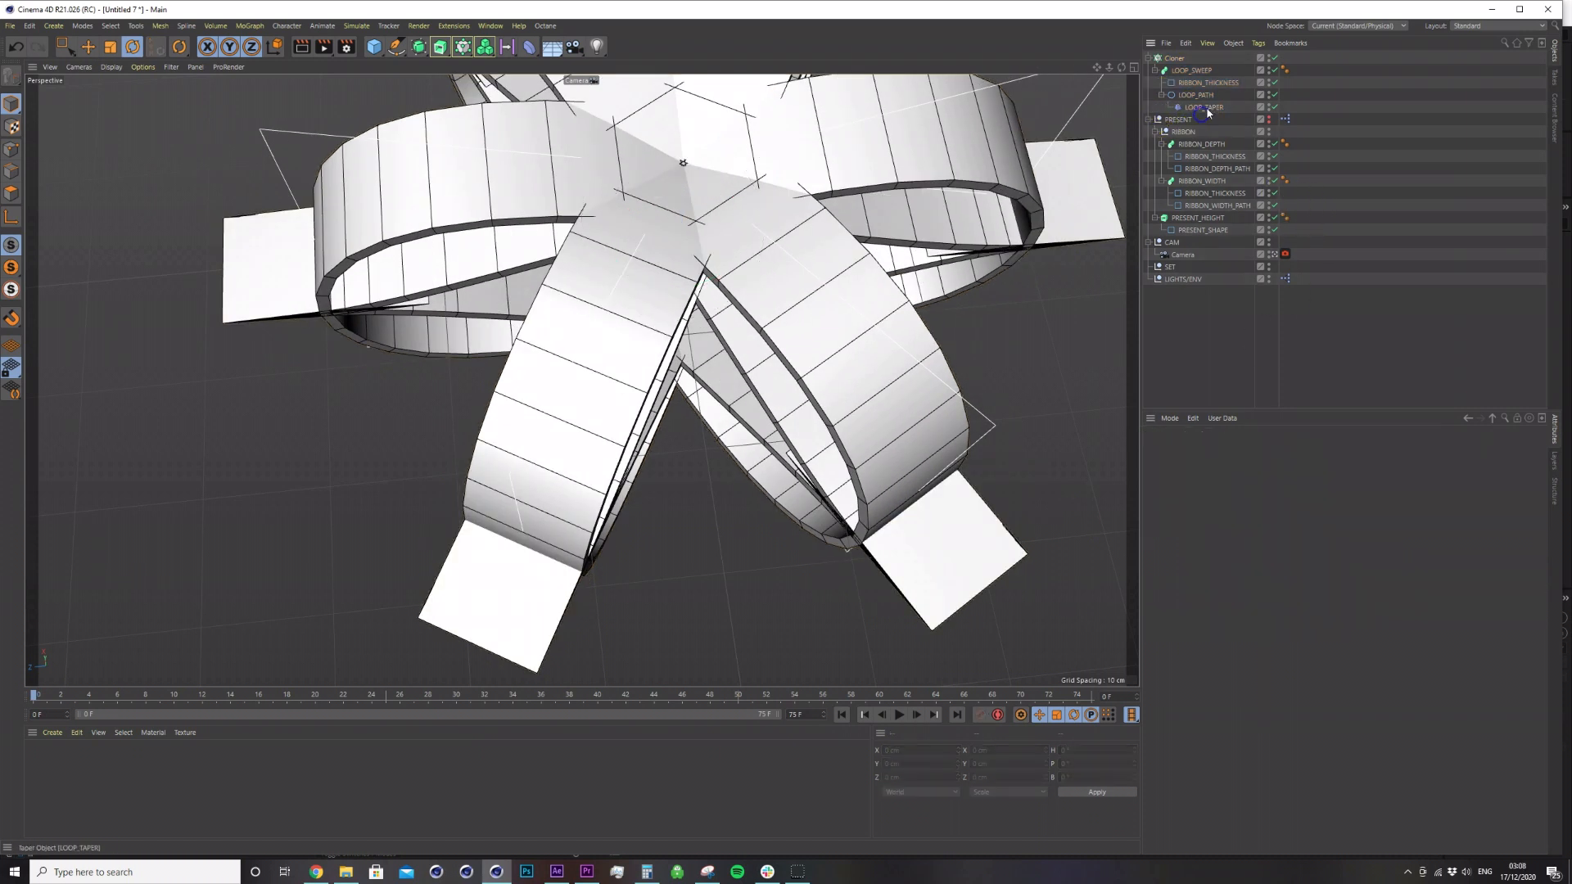
{"action": "left_click", "coordinate": [1180, 449]}
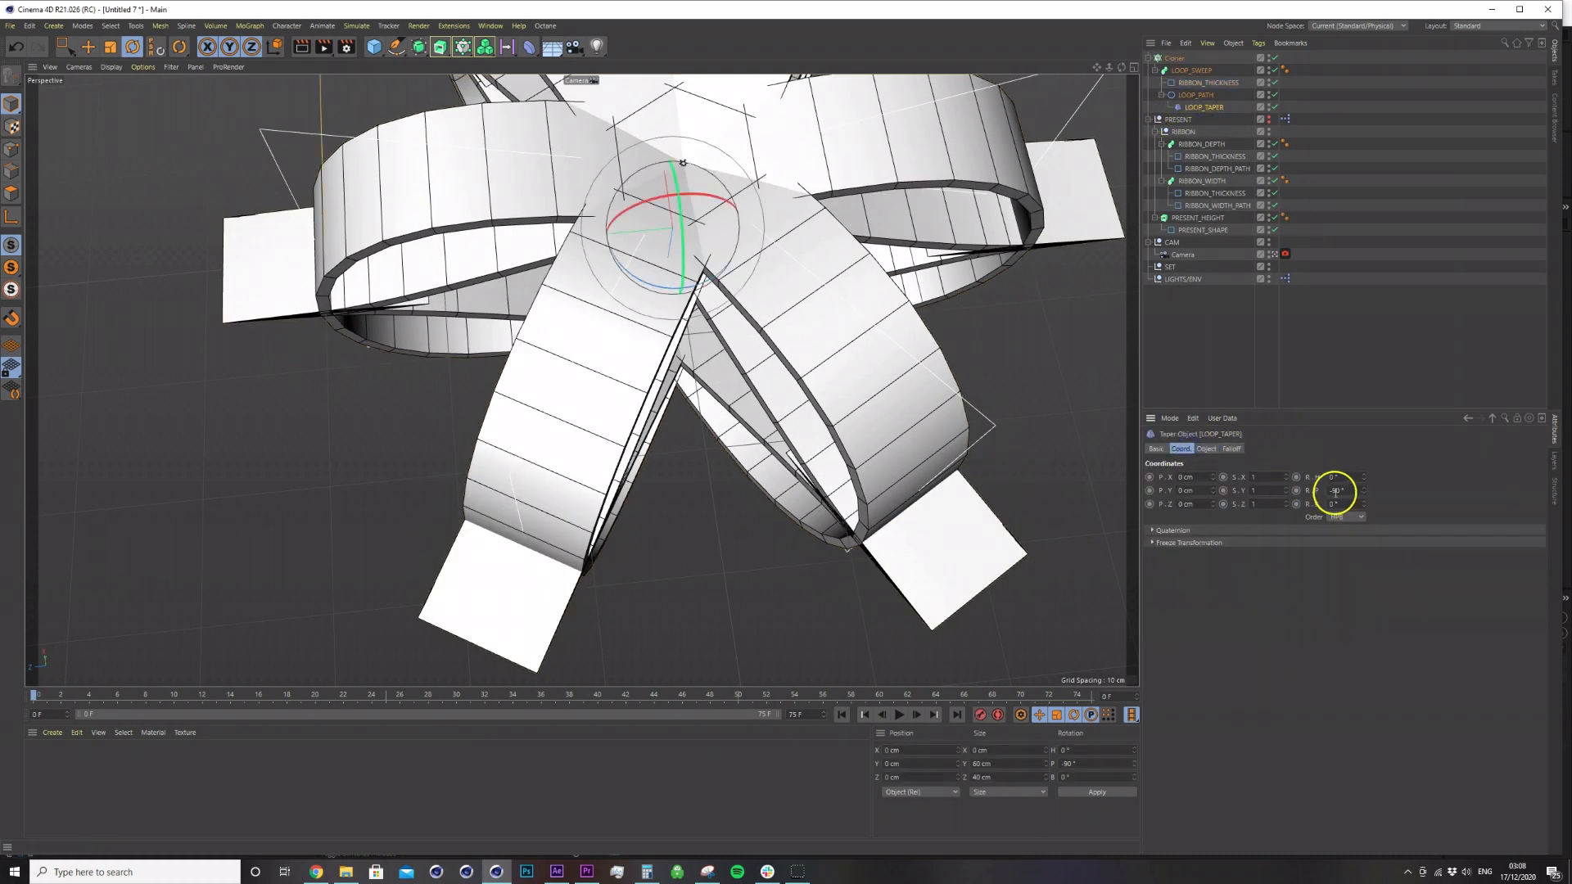
{"action": "key", "text": "BackSpace"}
{"action": "left_click", "coordinate": [1384, 565]}
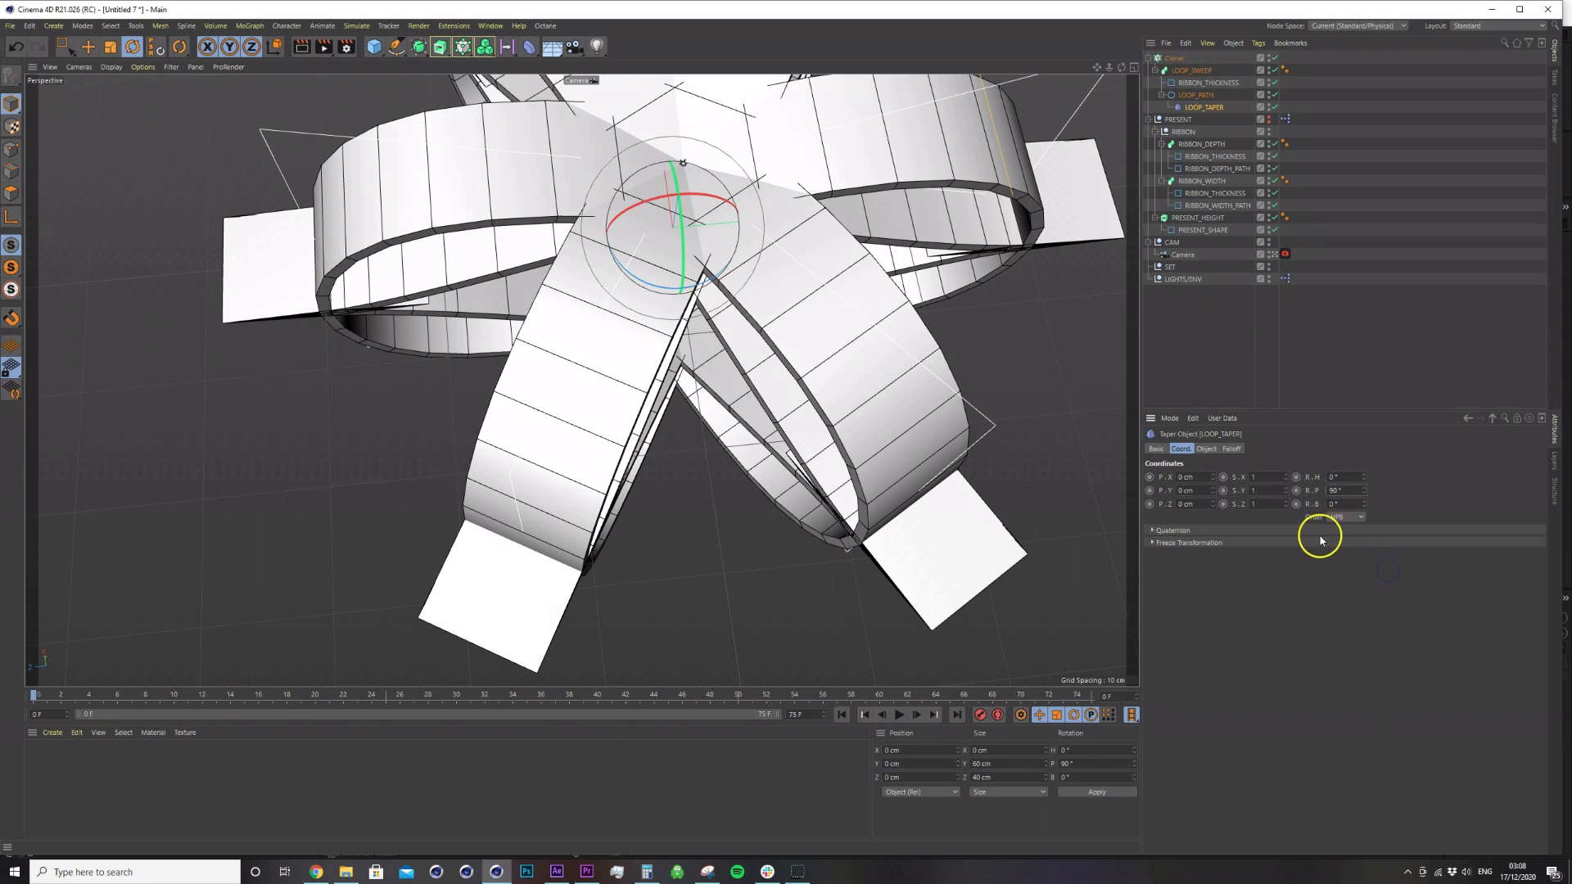
{"action": "left_click", "coordinate": [1172, 59]}
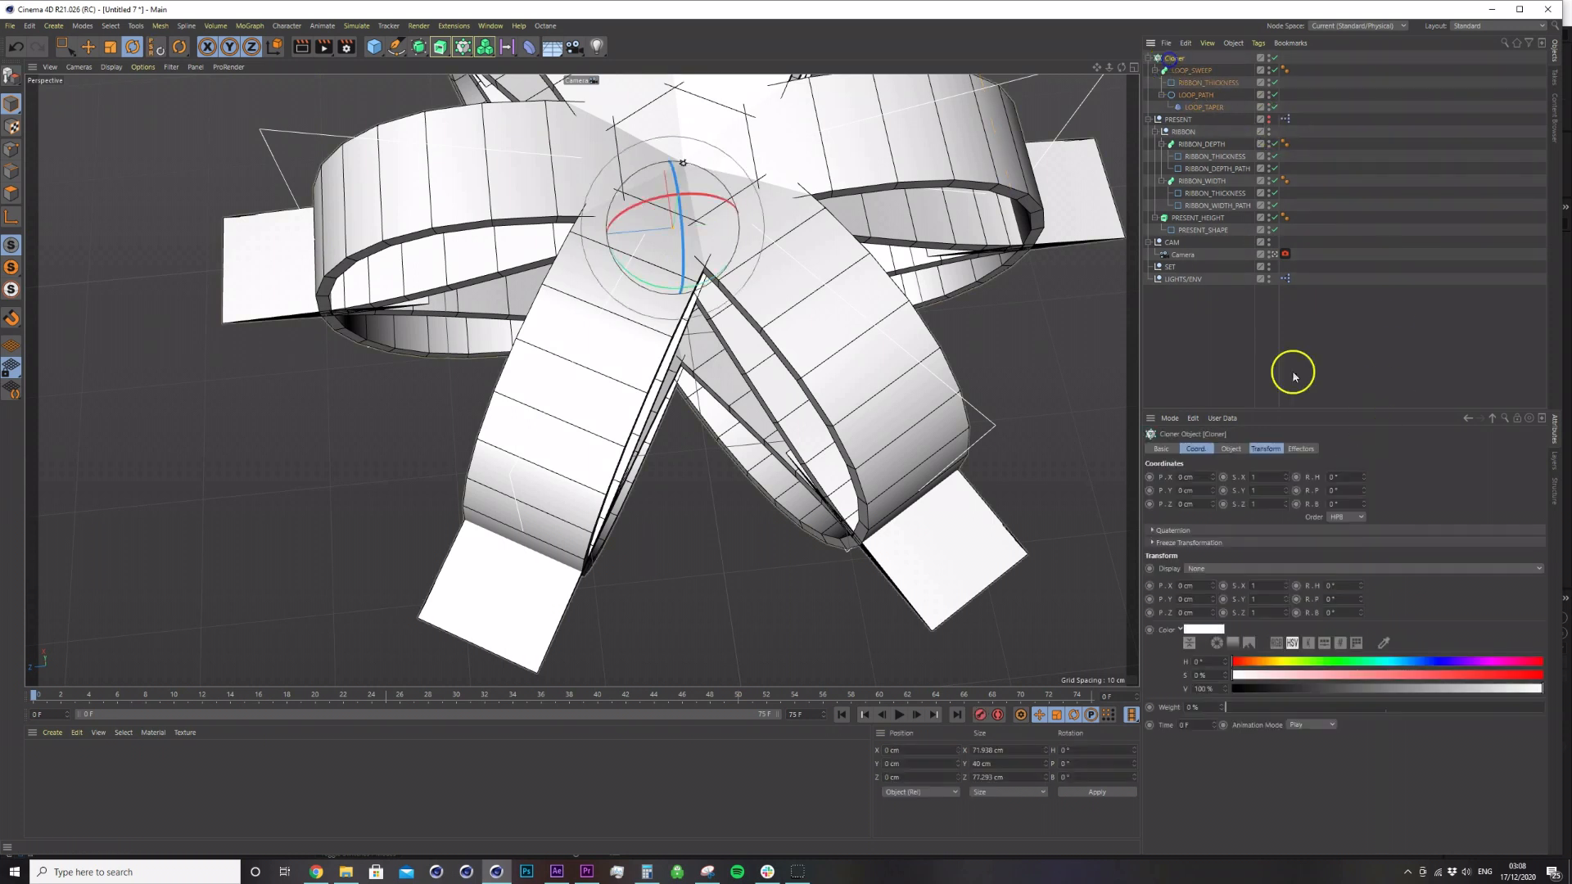
{"action": "left_click", "coordinate": [1211, 378]}
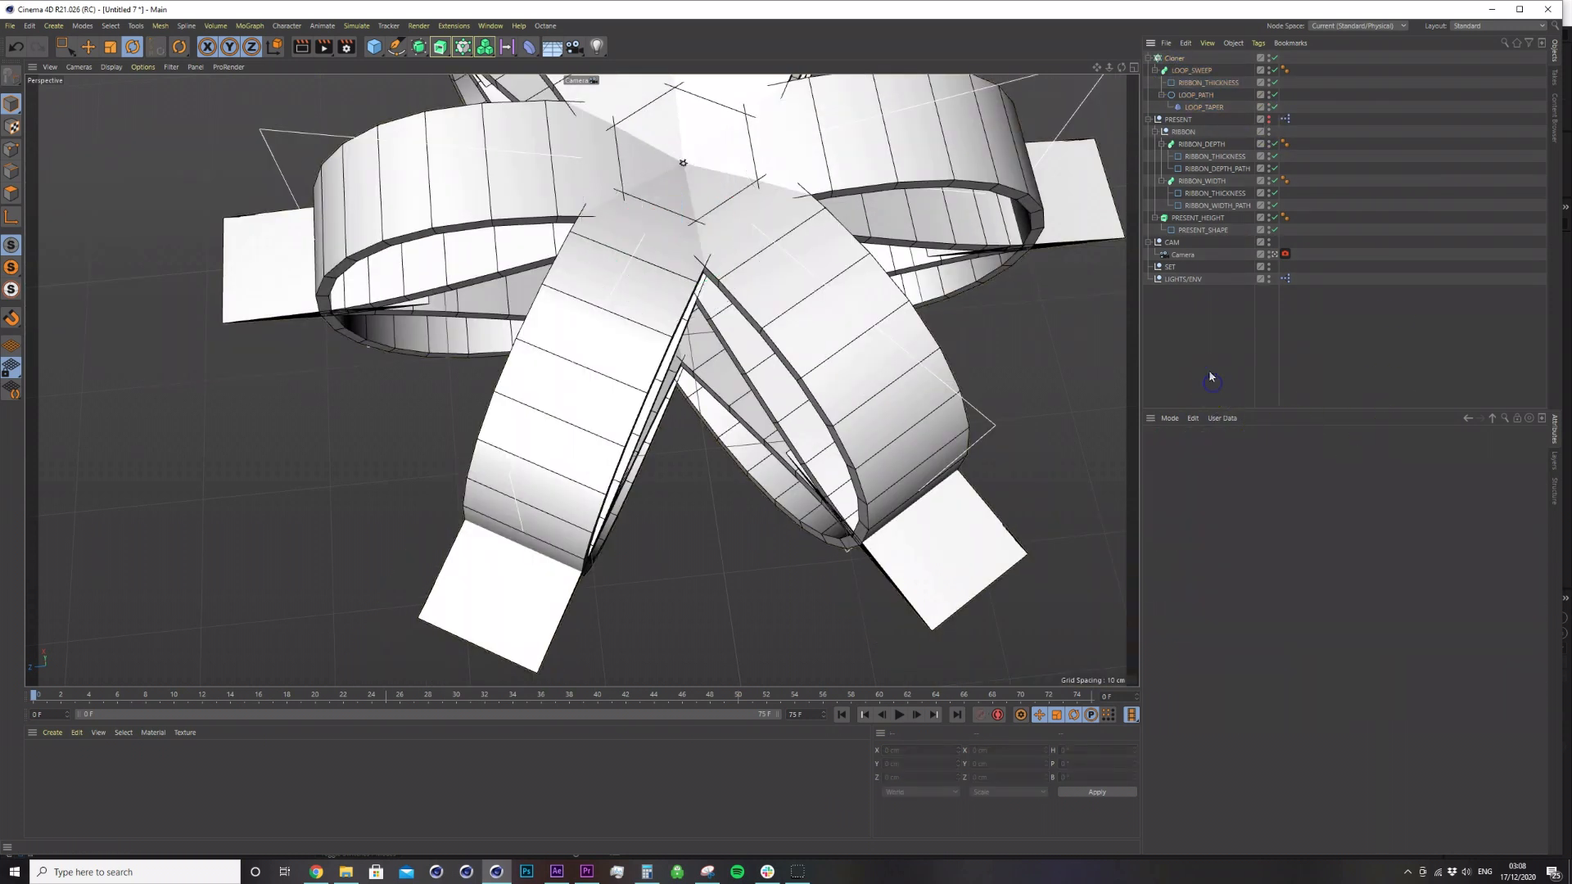
Open PRESENT's XPresso graph and place it clear of the object hierarchy.
{"action": "left_click_drag", "start_coordinate": [884, 253], "coordinate": [845, 318], "text": "alt"}
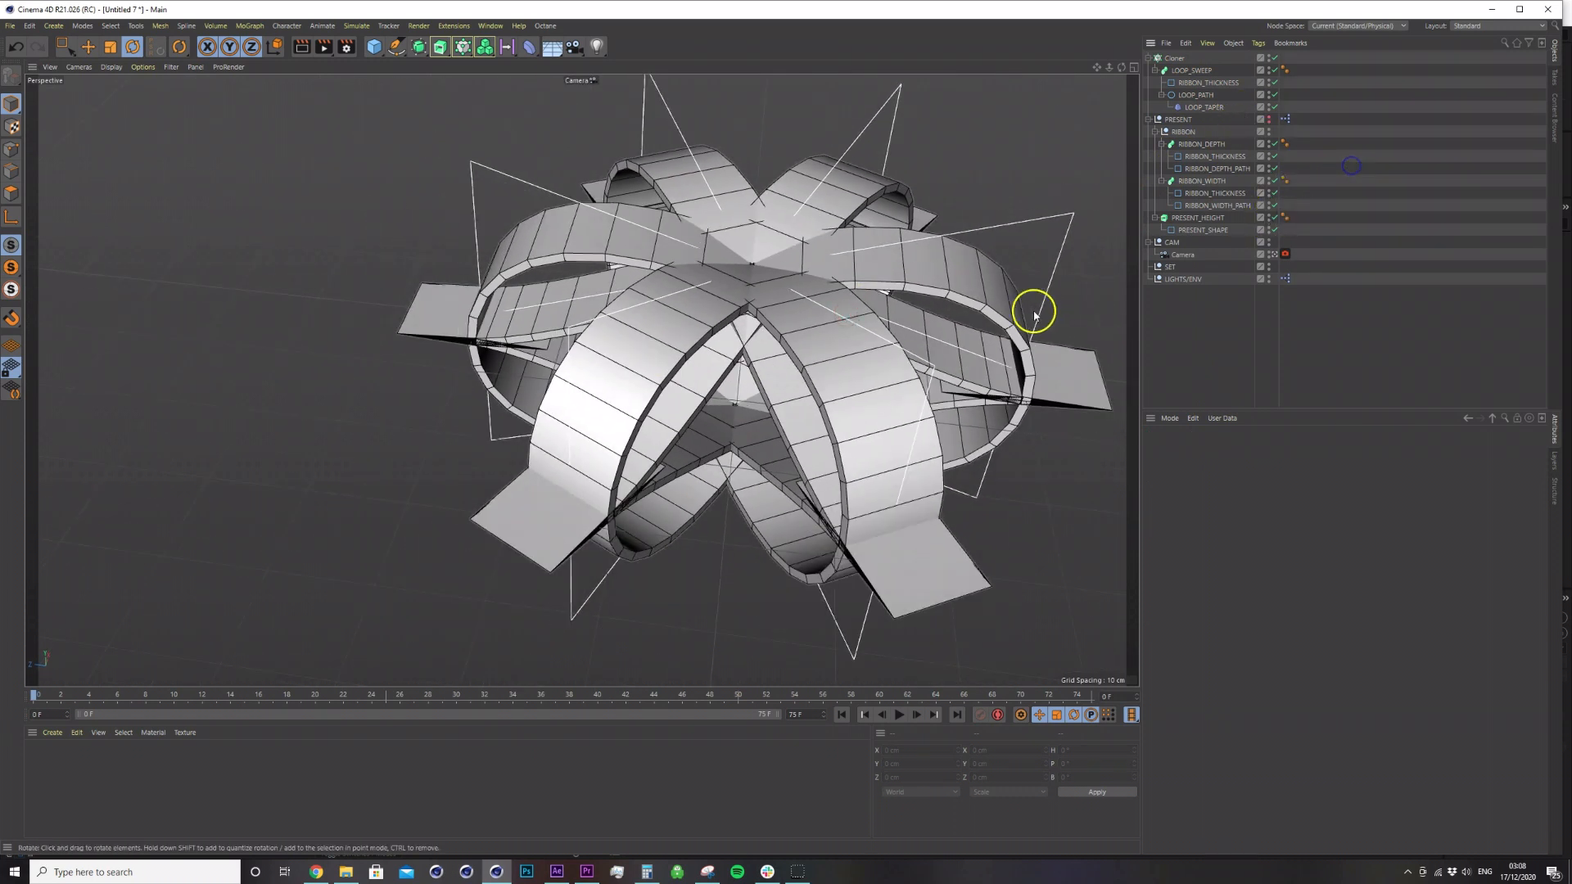
{"action": "left_click_drag", "start_coordinate": [871, 298], "coordinate": [765, 272], "text": "alt"}
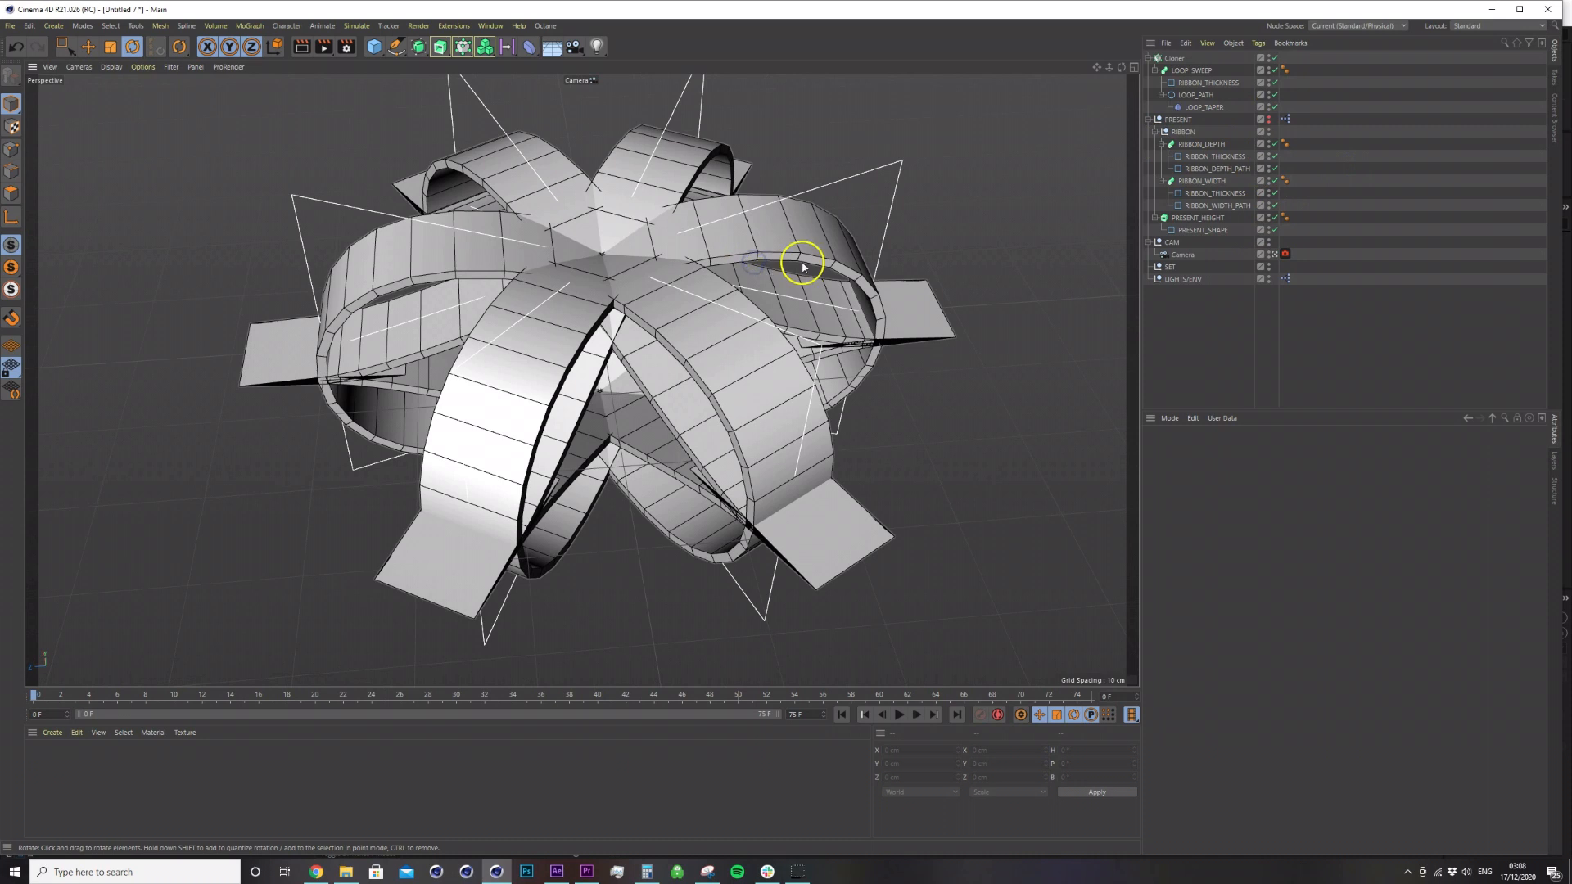
{"action": "double_click", "coordinate": [1285, 119]}
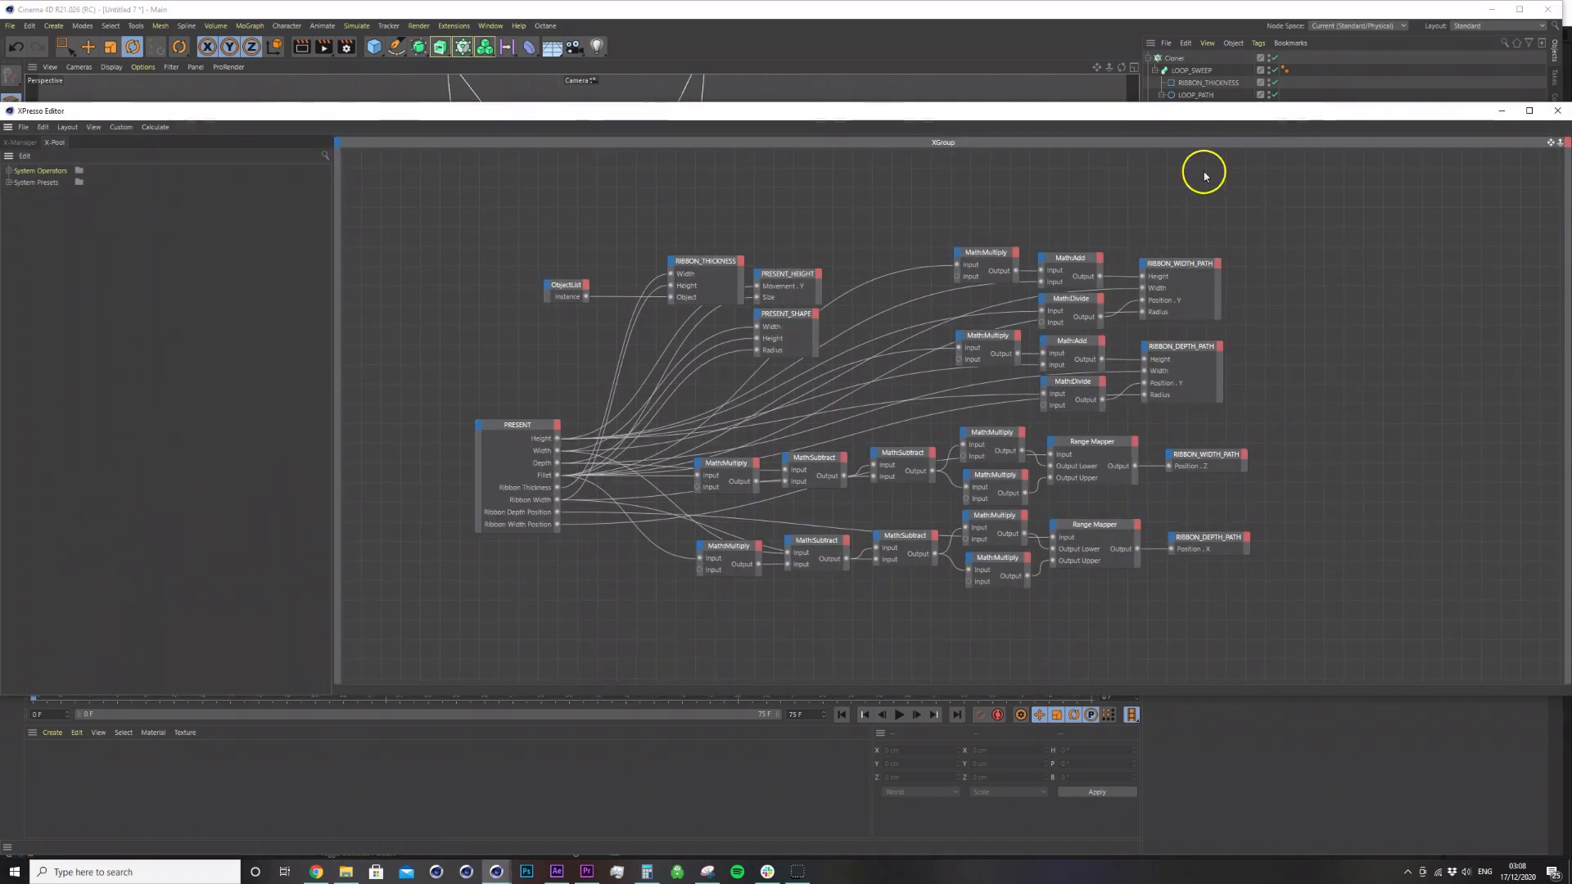
{"action": "left_click_drag", "start_coordinate": [1235, 109], "coordinate": [1053, 321]}
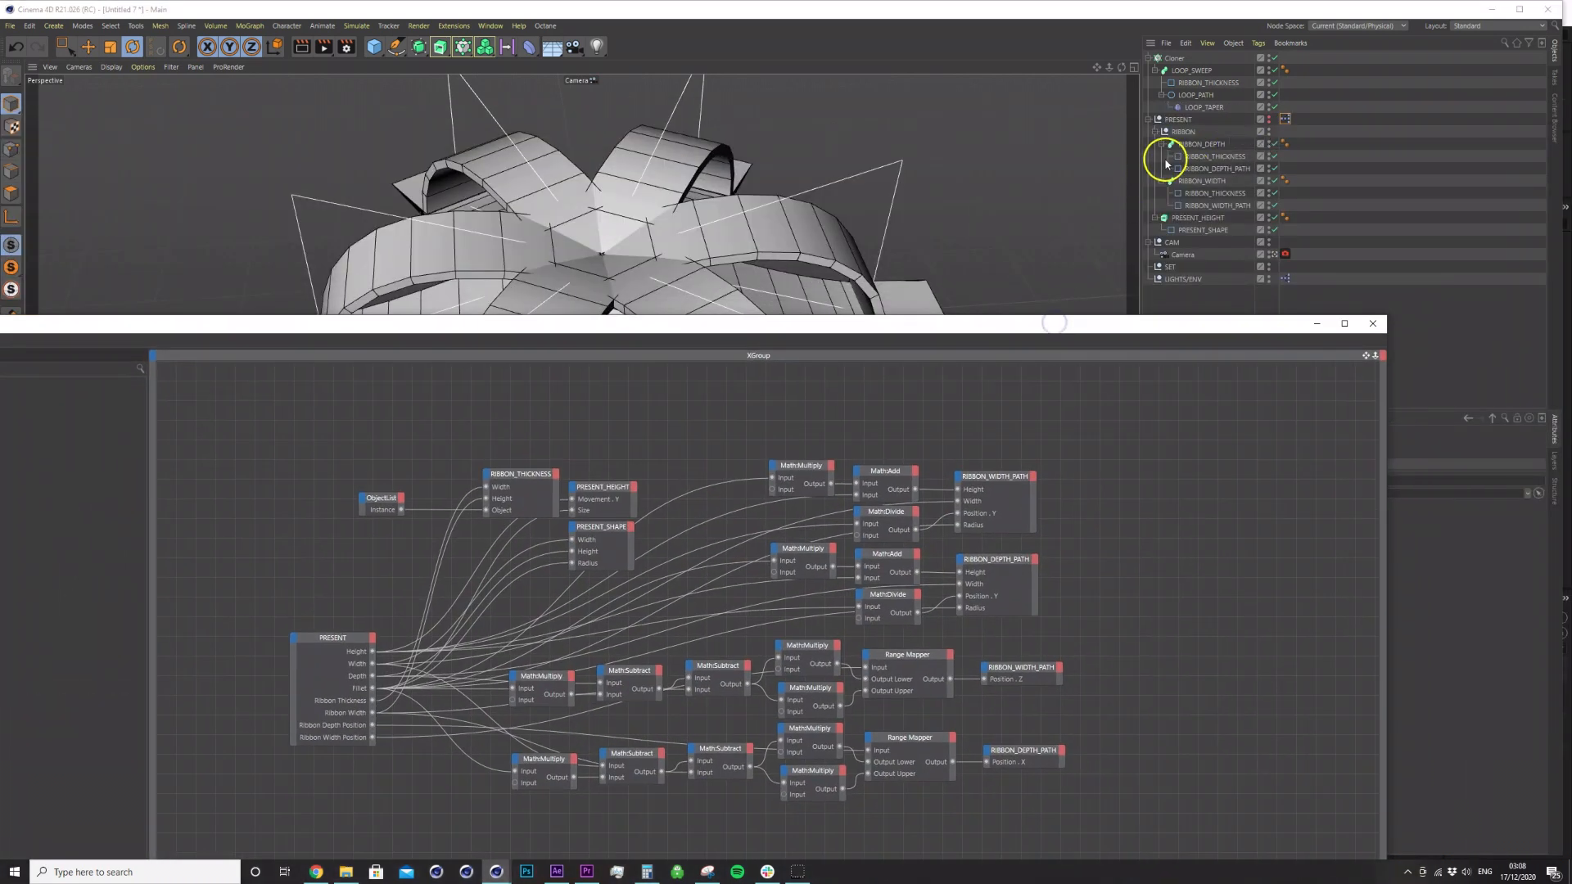
Add the LOOP_PATH object to the XPresso graph as a node with a Radius output.
{"action": "left_click_drag", "start_coordinate": [1209, 97], "coordinate": [1069, 400]}
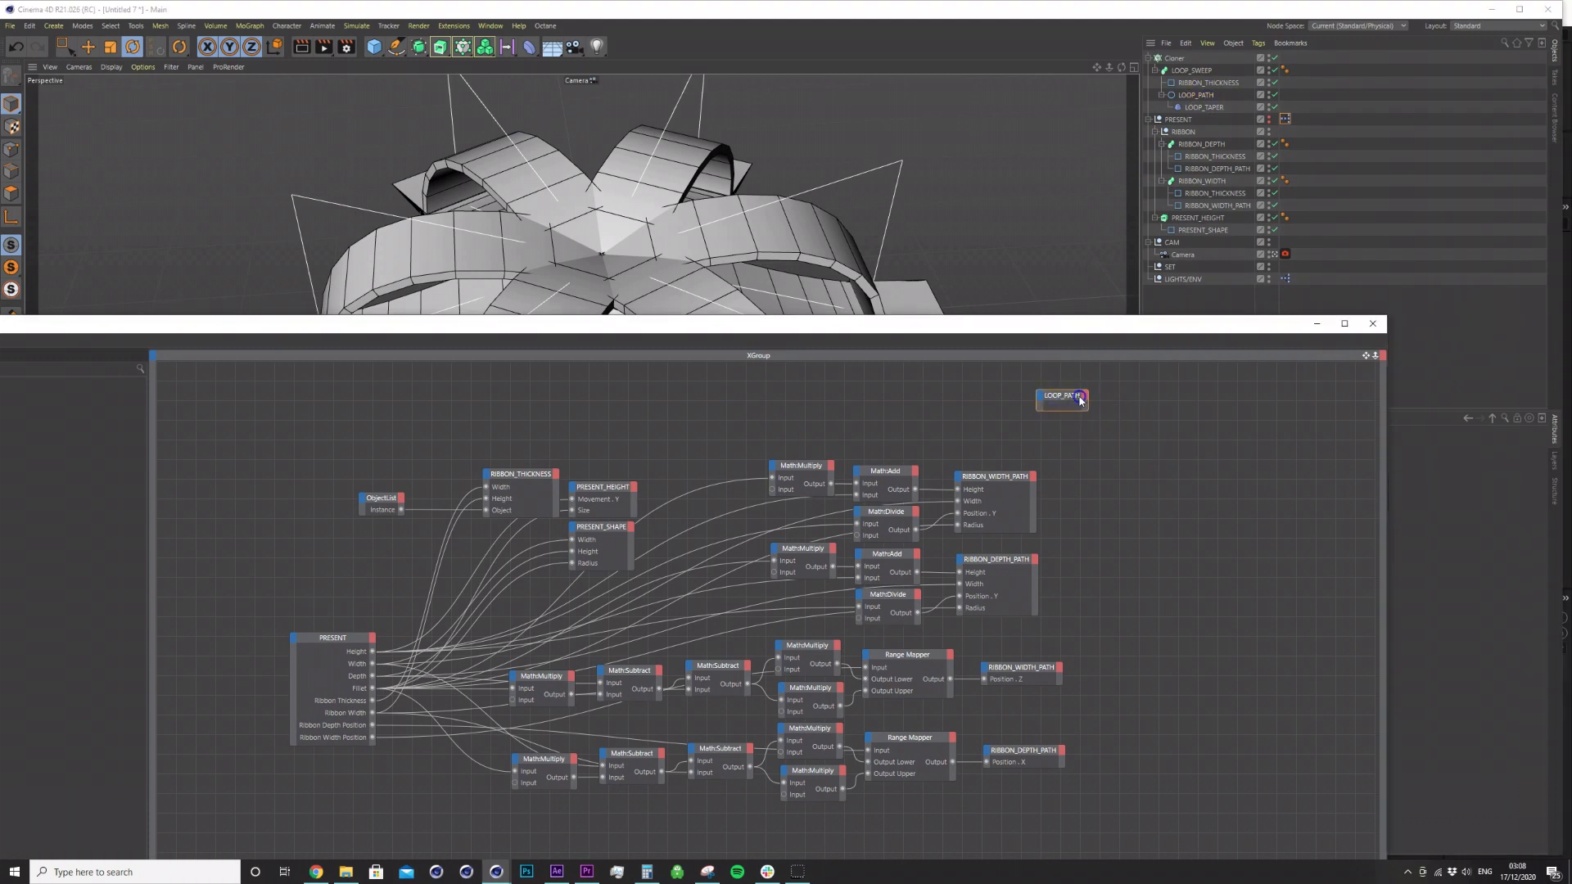
{"action": "left_click", "coordinate": [1081, 397]}
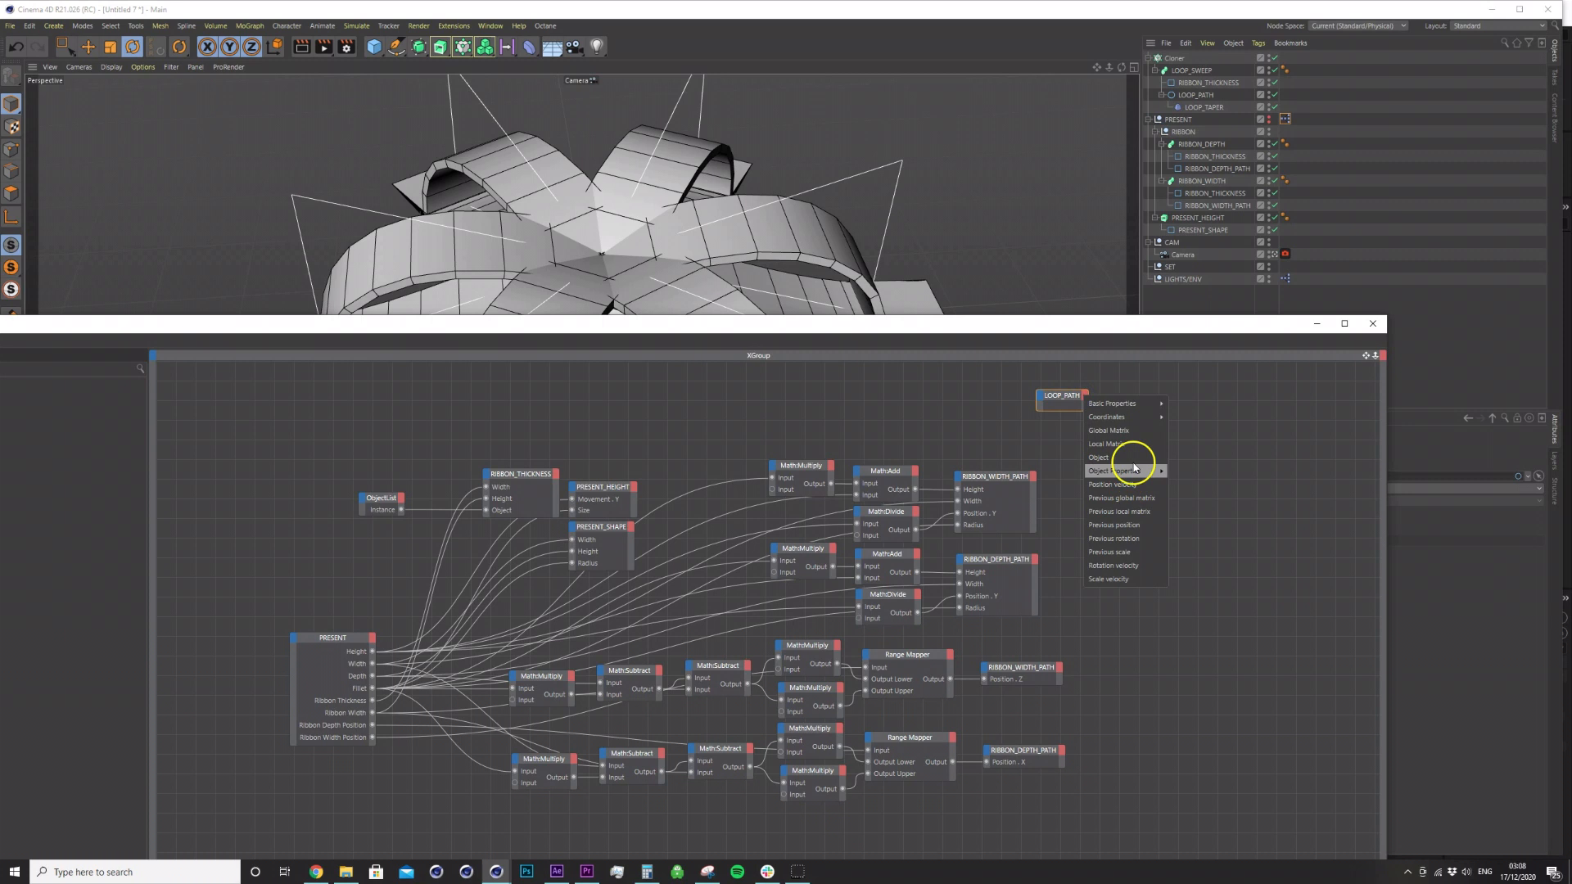
{"action": "mouse_move", "coordinate": [1145, 472]}
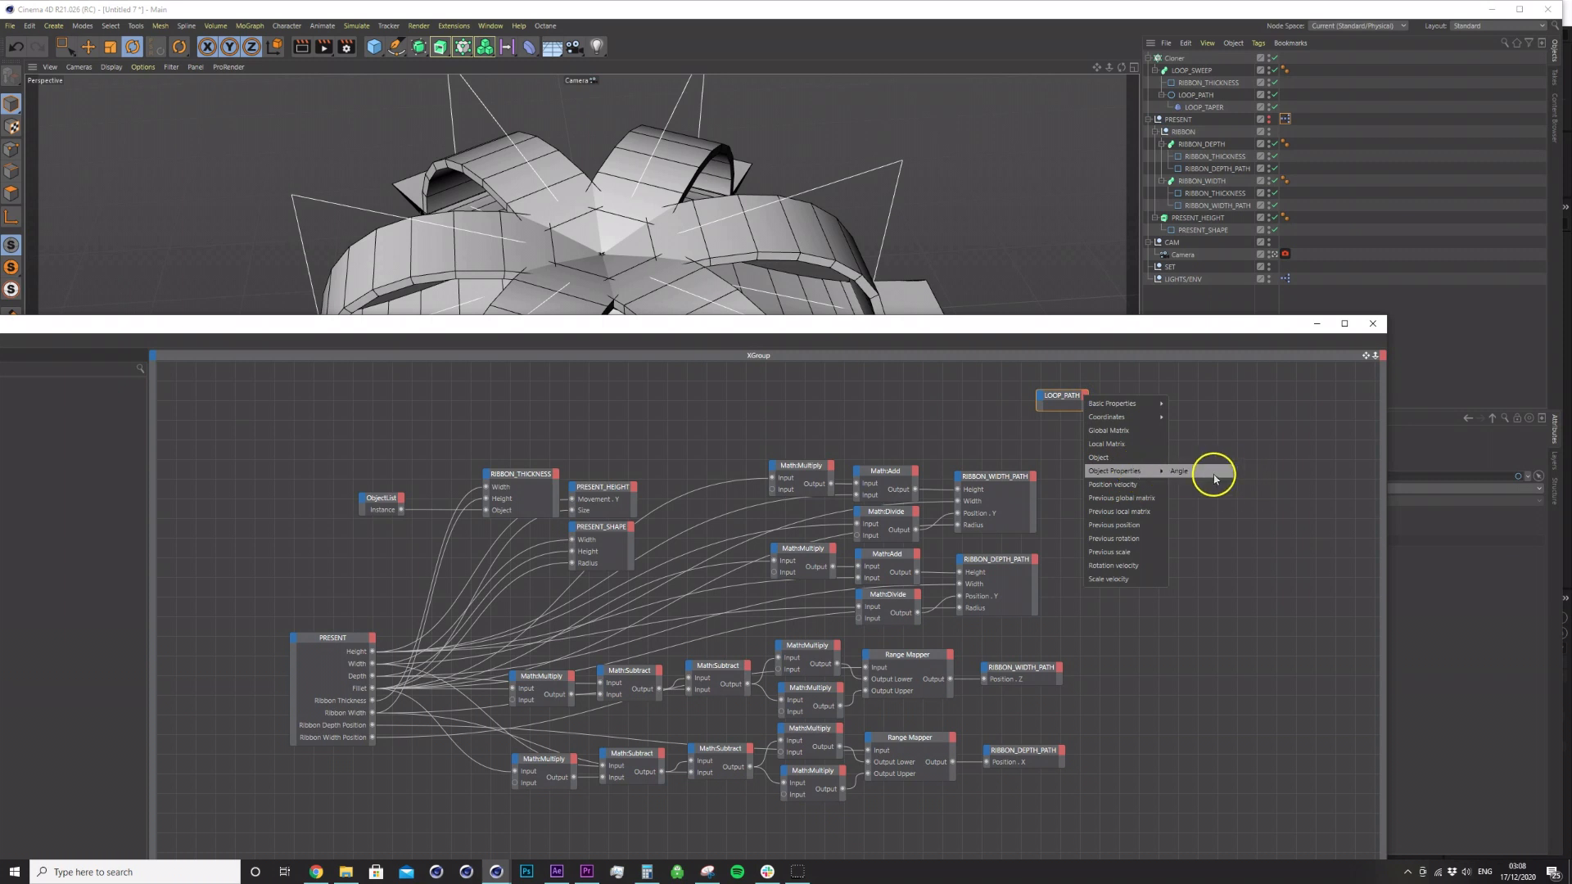
{"action": "left_click", "coordinate": [1197, 564]}
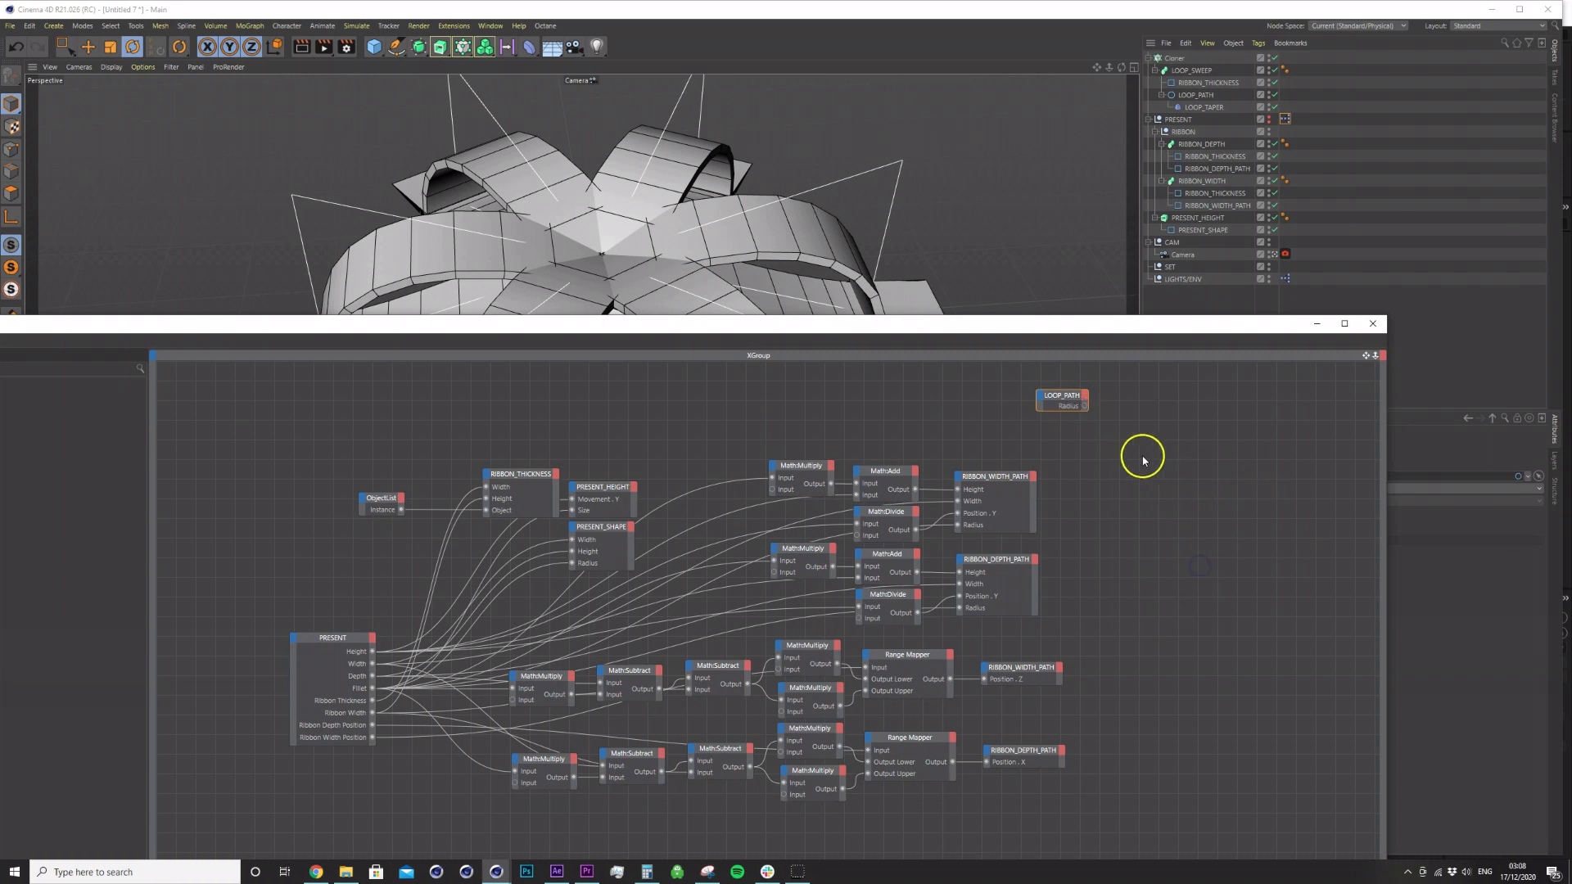
Add a second LOOP_PATH node with a Position.Z input and place it with a gap beside the first.
{"action": "left_click_drag", "start_coordinate": [1180, 332], "coordinate": [1009, 372]}
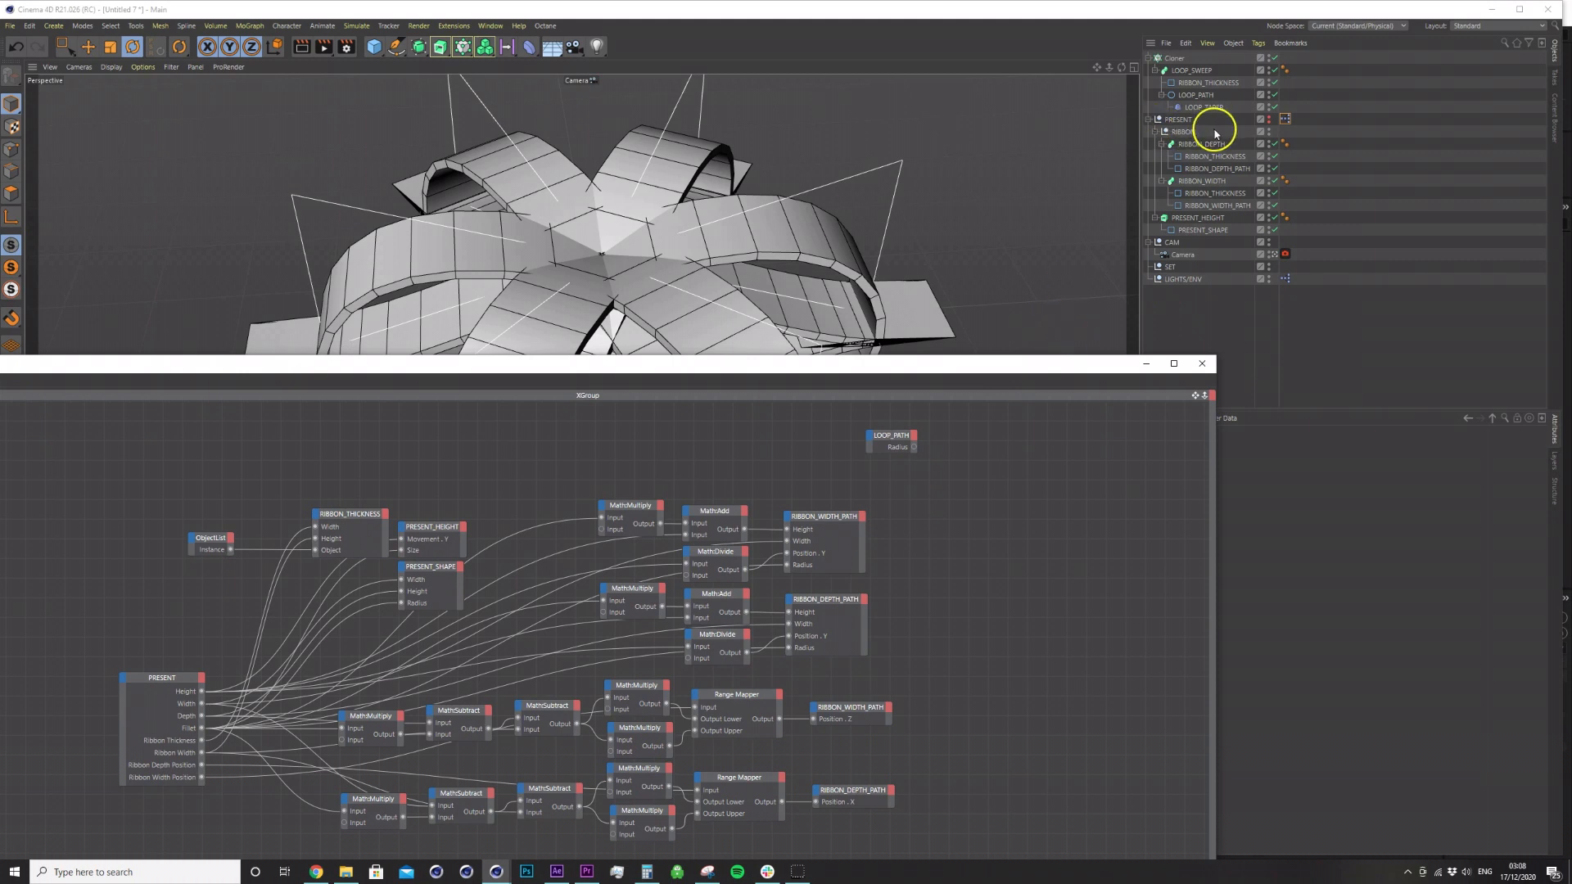
{"action": "left_click", "coordinate": [1199, 95]}
{"action": "left_click_drag", "start_coordinate": [1027, 452], "coordinate": [1018, 444]}
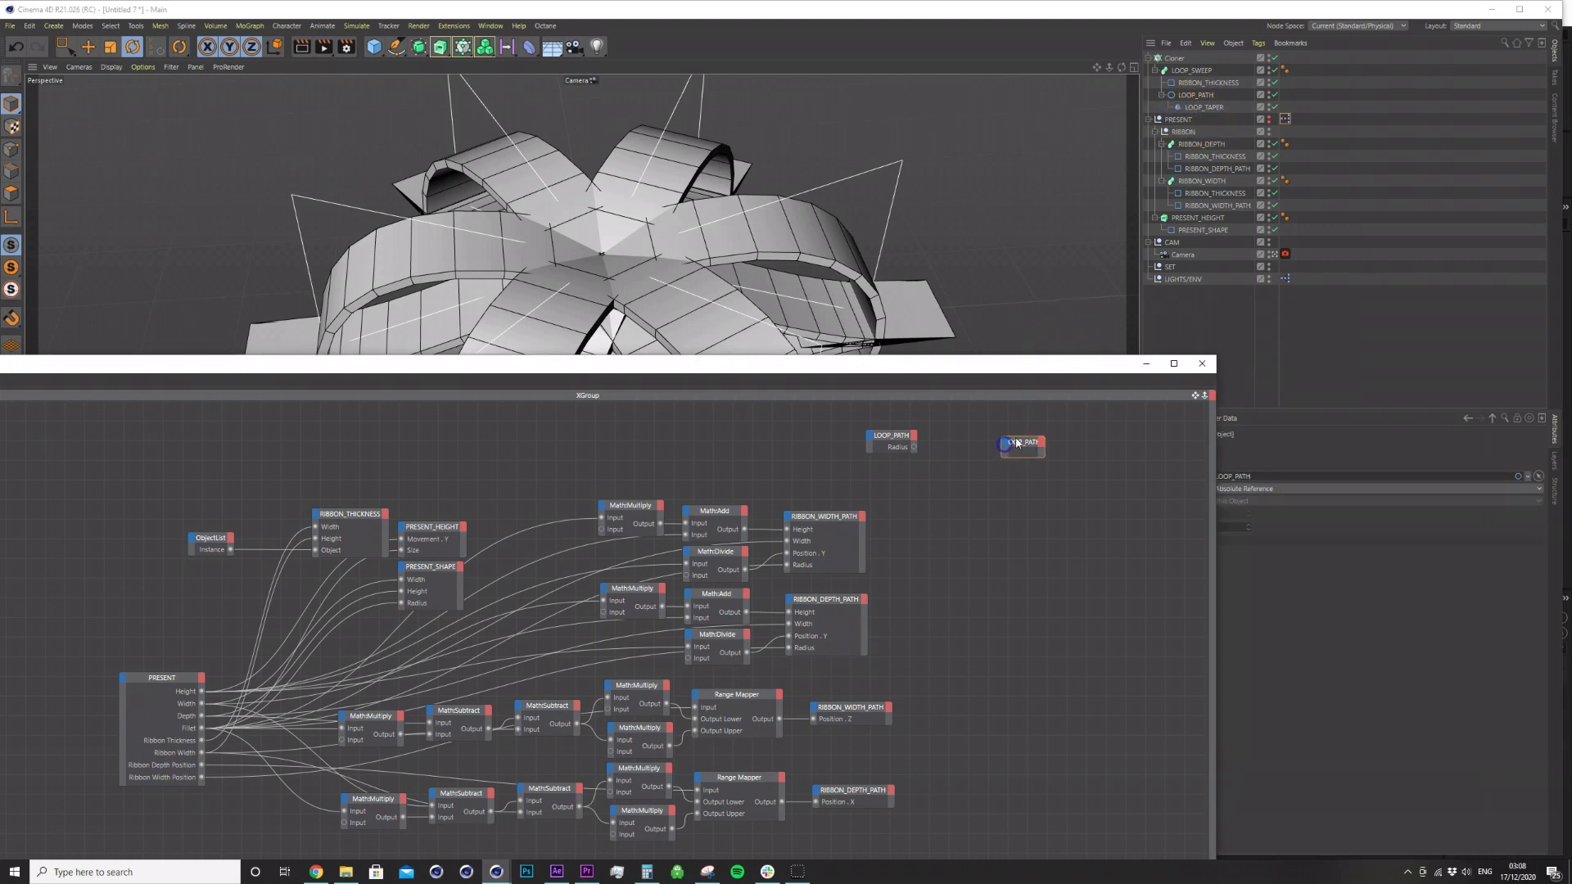
{"action": "left_click", "coordinate": [1009, 444]}
{"action": "mouse_move", "coordinate": [1109, 503]}
{"action": "left_click", "coordinate": [1200, 543]}
{"action": "left_click_drag", "start_coordinate": [1021, 448], "coordinate": [1088, 446]}
Create a Math node between the two LOOP_PATH nodes, set to Multiply with a second input of 1.5.
{"action": "right_click", "coordinate": [1005, 467]}
{"action": "mouse_move", "coordinate": [1064, 471]}
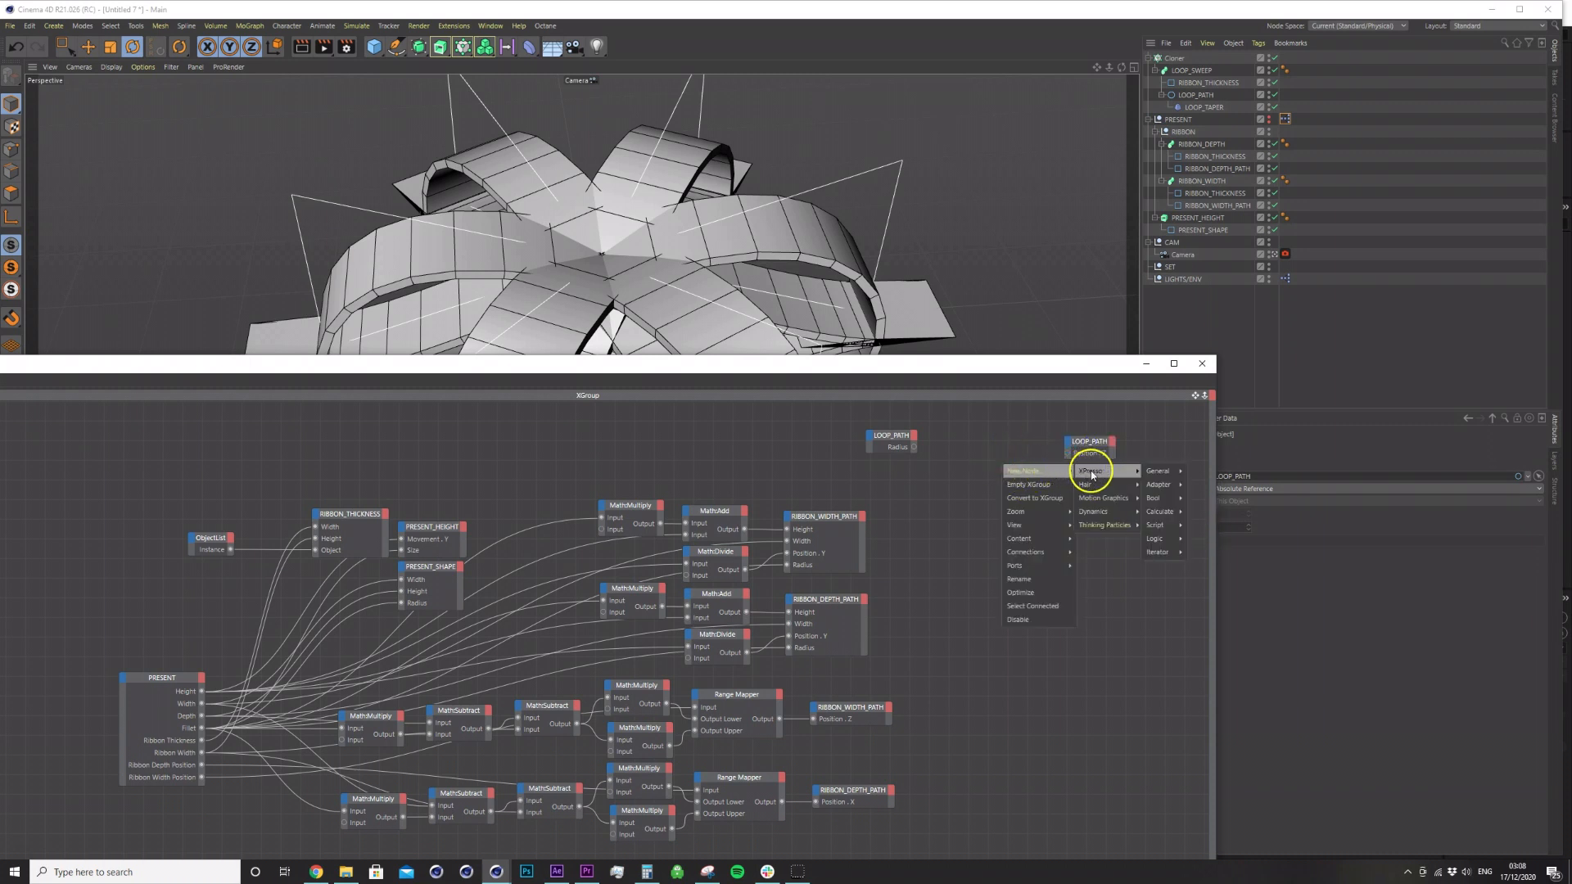
{"action": "mouse_move", "coordinate": [1159, 511]}
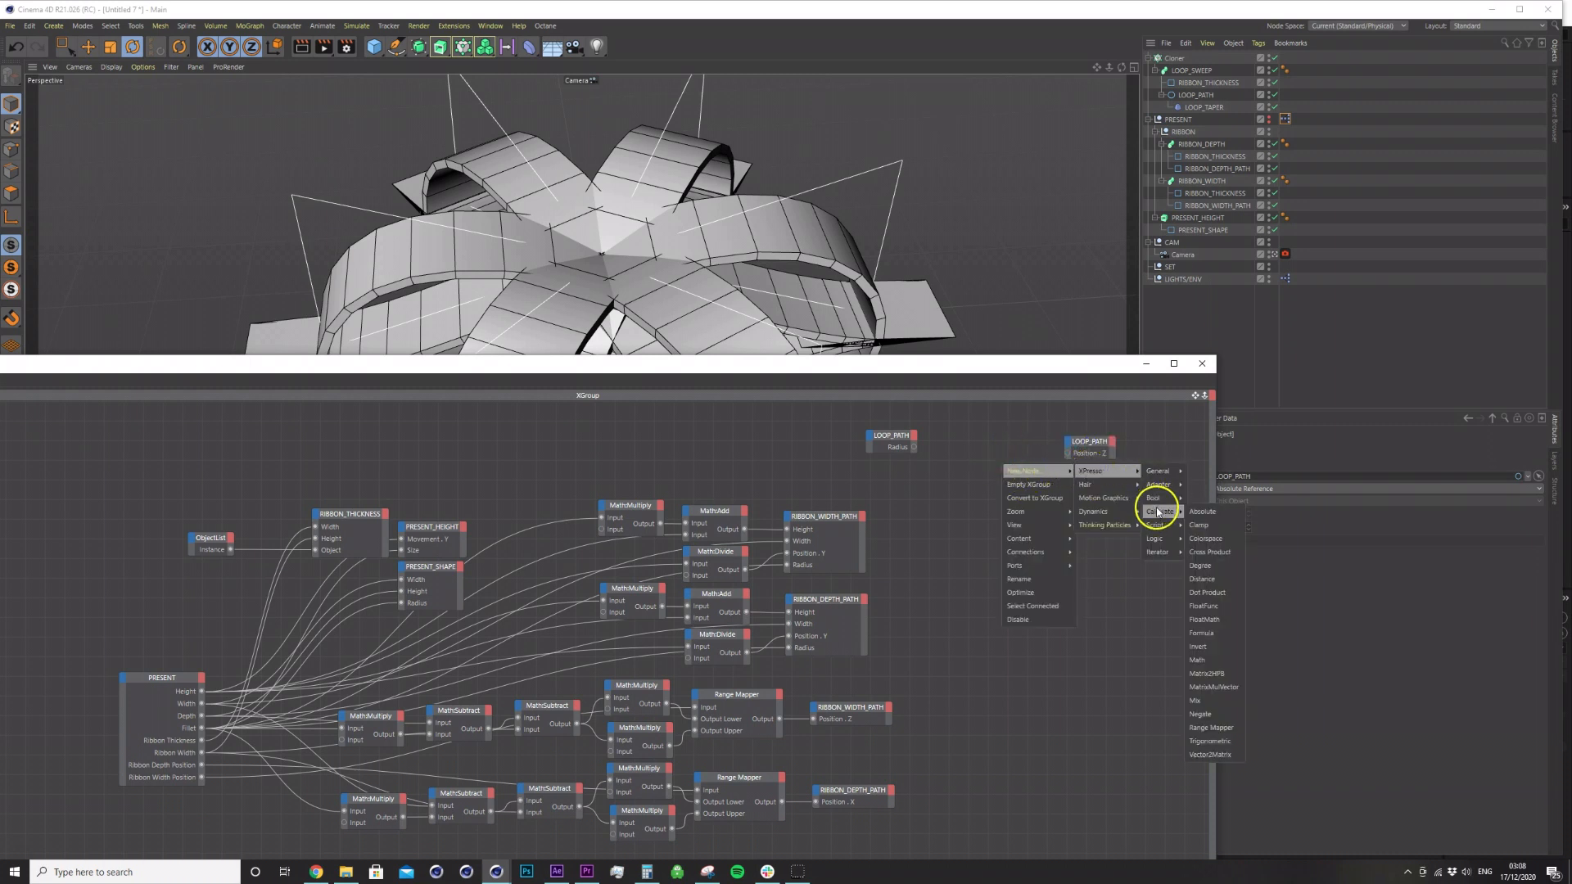
{"action": "left_click", "coordinate": [1197, 659]}
{"action": "left_click_drag", "start_coordinate": [1101, 365], "coordinate": [902, 363]}
{"action": "left_click", "coordinate": [1236, 489]}
{"action": "left_click", "coordinate": [1215, 532]}
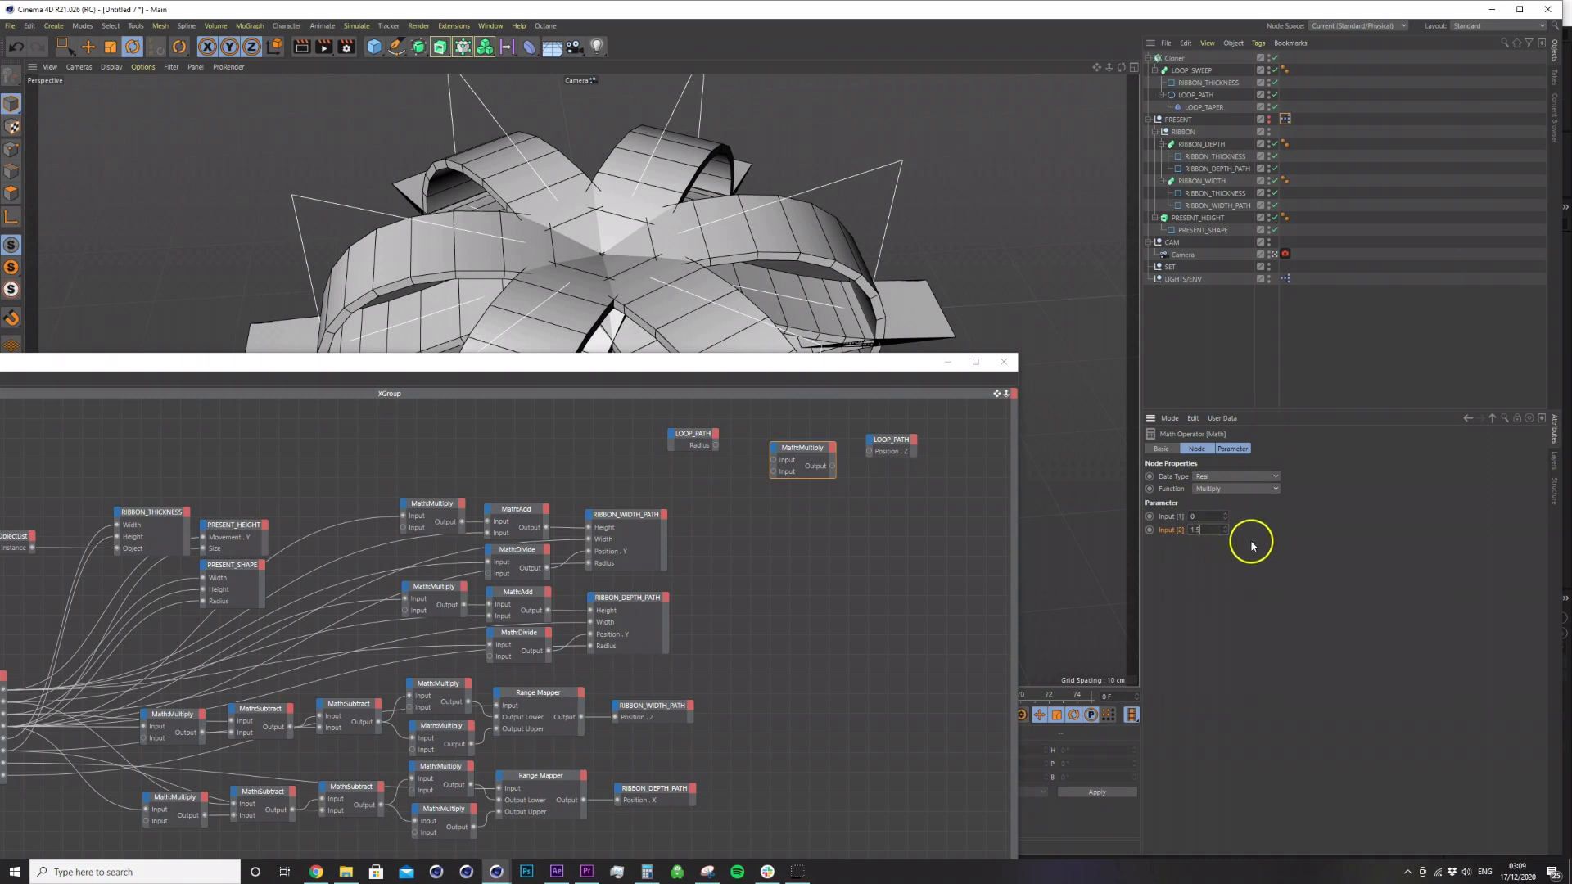
Wire LOOP_PATH's Radius through the multiply node into its Position.Z, and check the loops in the viewport.
{"action": "left_click_drag", "start_coordinate": [715, 445], "coordinate": [775, 461]}
{"action": "left_click_drag", "start_coordinate": [831, 466], "coordinate": [869, 455]}
{"action": "left_click_drag", "start_coordinate": [786, 365], "coordinate": [825, 526]}
{"action": "scroll", "coordinate": [733, 391], "scroll_direction": "down", "scroll_amount": 6}
{"action": "left_click_drag", "start_coordinate": [698, 390], "coordinate": [704, 406], "text": "alt"}
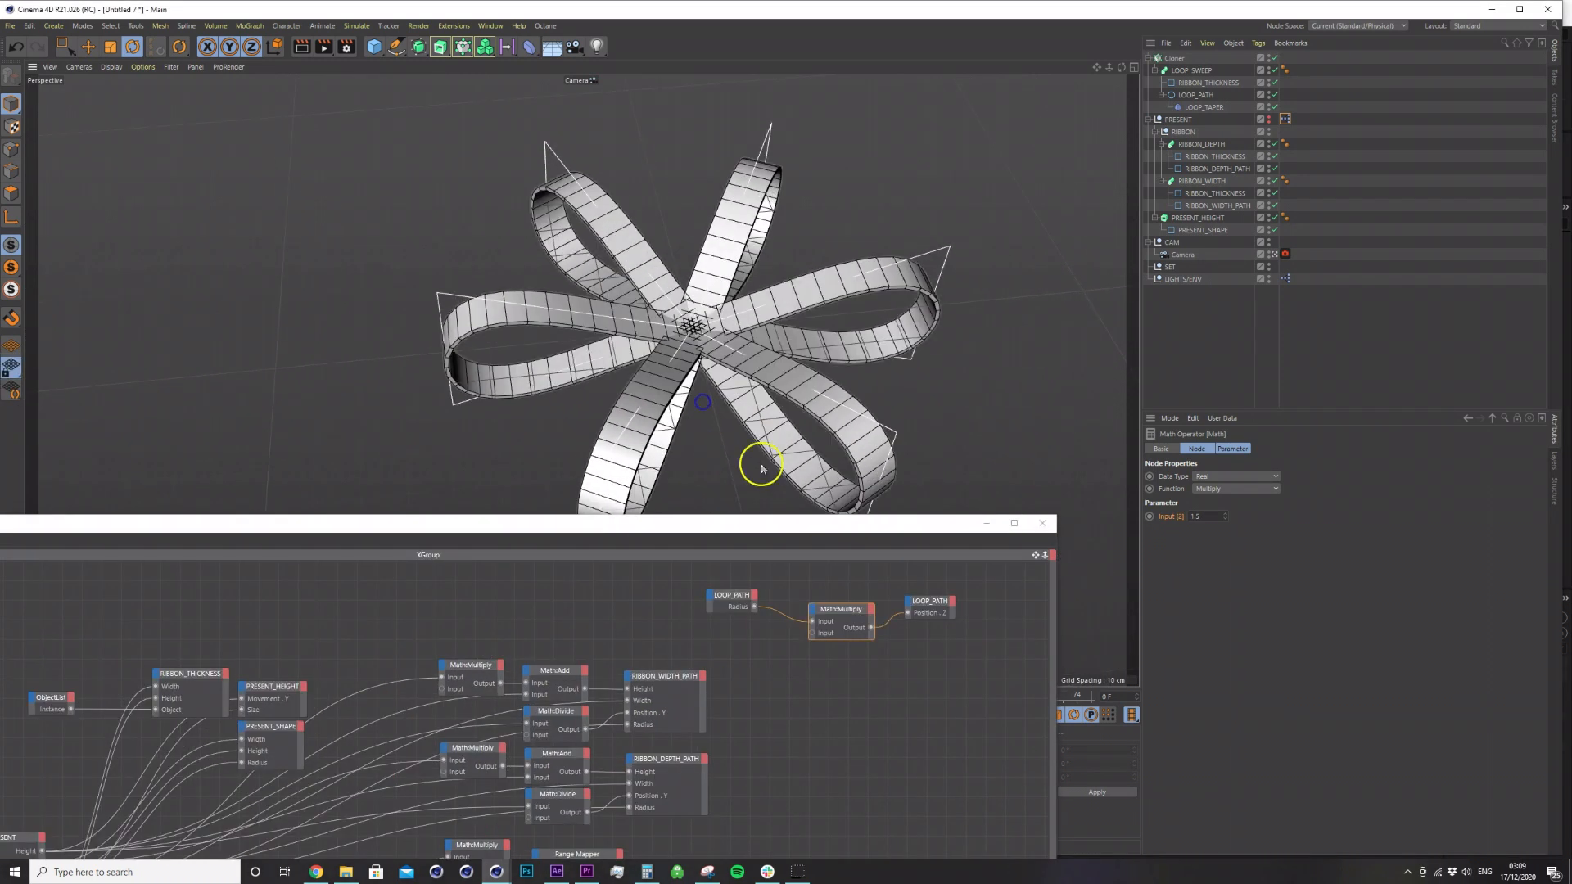
Line up the multiply and Position.Z nodes, and try LOOP_PATH radii up to about 45 cm to test the link.
{"action": "left_click_drag", "start_coordinate": [870, 523], "coordinate": [877, 383]}
{"action": "left_click_drag", "start_coordinate": [847, 475], "coordinate": [846, 437]}
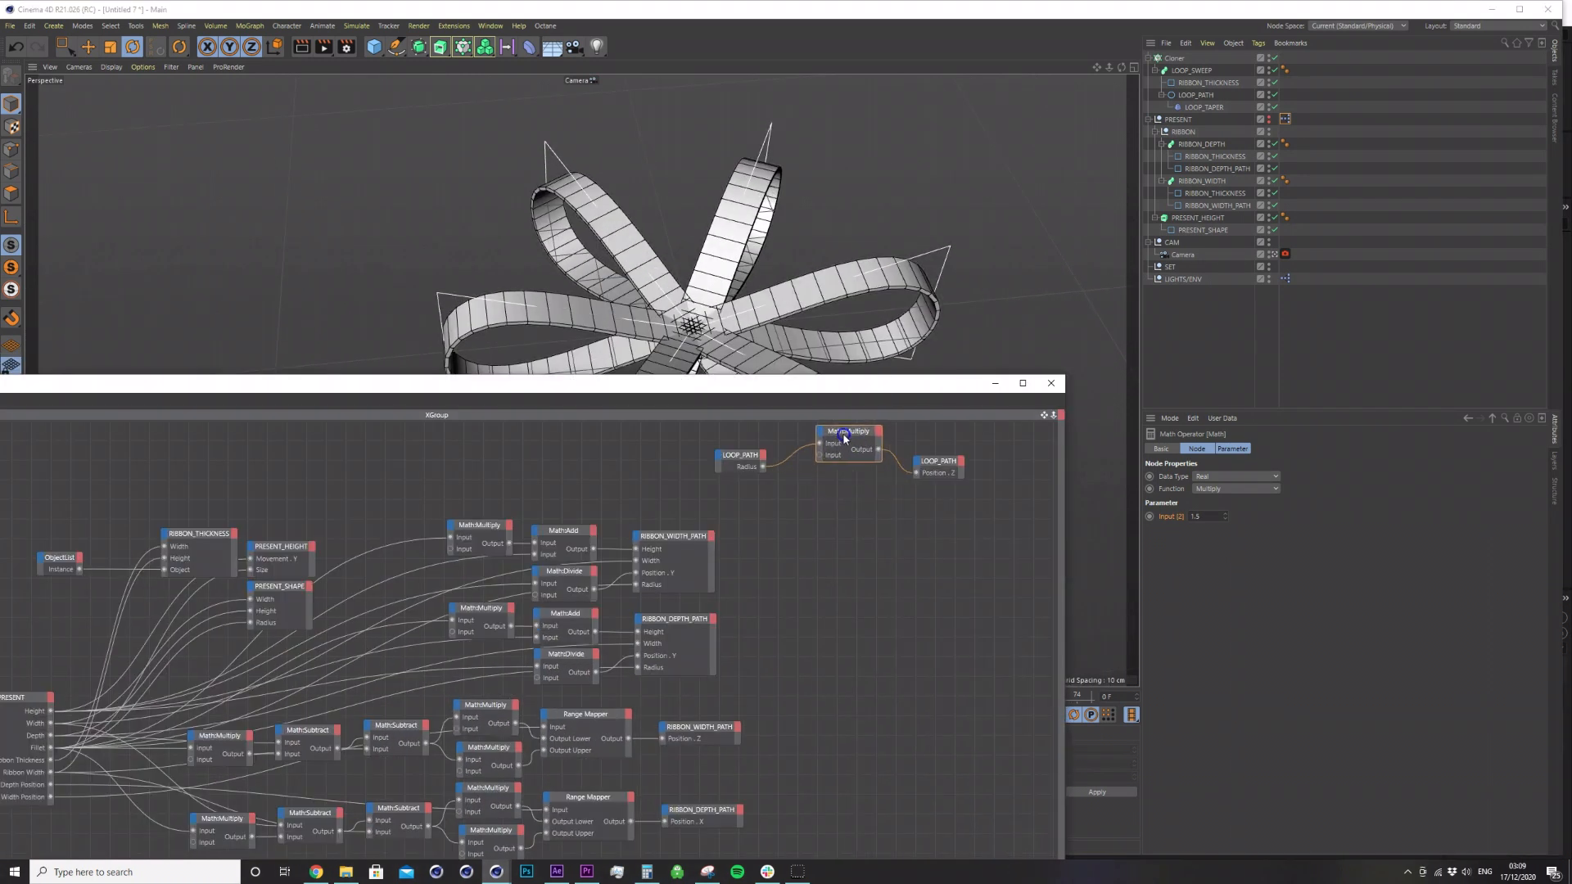
{"action": "left_click", "coordinate": [939, 463]}
{"action": "left_click_drag", "start_coordinate": [940, 463], "coordinate": [934, 443]}
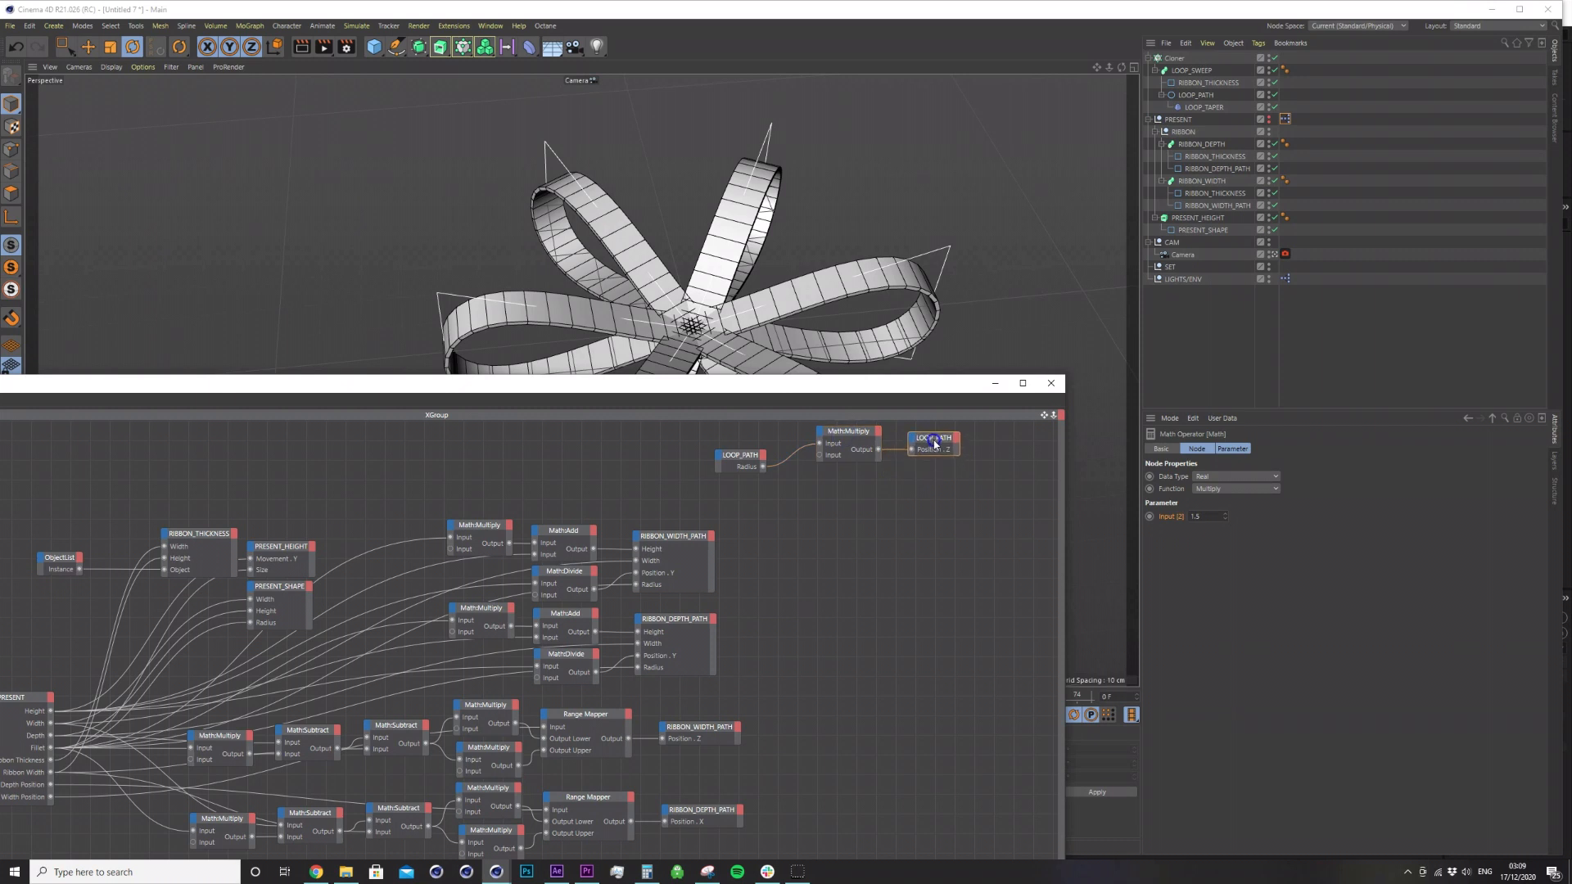
{"action": "left_click", "coordinate": [853, 439]}
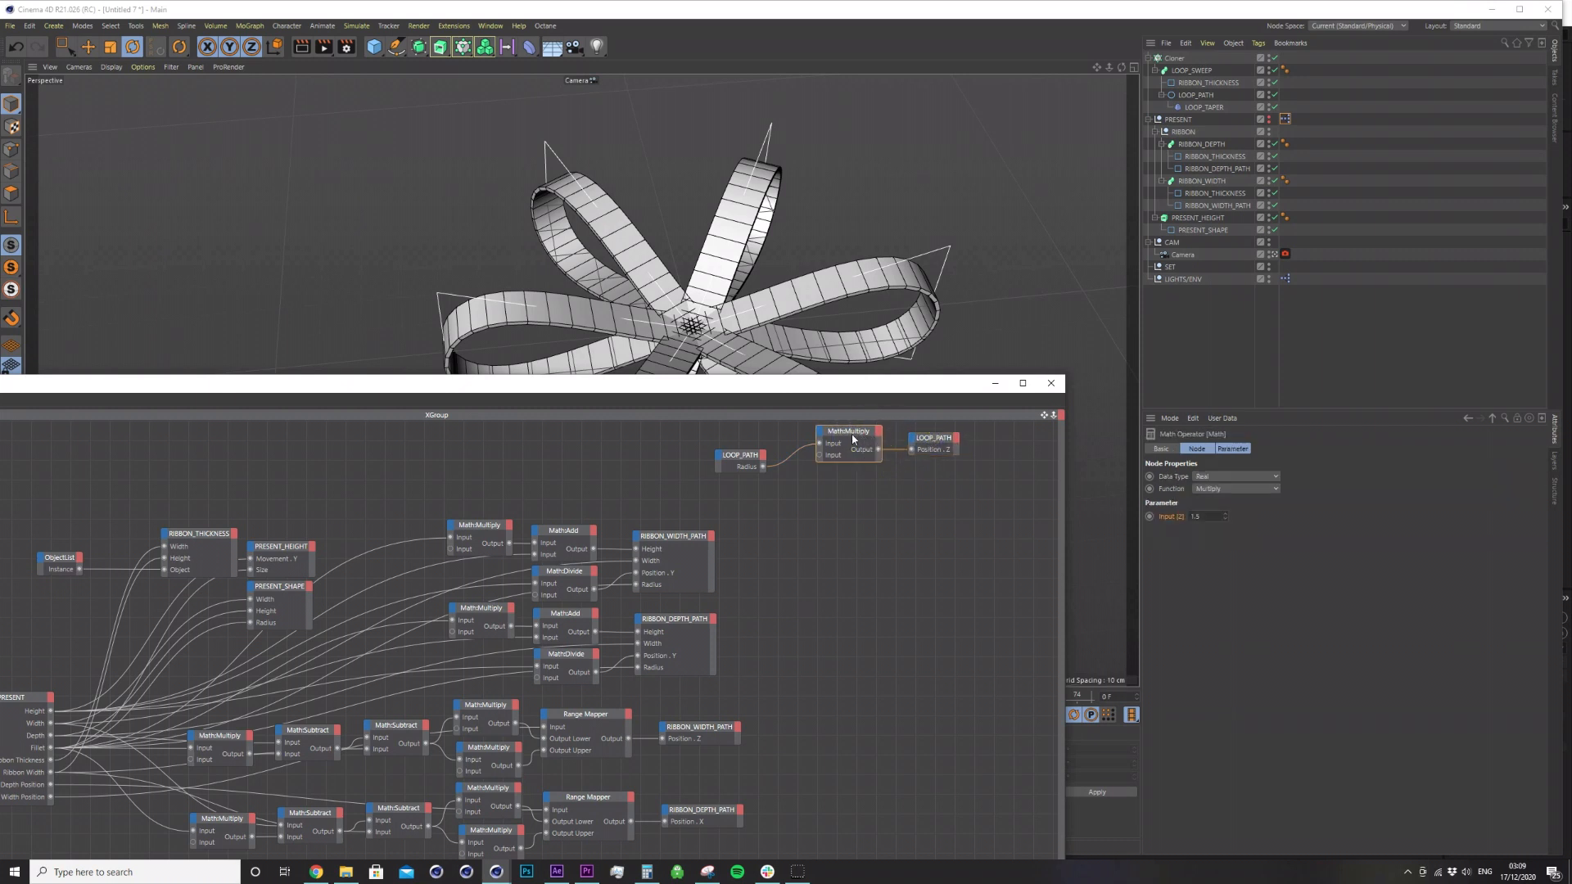
{"action": "left_click", "coordinate": [1184, 96]}
{"action": "mouse_move", "coordinate": [1256, 494]}
{"action": "left_mouse_down"}
{"action": "mouse_move", "coordinate": [810, 311]}
{"action": "mouse_move", "coordinate": [778, 344]}
{"action": "mouse_move", "coordinate": [1257, 508]}
{"action": "left_mouse_up"}
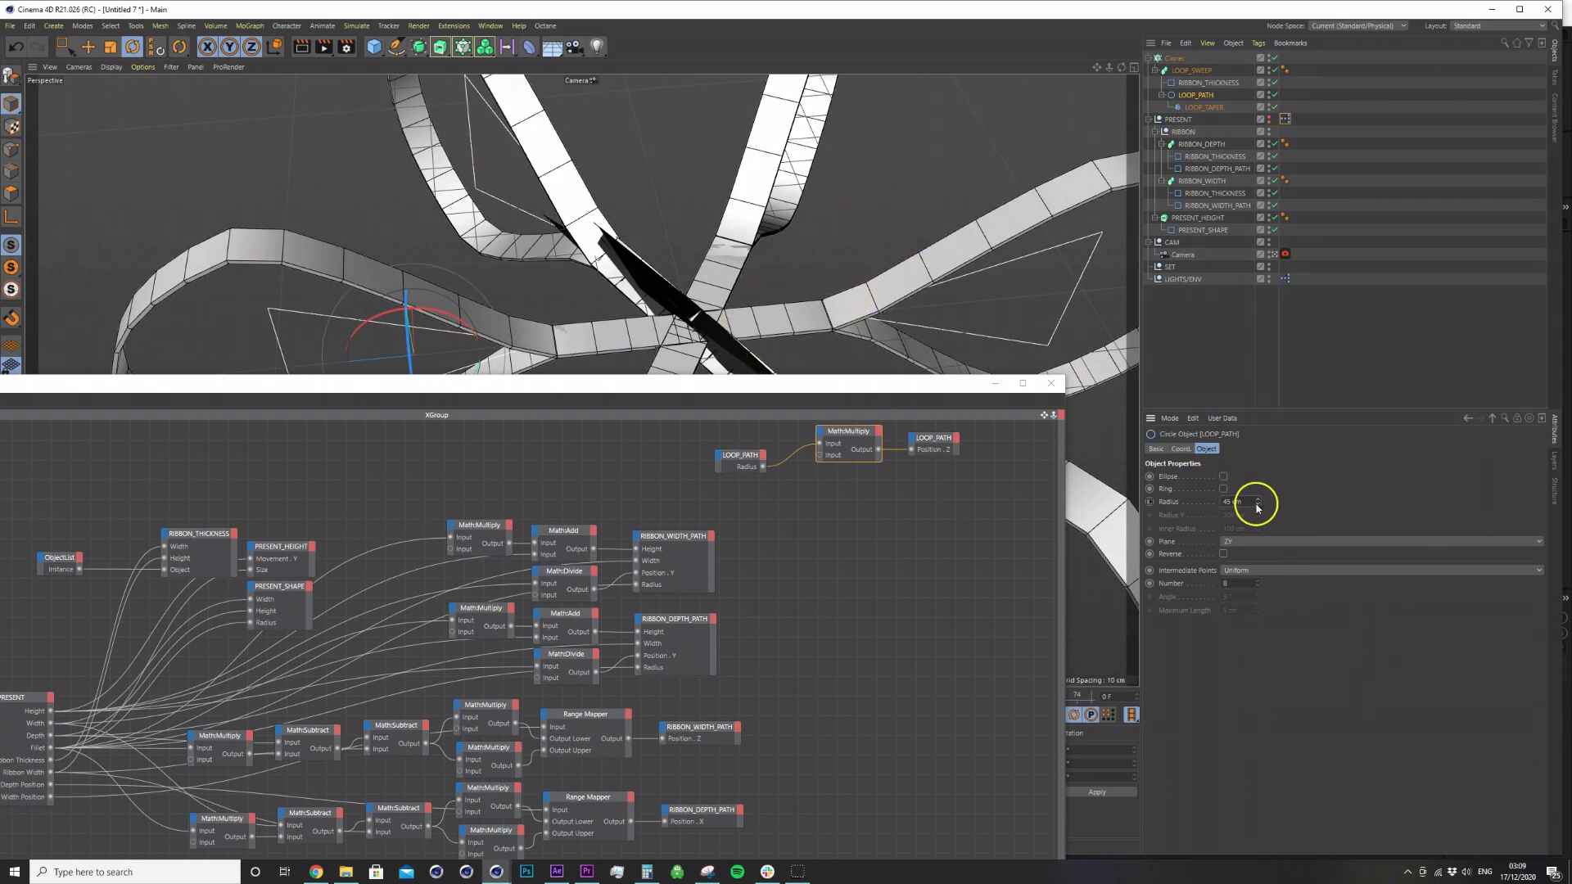
Duplicate the multiply node, set its second input to 2, and feed LOOP_PATH's Radius into it.
{"action": "left_click_drag", "start_coordinate": [848, 432], "coordinate": [850, 478], "text": "ctrl"}
{"action": "left_click_drag", "start_coordinate": [1207, 530], "coordinate": [1185, 533]}
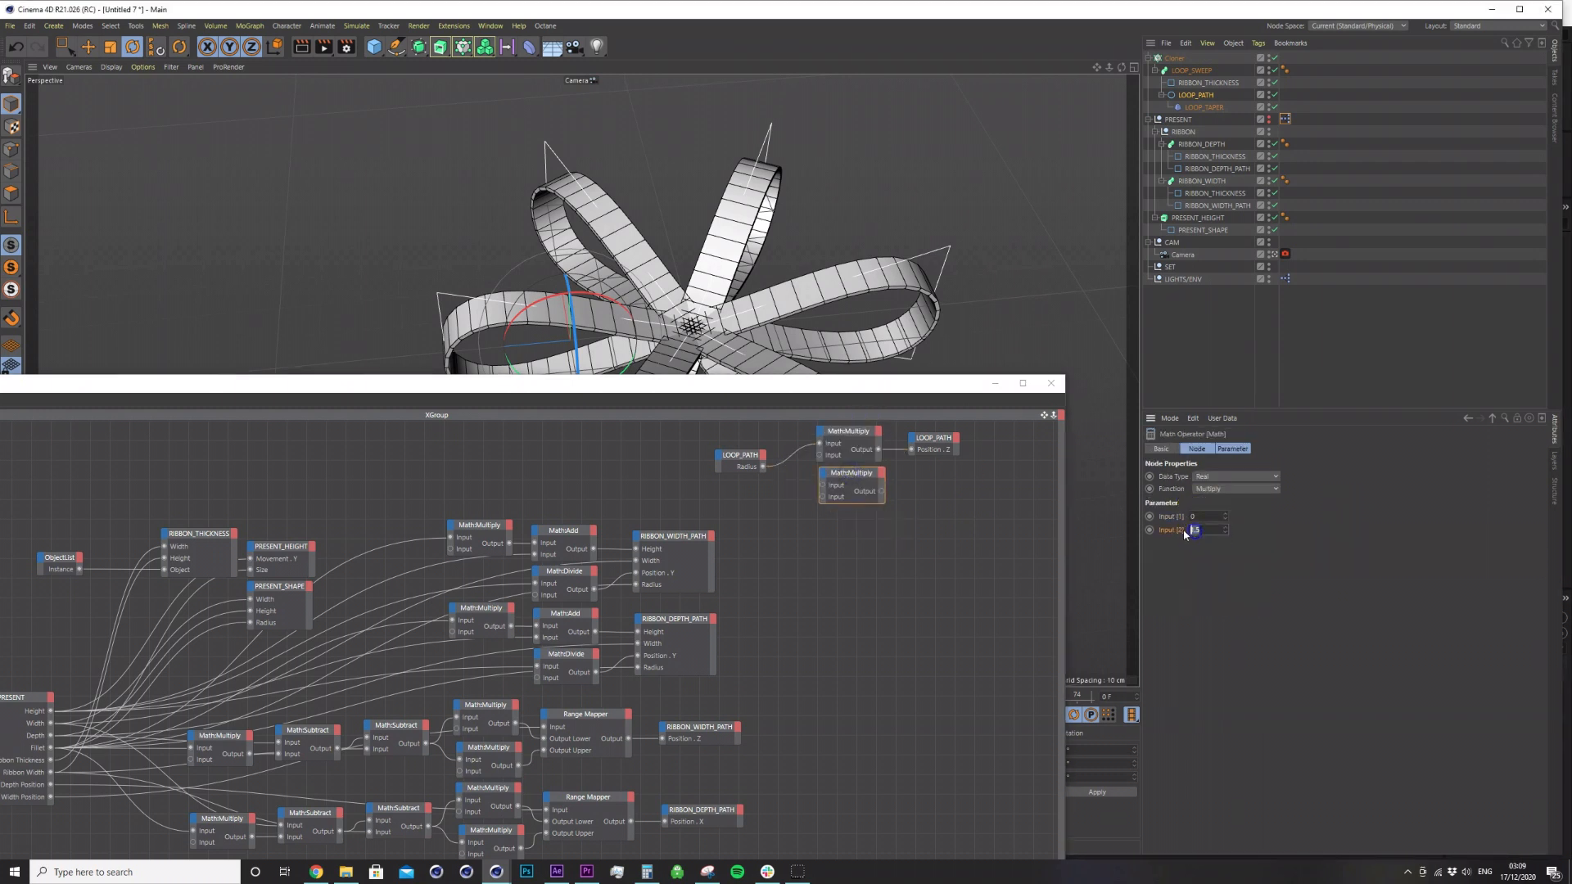
{"action": "left_click", "coordinate": [1204, 108]}
{"action": "left_click", "coordinate": [1195, 94]}
{"action": "left_click", "coordinate": [1205, 108]}
{"action": "left_click", "coordinate": [859, 474]}
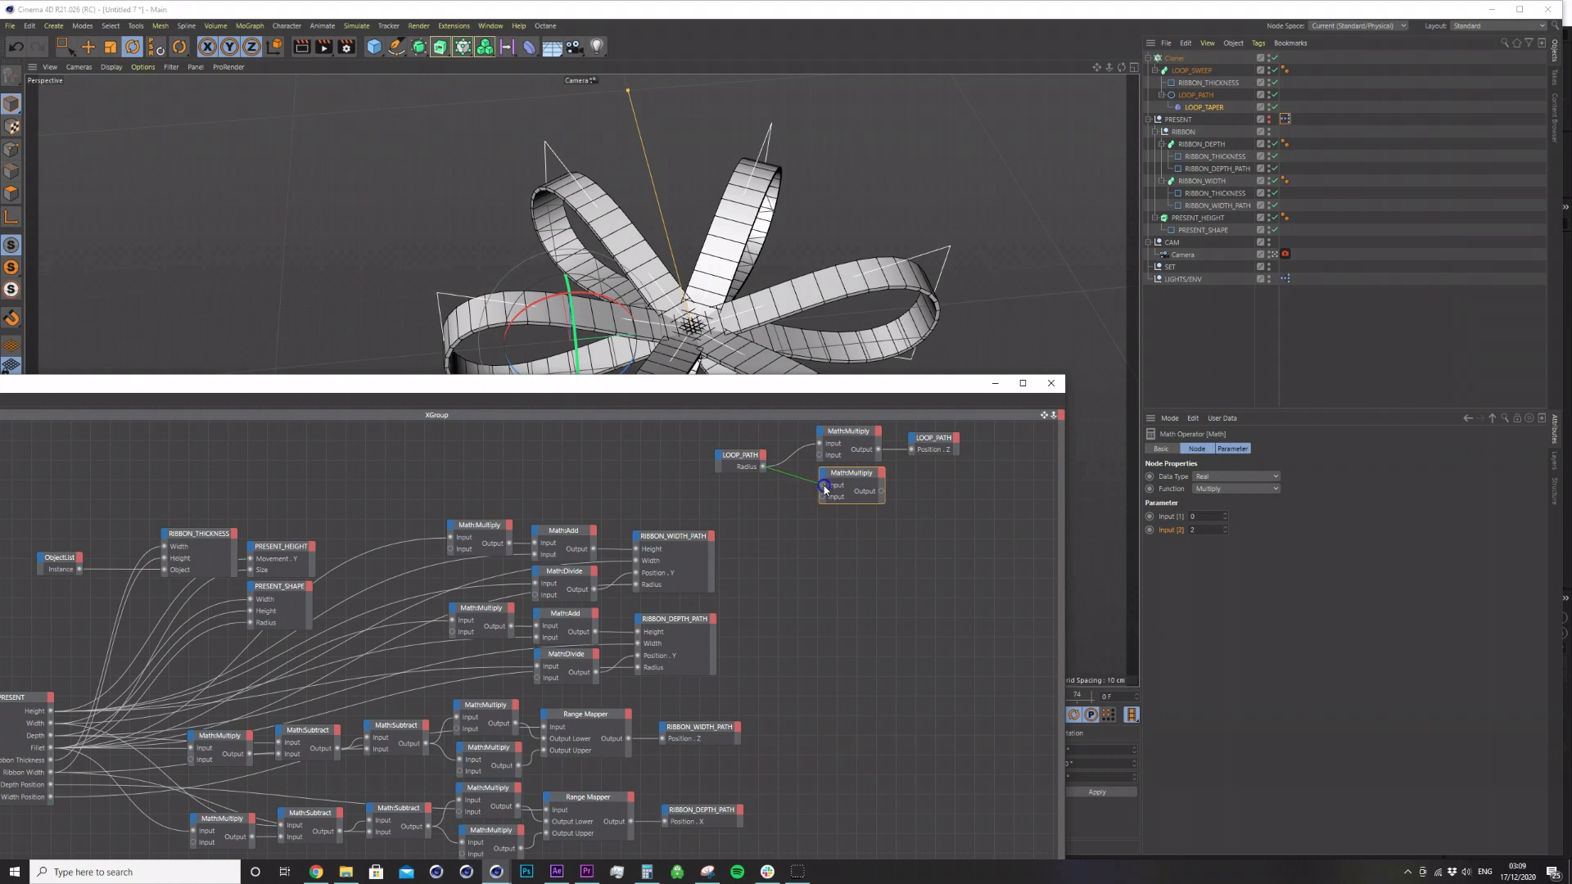
Add a LOOP_TAPER node with a Size.Y input driven by the second multiply node, and test it by varying LOOP_PATH's radius.
{"action": "left_click_drag", "start_coordinate": [1204, 108], "coordinate": [960, 487]}
{"action": "left_click", "coordinate": [941, 478]}
{"action": "mouse_move", "coordinate": [974, 584]}
{"action": "mouse_move", "coordinate": [1042, 619]}
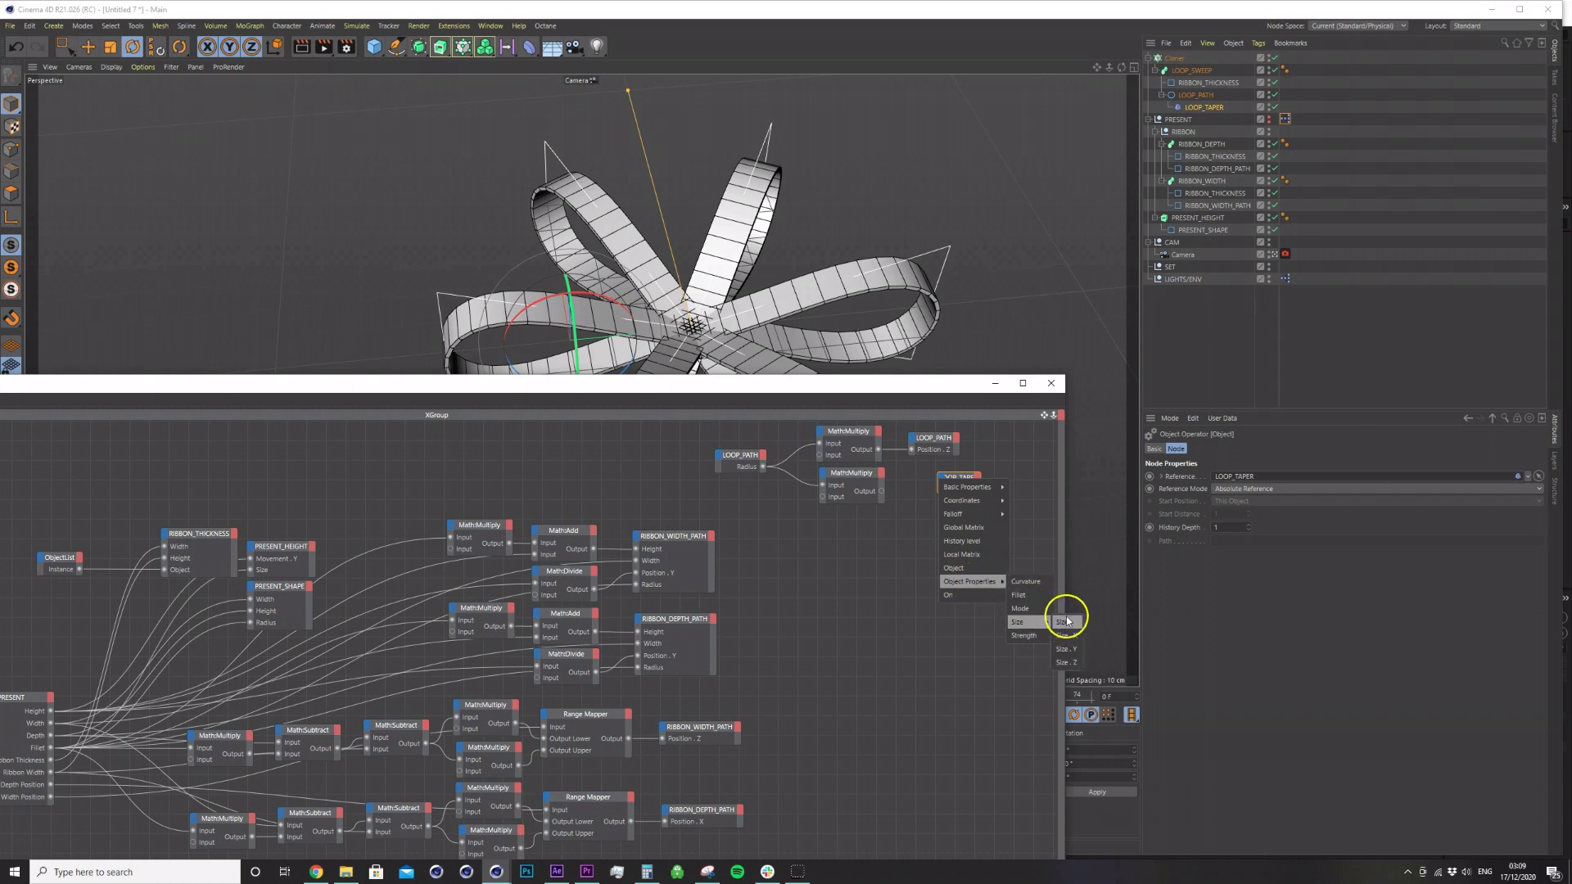
{"action": "left_click", "coordinate": [1066, 648]}
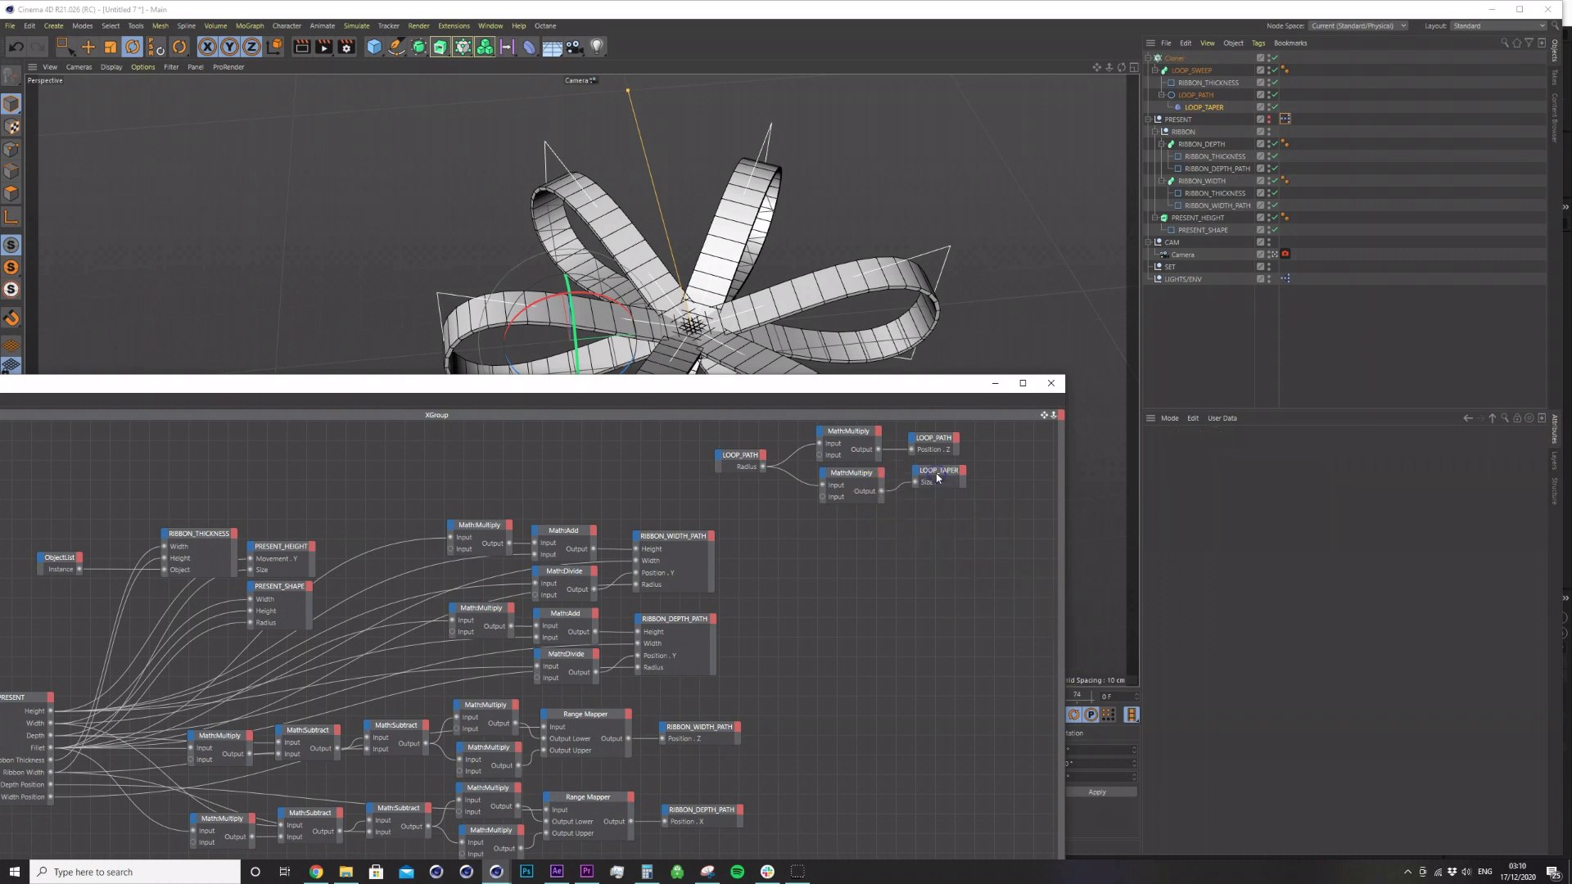
{"action": "left_click_drag", "start_coordinate": [938, 474], "coordinate": [936, 472]}
{"action": "left_click", "coordinate": [1195, 94]}
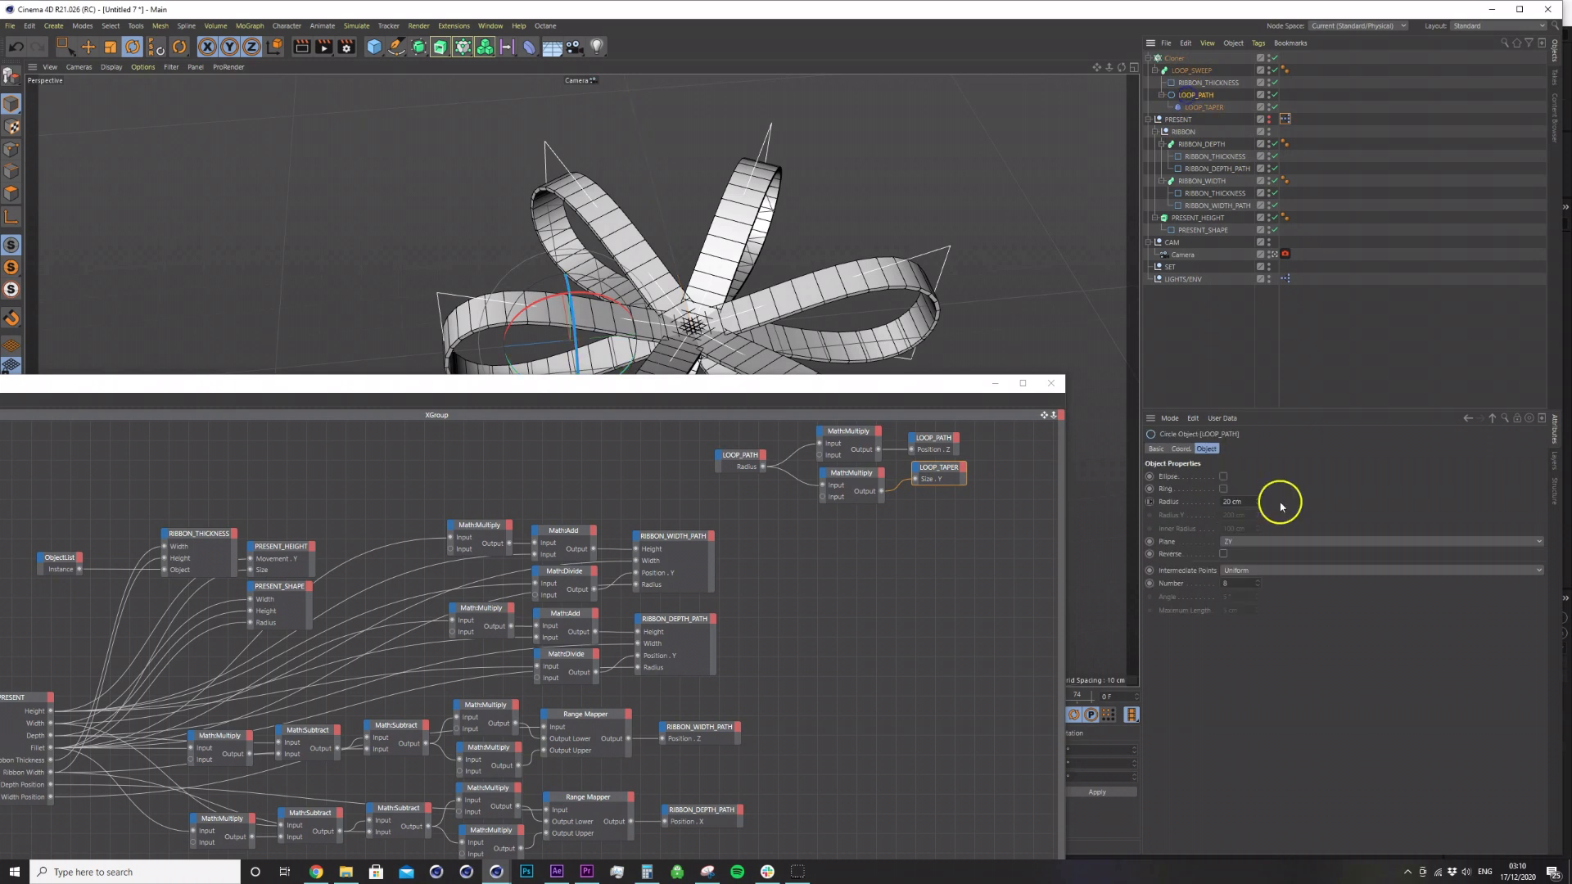
{"action": "left_click_drag", "start_coordinate": [1258, 502], "coordinate": [1264, 495]}
Rename the Cloner as LOWER_LOOPS.
{"action": "double_click", "coordinate": [1176, 59]}
{"action": "type", "text": "LOWER_LOOPS"}
{"action": "key", "text": "Return"}
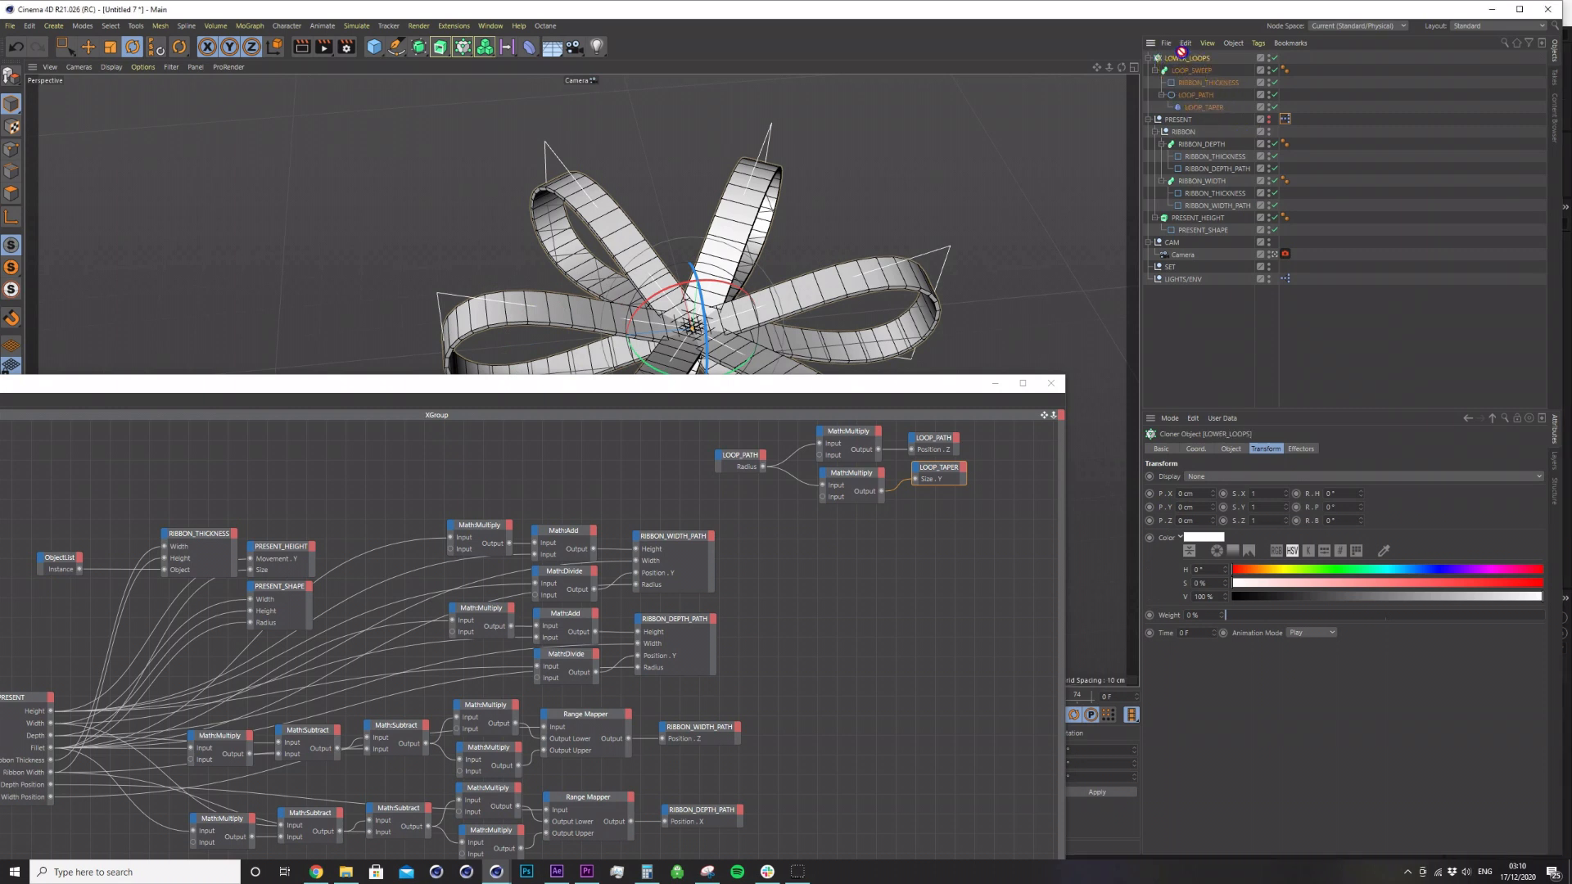
Duplicate the LOWER_LOOPS cloner and rename the copy UPPER_LOOPS.
{"action": "key", "text": "ctrl+c"}
{"action": "key", "text": "ctrl+v"}
{"action": "double_click", "coordinate": [1185, 58]}
{"action": "type", "text": "UPPER"}
{"action": "left_click", "coordinate": [1242, 88]}
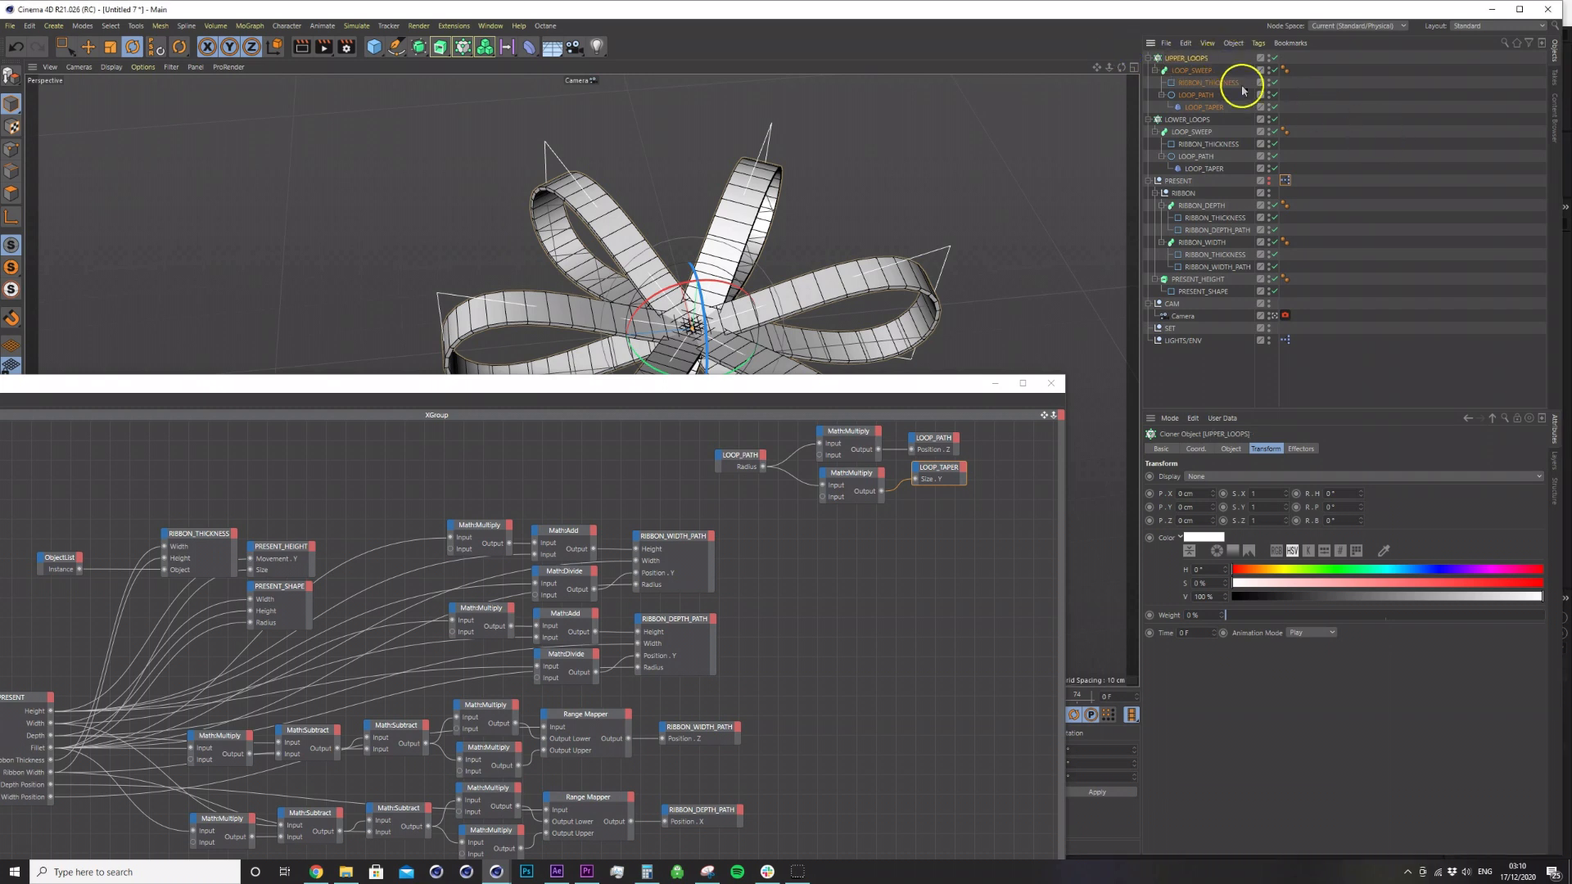
Raise UPPER_LOOPS by setting its Y position to 8 cm.
{"action": "left_click", "coordinate": [1188, 453]}
{"action": "left_click_drag", "start_coordinate": [1215, 490], "coordinate": [1215, 484]}
{"action": "type", "text": "8"}
{"action": "left_click", "coordinate": [1282, 586]}
{"action": "left_click", "coordinate": [1266, 450]}
Rotate the LOWER_LOOPS clones with a transform pitch of 15° and bank of 20°.
{"action": "left_click_drag", "start_coordinate": [961, 385], "coordinate": [981, 635]}
{"action": "middle_click", "coordinate": [824, 318]}
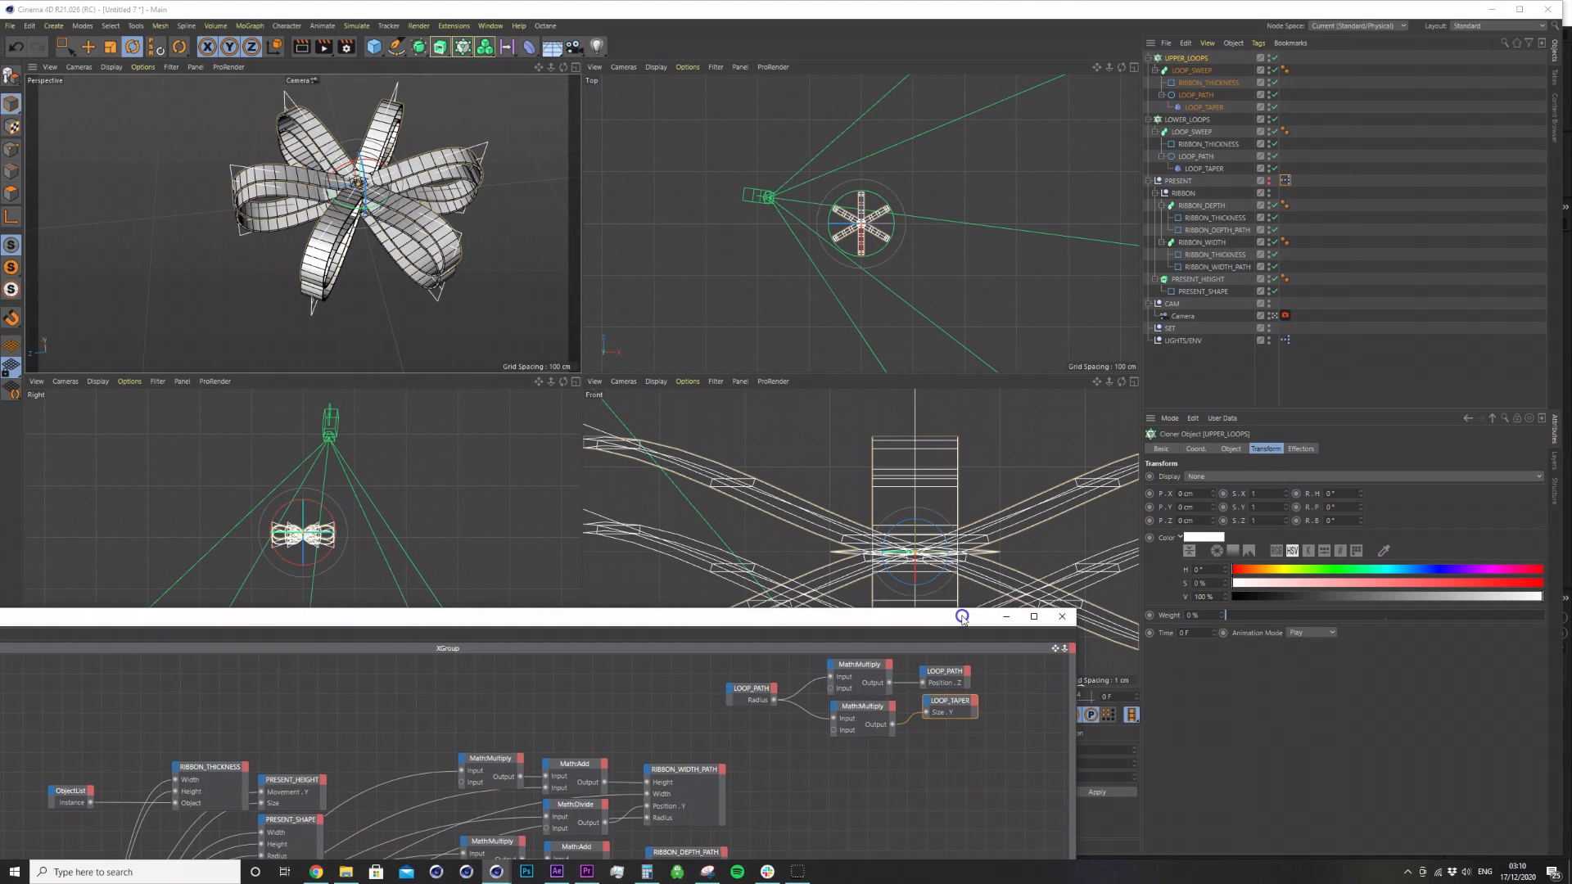
{"action": "left_click", "coordinate": [1186, 120]}
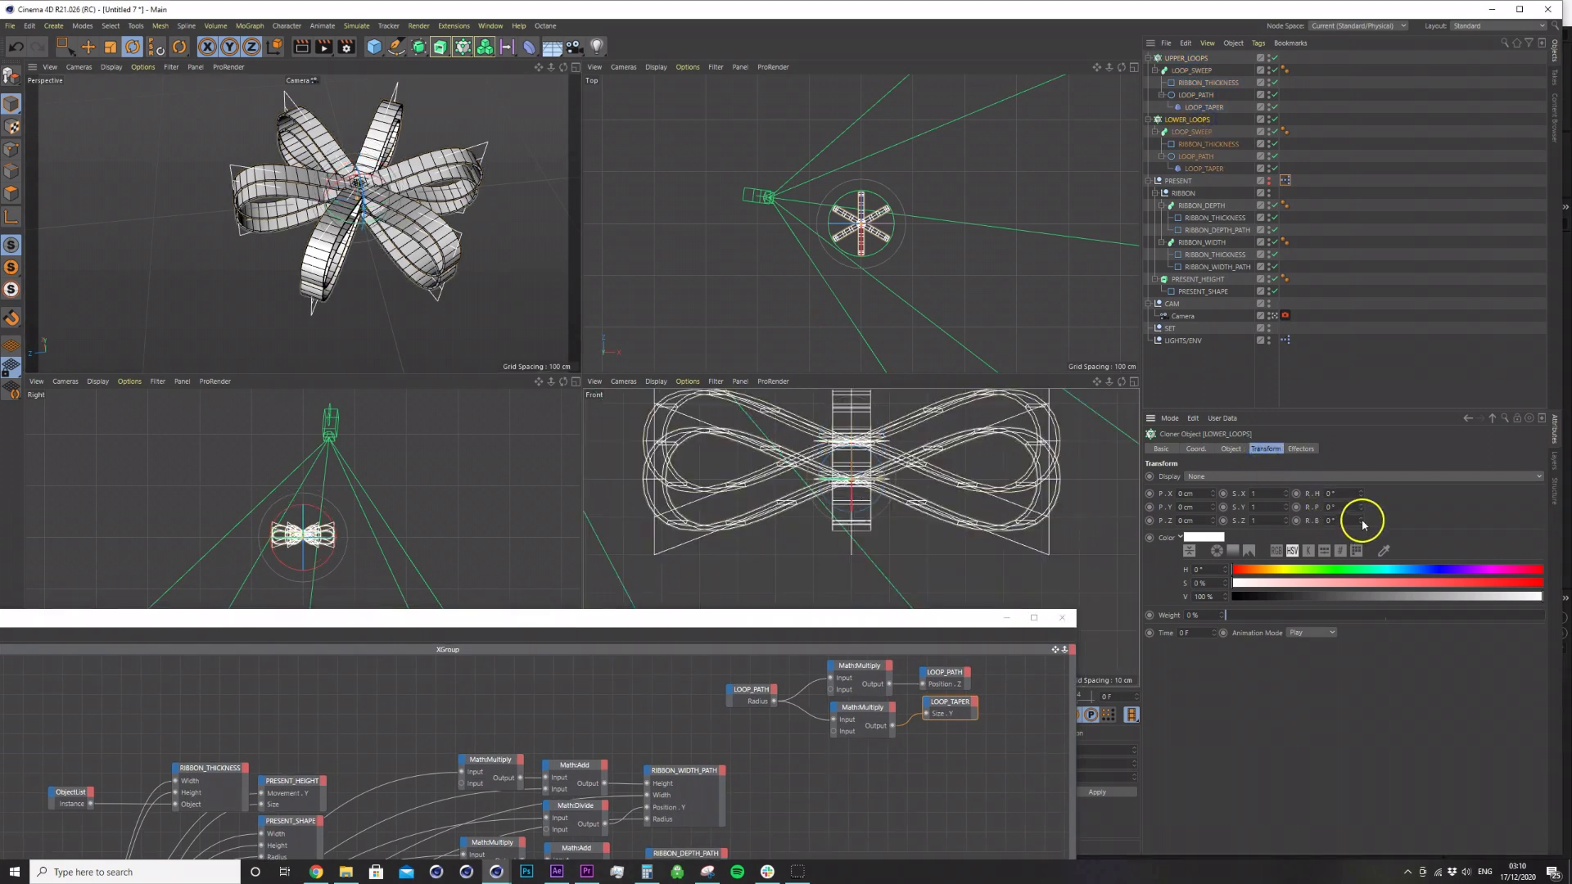
{"action": "left_click_drag", "start_coordinate": [1360, 507], "coordinate": [1360, 487]}
{"action": "middle_click", "coordinate": [403, 200]}
{"action": "left_click_drag", "start_coordinate": [692, 352], "coordinate": [699, 314], "text": "alt"}
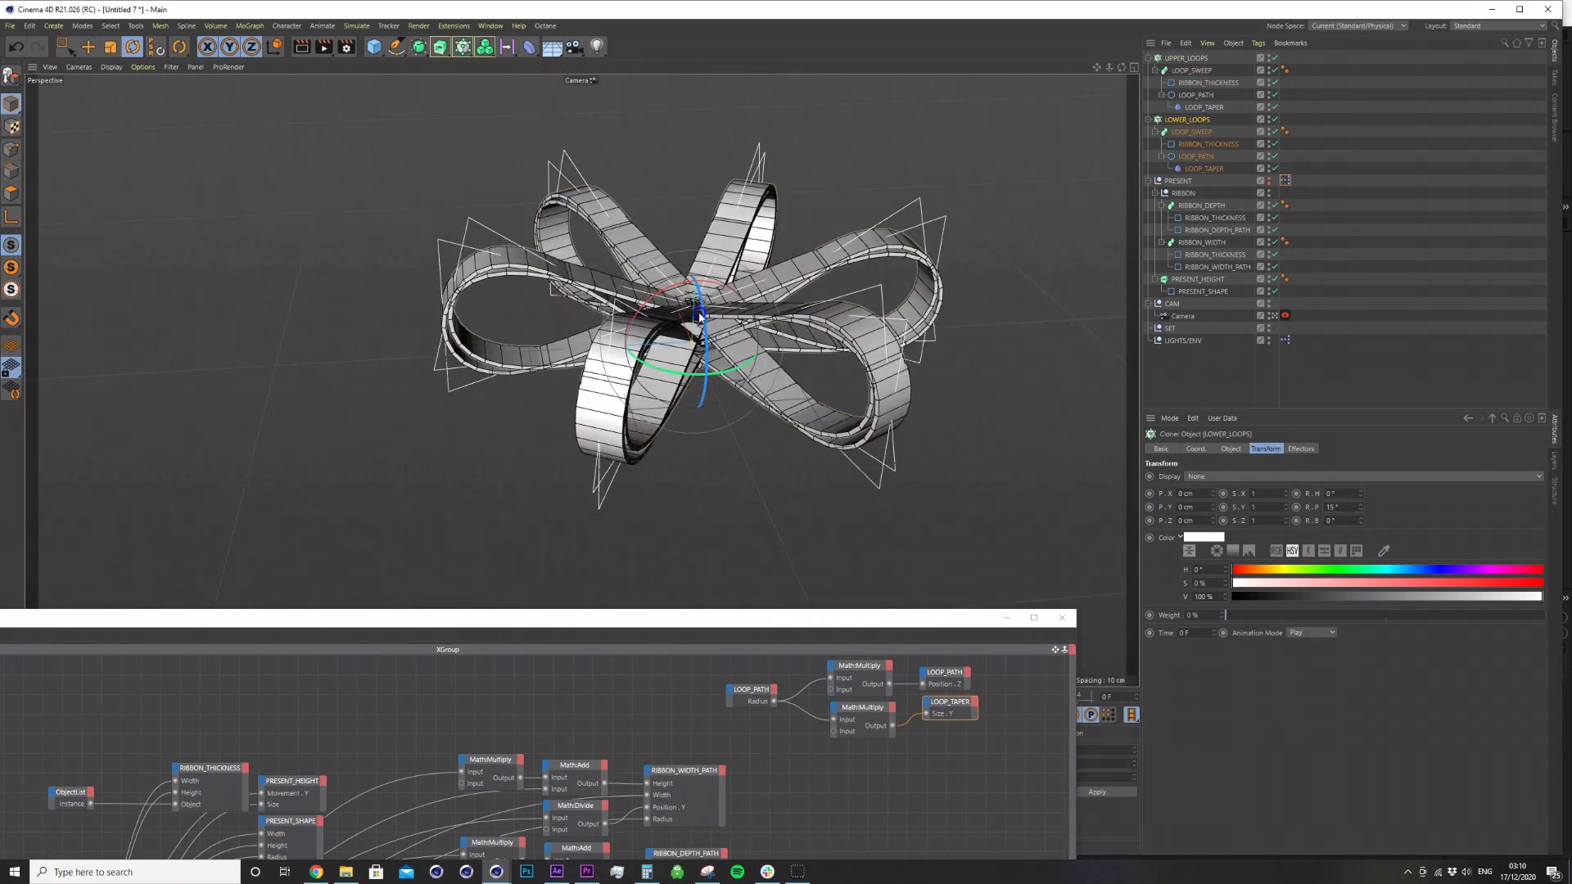
{"action": "left_click_drag", "start_coordinate": [1361, 521], "coordinate": [1363, 524]}
{"action": "double_click", "coordinate": [1345, 521]}
{"action": "type", "text": "20"}
Rotate the UPPER_LOOPS clones with a transform bank of 20° and pitch of 45°.
{"action": "left_click", "coordinate": [1186, 58]}
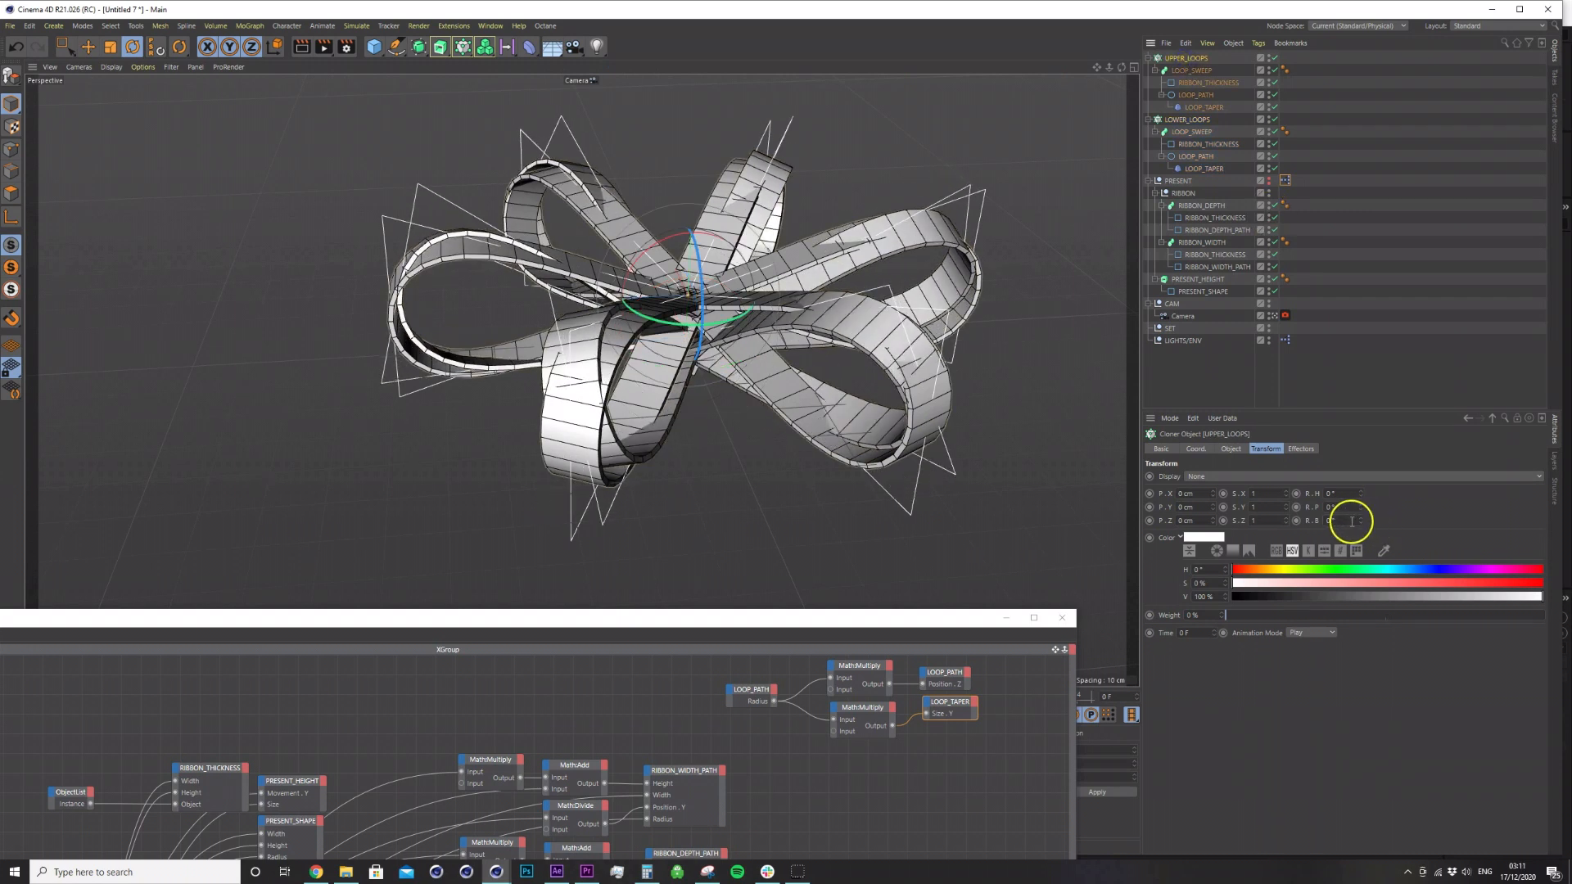
{"action": "left_click", "coordinate": [1382, 525]}
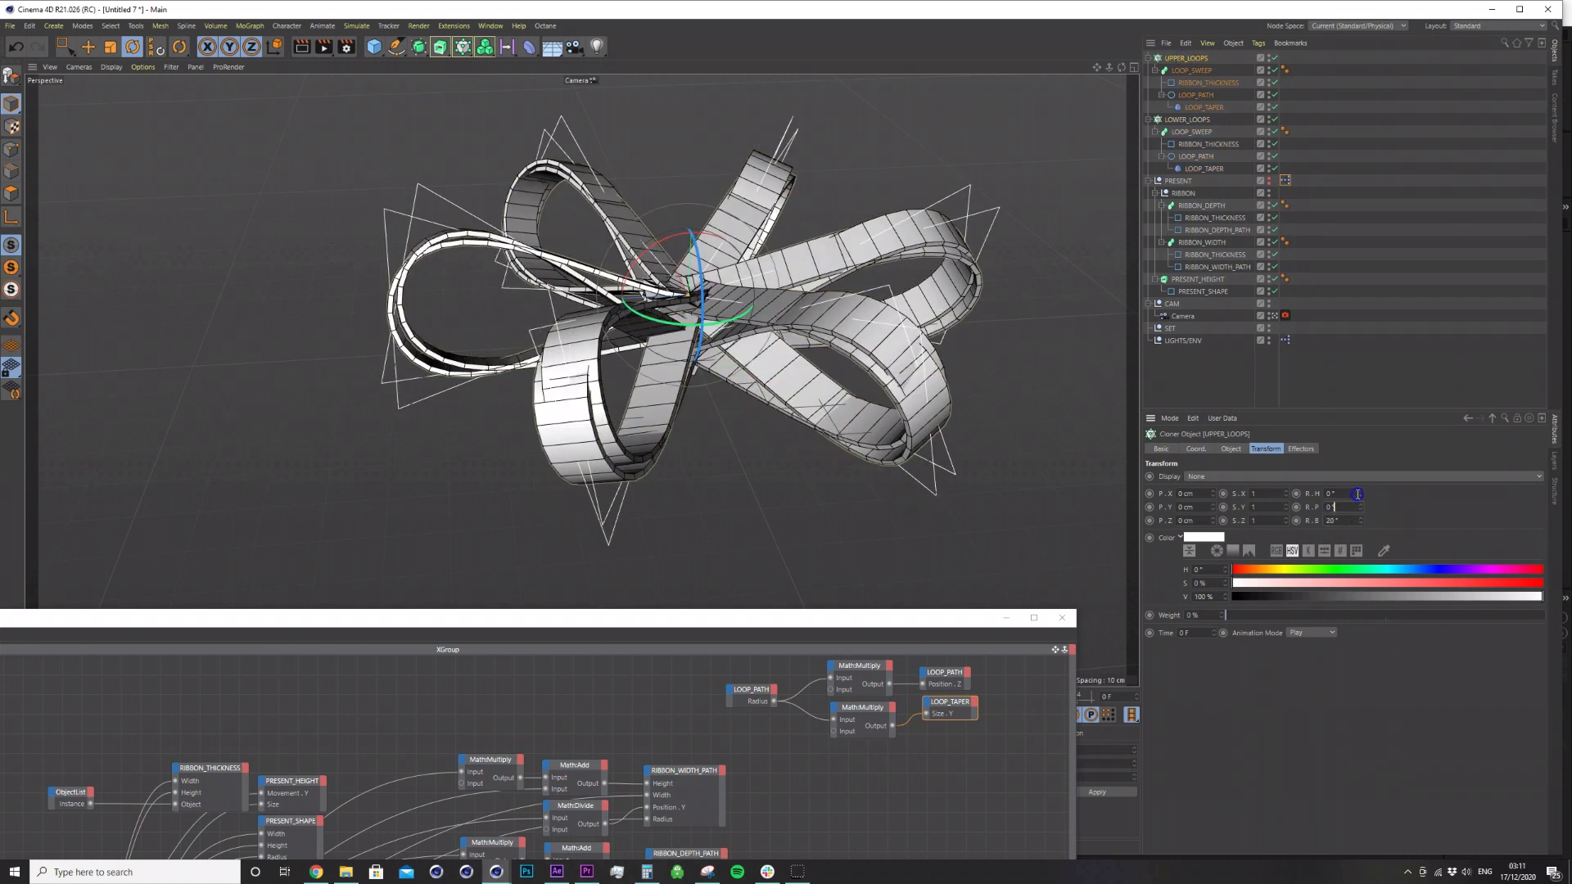
{"action": "left_click_drag", "start_coordinate": [1361, 507], "coordinate": [718, 239]}
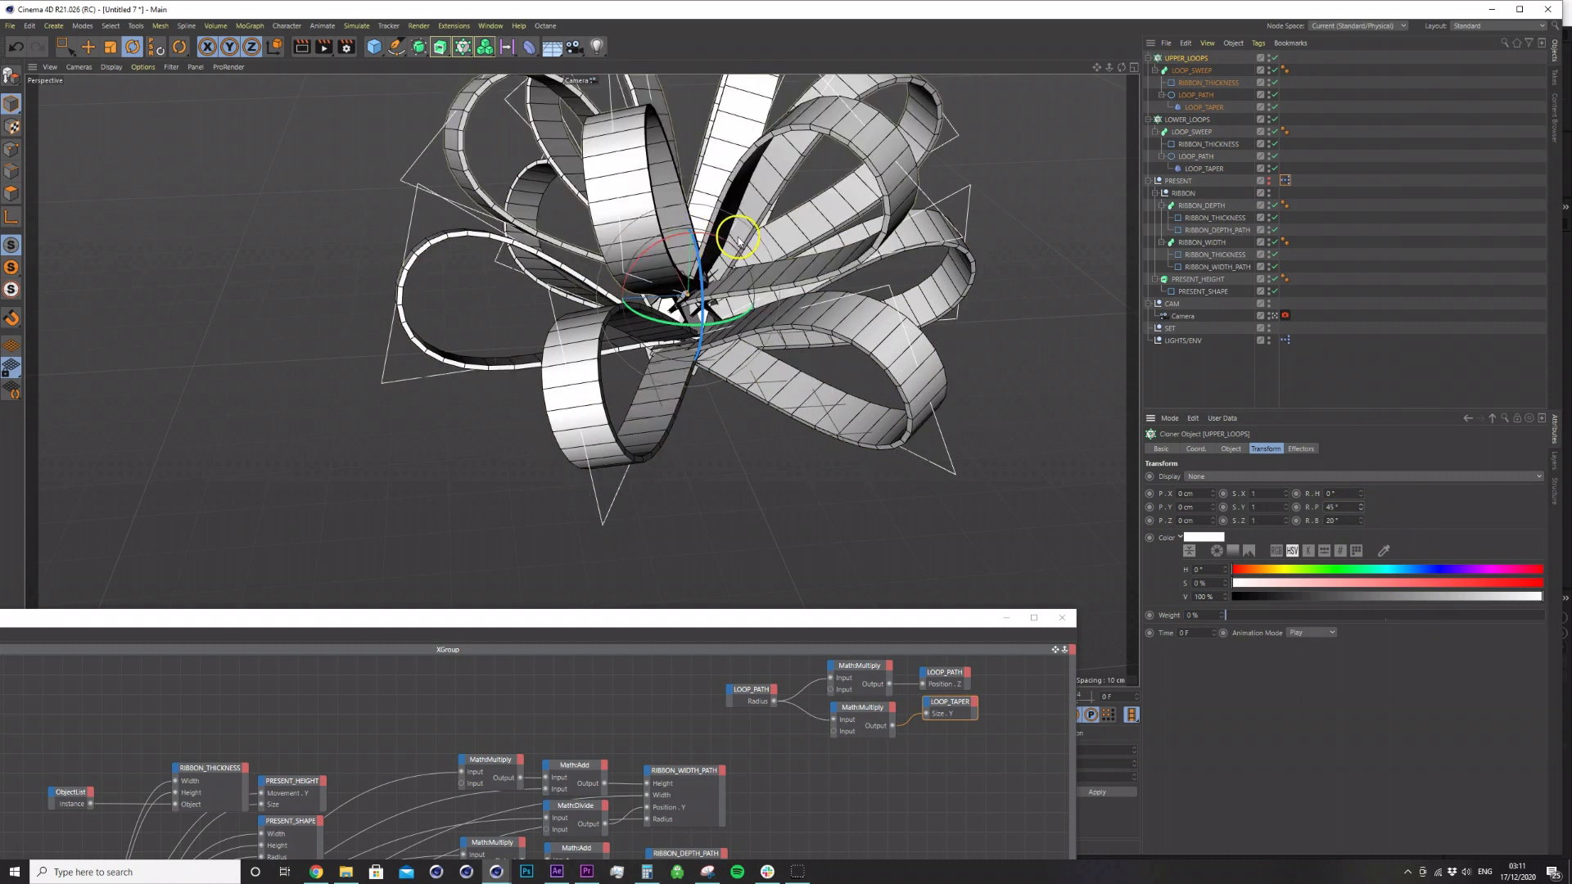
{"action": "scroll", "coordinate": [906, 335], "scroll_direction": "down", "scroll_amount": 10}
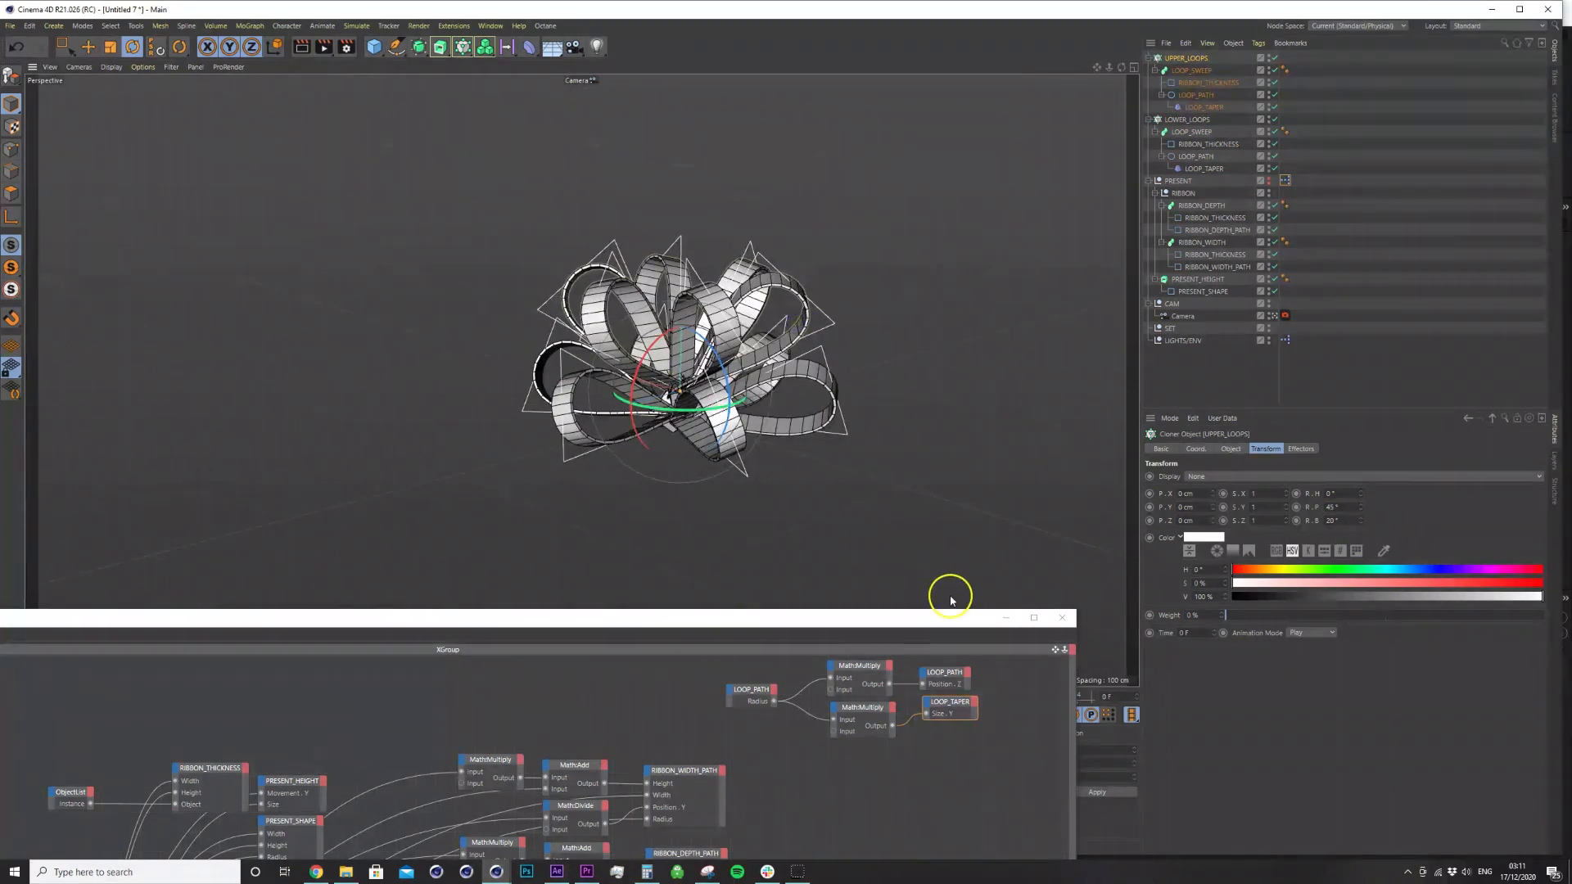
Add the LOOP_PATH of UPPER_LOOPS to the graph as a node with a Radius input, below the LOOP_TAPER node.
{"action": "left_click_drag", "start_coordinate": [951, 616], "coordinate": [969, 412]}
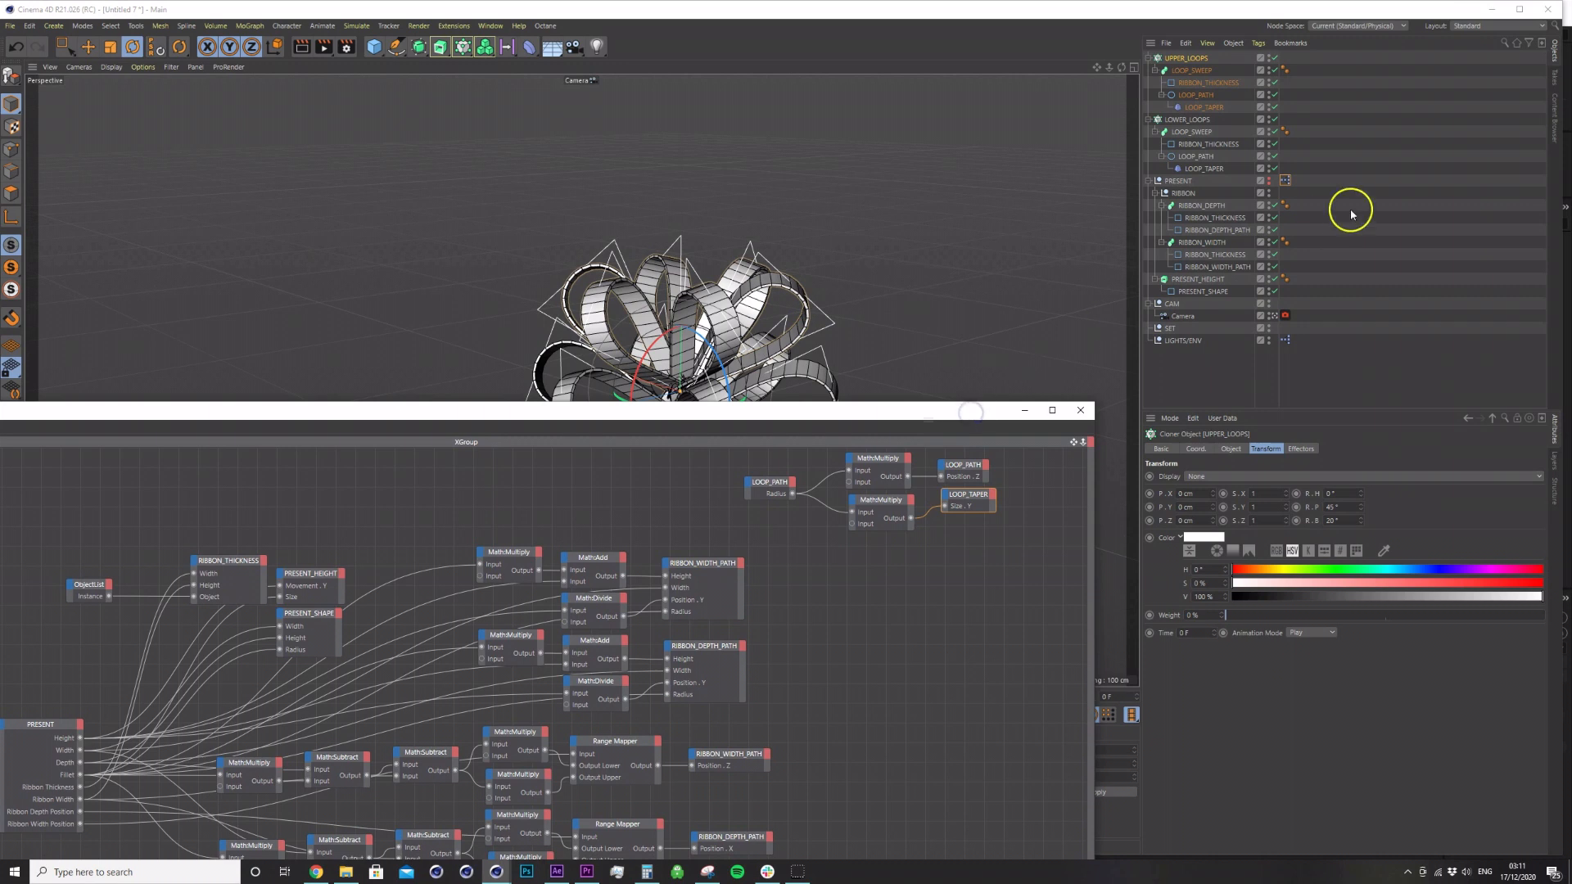
{"action": "left_click_drag", "start_coordinate": [870, 409], "coordinate": [919, 468]}
{"action": "scroll", "coordinate": [800, 435], "scroll_direction": "up", "scroll_amount": 3}
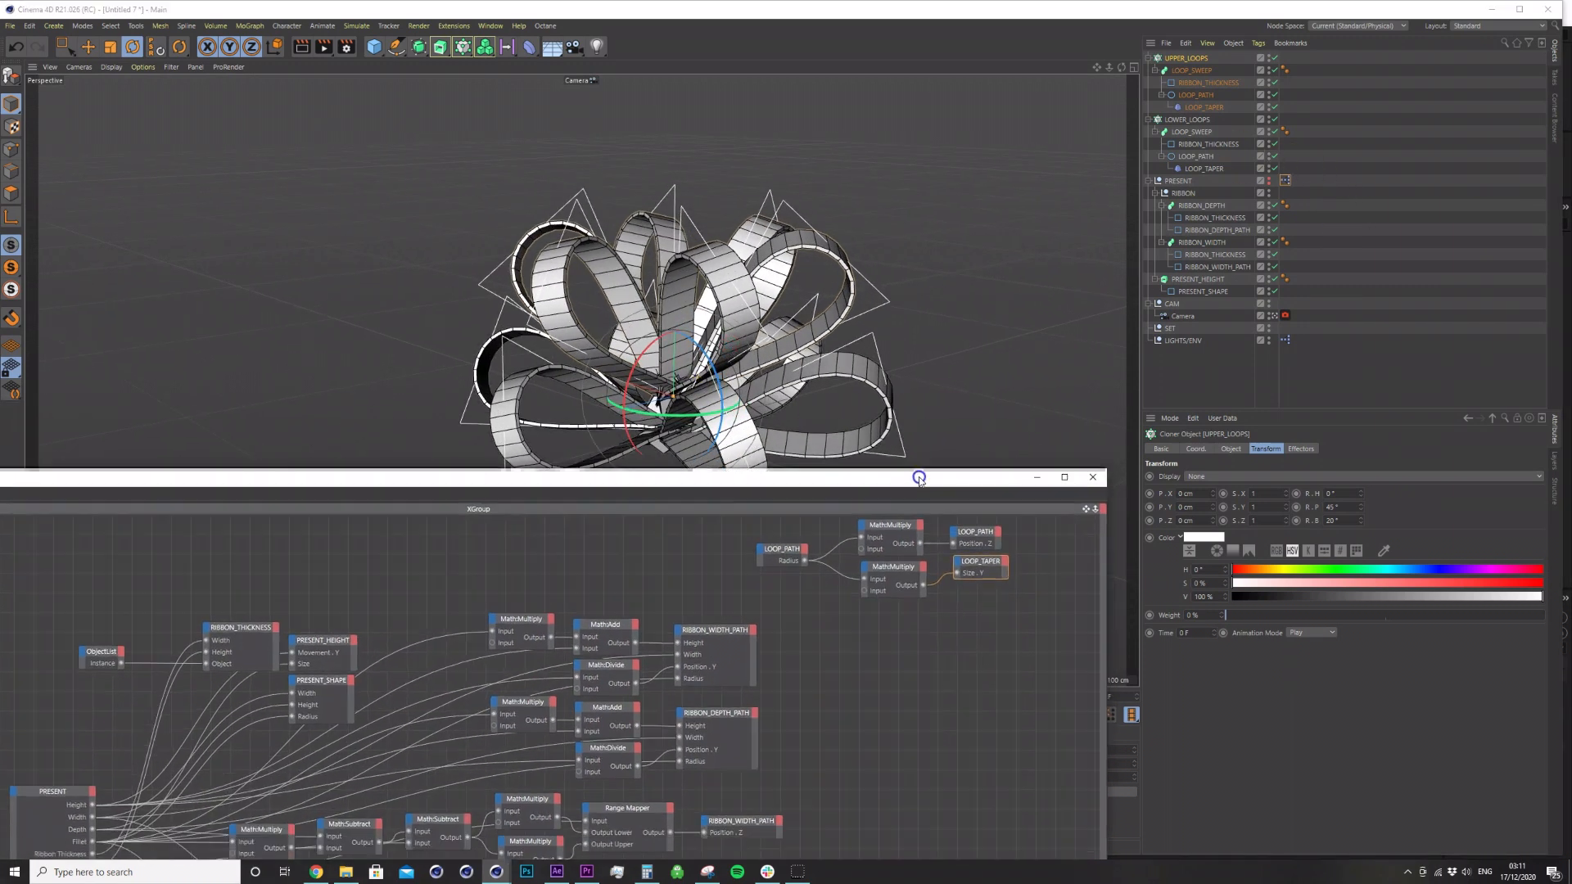
{"action": "left_click", "coordinate": [889, 566]}
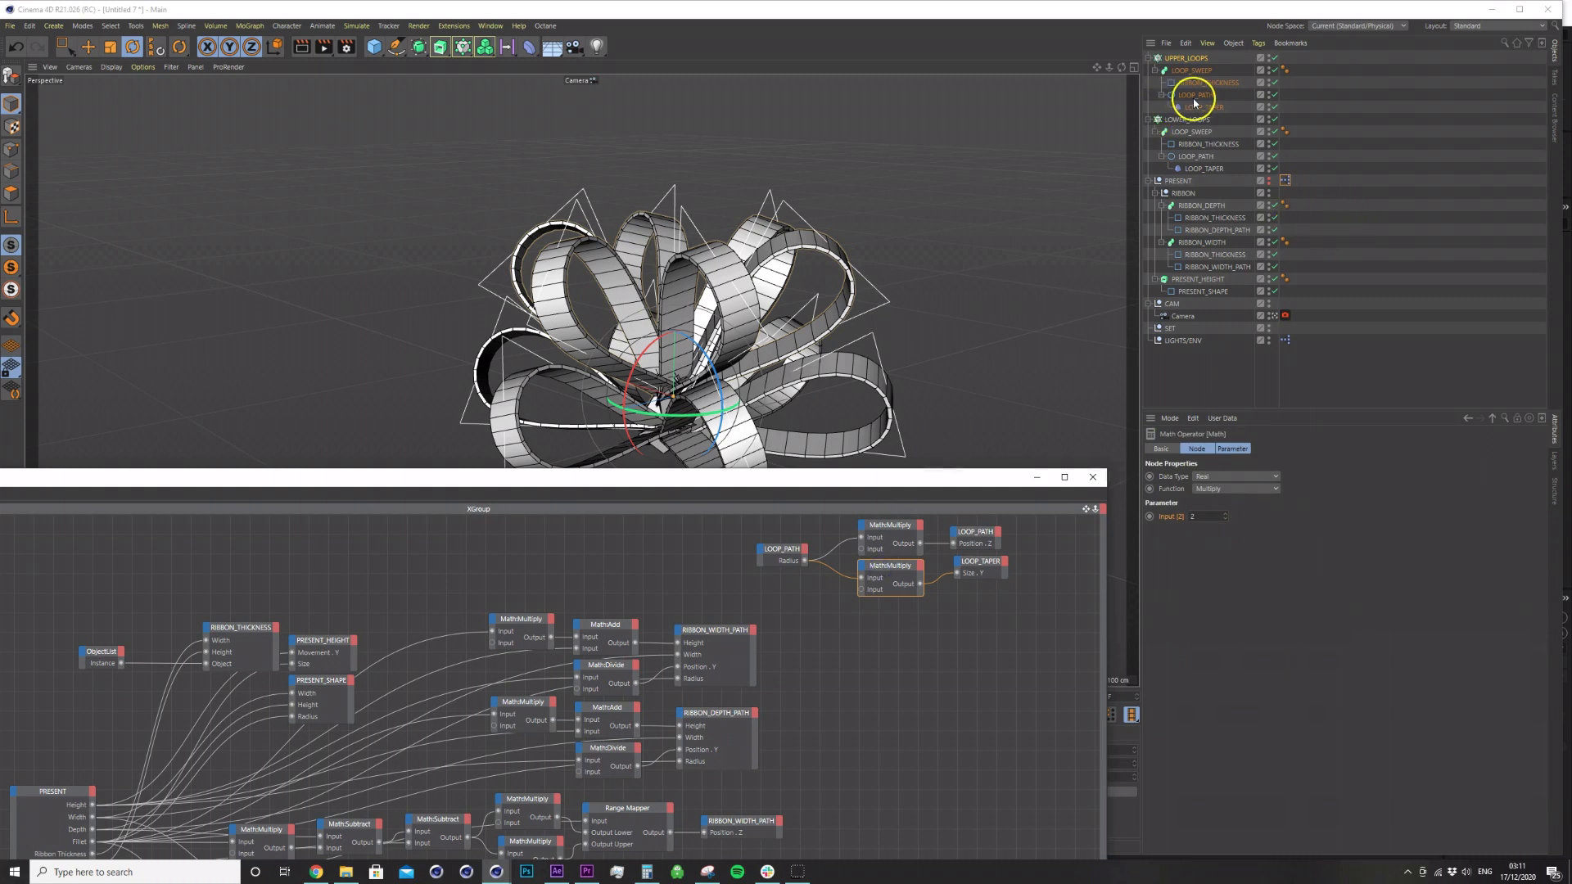
{"action": "left_click_drag", "start_coordinate": [1196, 97], "coordinate": [991, 620]}
{"action": "left_click", "coordinate": [973, 611]}
{"action": "mouse_move", "coordinate": [996, 701]}
{"action": "left_click", "coordinate": [1055, 795]}
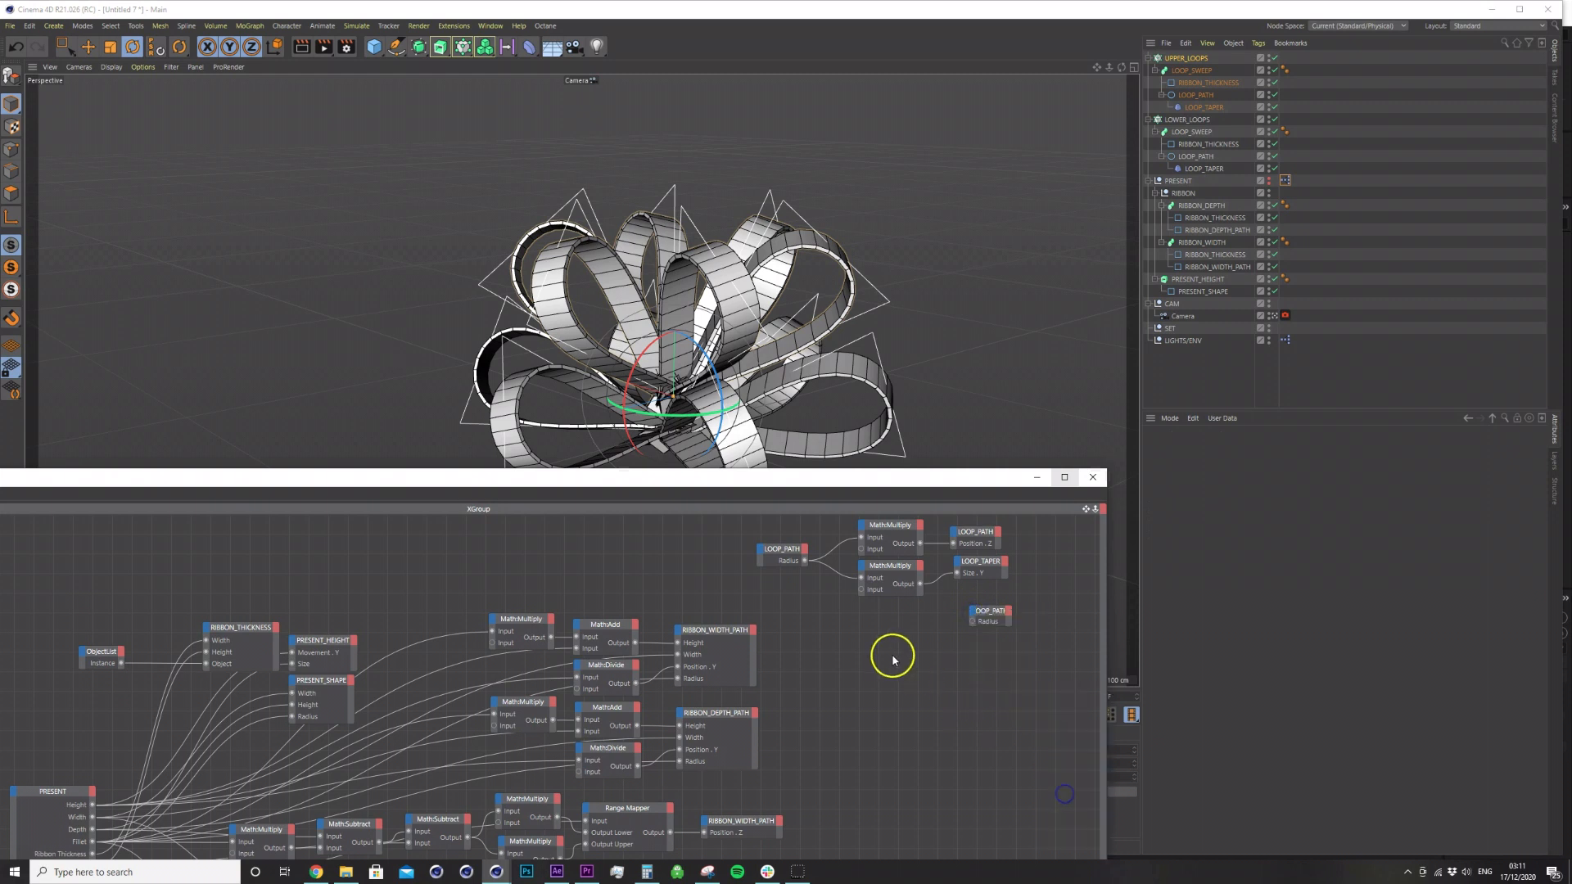
Create a Range Mapper node beside the new LOOP_PATH node and edit its Output Upper value.
{"action": "right_click", "coordinate": [882, 622]}
{"action": "mouse_move", "coordinate": [884, 626]}
{"action": "left_click", "coordinate": [982, 629]}
{"action": "mouse_move", "coordinate": [1043, 670]}
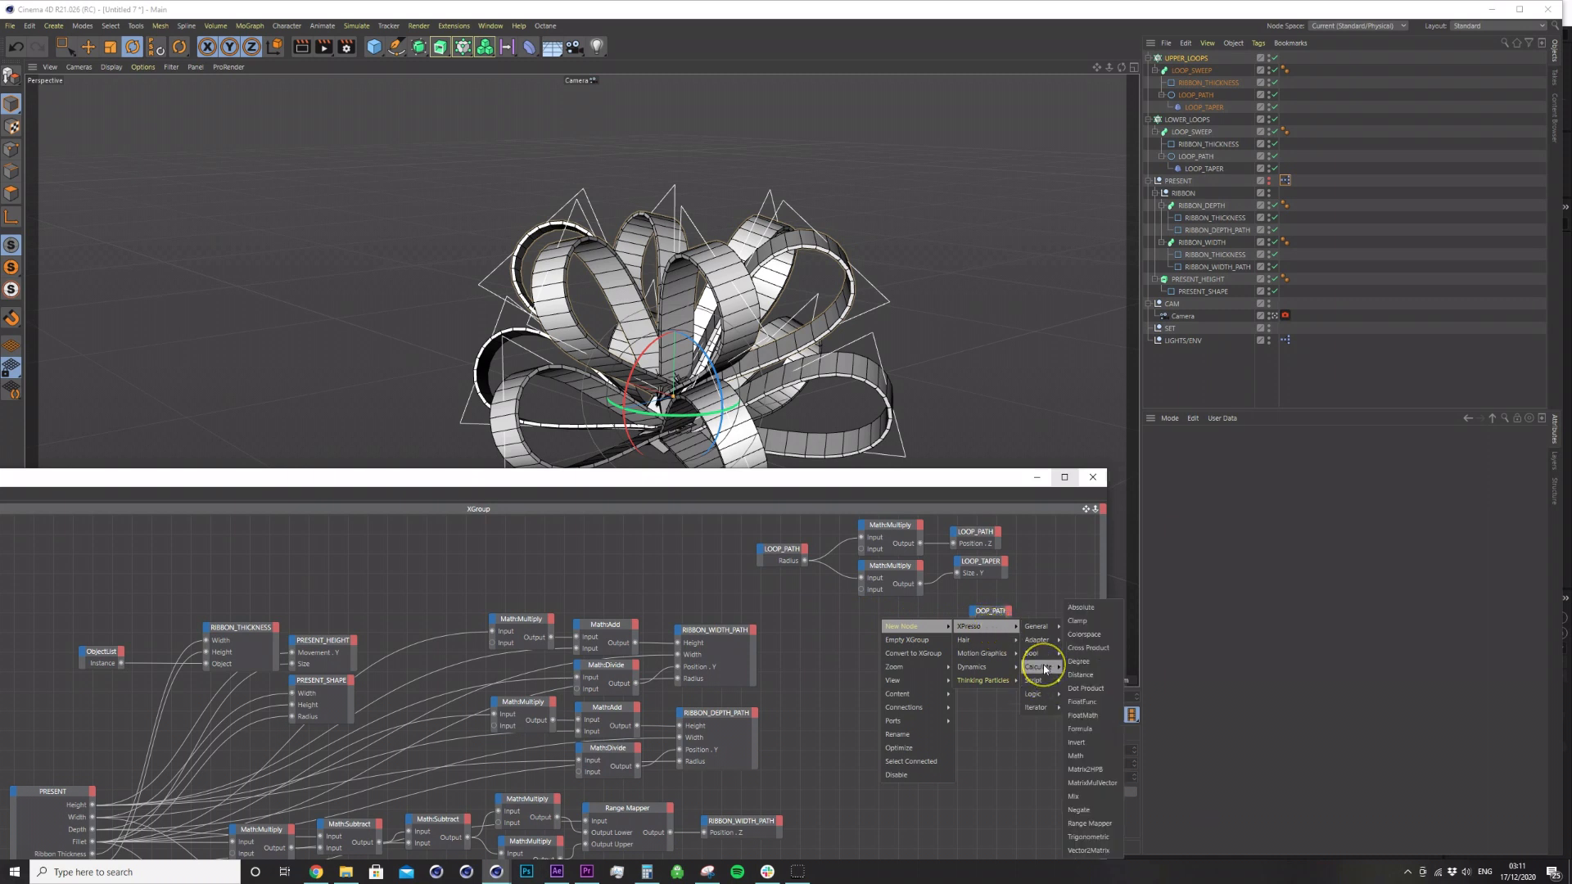
{"action": "left_click", "coordinate": [1089, 810]}
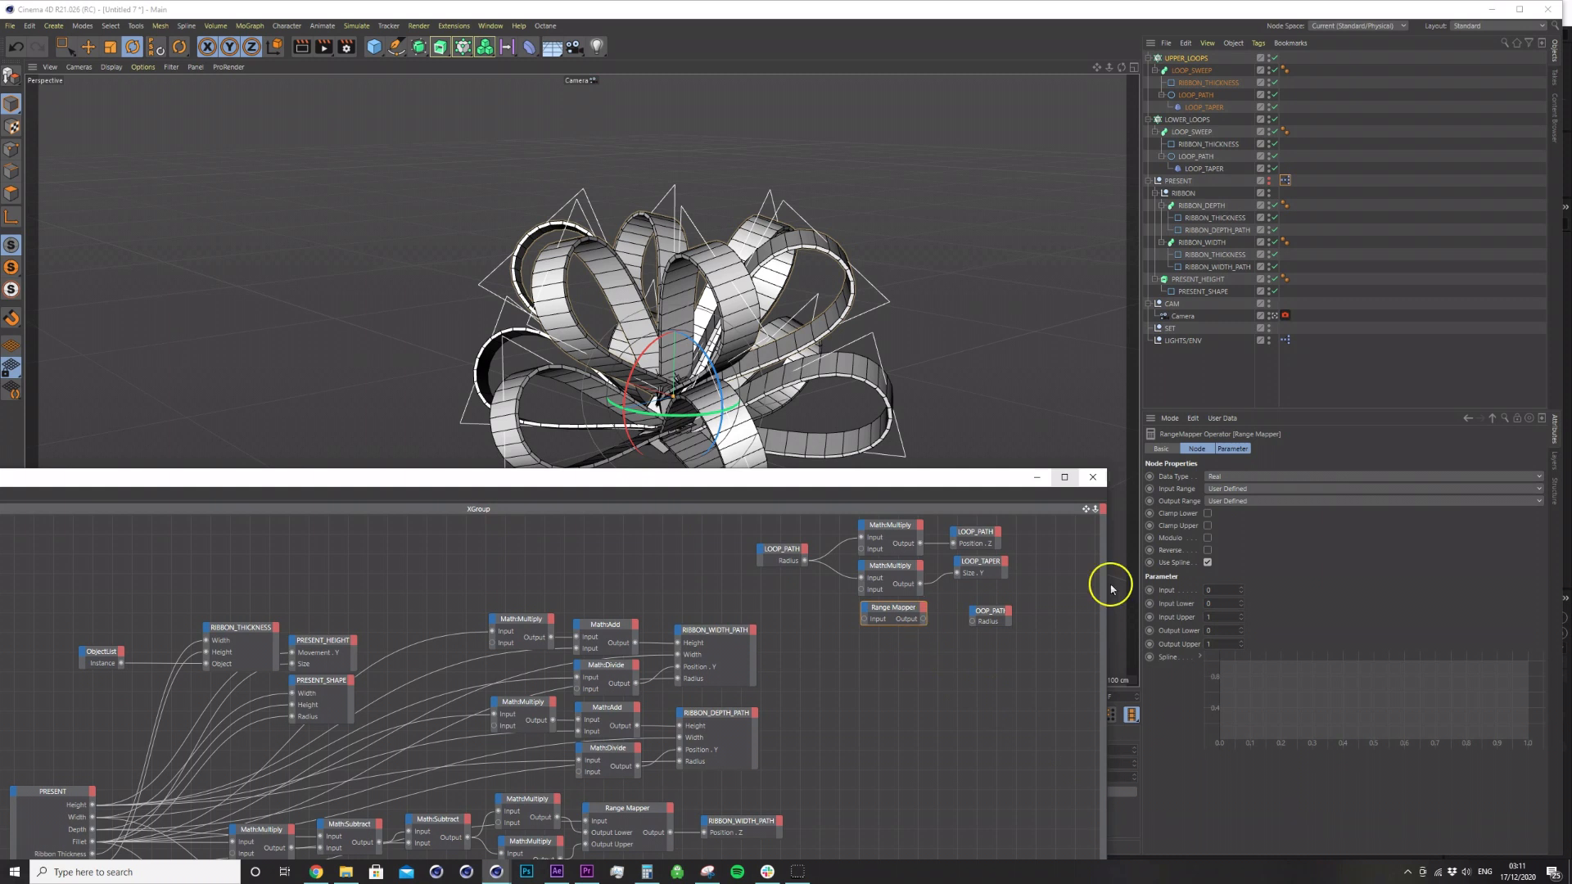
{"action": "left_click", "coordinate": [1225, 640]}
Connect the first LOOP_PATH node's Radius through the Range Mapper to the upper LOOP_PATH's Radius, and align the end node.
{"action": "left_click_drag", "start_coordinate": [865, 622], "coordinate": [865, 619]}
{"action": "left_click_drag", "start_coordinate": [972, 623], "coordinate": [982, 610]}
{"action": "left_click", "coordinate": [979, 594]}
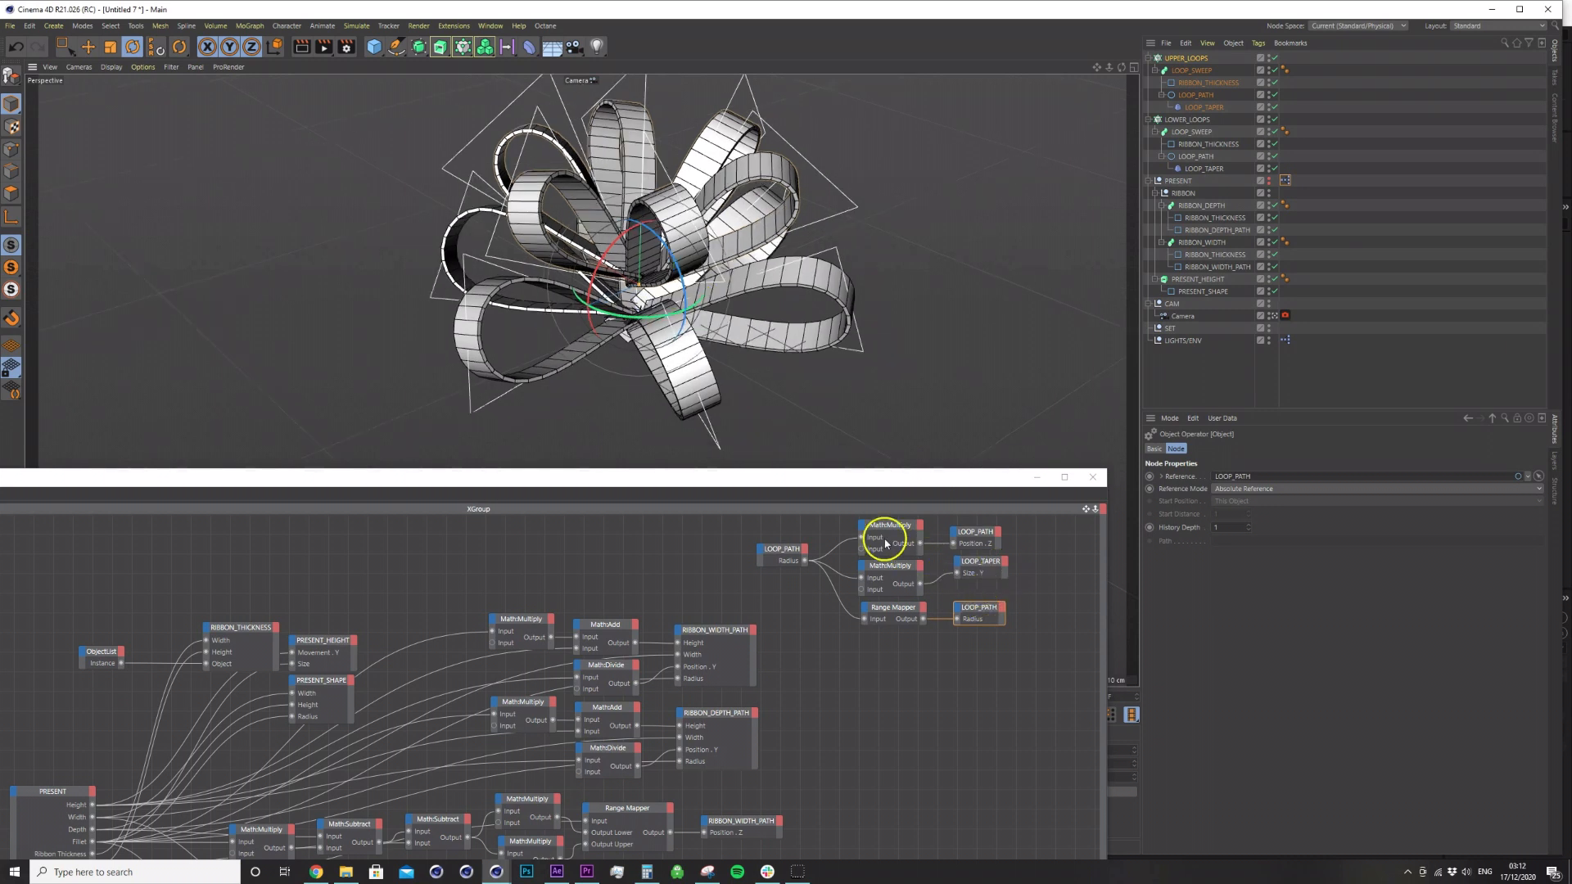
Duplicate the two MathMultiply nodes with their LOOP_PATH and LOOP_TAPER nodes below the upper LOOP_PATH, and feed them from the Range Mapper output.
{"action": "left_click_drag", "start_coordinate": [833, 526], "coordinate": [998, 582]}
{"action": "left_click_drag", "start_coordinate": [892, 567], "coordinate": [989, 679], "text": "ctrl"}
{"action": "left_click", "coordinate": [911, 643]}
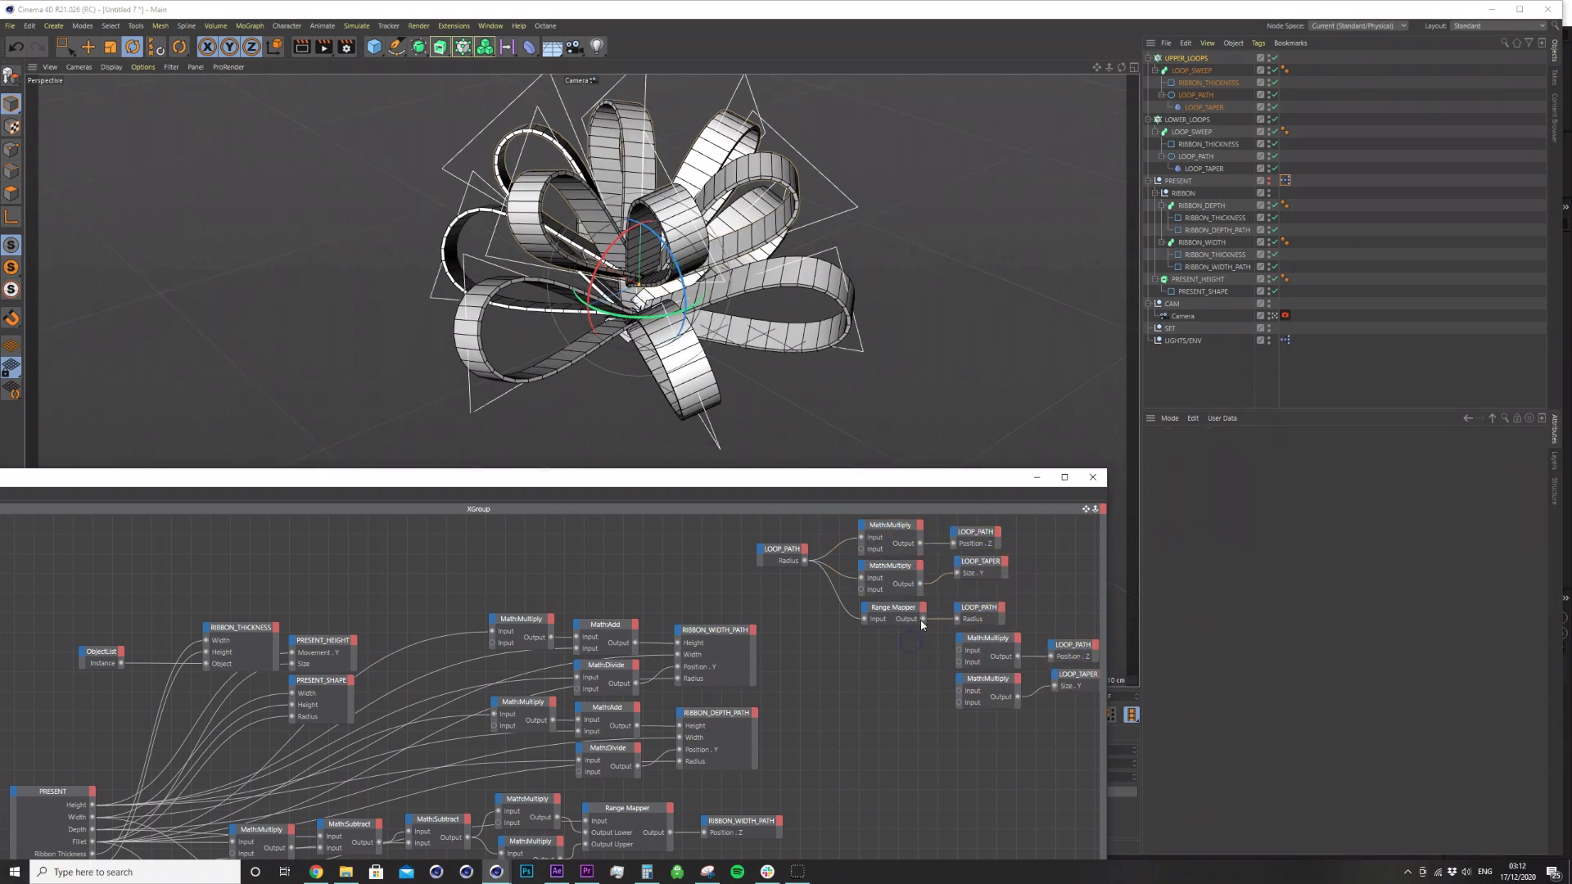
{"action": "left_click_drag", "start_coordinate": [937, 627], "coordinate": [961, 693]}
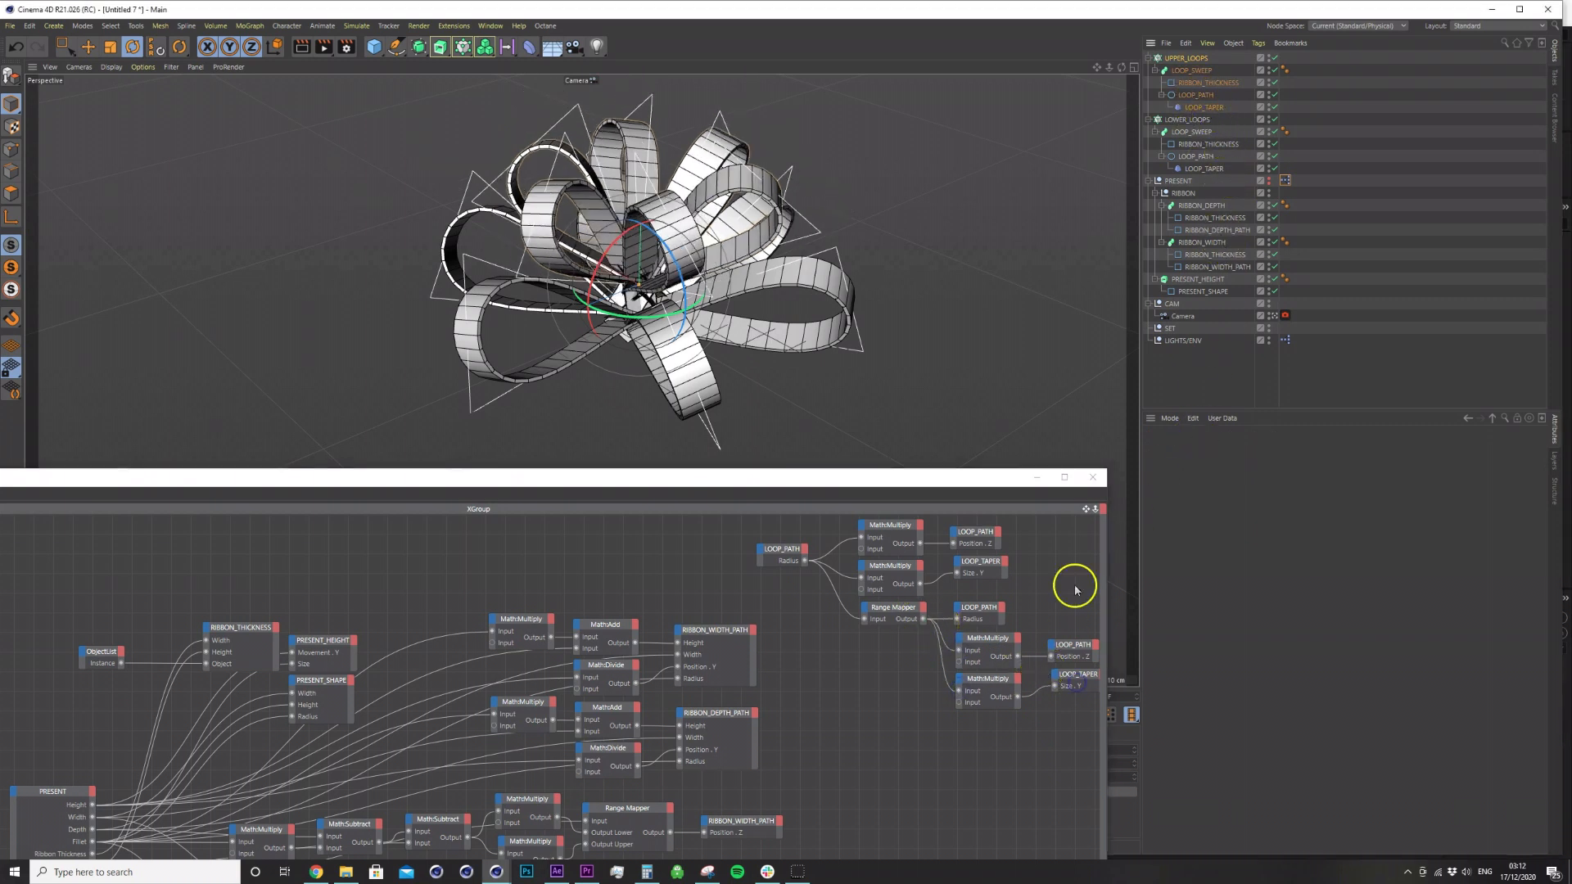
Set the radius of the LOOP_PATH circle in LOWER_LOOPS to 20 cm.
{"action": "left_click_drag", "start_coordinate": [995, 480], "coordinate": [938, 469]}
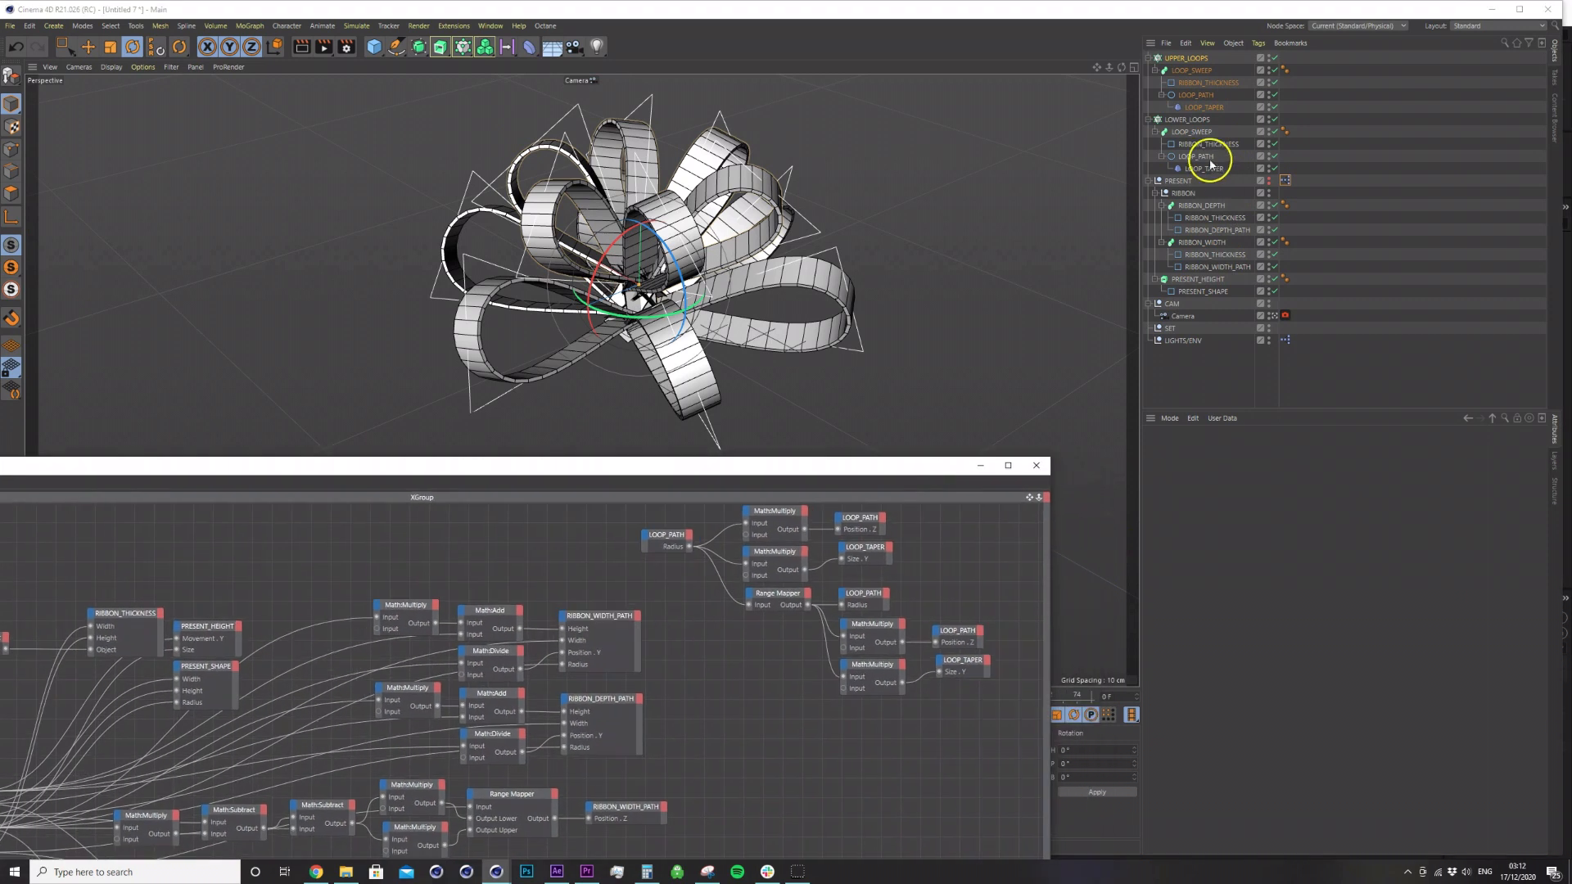
{"action": "left_click", "coordinate": [1200, 156]}
{"action": "left_click_drag", "start_coordinate": [1259, 501], "coordinate": [1256, 498]}
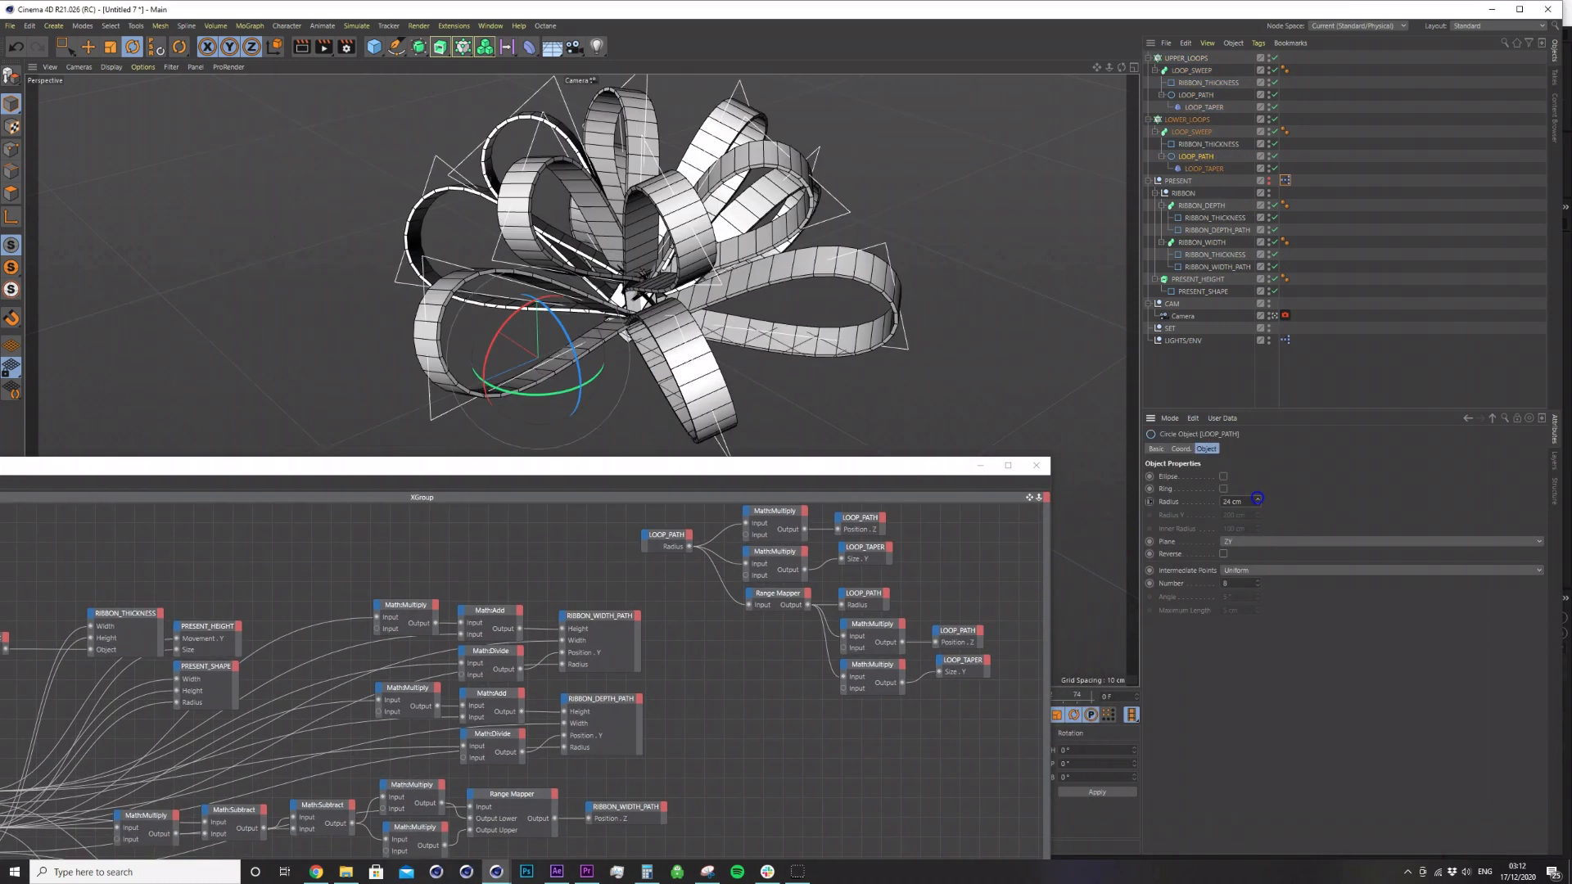
{"action": "type", "text": "20"}
{"action": "key", "text": "Return"}
{"action": "scroll", "coordinate": [727, 324], "scroll_direction": "down", "scroll_amount": 8}
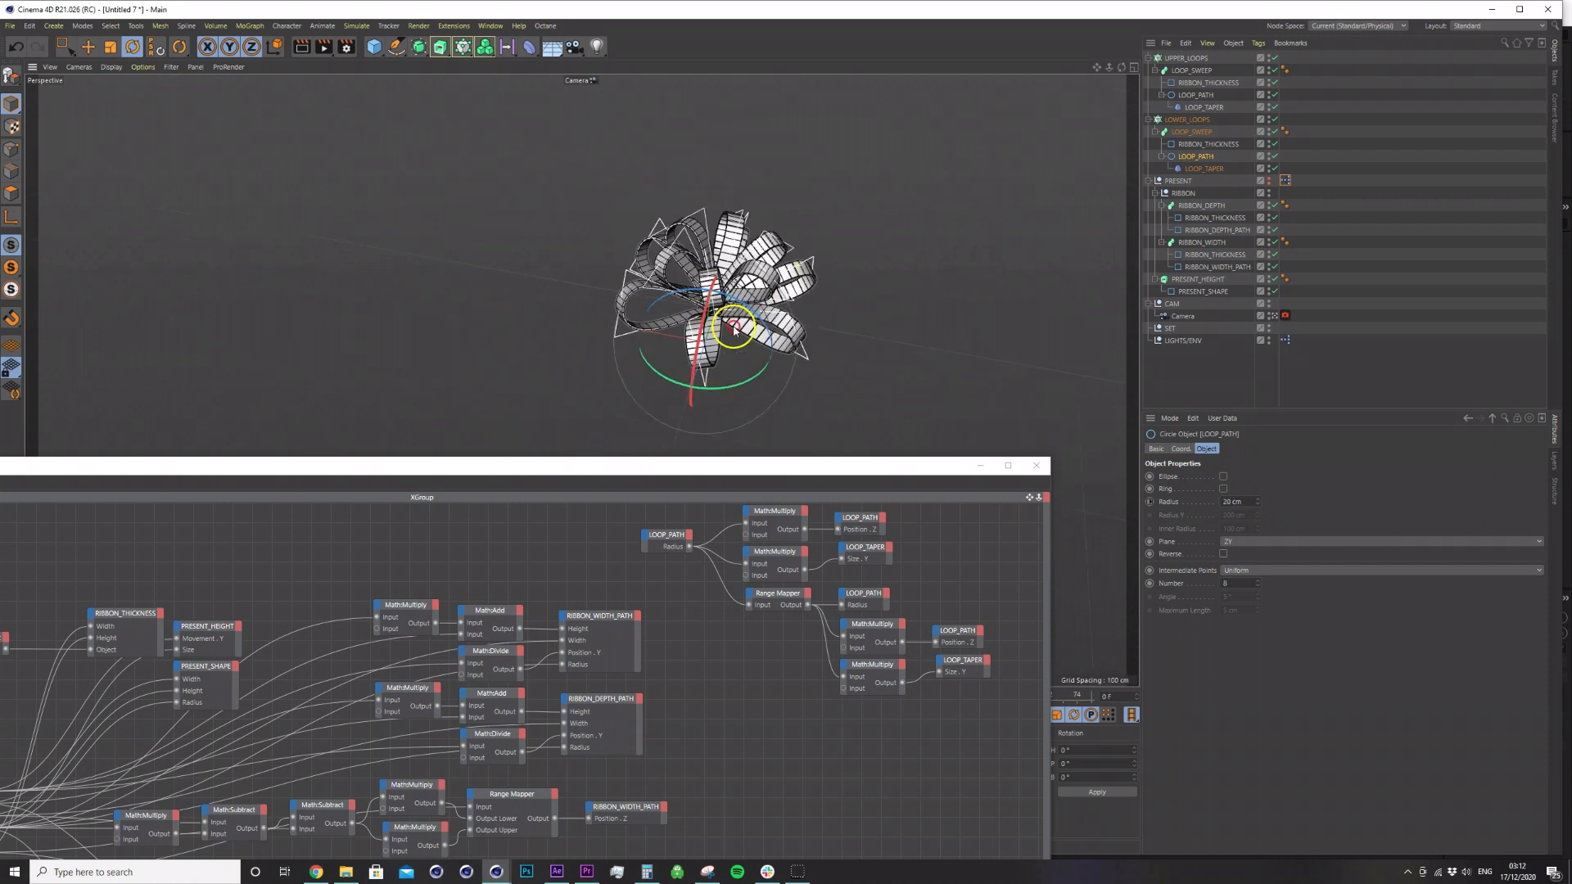
Group UPPER_LOOPS and LOWER_LOOPS in a new null named RIBBON_BOW inside PRESENT, and make PRESENT visible.
{"action": "left_click_drag", "start_coordinate": [841, 462], "coordinate": [947, 370]}
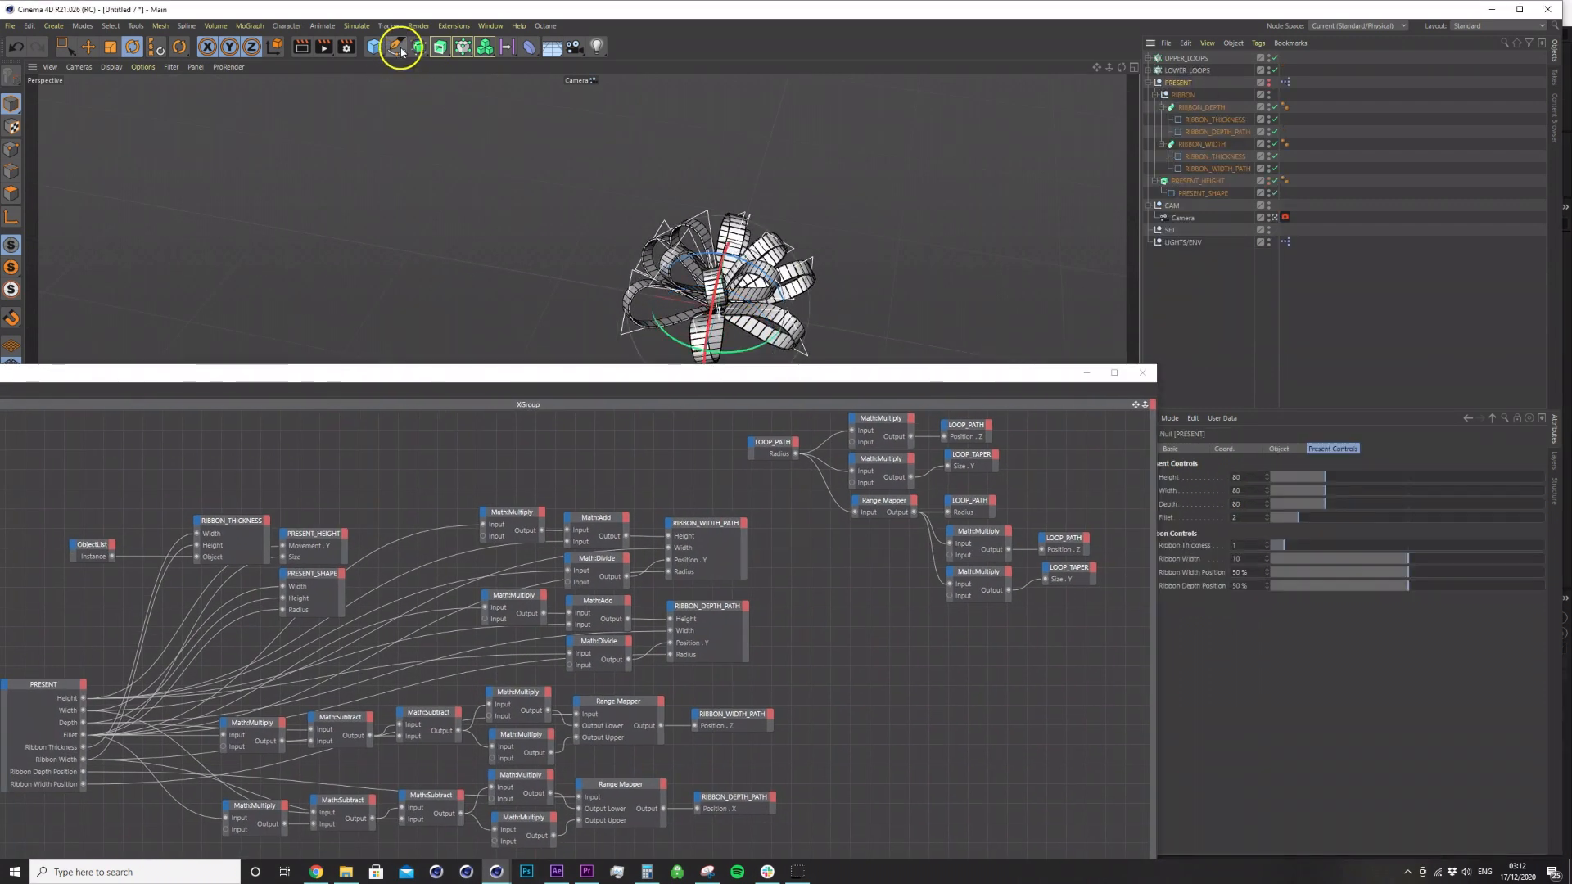
{"action": "left_click_drag", "start_coordinate": [394, 47], "coordinate": [425, 75]}
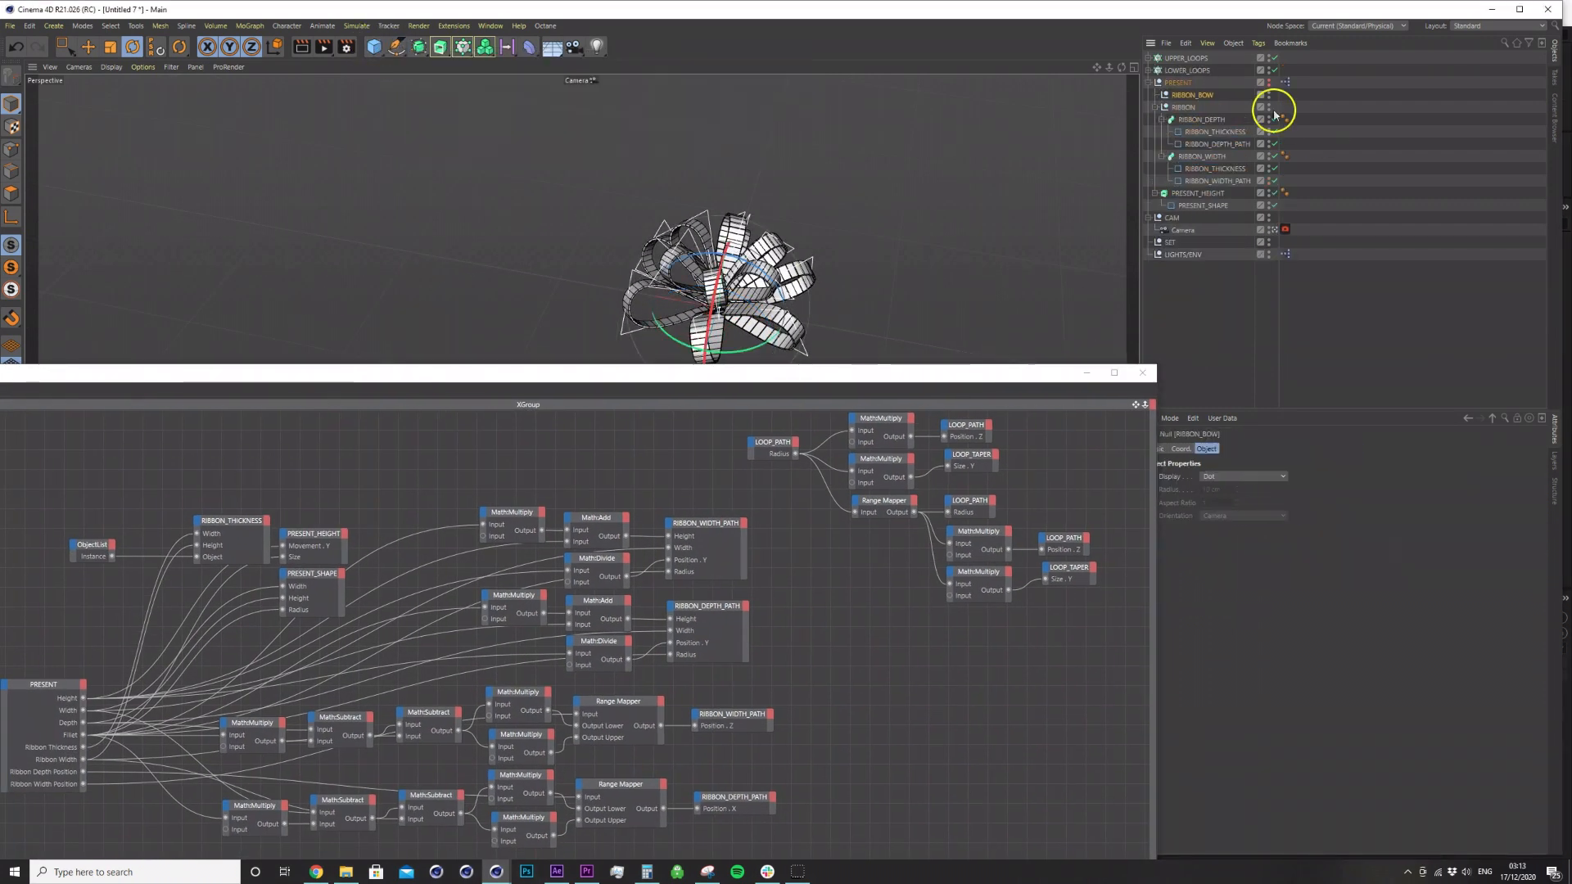
{"action": "left_click", "coordinate": [1244, 72]}
{"action": "left_click", "coordinate": [1187, 60], "text": "ctrl"}
{"action": "left_click_drag", "start_coordinate": [1181, 98], "coordinate": [1181, 96]}
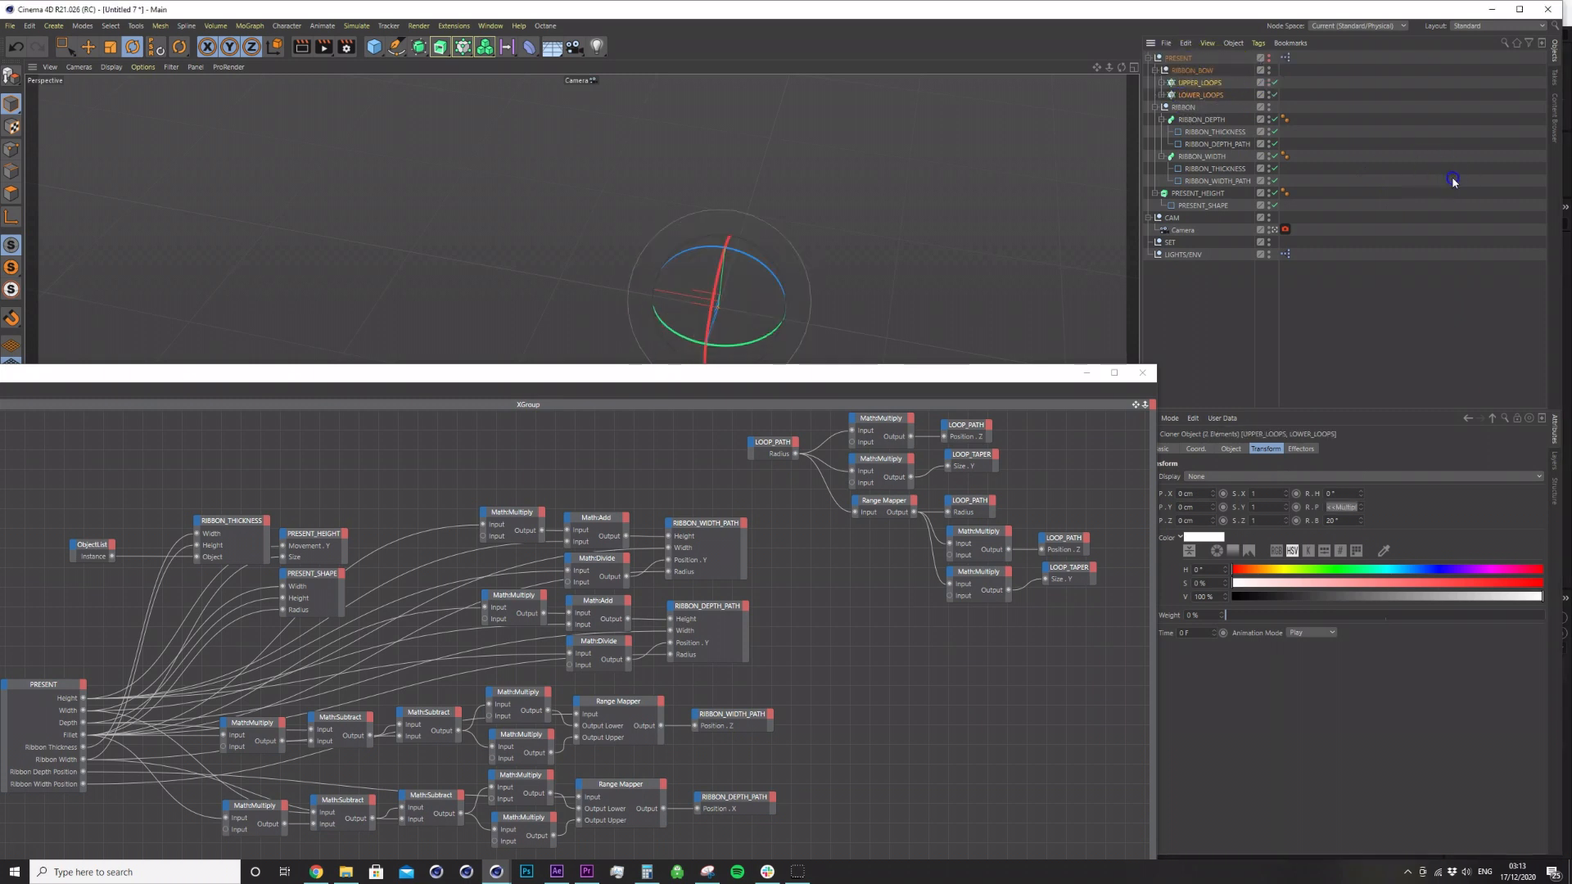
{"action": "left_click", "coordinate": [1452, 179]}
{"action": "left_click", "coordinate": [1267, 60]}
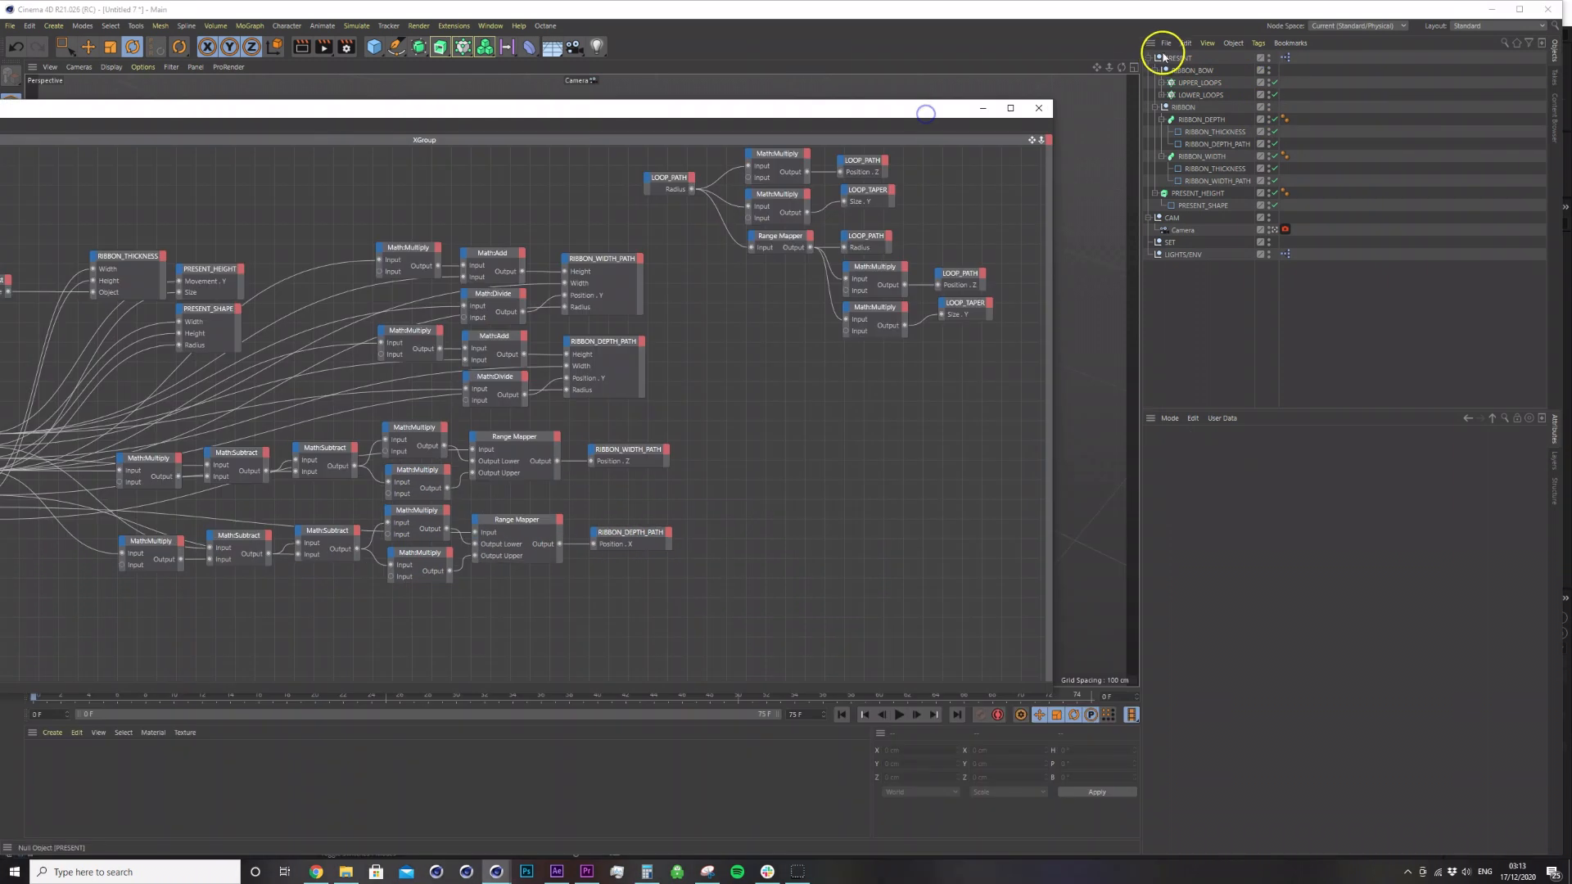
Add a Separator entry named Ribbon Bow below Ribbon Depth Position in PRESENT's user data.
{"action": "left_click", "coordinate": [1172, 57]}
{"action": "left_click", "coordinate": [1224, 419]}
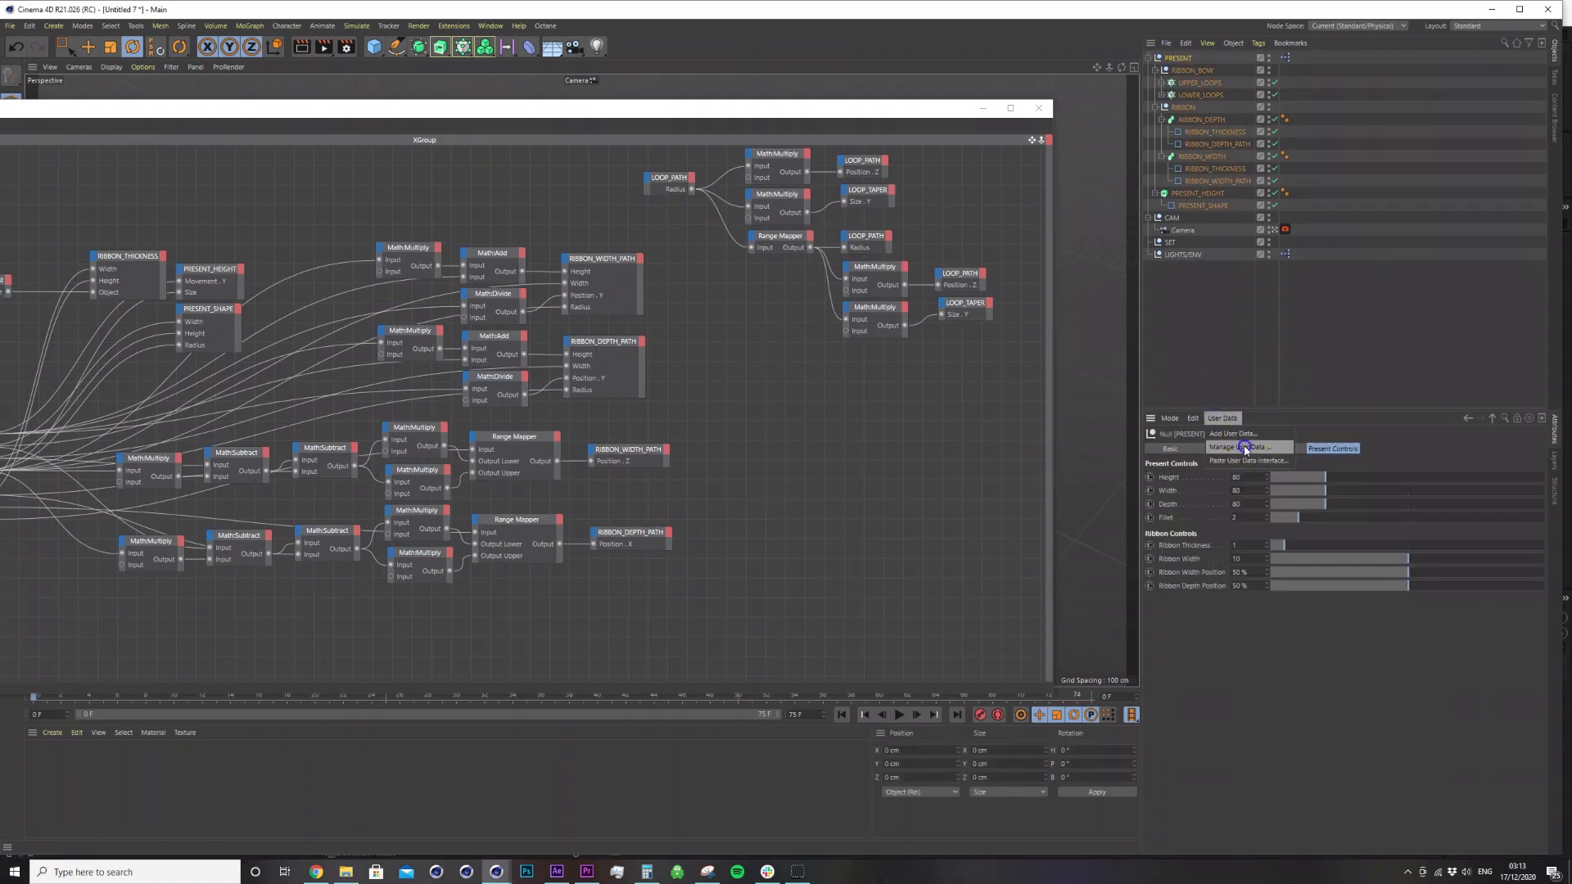
{"action": "left_click", "coordinate": [1244, 447]}
{"action": "left_click_drag", "start_coordinate": [1181, 281], "coordinate": [1056, 272]}
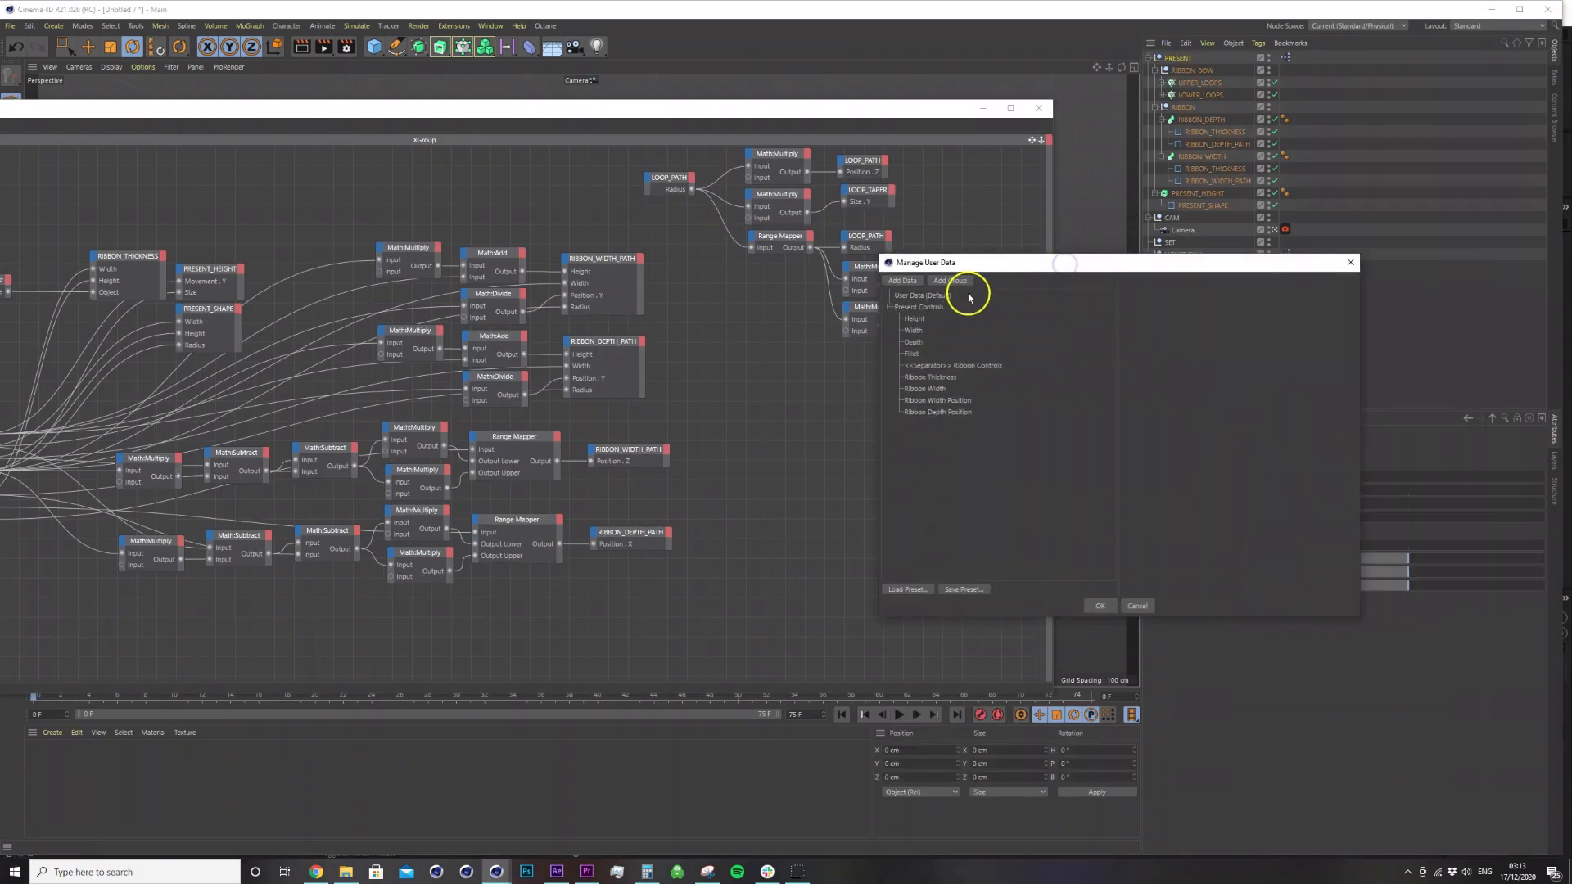
{"action": "left_click", "coordinate": [901, 280]}
{"action": "left_click_drag", "start_coordinate": [931, 428], "coordinate": [936, 432]}
{"action": "left_click", "coordinate": [1220, 362]}
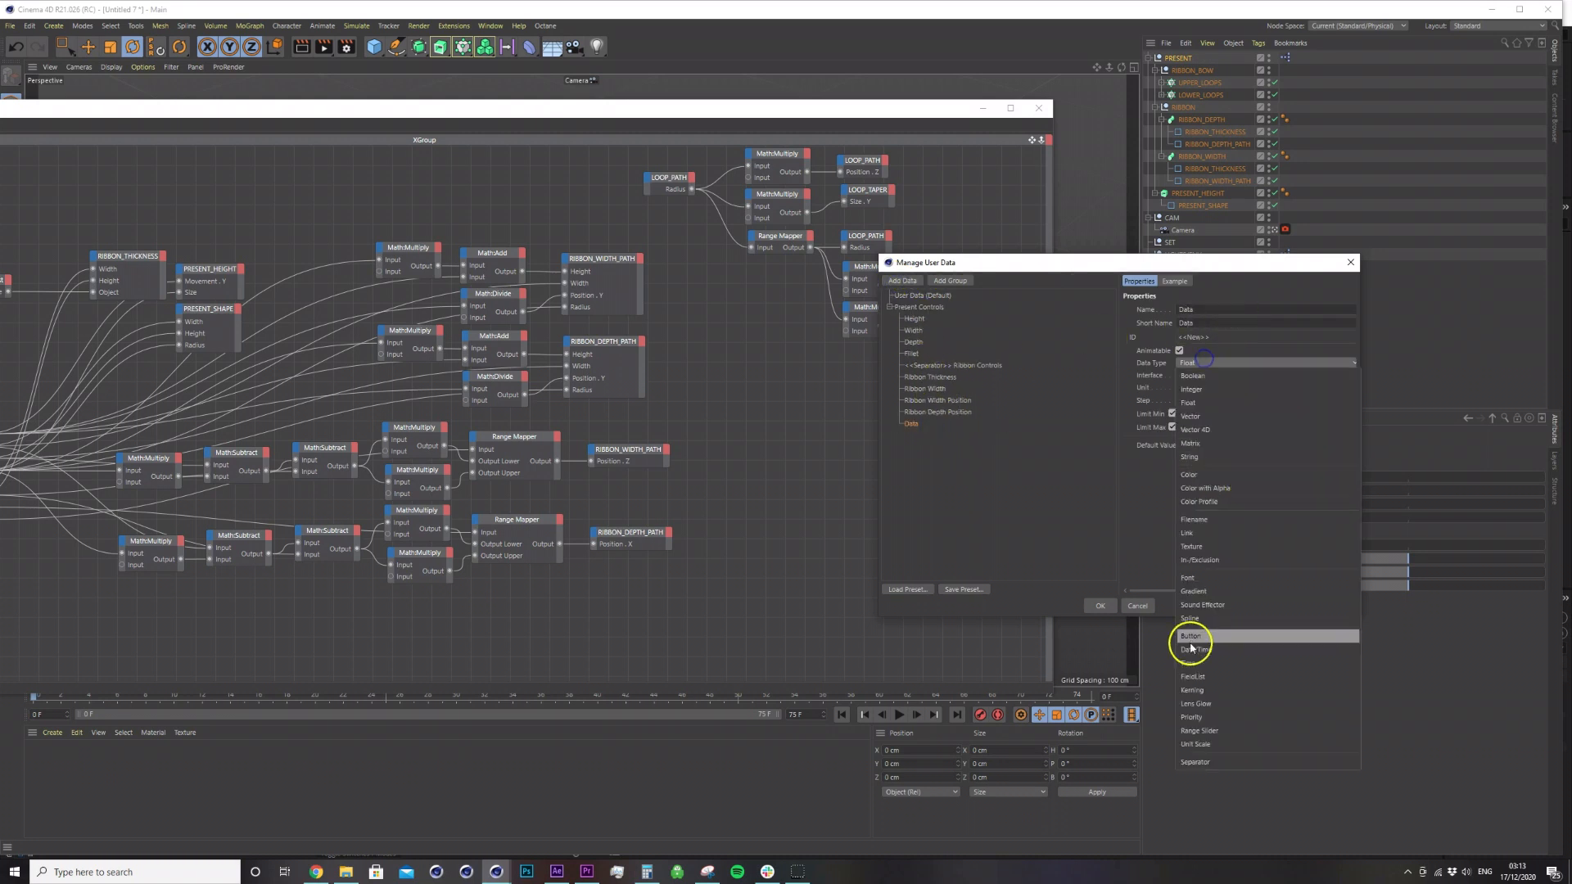
{"action": "left_click", "coordinate": [1204, 763]}
{"action": "double_click", "coordinate": [1199, 298]}
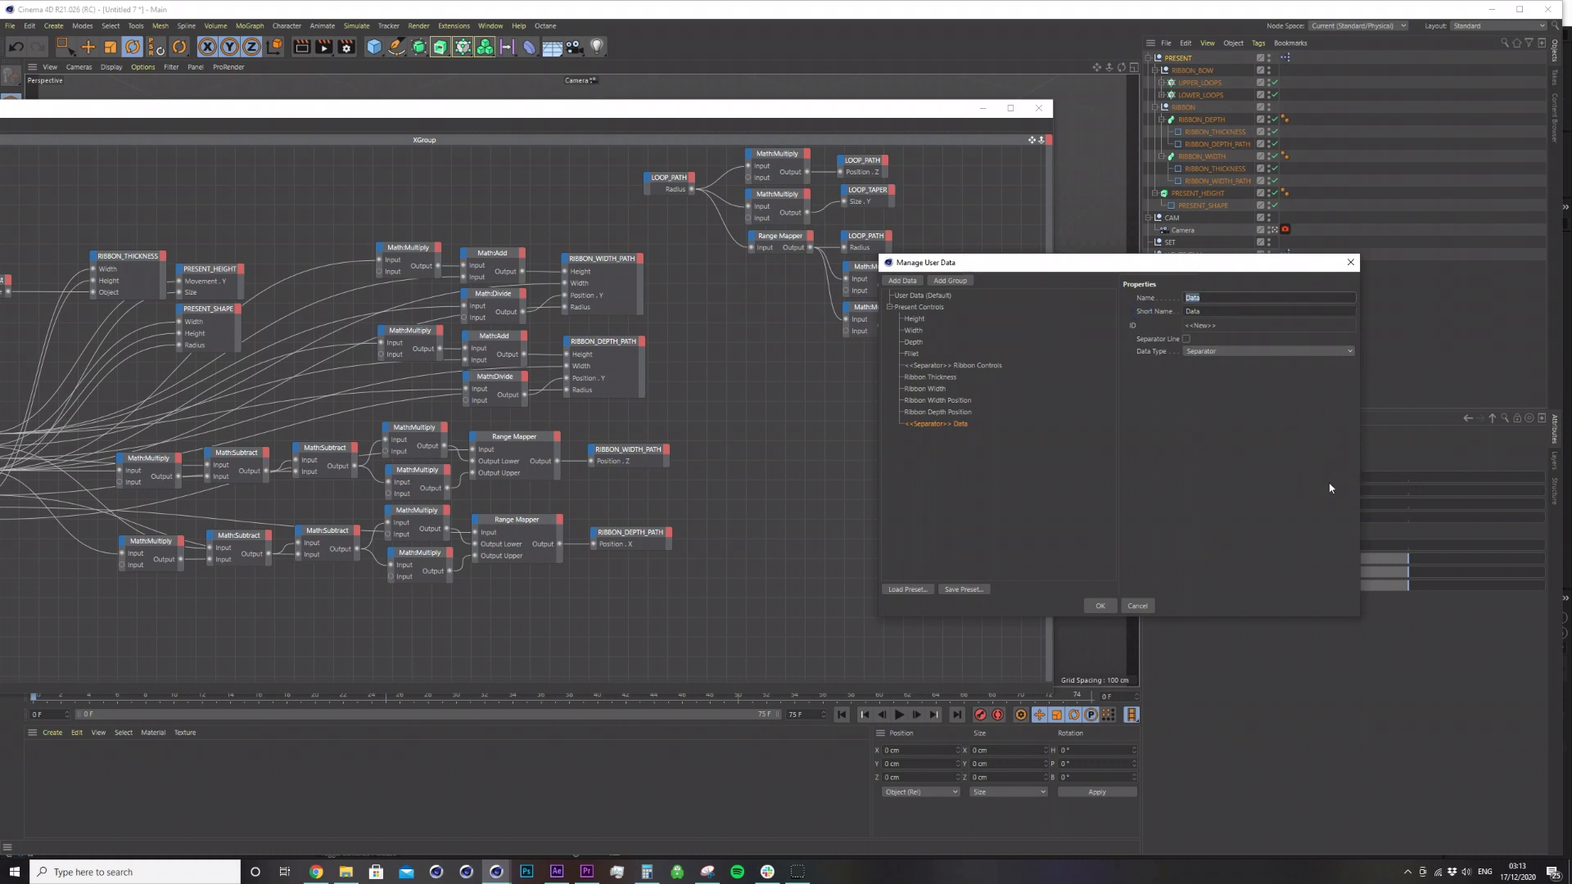
{"action": "type", "text": "Ribbon Bow"}
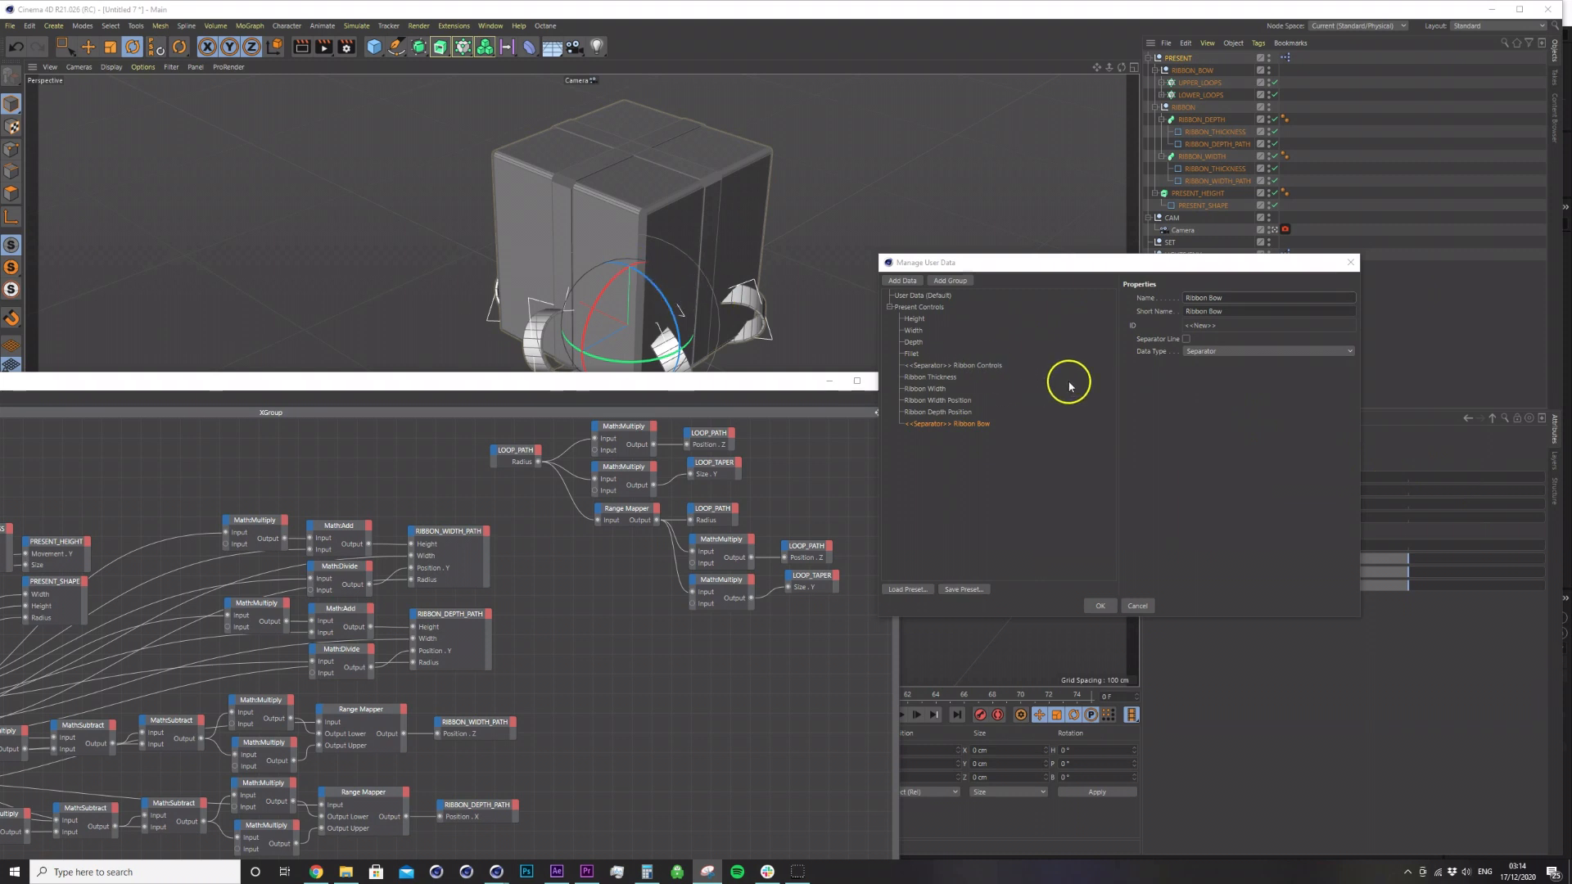
Add a Loop Radius entry as a Float Slider in Real units, with maximum 50, Slider Max enabled and default value 20.
{"action": "left_click", "coordinate": [902, 280]}
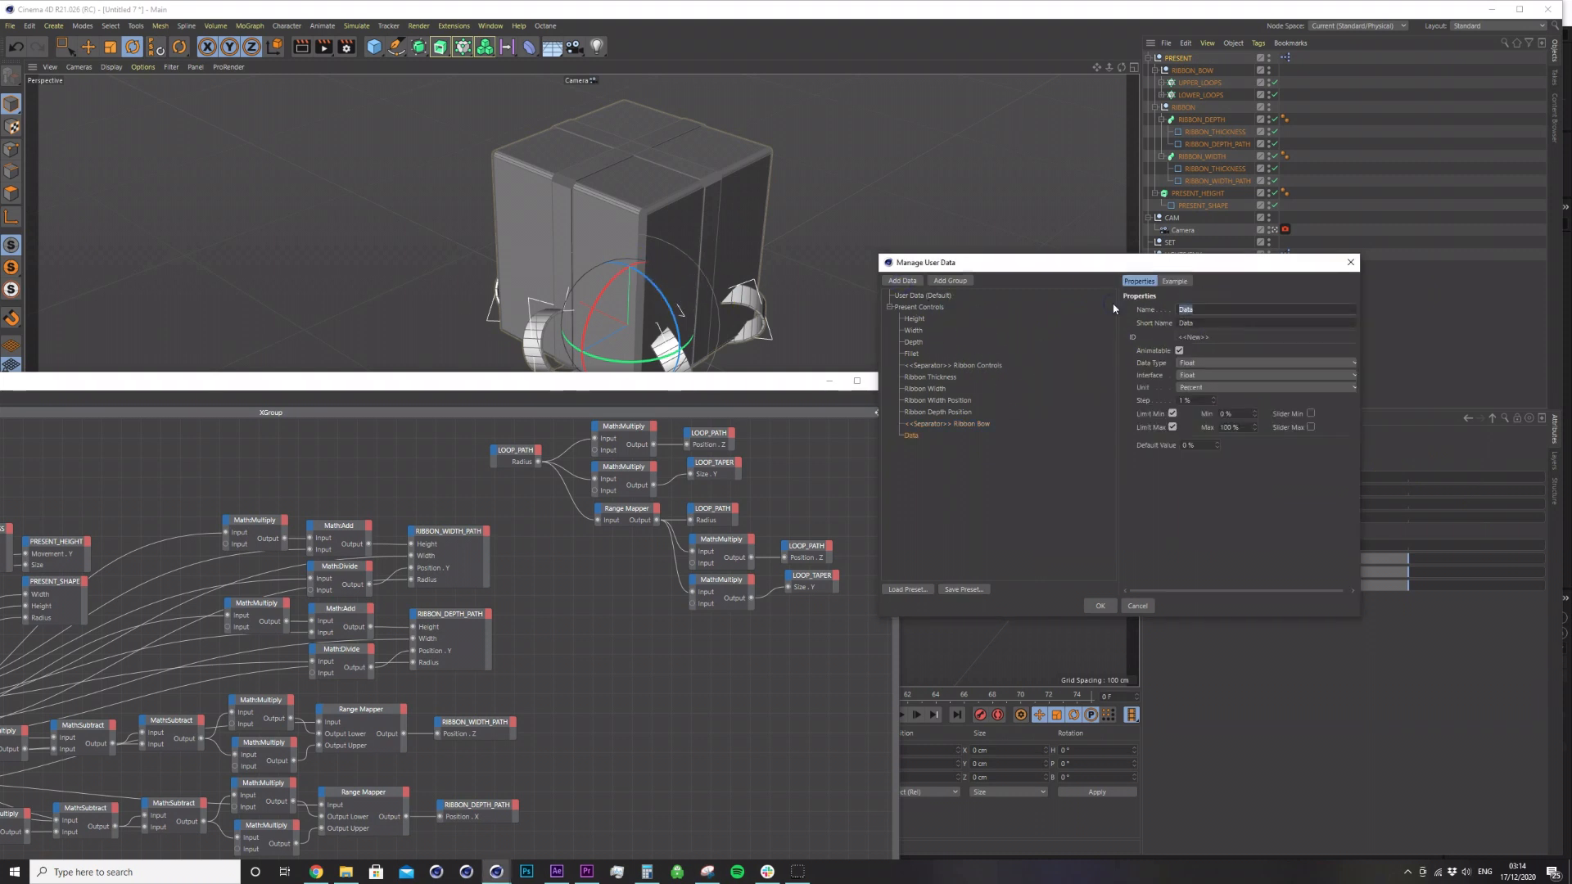
{"action": "type", "text": "Loop Radiue"}
{"action": "left_click", "coordinate": [1201, 374]}
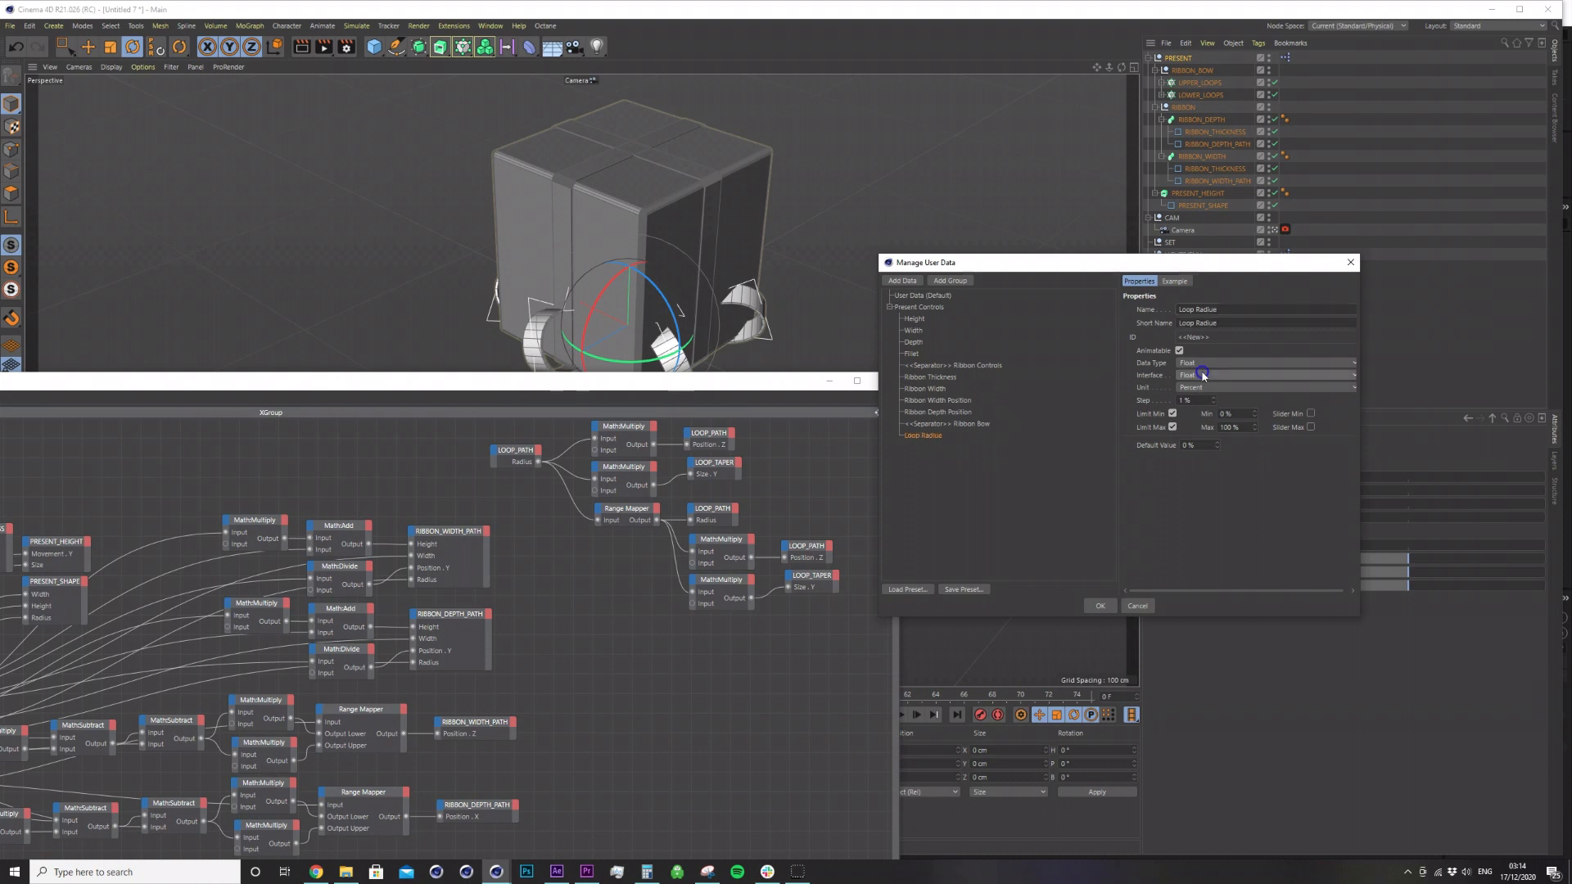
{"action": "left_click", "coordinate": [1206, 400]}
{"action": "left_click", "coordinate": [1203, 388]}
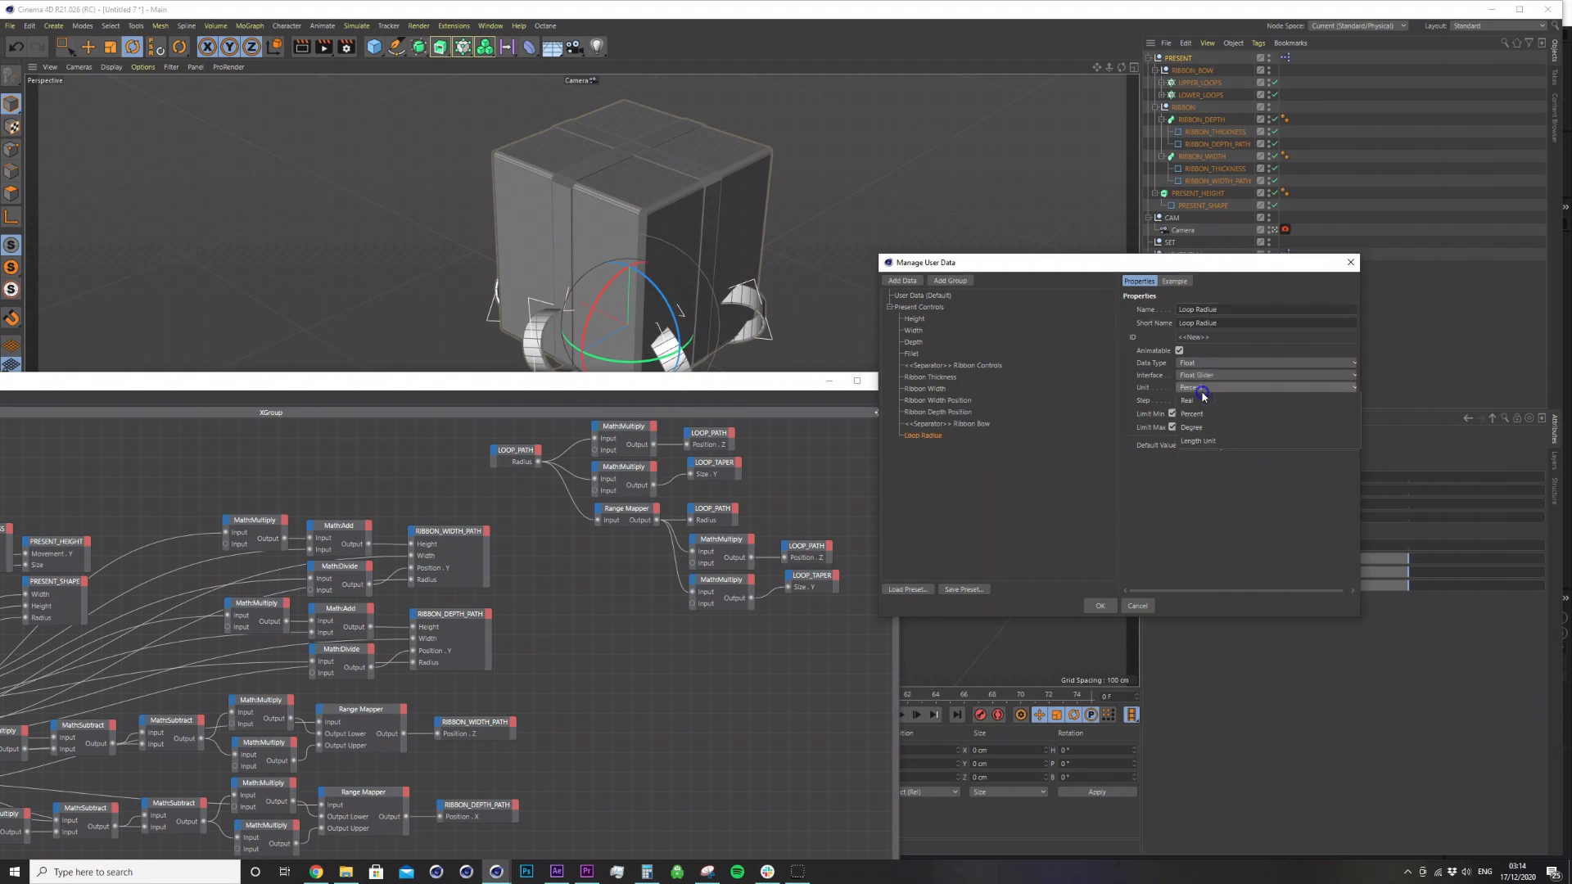
{"action": "left_click", "coordinate": [1205, 401]}
{"action": "left_click_drag", "start_coordinate": [1237, 428], "coordinate": [1228, 514]}
{"action": "type", "text": "50"}
{"action": "left_click", "coordinate": [1310, 426]}
{"action": "type", "text": "0"}
{"action": "left_click", "coordinate": [1154, 456]}
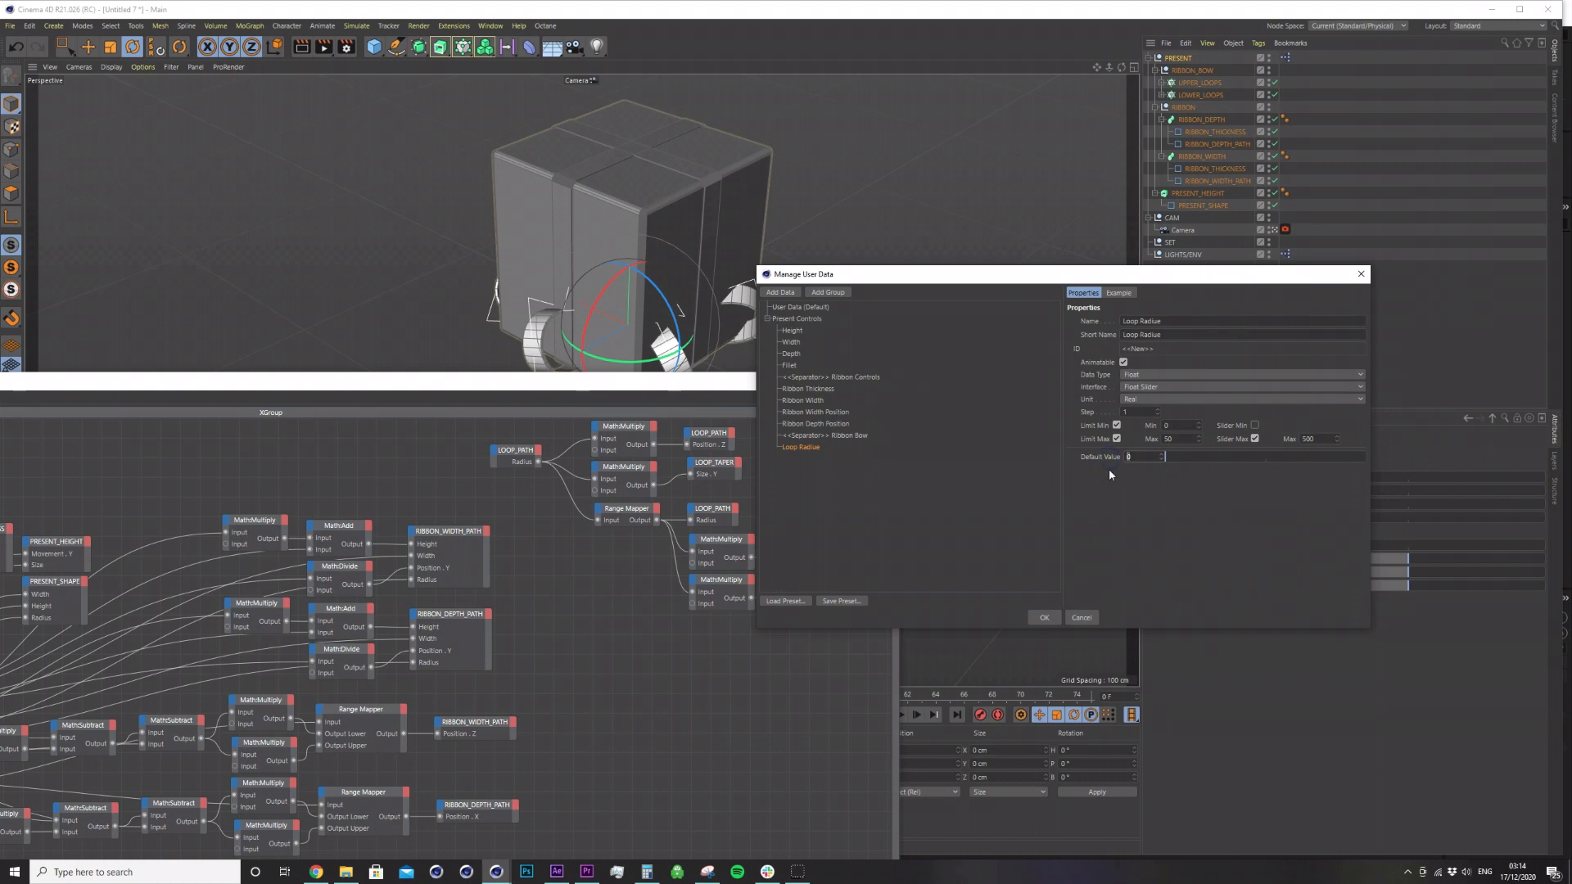
{"action": "type", "text": "20"}
{"action": "left_click", "coordinate": [1199, 334]}
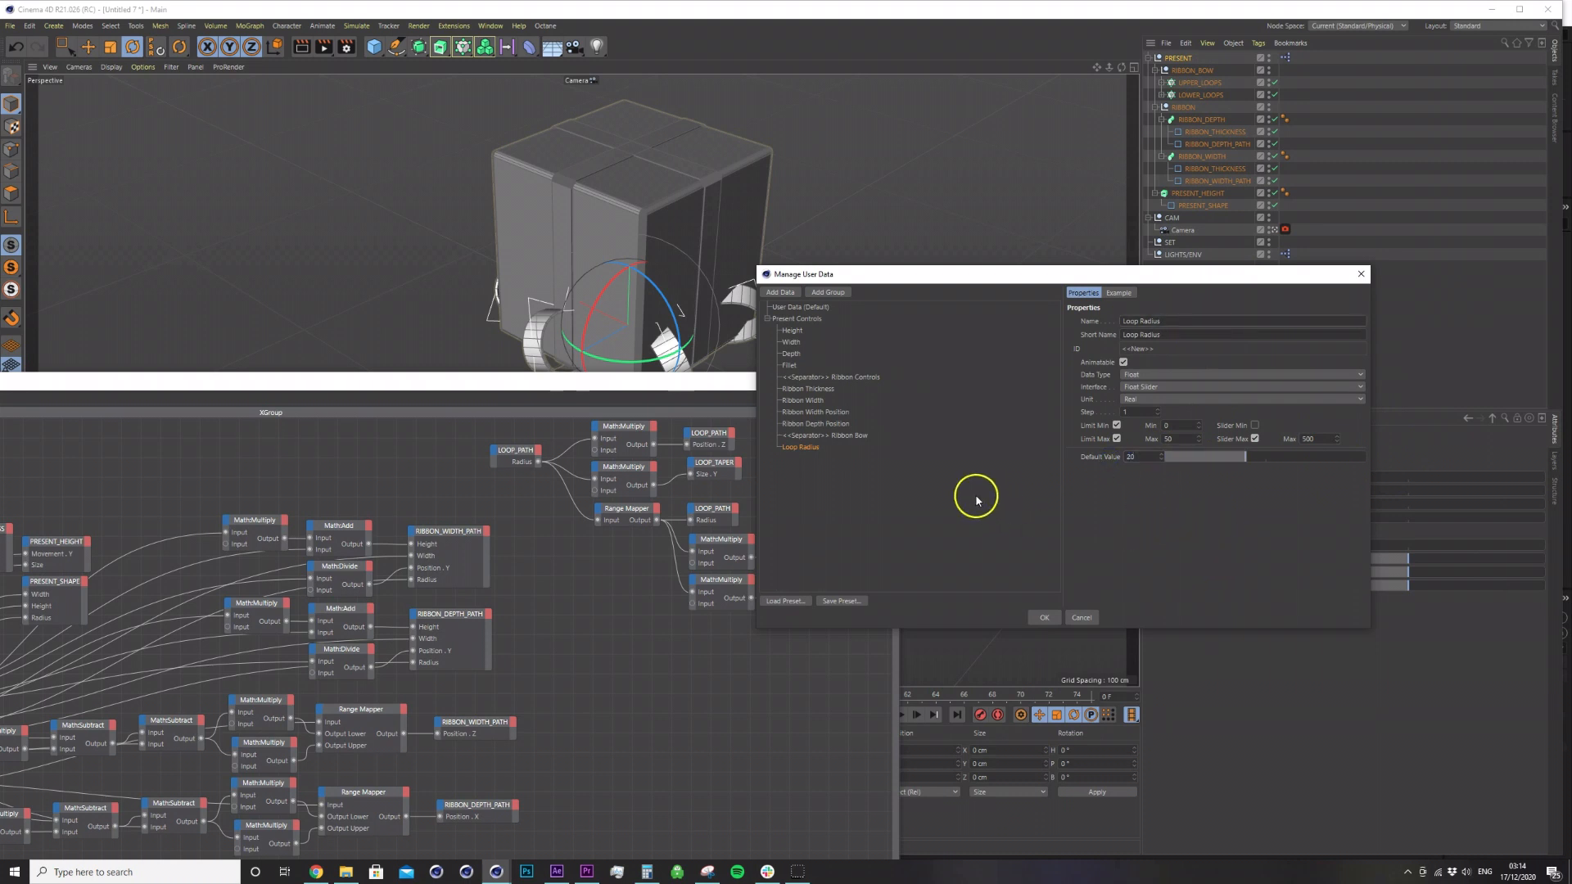
Add an Integer user data entry named Lower Loops with maximum 40, Slider Max enabled and default value 12.
{"action": "left_click", "coordinate": [780, 292]}
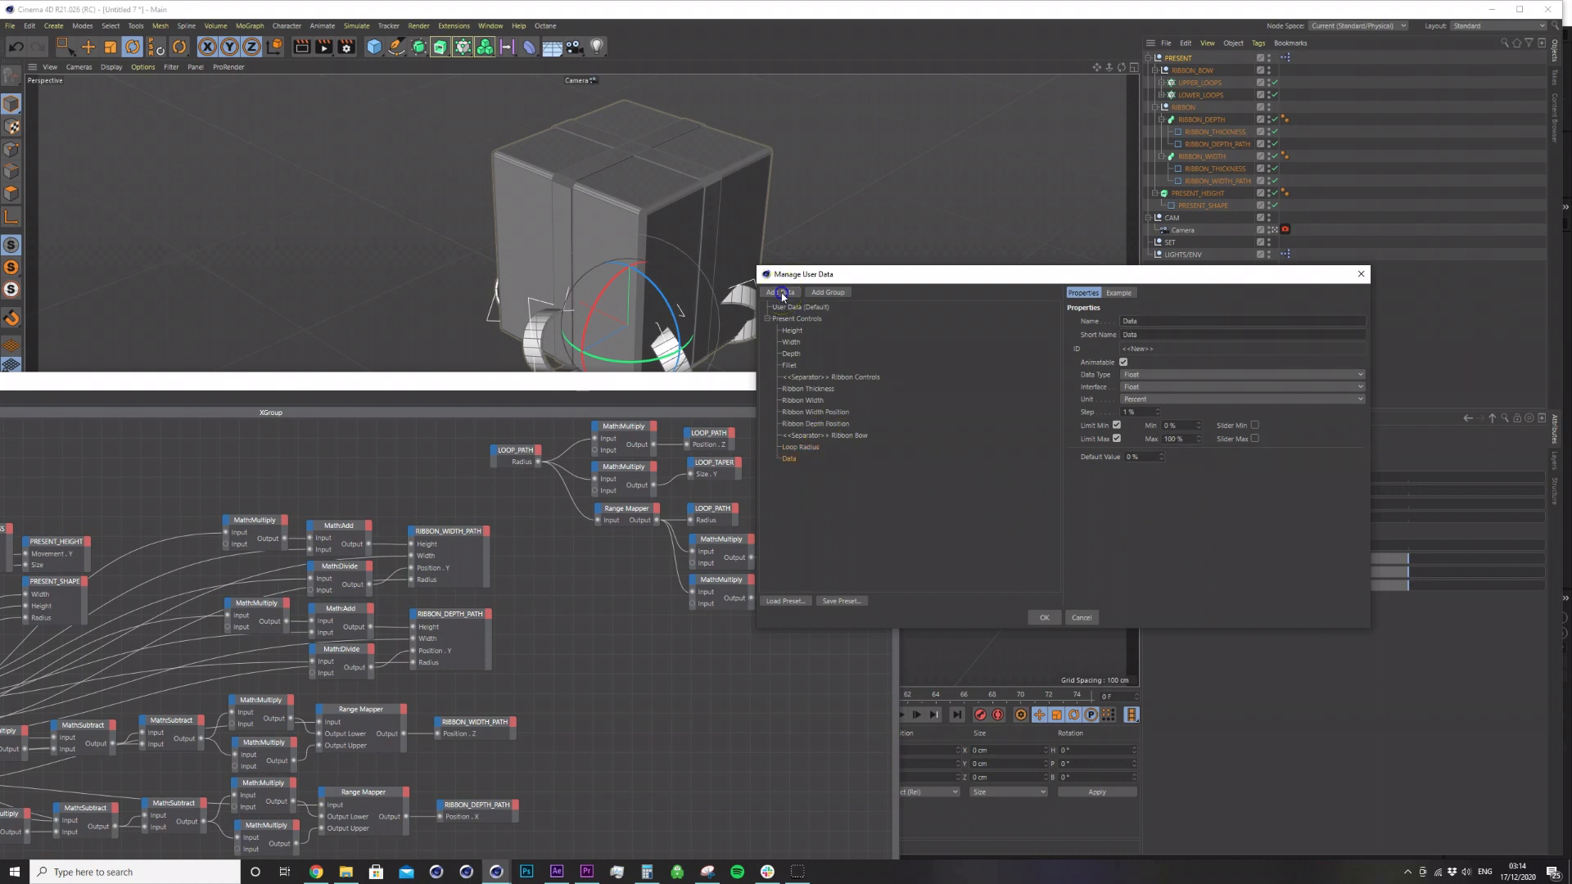
{"action": "left_click", "coordinate": [1166, 374]}
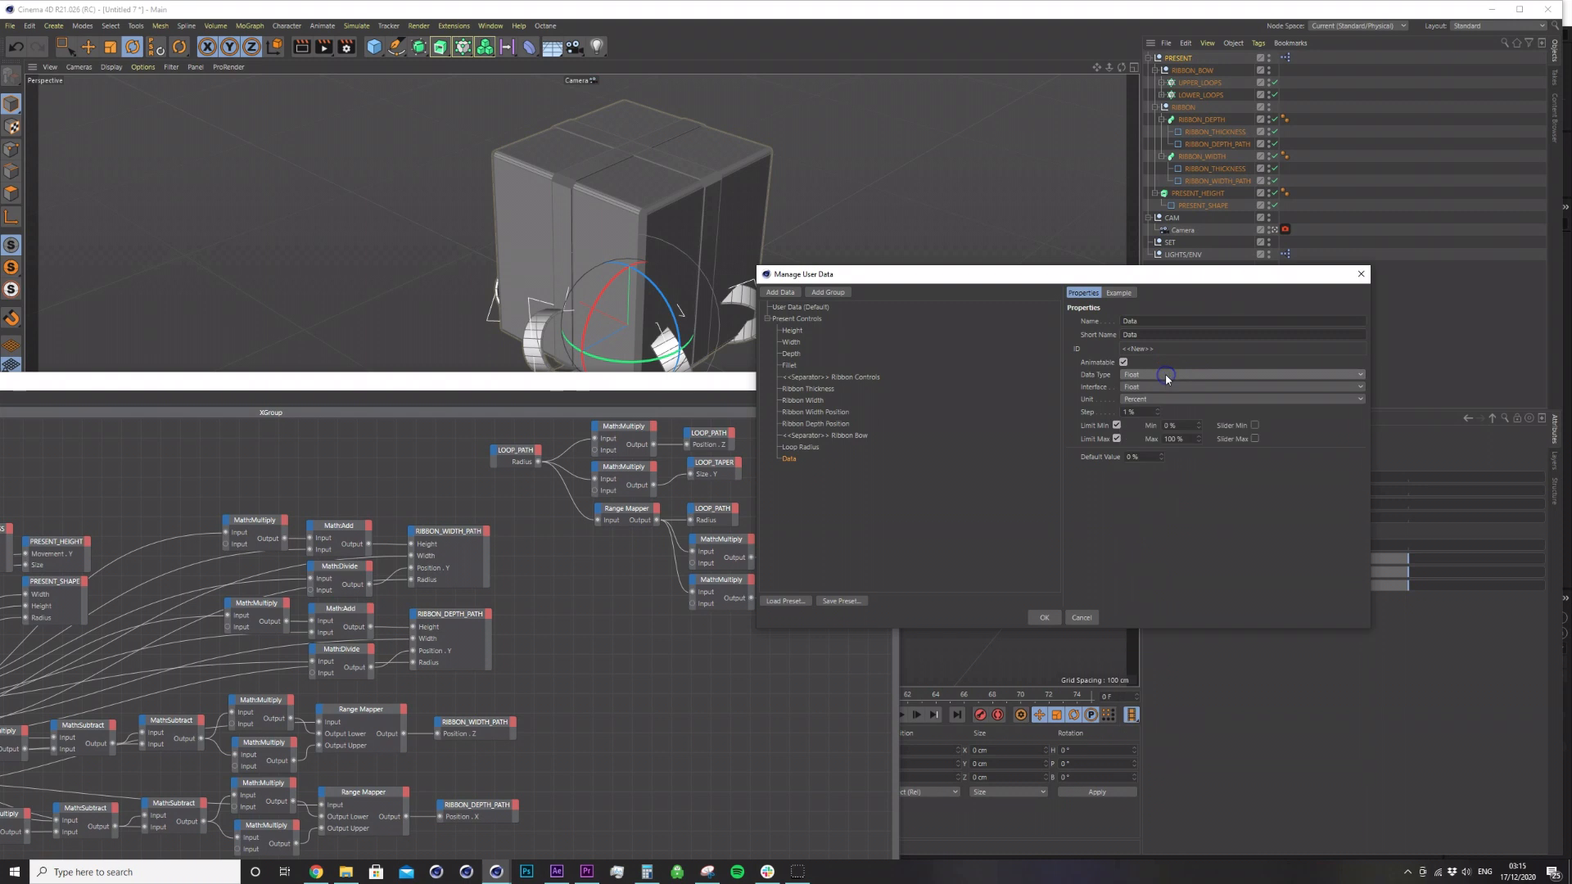
{"action": "left_click", "coordinate": [1157, 401]}
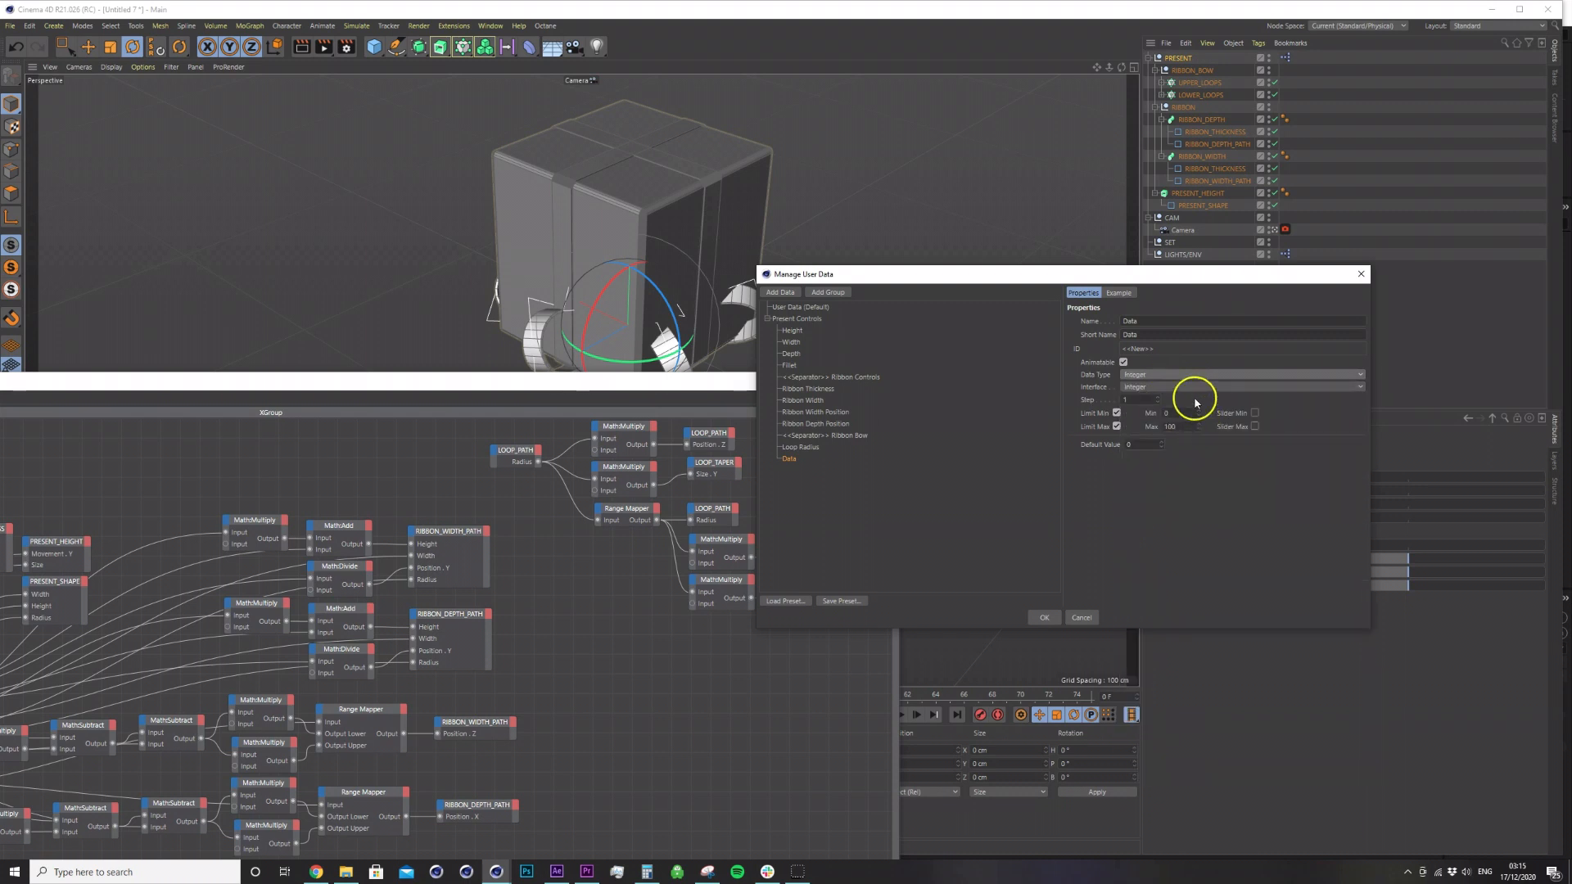
{"action": "left_click_drag", "start_coordinate": [1198, 427], "coordinate": [1201, 432]}
{"action": "type", "text": "40"}
{"action": "left_click", "coordinate": [1254, 426]}
{"action": "left_click", "coordinate": [1309, 426]}
{"action": "left_click", "coordinate": [1225, 453]}
{"action": "left_click", "coordinate": [1083, 464]}
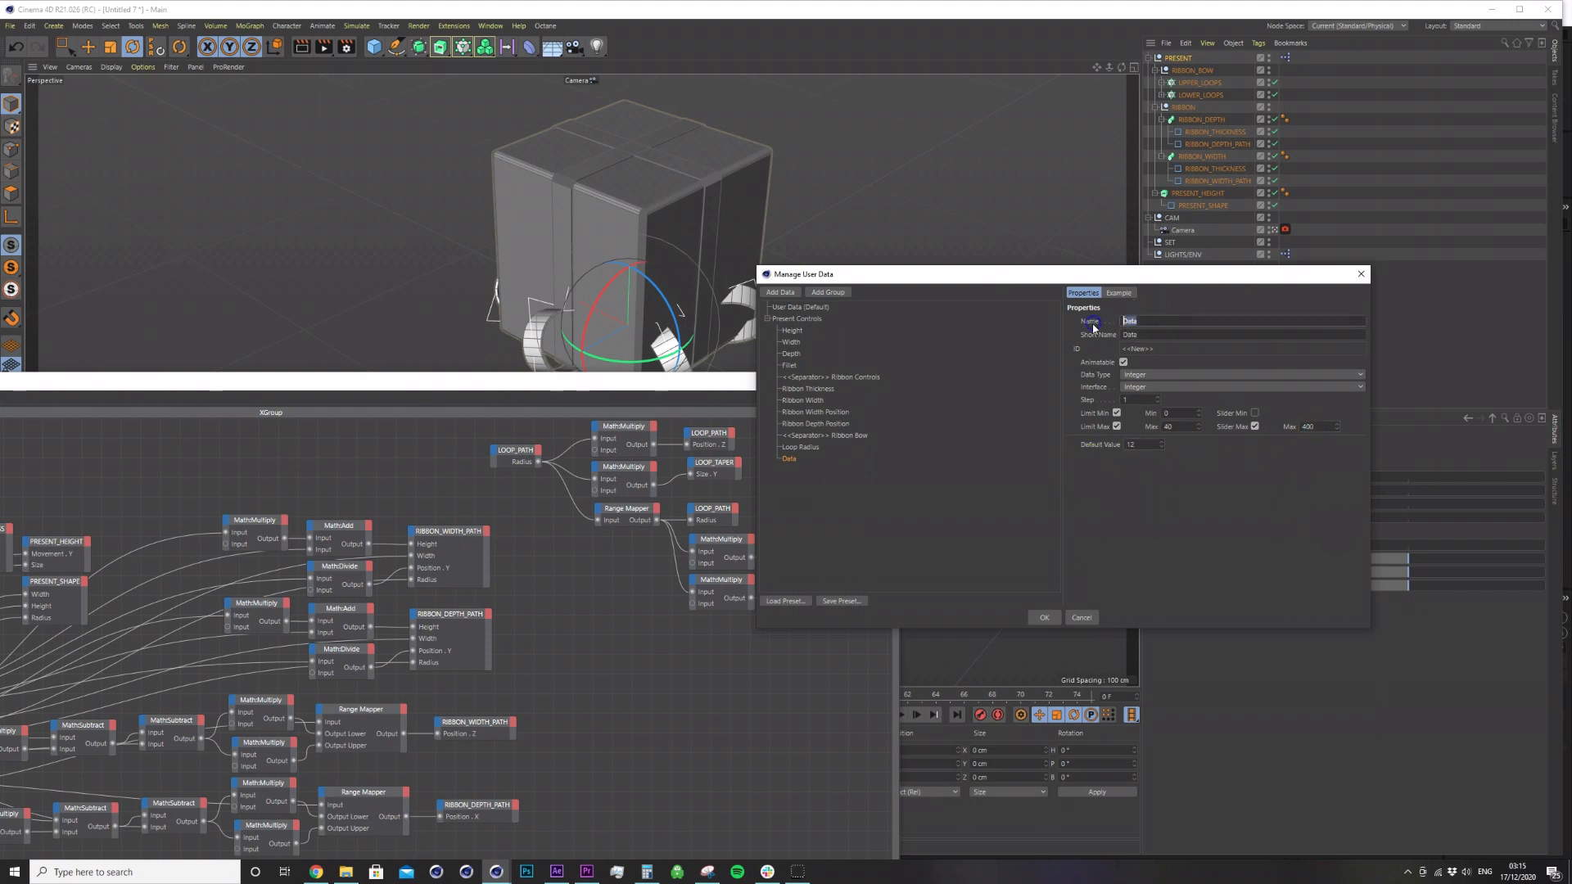
{"action": "type", "text": "Lower Loops"}
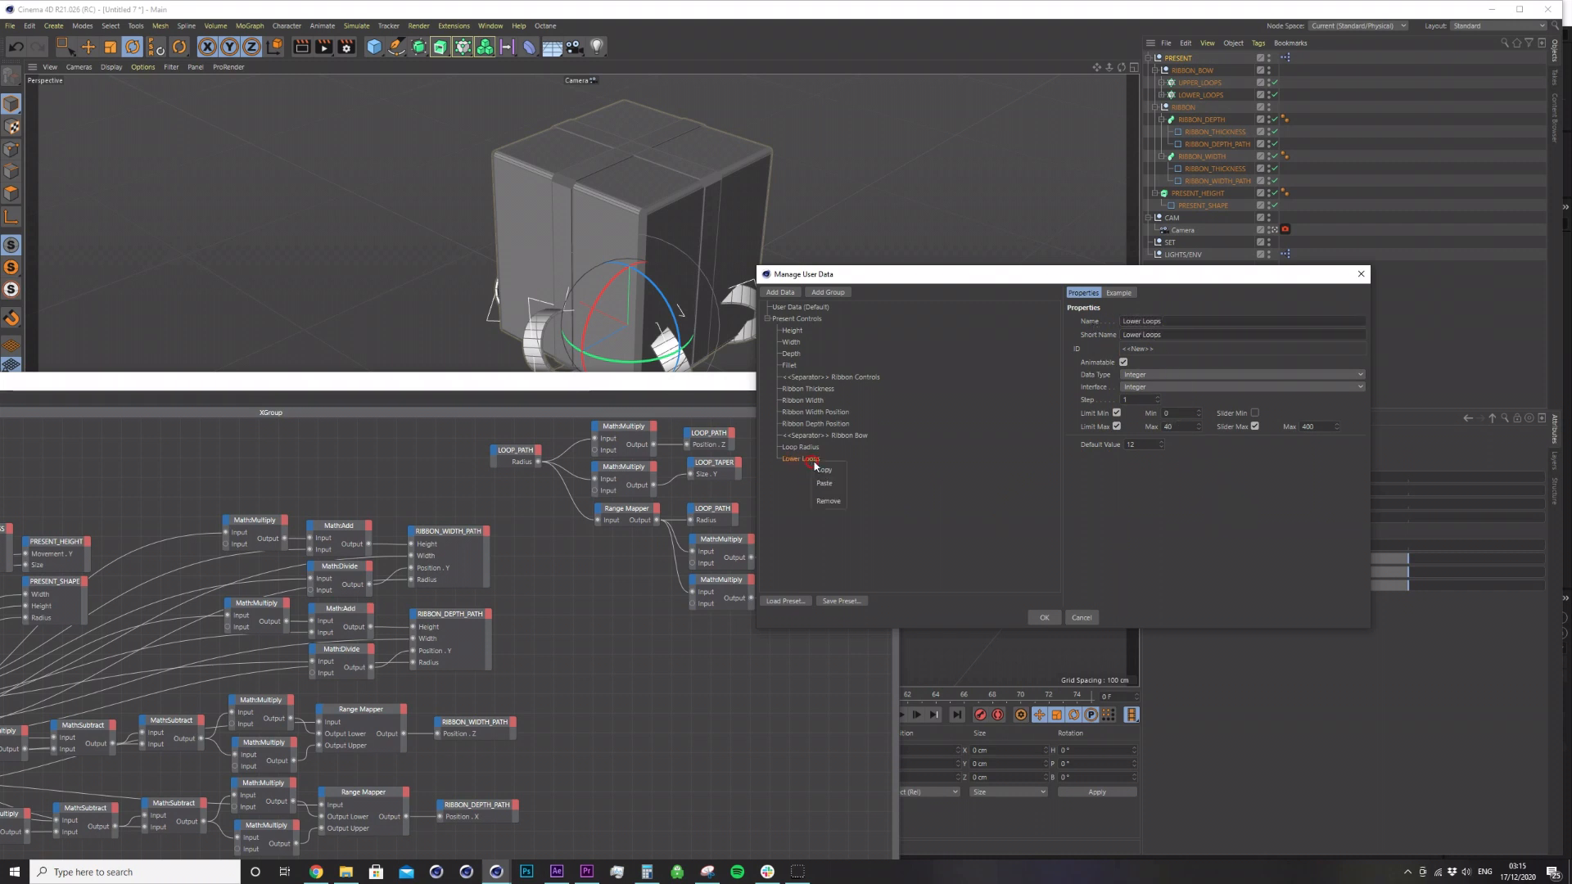
Duplicate the Lower Loops entry, rename the copy UpperLoops and set its default value to 6.
{"action": "left_click", "coordinate": [789, 459]}
{"action": "left_click", "coordinate": [1136, 323]}
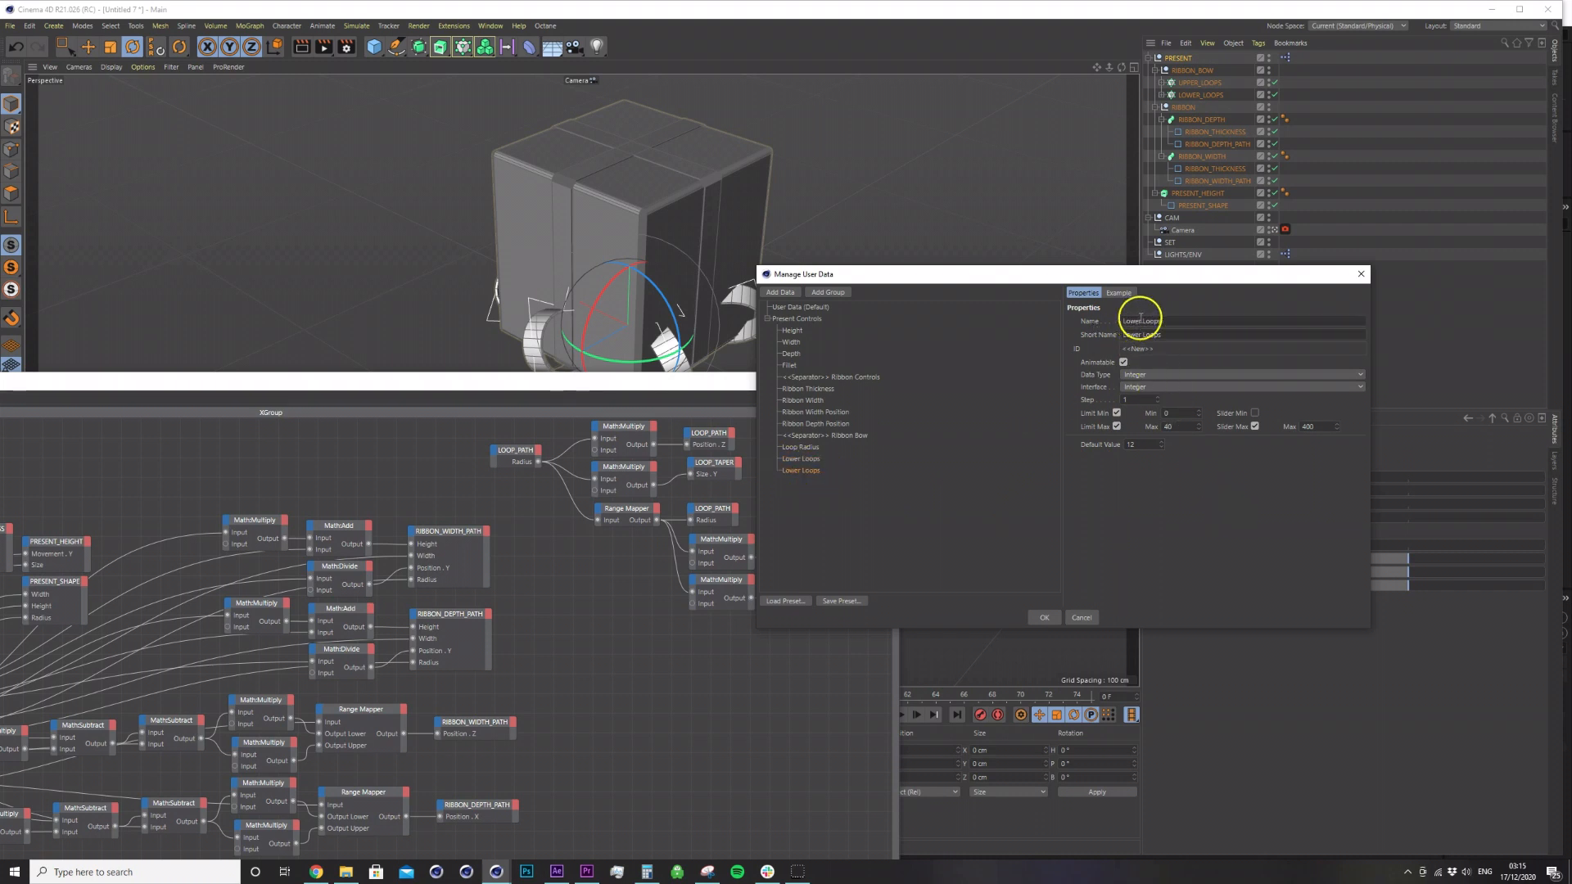
{"action": "left_click", "coordinate": [1169, 427]}
Add a Boolean entry named Bow On/Off, enabled by default, directly below the Ribbon Bow separator, and apply the user data.
{"action": "left_click", "coordinate": [842, 437]}
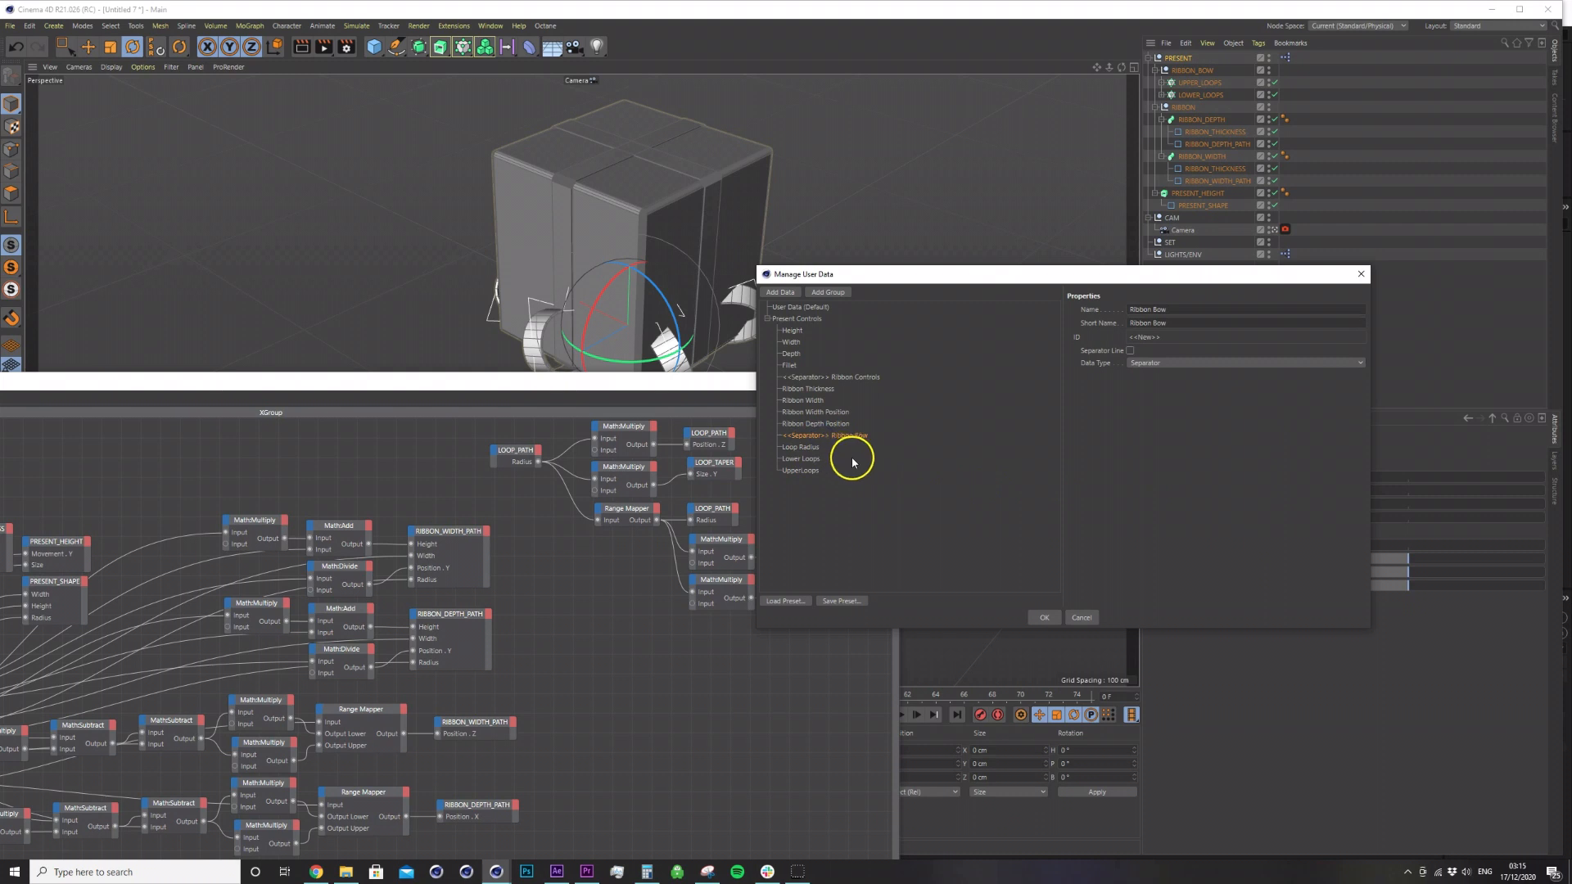
{"action": "left_click", "coordinate": [782, 293]}
{"action": "left_click_drag", "start_coordinate": [796, 486], "coordinate": [796, 446]}
{"action": "left_click_drag", "start_coordinate": [923, 451], "coordinate": [1156, 308]}
{"action": "type", "text": "Bow"}
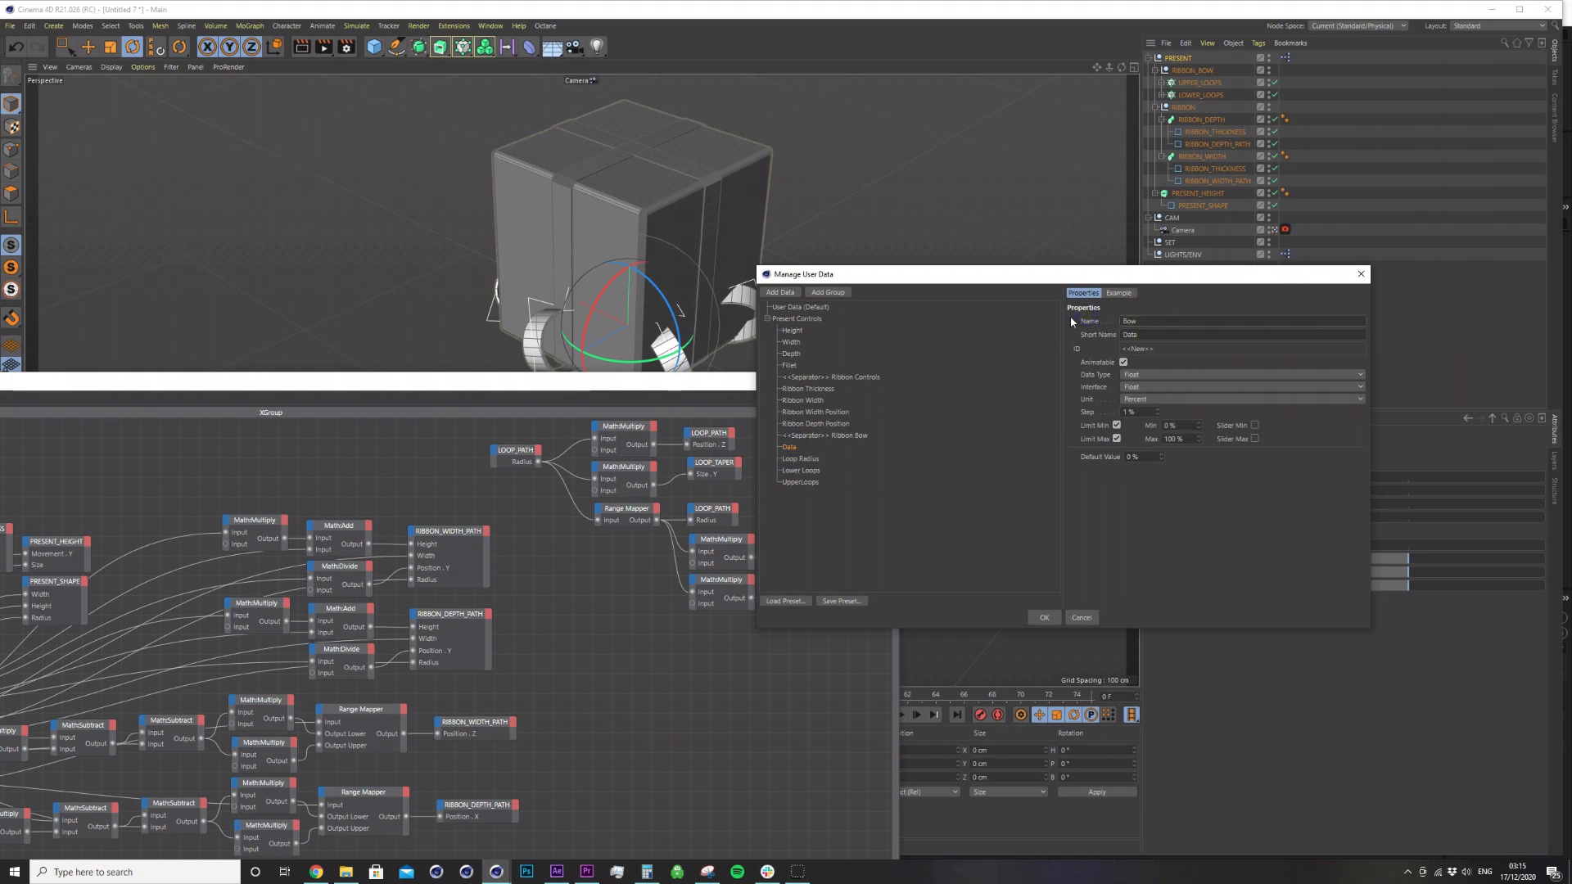
{"action": "type", "text": " Or/Off"}
{"action": "left_click", "coordinate": [1152, 376]}
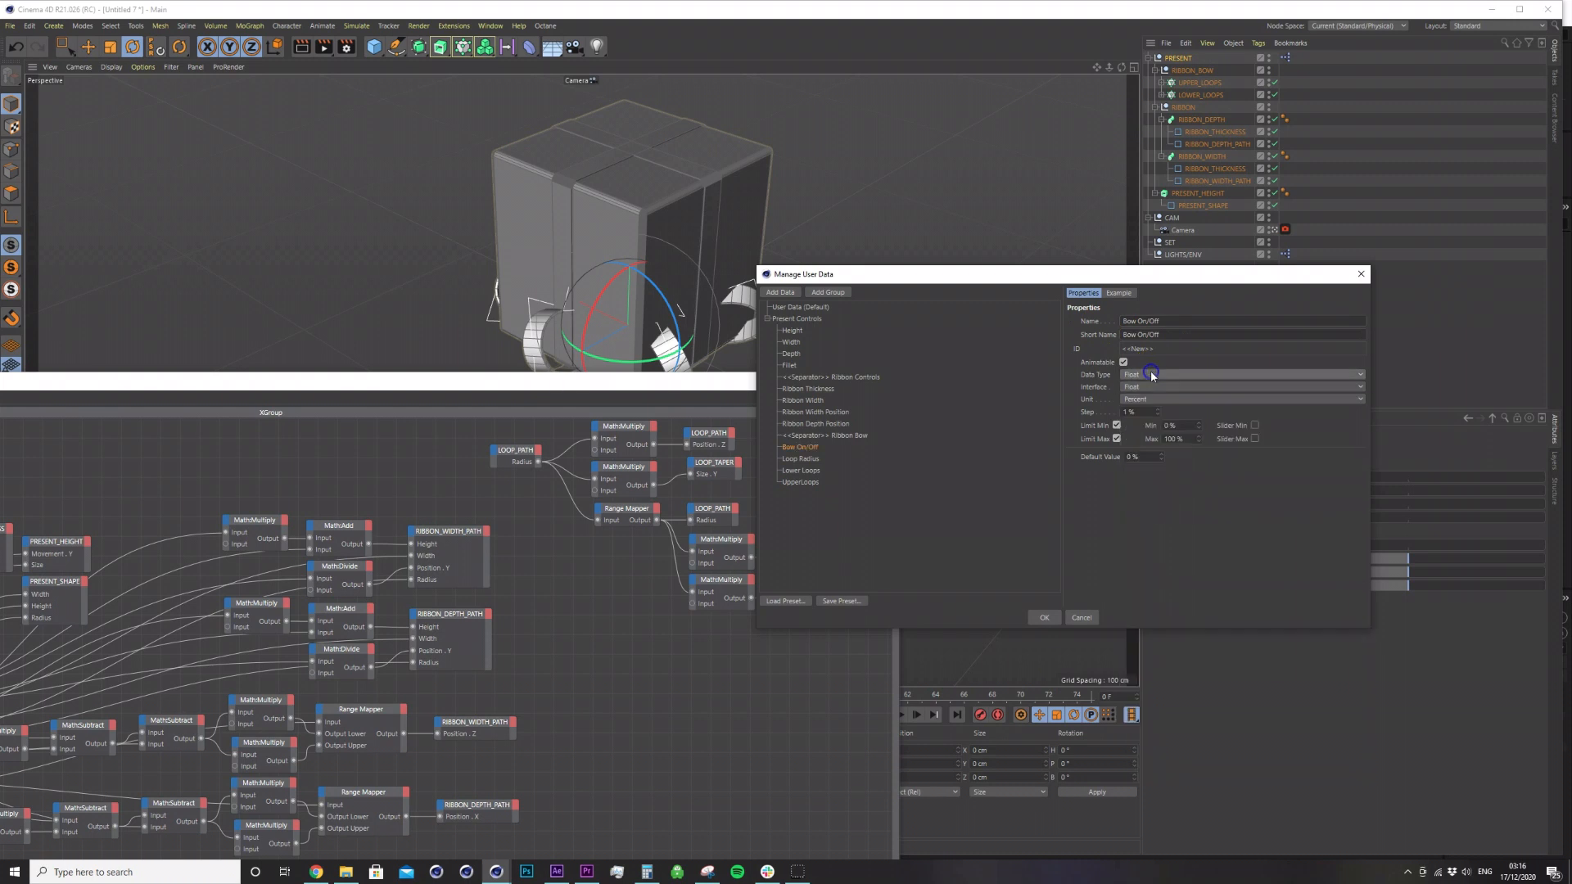
{"action": "left_click", "coordinate": [1143, 385]}
{"action": "left_click", "coordinate": [1127, 404]}
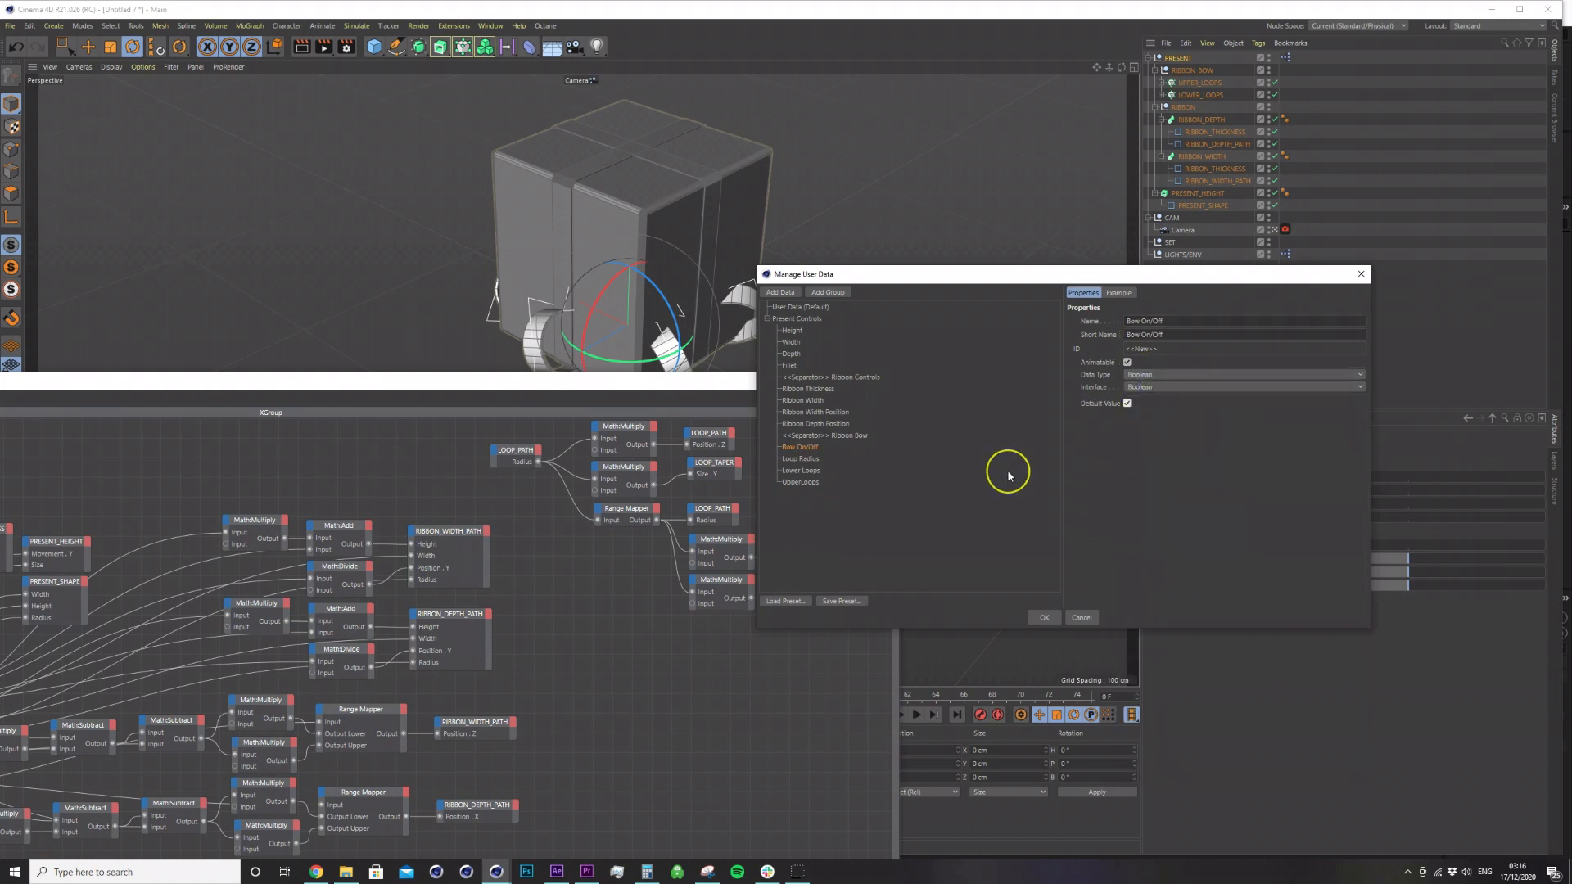
{"action": "key", "text": "Return"}
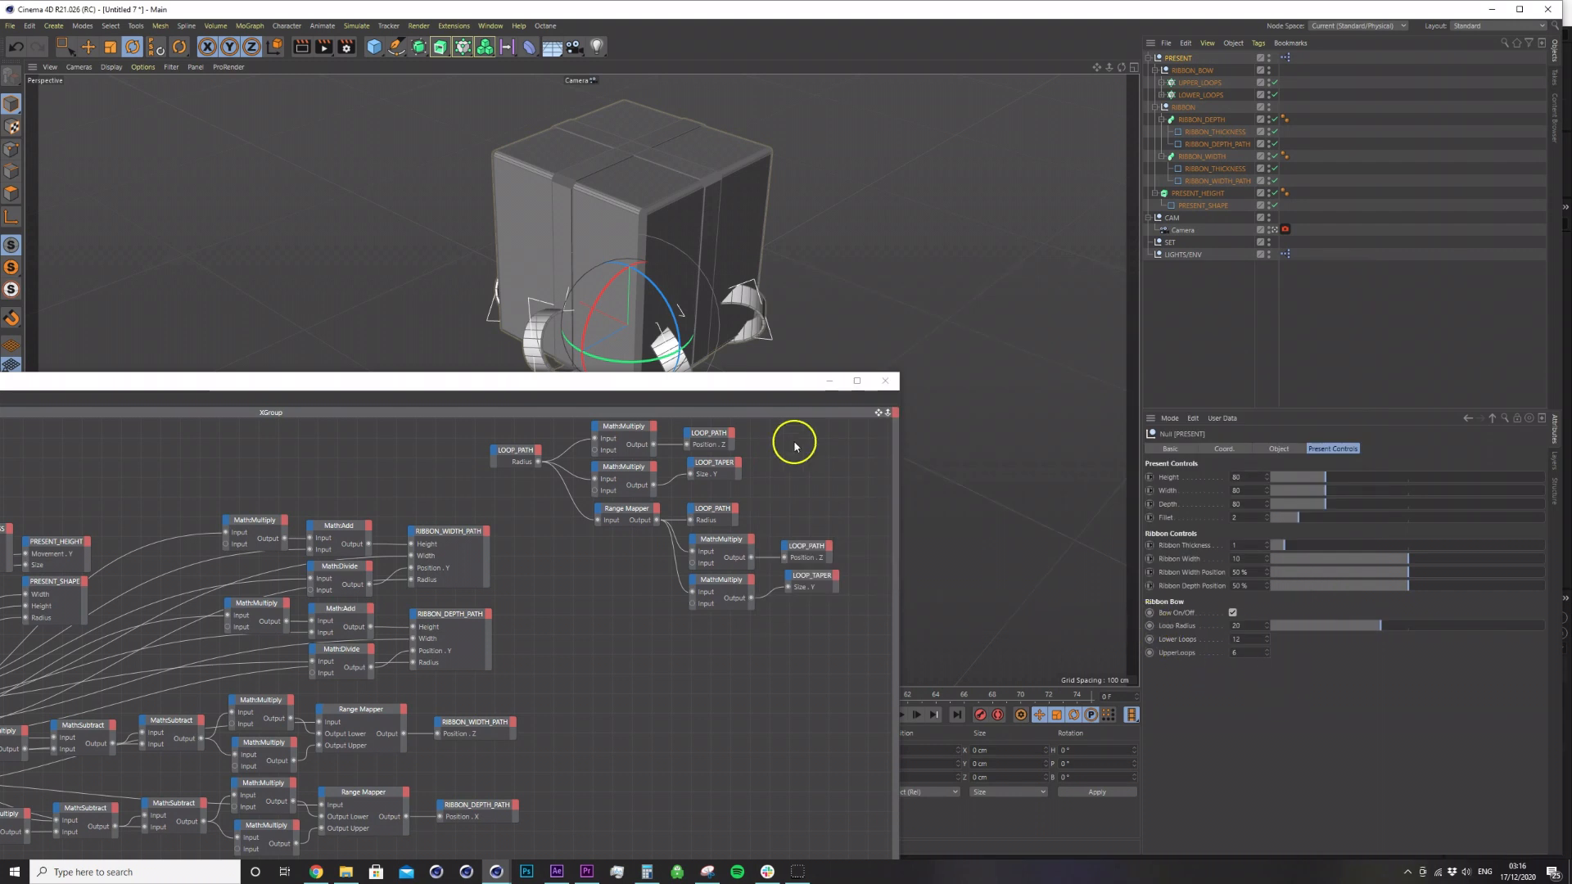
Add Bow On/Off, Loop Radius, Lower Loops and UpperLoops output ports to the PRESENT node.
{"action": "left_click_drag", "start_coordinate": [744, 379], "coordinate": [1144, 172]}
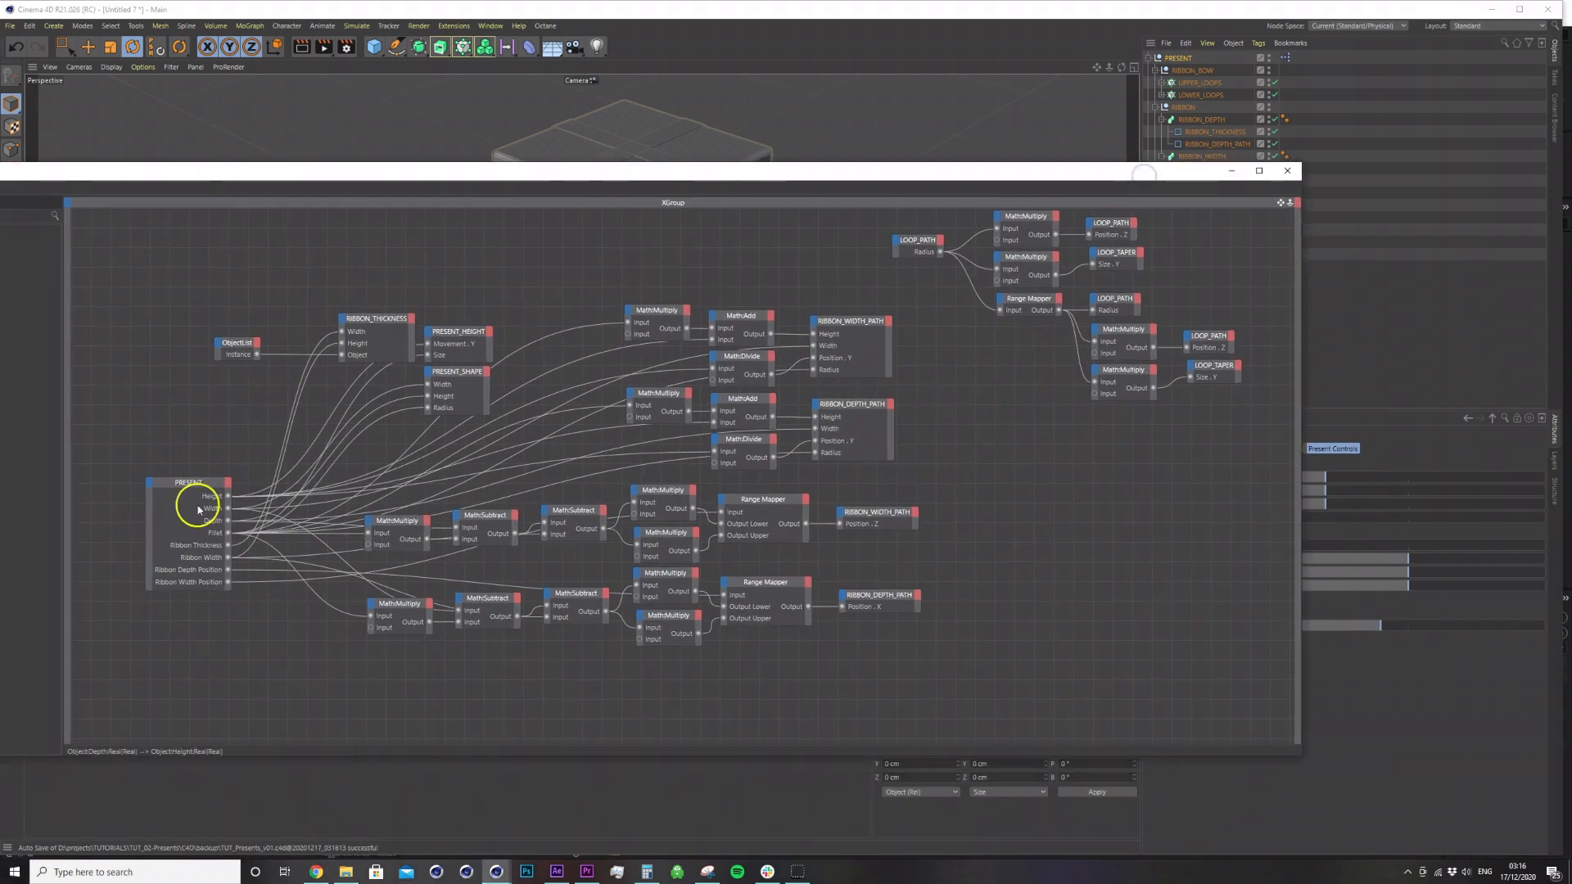
{"action": "left_click", "coordinate": [228, 482]}
{"action": "mouse_move", "coordinate": [278, 585]}
{"action": "left_click", "coordinate": [330, 586]}
{"action": "left_click", "coordinate": [228, 482]}
{"action": "mouse_move", "coordinate": [272, 586]}
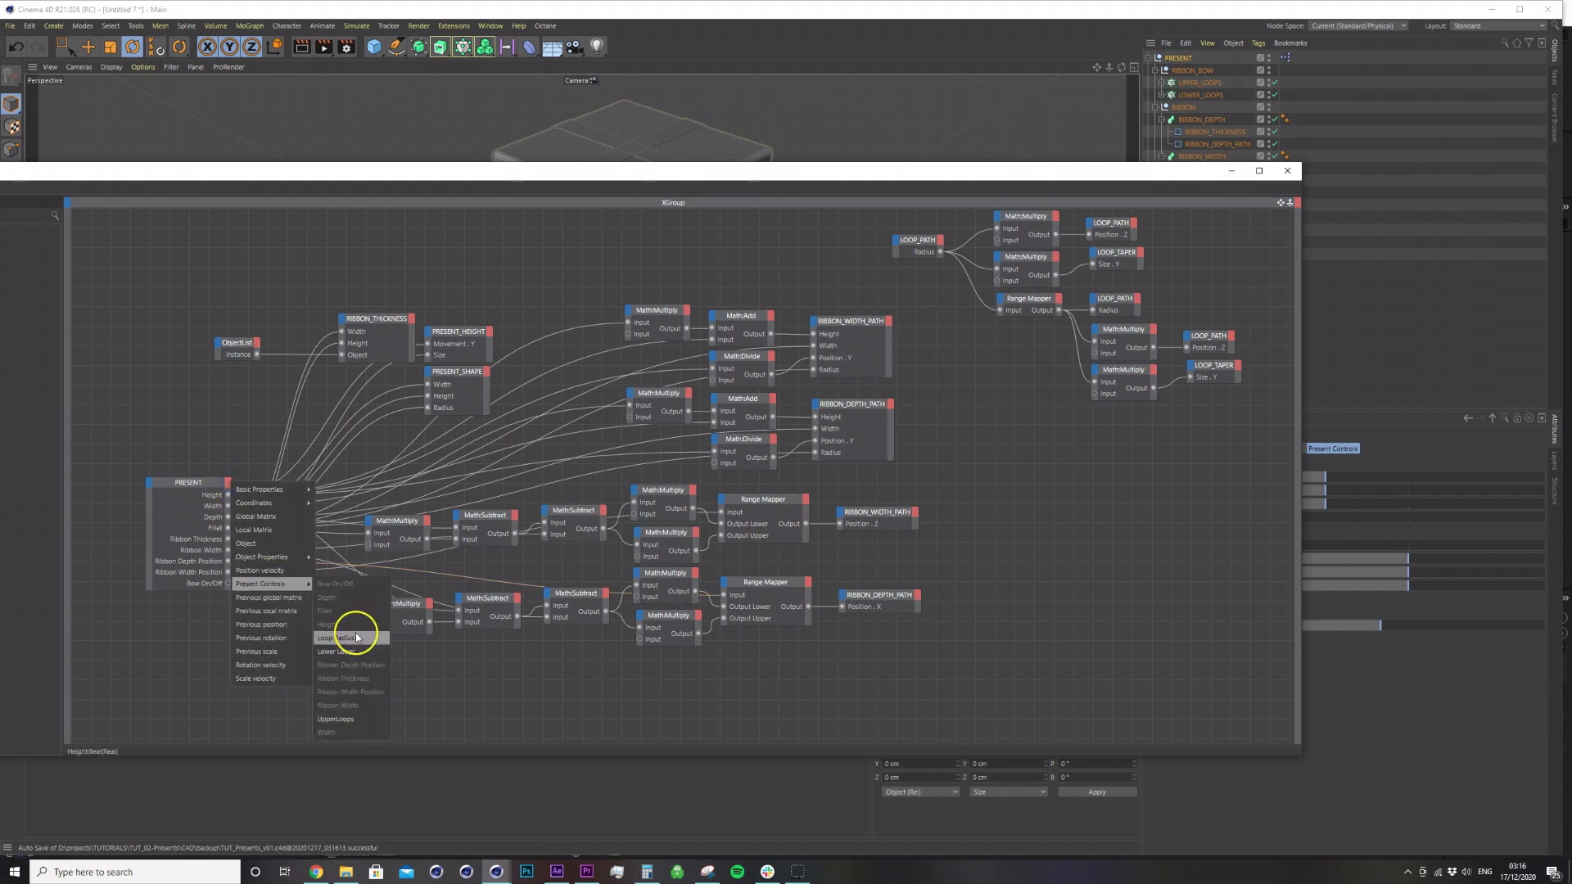
{"action": "left_click", "coordinate": [354, 632]}
{"action": "left_click", "coordinate": [230, 484]}
{"action": "left_click", "coordinate": [344, 651]}
{"action": "left_click", "coordinate": [228, 483]}
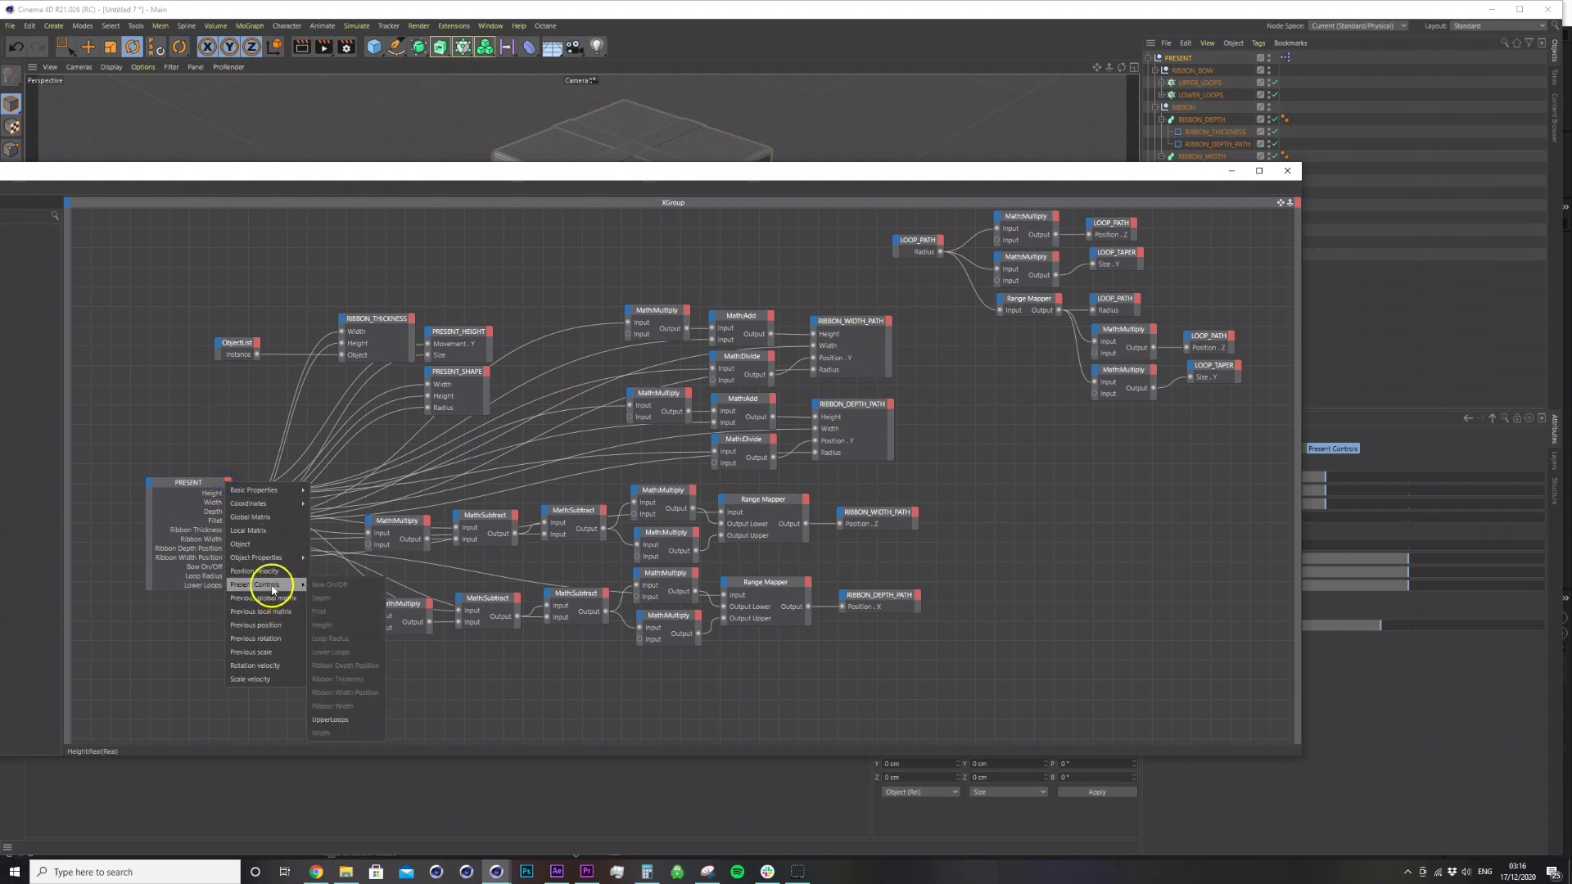
{"action": "left_click", "coordinate": [331, 720]}
Add a node for the LOWER_LOOPS LOOP_PATH with a Radius input and drive it from PRESENT's Loop Radius output.
{"action": "left_click_drag", "start_coordinate": [1065, 173], "coordinate": [892, 115]}
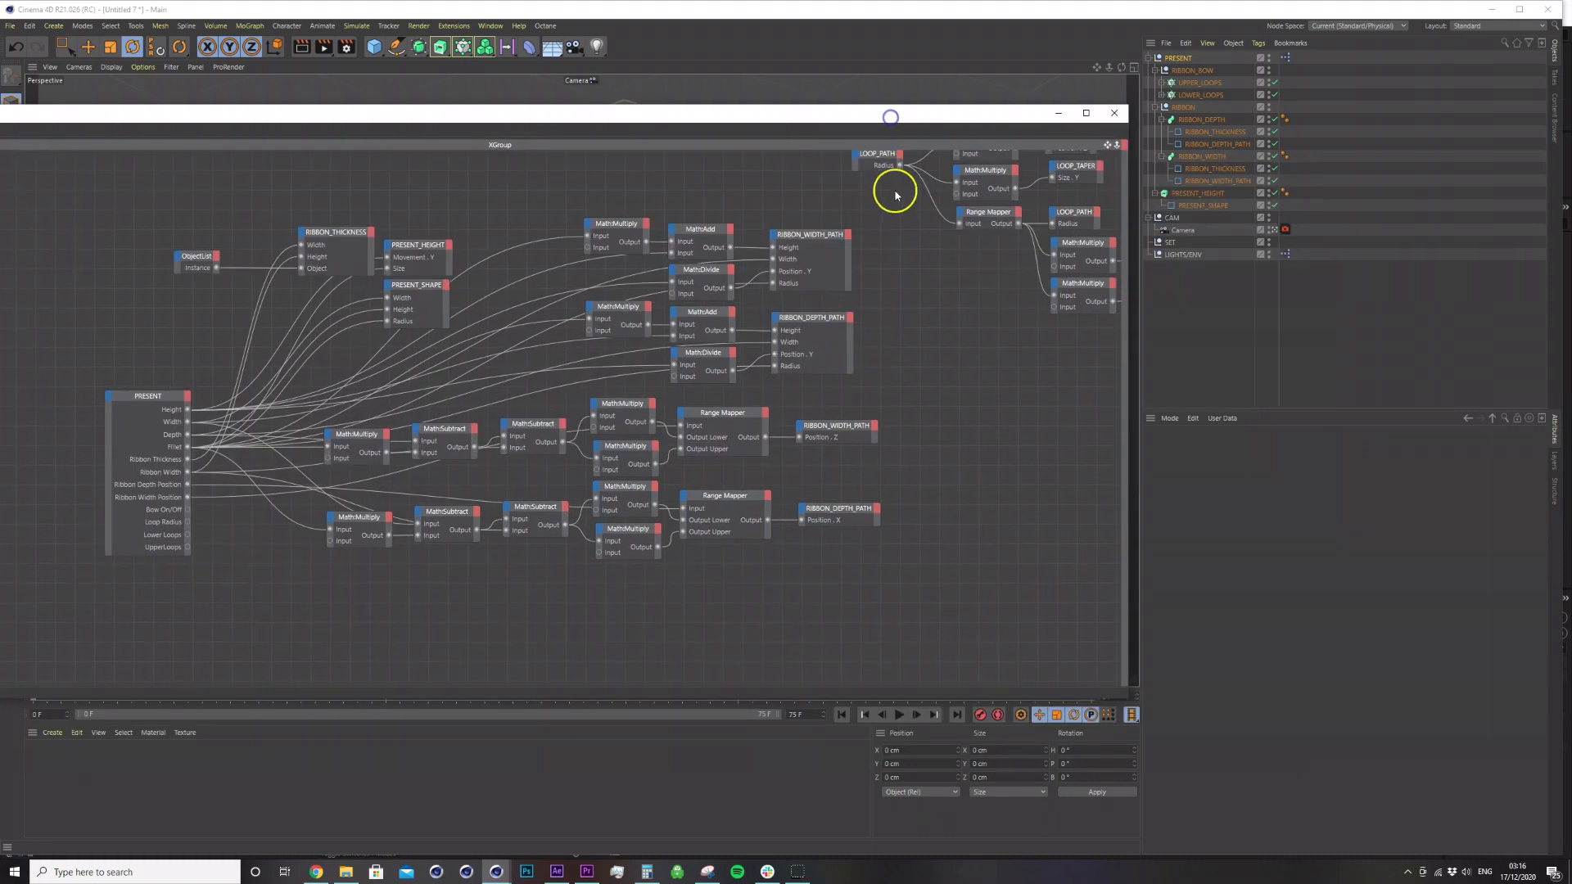
{"action": "left_click", "coordinate": [1161, 82], "text": "ctrl"}
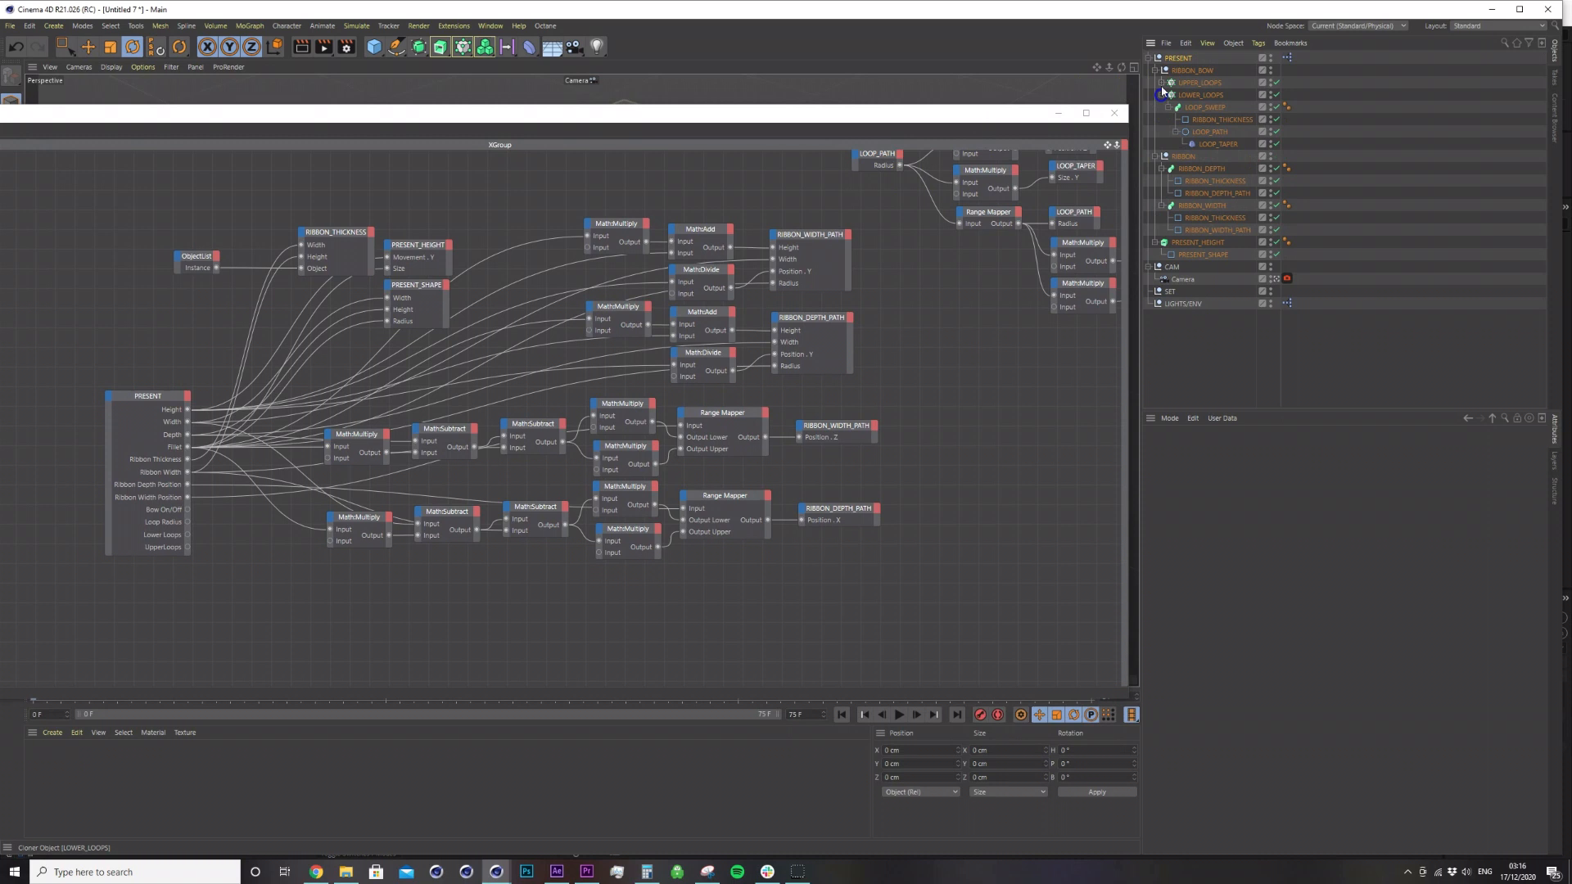
{"action": "left_click_drag", "start_coordinate": [1211, 181], "coordinate": [364, 595]}
{"action": "left_click", "coordinate": [350, 596]}
{"action": "left_click", "coordinate": [439, 652]}
{"action": "left_click", "coordinate": [350, 596]}
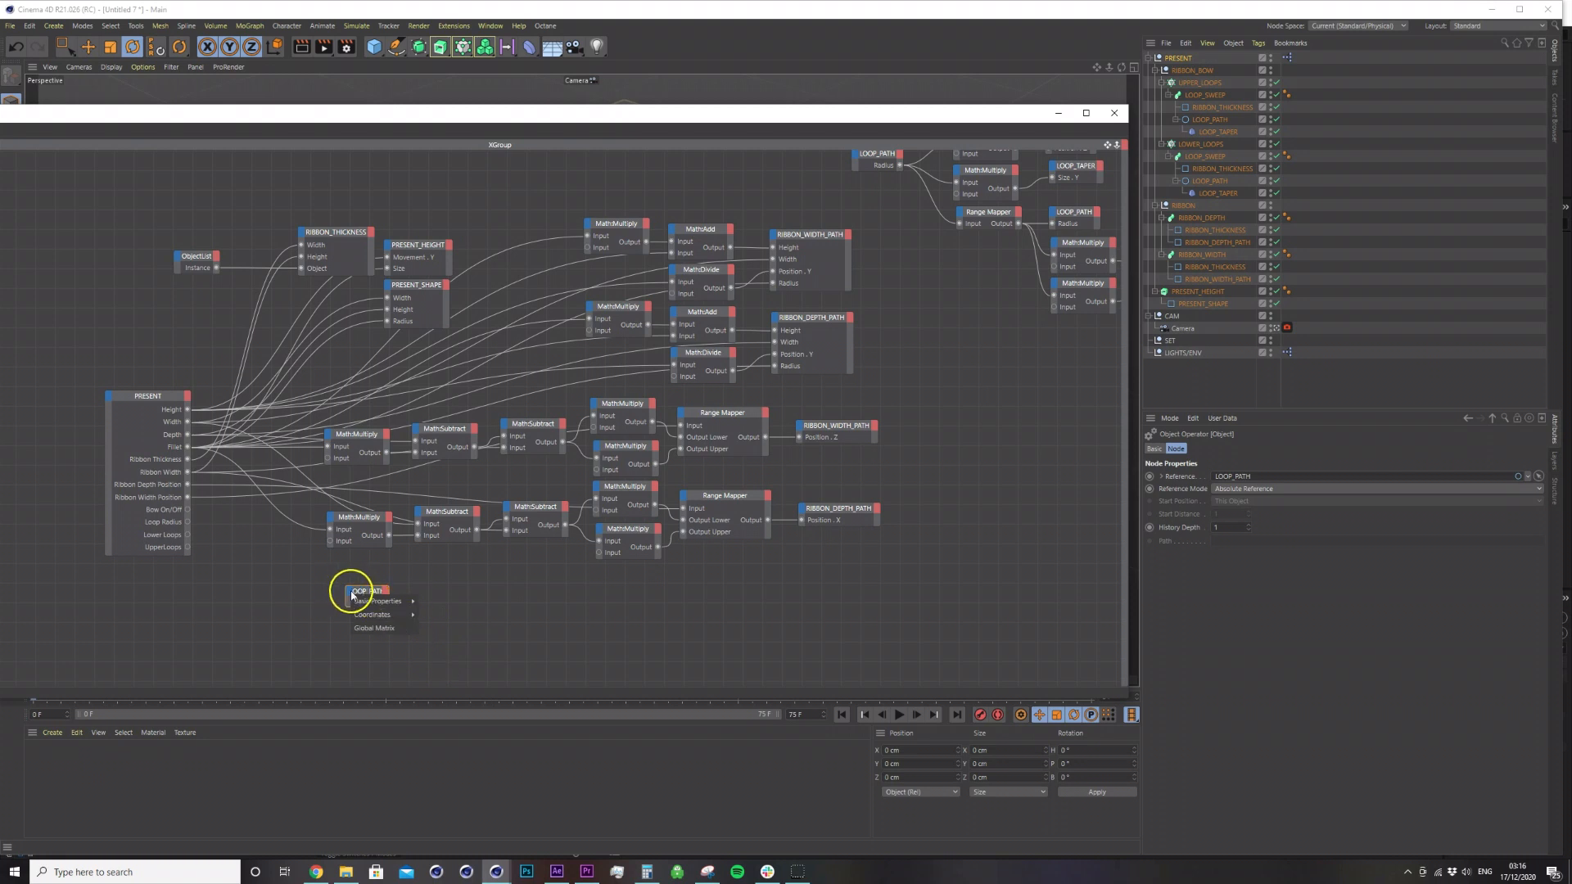
{"action": "left_click", "coordinate": [349, 592]}
{"action": "mouse_move", "coordinate": [385, 680]}
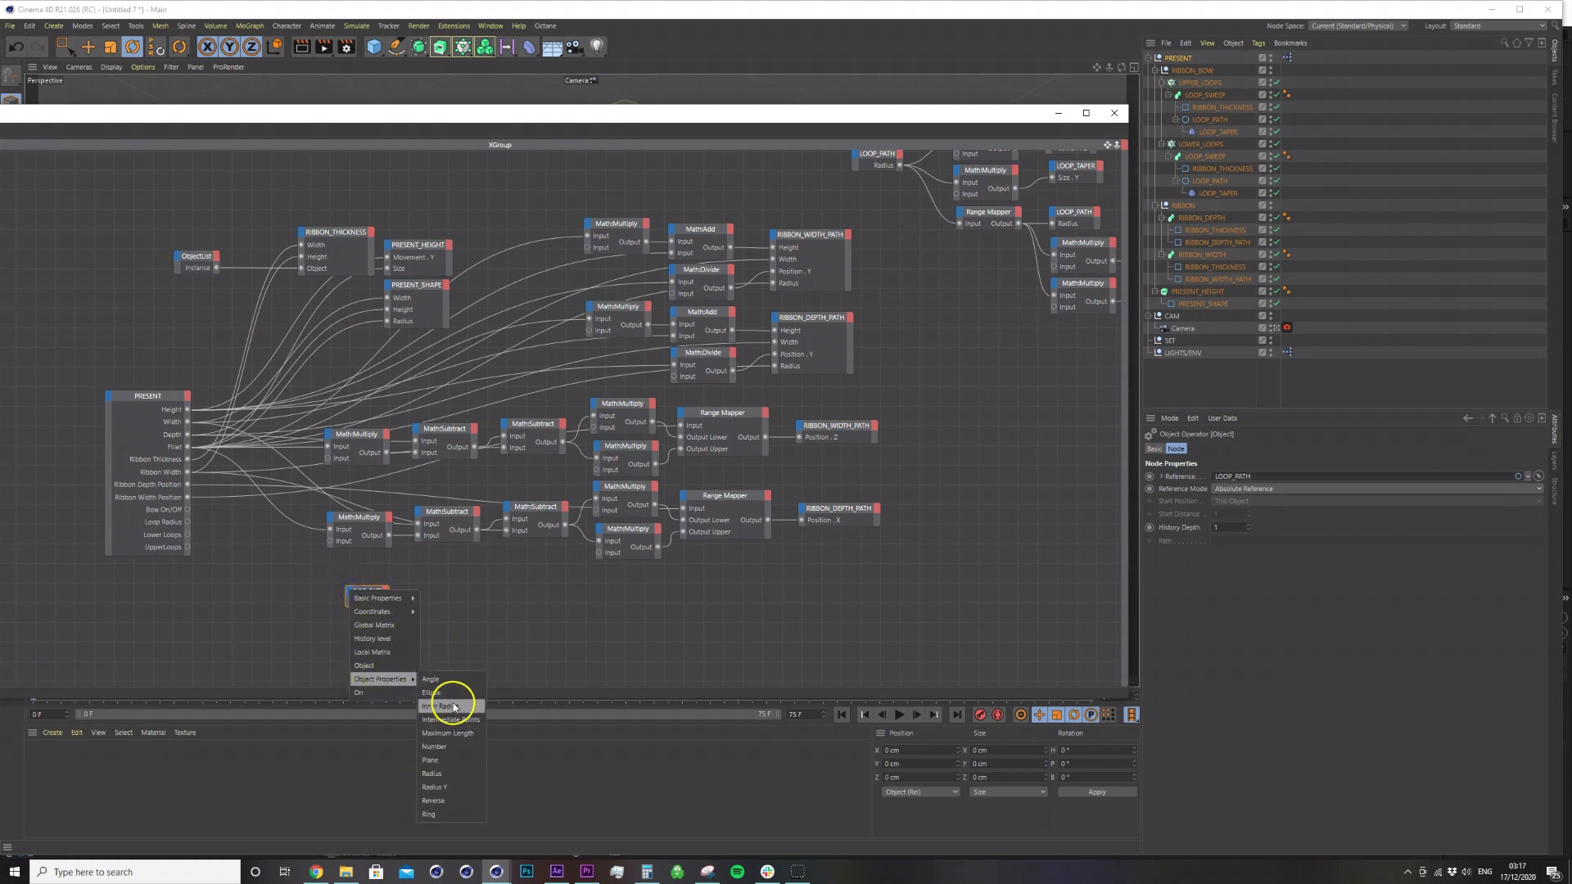
{"action": "left_click", "coordinate": [447, 774]}
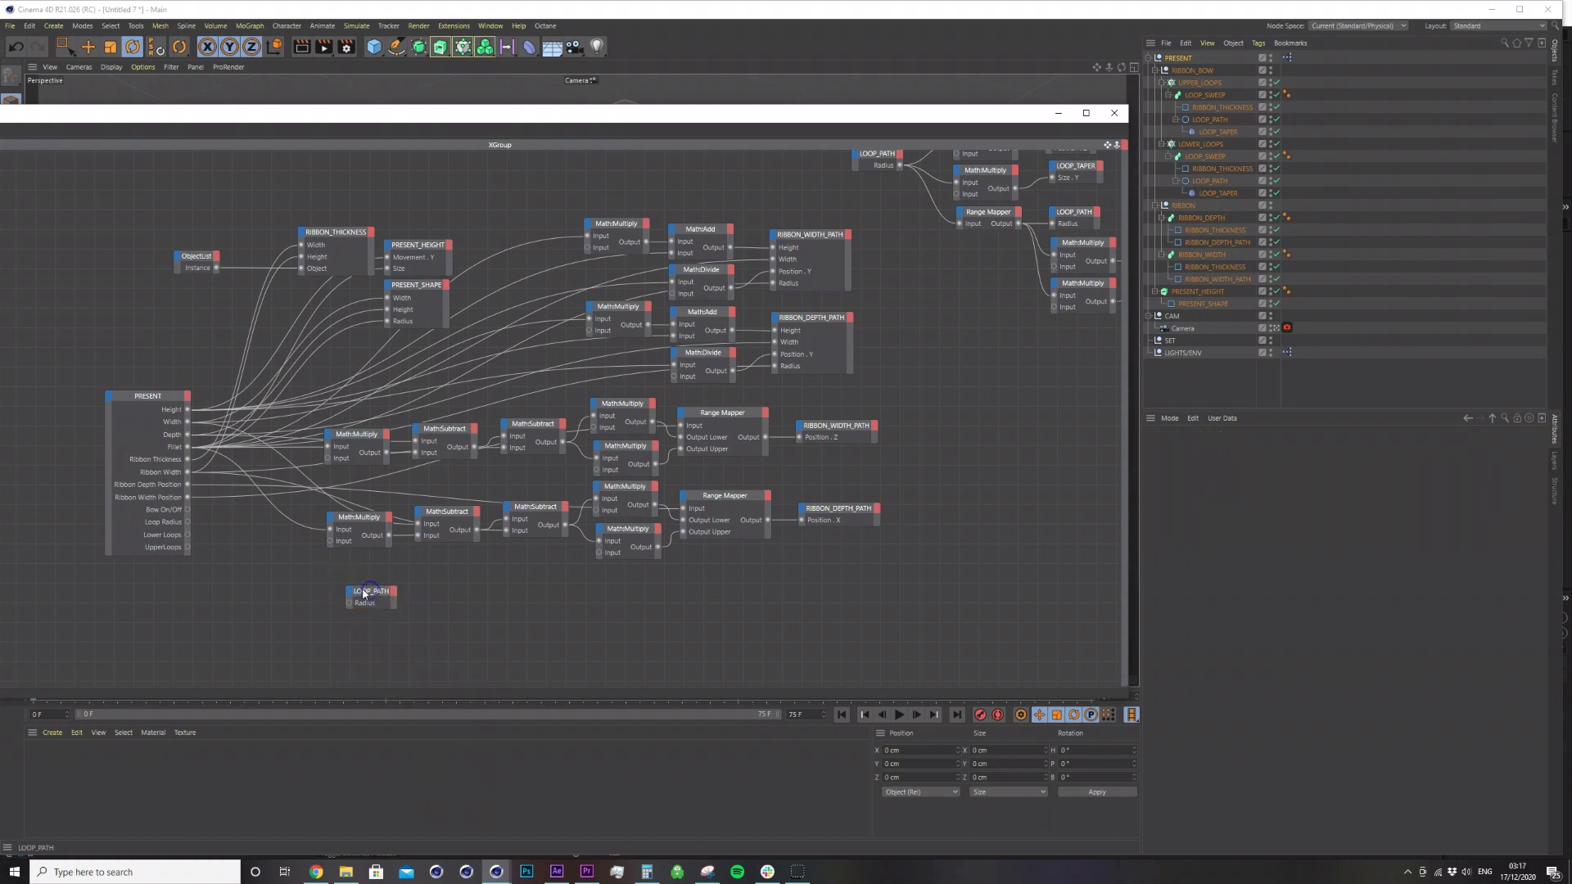
{"action": "left_click_drag", "start_coordinate": [353, 606], "coordinate": [350, 605]}
{"action": "left_click_drag", "start_coordinate": [723, 119], "coordinate": [900, 243]}
{"action": "left_click", "coordinate": [536, 689]}
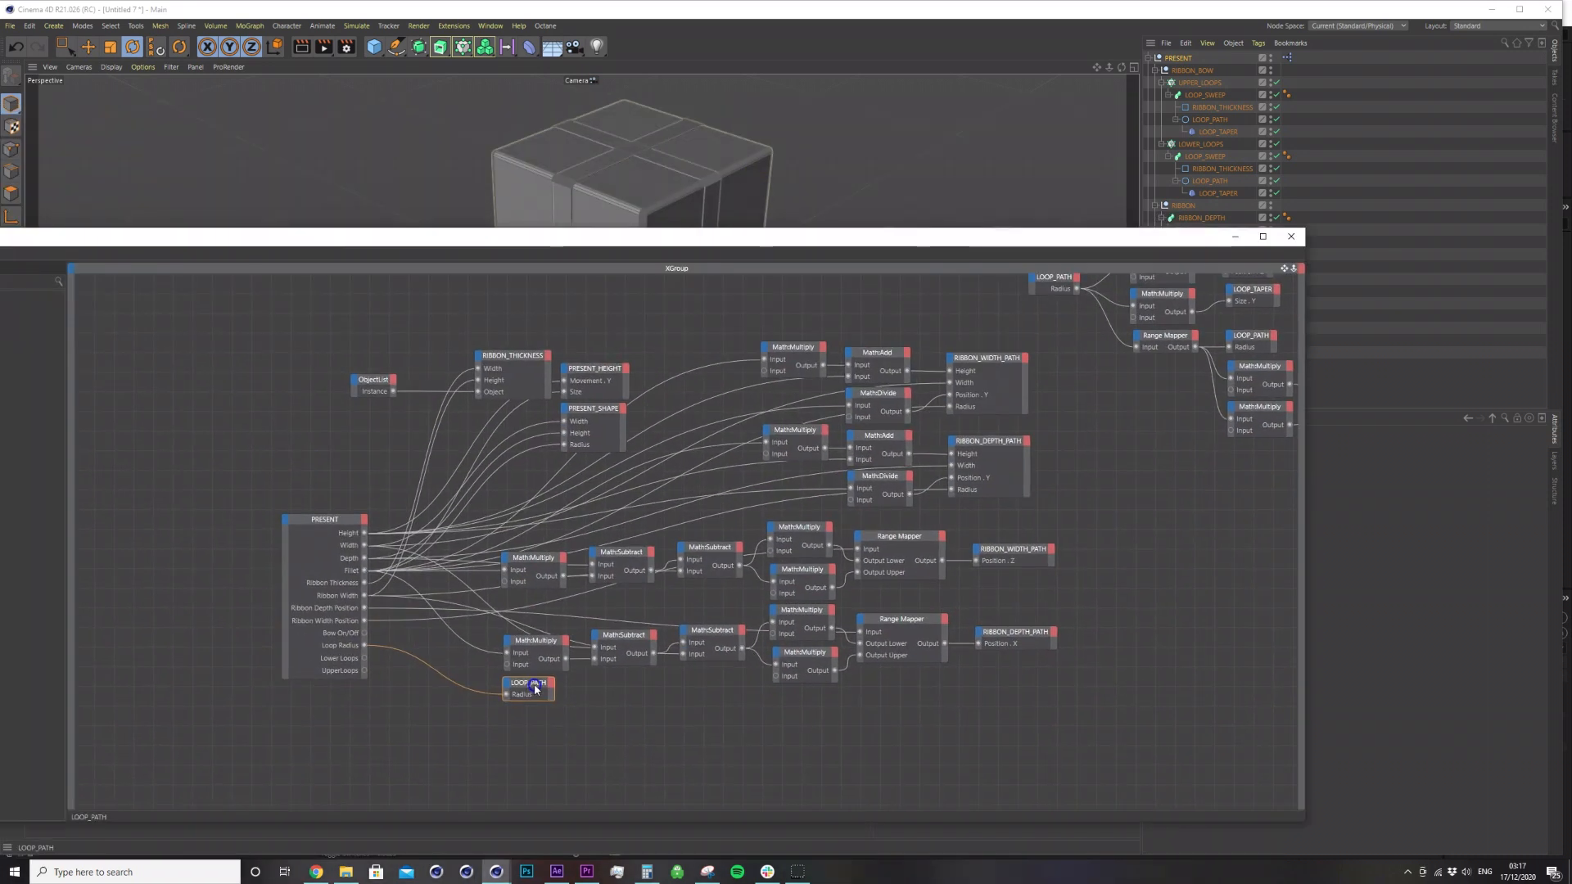
Add LOWER_LOOPS and UPPER_LOOPS nodes with Count inputs, driven by PRESENT's Lower Loops and UpperLoops outputs respectively.
{"action": "left_click_drag", "start_coordinate": [1177, 247], "coordinate": [1078, 225]}
{"action": "left_click_drag", "start_coordinate": [1201, 144], "coordinate": [433, 698]}
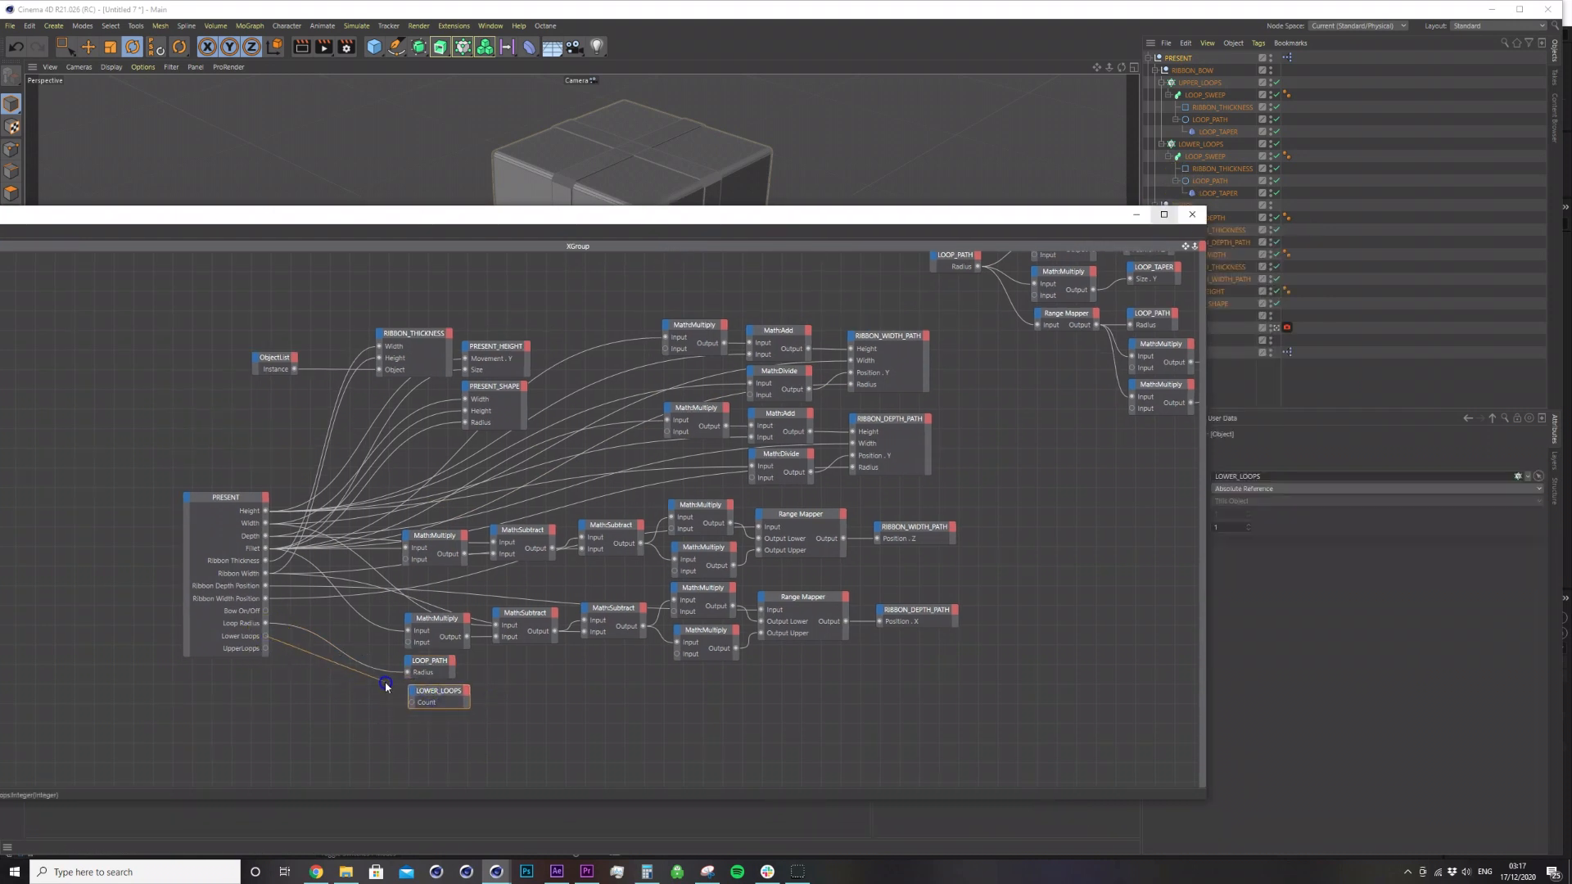
{"action": "mouse_move", "coordinate": [413, 706]}
{"action": "left_mouse_down"}
{"action": "mouse_move", "coordinate": [426, 693]}
{"action": "mouse_move", "coordinate": [429, 745]}
{"action": "mouse_move", "coordinate": [437, 718]}
{"action": "left_mouse_up"}
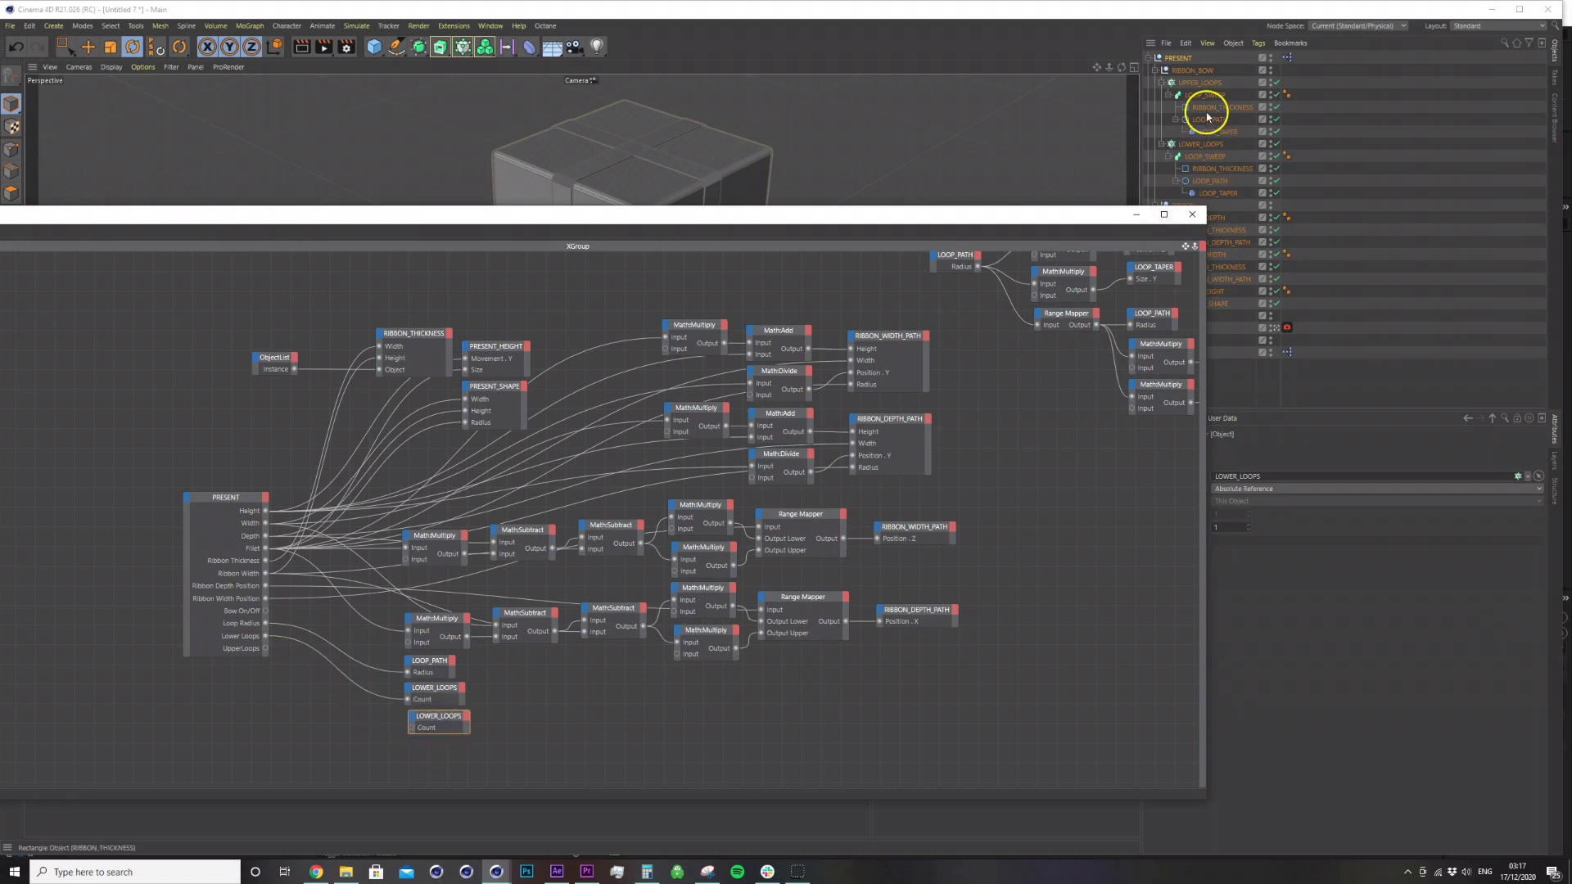
{"action": "left_click_drag", "start_coordinate": [1200, 81], "coordinate": [442, 719]}
{"action": "left_click_drag", "start_coordinate": [265, 649], "coordinate": [432, 720]}
{"action": "double_click", "coordinate": [436, 720]}
Hide RIBBON and PRESENT_HEIGHT so that only the bow is displayed in the viewport.
{"action": "left_click_drag", "start_coordinate": [934, 214], "coordinate": [635, 475]}
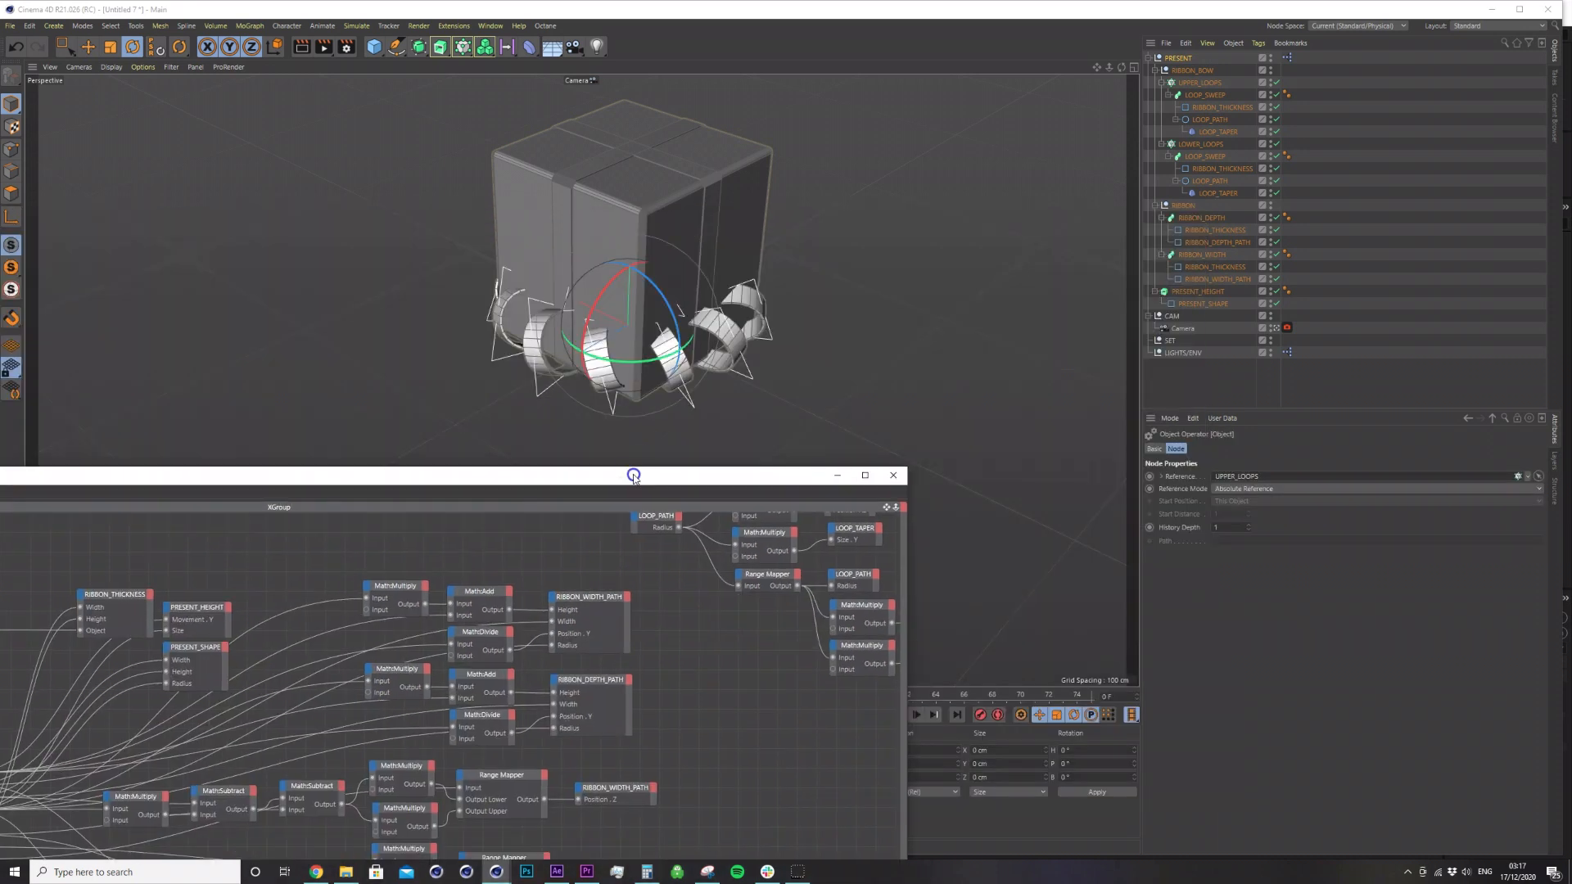
{"action": "left_click", "coordinate": [1355, 214]}
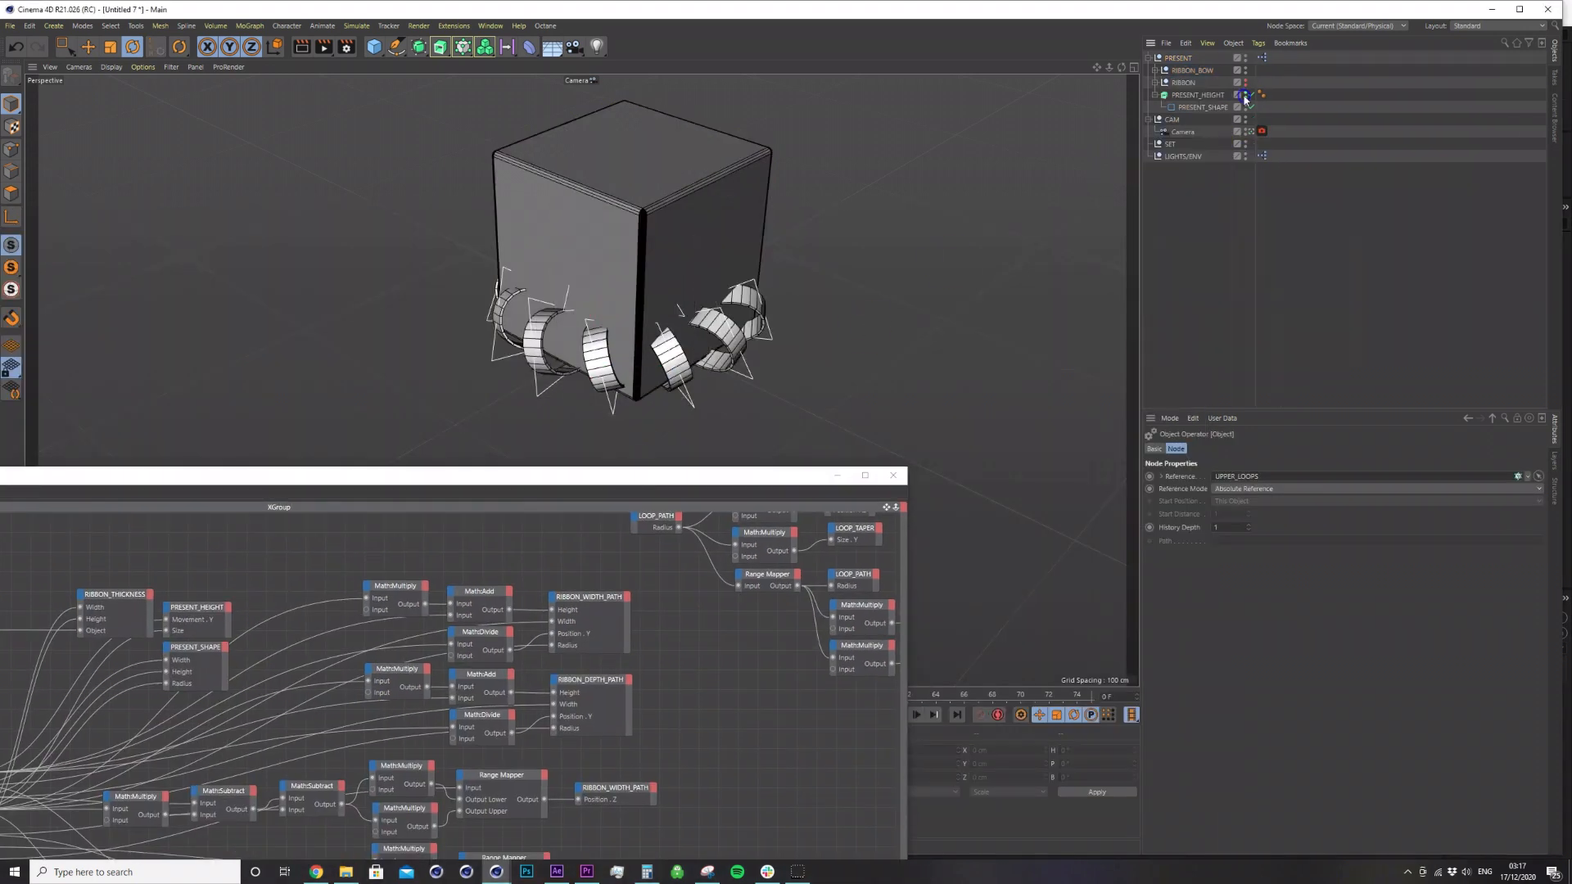
{"action": "left_click", "coordinate": [1245, 96], "text": "alt"}
{"action": "left_click", "coordinate": [1304, 95]}
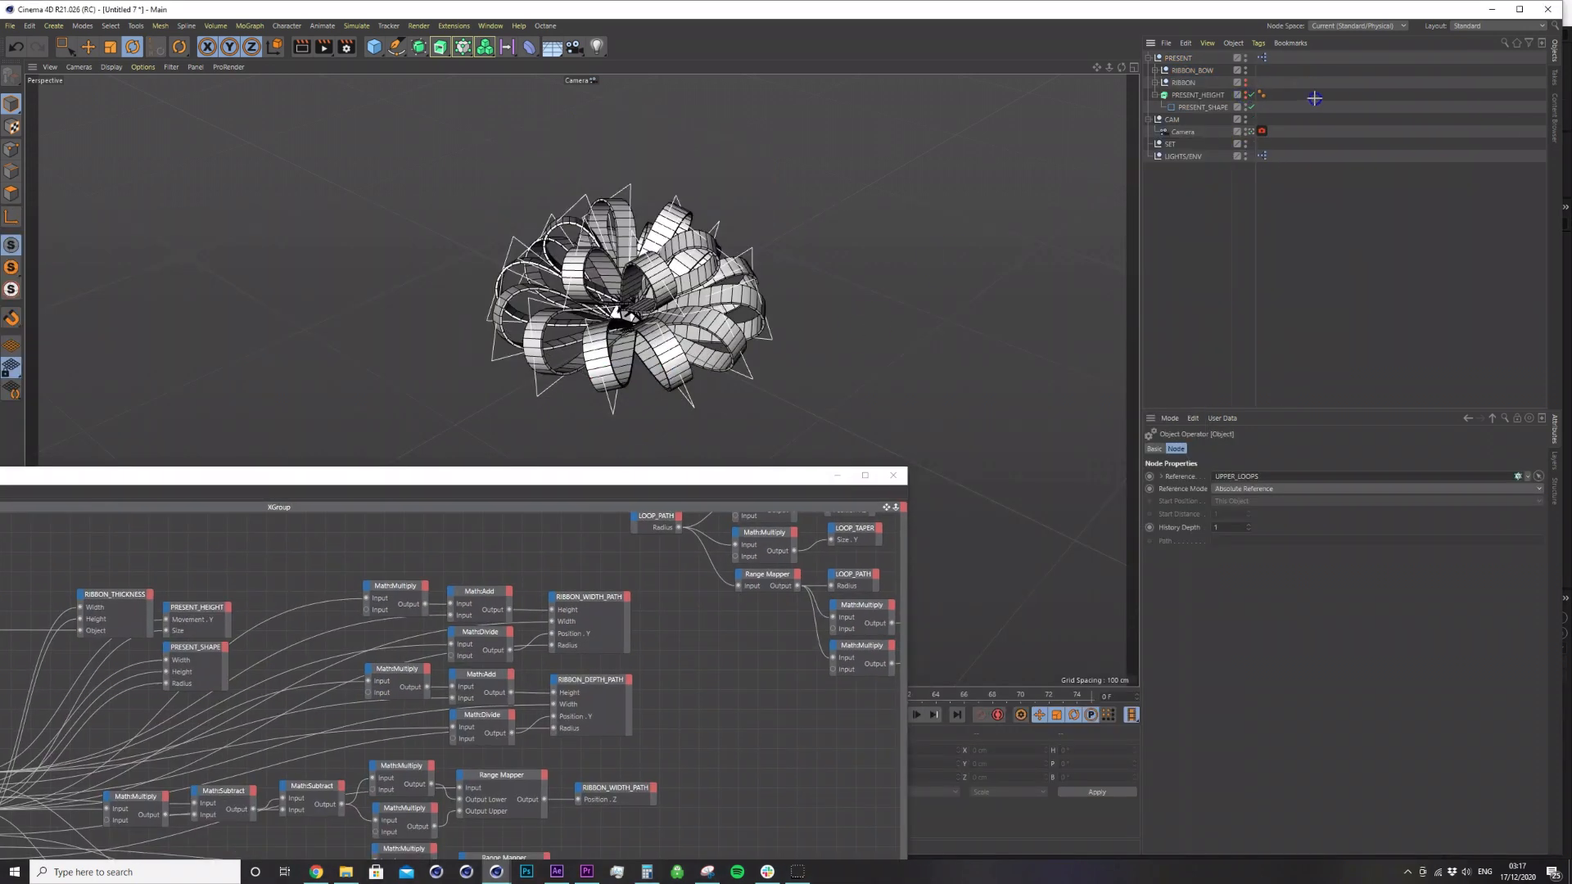
In PRESENT's Ribbon Bow controls, set Lower Loops to 10, UpperLoops to 7 and Loop Radius to 12.
{"action": "left_click", "coordinate": [1180, 59]}
{"action": "left_click", "coordinate": [1267, 641]}
{"action": "left_click", "coordinate": [1267, 641]}
{"action": "left_click", "coordinate": [1267, 641]}
{"action": "left_click", "coordinate": [1267, 643]}
{"action": "left_click", "coordinate": [1267, 643]}
{"action": "left_click", "coordinate": [1267, 644]}
{"action": "left_click", "coordinate": [1267, 655]}
{"action": "left_click", "coordinate": [1268, 655]}
{"action": "left_click_drag", "start_coordinate": [1380, 627], "coordinate": [1338, 624]}
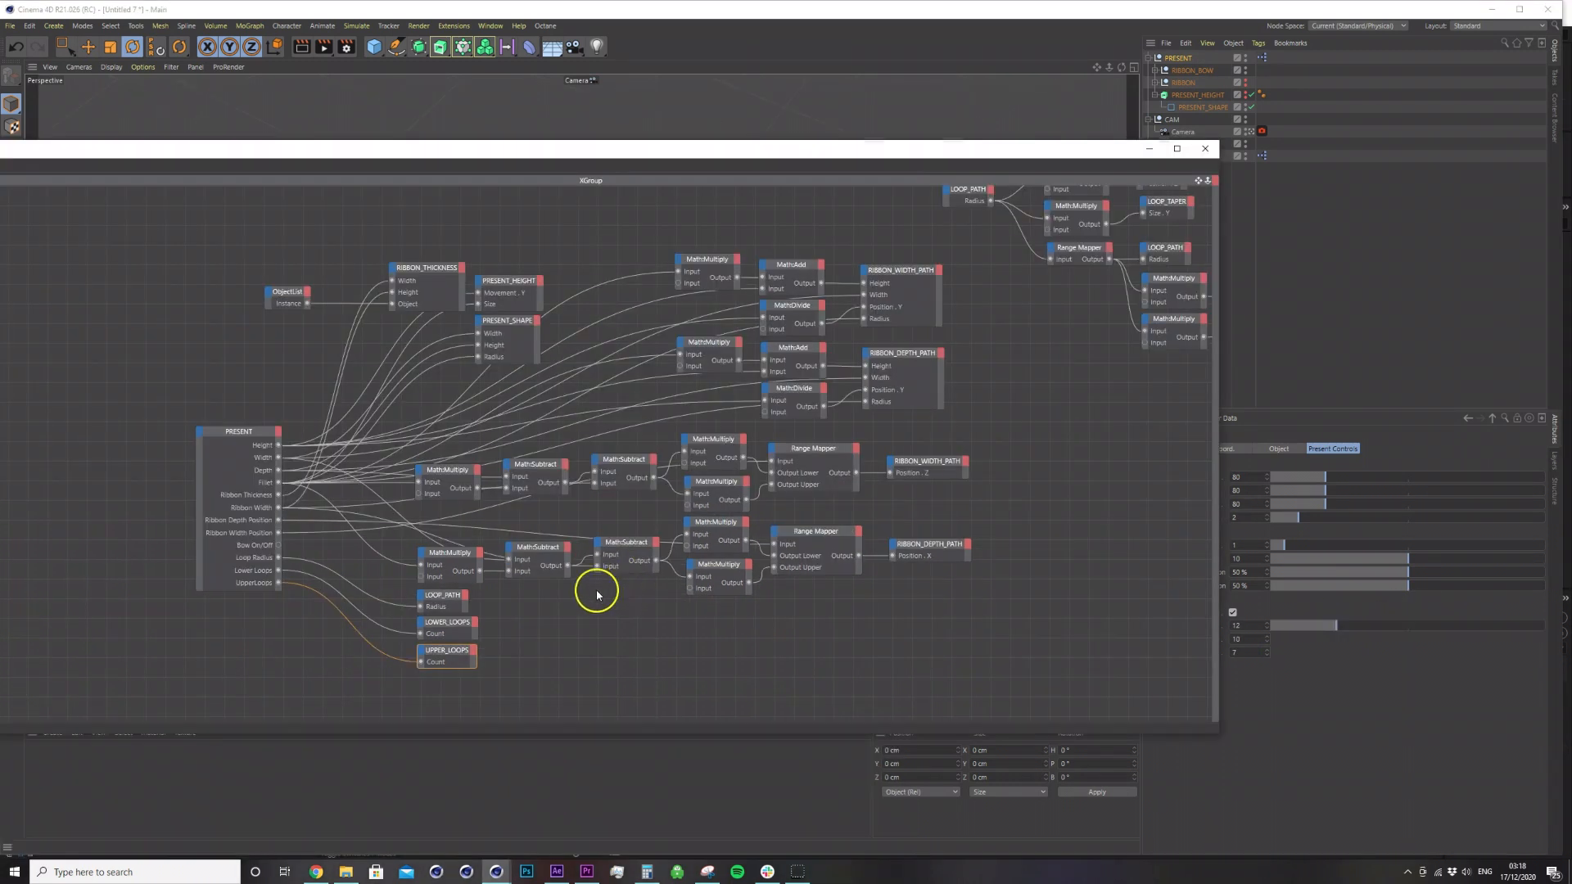
Check LOOP_PATH's basic properties and add an Enabled input to the LOOP_PATH node beside PRESENT.
{"action": "left_click_drag", "start_coordinate": [1026, 152], "coordinate": [919, 164]}
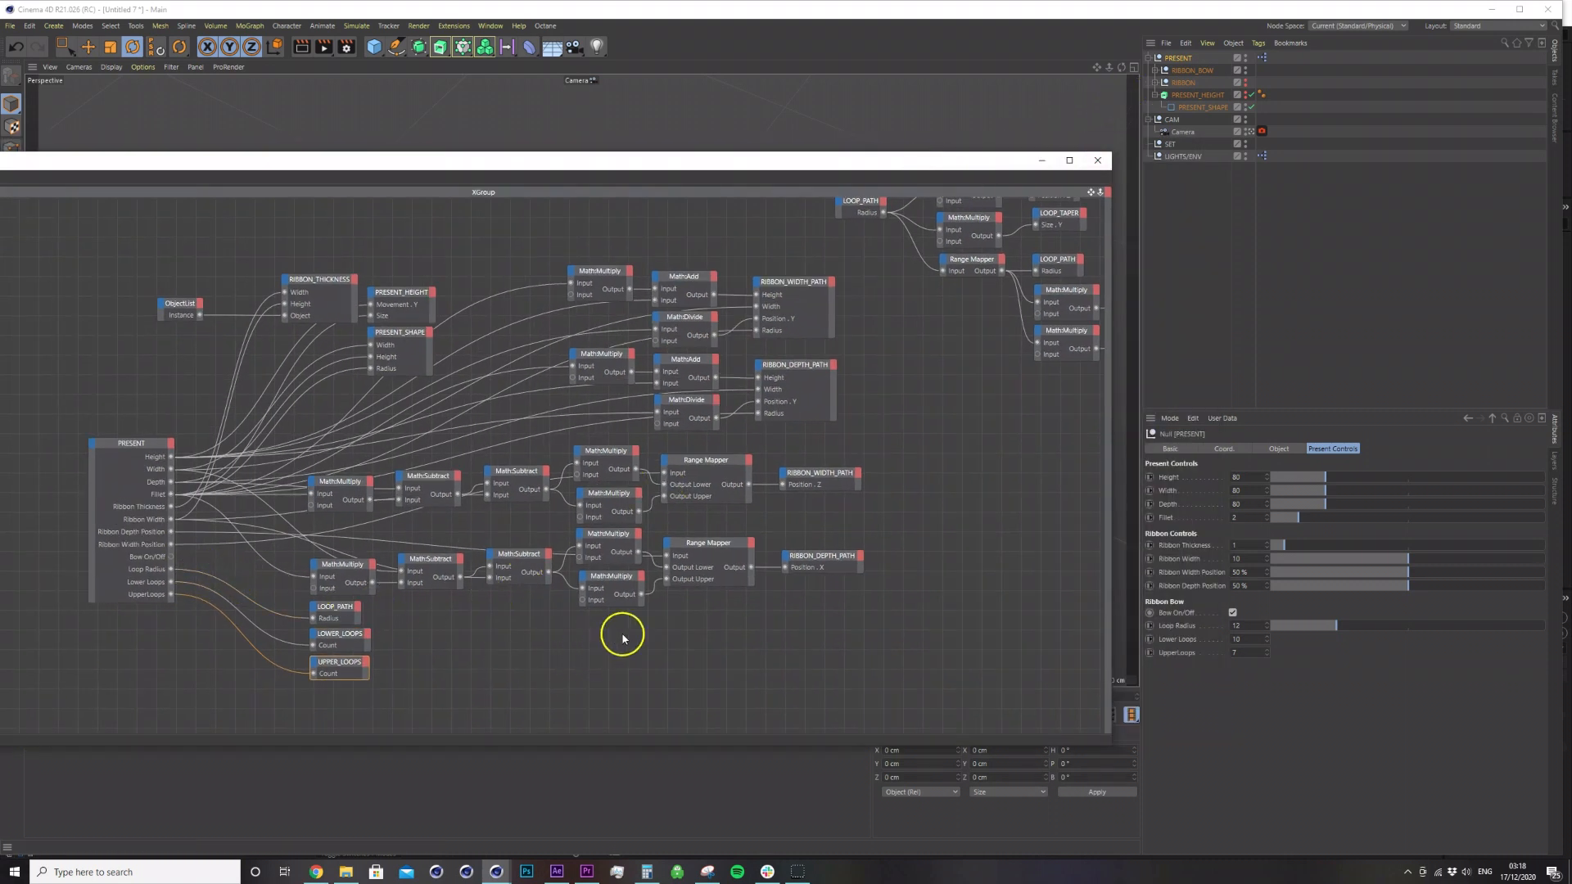
{"action": "left_click", "coordinate": [1152, 83]}
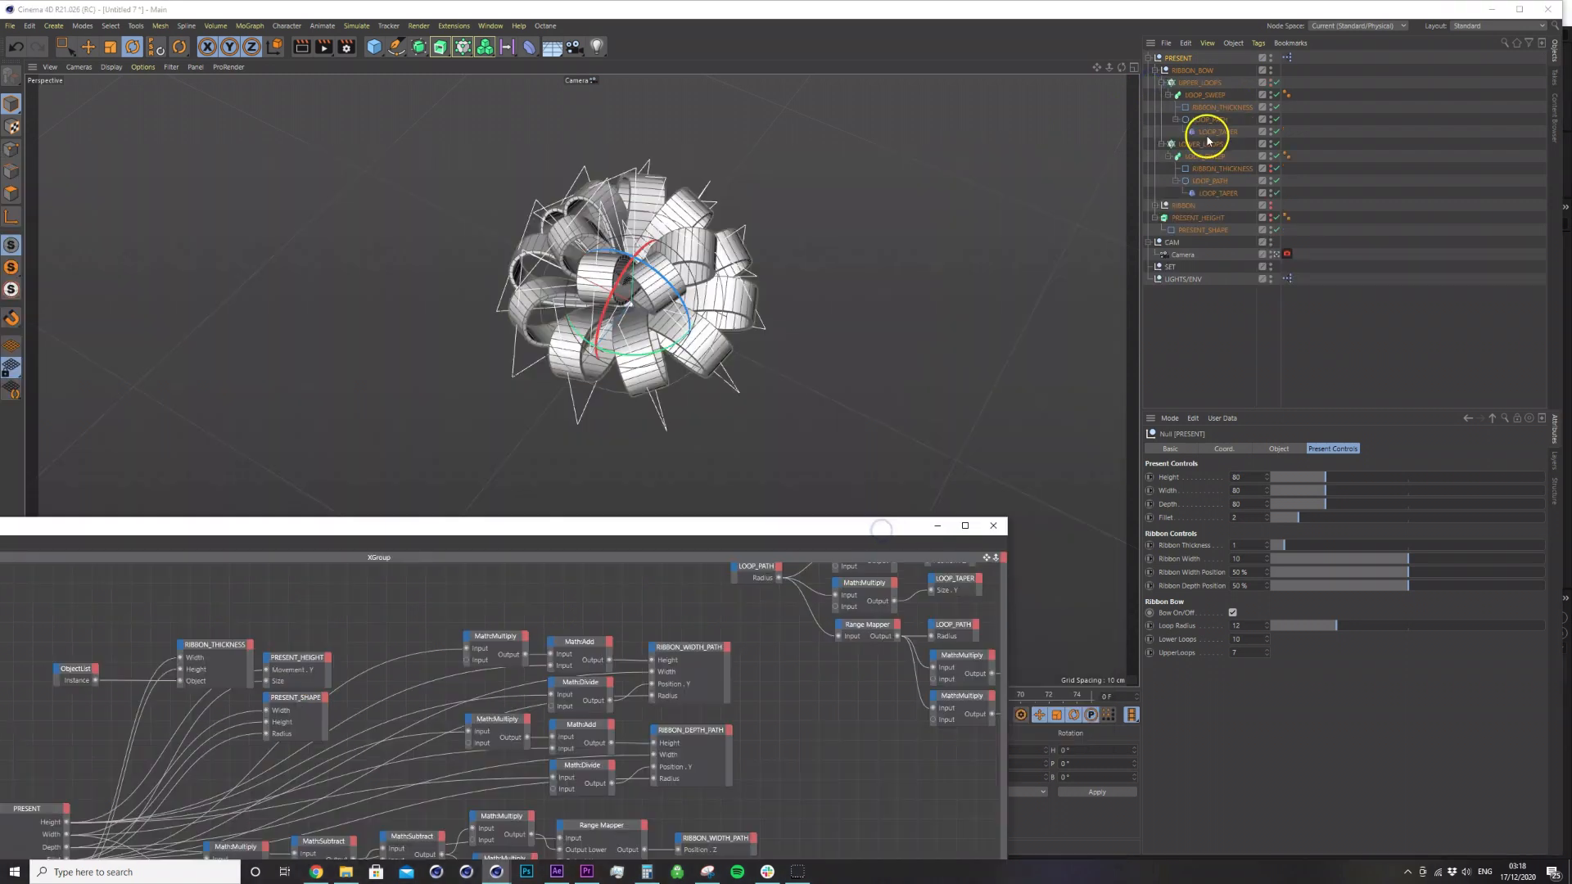
{"action": "left_click", "coordinate": [1209, 120]}
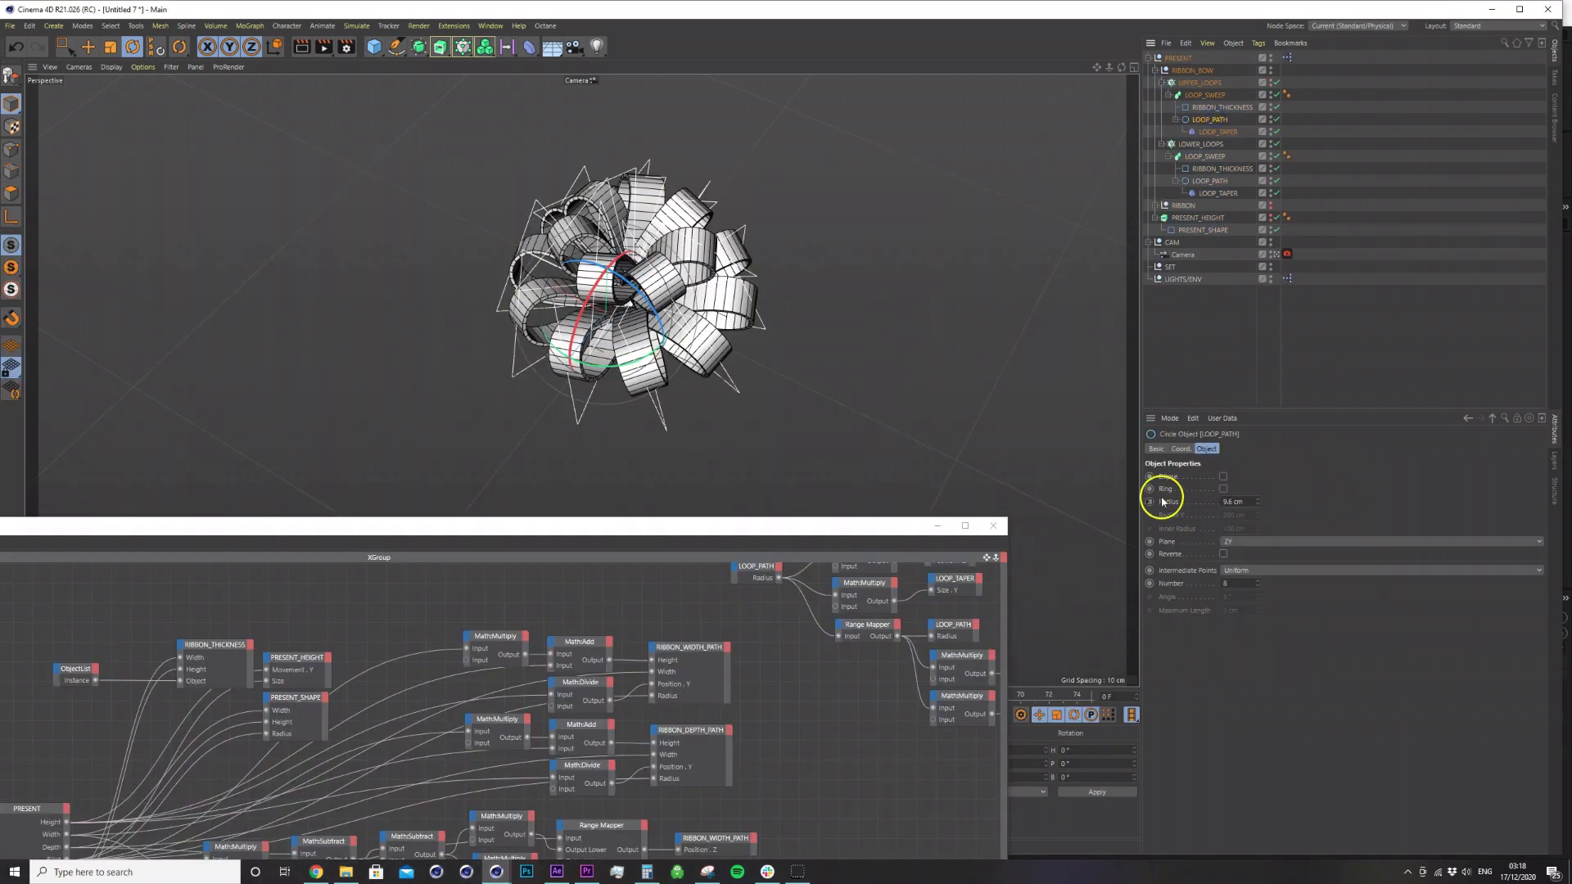
{"action": "left_click", "coordinate": [1155, 450]}
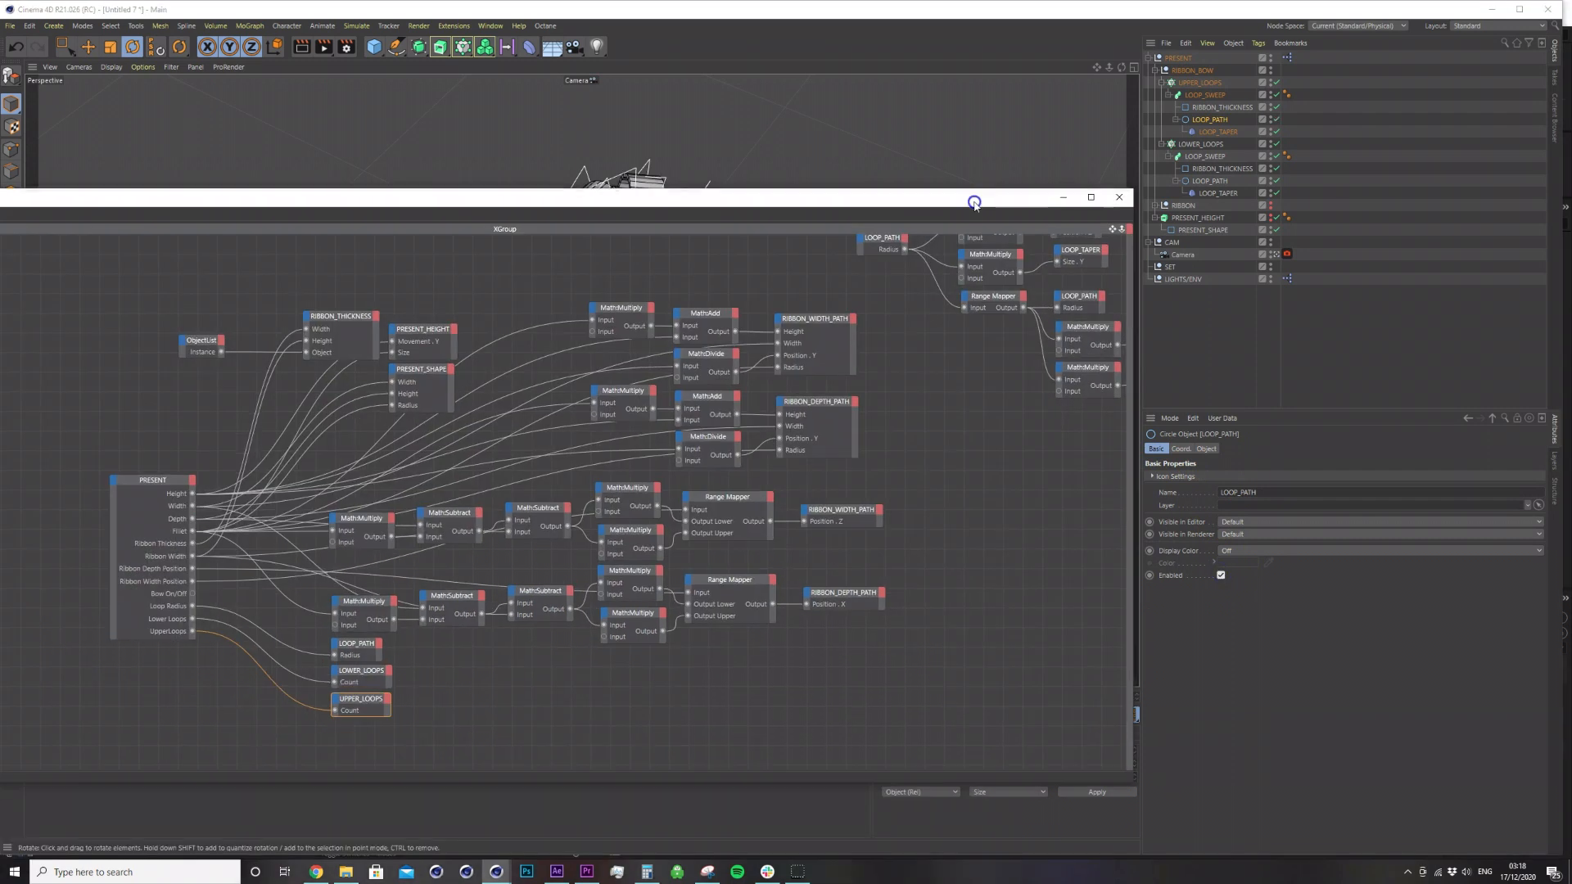
{"action": "left_click_drag", "start_coordinate": [975, 203], "coordinate": [993, 201]}
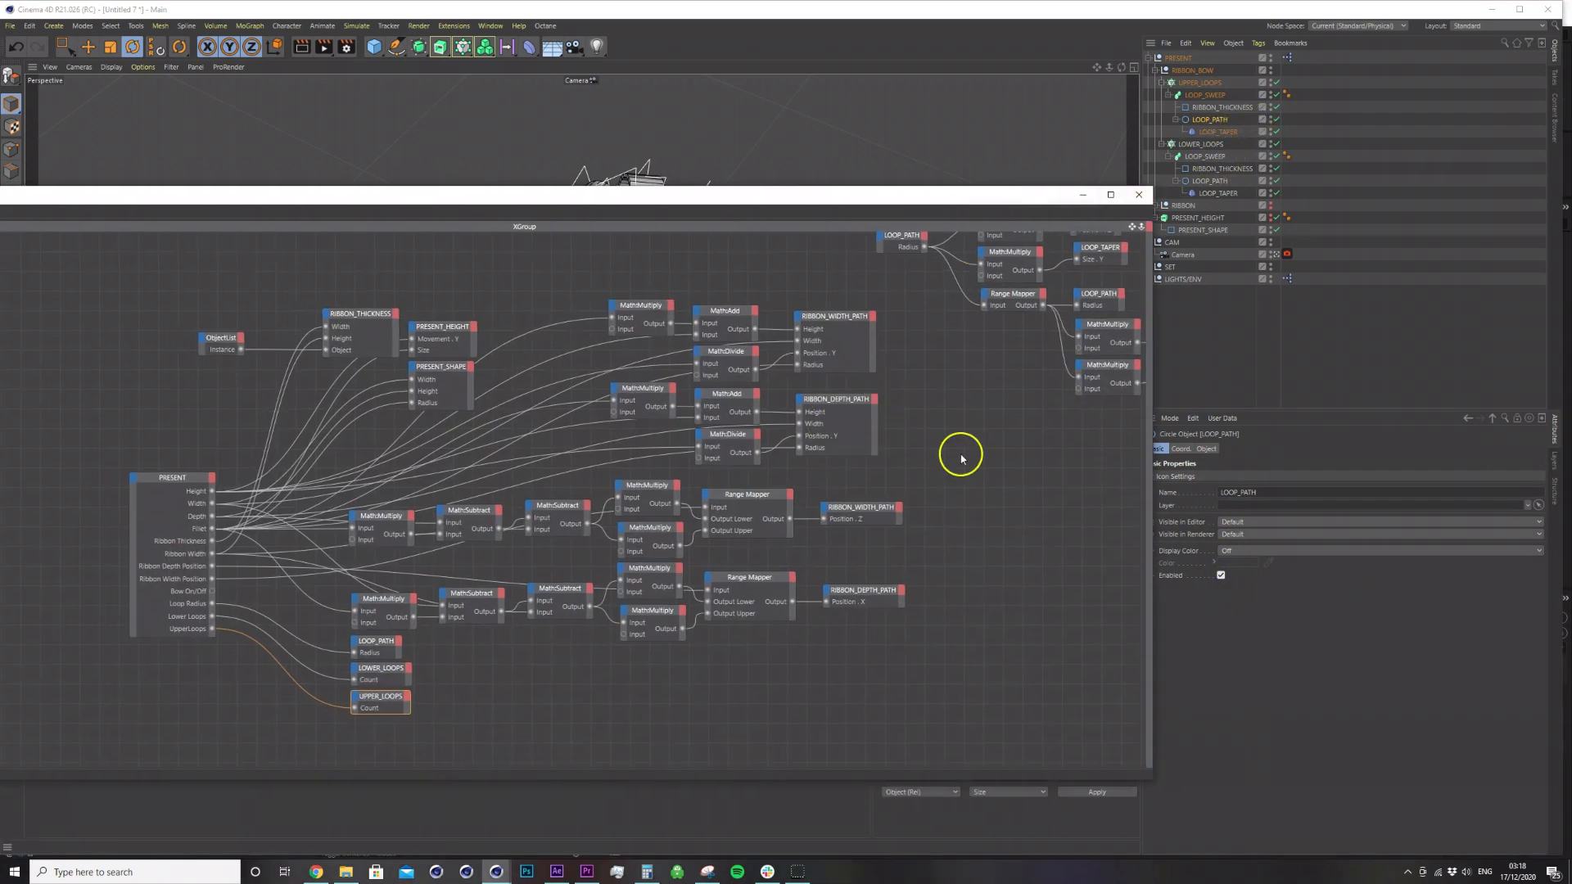
{"action": "left_click", "coordinate": [355, 643]}
{"action": "left_click", "coordinate": [458, 681]}
{"action": "left_click", "coordinate": [379, 637]}
Duplicate the LOOP_PATH node, reference the other LOOP_PATH object in the copy and remove its Radius input.
{"action": "left_click_drag", "start_coordinate": [379, 645], "coordinate": [378, 686], "text": "ctrl"}
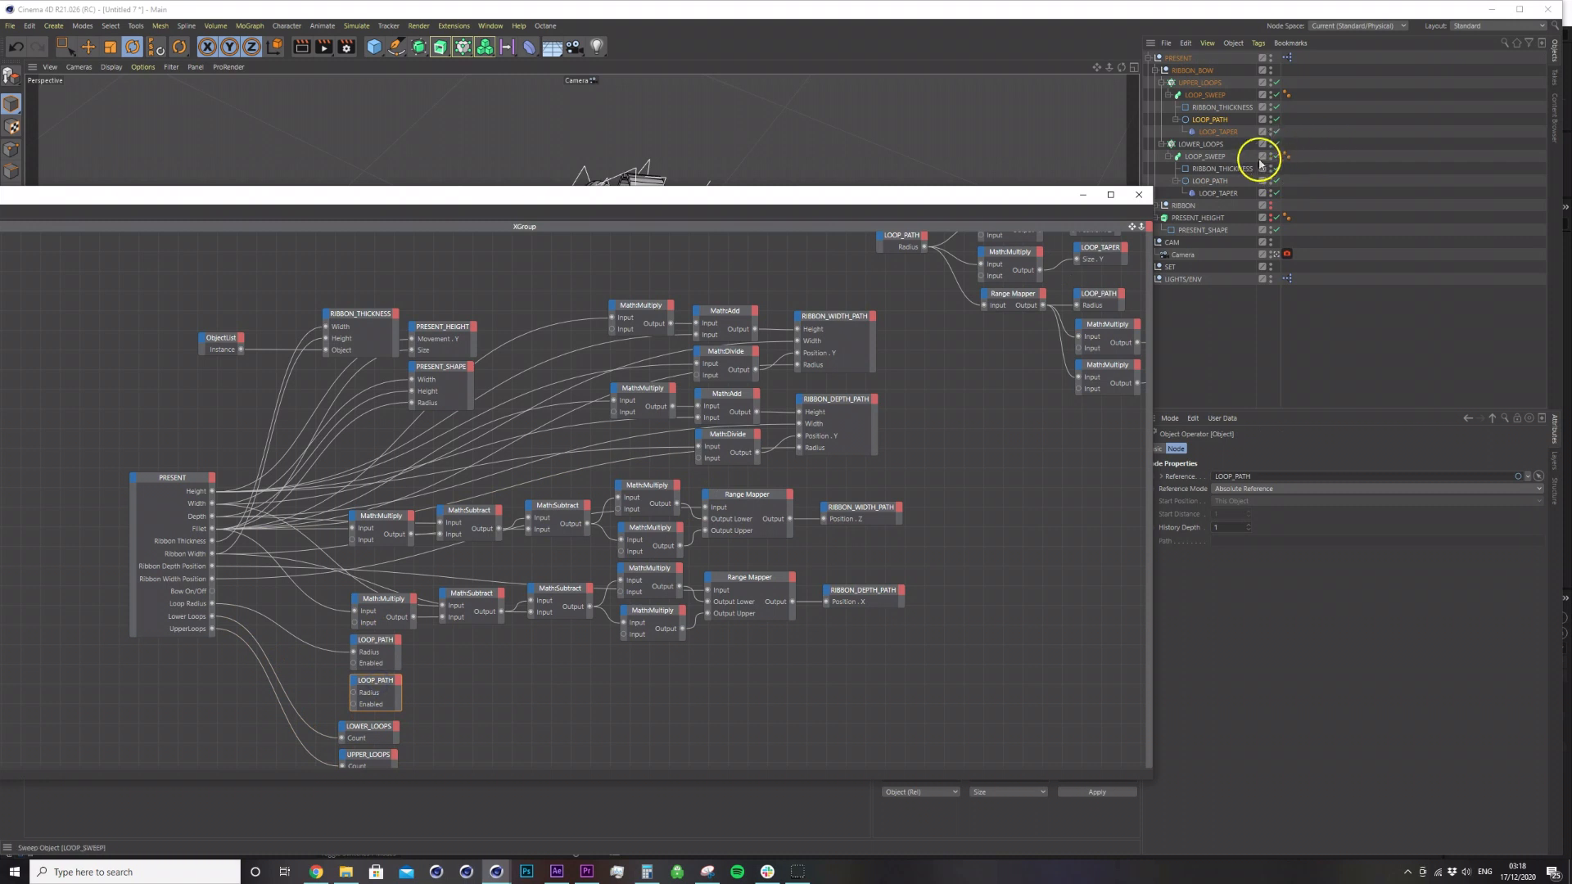
{"action": "left_click", "coordinate": [1203, 185]}
{"action": "left_click", "coordinate": [374, 694]}
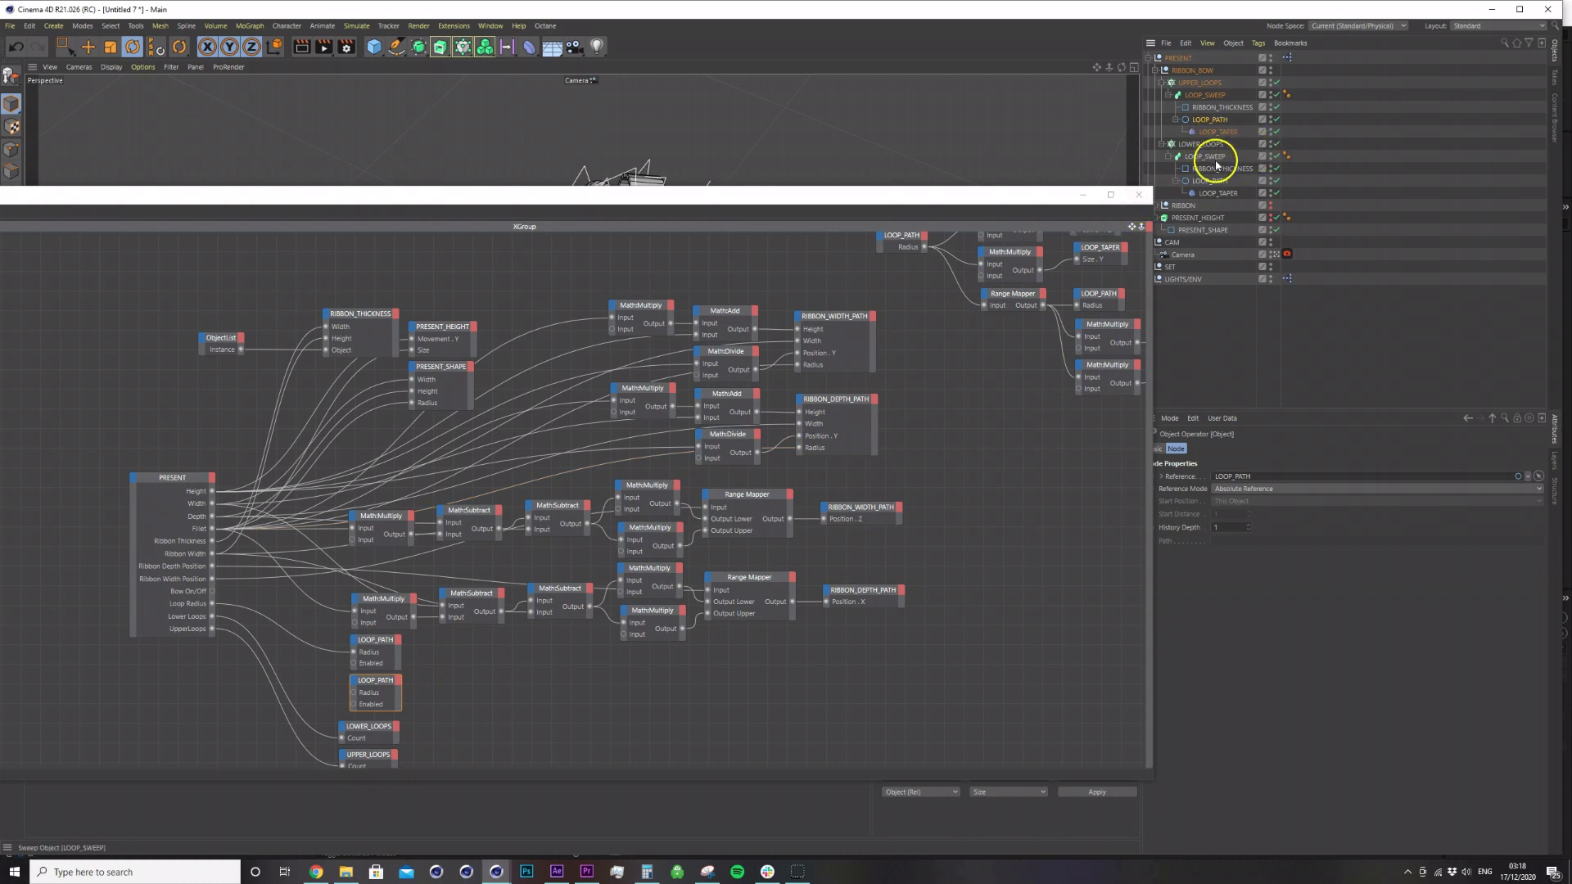
{"action": "left_click", "coordinate": [378, 691]}
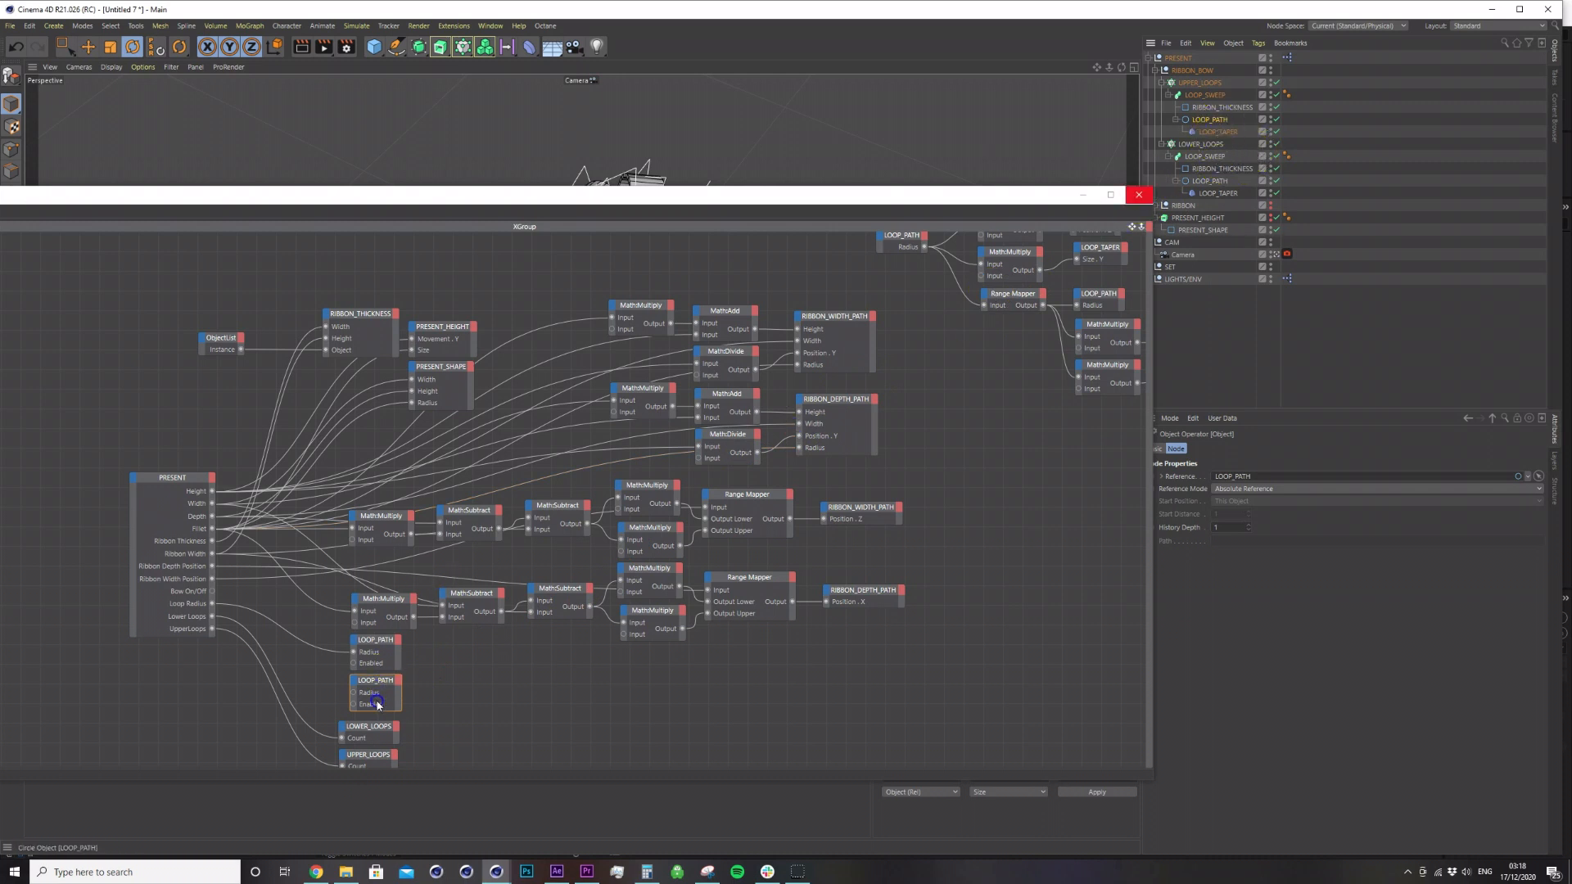
{"action": "right_click", "coordinate": [373, 692]}
{"action": "left_click", "coordinate": [407, 739]}
{"action": "double_click", "coordinate": [381, 683]}
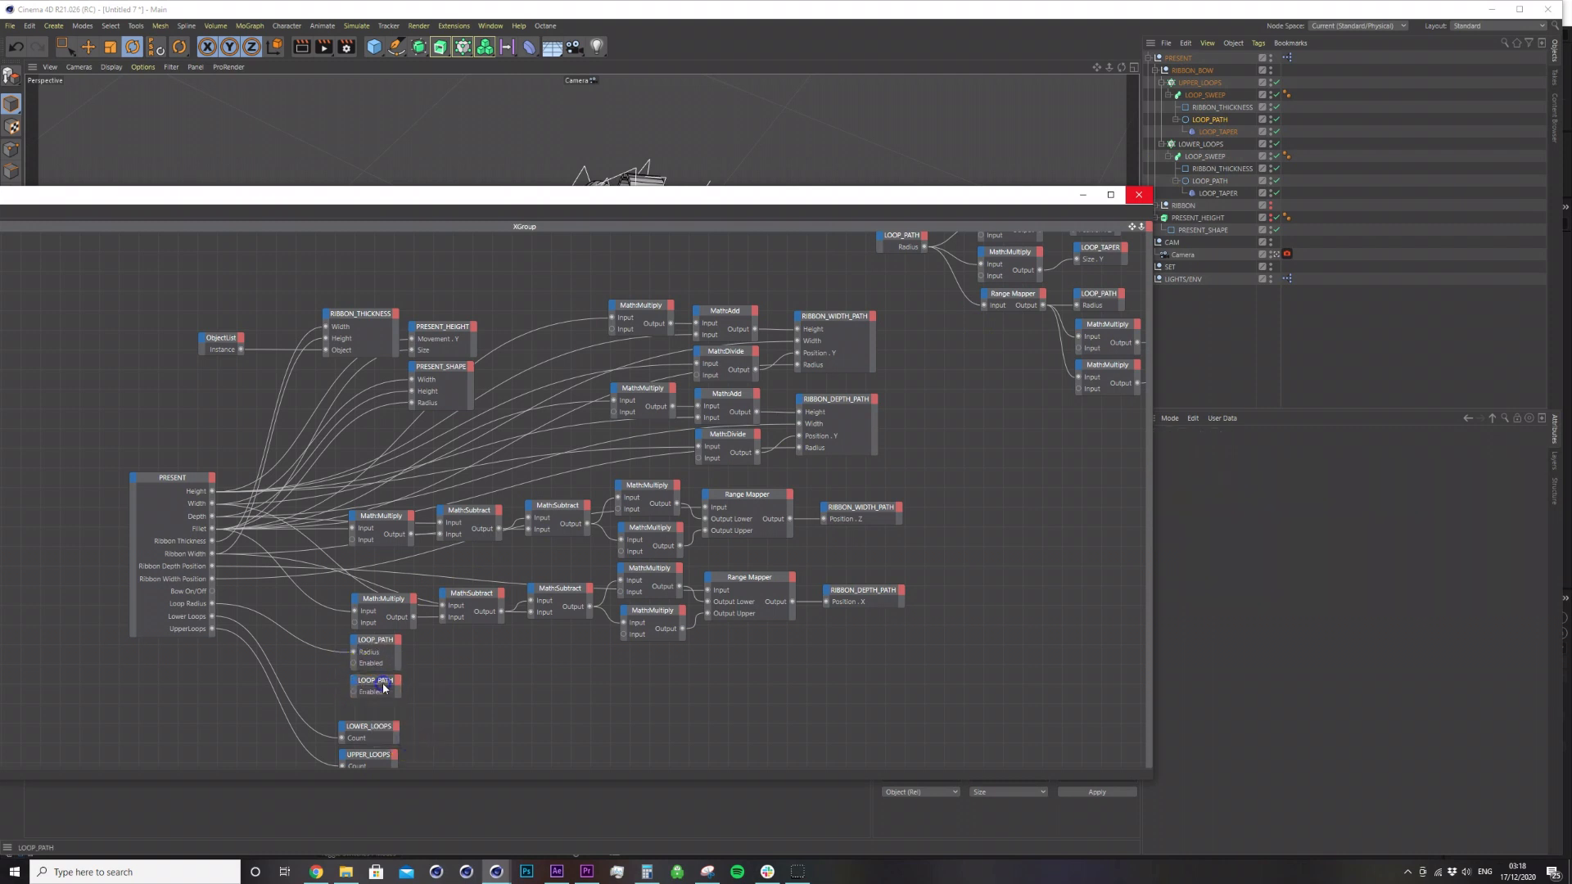
Drive the Enabled inputs of both LOOP_PATH nodes from Bow On/Off and close the XPresso Editor.
{"action": "left_click_drag", "start_coordinate": [213, 591], "coordinate": [345, 664]}
{"action": "left_click_drag", "start_coordinate": [212, 590], "coordinate": [351, 693]}
{"action": "left_click", "coordinate": [1138, 195]}
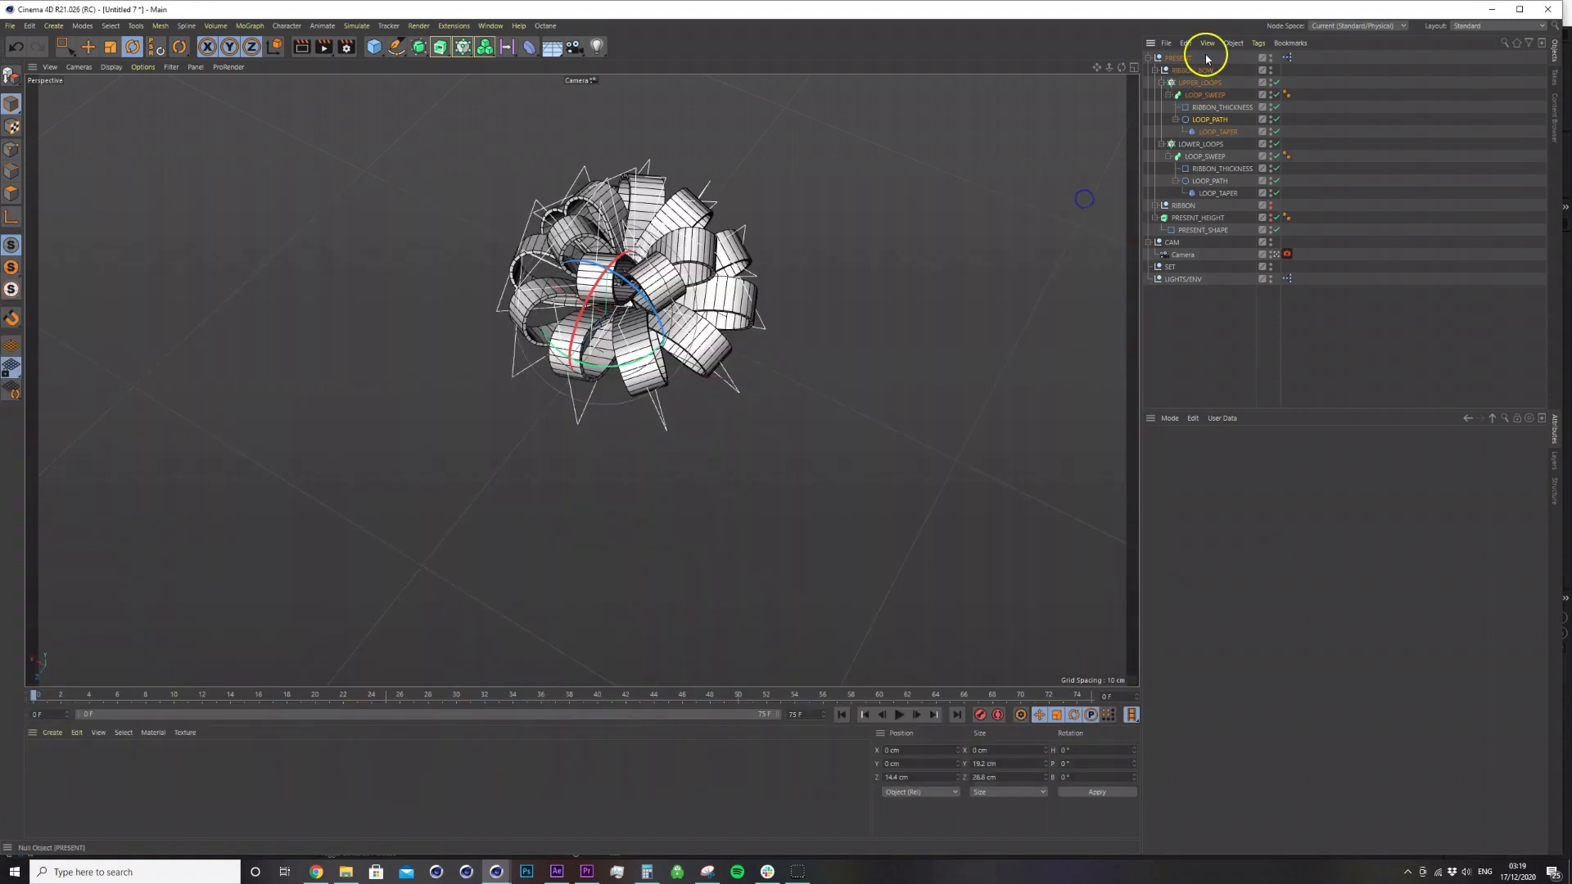
Test the Bow On/Off control on PRESENT by switching the bow off and on again.
{"action": "left_click", "coordinate": [1179, 57]}
{"action": "left_click", "coordinate": [1232, 726]}
{"action": "left_click", "coordinate": [1232, 726]}
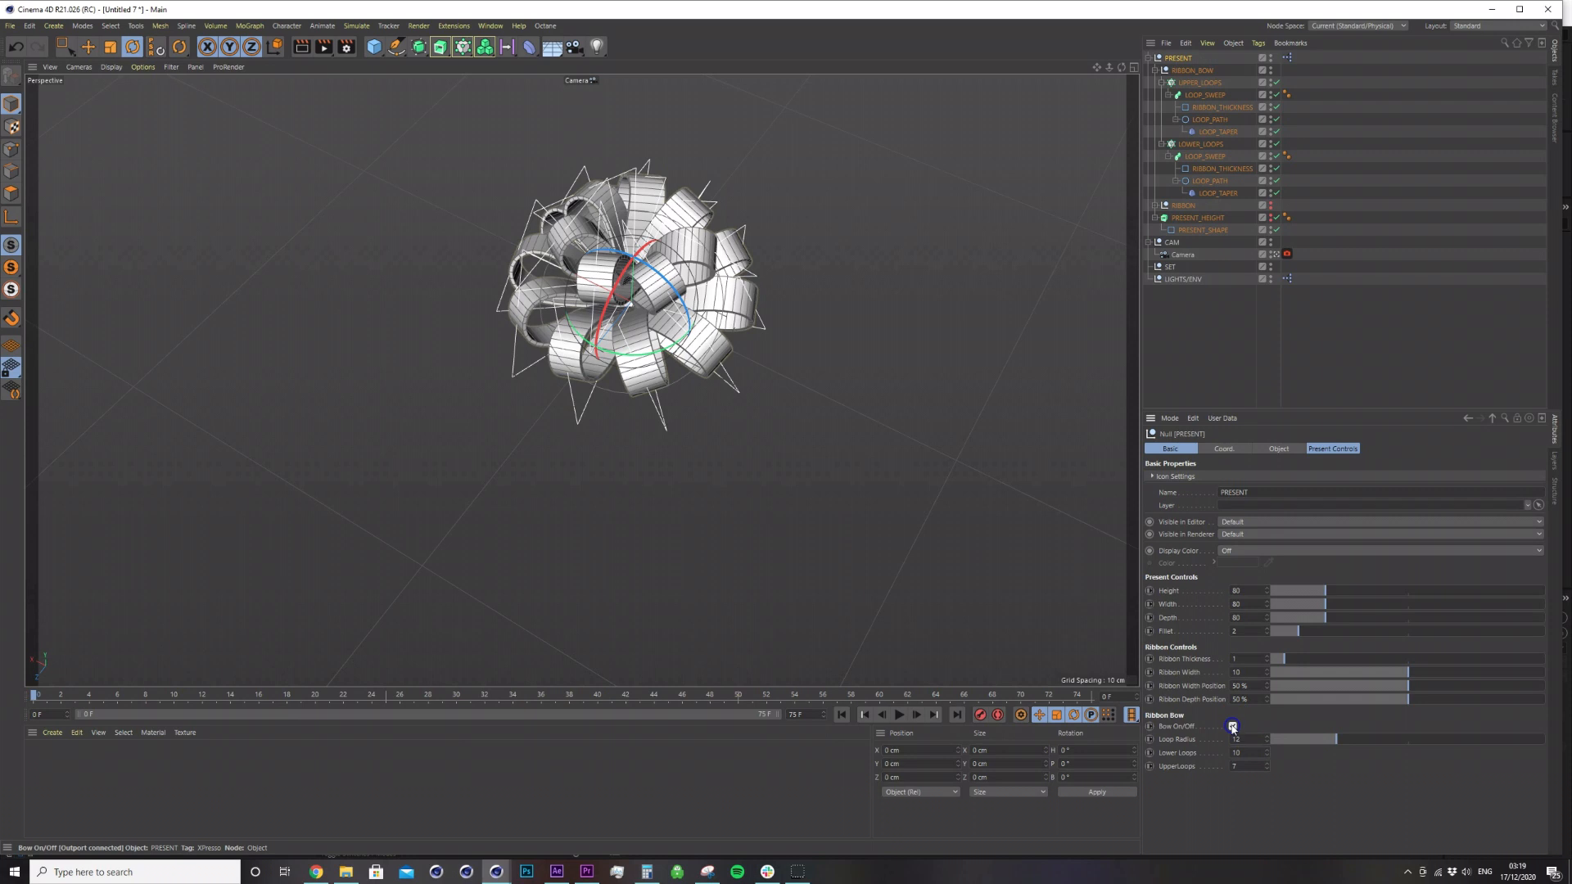
{"action": "left_click", "coordinate": [1344, 313]}
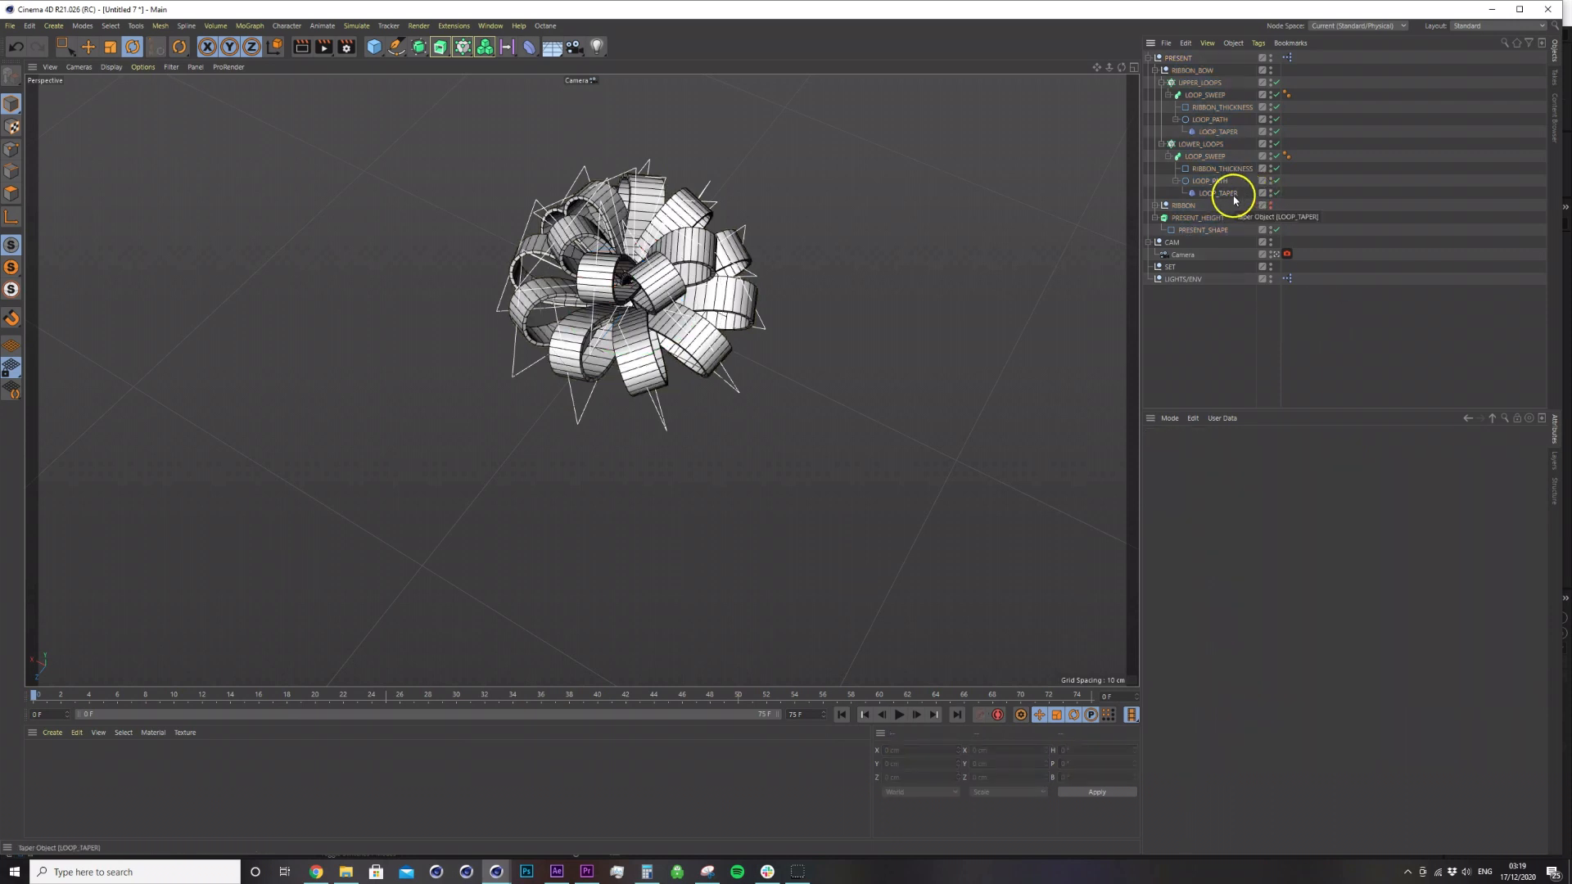
Set Visible in Editor to Off for both LOOP_TAPER deformers.
{"action": "left_click", "coordinate": [1234, 193]}
{"action": "left_click", "coordinate": [1232, 131], "text": "ctrl"}
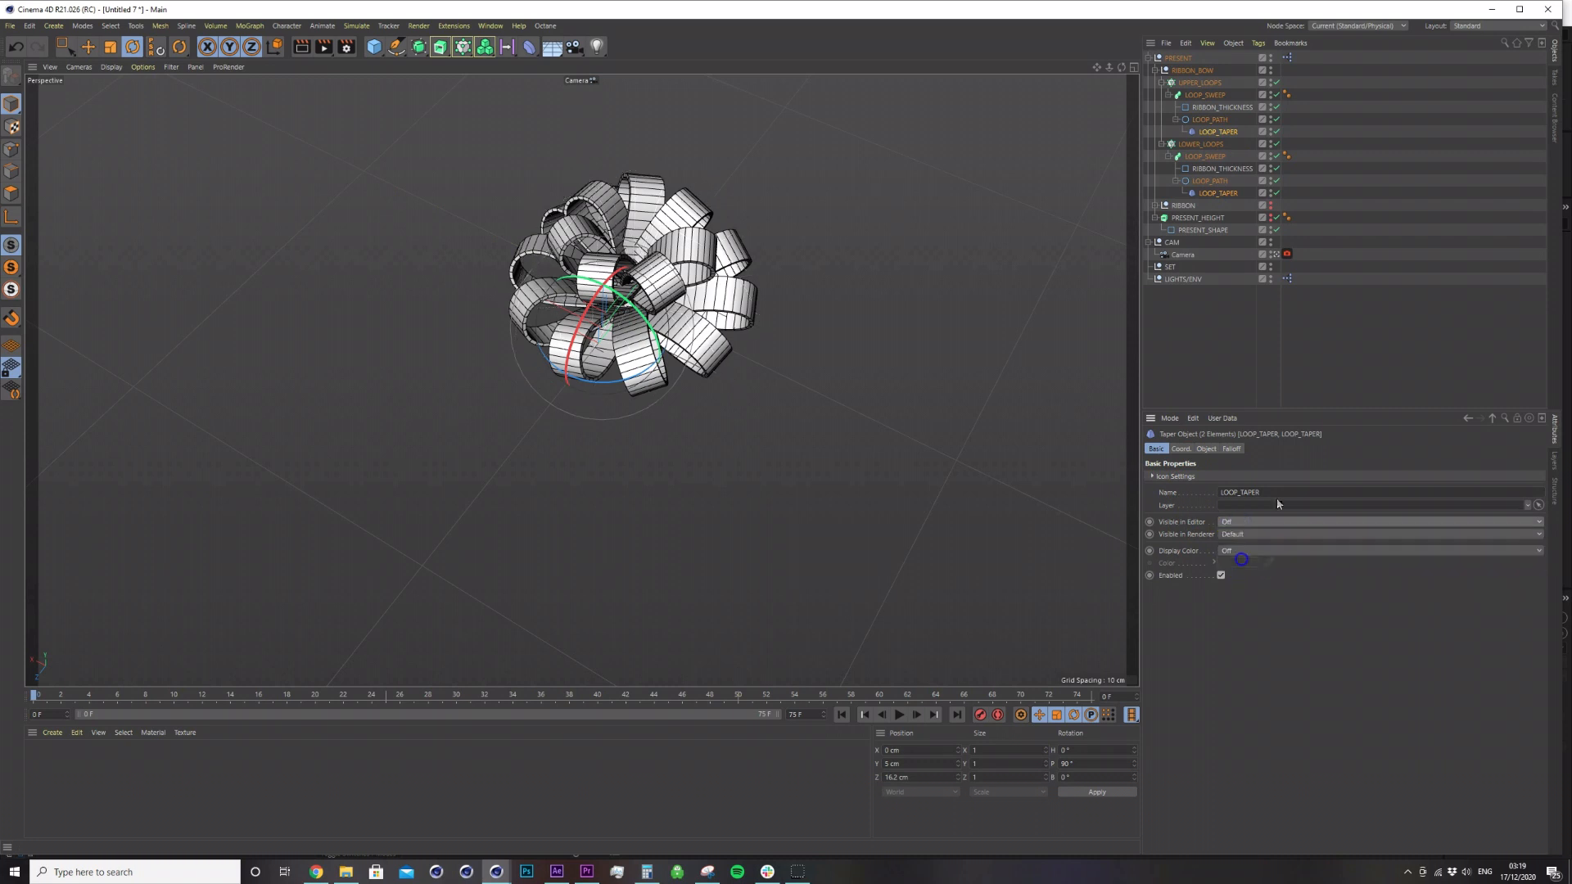
{"action": "left_click", "coordinate": [1367, 294]}
{"action": "left_click_drag", "start_coordinate": [709, 340], "coordinate": [668, 361]}
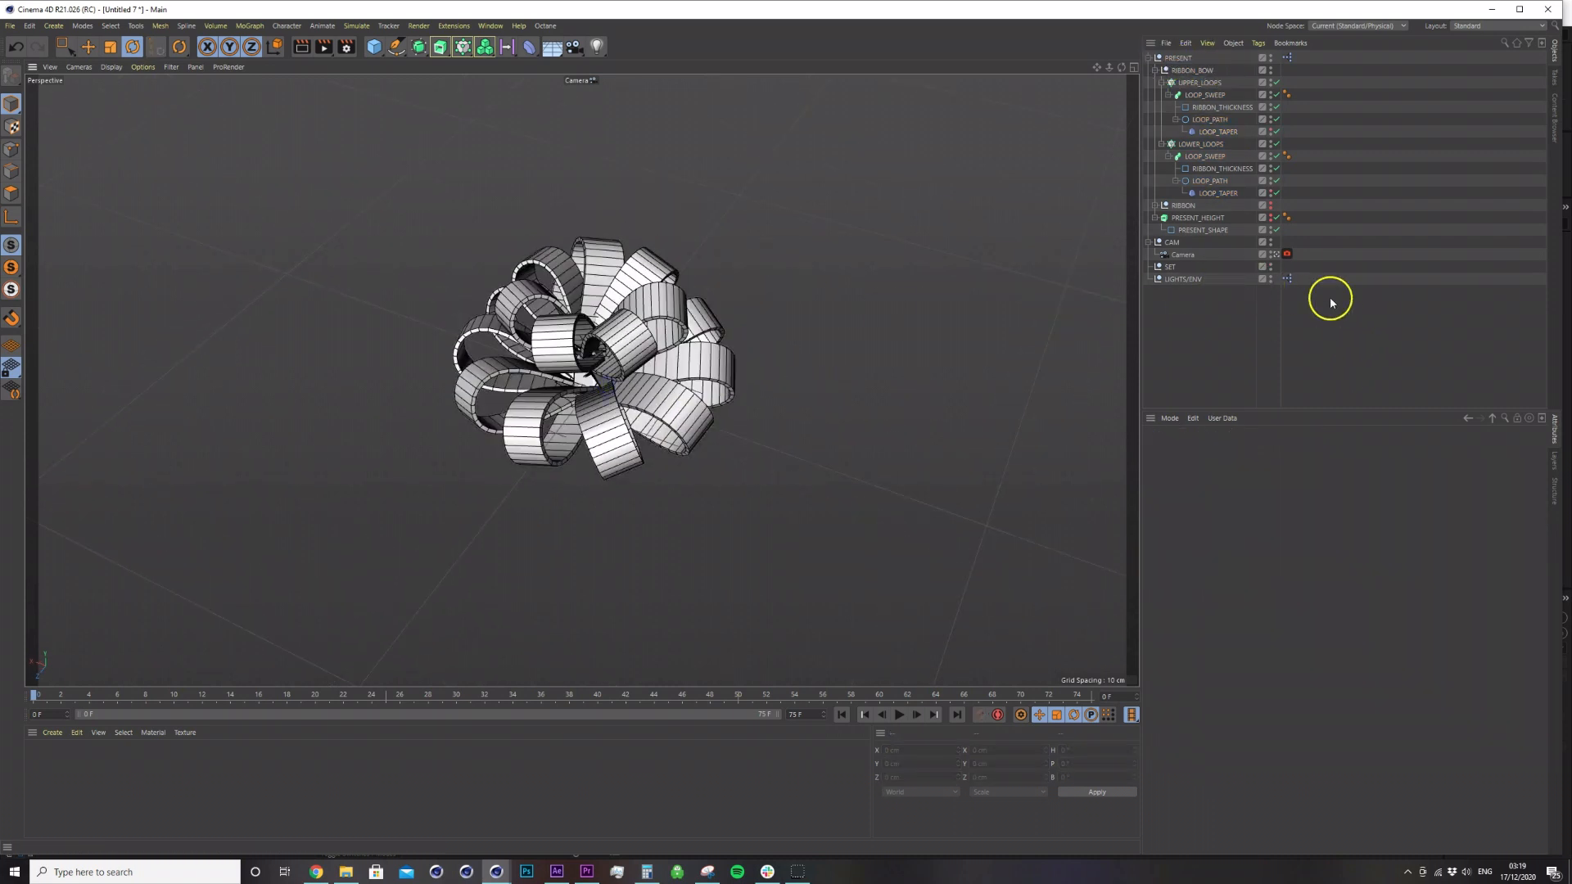
Show RIBBON and PRESENT_HEIGHT again in the viewport.
{"action": "left_click", "coordinate": [1270, 207], "text": "alt"}
{"action": "left_click", "coordinate": [1270, 218], "text": "alt"}
{"action": "left_click", "coordinate": [1359, 259]}
{"action": "middle_click_drag", "start_coordinate": [822, 358], "coordinate": [783, 430], "text": "alt"}
In the Front view, move only RIBBON_BOW's axis down to Y -3 cm at the base of the bow, then return to the perspective view.
{"action": "left_click", "coordinate": [1314, 171]}
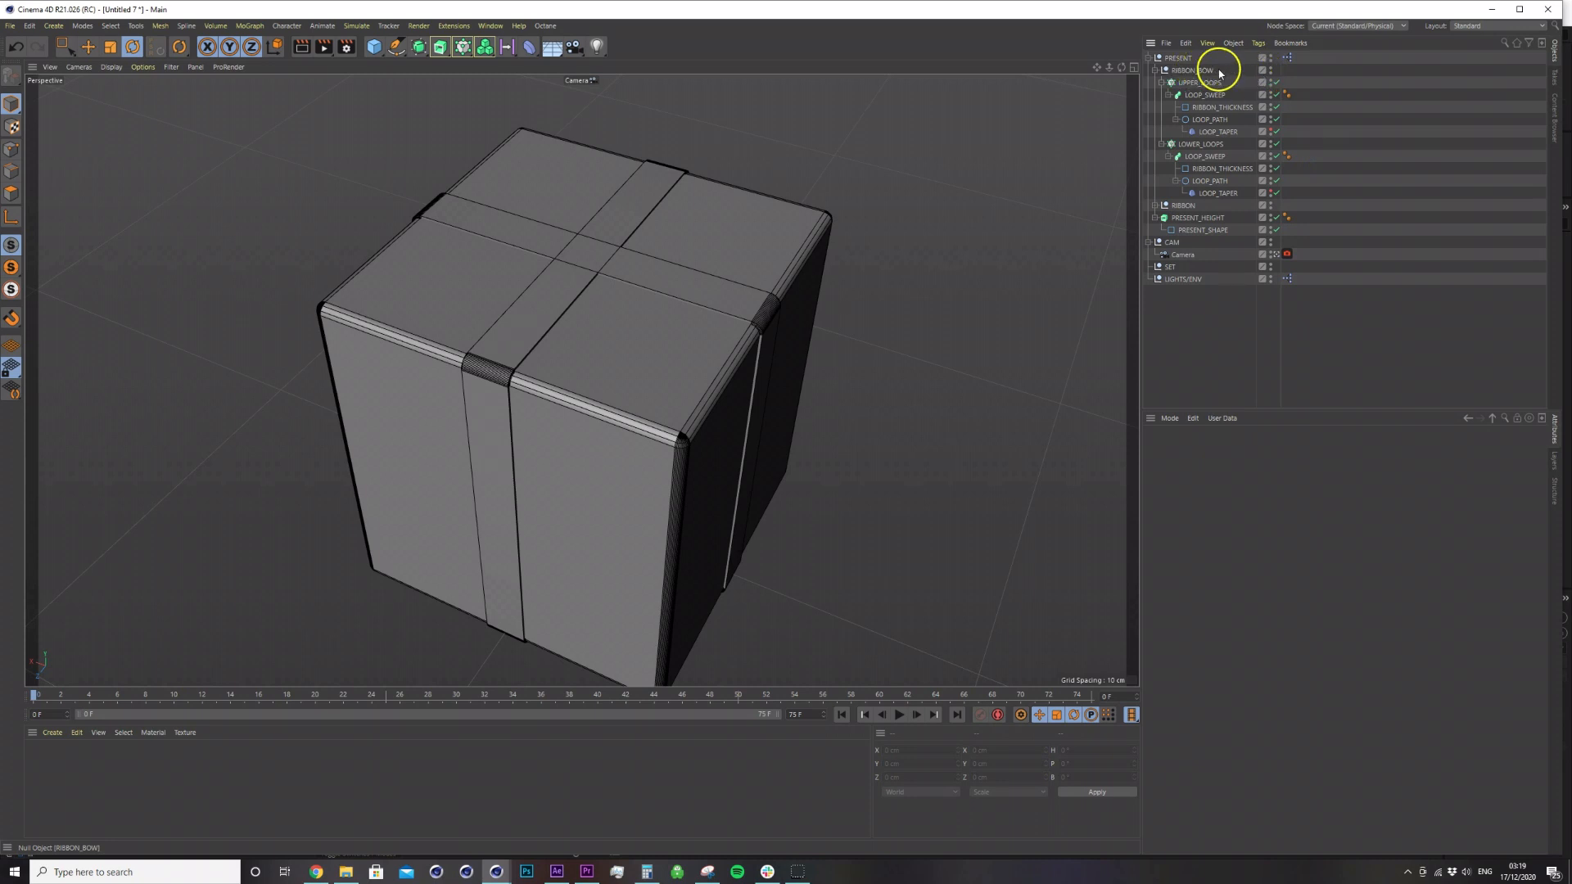
{"action": "middle_click", "coordinate": [809, 480]}
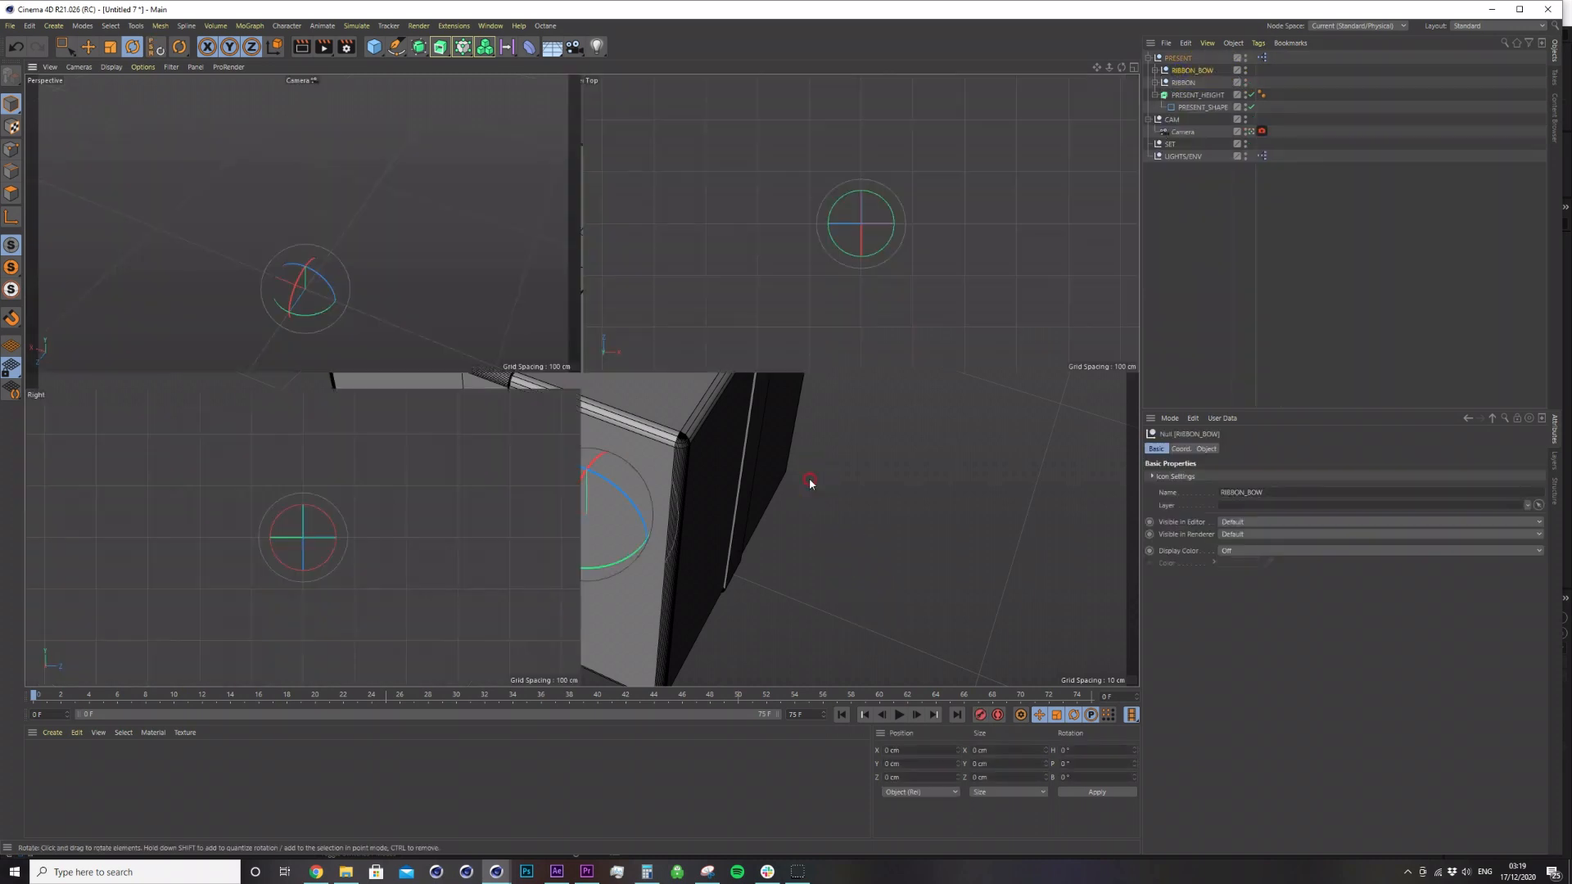
{"action": "middle_click", "coordinate": [996, 554]}
{"action": "middle_click_drag", "start_coordinate": [727, 396], "coordinate": [825, 581], "text": "alt"}
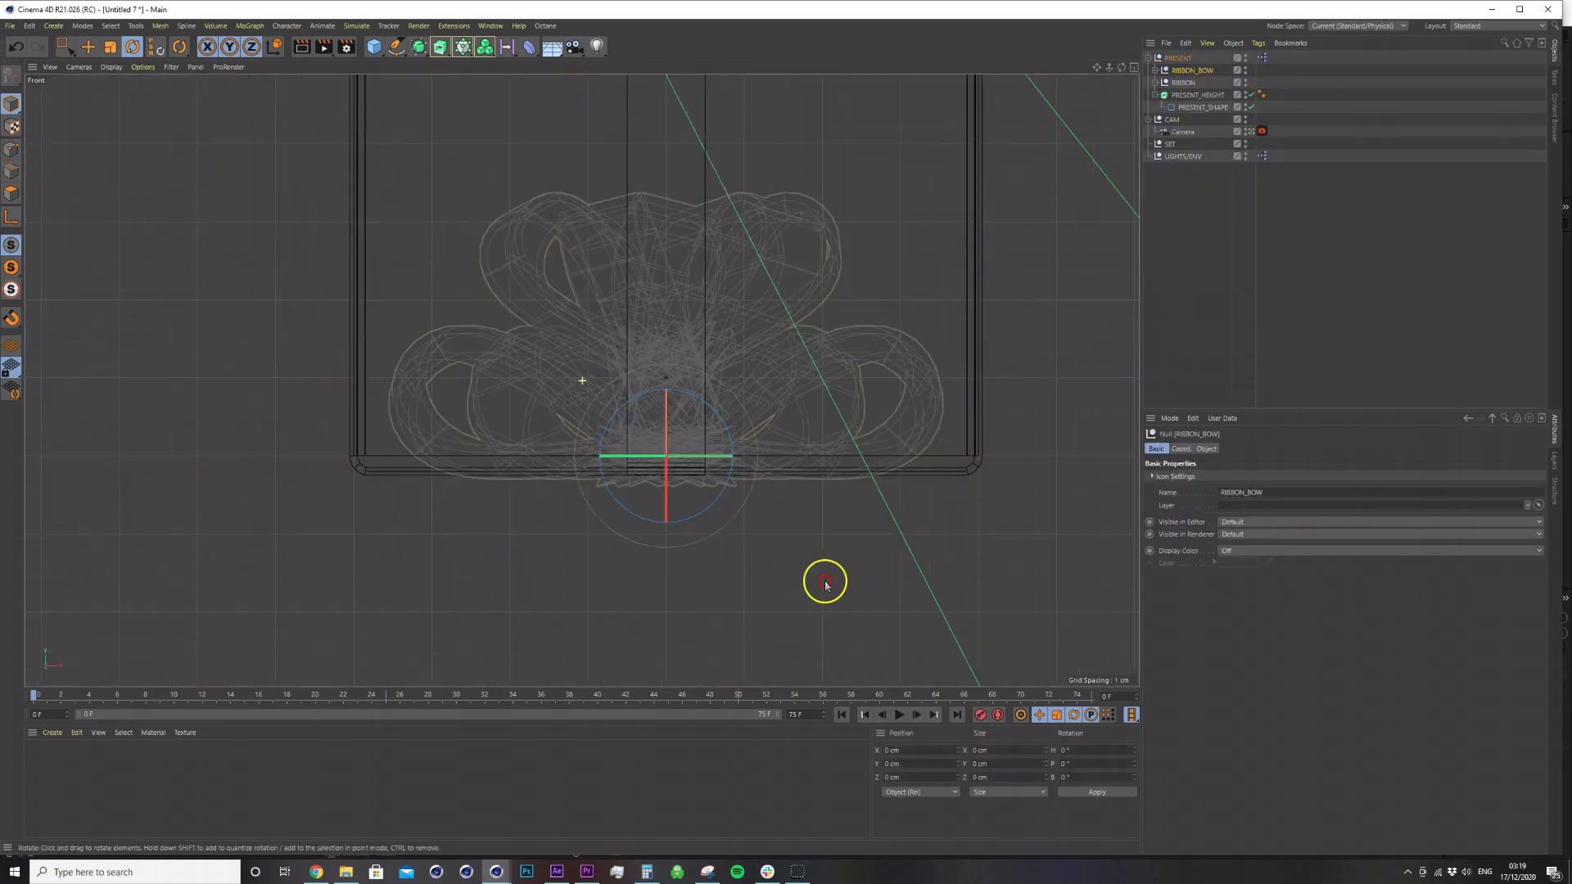
{"action": "right_click_drag", "start_coordinate": [652, 481], "coordinate": [678, 449], "text": "alt"}
{"action": "key", "text": "l"}
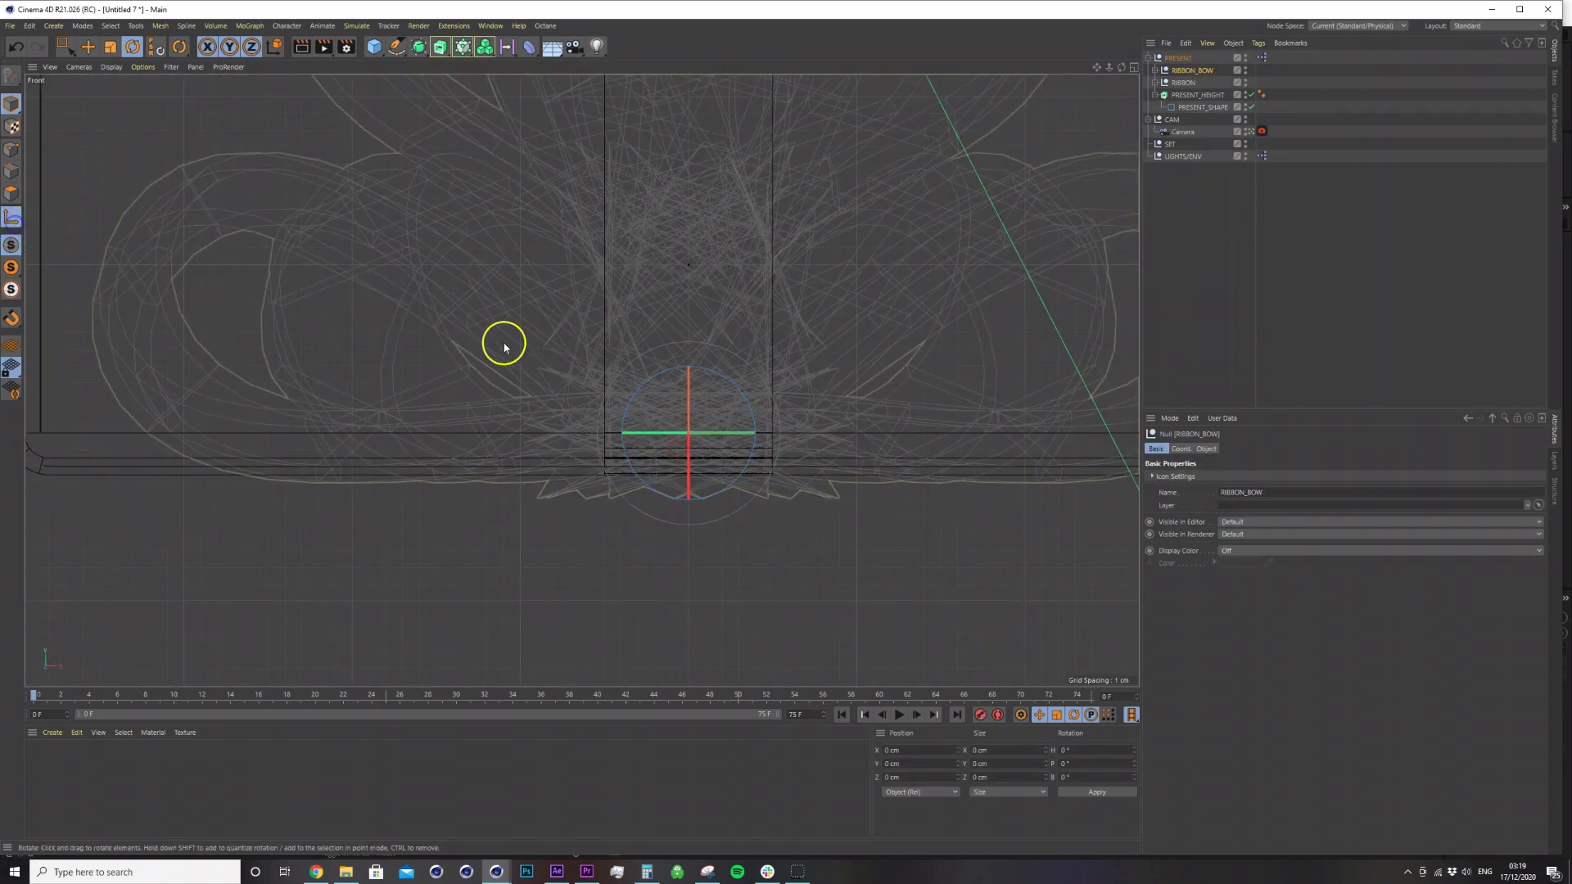
{"action": "key", "text": "e"}
{"action": "left_click_drag", "start_coordinate": [689, 328], "coordinate": [745, 424]}
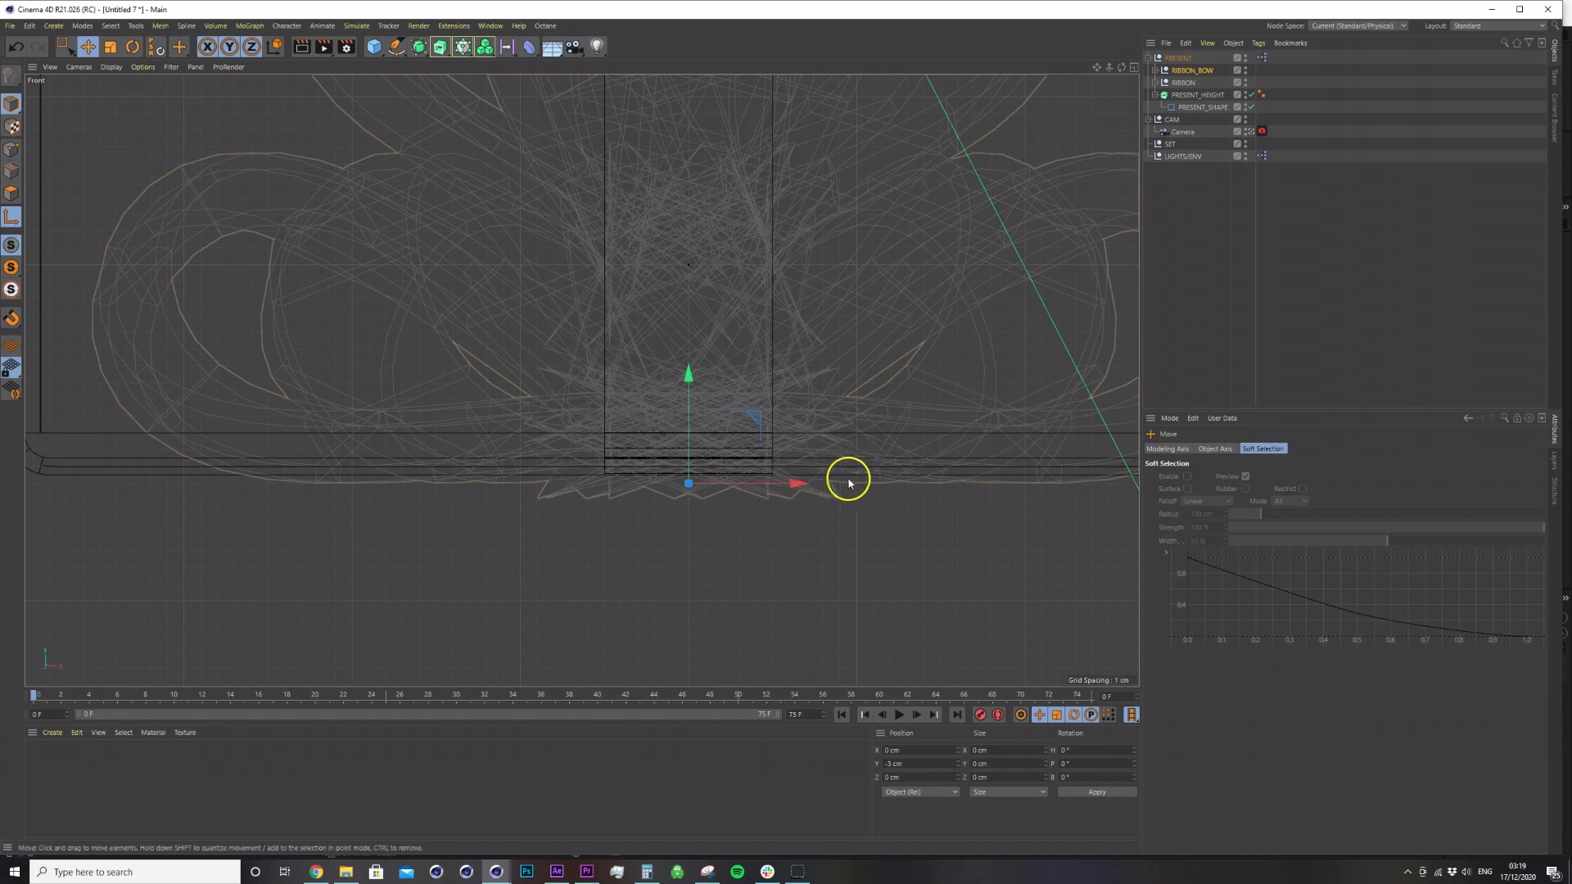
{"action": "middle_click", "coordinate": [719, 491]}
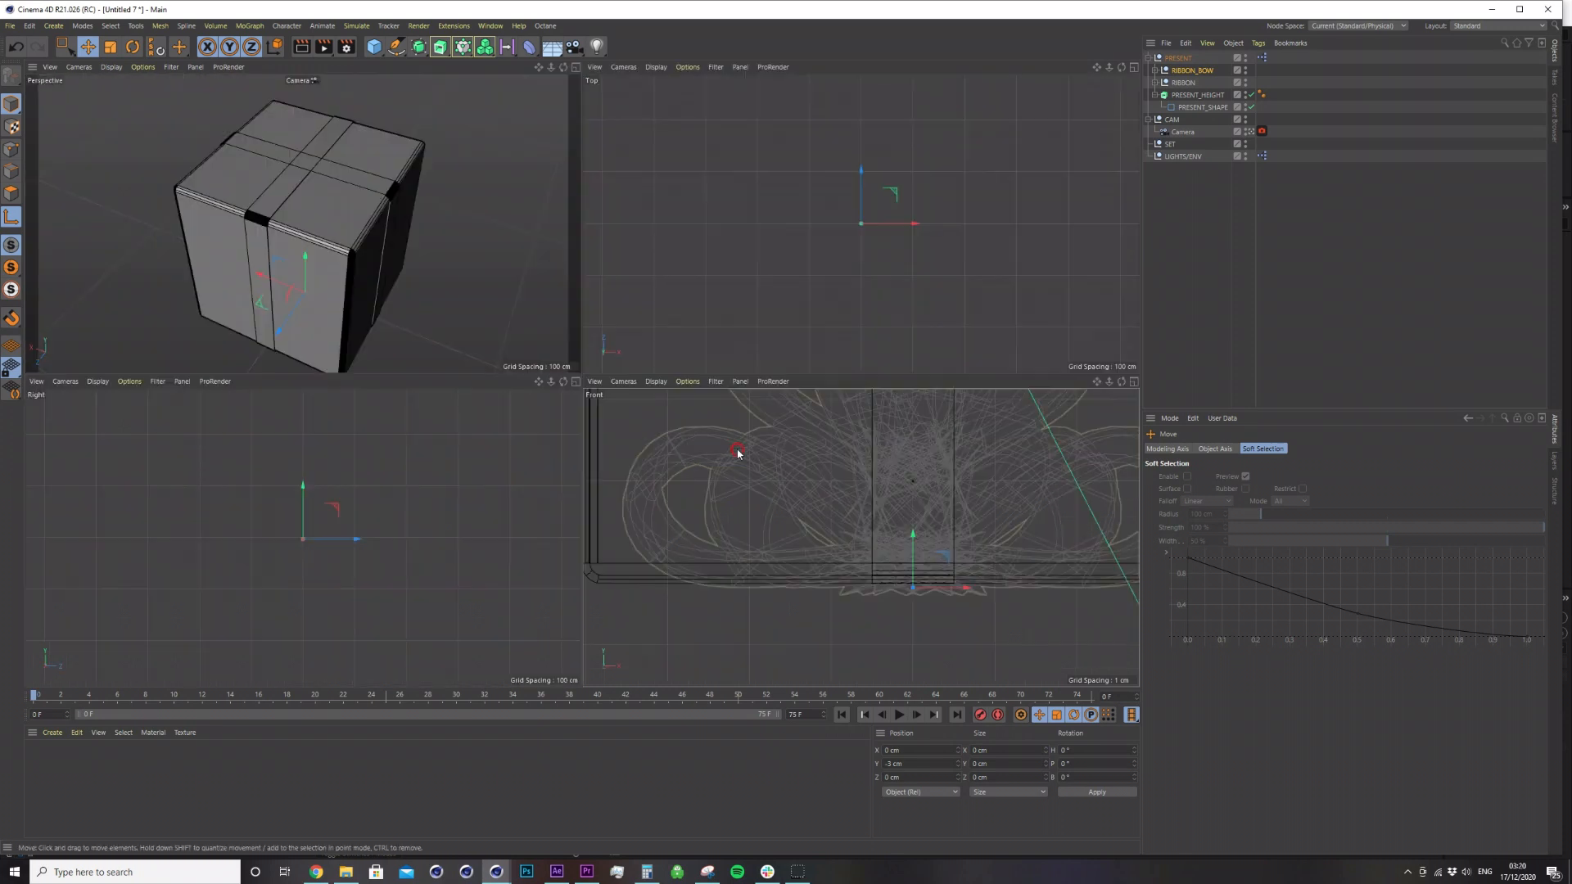
{"action": "middle_click", "coordinate": [401, 306]}
Open PRESENT's XPresso setup and add RIBBON_BOW as a node beside the ribbon path nodes.
{"action": "double_click", "coordinate": [1262, 57]}
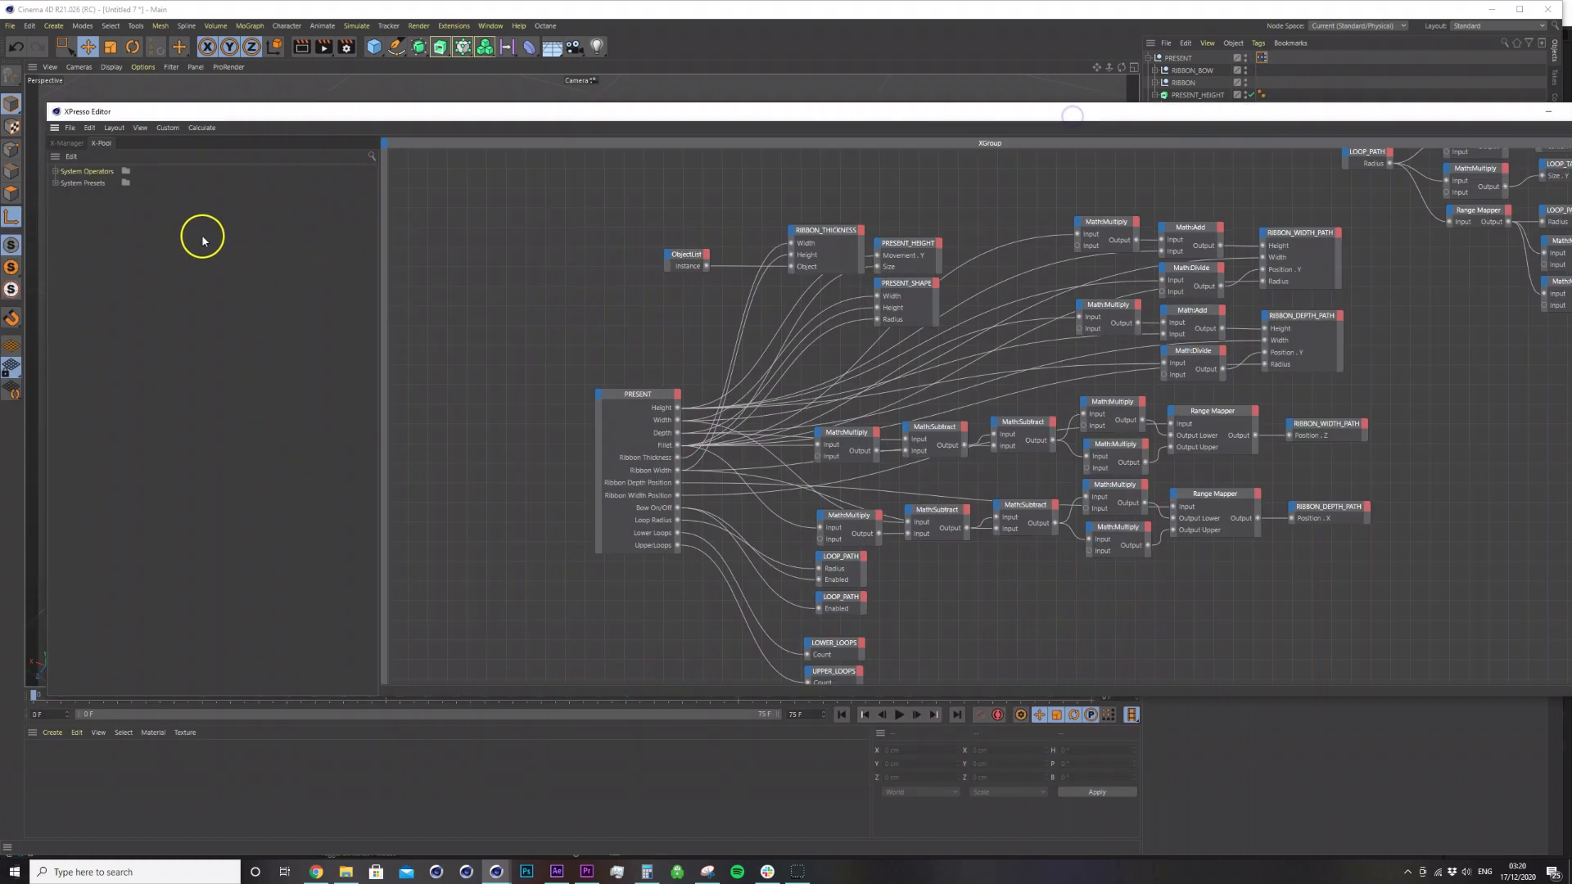
{"action": "left_click", "coordinate": [14, 221]}
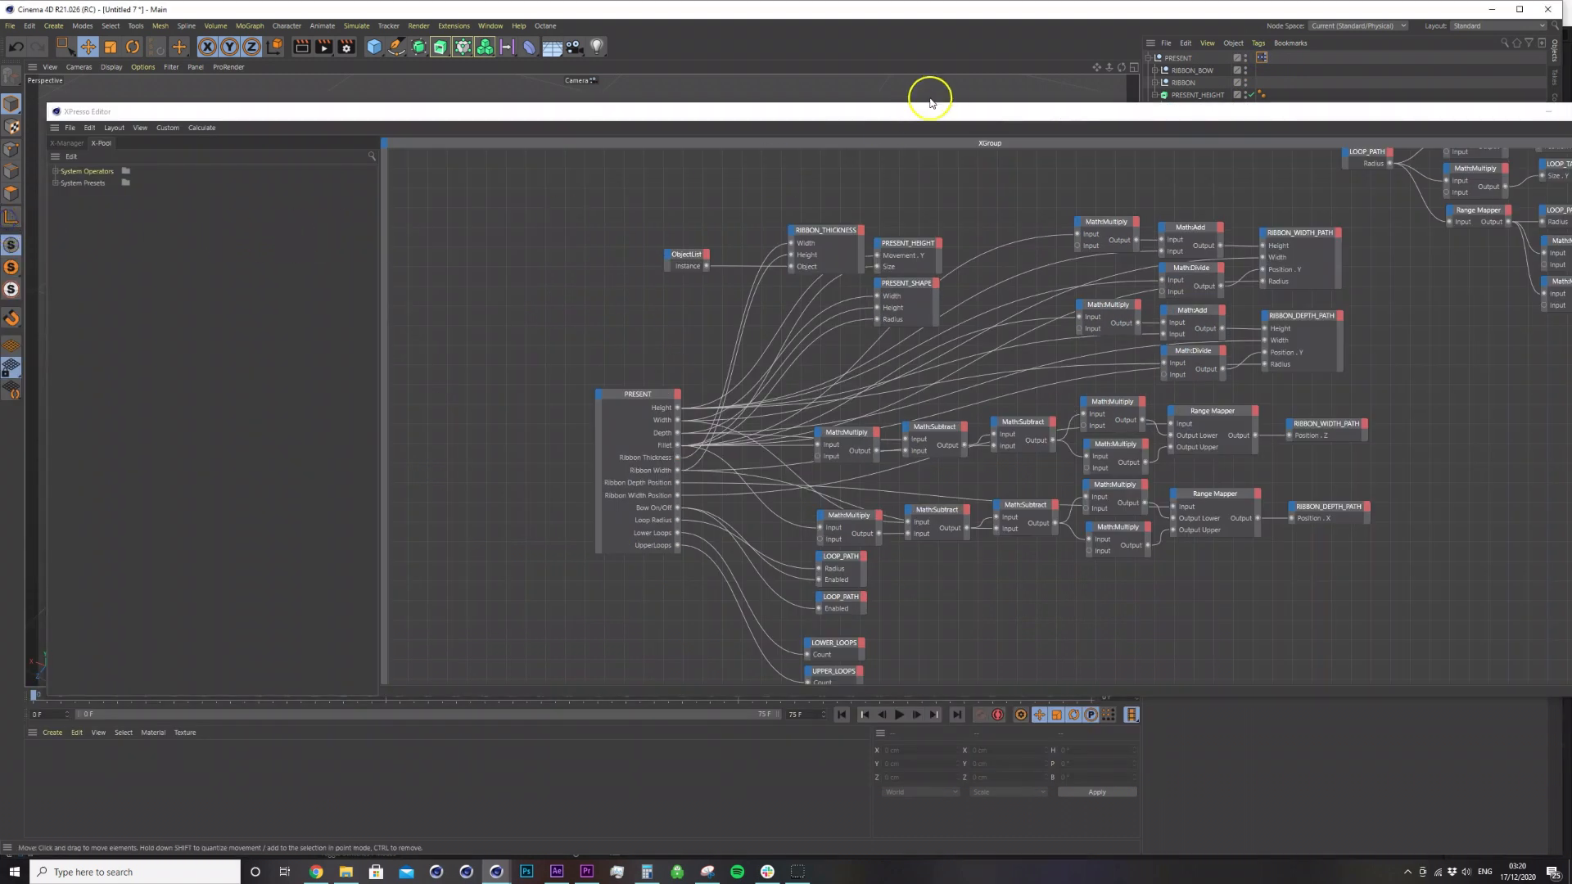
{"action": "left_click_drag", "start_coordinate": [949, 117], "coordinate": [447, 131]}
{"action": "left_click_drag", "start_coordinate": [945, 485], "coordinate": [946, 485]}
Give RIBBON_BOW Position X, Y and Z inputs, wiring the width path's Range Mapper to Z and the depth path's Range Mapper to X.
{"action": "left_click", "coordinate": [918, 486]}
{"action": "left_click", "coordinate": [953, 499]}
{"action": "mouse_move", "coordinate": [1015, 541]}
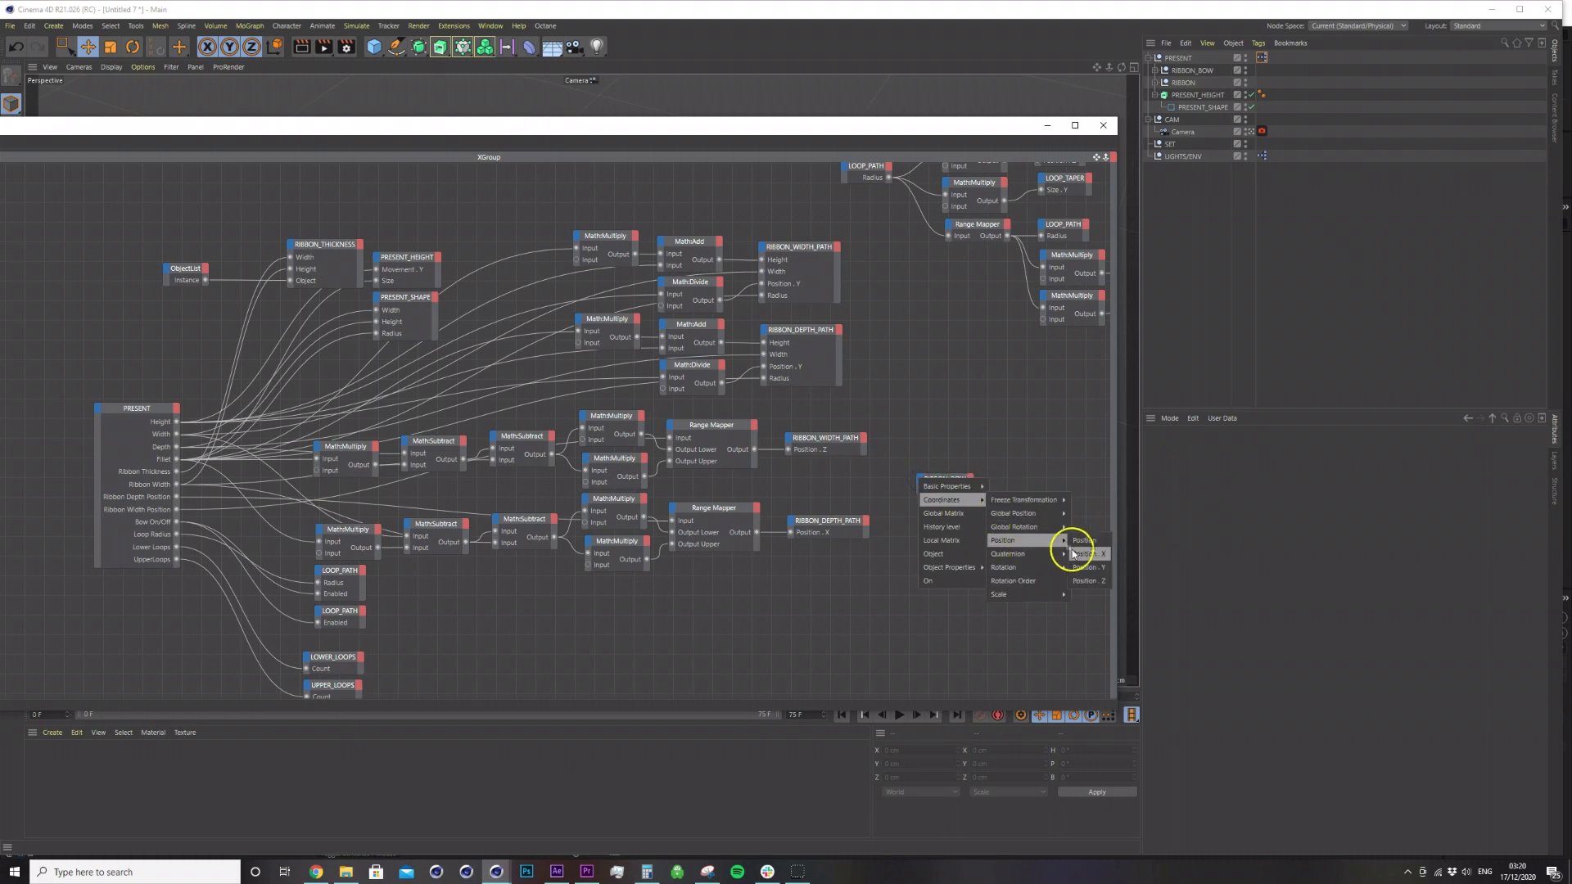
{"action": "left_click", "coordinate": [1084, 541]}
{"action": "left_click", "coordinate": [929, 486]}
{"action": "left_click", "coordinate": [948, 499]}
{"action": "mouse_move", "coordinate": [1017, 514]}
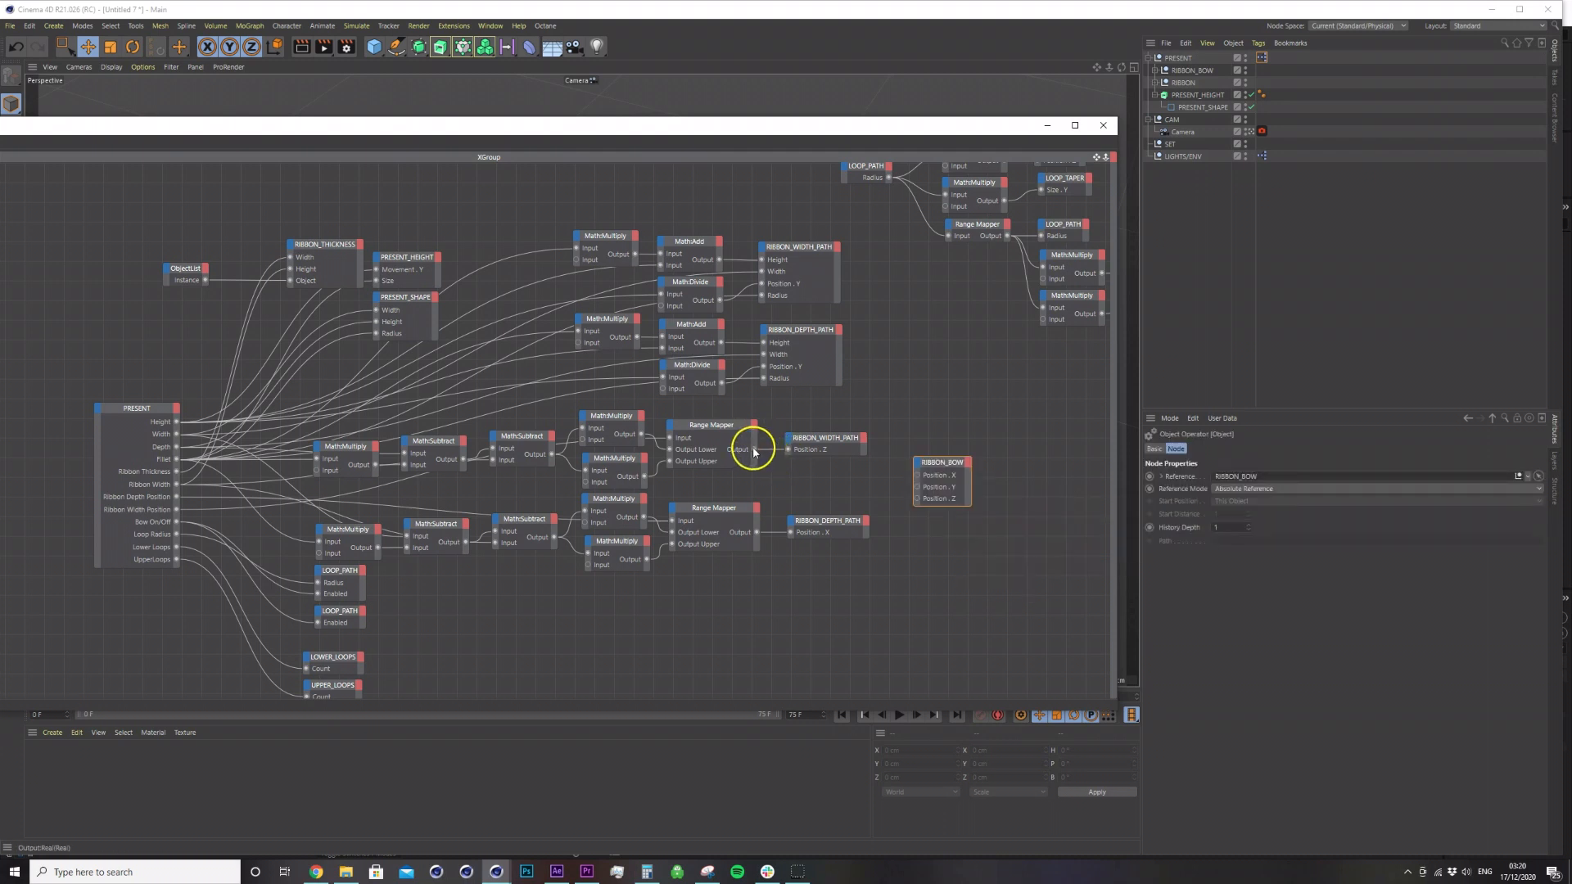
{"action": "left_click_drag", "start_coordinate": [917, 501], "coordinate": [919, 500]}
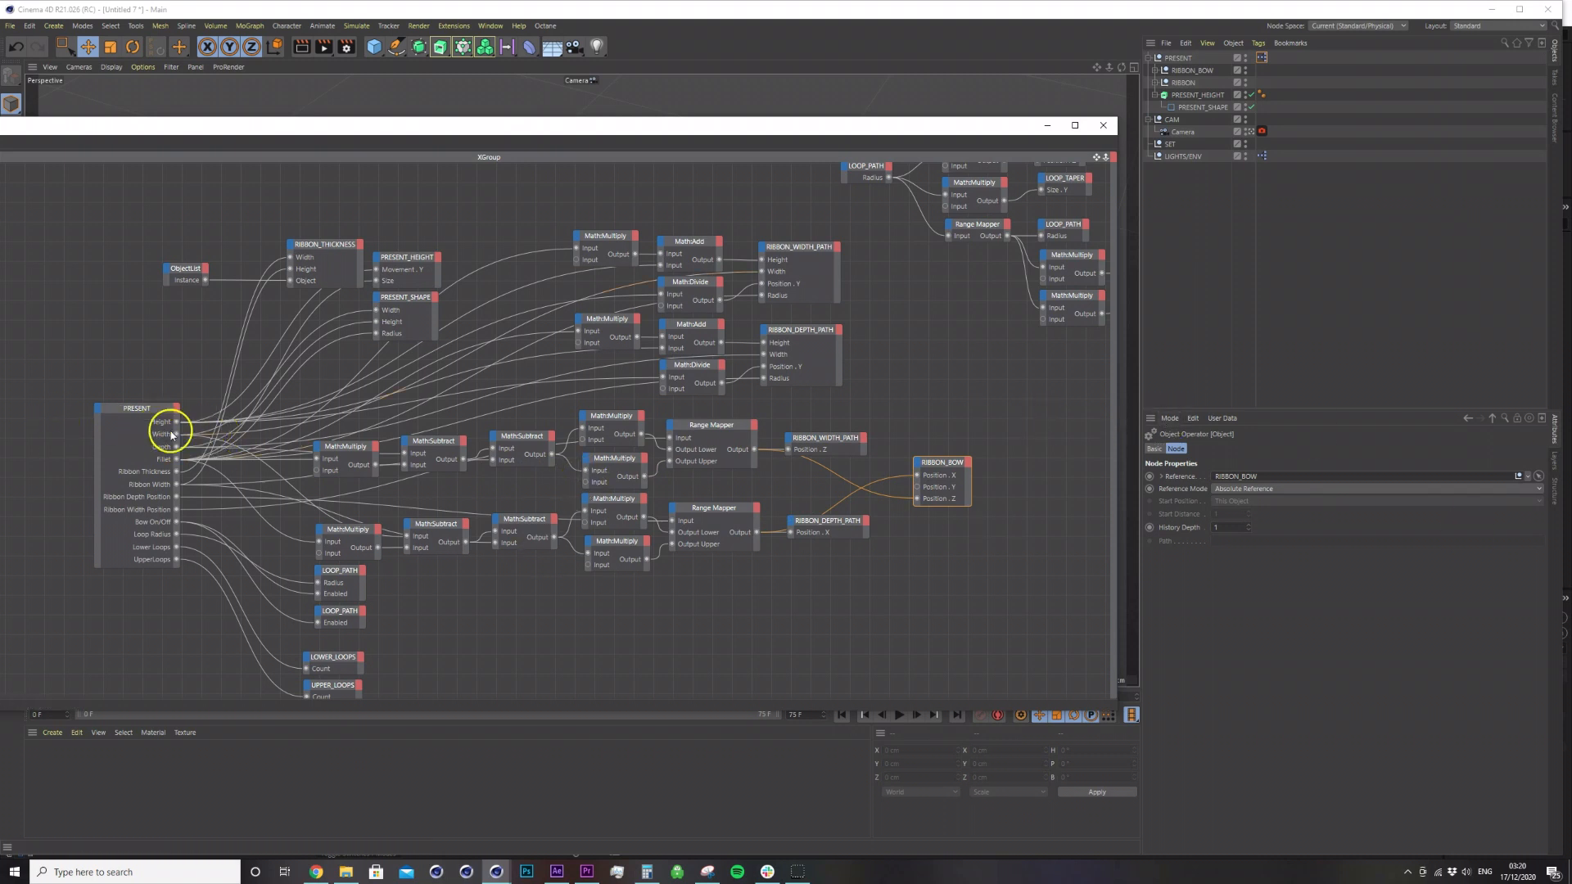
Create a Math Add node that sums PRESENT's Height and Fillet, and connect its output to RIBBON_BOW's Position Y.
{"action": "right_click", "coordinate": [690, 619]}
{"action": "mouse_move", "coordinate": [720, 623]}
{"action": "mouse_move", "coordinate": [820, 624]}
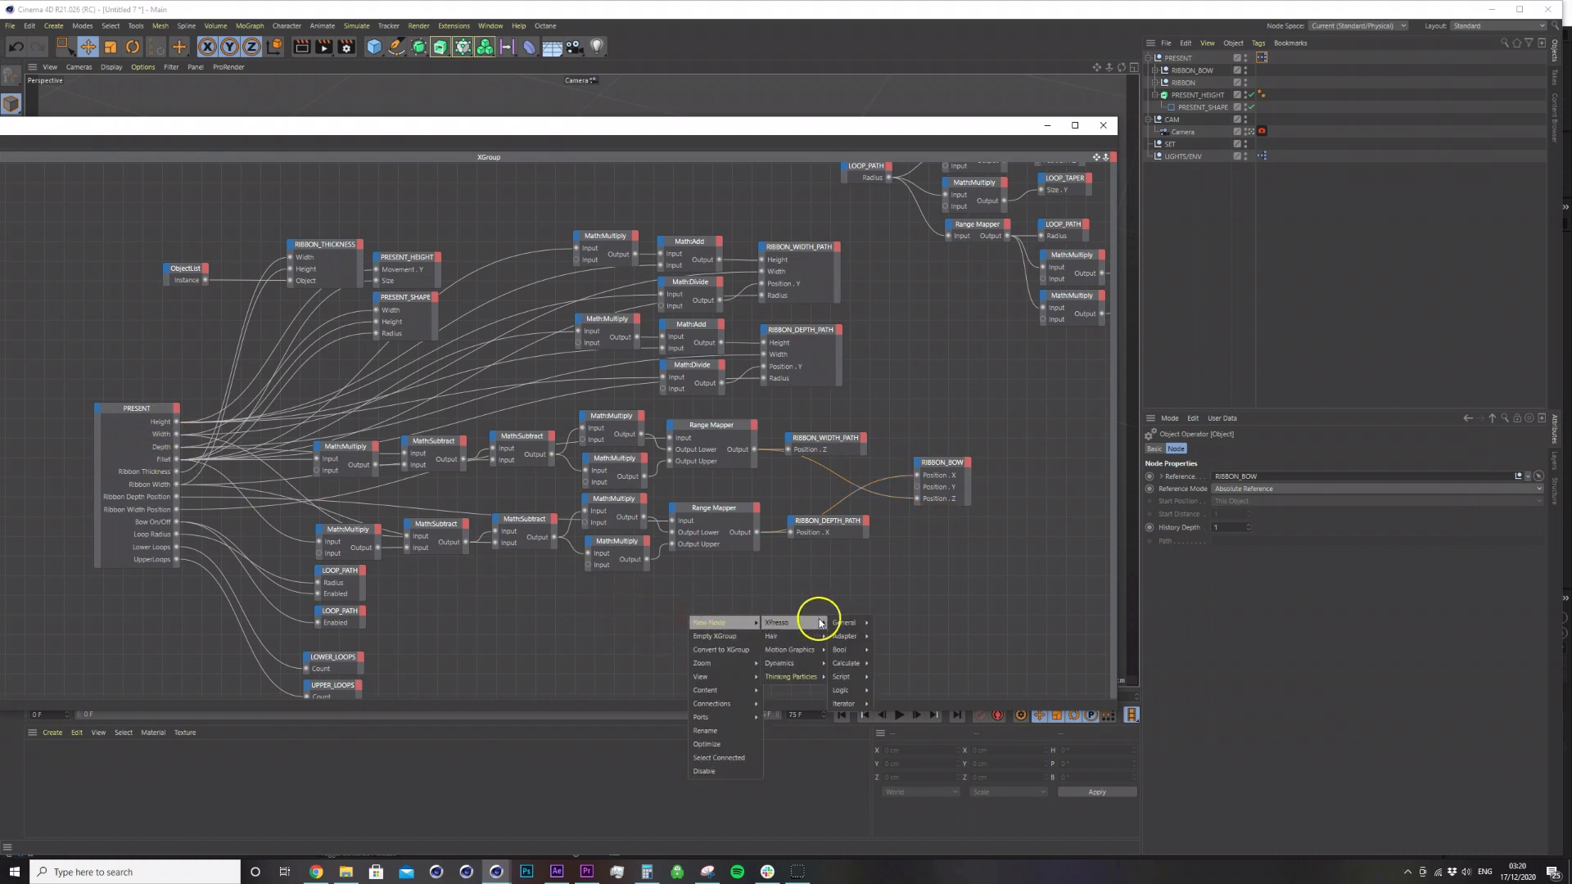
{"action": "mouse_move", "coordinate": [849, 662]}
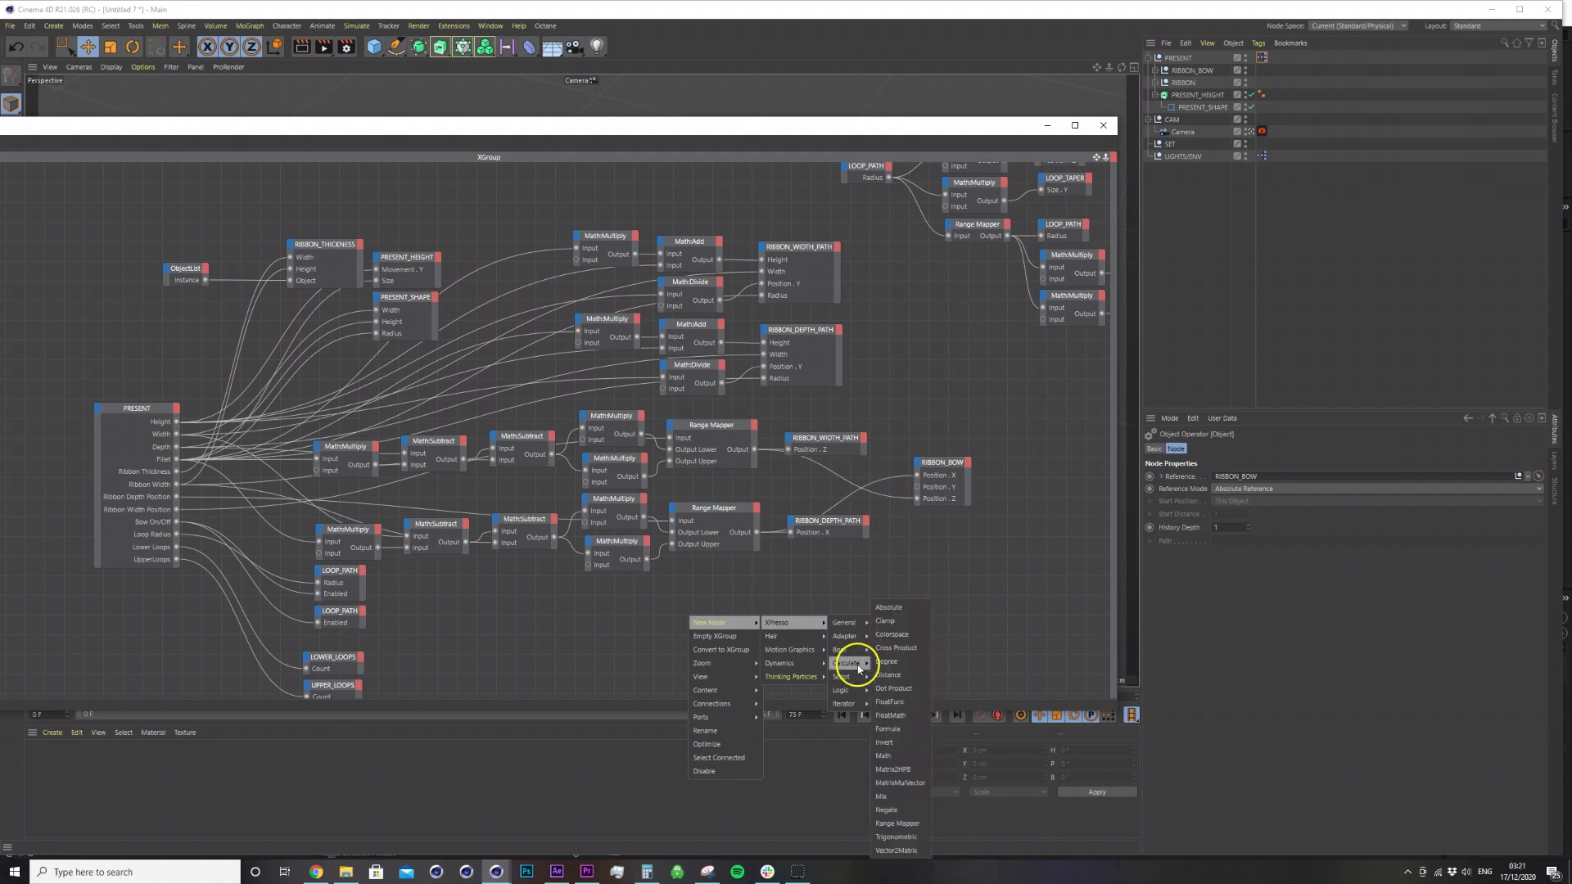
{"action": "left_click", "coordinate": [889, 759]}
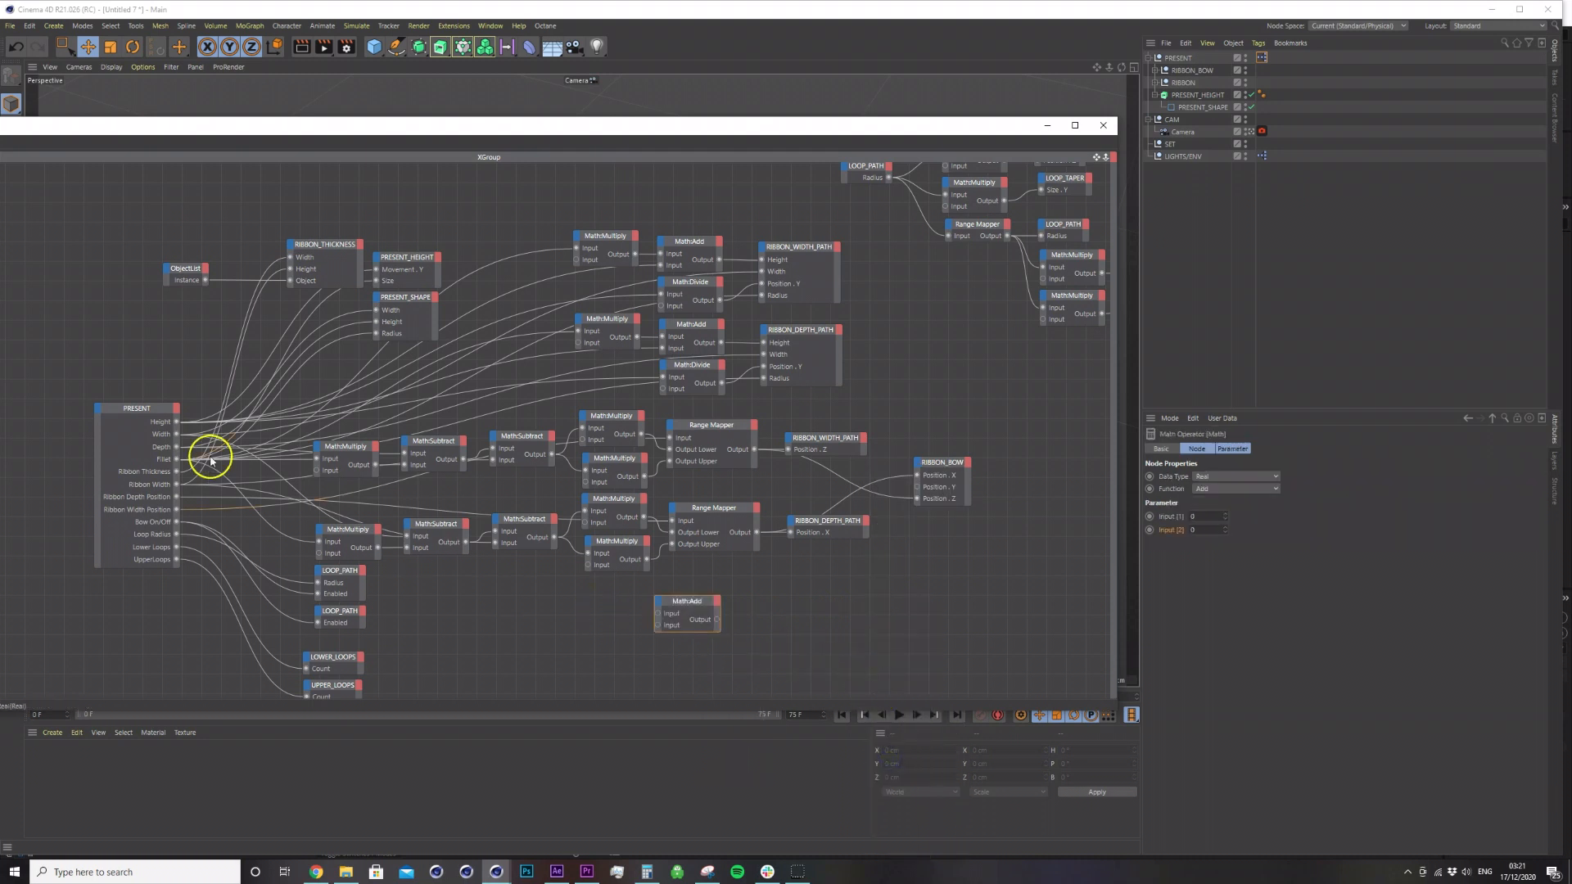
{"action": "left_click_drag", "start_coordinate": [177, 424], "coordinate": [657, 613]}
{"action": "left_click_drag", "start_coordinate": [177, 460], "coordinate": [658, 625]}
{"action": "left_click_drag", "start_coordinate": [717, 619], "coordinate": [918, 487]}
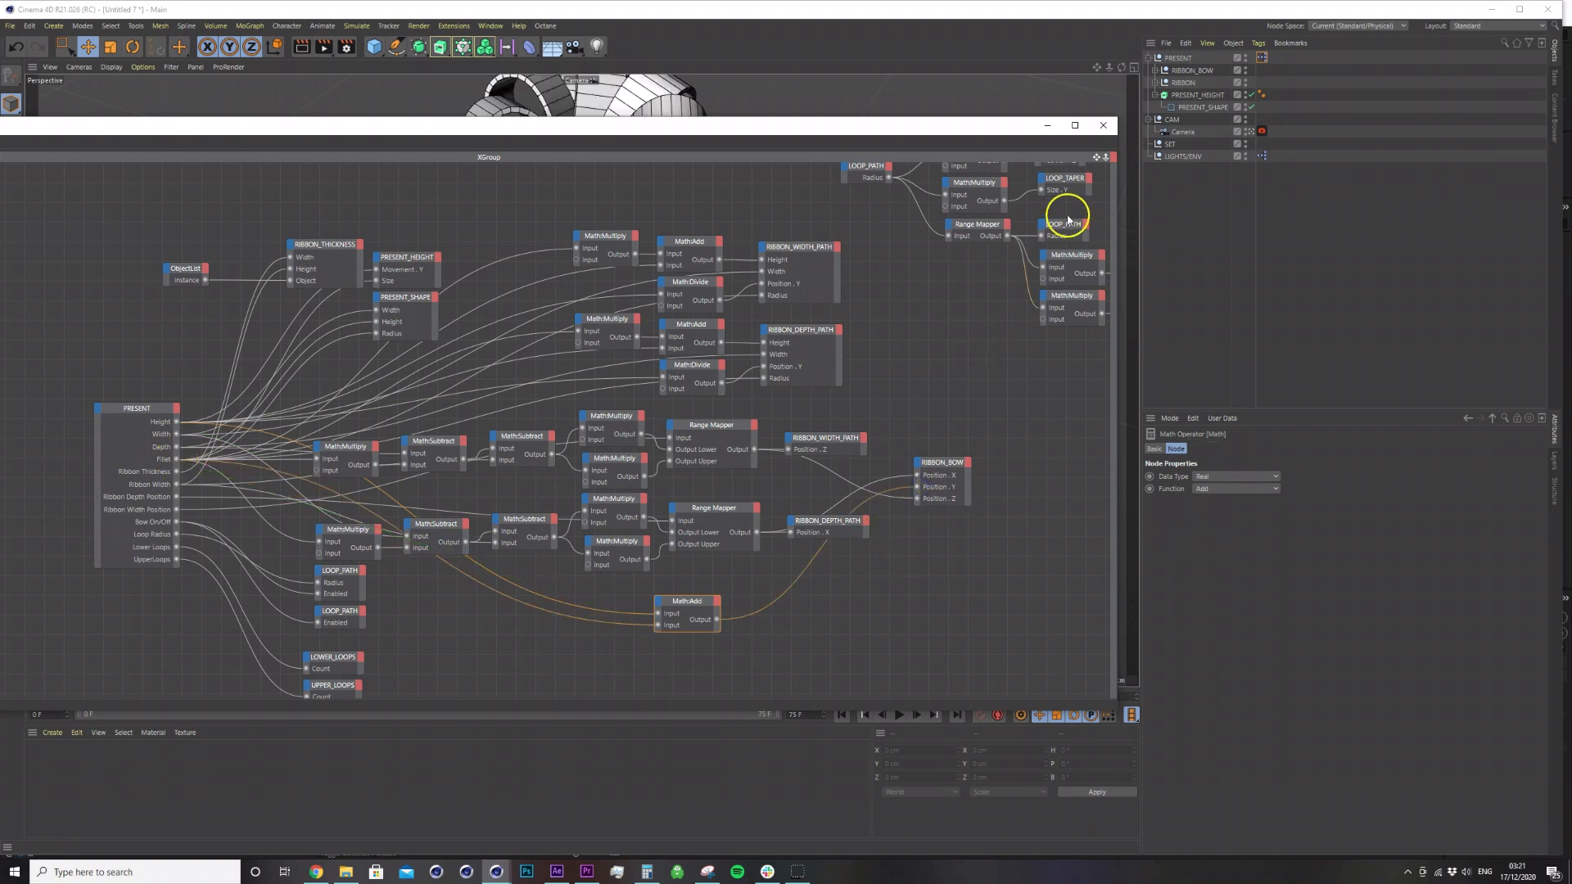
Return to the viewport, select PRESENT and examine how the bow sits on top of the box.
{"action": "left_click", "coordinate": [1092, 74]}
{"action": "left_click", "coordinate": [1178, 62]}
{"action": "left_click_drag", "start_coordinate": [688, 339], "coordinate": [663, 350], "text": "alt"}
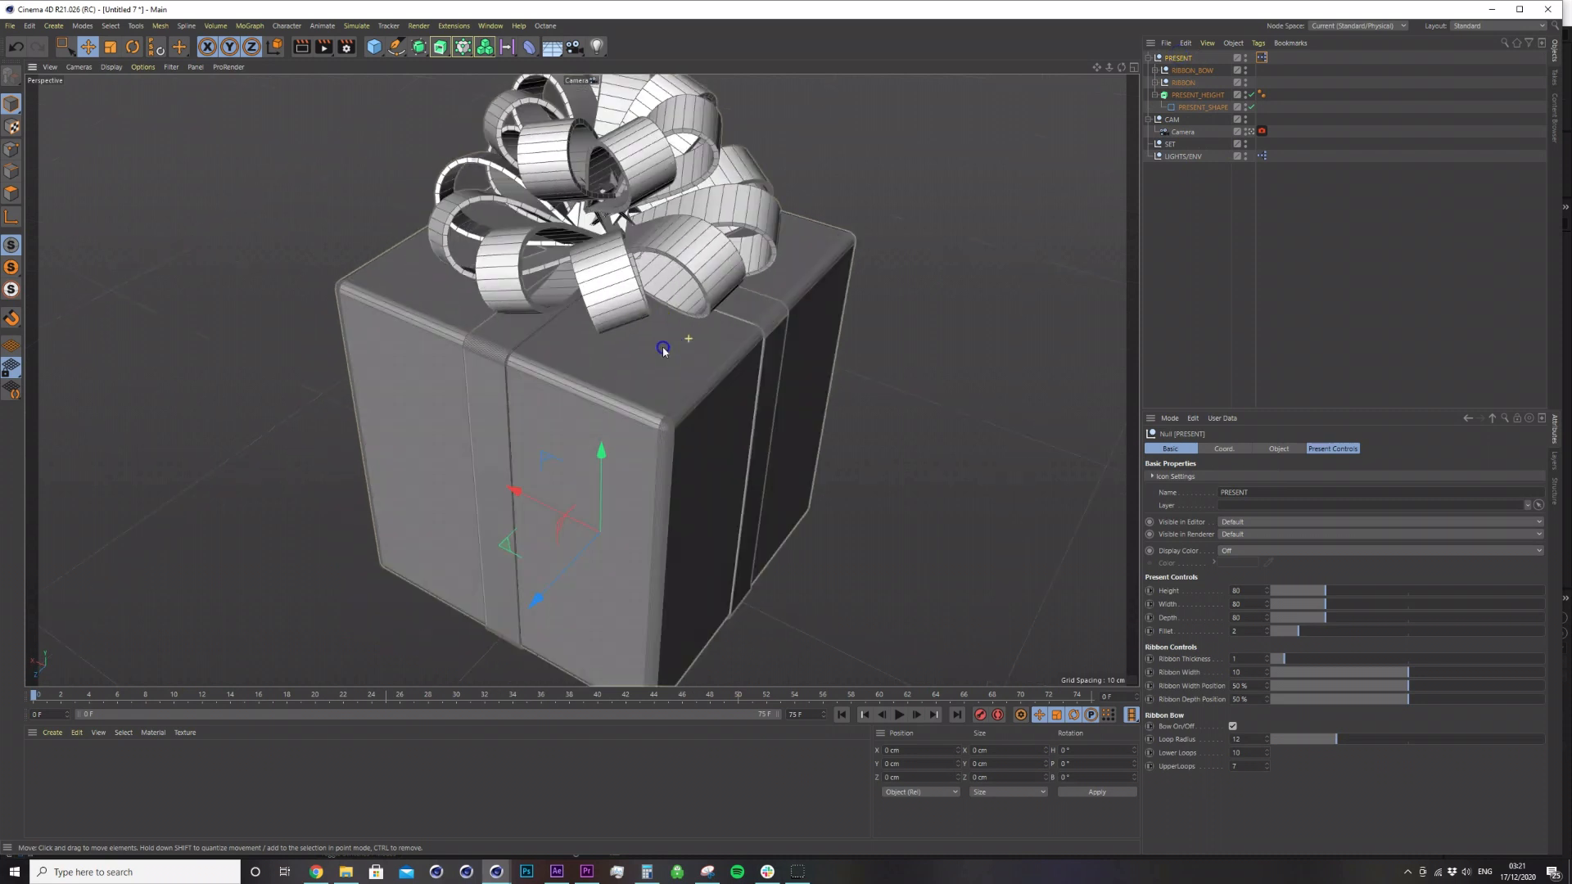
{"action": "middle_click_drag", "start_coordinate": [656, 322], "coordinate": [666, 426], "text": "alt"}
{"action": "scroll", "coordinate": [666, 419], "scroll_direction": "down", "scroll_amount": 6}
{"action": "mouse_move", "coordinate": [670, 403]}
{"action": "left_mouse_down", "text": "alt"}
{"action": "mouse_move", "coordinate": [664, 468]}
{"action": "mouse_move", "coordinate": [673, 417]}
{"action": "mouse_move", "coordinate": [645, 410]}
{"action": "left_mouse_up", "text": "alt"}
{"action": "scroll", "coordinate": [635, 440], "scroll_direction": "down", "scroll_amount": 4}
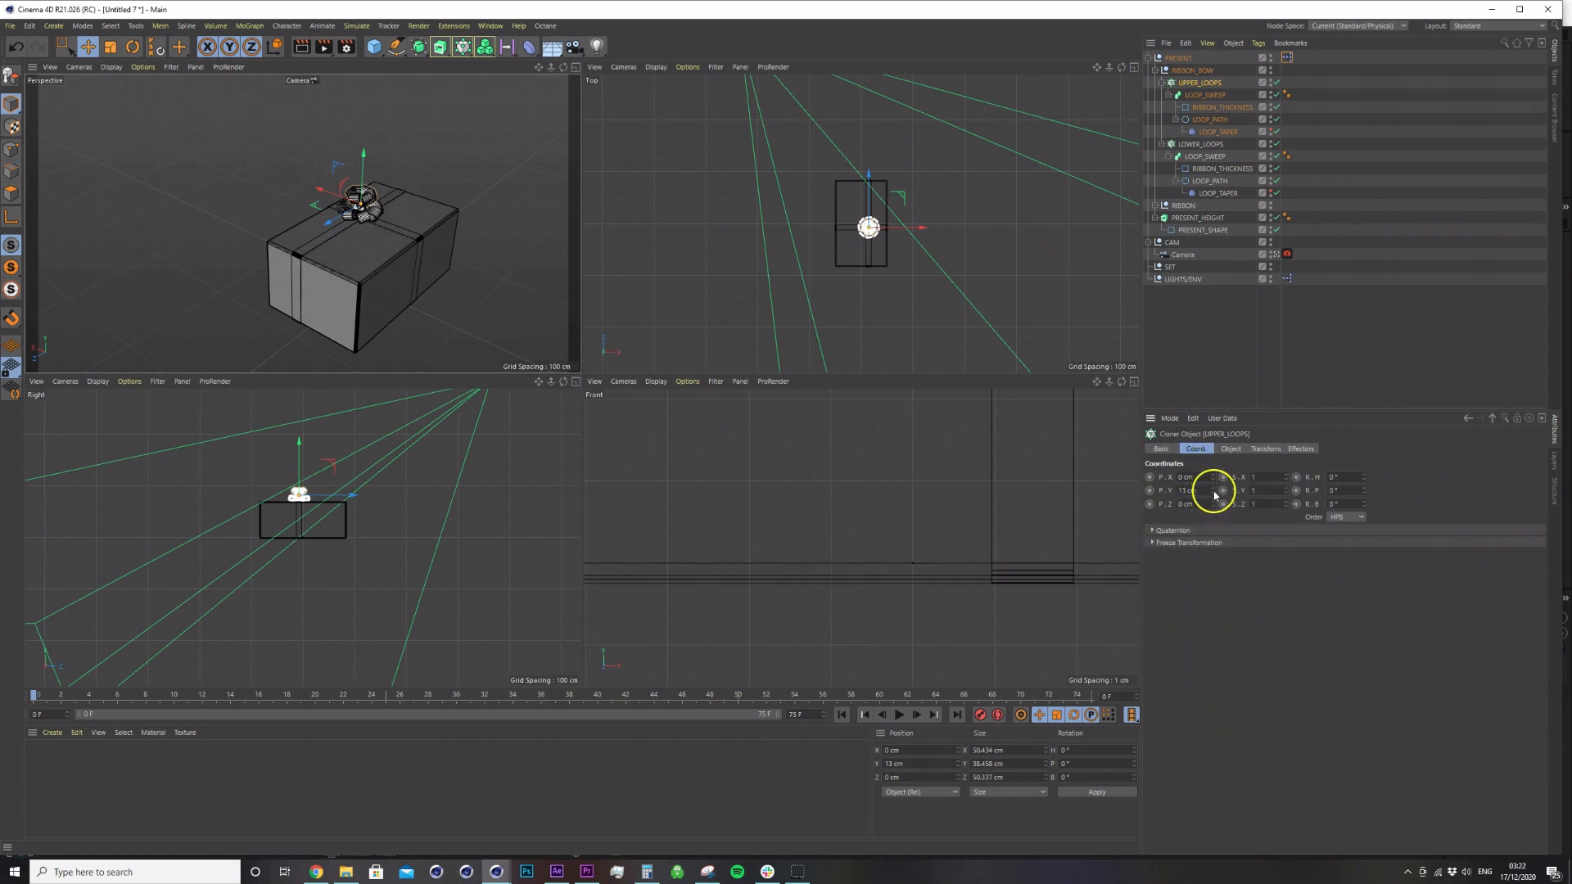
Lower UPPER_LOOPS slightly along Y, then inspect the bow from above in the enlarged perspective view.
{"action": "left_click_drag", "start_coordinate": [1215, 494], "coordinate": [1214, 496]}
{"action": "left_click", "coordinate": [1245, 341]}
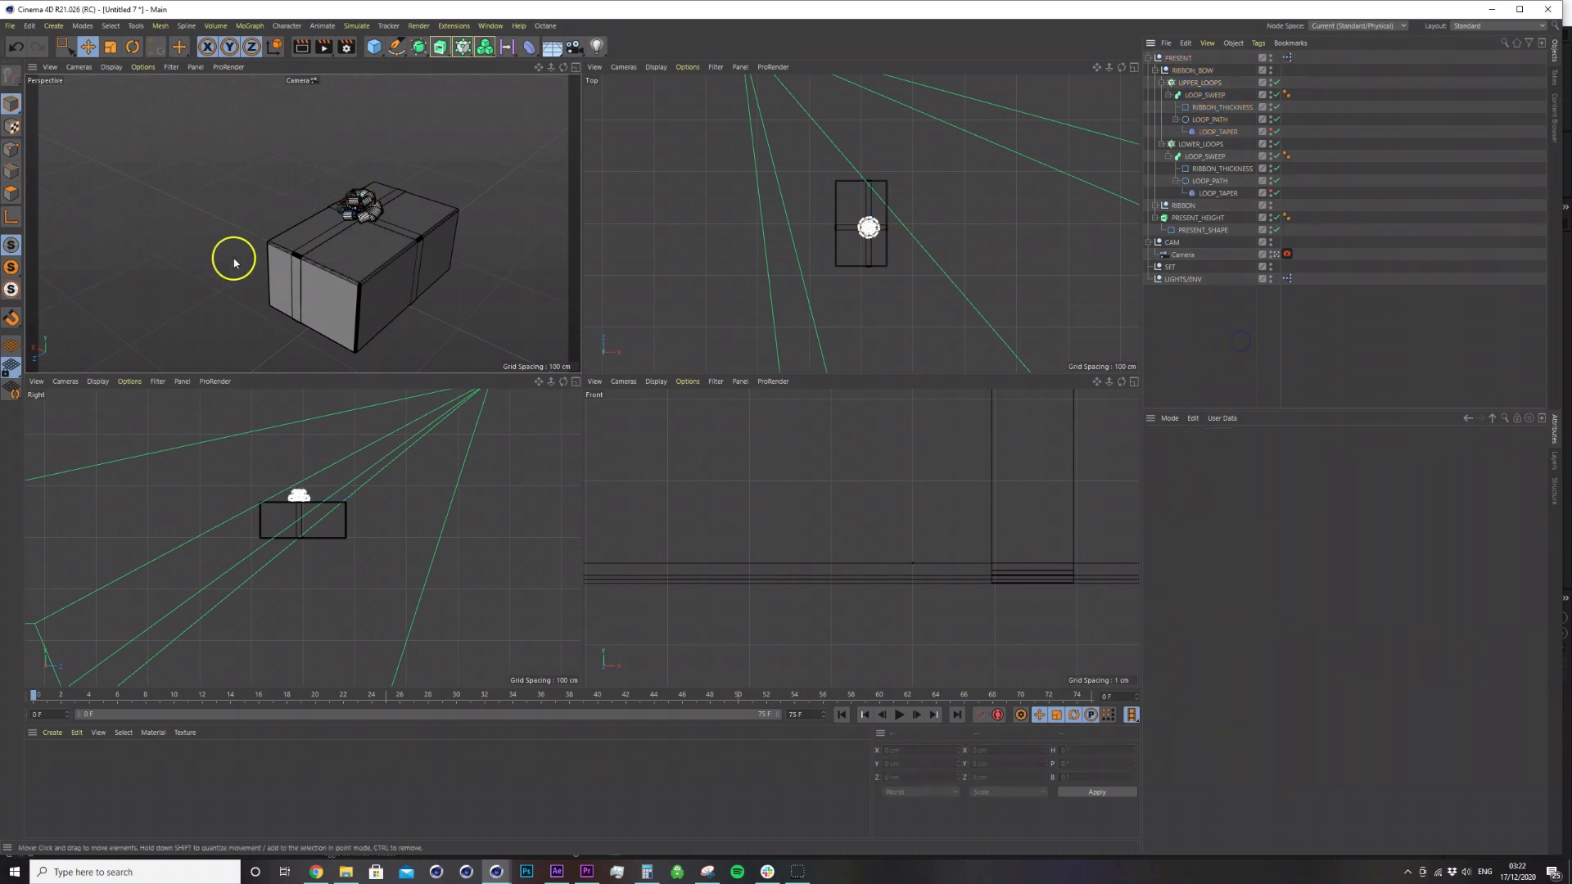
{"action": "middle_click", "coordinate": [422, 232]}
{"action": "left_click_drag", "start_coordinate": [639, 309], "coordinate": [655, 368], "text": "alt"}
{"action": "middle_click_drag", "start_coordinate": [733, 389], "coordinate": [593, 351], "text": "alt"}
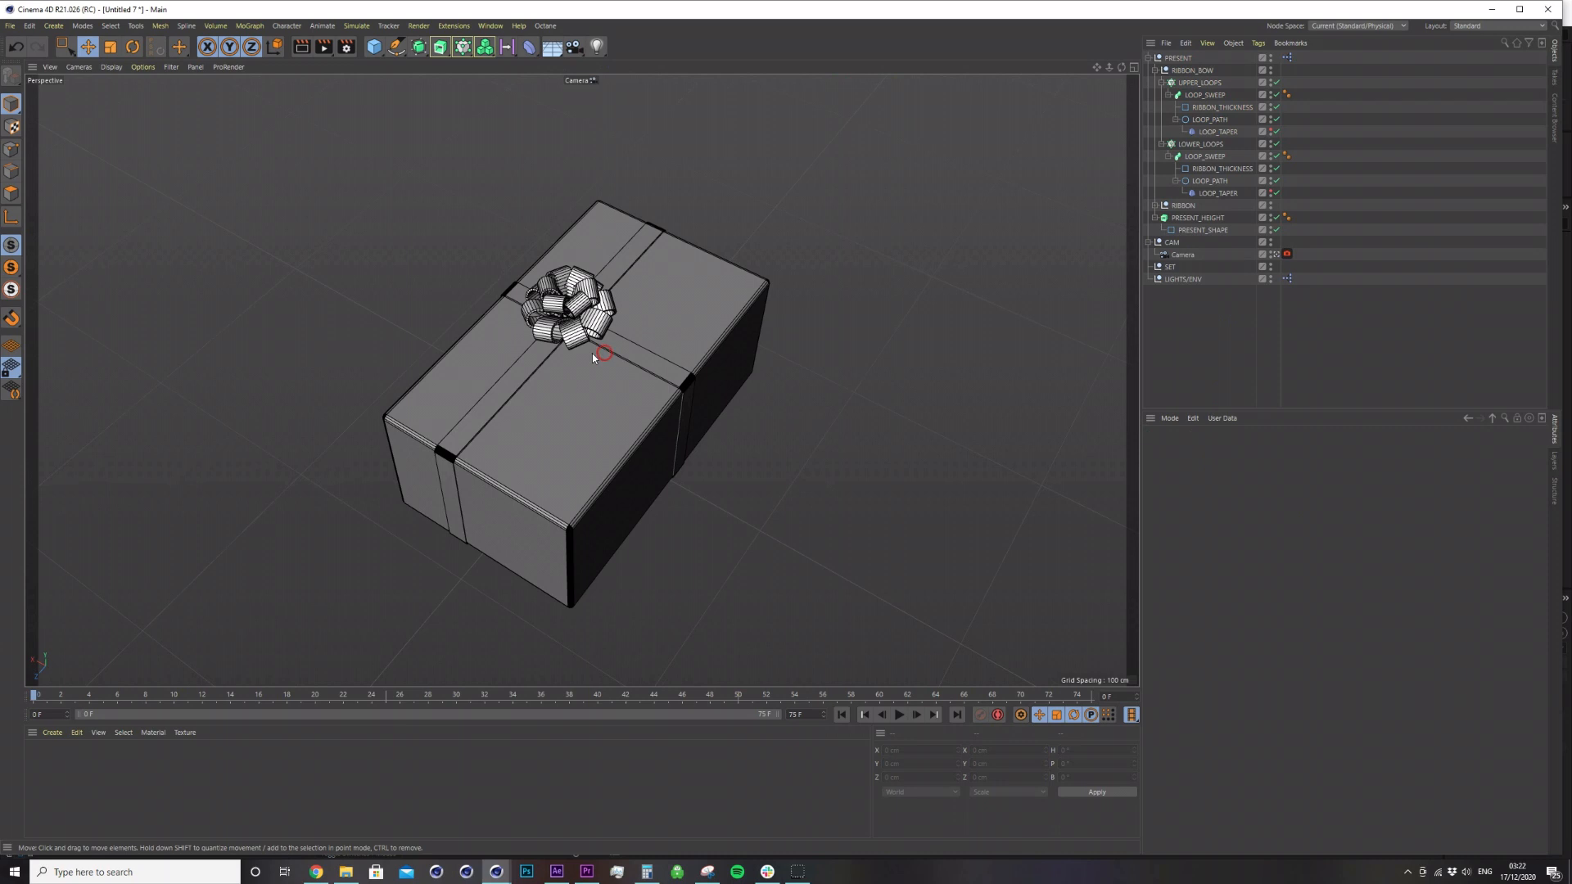
{"action": "right_click_drag", "start_coordinate": [593, 352], "coordinate": [616, 350], "text": "alt"}
{"action": "left_click_drag", "start_coordinate": [615, 350], "coordinate": [601, 335], "text": "alt"}
Reshape the box through PRESENT's controls with Height 61, Width 132, Depth 137 and Fillet 4, and enlarge the bow's loops.
{"action": "left_click", "coordinate": [1191, 71]}
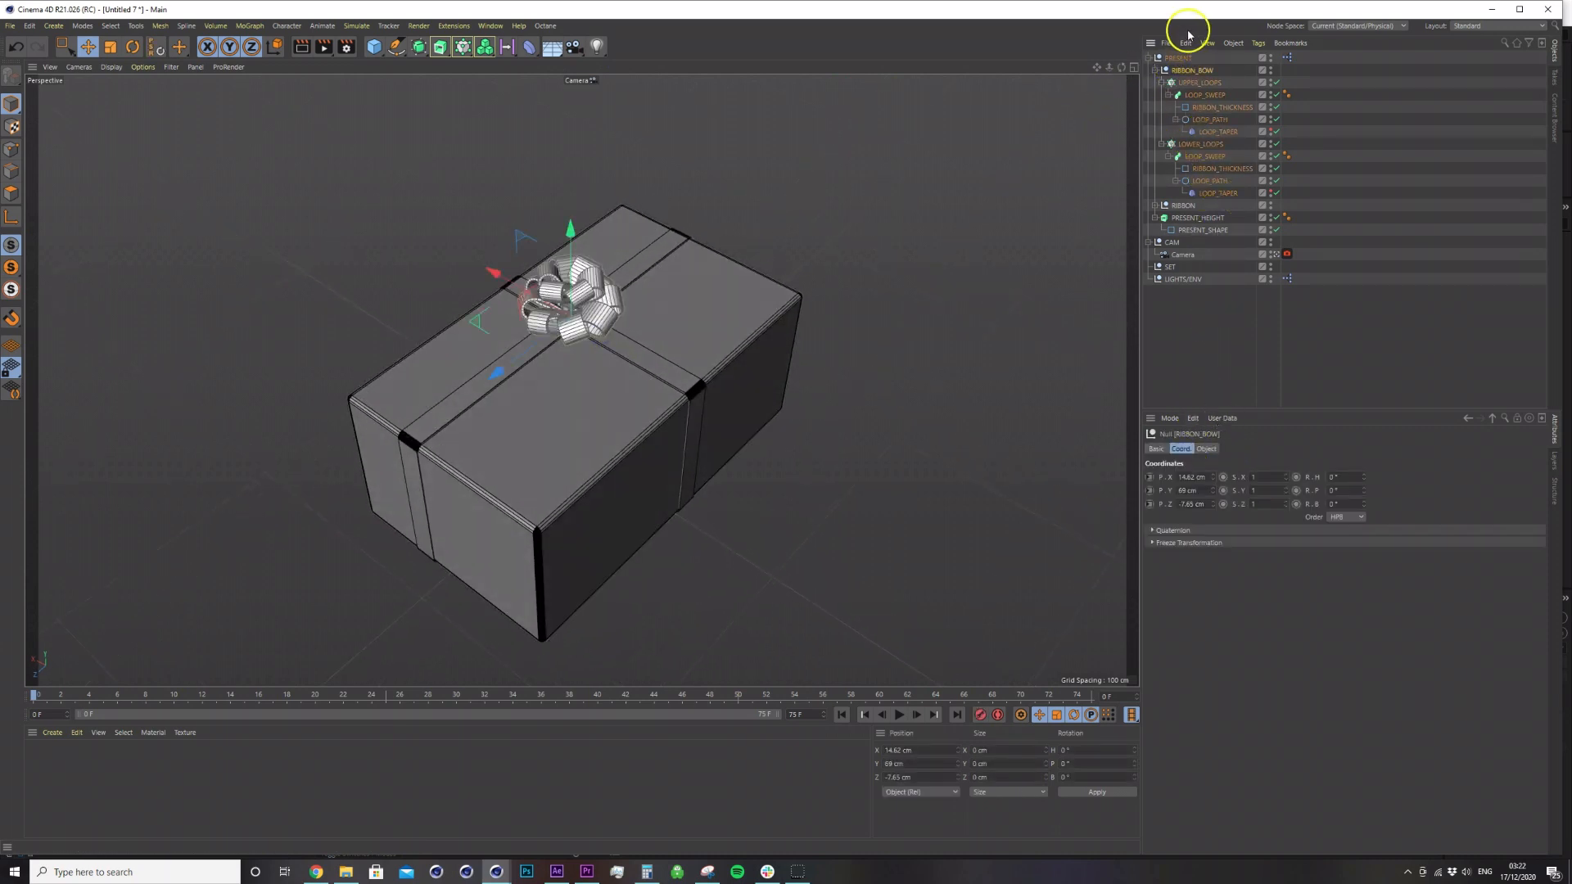
{"action": "left_click", "coordinate": [1179, 58]}
{"action": "left_click_drag", "start_coordinate": [1326, 569], "coordinate": [1304, 621]}
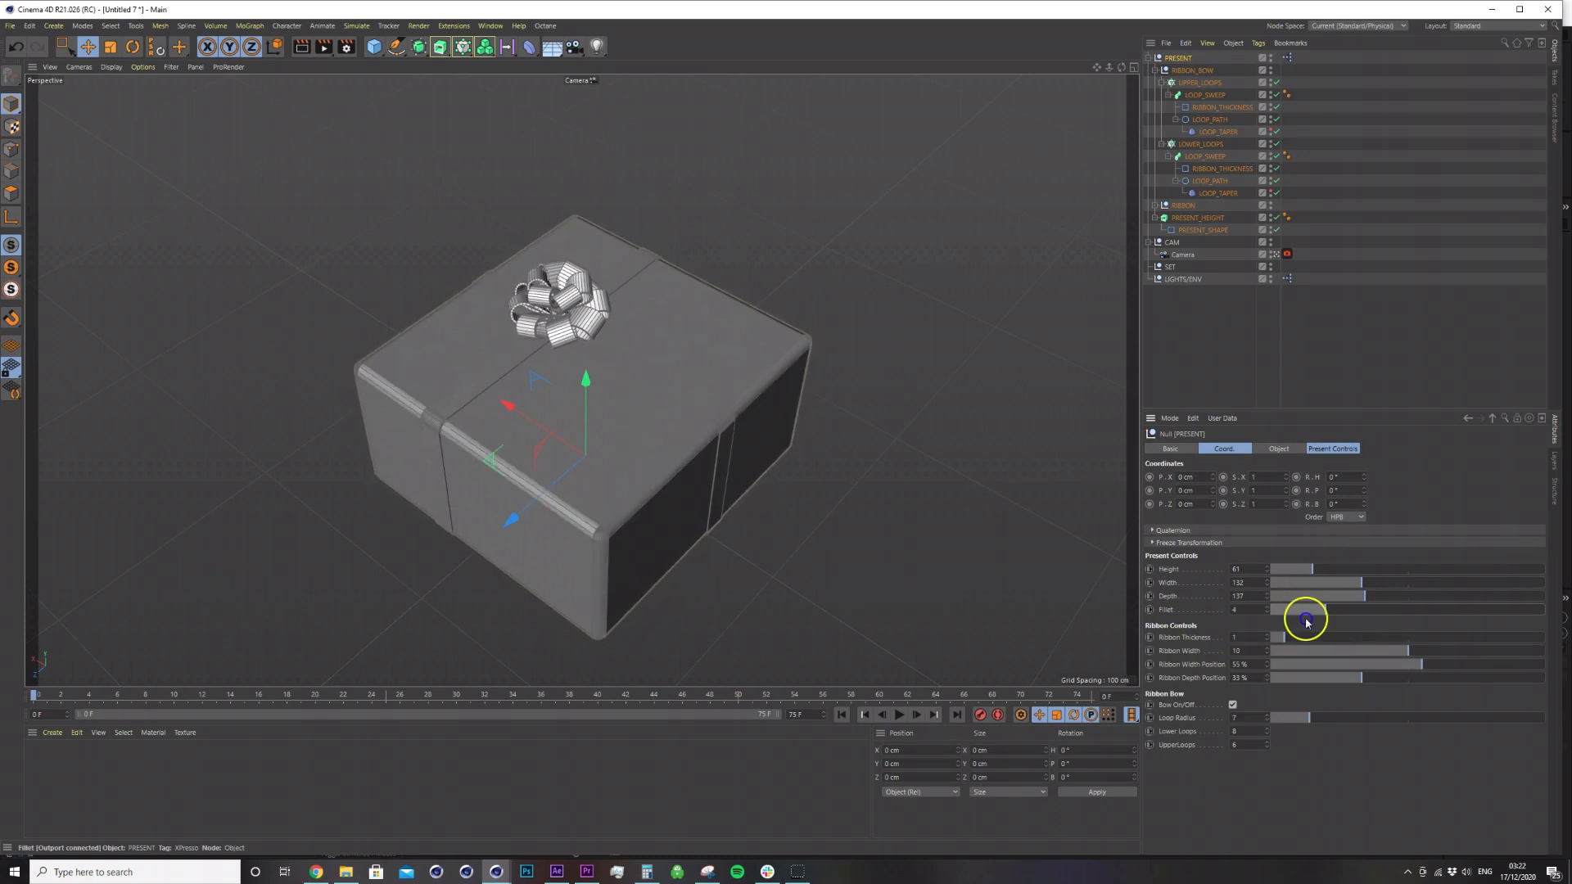
{"action": "left_click", "coordinate": [1196, 335]}
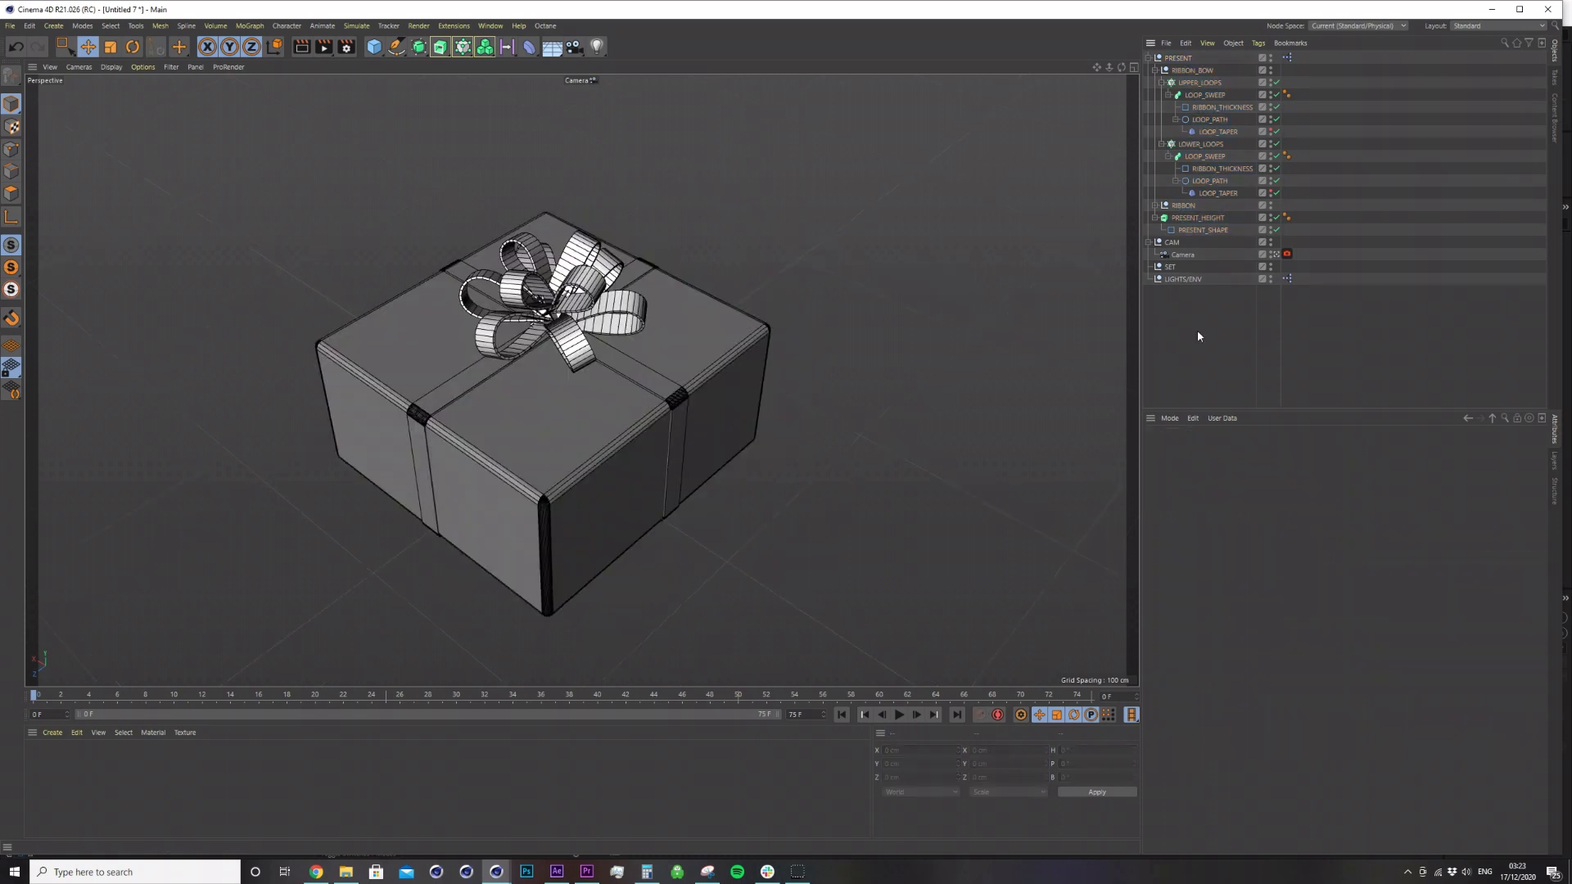